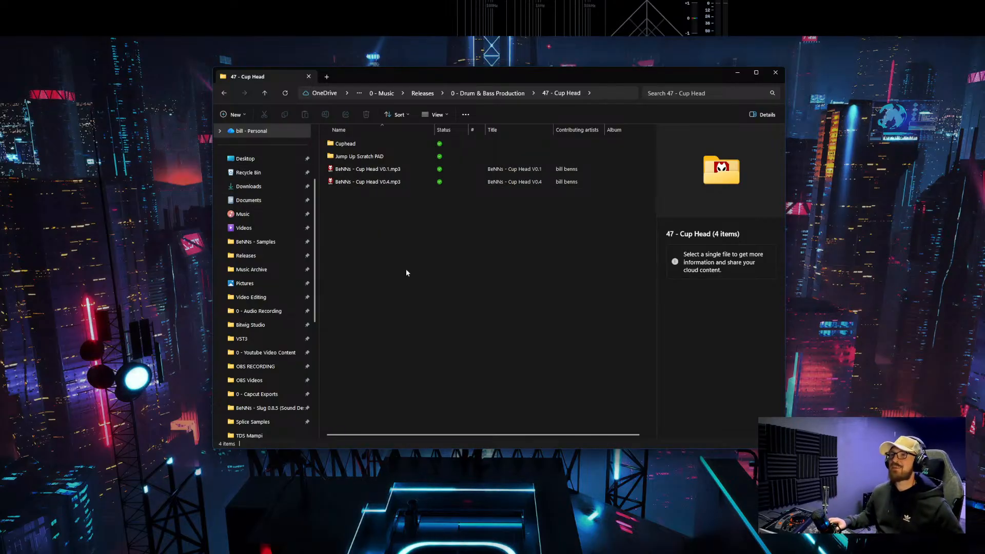
Step: Play BeNNs - Cup Head V0.4.mp3, skip ahead within the track to hear the drop, and pause it
{"action": "double_click", "coordinate": [390, 182]}
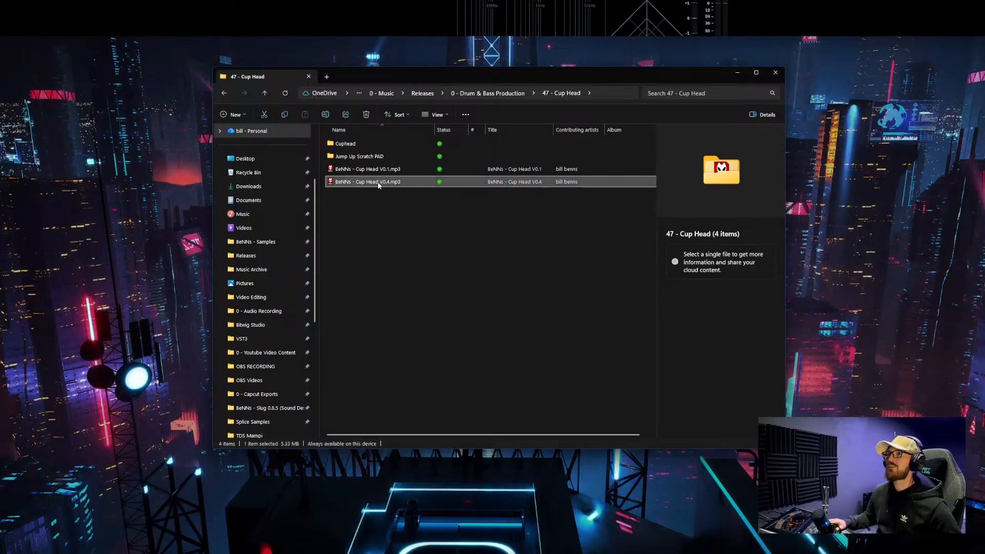
{"action": "left_click_drag", "start_coordinate": [130, 66], "coordinate": [267, 161]}
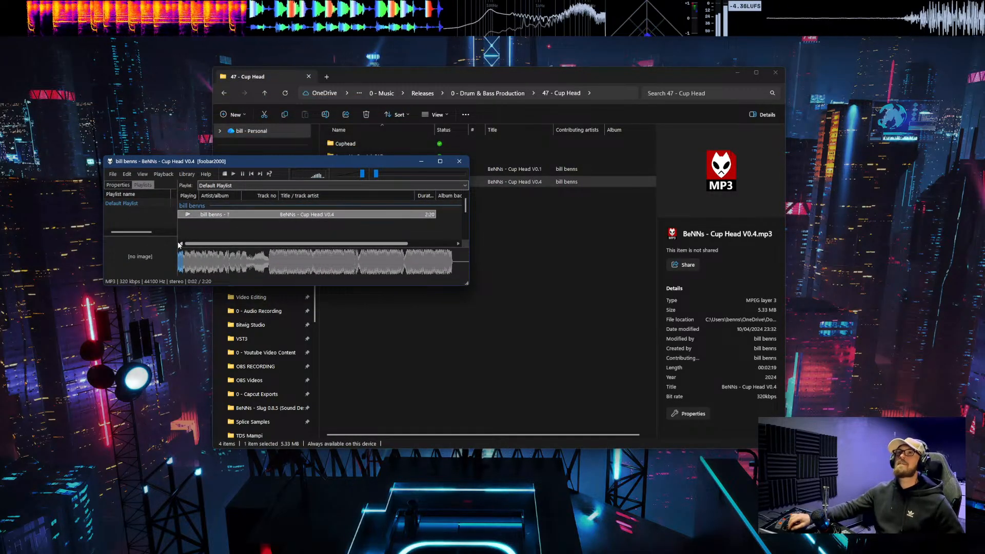
{"action": "left_click", "coordinate": [233, 260]}
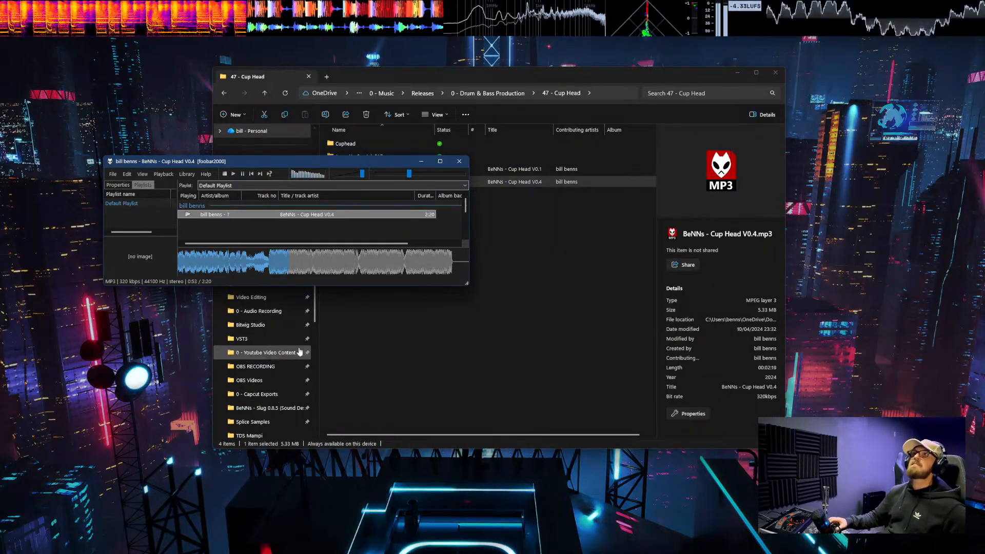
{"action": "left_click", "coordinate": [243, 175]}
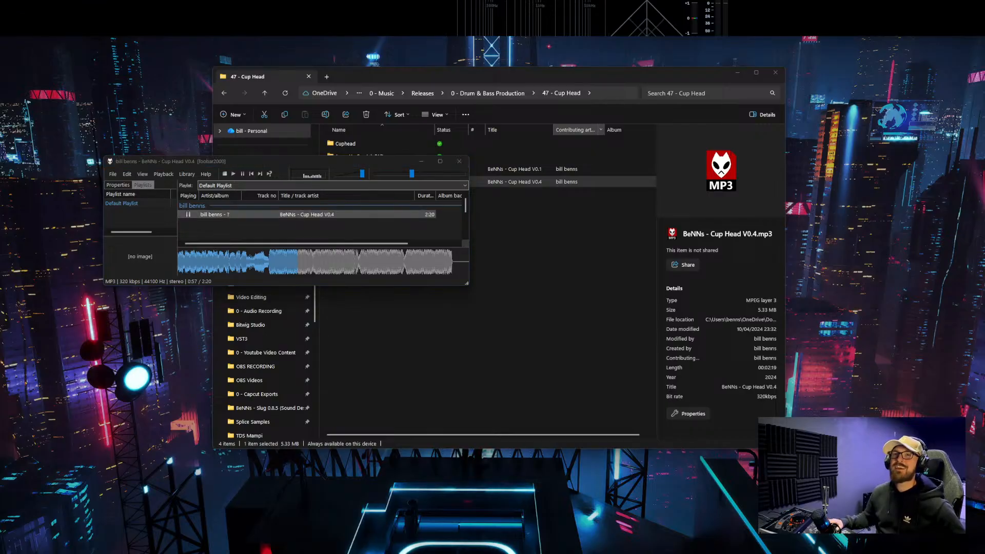
Step: Start the 45-minute countdown timer and move its window out of the way
{"action": "left_click_drag", "start_coordinate": [350, 159], "coordinate": [368, 181]}
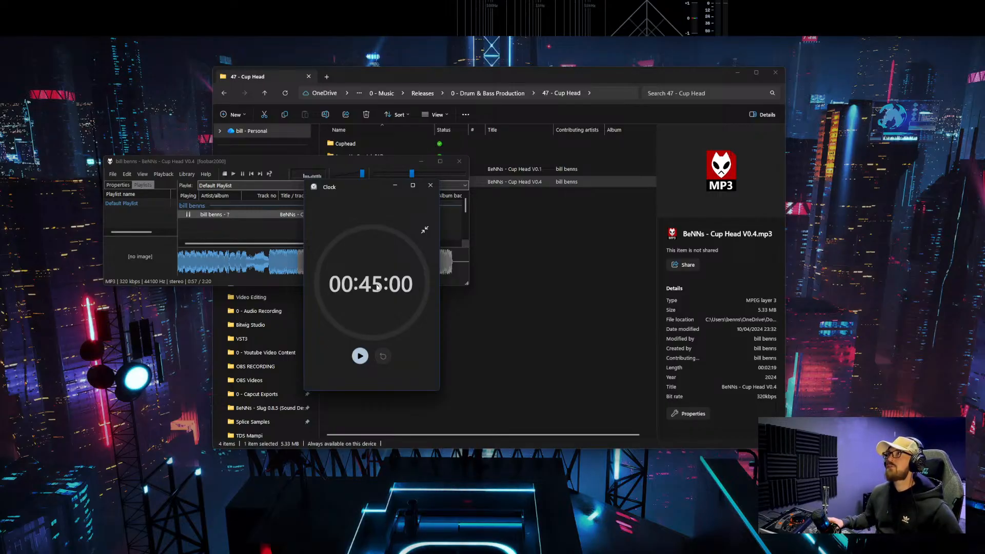
{"action": "left_click", "coordinate": [359, 355]}
{"action": "left_click_drag", "start_coordinate": [368, 195], "coordinate": [0, 185]}
{"action": "left_click", "coordinate": [509, 335]}
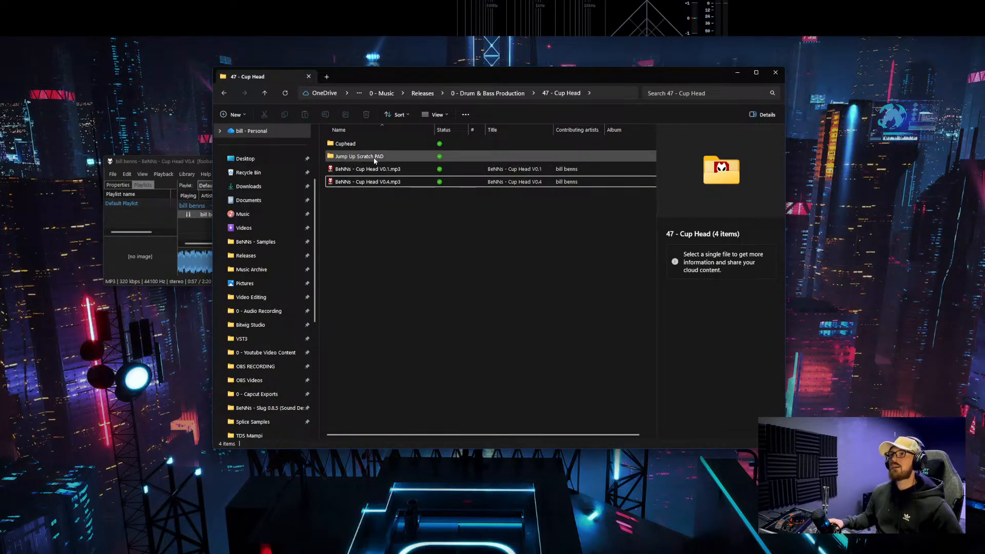
Step: Open Cup Head V0.4.song from the Cuphead folder, minimise the file browser and bring Studio Pro to the front
{"action": "double_click", "coordinate": [348, 145]}
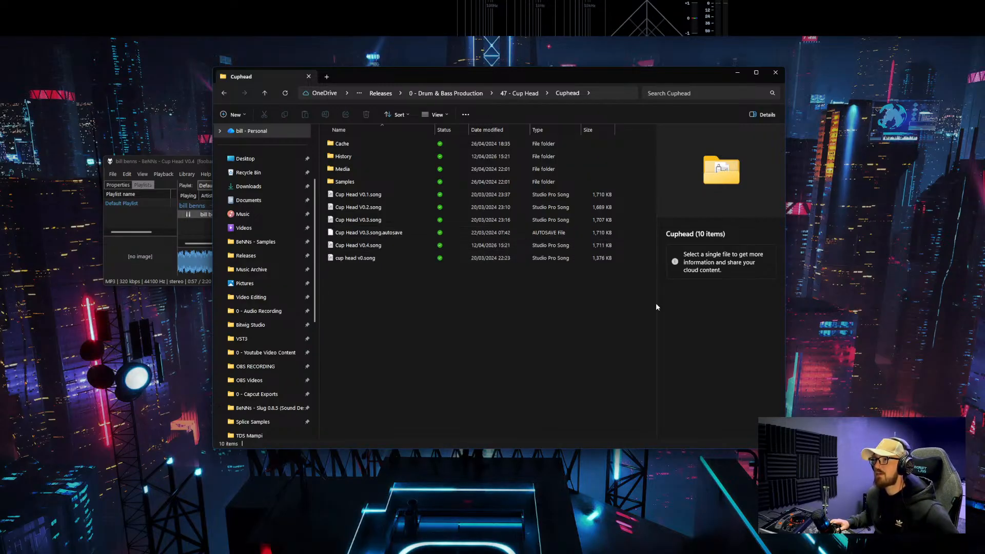
{"action": "double_click", "coordinate": [410, 246]}
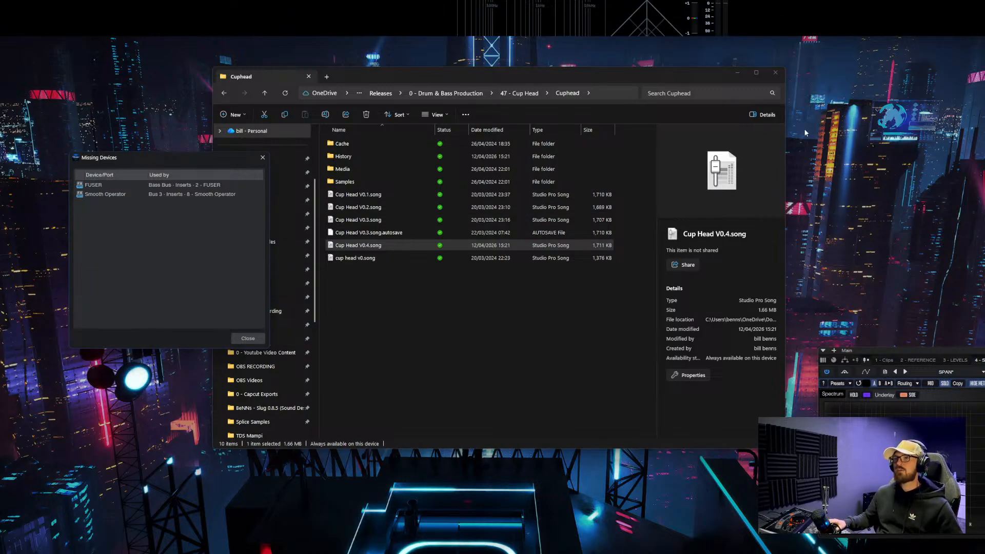
{"action": "left_click", "coordinate": [738, 73]}
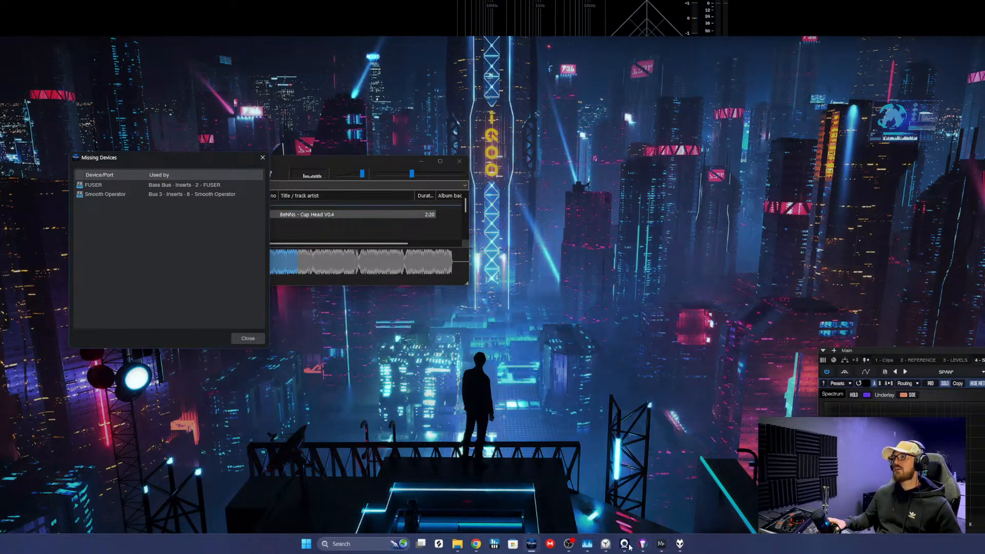
{"action": "left_click", "coordinate": [533, 545]}
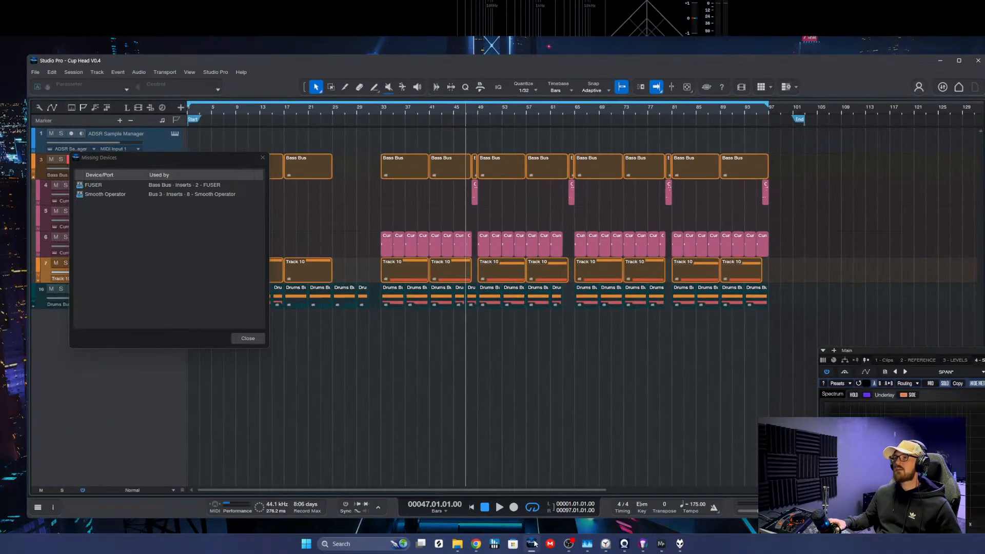
Step: Dismiss the Missing Devices list and clear the SPAN plug-in window off the arrangement
{"action": "left_click_drag", "start_coordinate": [179, 163], "coordinate": [819, 142]}
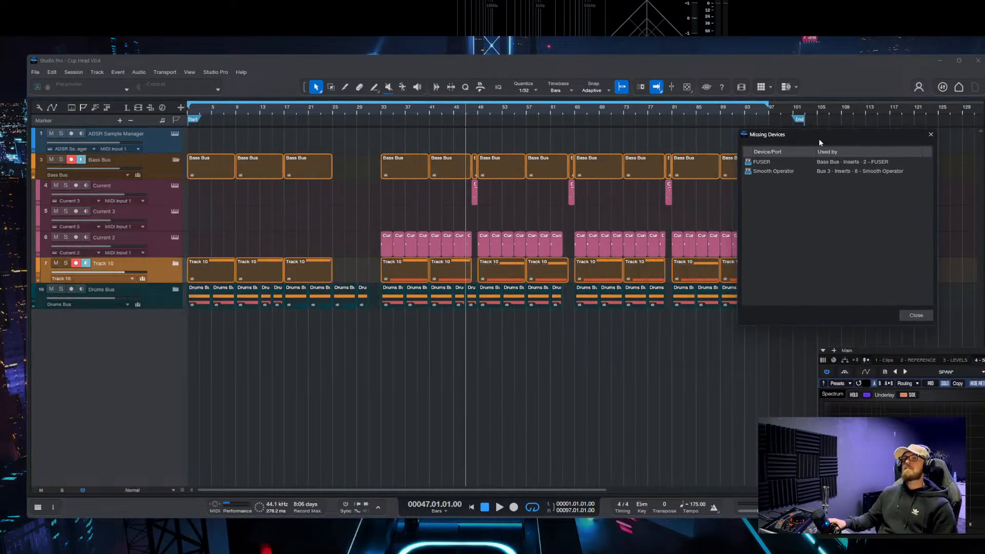
{"action": "left_click", "coordinate": [915, 315]}
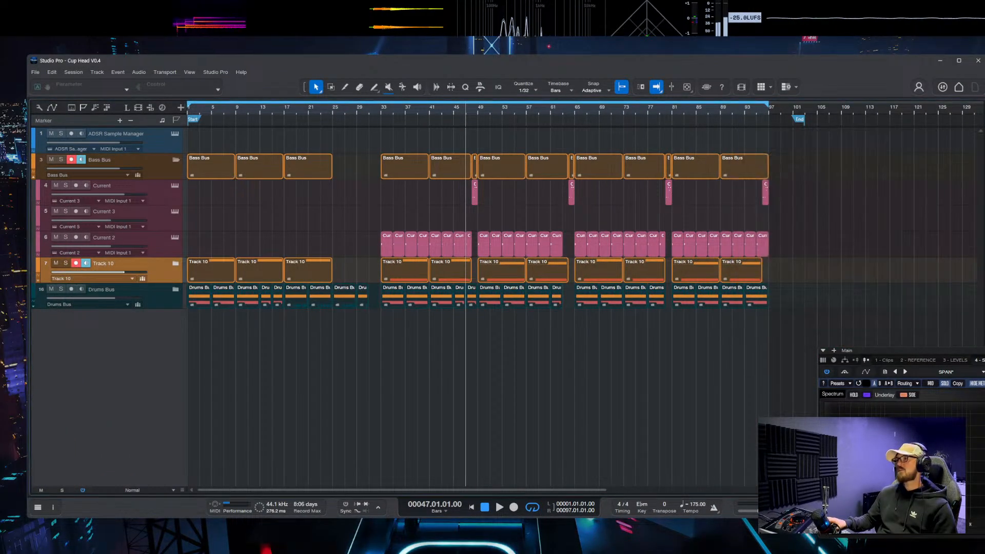
{"action": "left_click_drag", "start_coordinate": [958, 232], "coordinate": [756, 175]}
{"action": "left_click", "coordinate": [851, 176]}
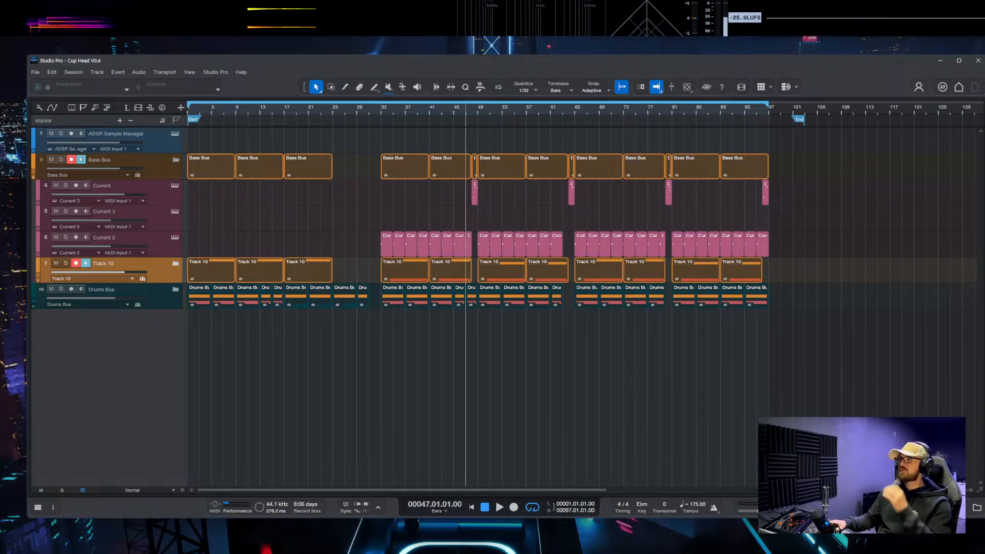
Step: Select the first drop's events from bar 33 and set the loop range from bar 33 to bar 65
{"action": "left_click_drag", "start_coordinate": [374, 208], "coordinate": [542, 323]}
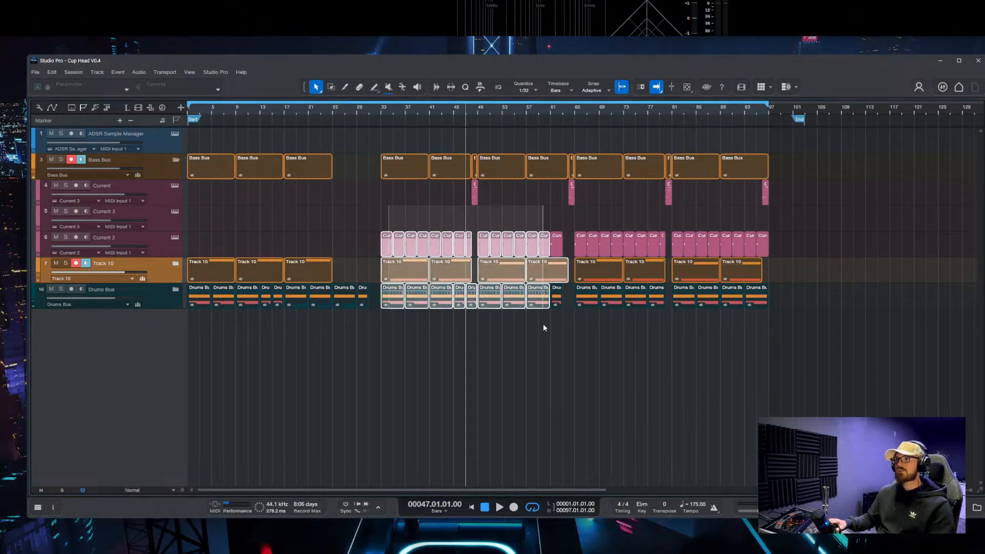
{"action": "key", "text": "space"}
{"action": "scroll", "coordinate": [489, 256], "scroll_direction": "up", "scroll_amount": 5}
{"action": "key", "text": "space"}
{"action": "scroll", "coordinate": [497, 247], "scroll_direction": "right", "scroll_amount": 3}
{"action": "scroll", "coordinate": [765, 164], "scroll_direction": "down", "scroll_amount": 2}
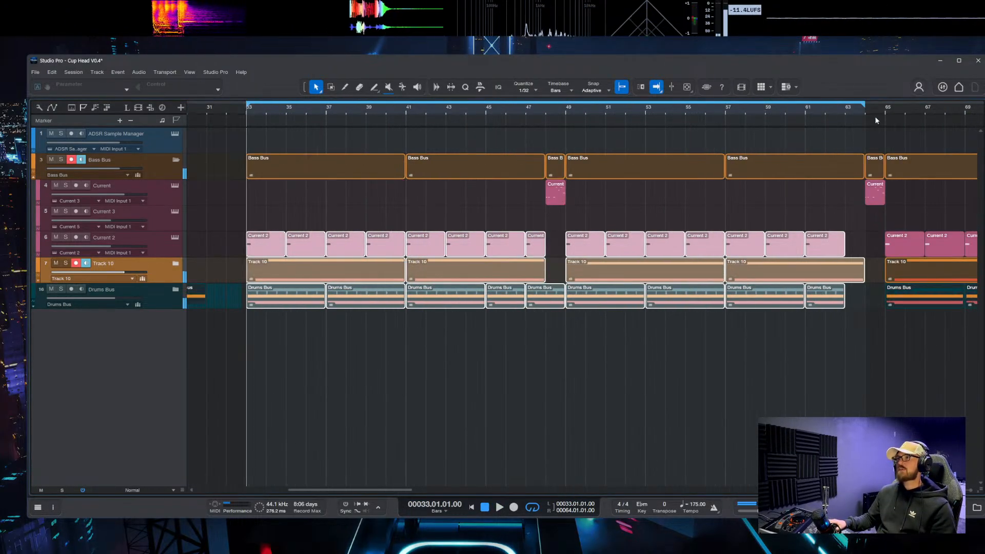
{"action": "left_click_drag", "start_coordinate": [864, 105], "coordinate": [883, 104]}
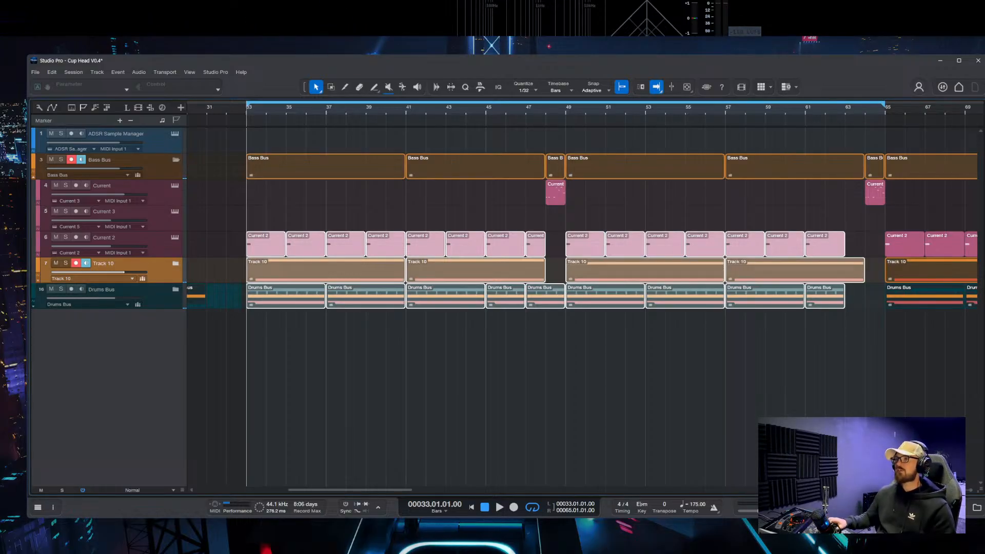
Step: Show the mixer and examine the SSQ equalizer inserted on the main channel
{"action": "key", "text": "F3"}
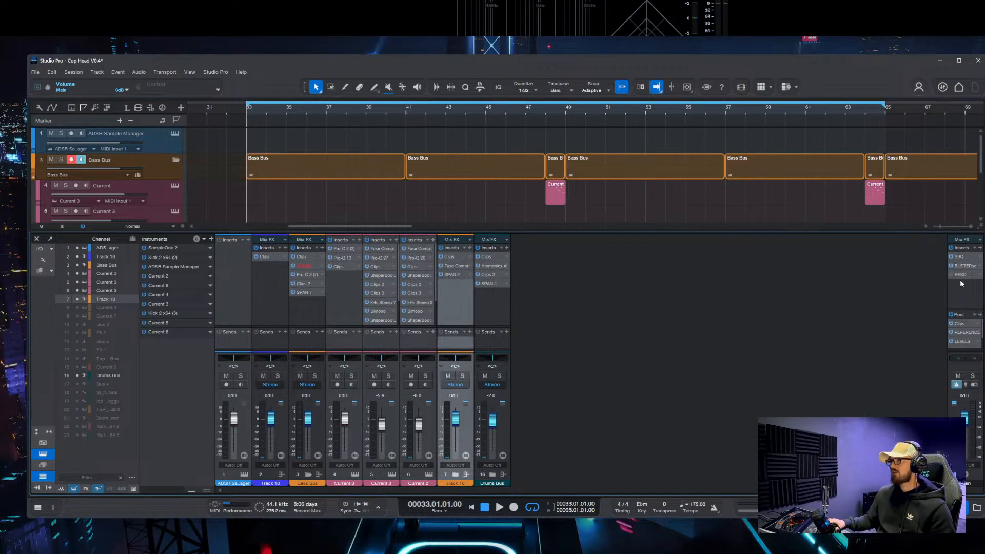
{"action": "mouse_move", "coordinate": [964, 310]}
{"action": "left_mouse_down"}
{"action": "mouse_move", "coordinate": [964, 277]}
{"action": "mouse_move", "coordinate": [964, 299]}
{"action": "left_mouse_up"}
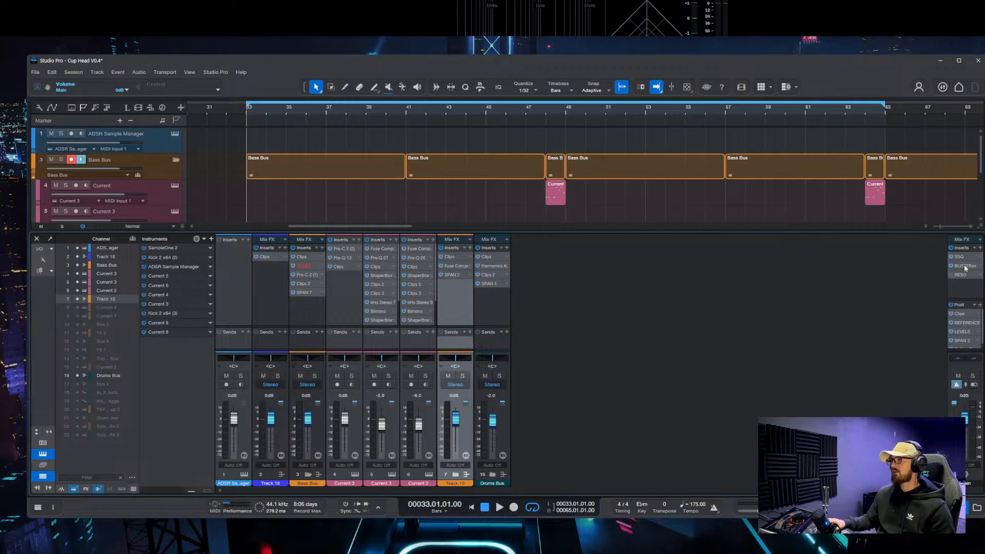
{"action": "left_click", "coordinate": [967, 258]}
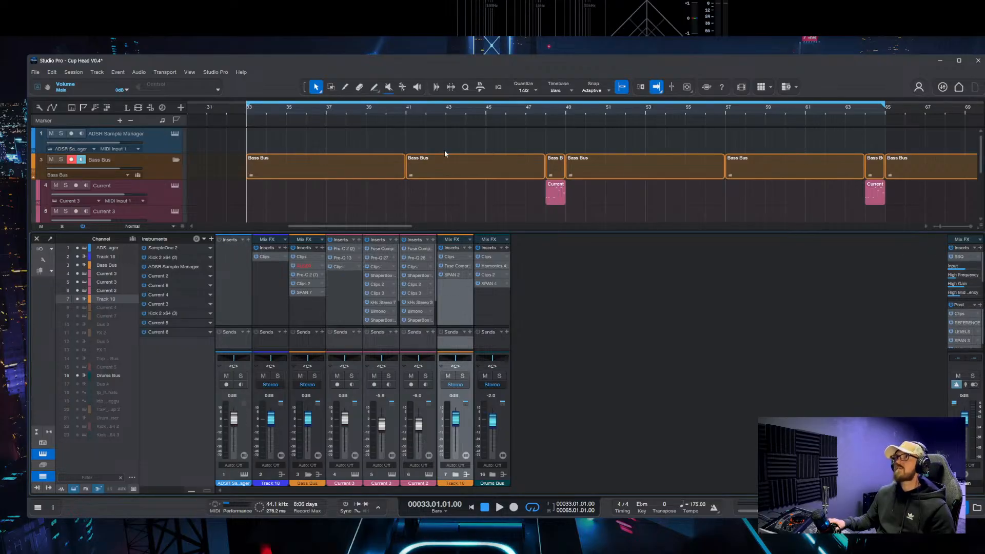
{"action": "left_click", "coordinate": [966, 258]}
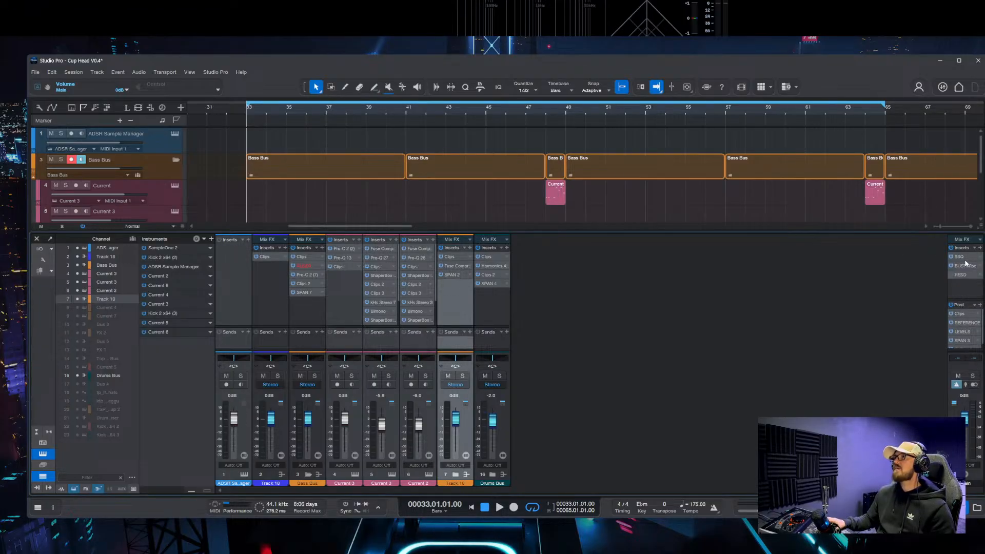
{"action": "left_click", "coordinate": [963, 259]}
{"action": "double_click", "coordinate": [961, 256]}
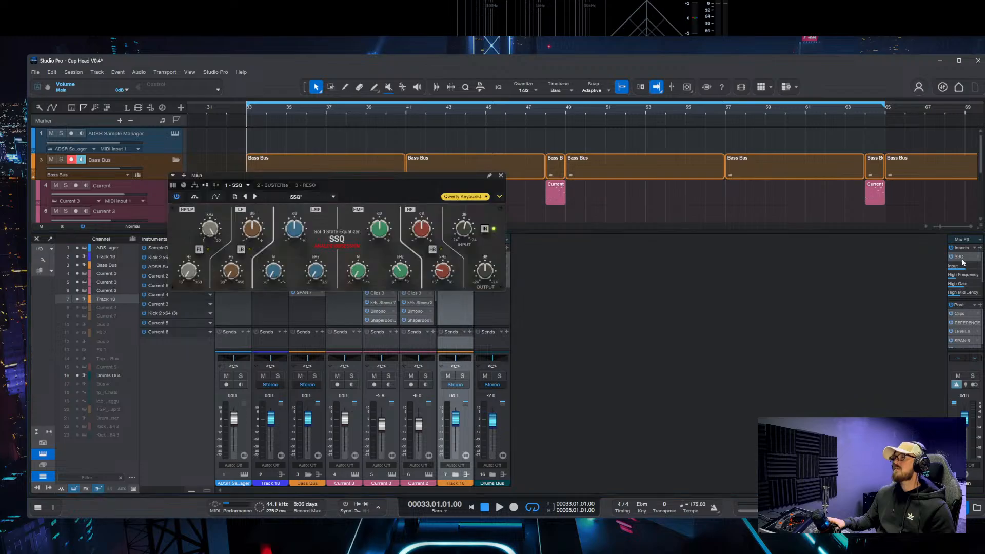
{"action": "left_click_drag", "start_coordinate": [365, 179], "coordinate": [488, 190]}
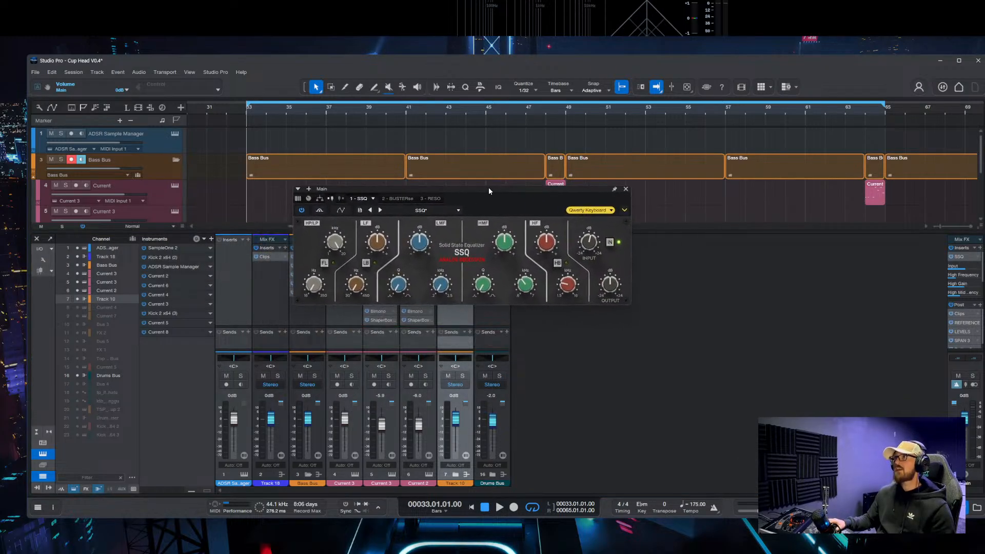
{"action": "double_click", "coordinate": [962, 258]}
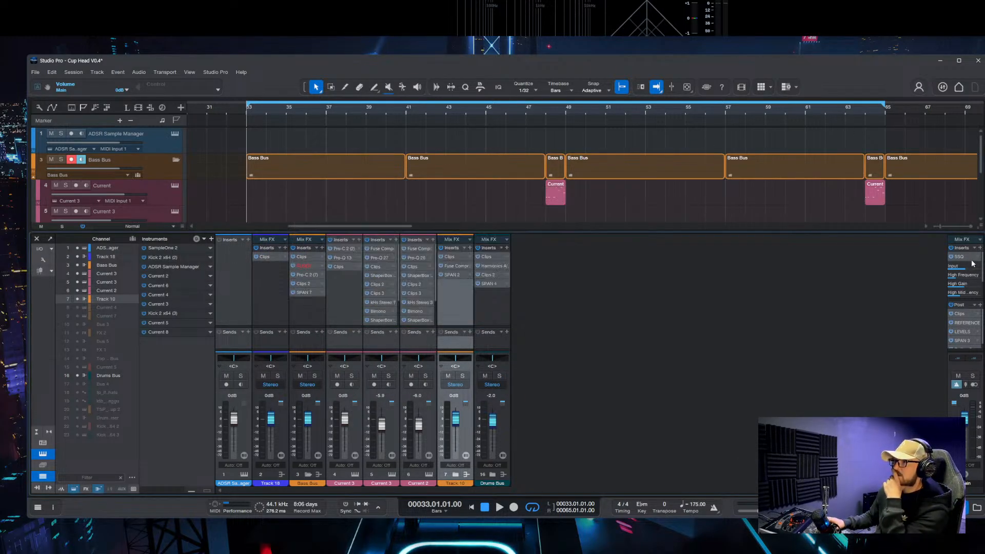
Step: Check the BUSTERse compressor on the main channel and remove all of that channel's inserts
{"action": "left_click", "coordinate": [971, 259]}
{"action": "double_click", "coordinate": [964, 266]}
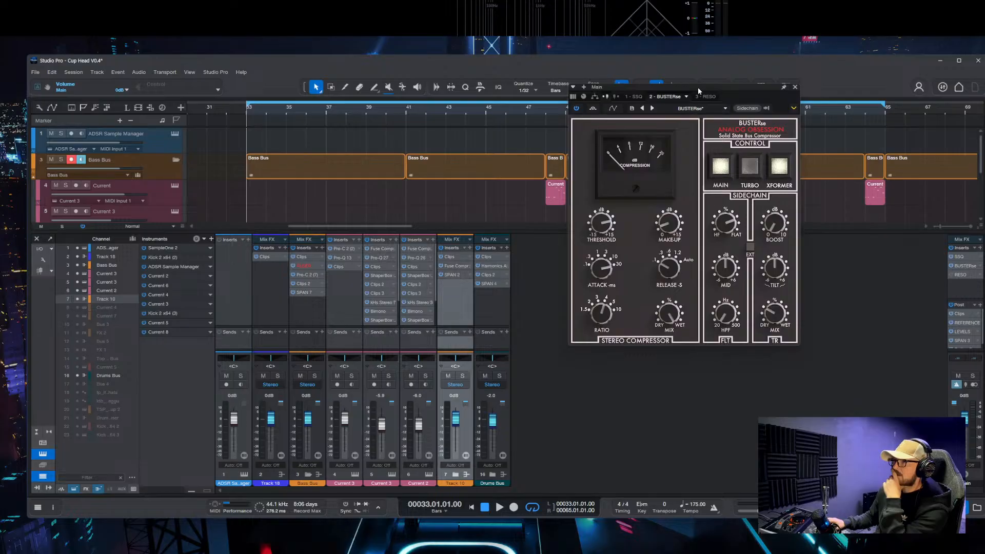
{"action": "left_click_drag", "start_coordinate": [697, 87], "coordinate": [506, 175]}
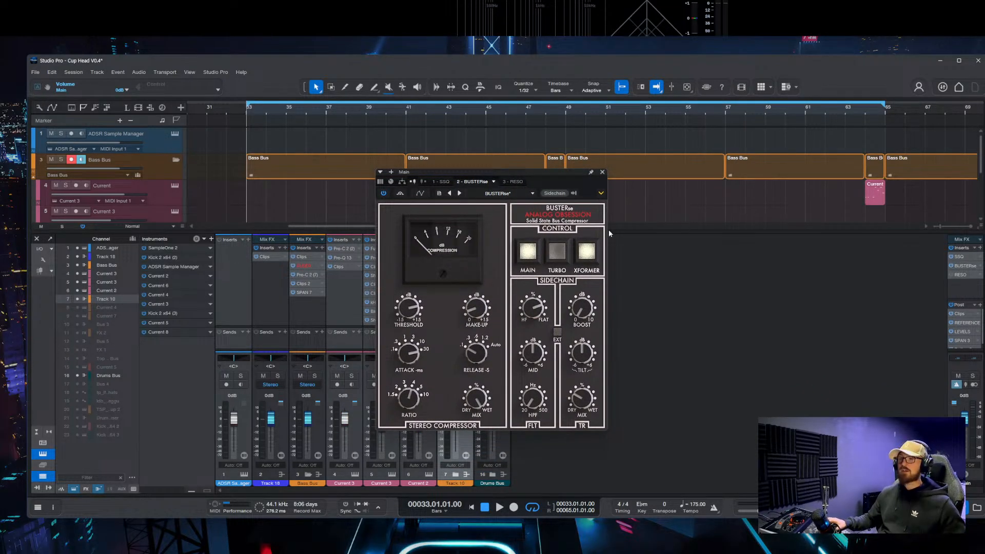
{"action": "right_click", "coordinate": [973, 256]}
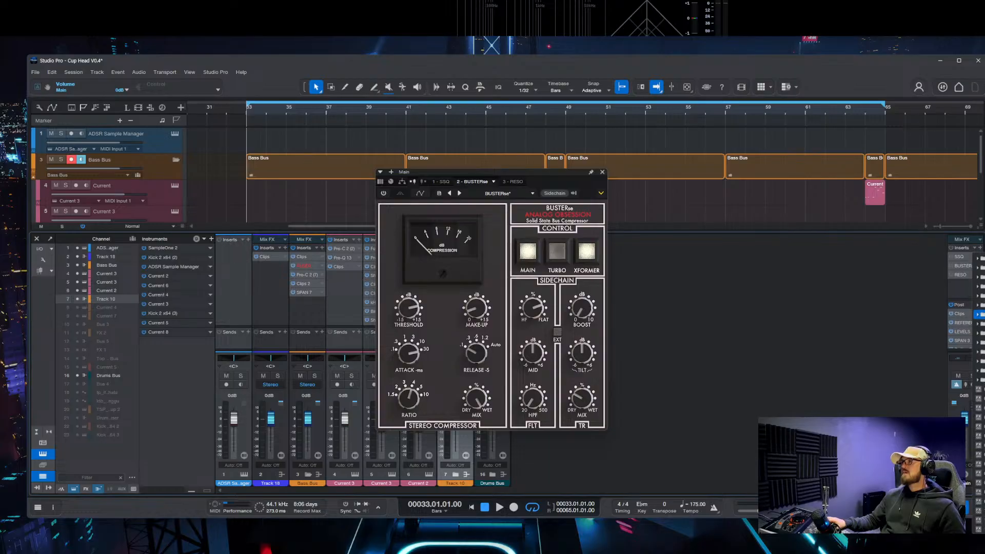
{"action": "left_click", "coordinate": [979, 527]}
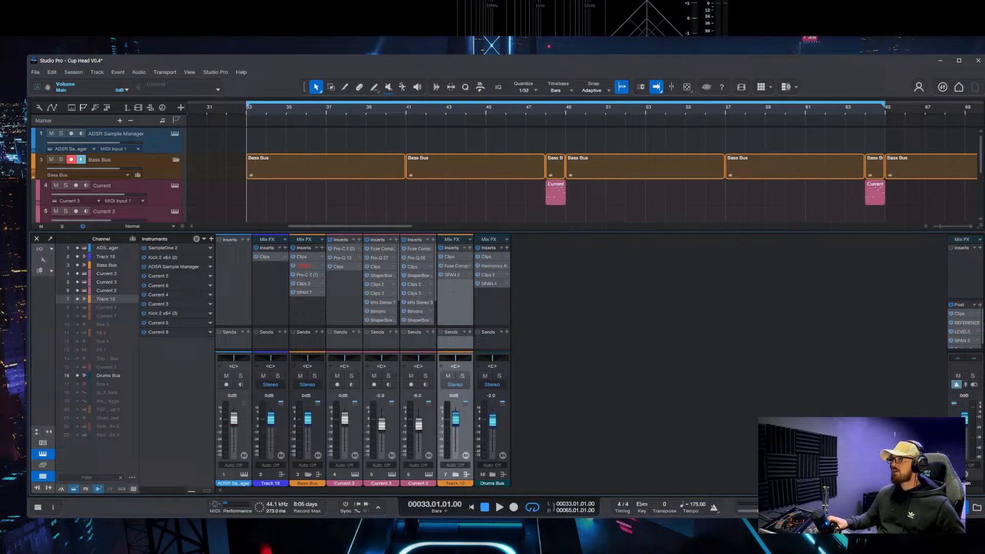
Step: Load the effects chain with kHs Gain, BUSTERse, RESO and Curves Equator onto the main channel
{"action": "left_click", "coordinate": [973, 249]}
{"action": "right_click", "coordinate": [966, 255]}
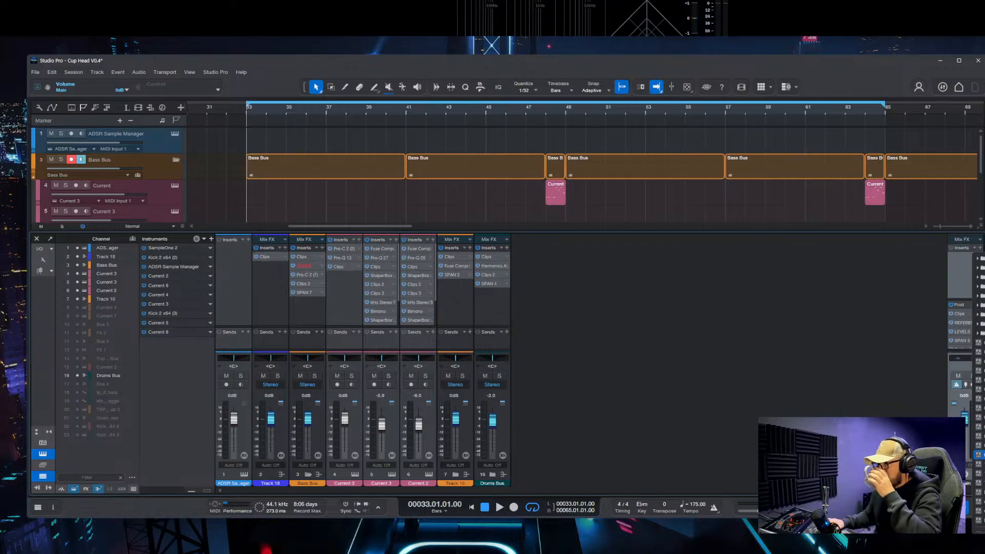
{"action": "left_click", "coordinate": [979, 455]}
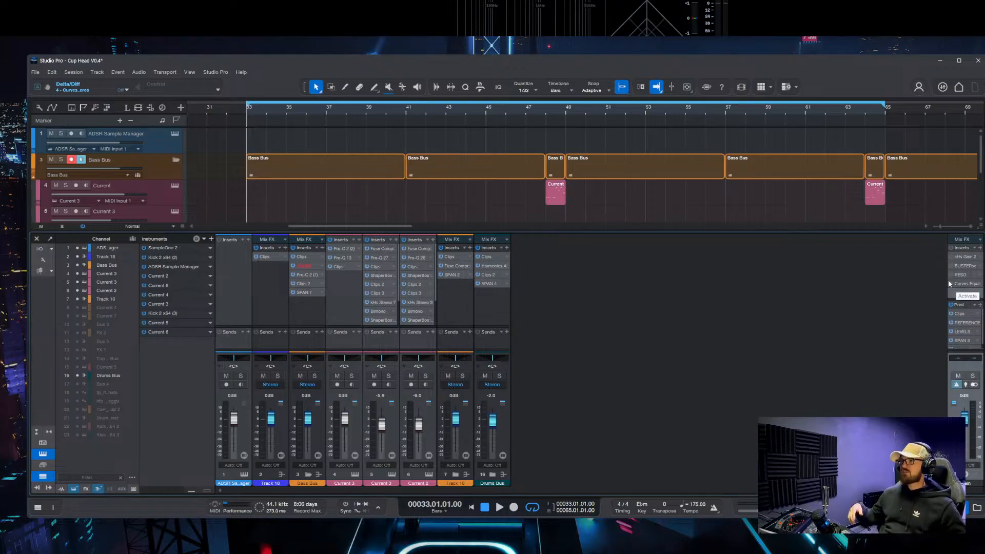
Step: Load the main channel chain with Pro-MB, Pro-Q 4, Curves Equator, KClip3, Ozone 12 and Tape Fiasco, and enlarge the inserts area
{"action": "left_click", "coordinate": [978, 248]}
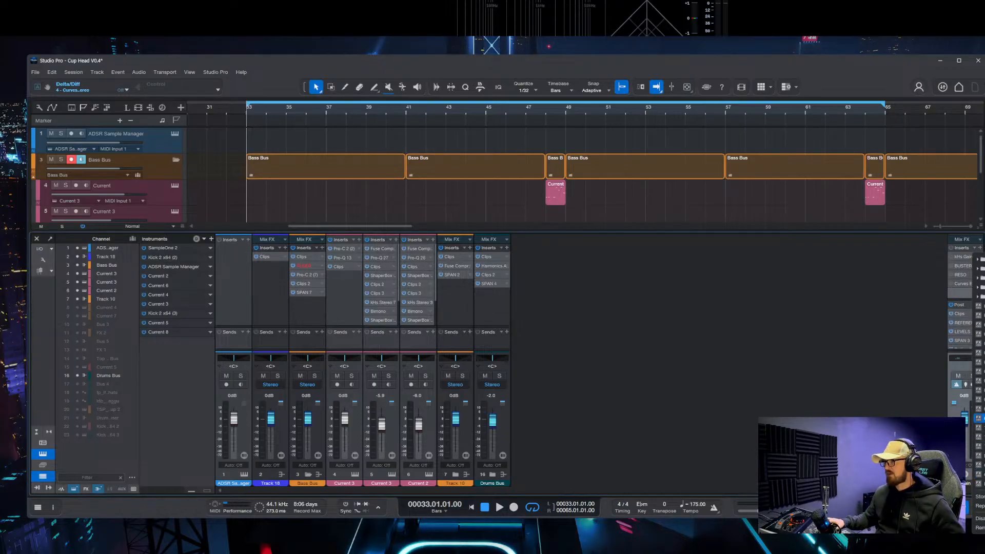
{"action": "left_click", "coordinate": [980, 372]}
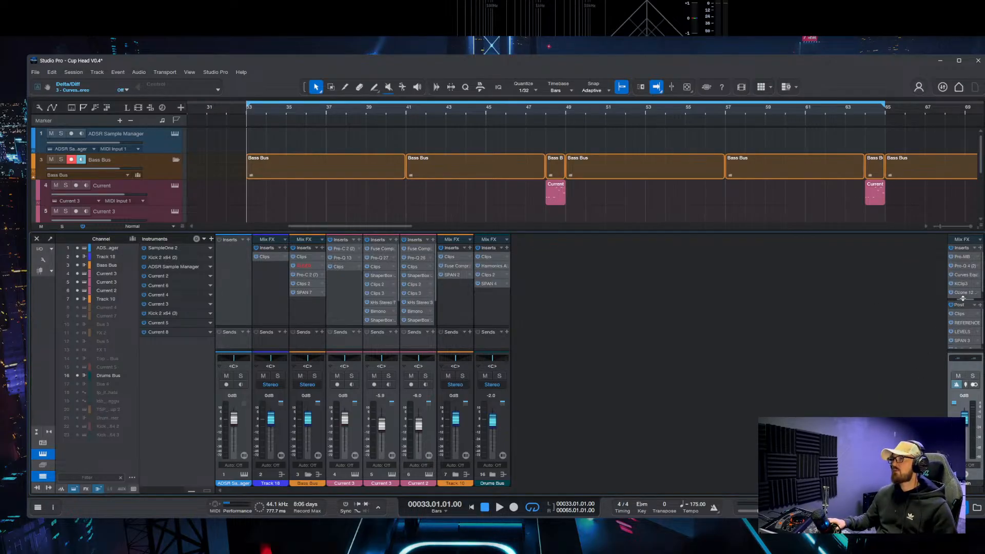
{"action": "left_click_drag", "start_coordinate": [962, 298], "coordinate": [965, 342]}
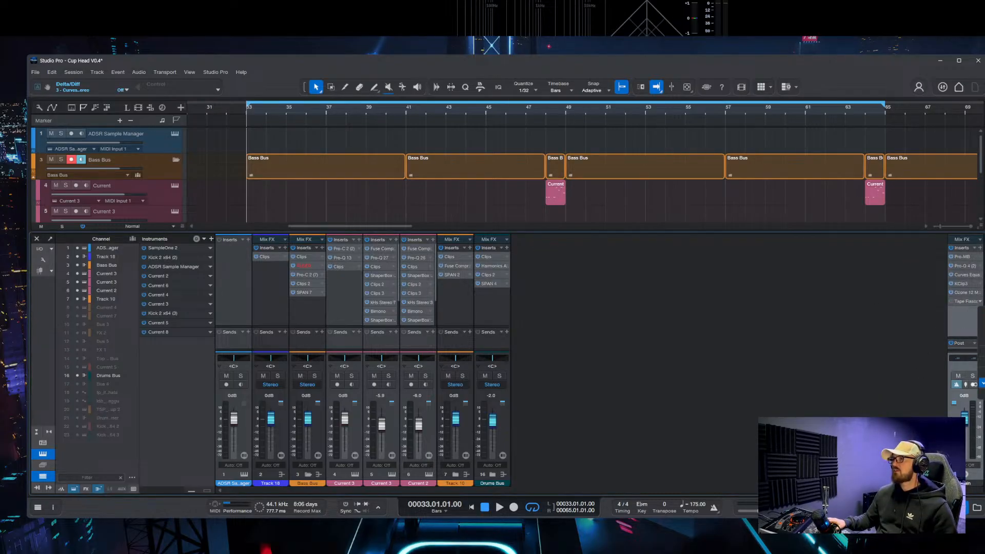
Step: Play the looped drop from bar 33 with the mixer hidden, increase the track heights, and show the mixer again
{"action": "key", "text": "F3"}
{"action": "scroll", "coordinate": [335, 162], "scroll_direction": "left", "scroll_amount": 1}
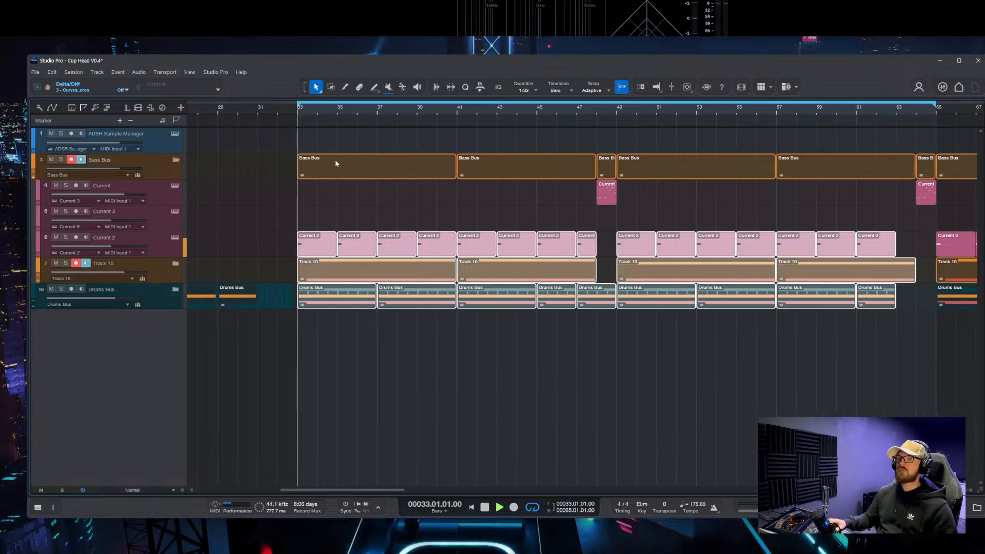
{"action": "scroll", "coordinate": [316, 161], "scroll_direction": "up", "scroll_amount": 1}
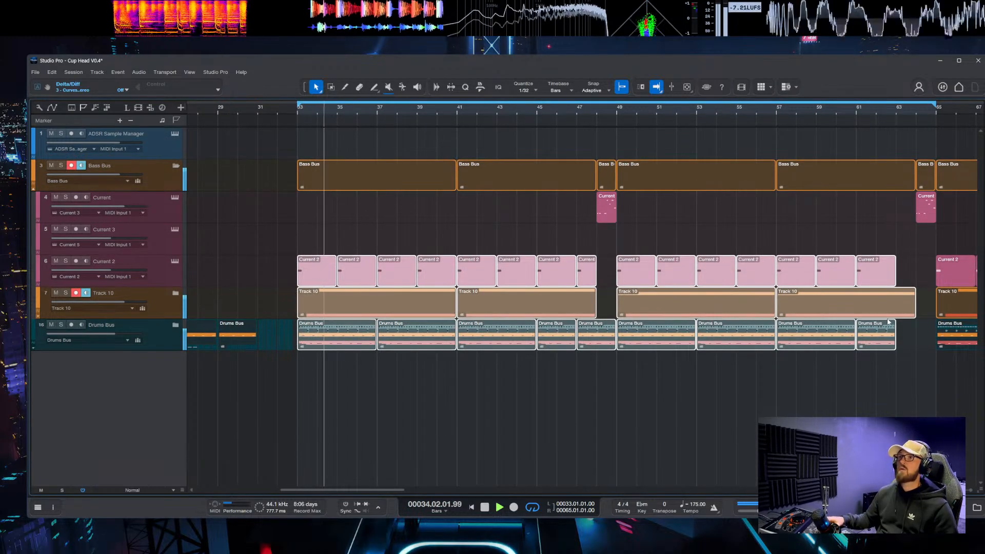
{"action": "key", "text": "F3"}
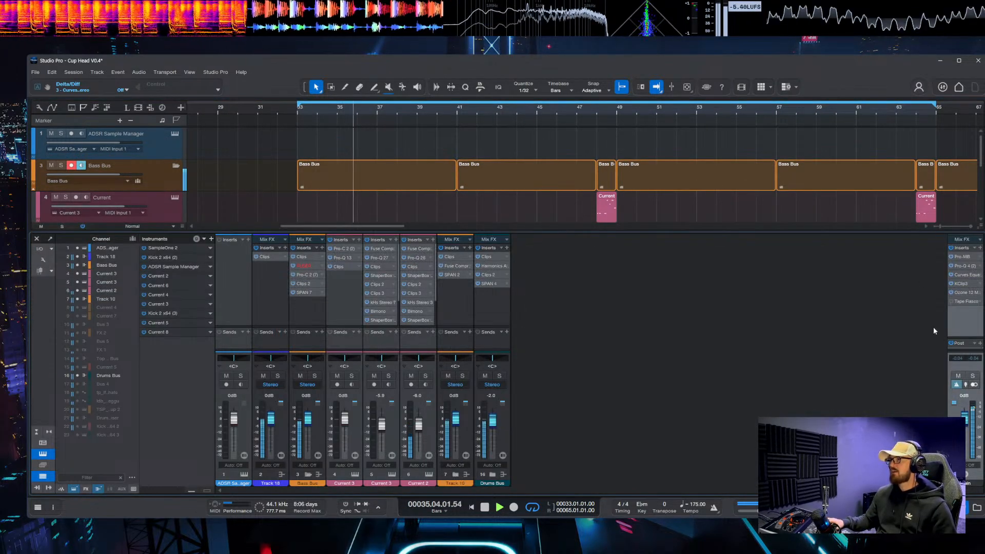
Step: Enlarge the mixer and the main channel's post-fader section to show all its plugins, and stop playback
{"action": "left_click_drag", "start_coordinate": [962, 338], "coordinate": [962, 304]}
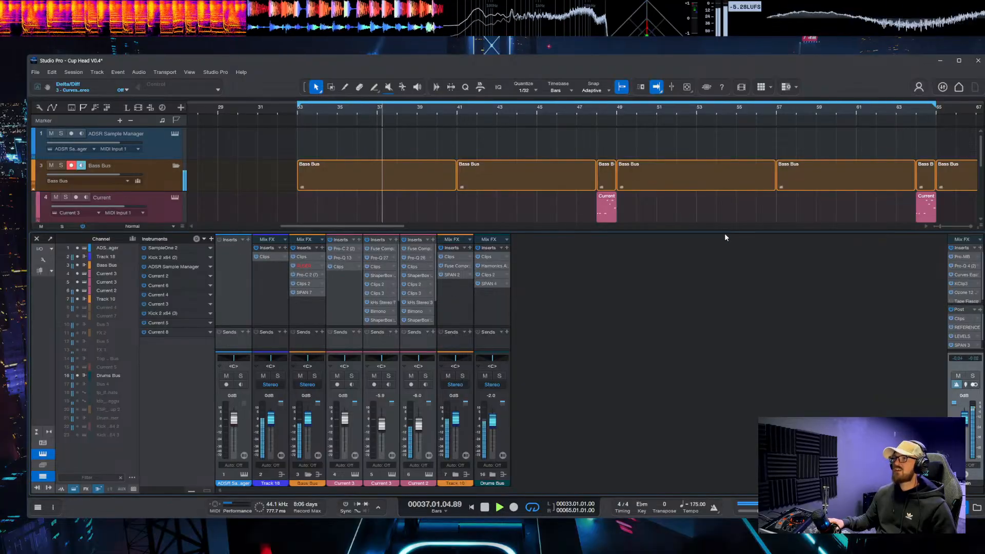
{"action": "left_click_drag", "start_coordinate": [743, 233], "coordinate": [746, 198]}
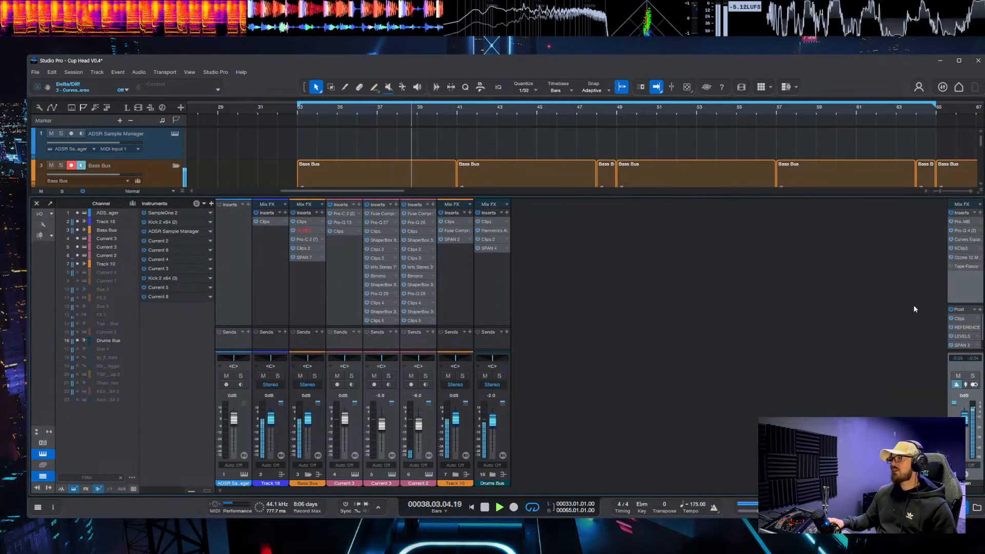
{"action": "left_click_drag", "start_coordinate": [963, 306], "coordinate": [963, 274]}
{"action": "key", "text": "space"}
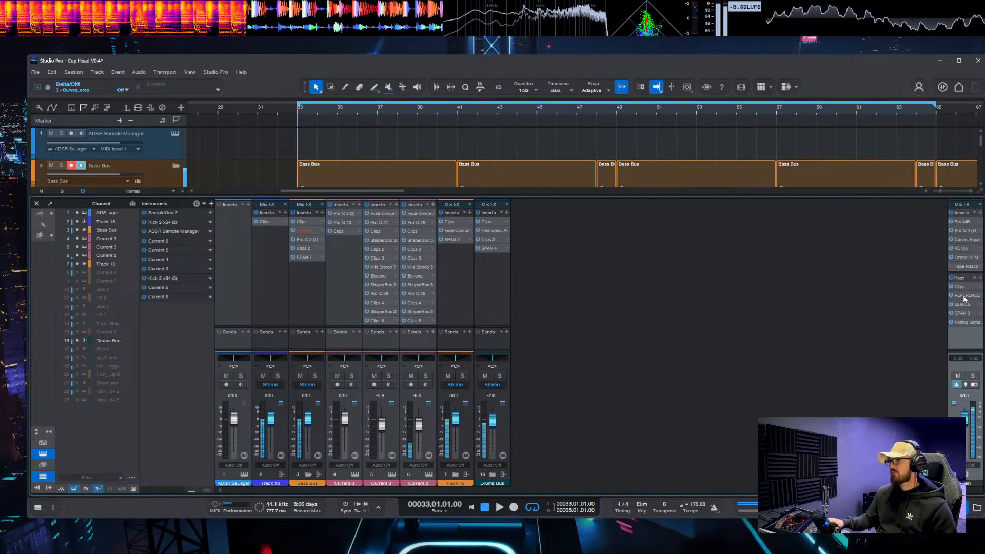
Step: Open the REFERENCE plugin from the main channel's post section and move its window away from the main channel
{"action": "left_click", "coordinate": [964, 298]}
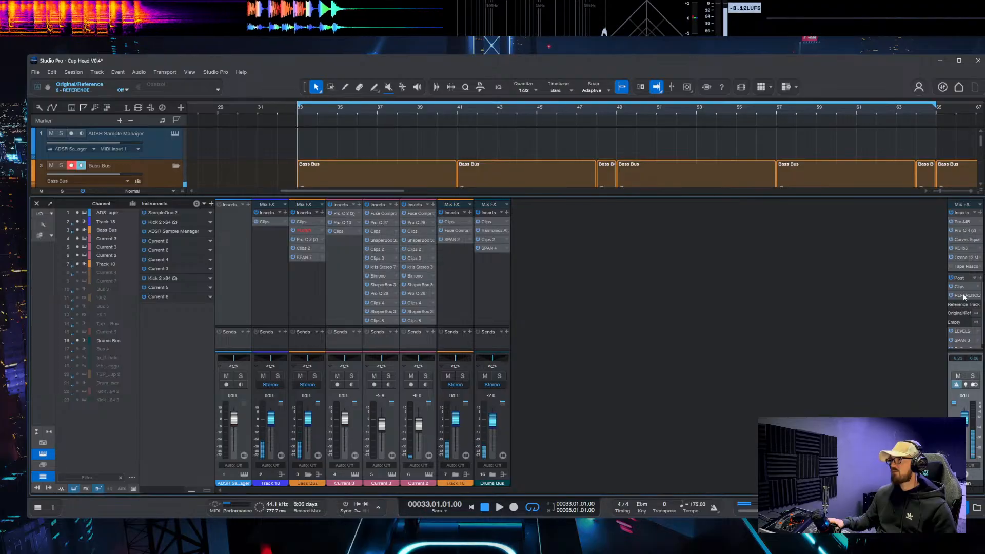
{"action": "left_click", "coordinate": [964, 296]}
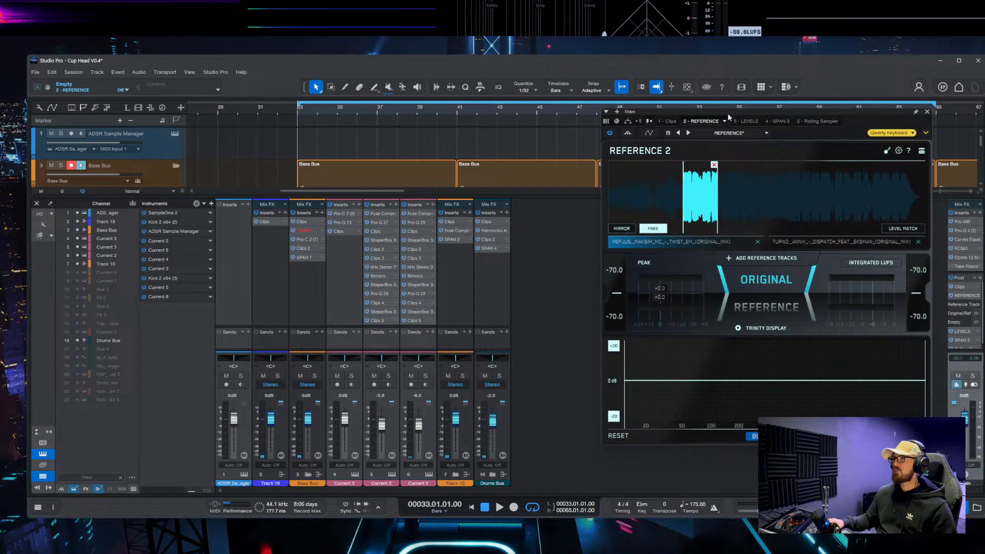
{"action": "left_click_drag", "start_coordinate": [727, 112], "coordinate": [515, 97]}
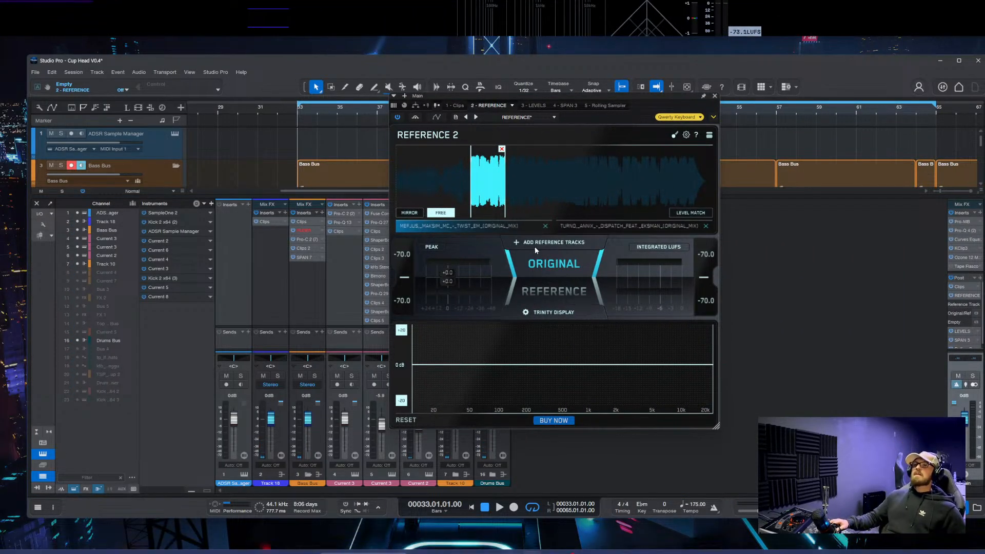
Step: Add the Cup Head V0.4 MP3 from the 47 - Cup Head folder to REFERENCE 2 and select it as reference track
{"action": "left_click", "coordinate": [458, 543]}
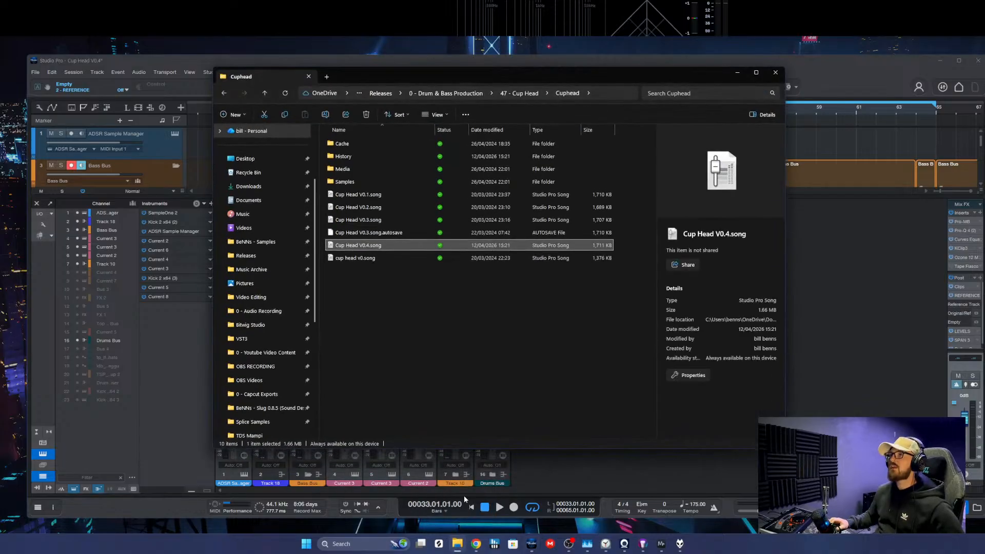
{"action": "left_click", "coordinate": [518, 94]}
{"action": "left_click_drag", "start_coordinate": [520, 73], "coordinate": [905, 115]}
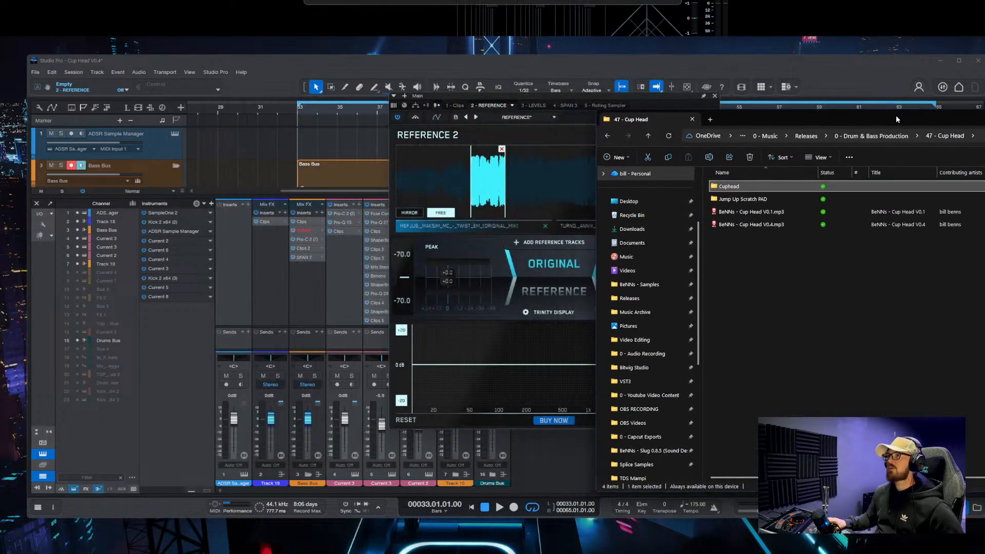
{"action": "left_click", "coordinate": [743, 224]}
{"action": "left_click", "coordinate": [498, 205]}
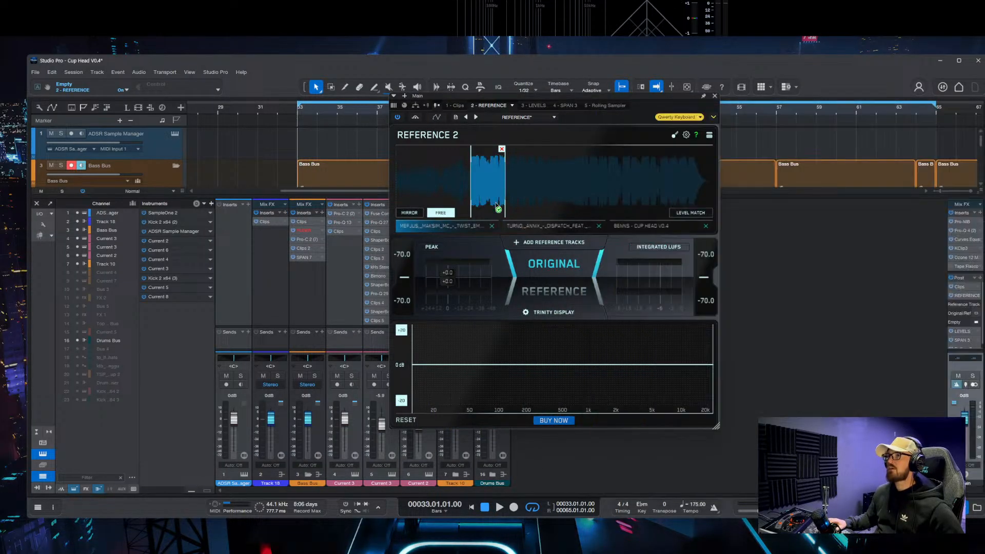
{"action": "left_click", "coordinate": [620, 228]}
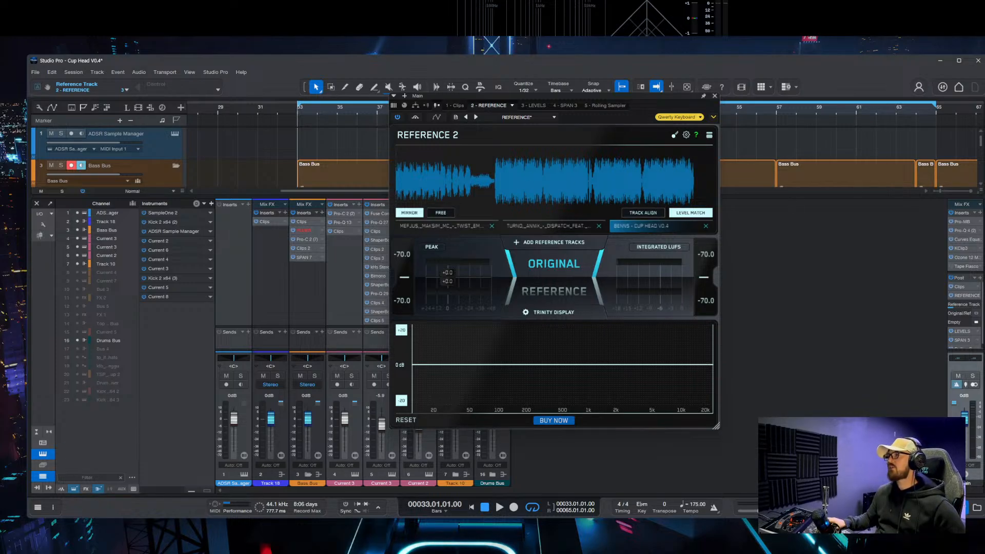
{"action": "key", "text": "alt+Tab"}
{"action": "key", "text": "alt+Tab"}
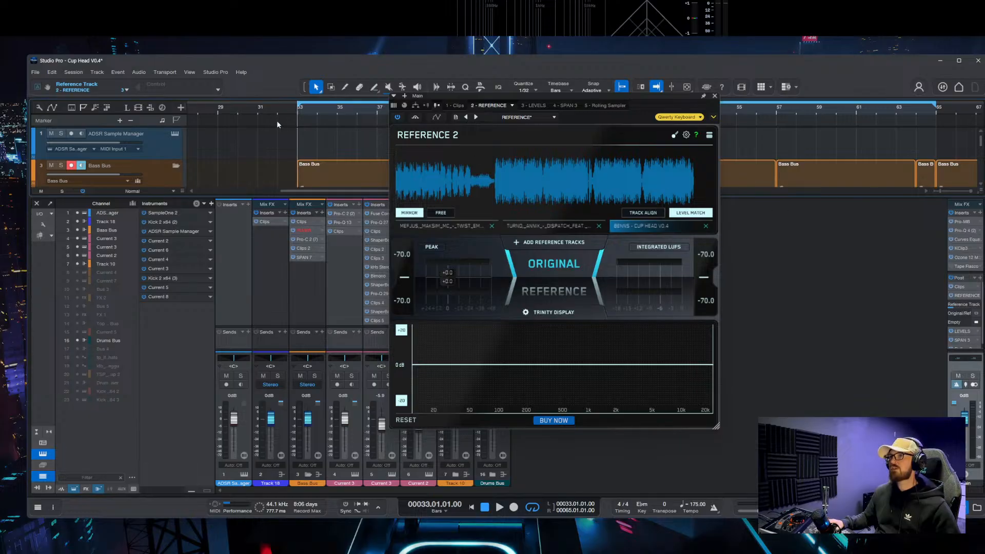
Step: Compare the original mix with the Cup Head V0.4 reference during playback, check the track alignment options, and close the plugin
{"action": "key", "text": "space"}
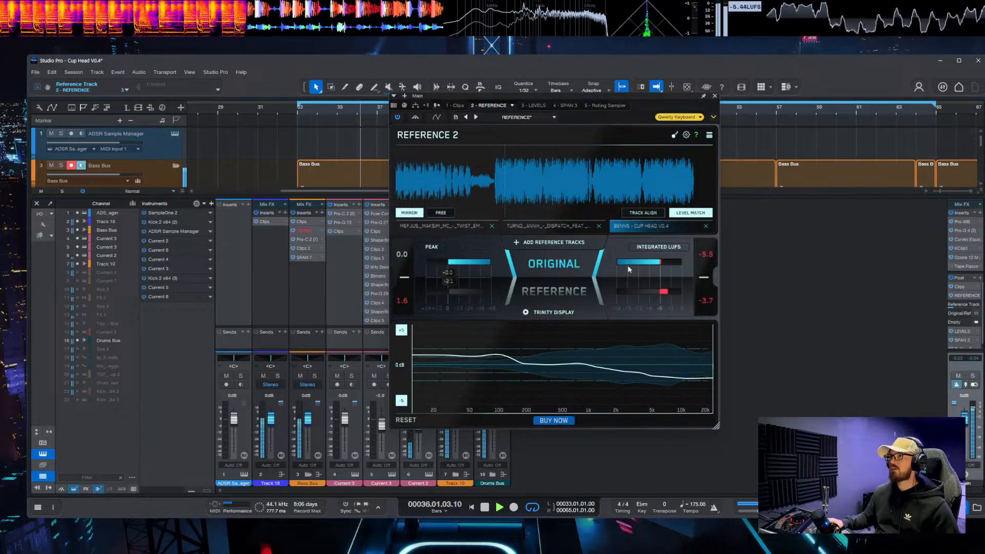
{"action": "left_click", "coordinate": [555, 266]}
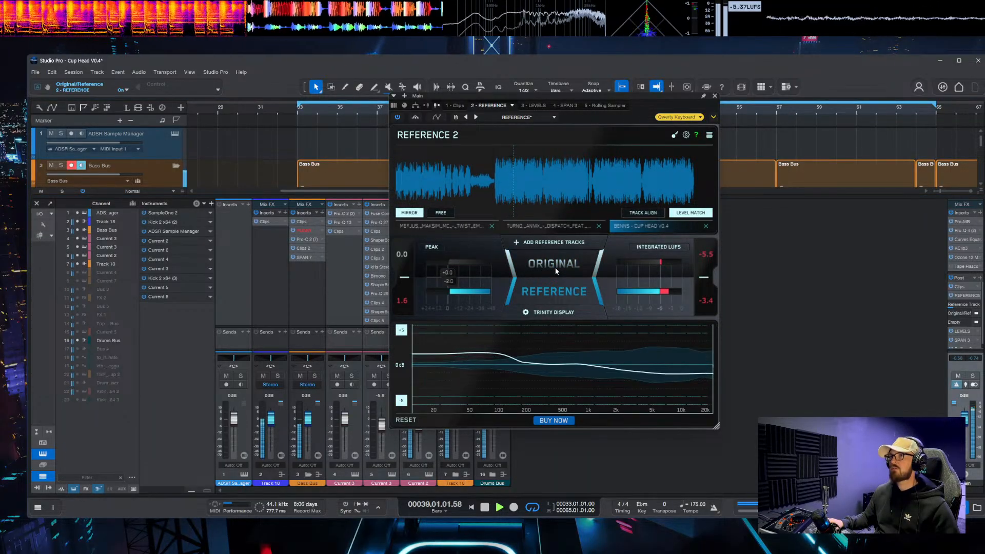
{"action": "left_click", "coordinate": [553, 267]}
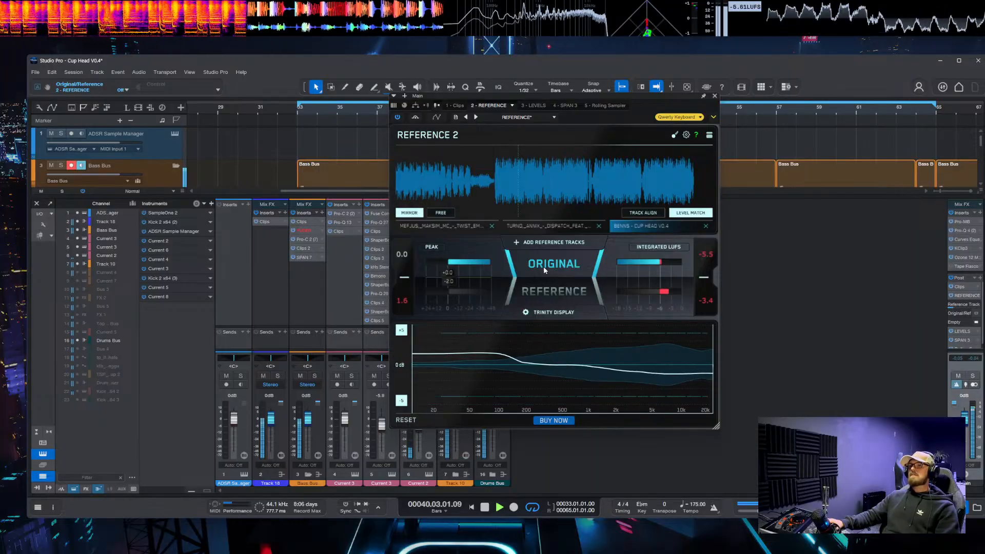
{"action": "left_click", "coordinate": [543, 266]}
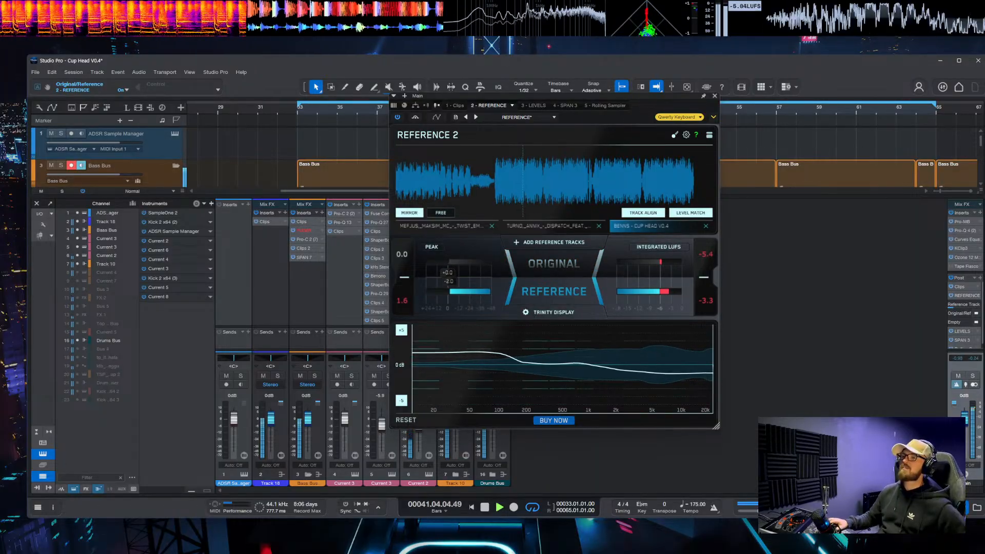
{"action": "left_click", "coordinate": [535, 269]}
{"action": "left_click", "coordinate": [643, 212]}
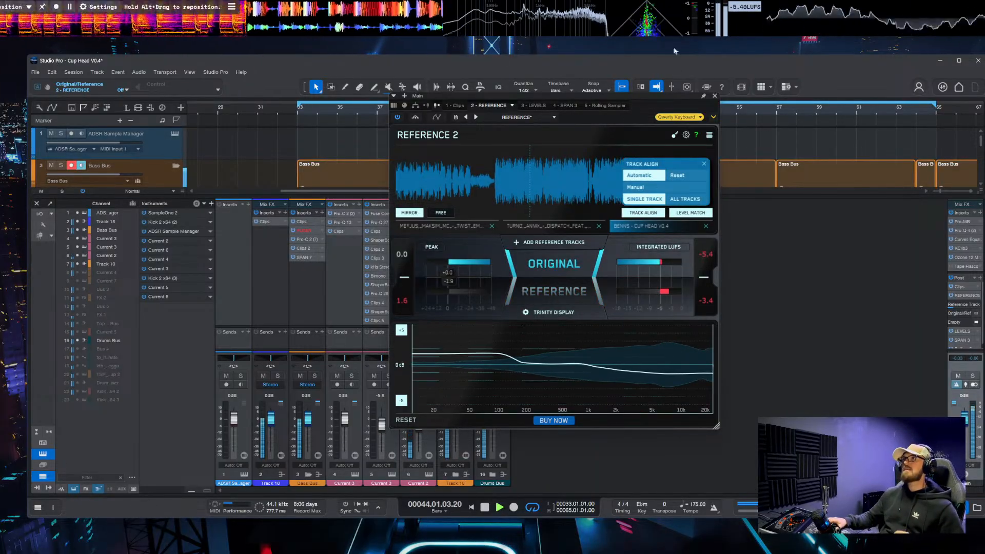
{"action": "left_click", "coordinate": [714, 96]}
{"action": "key", "text": "space"}
Step: Hide the mixer, expand the Track 10 folder in the arrangement, and hide the Bus 3 track's automation
{"action": "key", "text": "F3"}
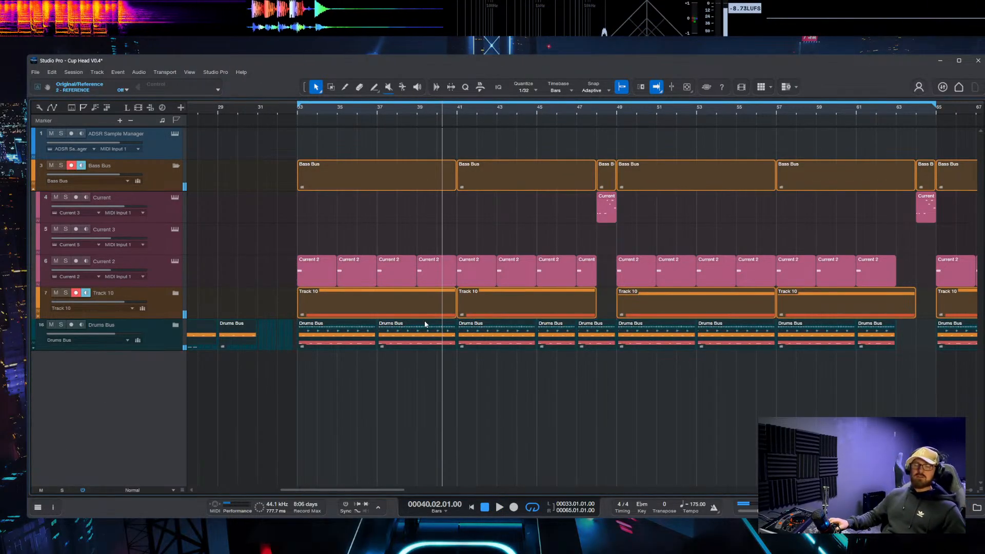
{"action": "left_click", "coordinate": [172, 311]}
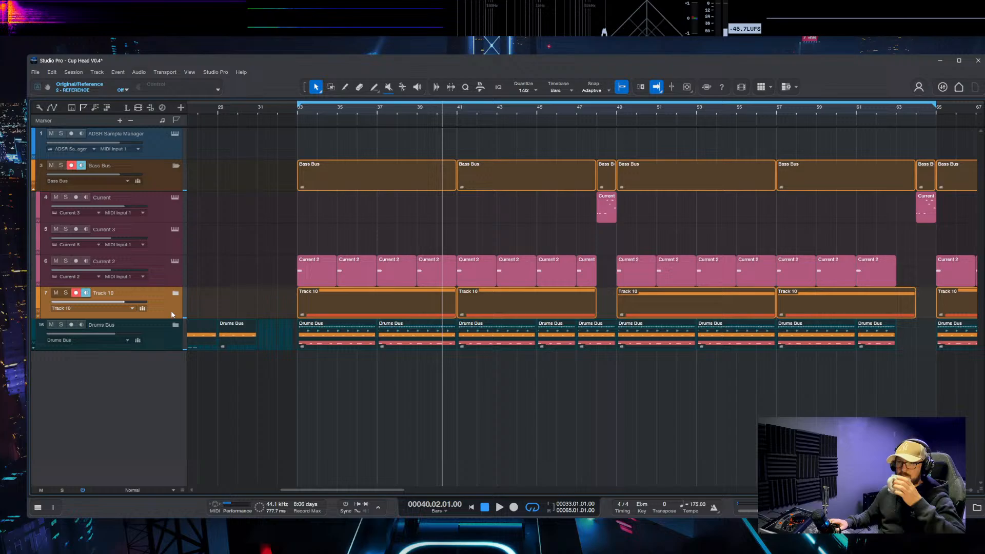
{"action": "double_click", "coordinate": [312, 300]}
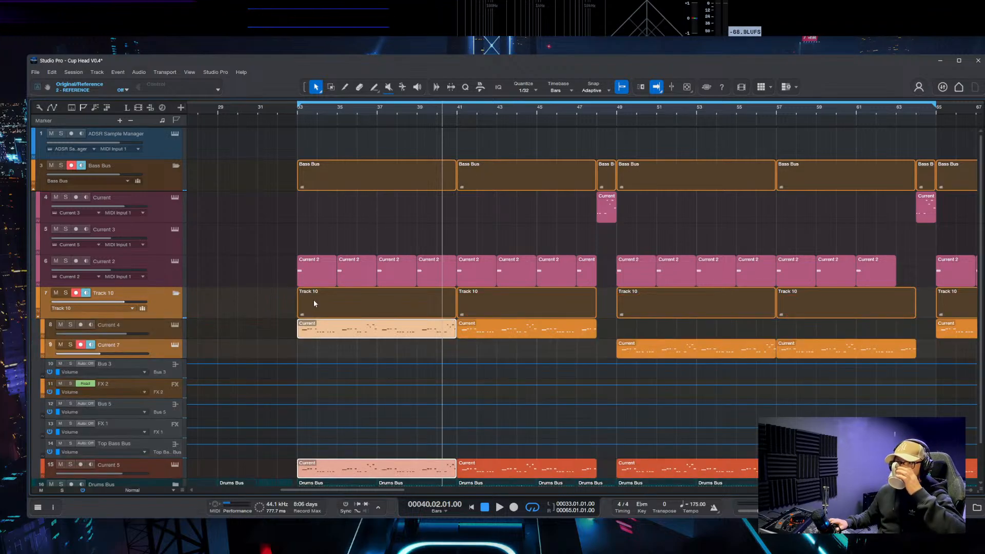
{"action": "left_click", "coordinate": [167, 353]}
{"action": "key", "text": "a"}
{"action": "key", "text": "a"}
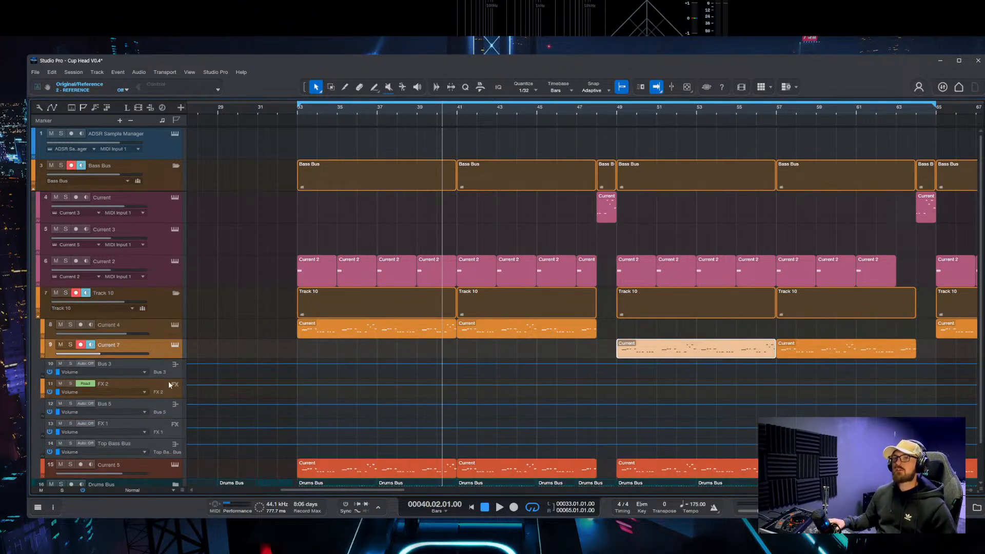
{"action": "left_click", "coordinate": [167, 368]}
{"action": "key", "text": "a"}
{"action": "key", "text": "a"}
Step: Rename the Track 10 folder track as Bass Bus
{"action": "scroll", "coordinate": [402, 389], "scroll_direction": "down", "scroll_amount": 6}
{"action": "scroll", "coordinate": [353, 358], "scroll_direction": "down", "scroll_amount": 2}
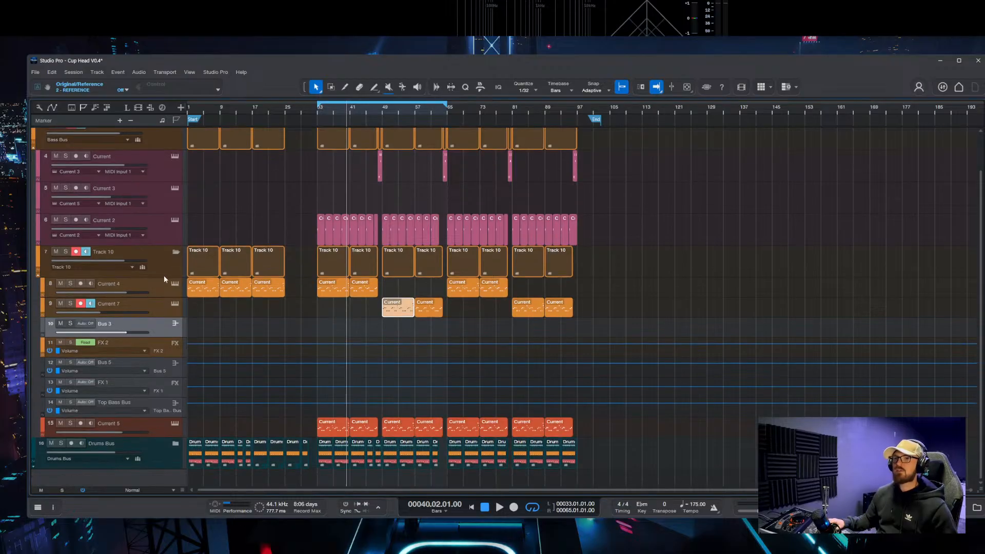
{"action": "left_click", "coordinate": [163, 273]}
{"action": "double_click", "coordinate": [106, 251]}
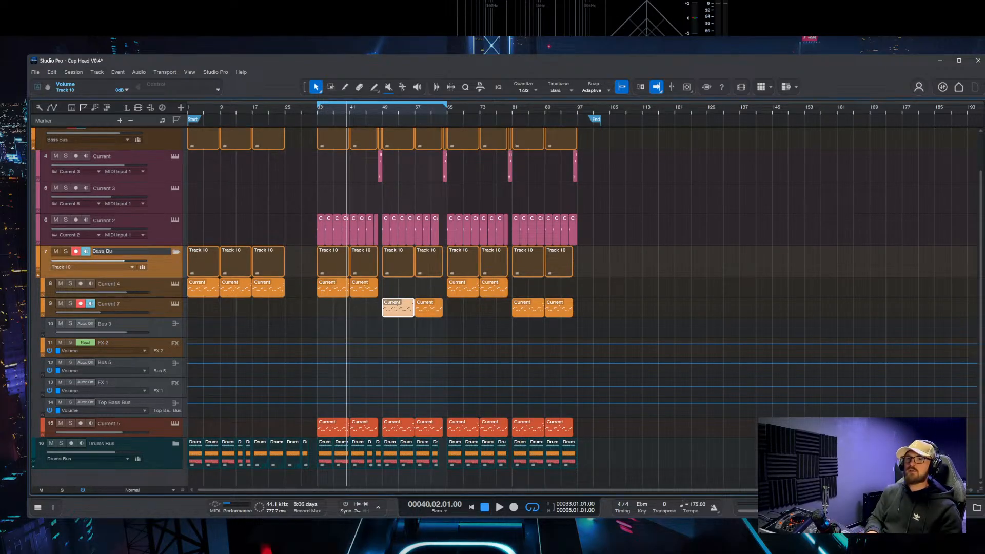
{"action": "left_click", "coordinate": [148, 303]}
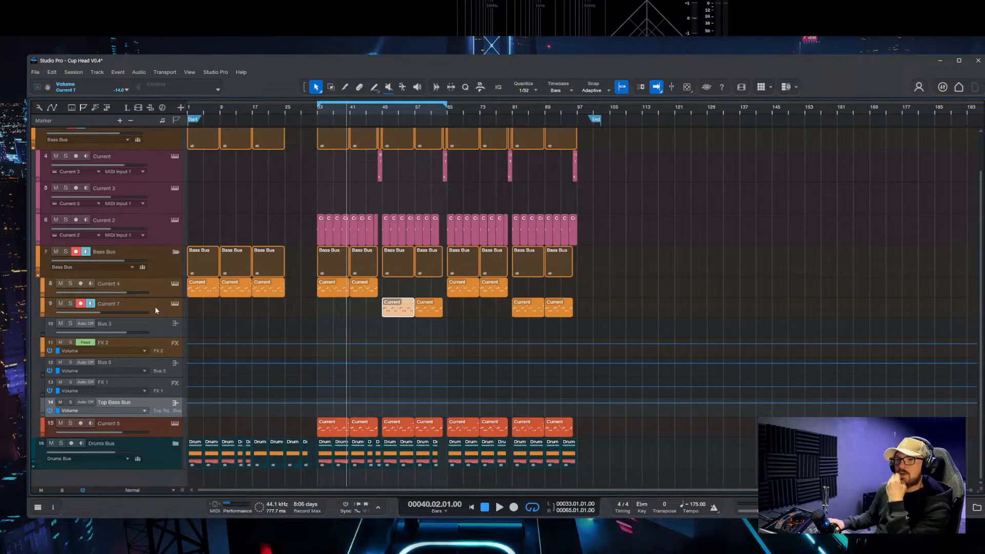
Step: Inspect the Current synth on the Current 5 track, including its oscillators, and close its window
{"action": "left_click", "coordinate": [158, 429]}
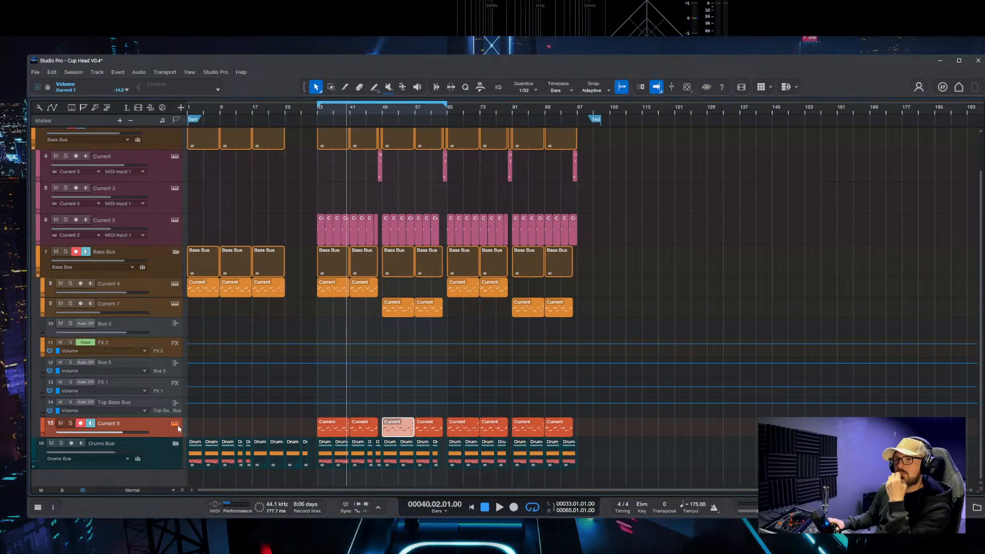
{"action": "left_click", "coordinate": [175, 424]}
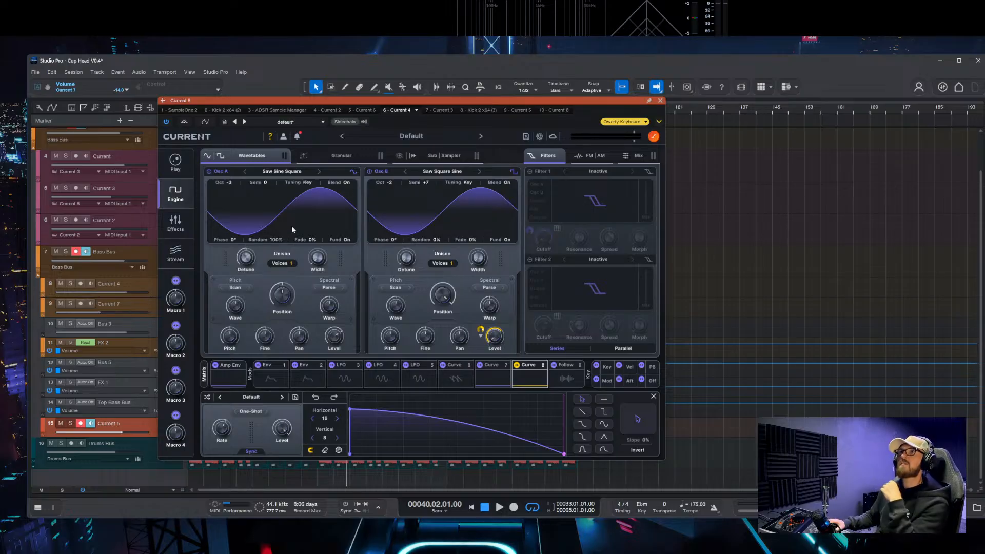
{"action": "left_click", "coordinate": [660, 100]}
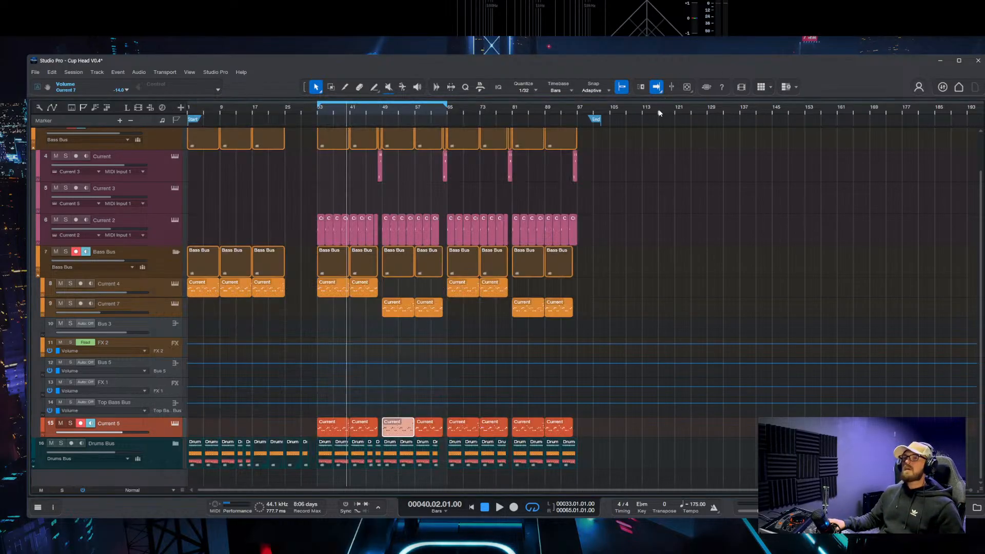
Step: Turn off level matching in the main channel's REFERENCE plugin and collapse its parameter list in the mixer
{"action": "scroll", "coordinate": [348, 290], "scroll_direction": "up", "scroll_amount": 5}
{"action": "scroll", "coordinate": [359, 307], "scroll_direction": "down", "scroll_amount": 2}
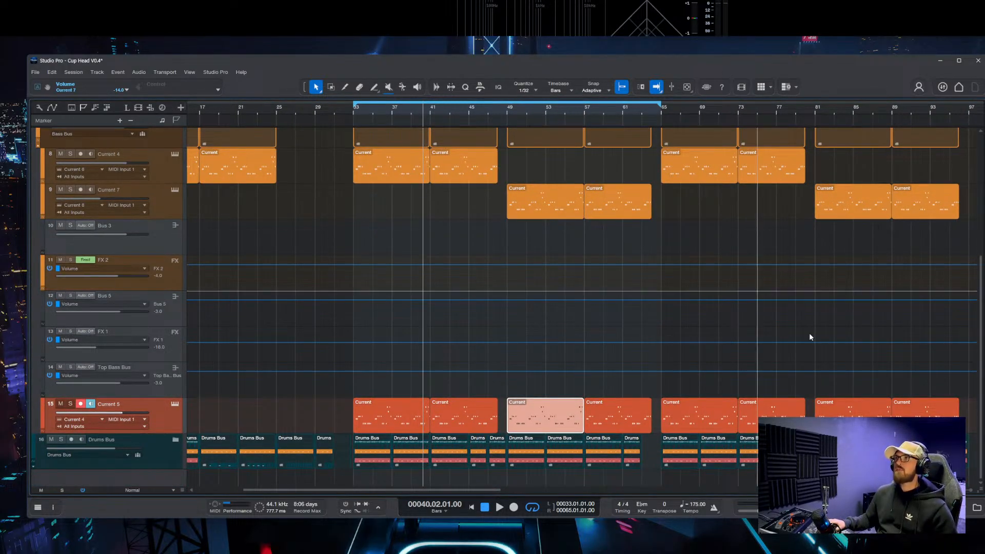
{"action": "key", "text": "F3"}
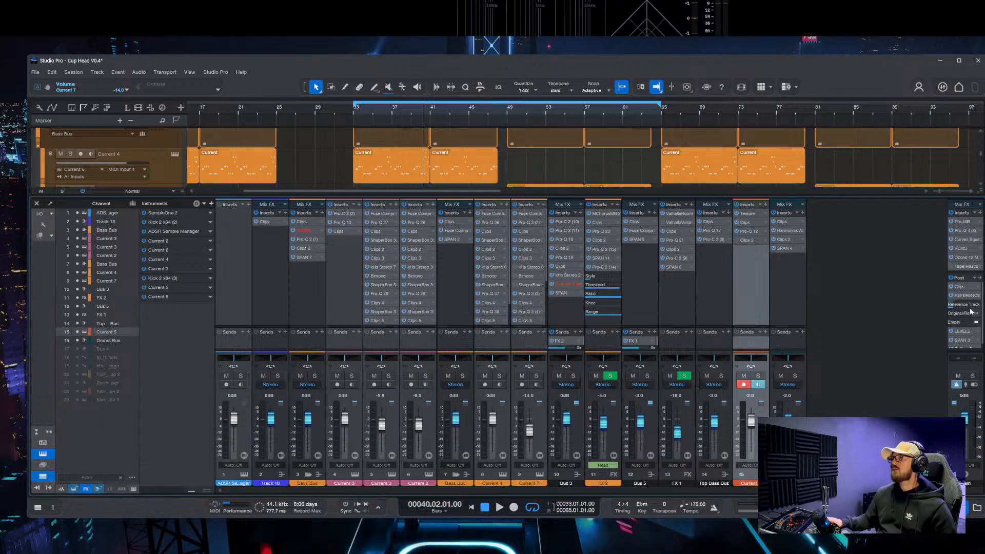
{"action": "left_click", "coordinate": [964, 296]}
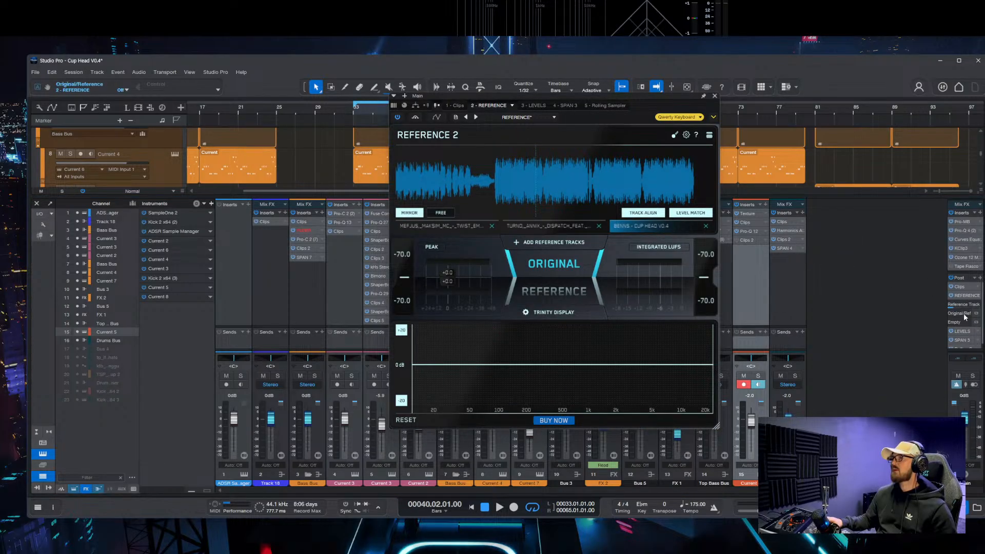
{"action": "left_click", "coordinate": [683, 215]}
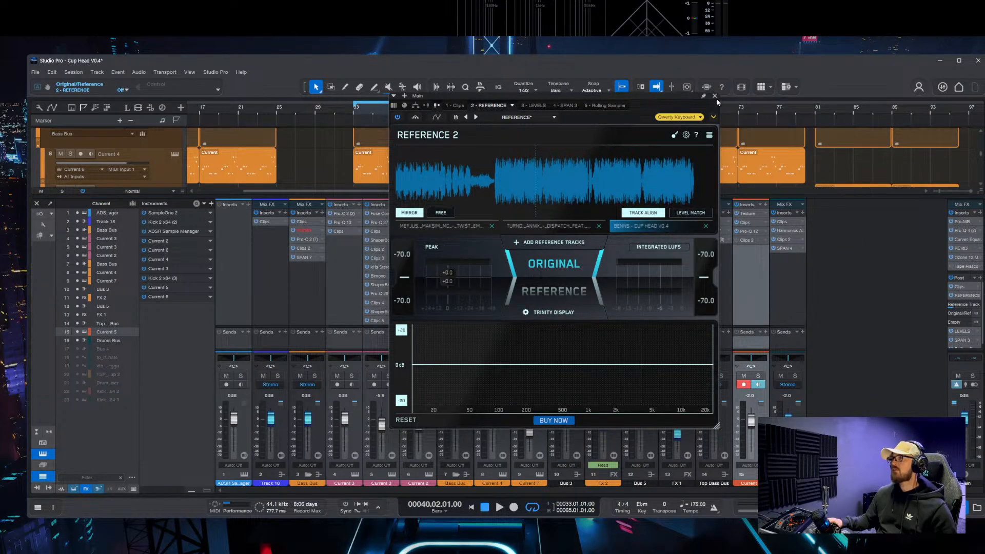
{"action": "left_click", "coordinate": [714, 96]}
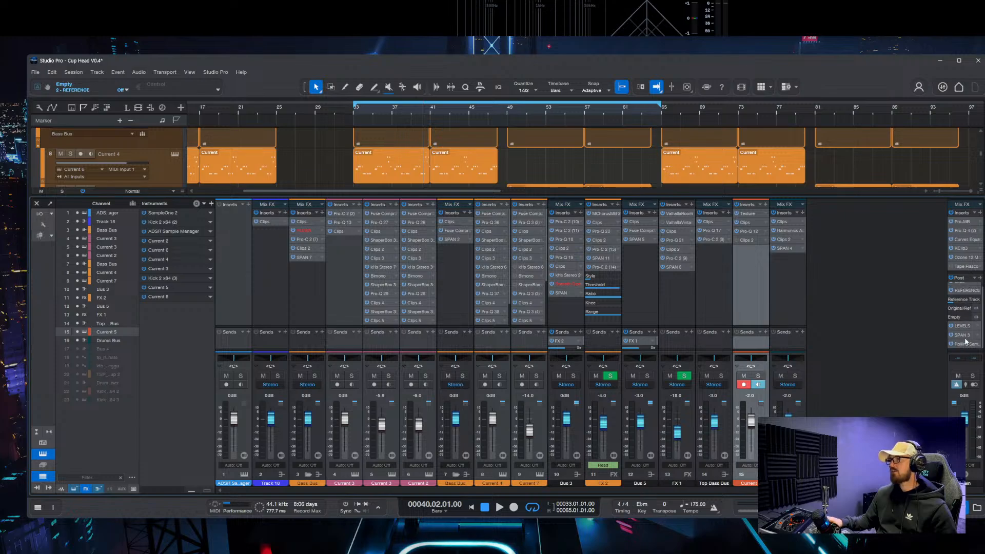
{"action": "left_click", "coordinate": [965, 292]}
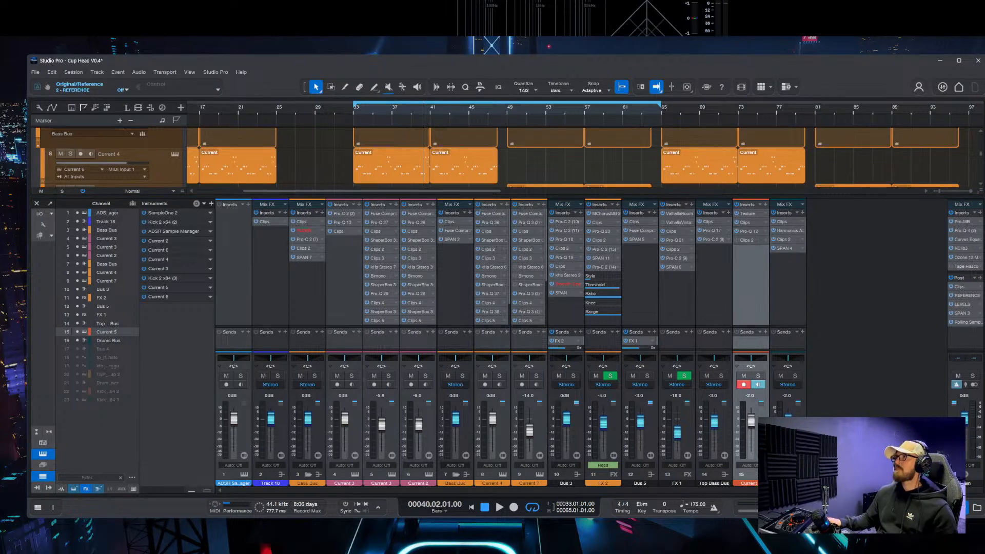
Step: Position the main channel's SPAN 3 analyser beside the arrangement, and show the drop from bar 33 enlarged with the mixer hidden
{"action": "left_click_drag", "start_coordinate": [957, 1], "coordinate": [970, 81]}
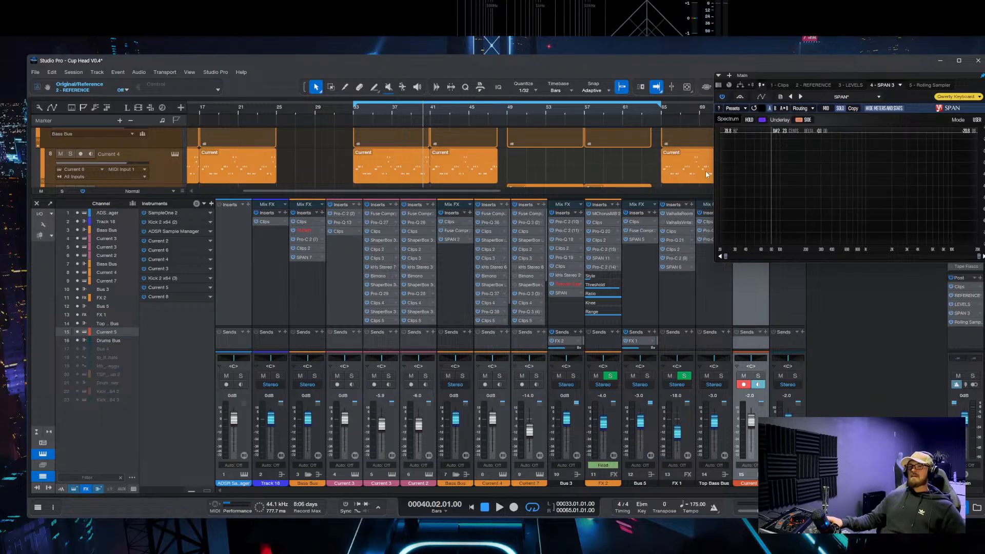
{"action": "left_click_drag", "start_coordinate": [895, 75], "coordinate": [951, 44]}
{"action": "key", "text": "F3"}
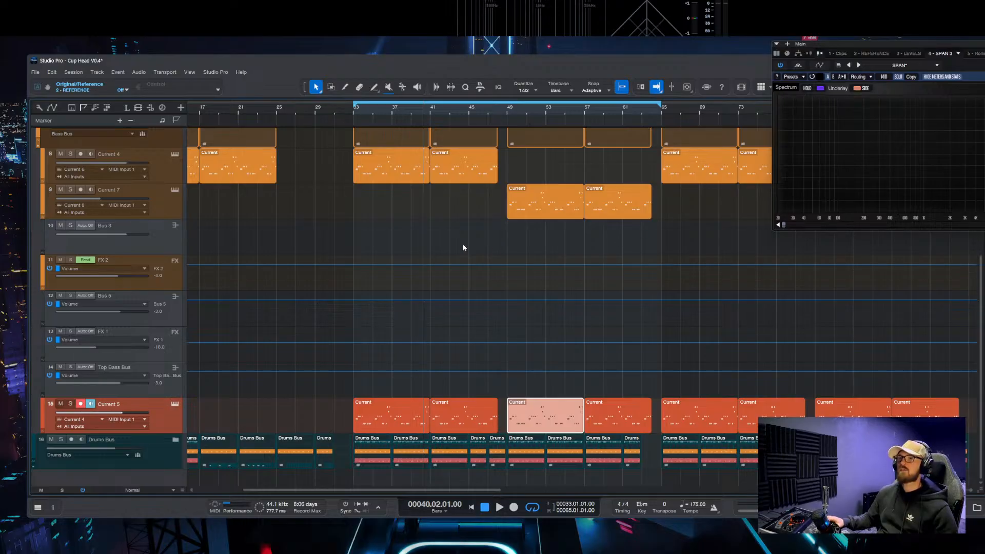
{"action": "scroll", "coordinate": [463, 248], "scroll_direction": "up", "scroll_amount": 3}
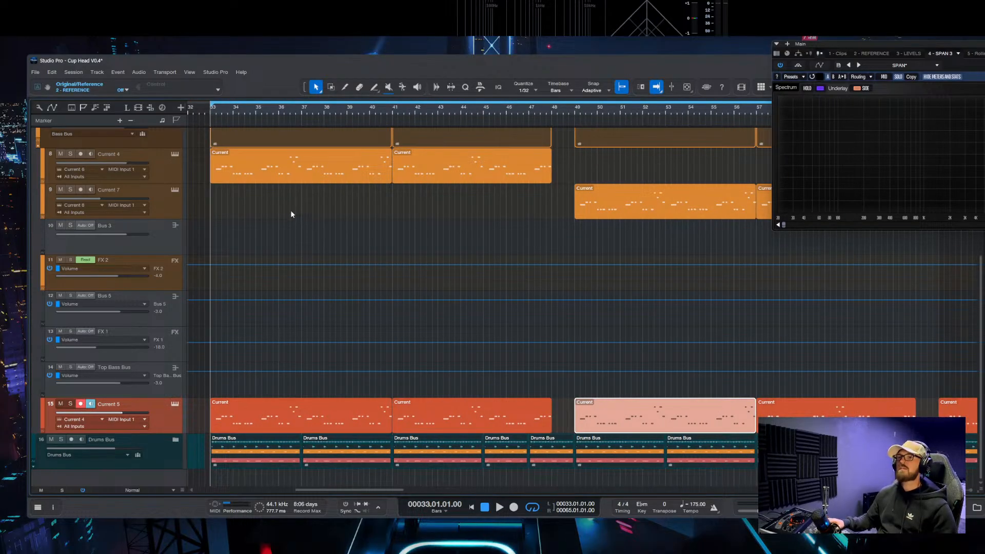
Step: Show the Current 5 track's details and insert list during playback, and remove its Pro-Q 12 and Clips 2 inserts
{"action": "left_click", "coordinate": [53, 506]}
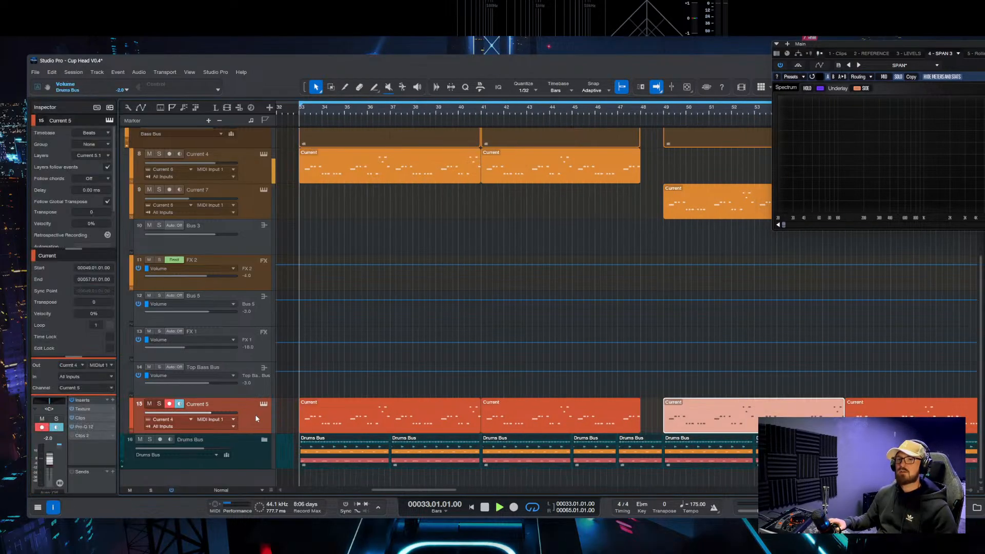
{"action": "key", "text": "space"}
{"action": "left_click_drag", "start_coordinate": [69, 355], "coordinate": [69, 276]}
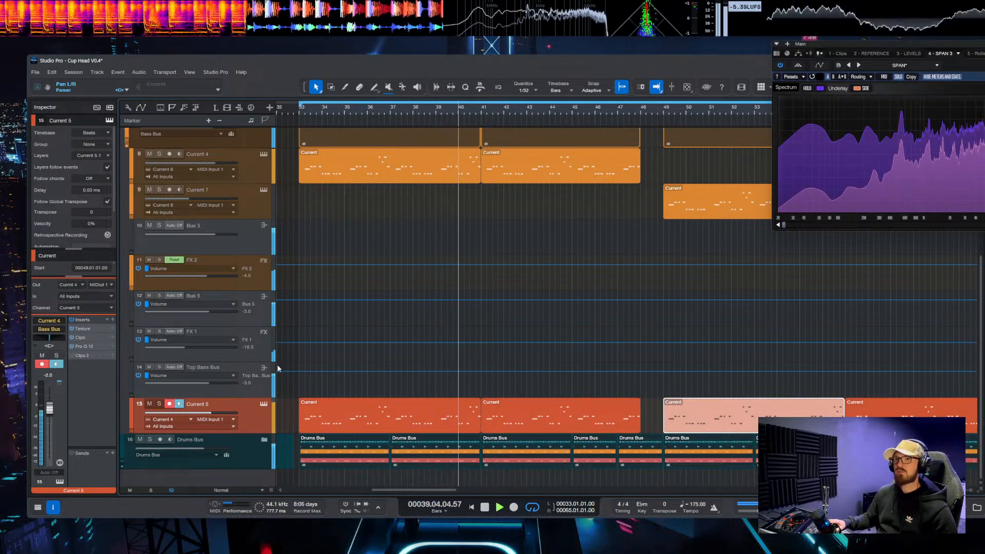
{"action": "left_click", "coordinate": [87, 346]}
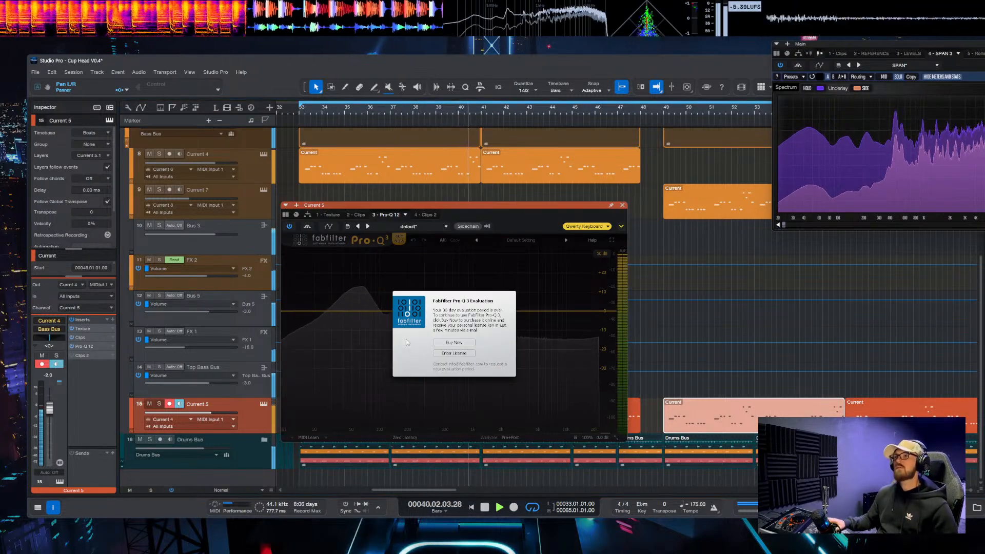
{"action": "left_click", "coordinate": [113, 346]}
{"action": "left_click", "coordinate": [132, 438]}
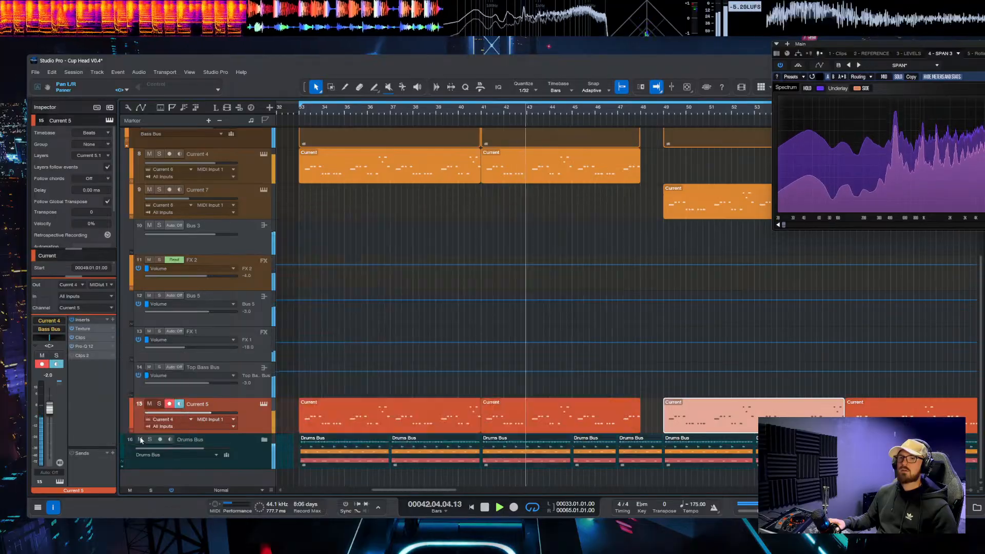
{"action": "left_click", "coordinate": [111, 347]}
{"action": "left_click", "coordinate": [133, 438]}
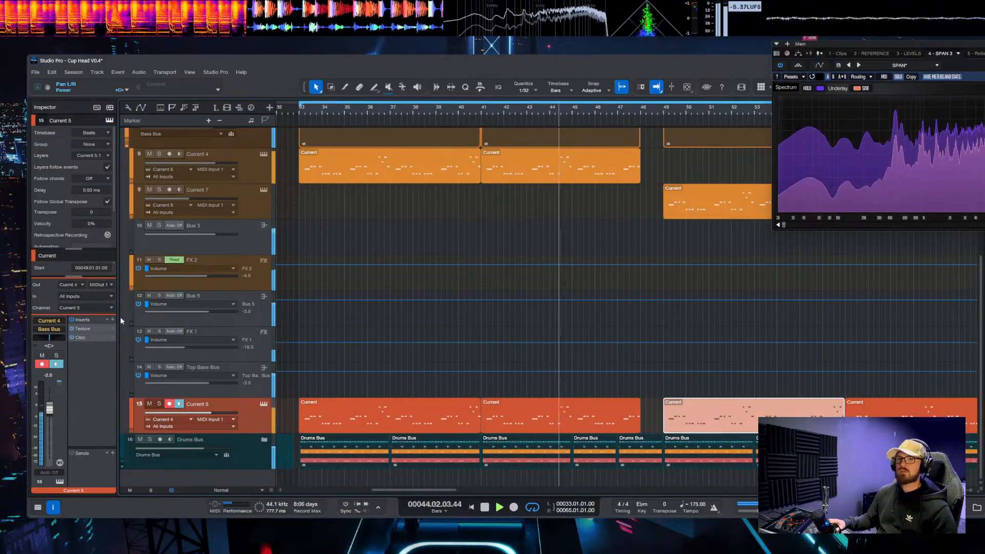
Step: Insert a Pro-Q 4 equaliser on the Current 5 track and load its DC & LP Filter preset
{"action": "key", "text": "alt+q"}
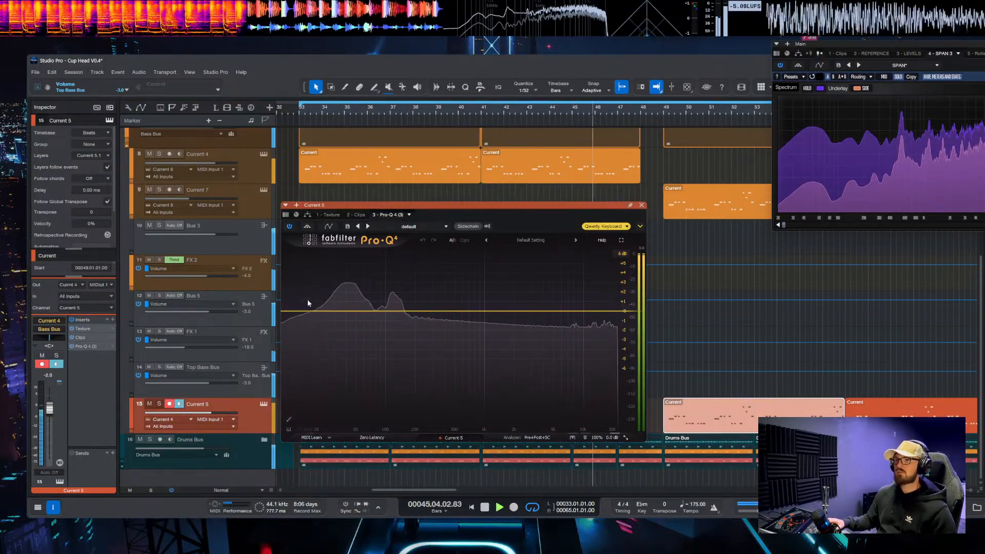
{"action": "left_click", "coordinate": [400, 227]}
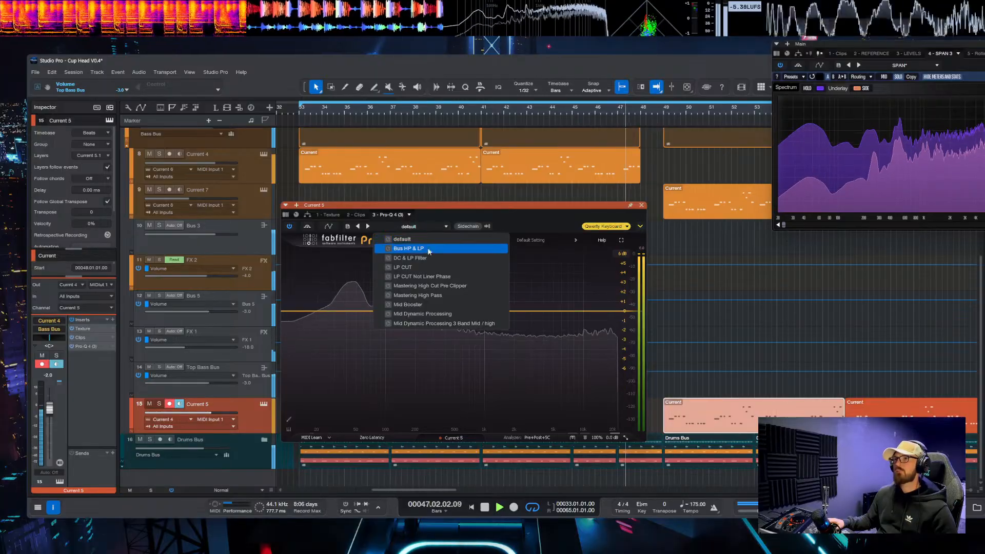
{"action": "left_click", "coordinate": [420, 258]}
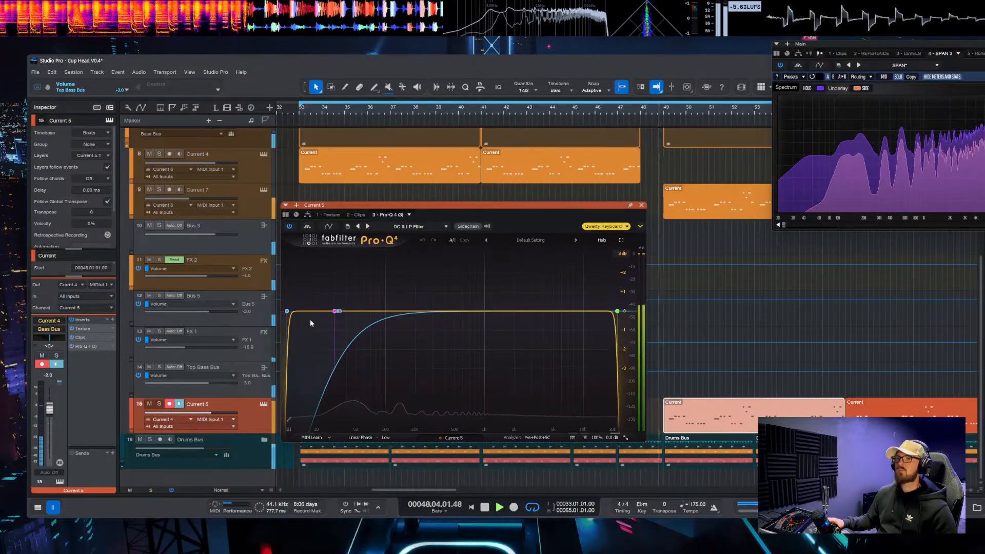
Step: Set the Pro-Q 4 stereo low cut to 15 Hz and open the high cut's frequency for editing
{"action": "left_click", "coordinate": [287, 311]}
{"action": "left_click_drag", "start_coordinate": [345, 409], "coordinate": [347, 380]}
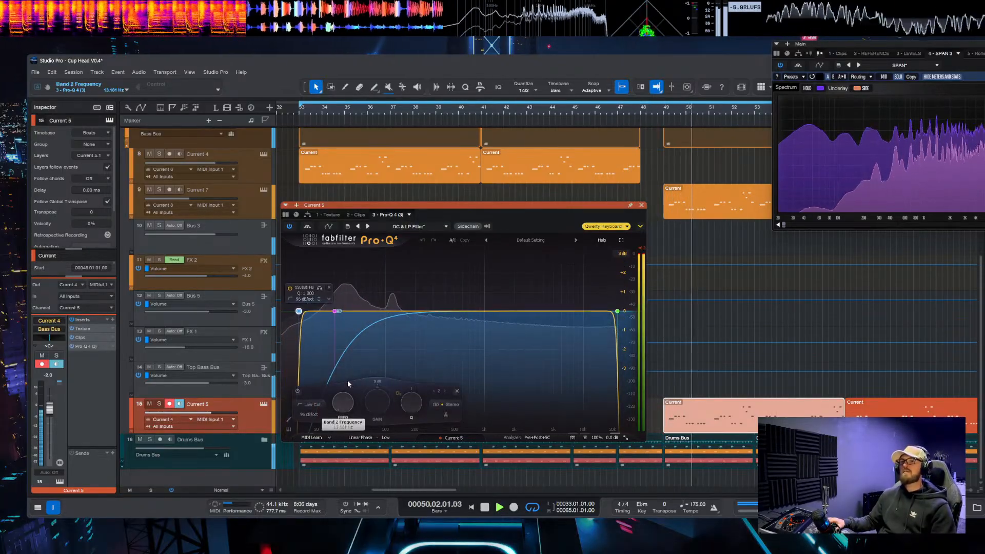
{"action": "double_click", "coordinate": [340, 401]}
{"action": "type", "text": "15"}
{"action": "key", "text": "Return"}
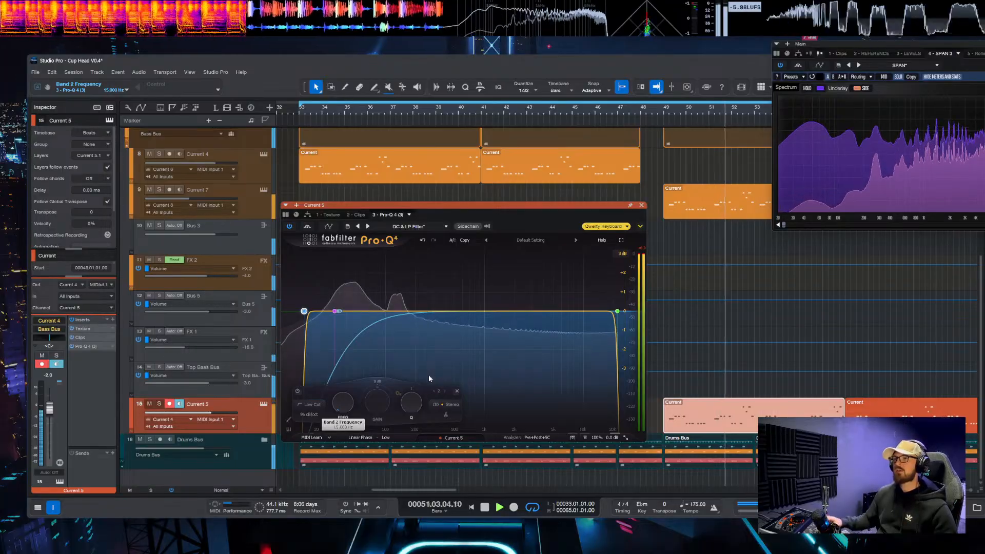
{"action": "left_click", "coordinate": [617, 311]}
{"action": "double_click", "coordinate": [511, 403]}
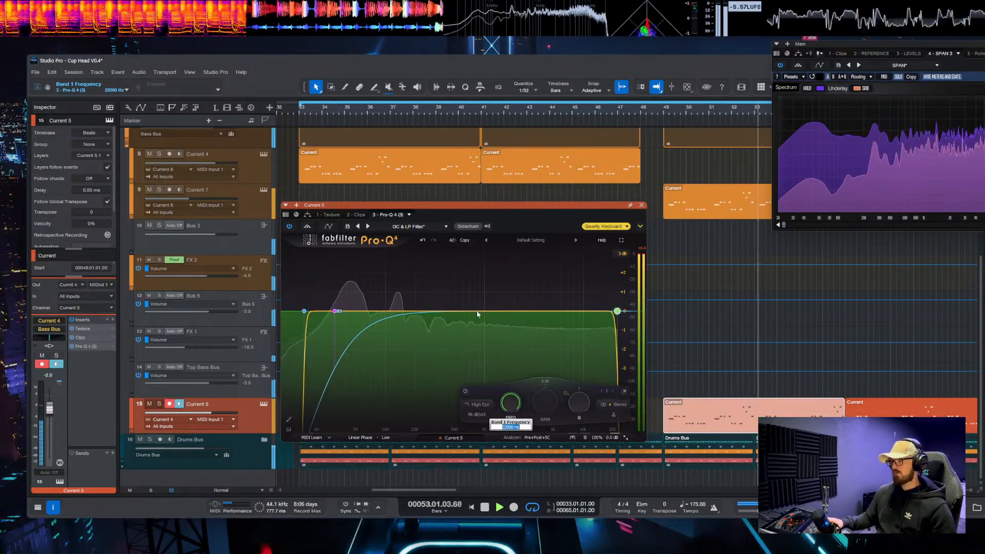
Step: Set the Pro-Q 4 side low cut to about 135 Hz with a slope of 18 dB/oct
{"action": "left_click", "coordinate": [335, 312]}
{"action": "left_click", "coordinate": [334, 312], "text": "alt+shift"}
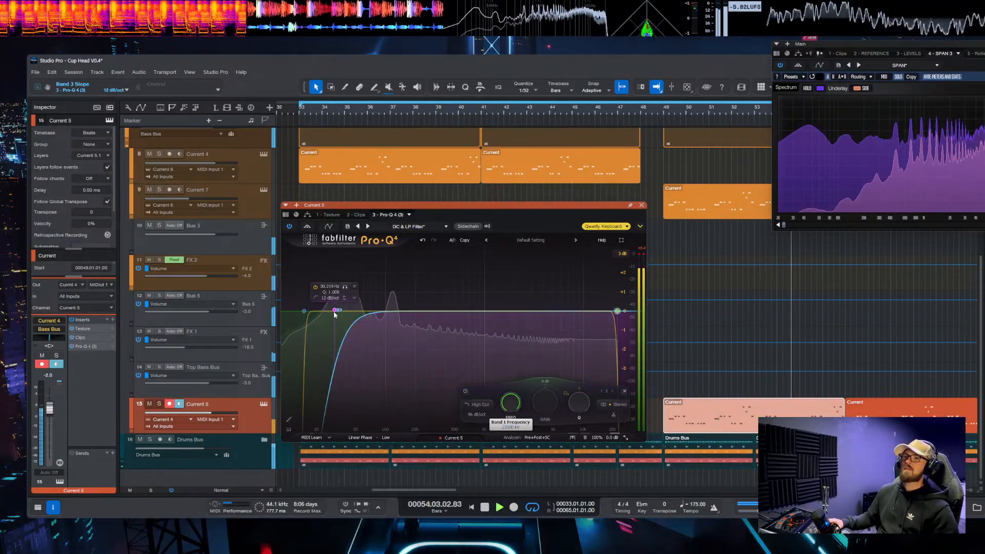
{"action": "key", "text": "Caps_Lock"}
{"action": "left_click_drag", "start_coordinate": [334, 312], "coordinate": [363, 311]}
{"action": "key", "text": "Caps_Lock"}
{"action": "left_click_drag", "start_coordinate": [605, 315], "coordinate": [915, 306]}
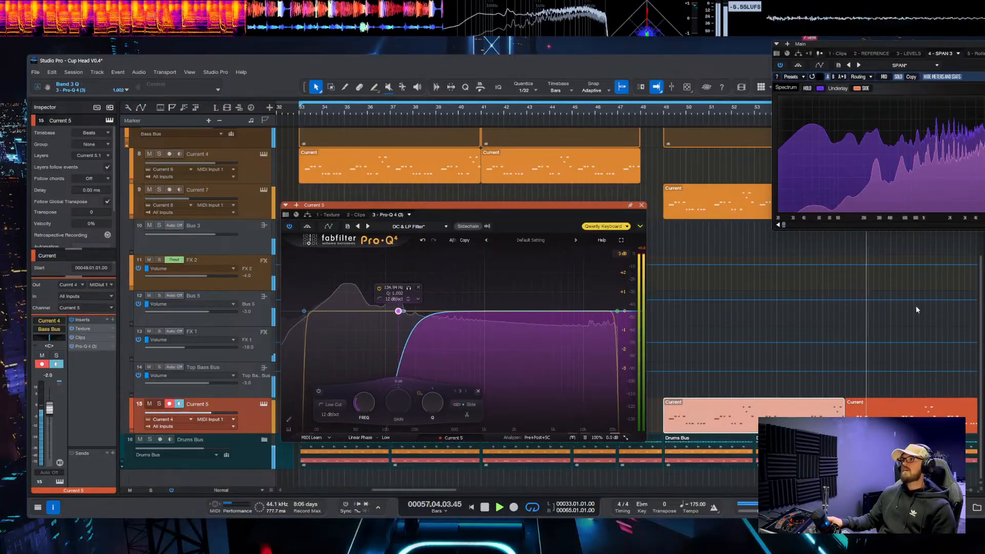
{"action": "left_click", "coordinate": [398, 311], "text": "alt+shift"}
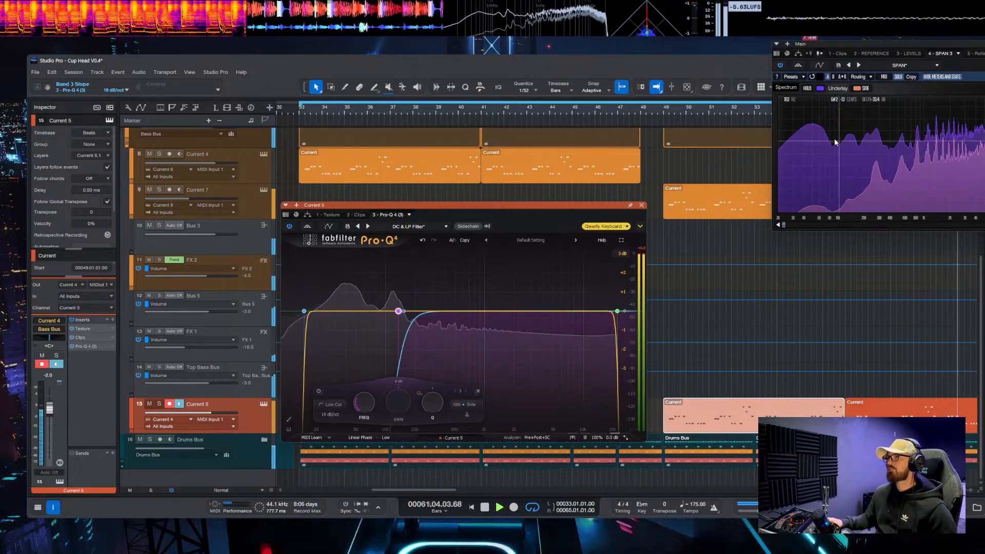
Step: Add a Pro-C 3 classic limiter to Current 5, with an 18 dB meter scale and a threshold of about -2.4 dB
{"action": "key", "text": "ctrl+shift+l"}
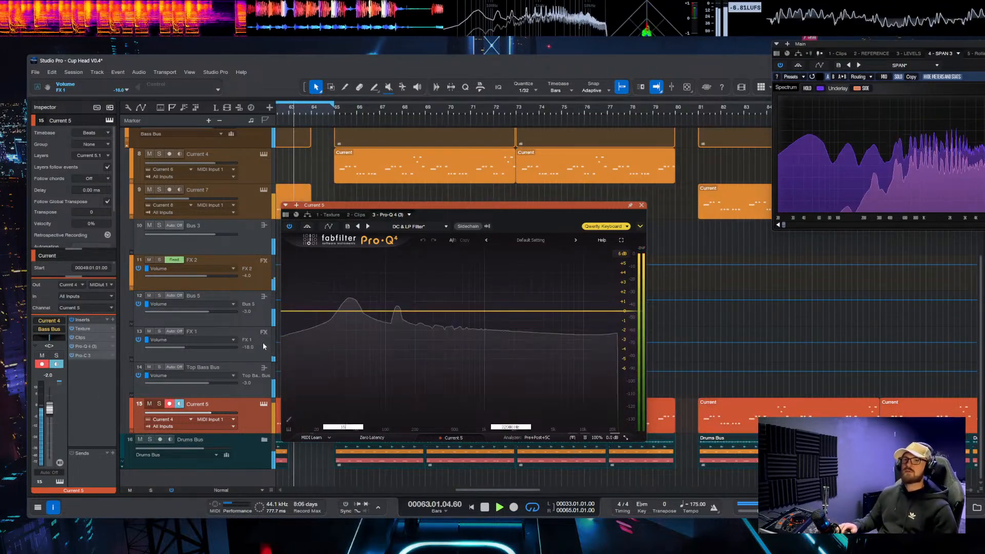
{"action": "left_click_drag", "start_coordinate": [319, 361], "coordinate": [360, 233]}
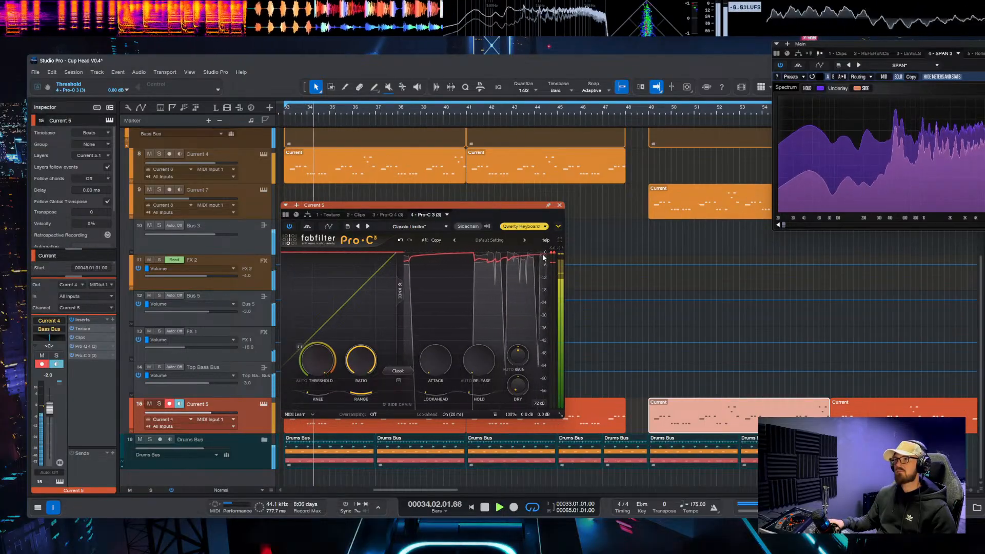
{"action": "left_click", "coordinate": [543, 402]}
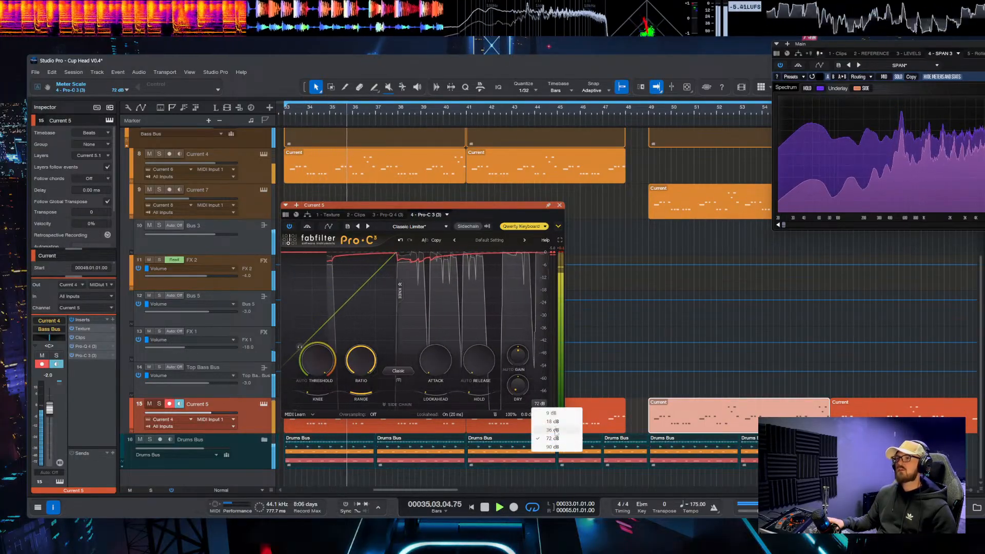
{"action": "left_click", "coordinate": [551, 421]}
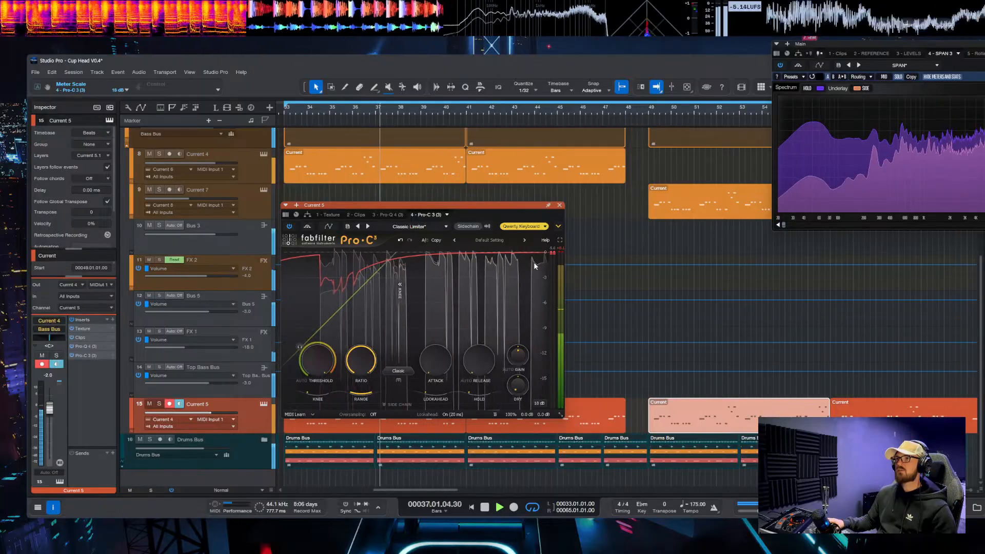
{"action": "left_click_drag", "start_coordinate": [325, 362], "coordinate": [324, 418]}
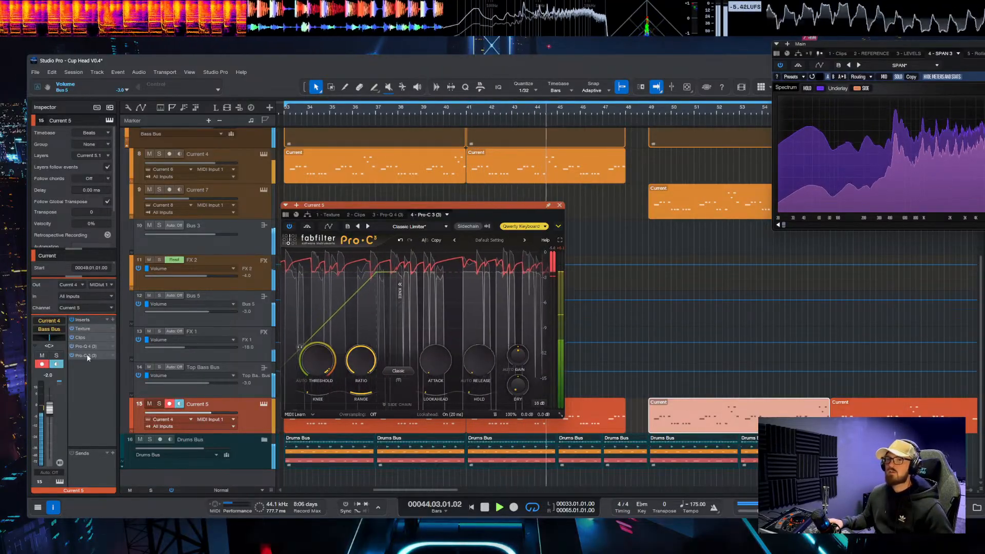
Step: Move Pro-C 3 ahead of Pro-Q 4 in Current 5's inserts, check the Top Bass Bus inserts and stop playback
{"action": "left_click_drag", "start_coordinate": [86, 355], "coordinate": [91, 348]}
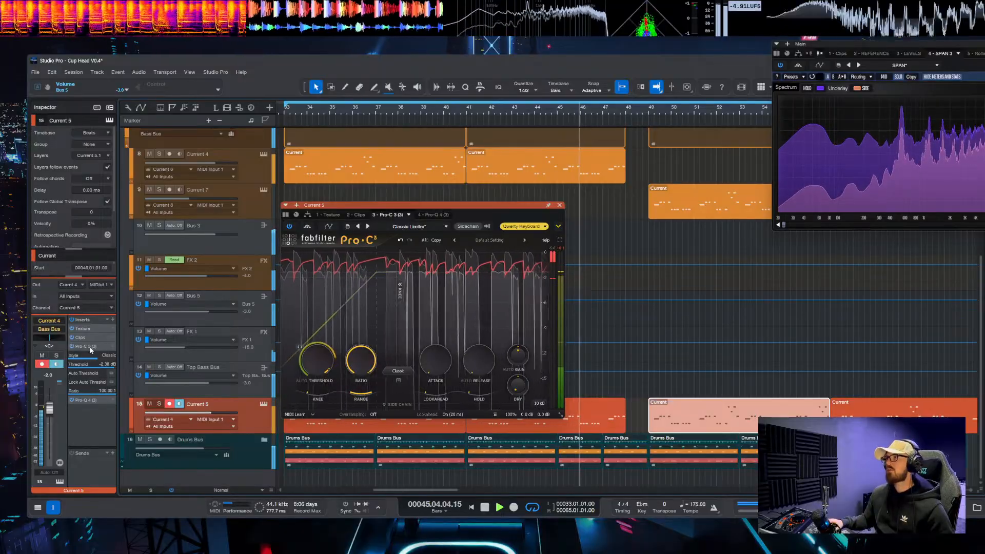
{"action": "key", "text": "Escape"}
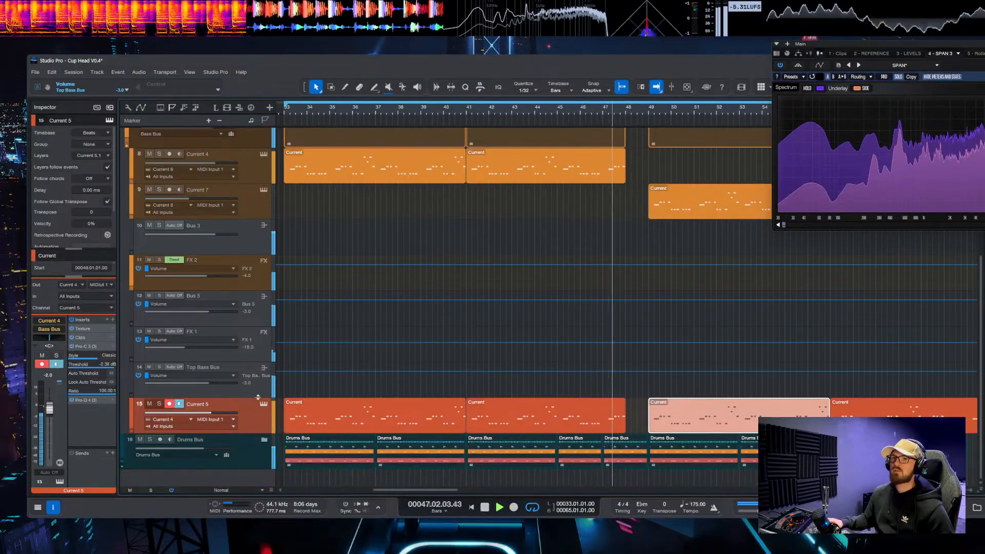
{"action": "scroll", "coordinate": [263, 359], "scroll_direction": "down", "scroll_amount": 2}
{"action": "left_click", "coordinate": [239, 401]}
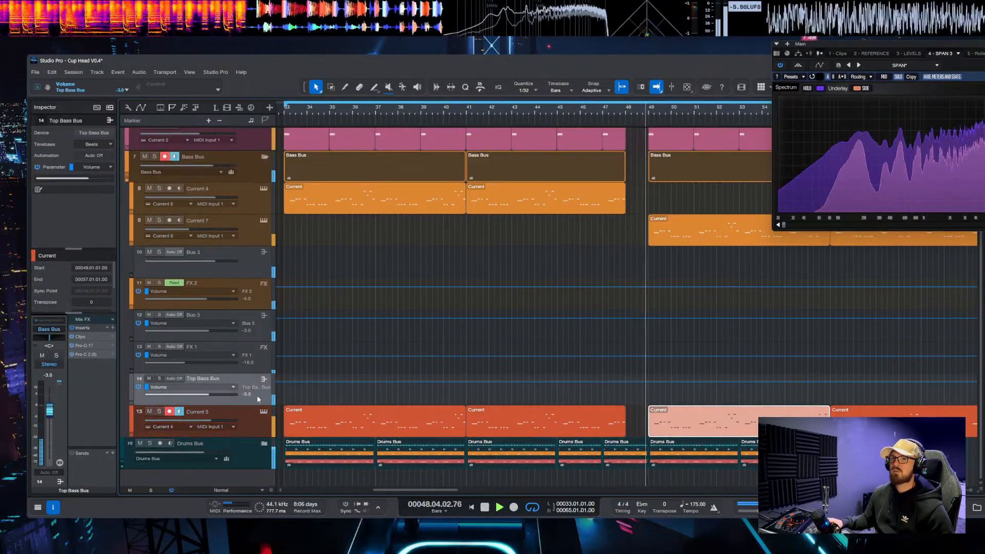
{"action": "key", "text": "space"}
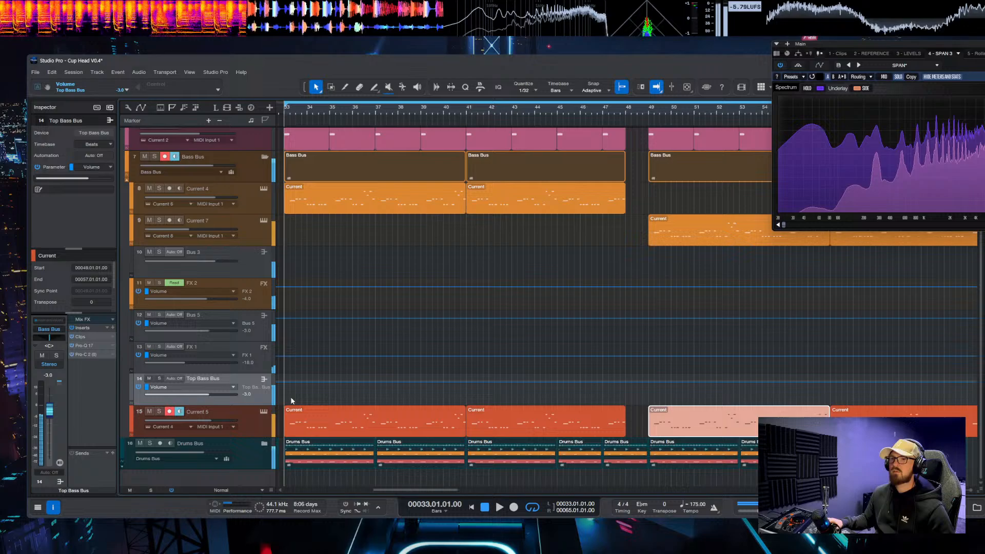
Step: Solo the Current 5 track, play it from bar 33 and bypass all of its inserts
{"action": "left_click", "coordinate": [243, 429]}
{"action": "left_click", "coordinate": [160, 412]}
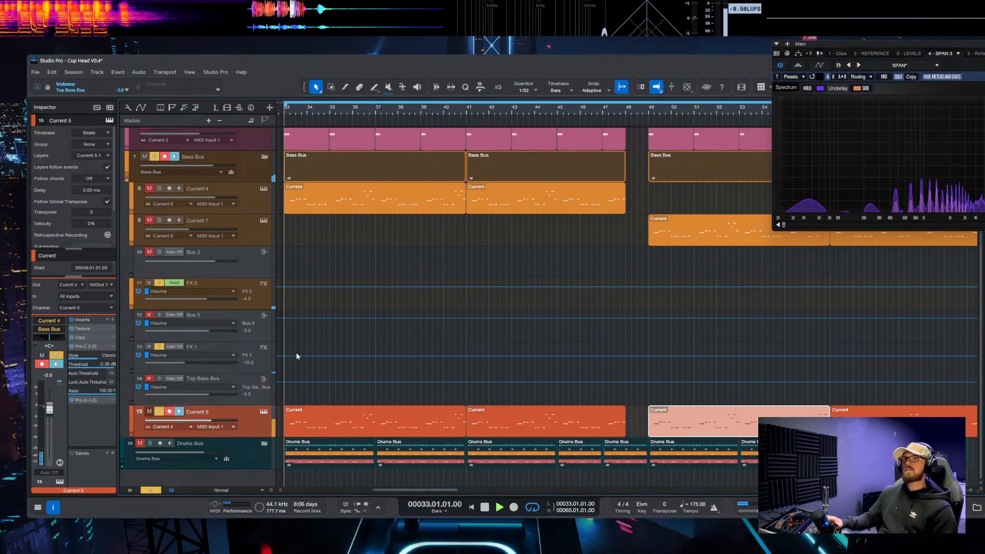
{"action": "key", "text": "space"}
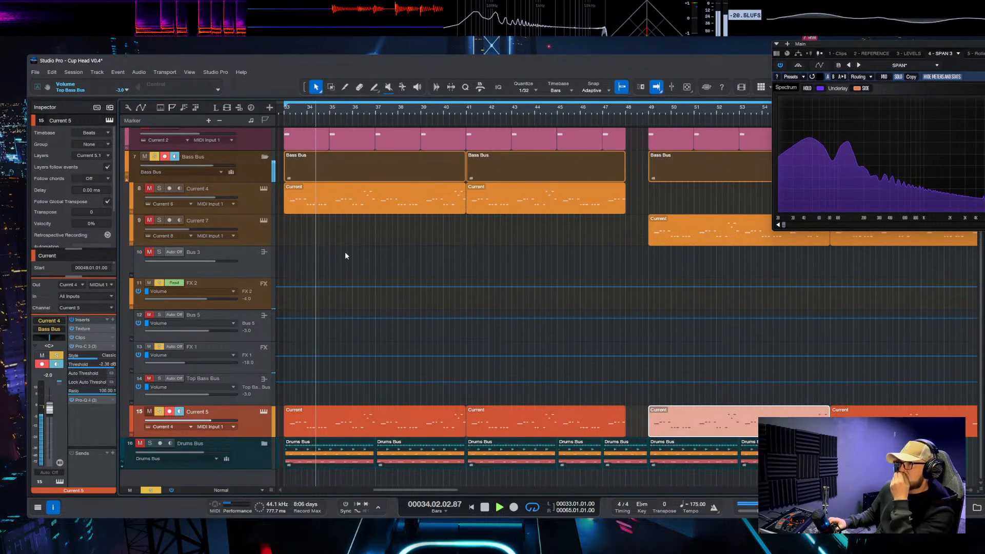
{"action": "left_click", "coordinate": [72, 319]}
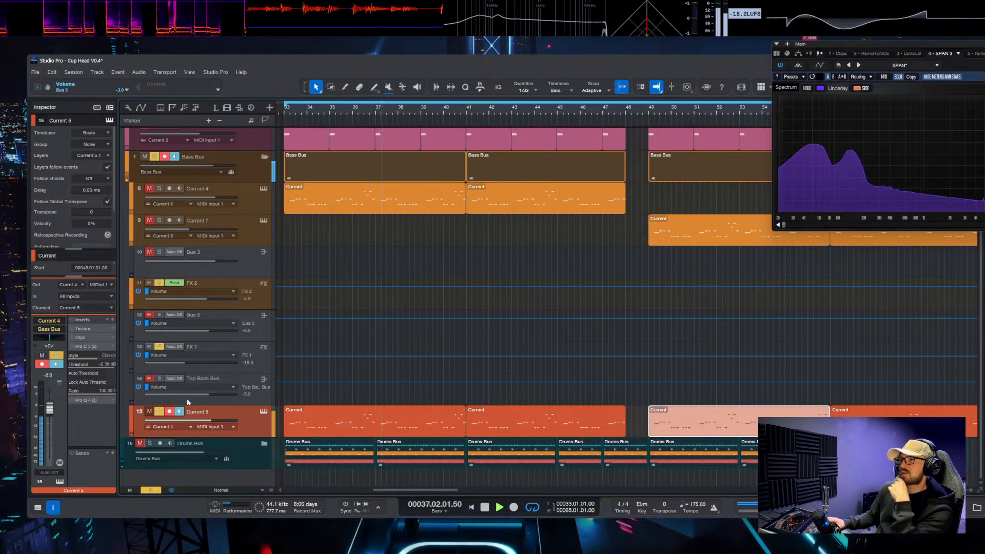
Step: Inspect the Current synth on the soloed Current 5 track, and close its window and the SPAN 3 analyser
{"action": "left_click", "coordinate": [262, 411]}
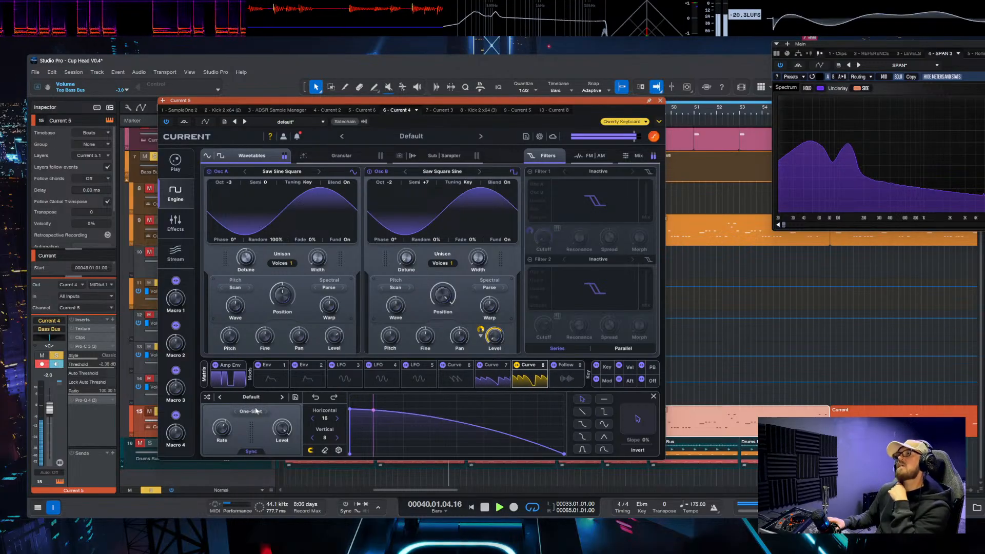
{"action": "left_click", "coordinate": [659, 101]}
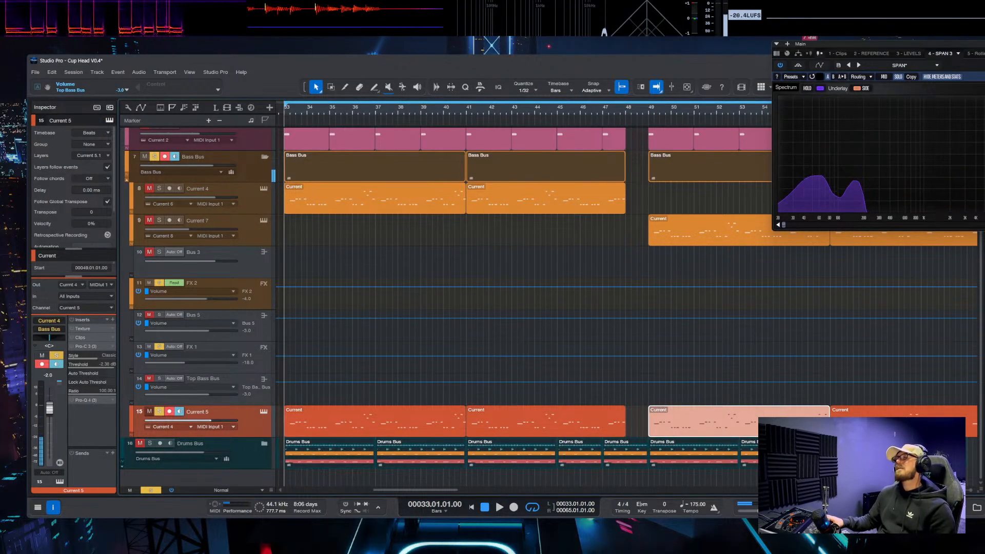
{"action": "key", "text": "Escape"}
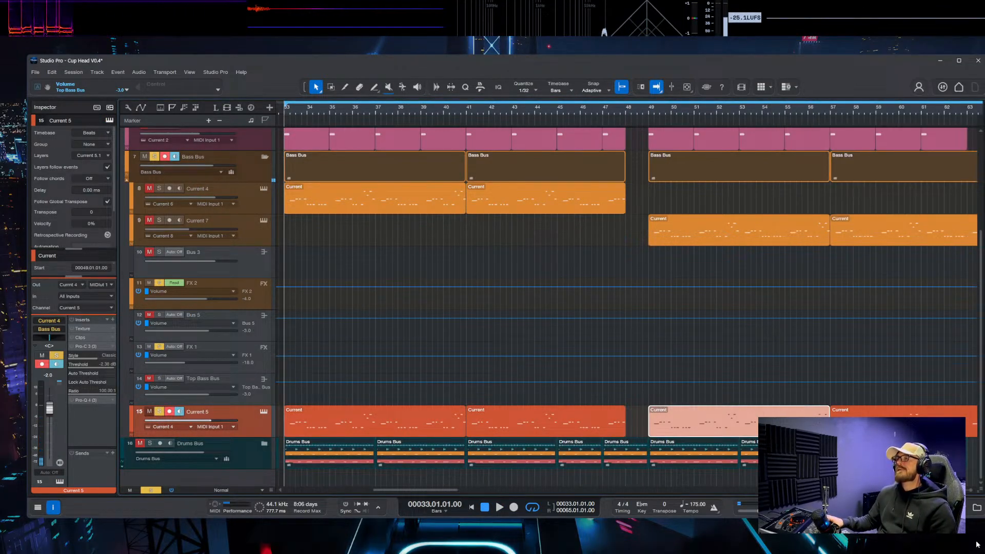
Step: Search the instrument browser for serum and replace the Current 4 instrument on the Current 5 track with Serum 2
{"action": "left_click", "coordinate": [962, 509]}
{"action": "left_click", "coordinate": [976, 508]}
{"action": "left_click", "coordinate": [963, 509]}
{"action": "left_click", "coordinate": [976, 507]}
{"action": "left_click", "coordinate": [975, 508]}
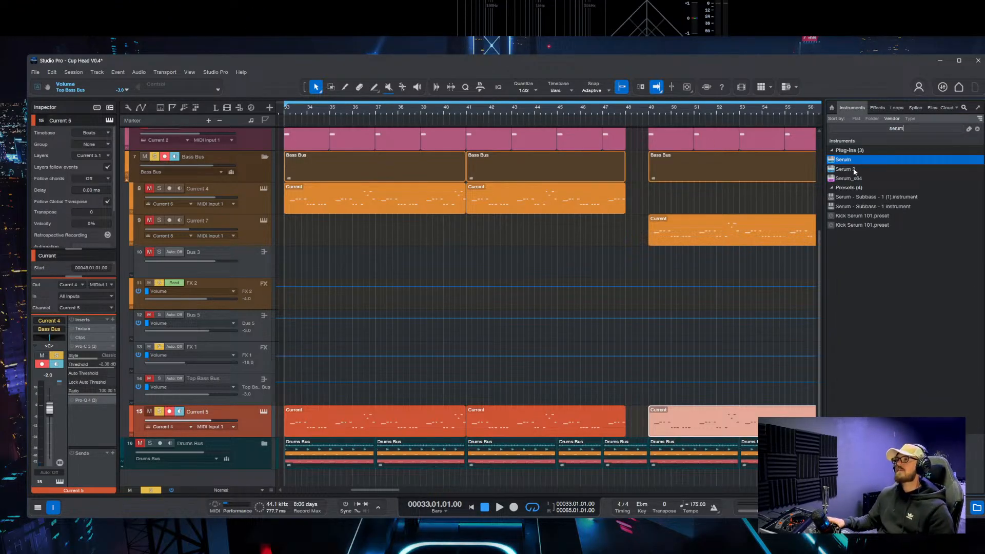
{"action": "left_click_drag", "start_coordinate": [854, 172], "coordinate": [279, 421]}
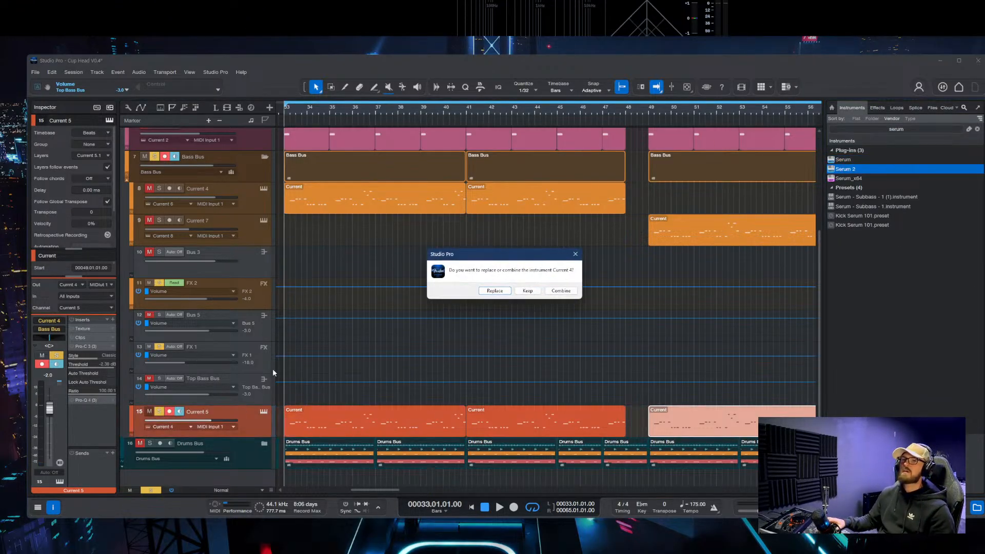
{"action": "left_click", "coordinate": [495, 292]}
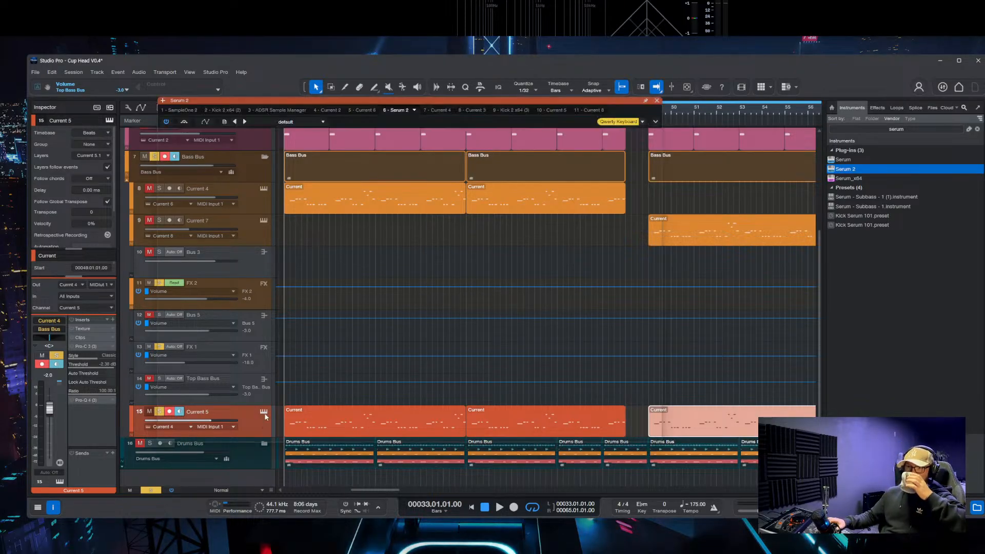
Step: Load the Basic Shapes wavetable into Serum 2's oscillator A and enable the noise oscillator
{"action": "left_click", "coordinate": [256, 177]}
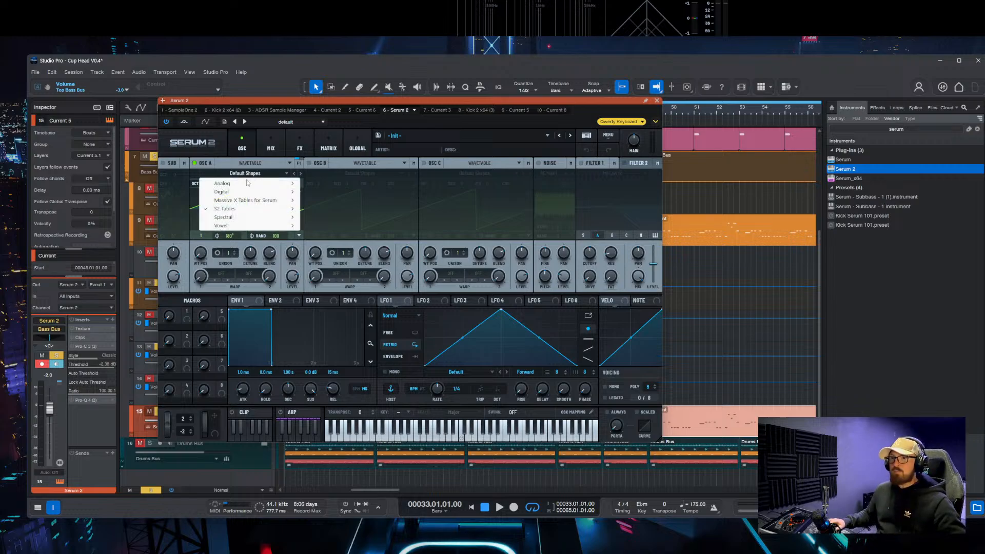
{"action": "left_click", "coordinate": [333, 226]}
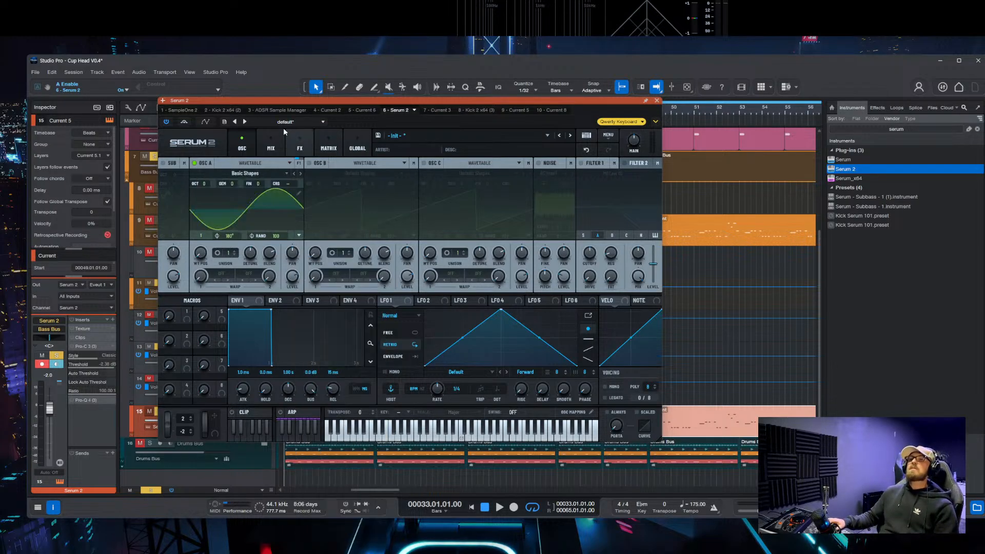
{"action": "left_click_drag", "start_coordinate": [438, 101], "coordinate": [390, 92]}
{"action": "left_click", "coordinate": [490, 152]}
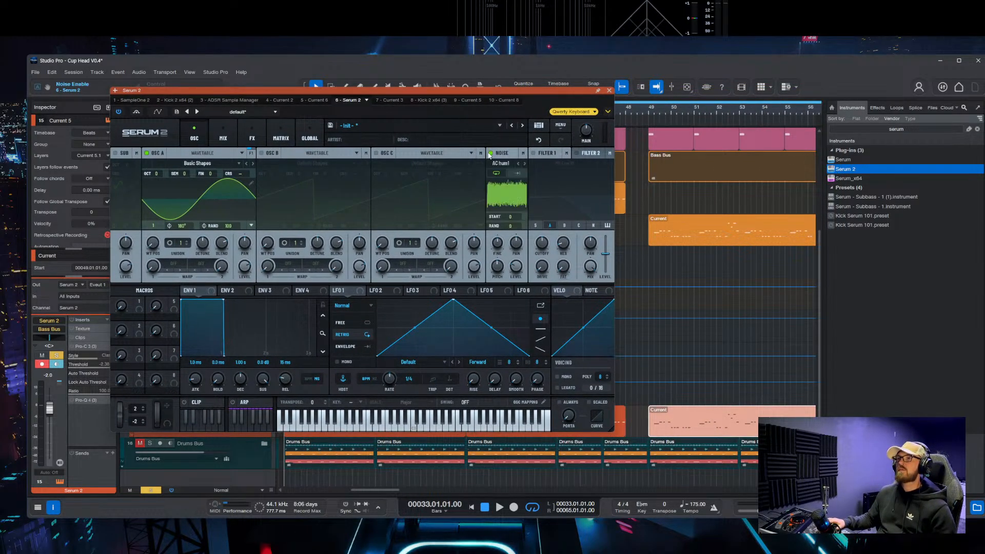
Step: Load White noise into the noise oscillator and set oscillator A's phase and random phase to 0
{"action": "left_click", "coordinate": [496, 164]}
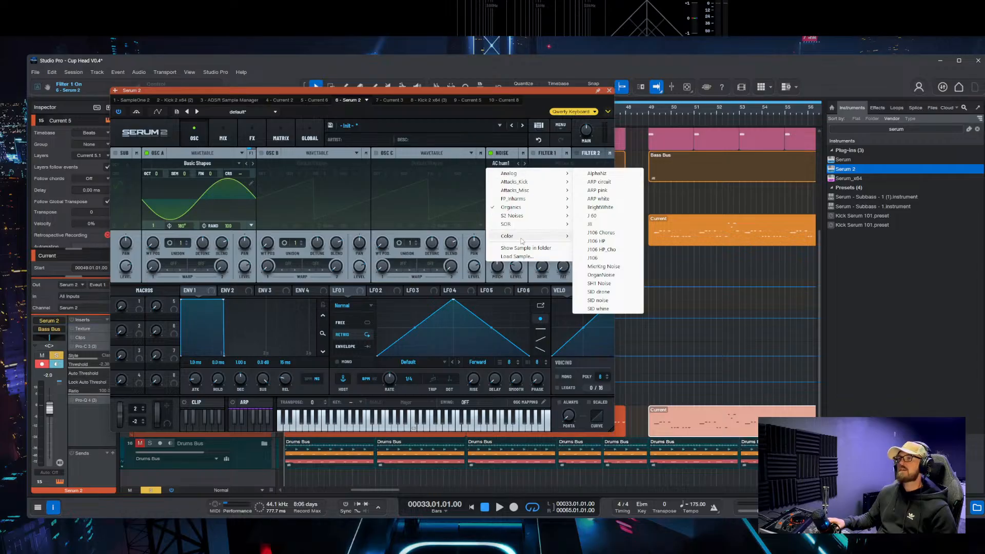
{"action": "mouse_move", "coordinate": [518, 236]}
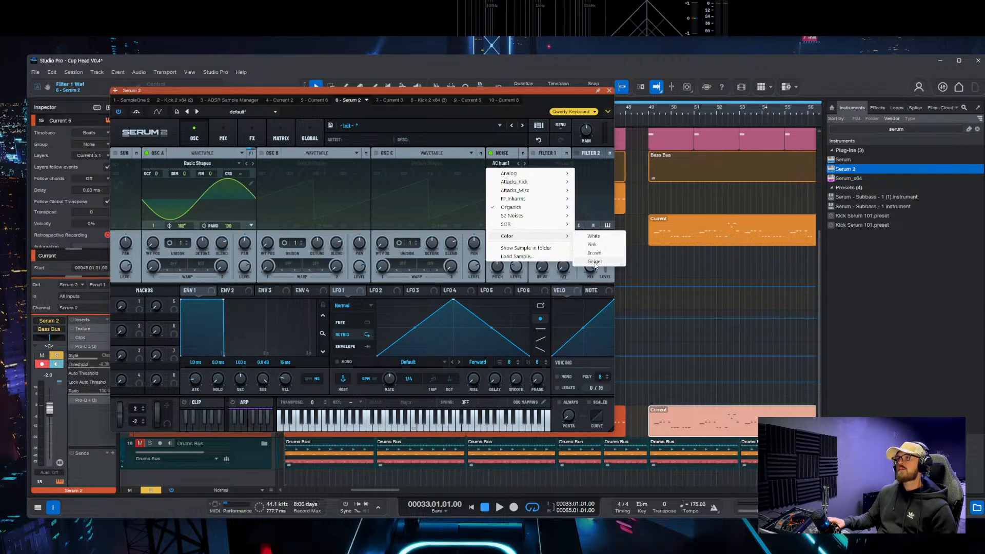
{"action": "left_click", "coordinate": [594, 236]}
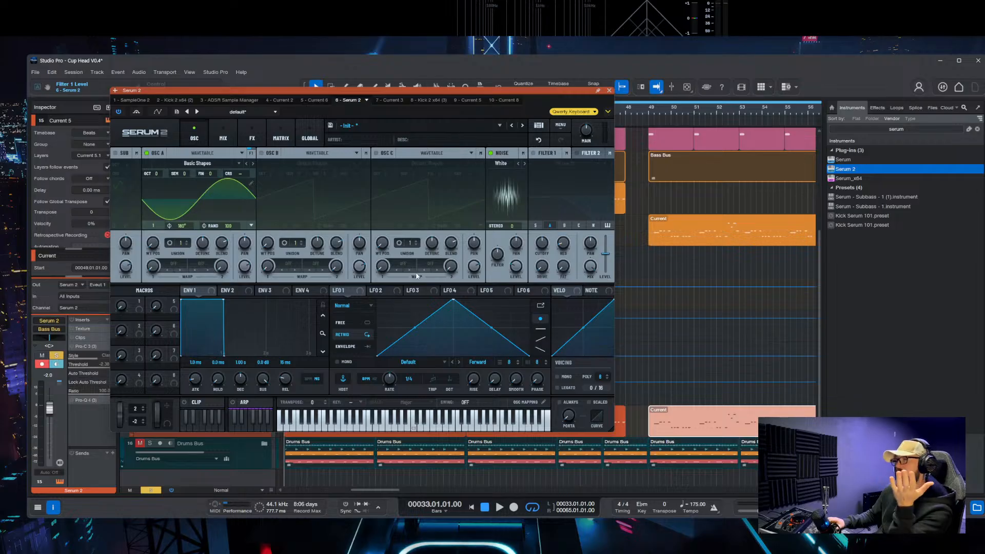
{"action": "left_click_drag", "start_coordinate": [230, 221], "coordinate": [230, 245]}
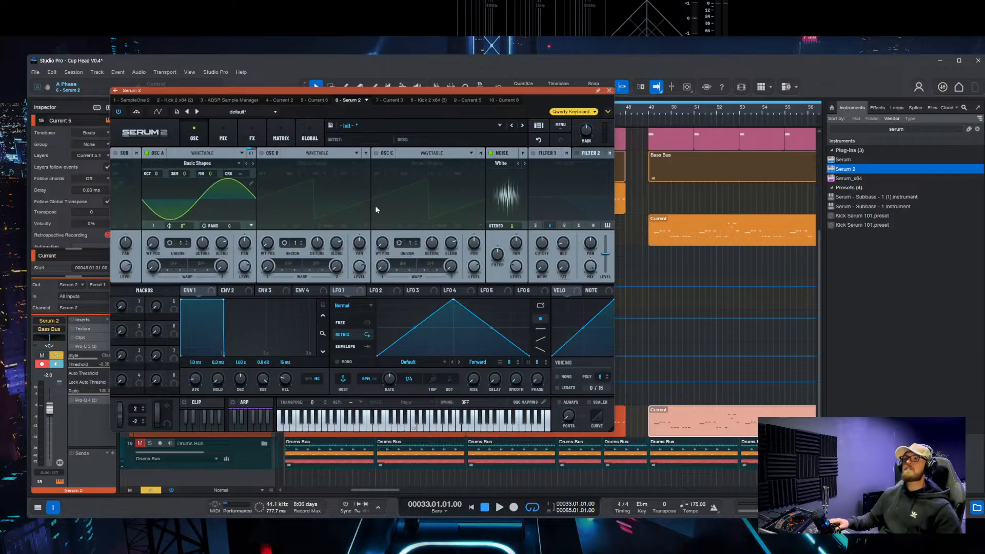
Step: Assign OSC A as the modulation source of the noise level and check the routing in the matrix
{"action": "right_click", "coordinate": [515, 271]}
{"action": "mouse_move", "coordinate": [549, 291]}
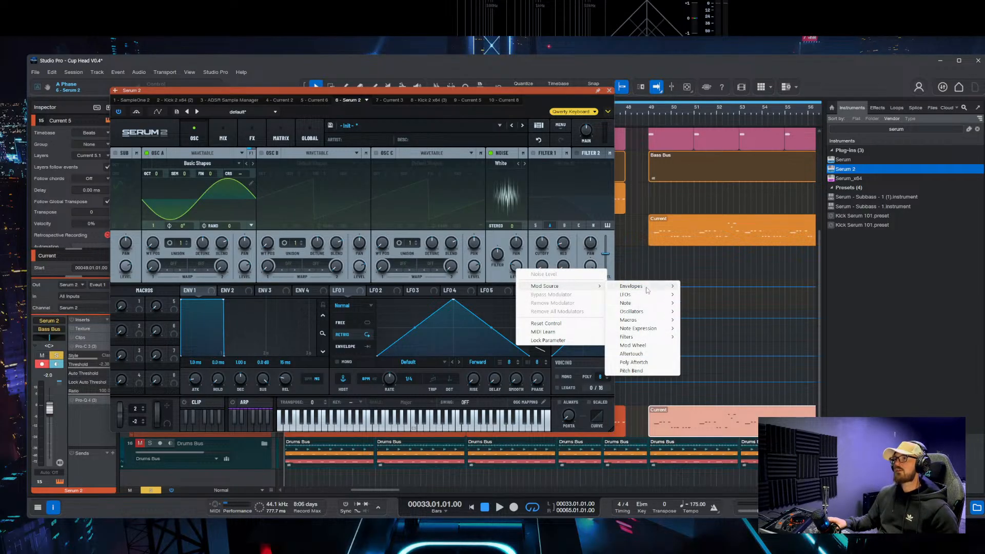
{"action": "mouse_move", "coordinate": [647, 314]}
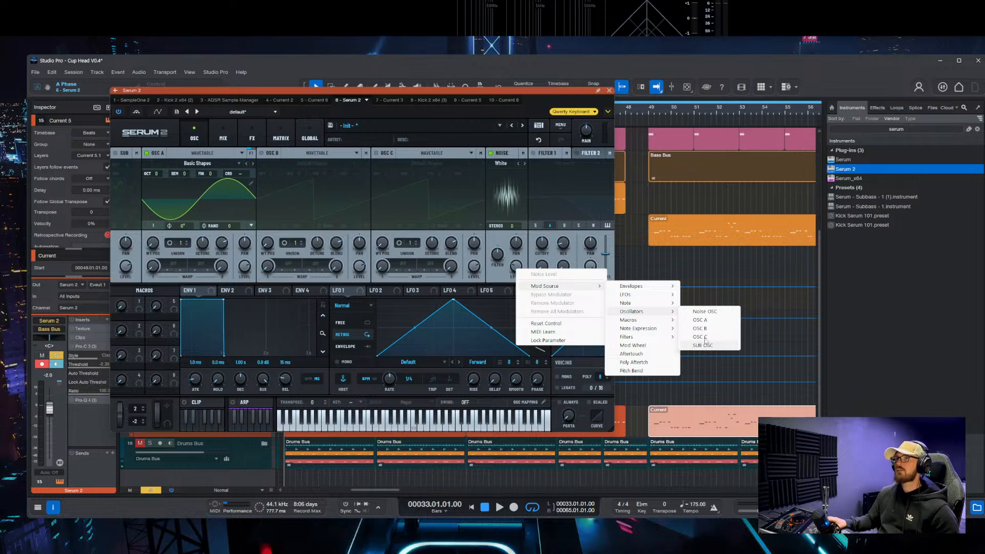
{"action": "left_click", "coordinate": [707, 321]}
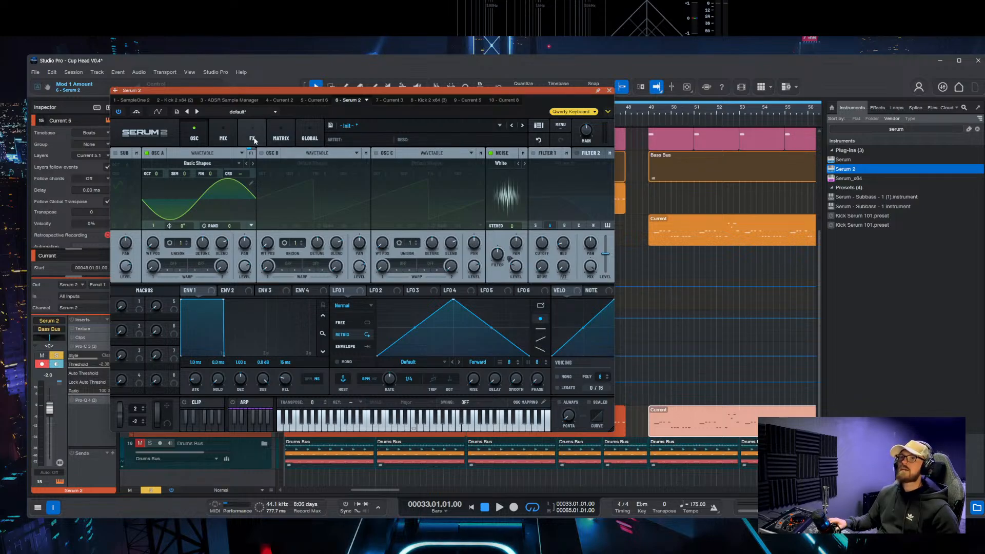
{"action": "left_click", "coordinate": [280, 135]}
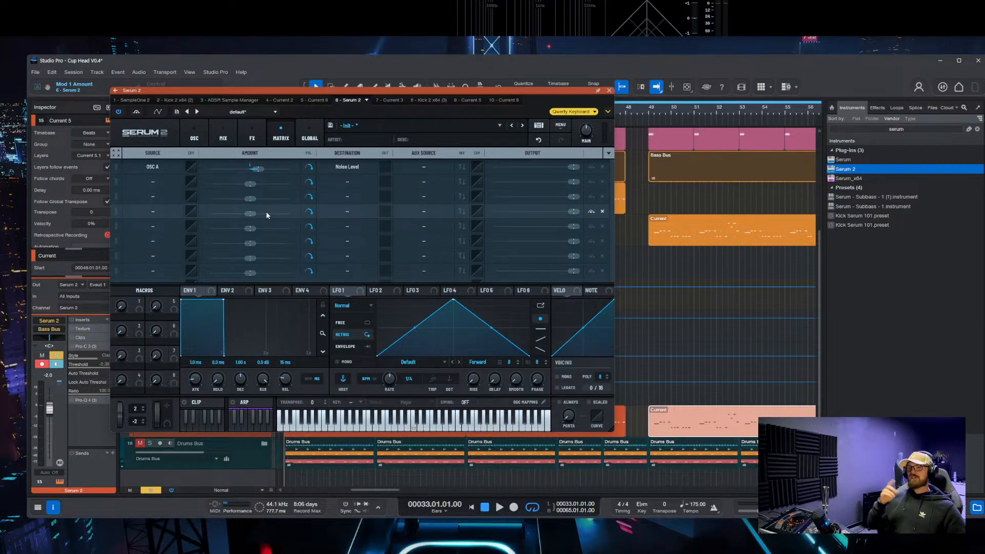
{"action": "left_click", "coordinate": [197, 136]}
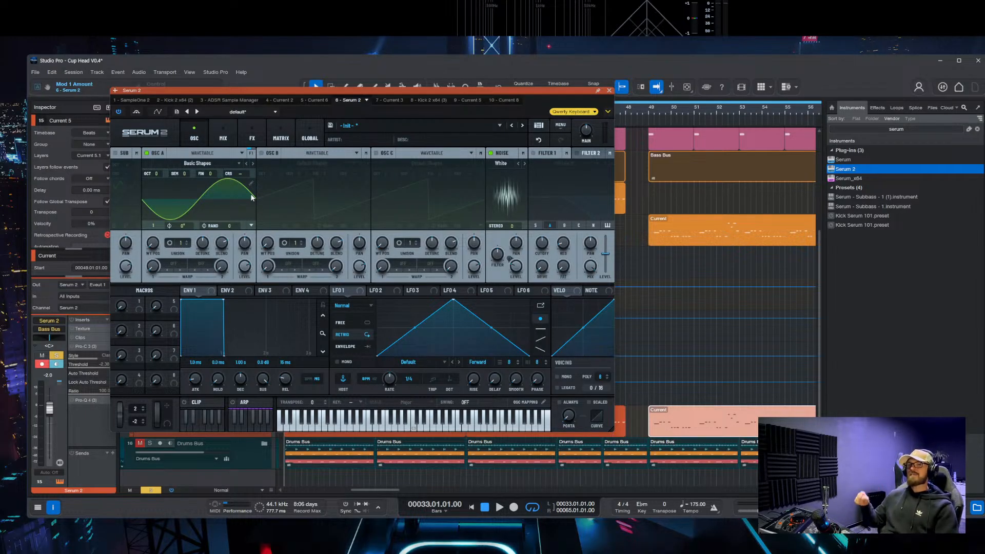
Step: Enable the Qwerty keyboard, move its window clear of Serum 2 and lower oscillator A's octave to -3
{"action": "key", "text": "Caps_Lock"}
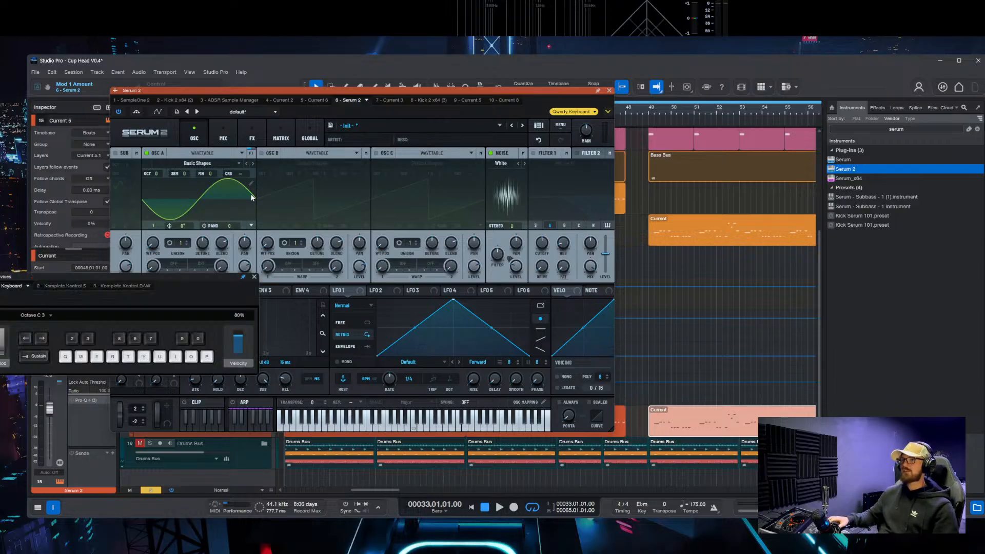
{"action": "left_click_drag", "start_coordinate": [171, 275], "coordinate": [834, 245]}
{"action": "key", "text": "Caps_Lock"}
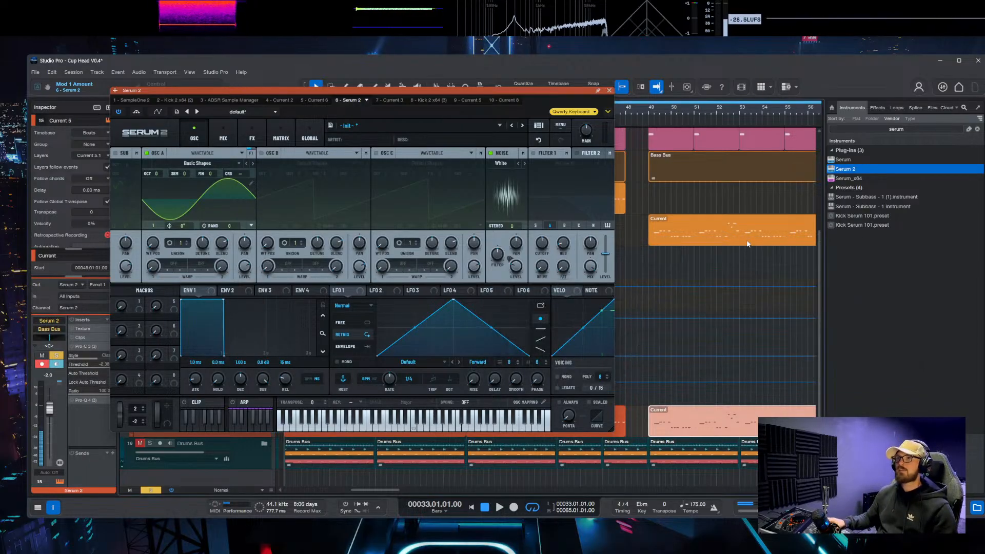
{"action": "key", "text": "space"}
{"action": "key", "text": "Caps_Lock"}
{"action": "scroll", "coordinate": [156, 173], "scroll_direction": "down", "scroll_amount": 2}
{"action": "key", "text": "w"}
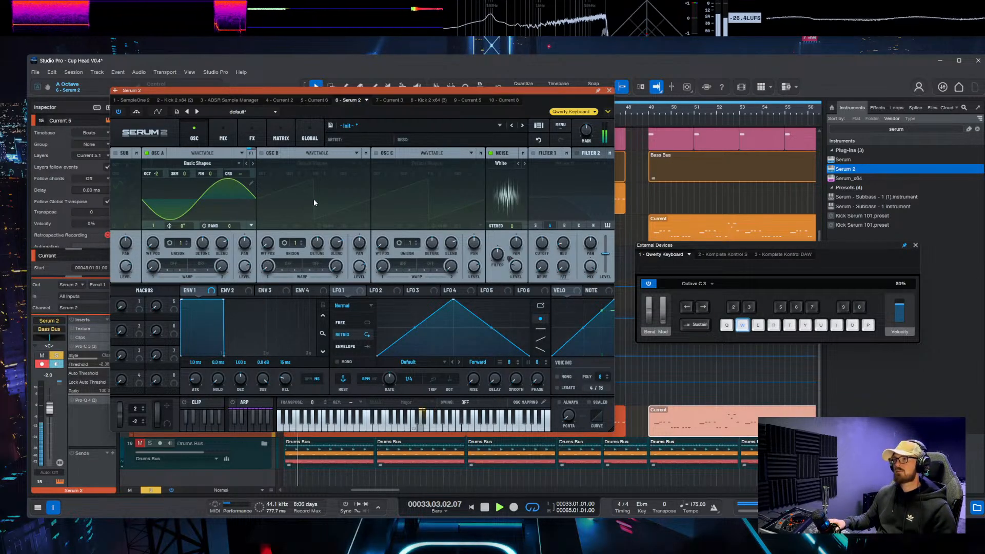
{"action": "scroll", "coordinate": [162, 173], "scroll_direction": "down", "scroll_amount": 1}
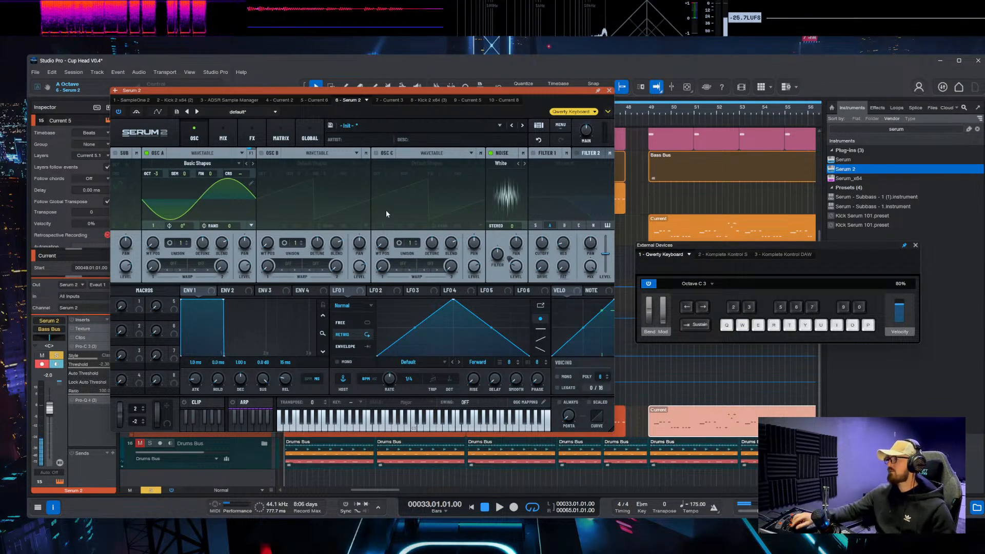
Step: Audition the bass patch with Qwerty keyboard notes and briefly play the track from bar 33
{"action": "key", "text": "Caps_Lock"}
{"action": "key", "text": "Caps_Lock"}
{"action": "key", "text": "w"}
{"action": "key", "text": "space"}
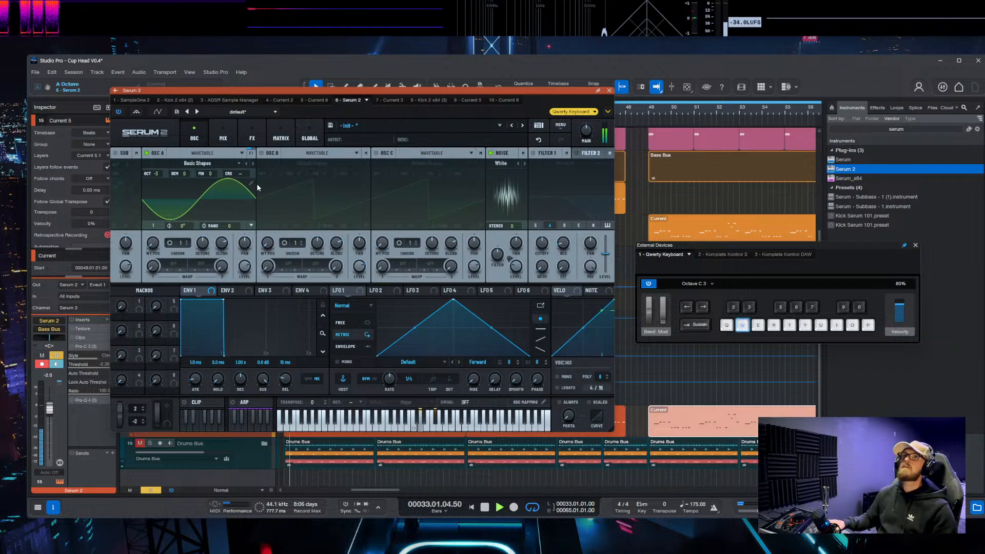
{"action": "key", "text": "space"}
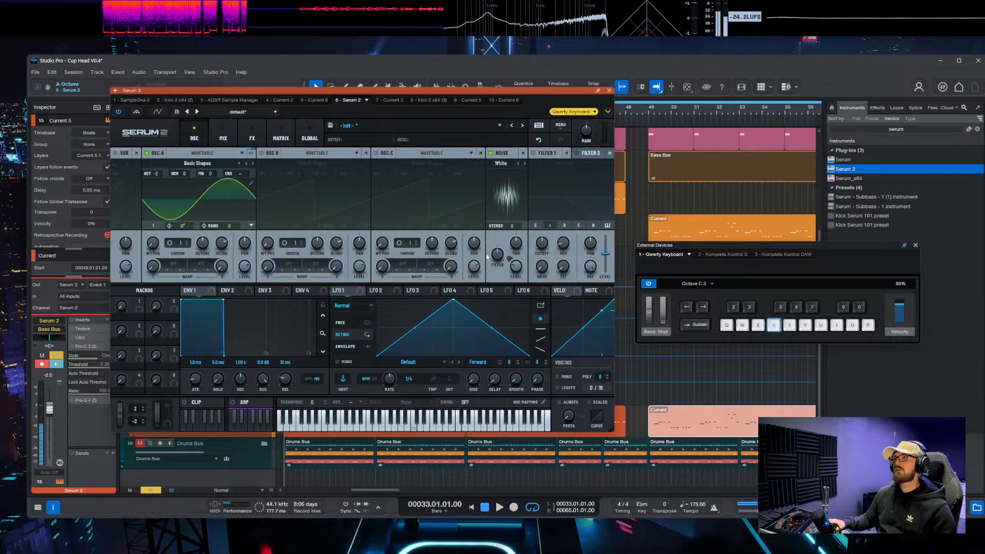
Step: Play test notes while setting the noise level to about 5% and the OSC A modulation amount to about 14%
{"action": "left_click", "coordinate": [705, 364]}
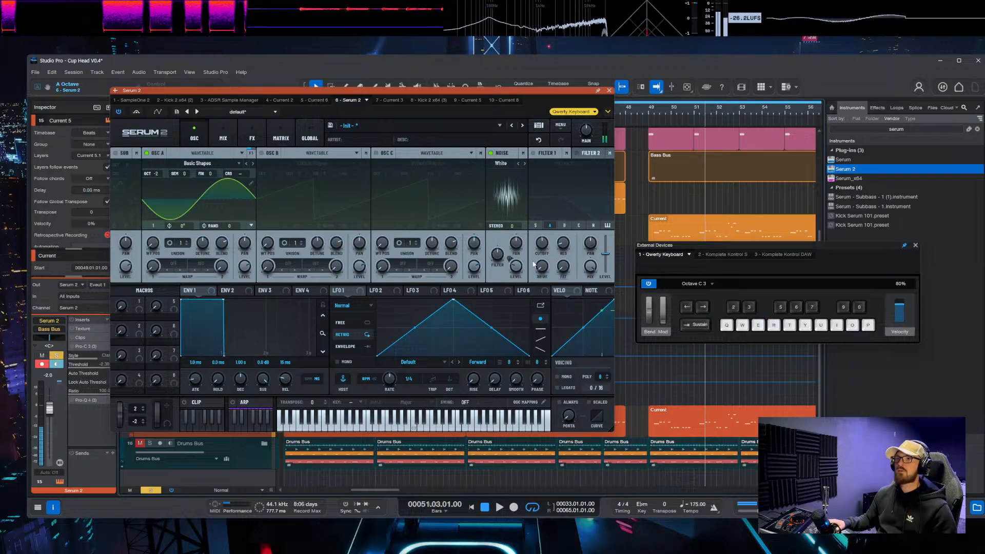
{"action": "key", "text": "t"}
{"action": "key", "text": "e"}
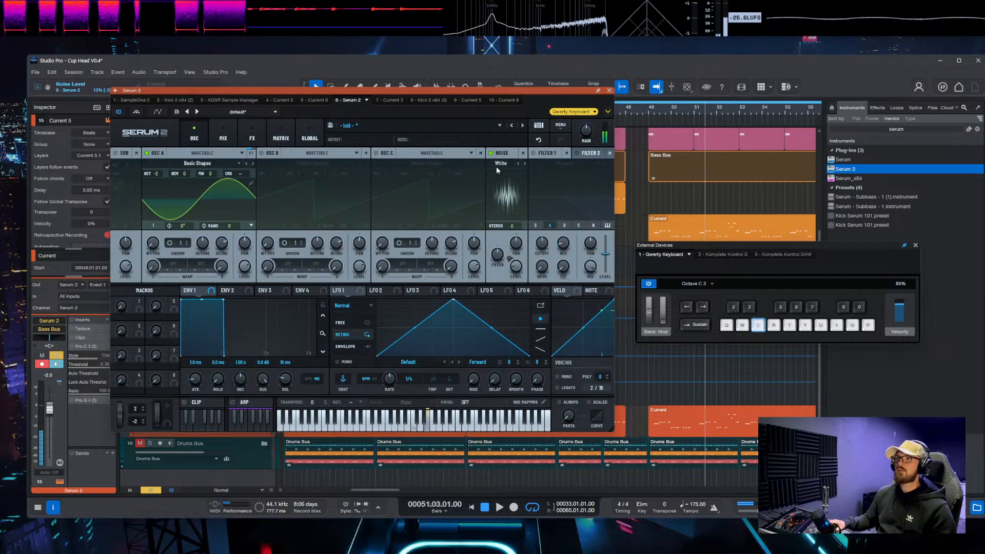
{"action": "key", "text": "w"}
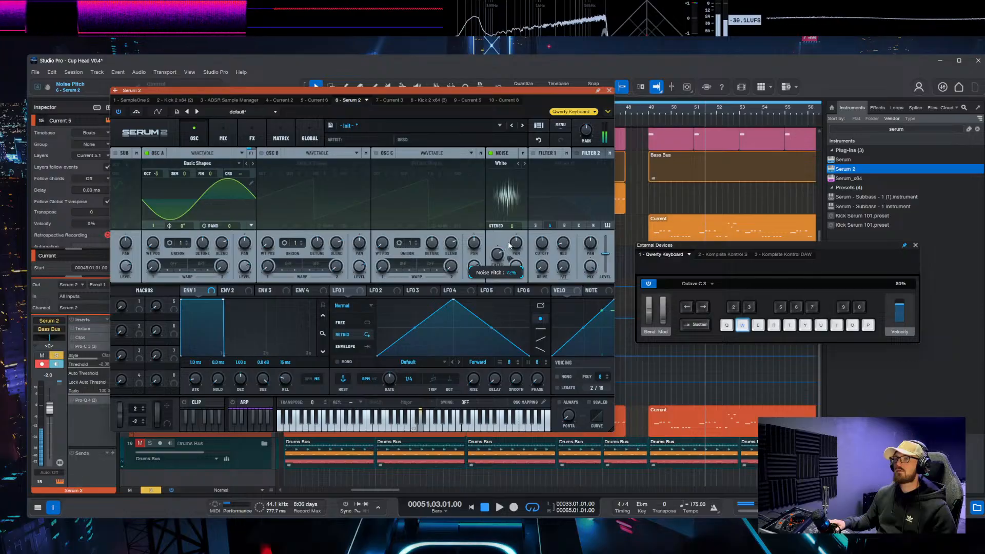
{"action": "left_click", "coordinate": [252, 135]}
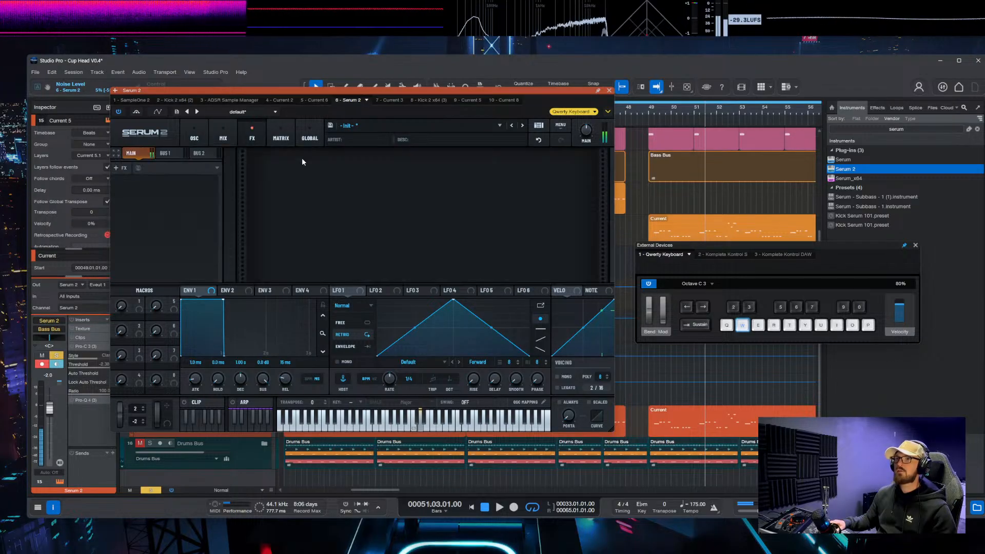
{"action": "left_click", "coordinate": [280, 136]}
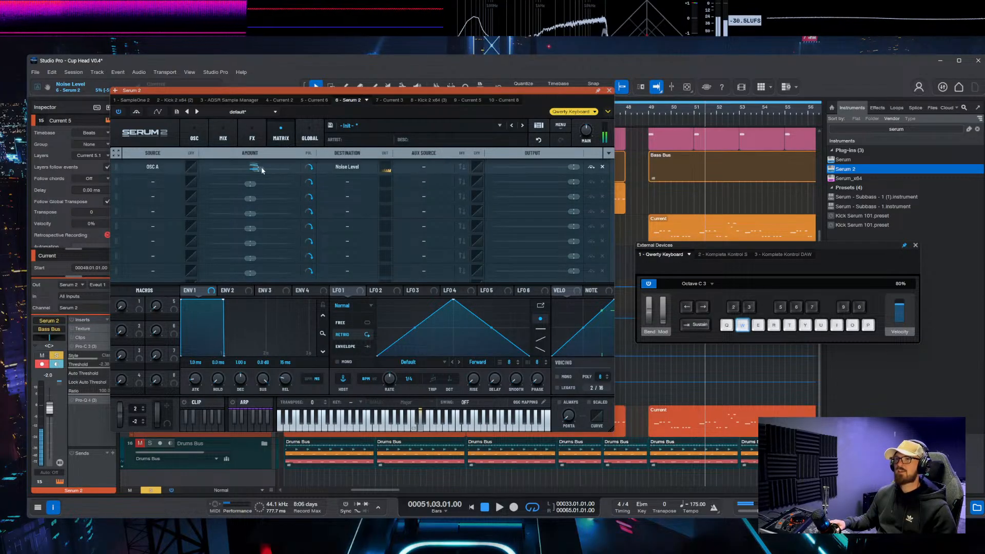
{"action": "key", "text": "t"}
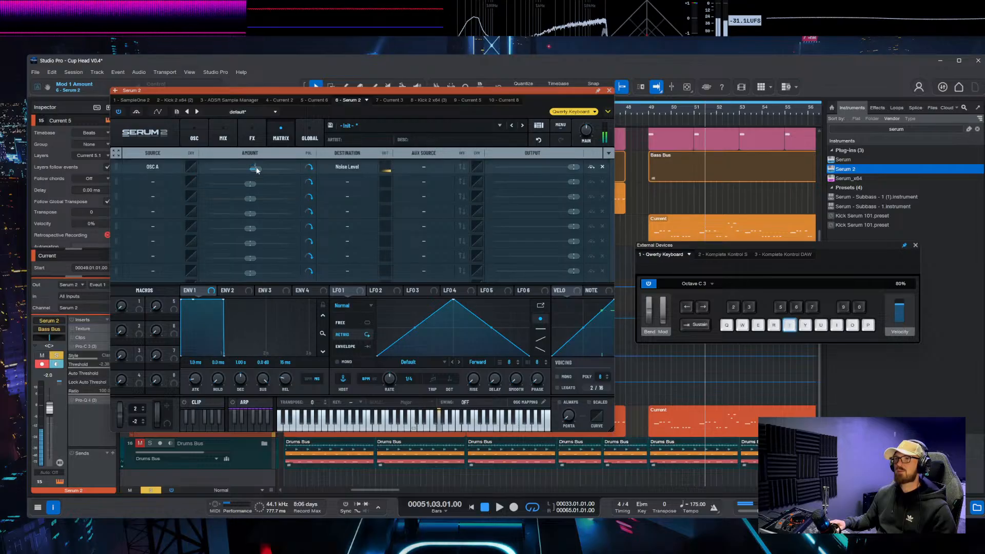
{"action": "left_click", "coordinate": [195, 135]}
Step: Add some third harmonic to oscillator A's sine in the wavetable editor and normalize the single frame
{"action": "left_click", "coordinate": [251, 183]}
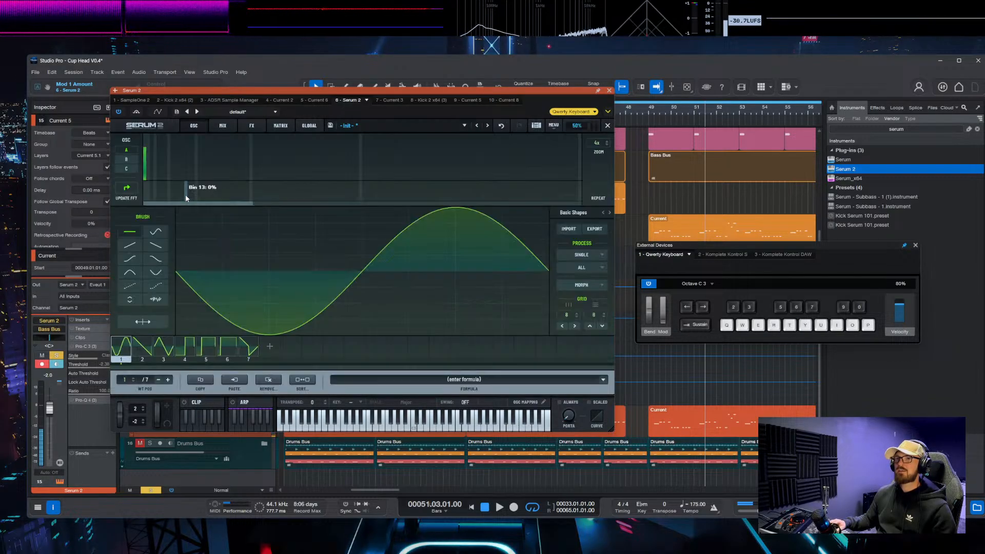
{"action": "left_click", "coordinate": [151, 168]}
{"action": "mouse_move", "coordinate": [149, 166]}
{"action": "left_mouse_down"}
{"action": "mouse_move", "coordinate": [149, 178]}
{"action": "mouse_move", "coordinate": [151, 167]}
{"action": "left_mouse_up"}
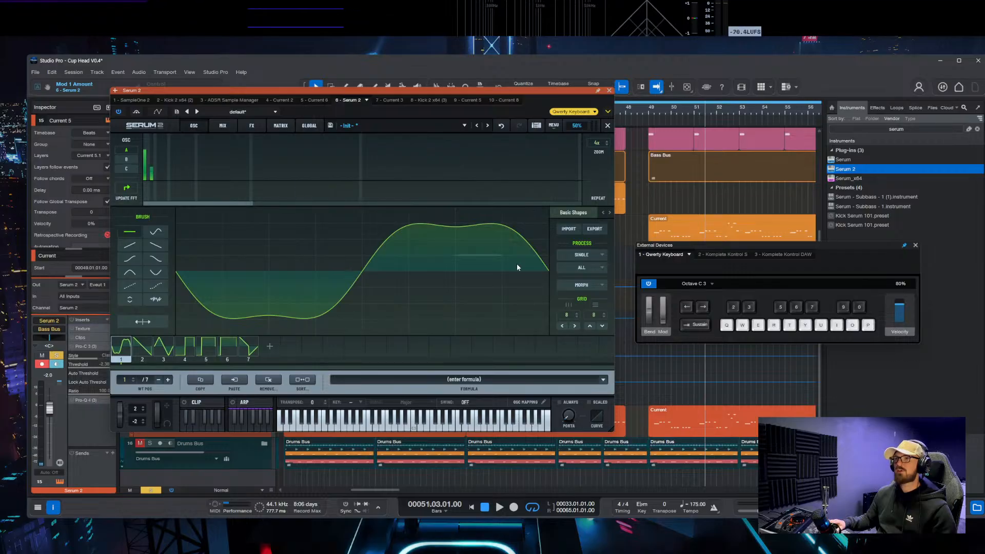
{"action": "left_click", "coordinate": [580, 267]}
{"action": "left_click", "coordinate": [580, 255]}
{"action": "left_click", "coordinate": [581, 266]}
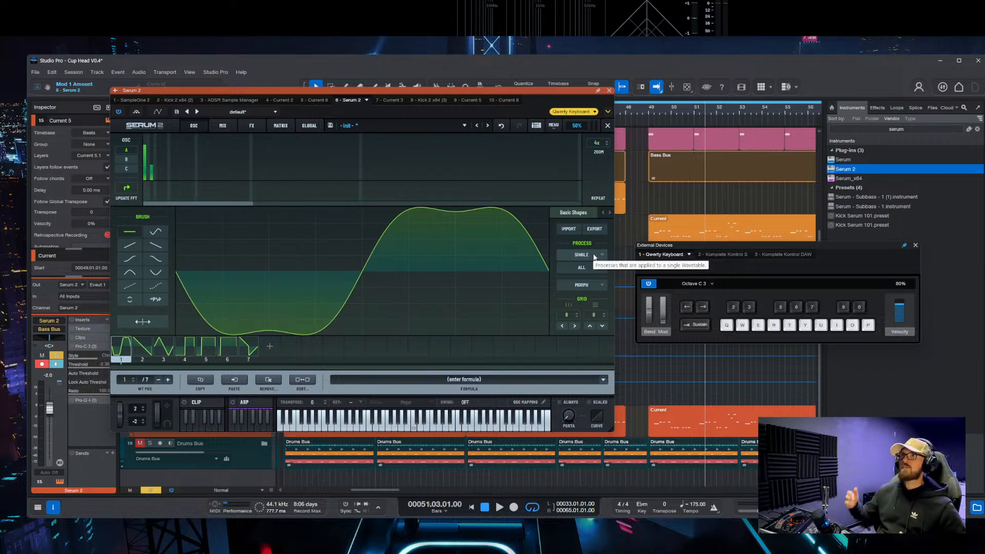
Step: Close the Serum 2 window and the Qwerty keyboard window
{"action": "left_click", "coordinate": [609, 91]}
{"action": "scroll", "coordinate": [710, 215], "scroll_direction": "right", "scroll_amount": 2}
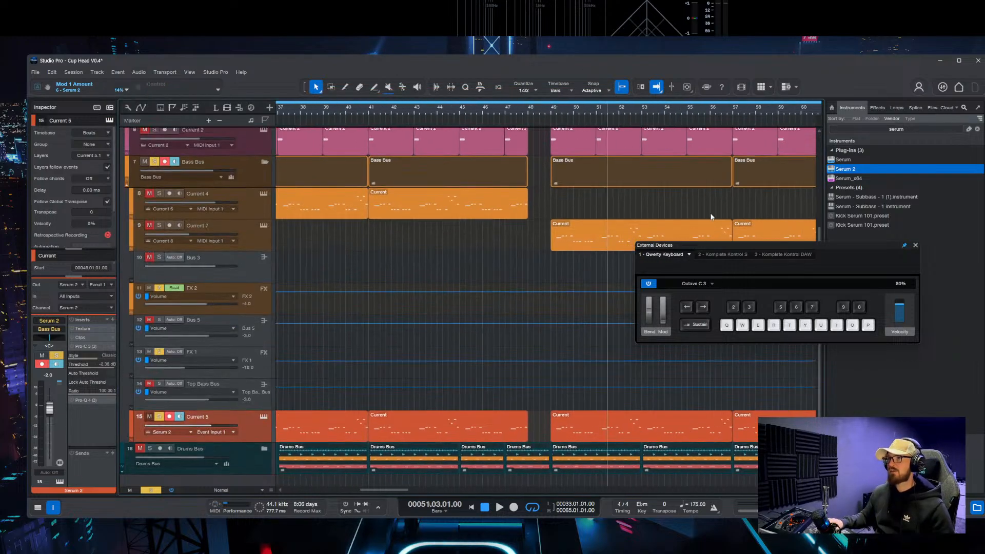
{"action": "left_click", "coordinate": [914, 246]}
Step: Loop the Current 5 event from bar 33 to 41, start playback and clear the solos
{"action": "scroll", "coordinate": [410, 224], "scroll_direction": "left", "scroll_amount": 3}
{"action": "scroll", "coordinate": [411, 224], "scroll_direction": "up", "scroll_amount": 1}
{"action": "scroll", "coordinate": [359, 287], "scroll_direction": "right", "scroll_amount": 2}
{"action": "scroll", "coordinate": [359, 287], "scroll_direction": "down", "scroll_amount": 1}
{"action": "scroll", "coordinate": [463, 374], "scroll_direction": "left", "scroll_amount": 5}
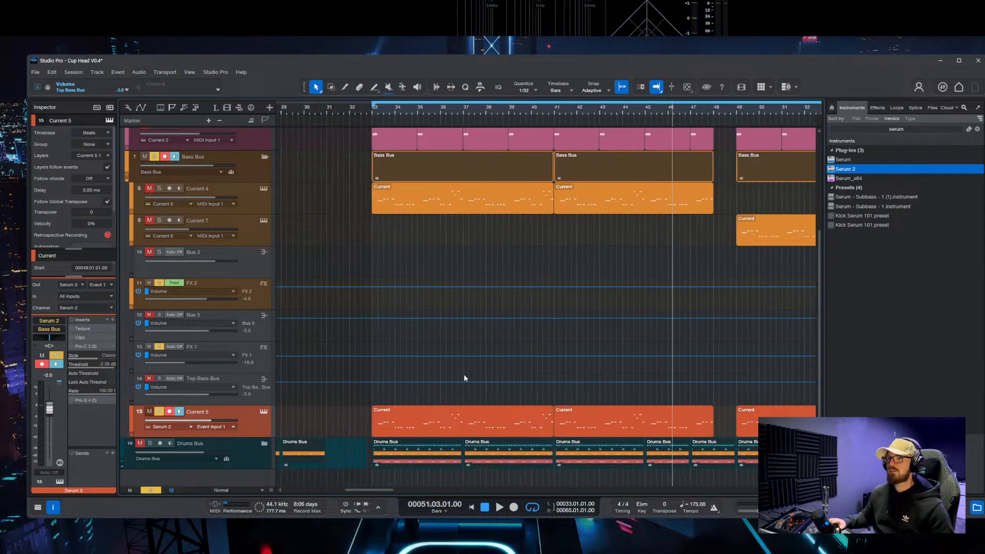
{"action": "left_click", "coordinate": [464, 418]}
{"action": "key", "text": "p"}
{"action": "key", "text": "space"}
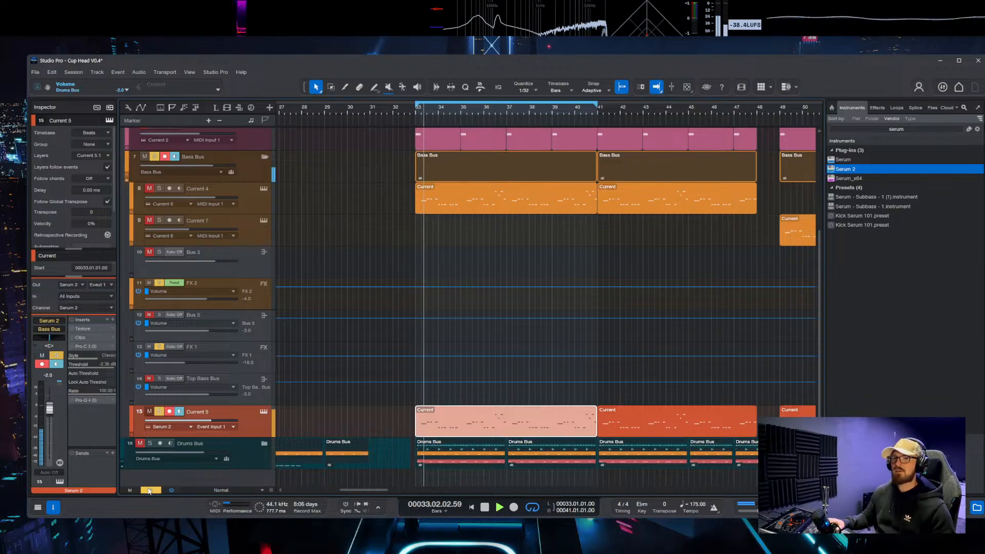
{"action": "left_click", "coordinate": [56, 355]}
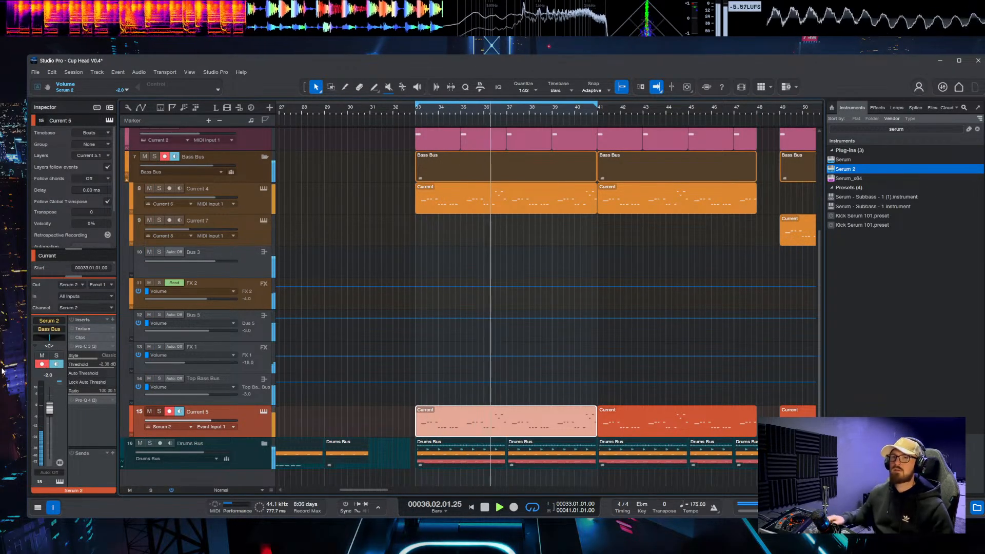
Step: Remove all inserts from the Current 5 track and raise its fader to 0 dB
{"action": "left_click", "coordinate": [106, 319]}
{"action": "scroll", "coordinate": [156, 310], "scroll_direction": "down", "scroll_amount": 1}
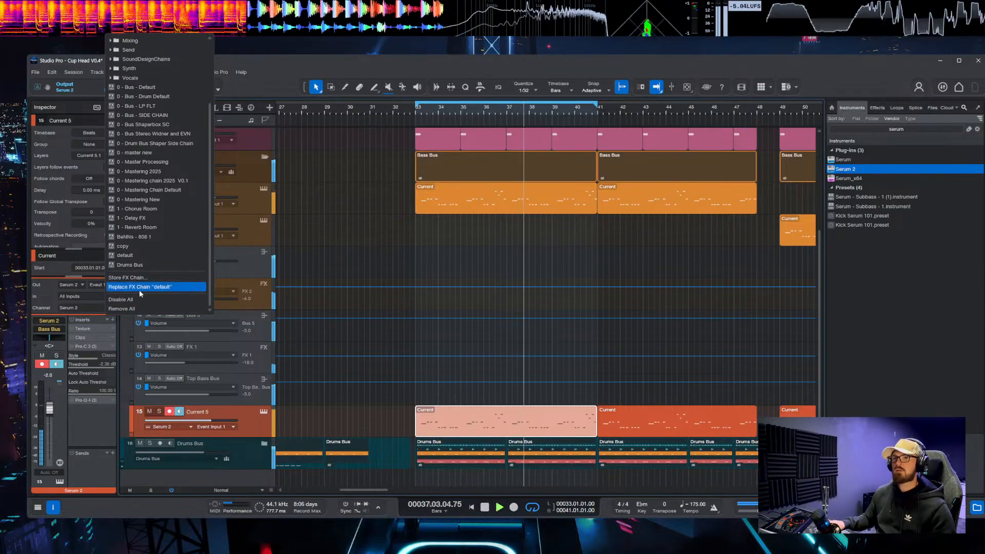
{"action": "left_click", "coordinate": [132, 308]}
{"action": "left_click_drag", "start_coordinate": [50, 408], "coordinate": [52, 403]}
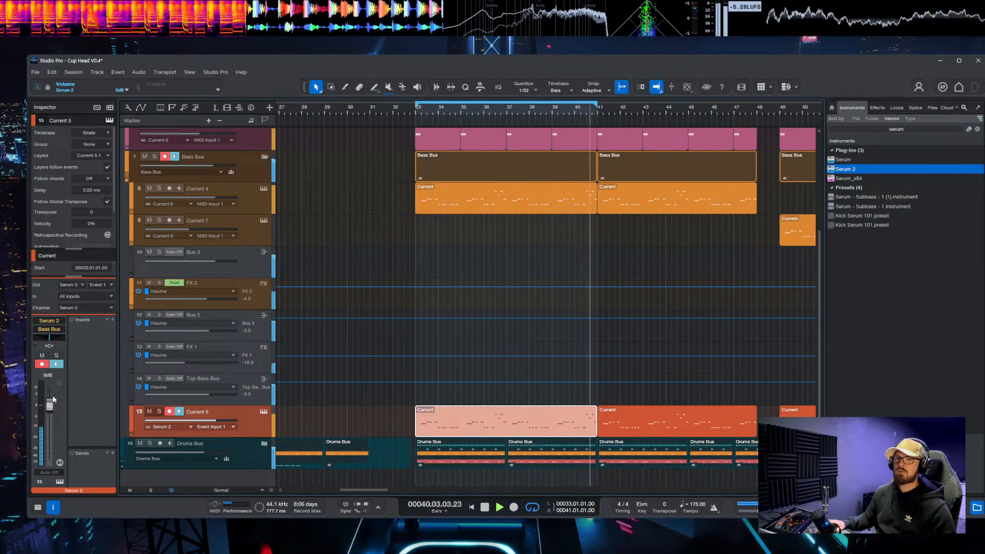
Step: Insert Clips on the Current 5 track and place its window over the arrangement while playing Scratch Pad 1
{"action": "key", "text": "space"}
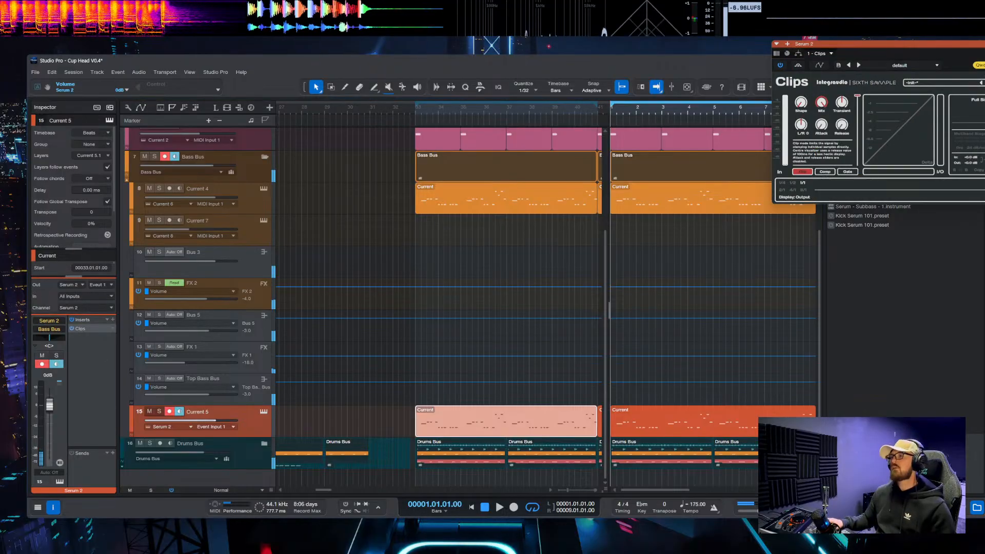
{"action": "left_click", "coordinate": [976, 507]}
{"action": "scroll", "coordinate": [564, 165], "scroll_direction": "right", "scroll_amount": 3}
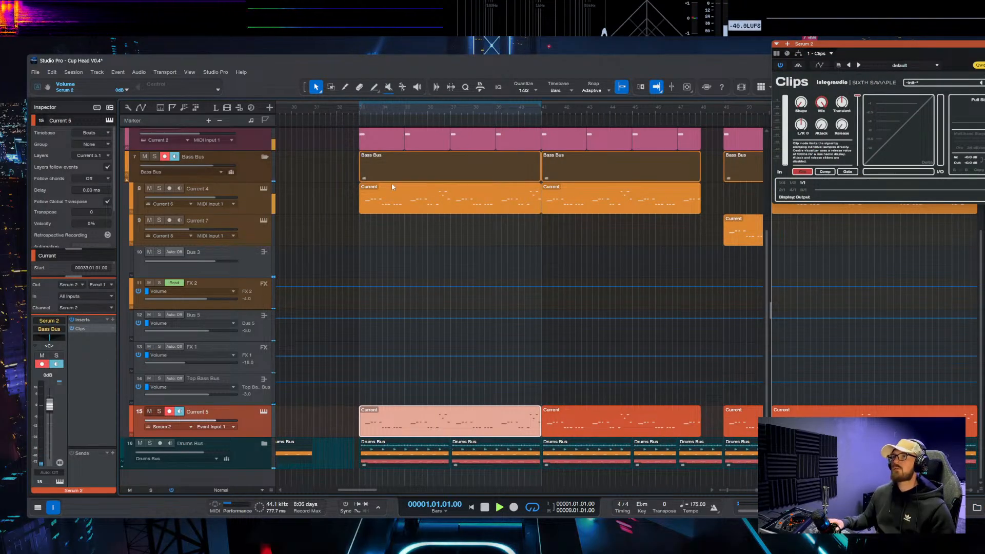
{"action": "key", "text": "space"}
{"action": "left_click_drag", "start_coordinate": [837, 57], "coordinate": [423, 153]}
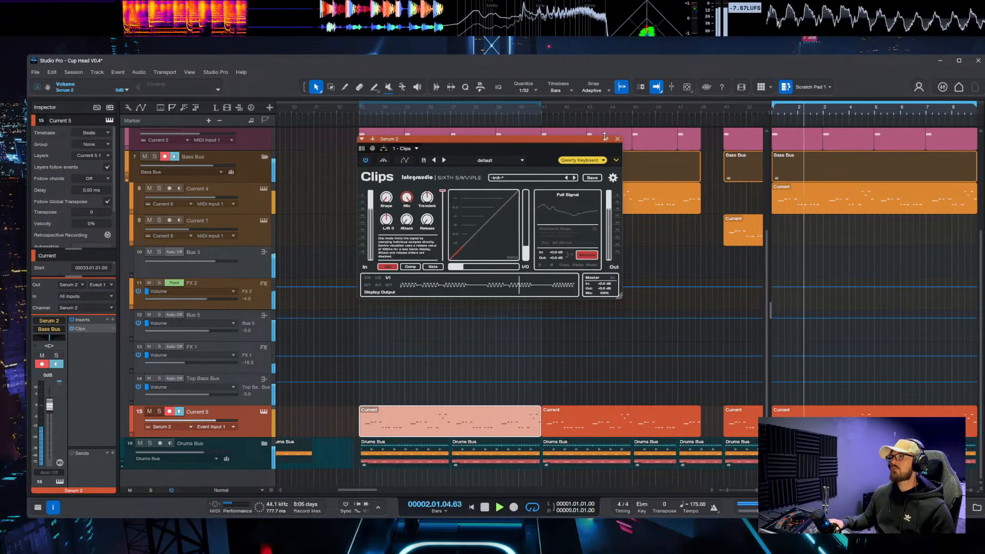
Step: Bring up the browser and mixer, display SPAN on the Main channel and lower the Clips ceiling on Current 5 to about -10 dB
{"action": "key", "text": "F5"}
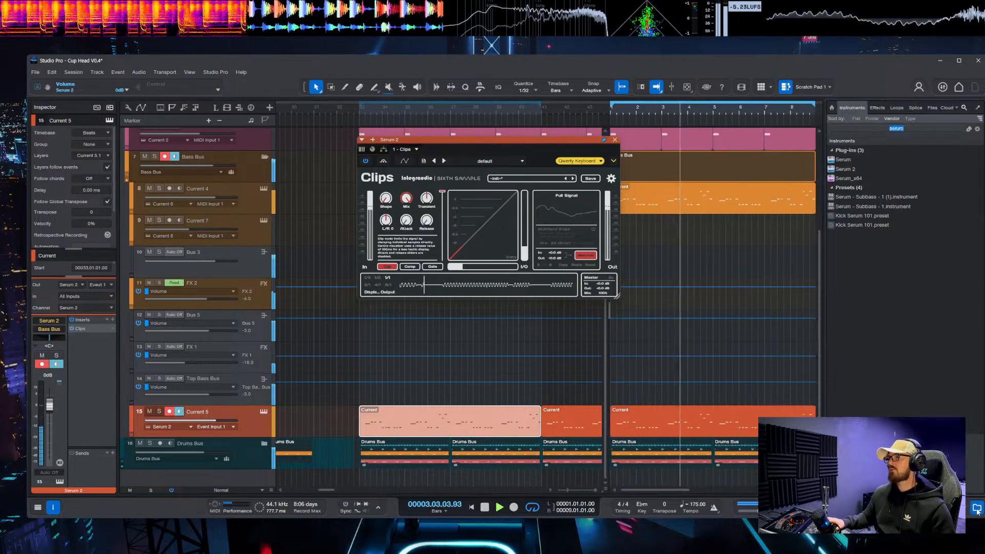
{"action": "key", "text": "F3"}
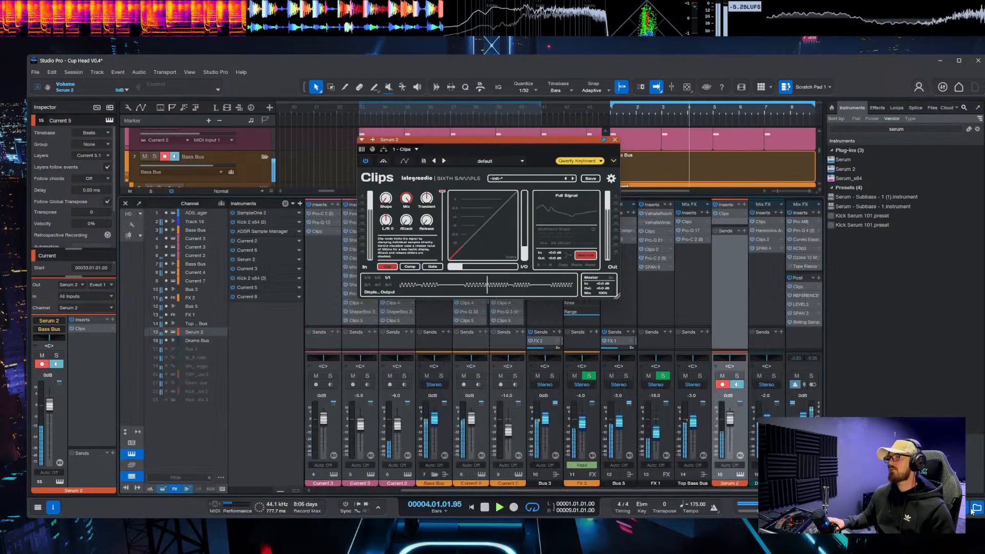
{"action": "left_click", "coordinate": [800, 313]}
{"action": "left_click_drag", "start_coordinate": [441, 191], "coordinate": [444, 241]}
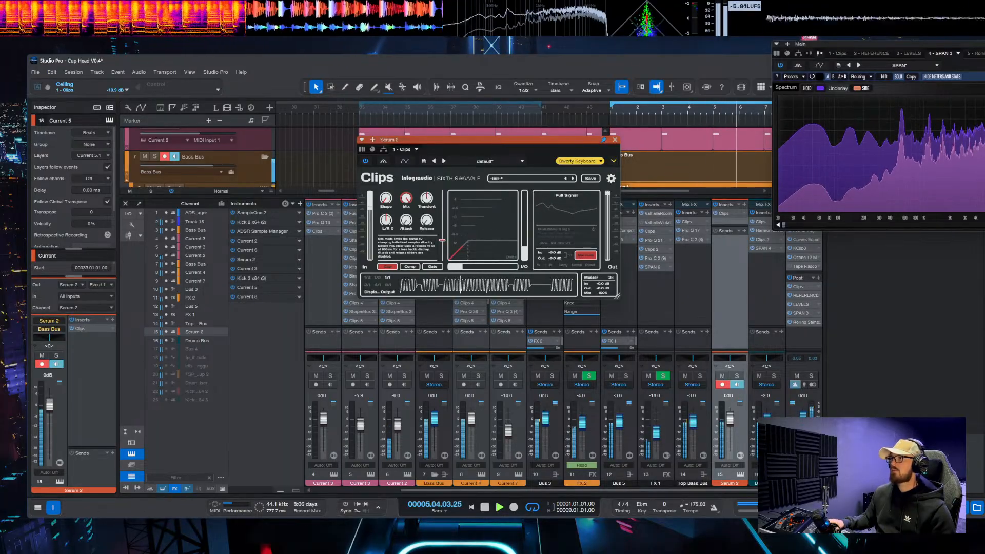
Step: Move the SPAN window aside and send Current 5 to a new Curves Equator Stereo FX channel, leaving its plug-in window closed
{"action": "left_click_drag", "start_coordinate": [835, 44], "coordinate": [729, 287]}
{"action": "left_click", "coordinate": [800, 222]}
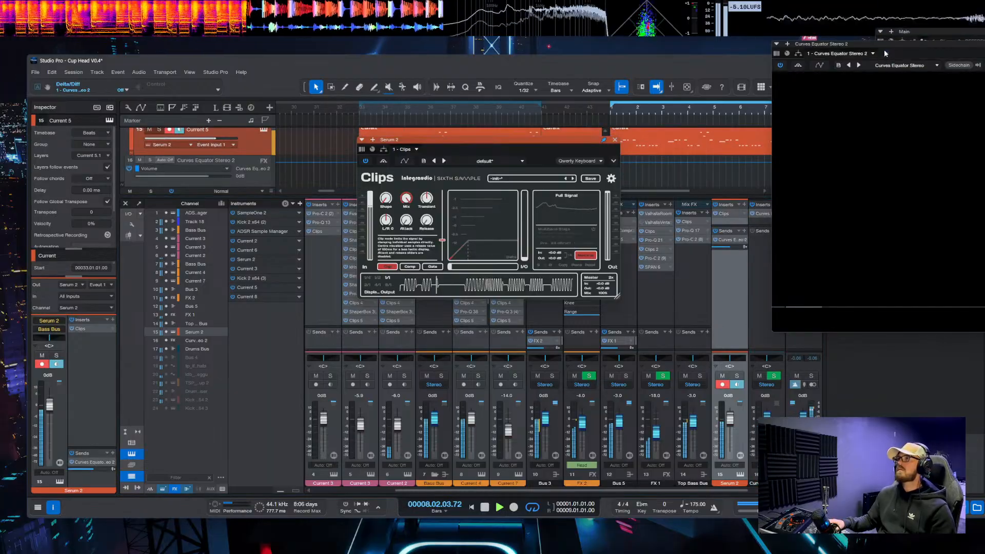
{"action": "key", "text": "Escape"}
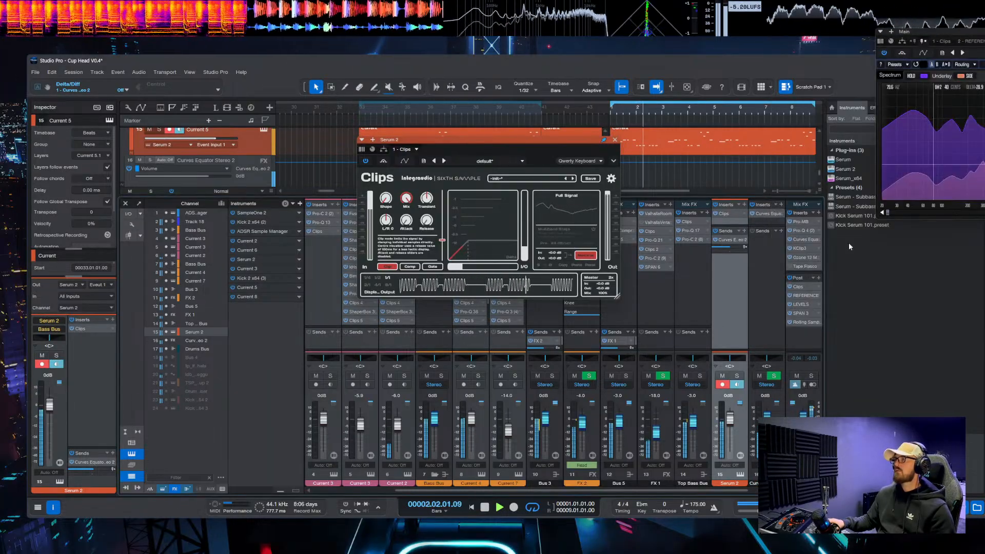
Step: Stop playback and raise the Clips ceiling on Current 5 to 0 dB
{"action": "key", "text": "space"}
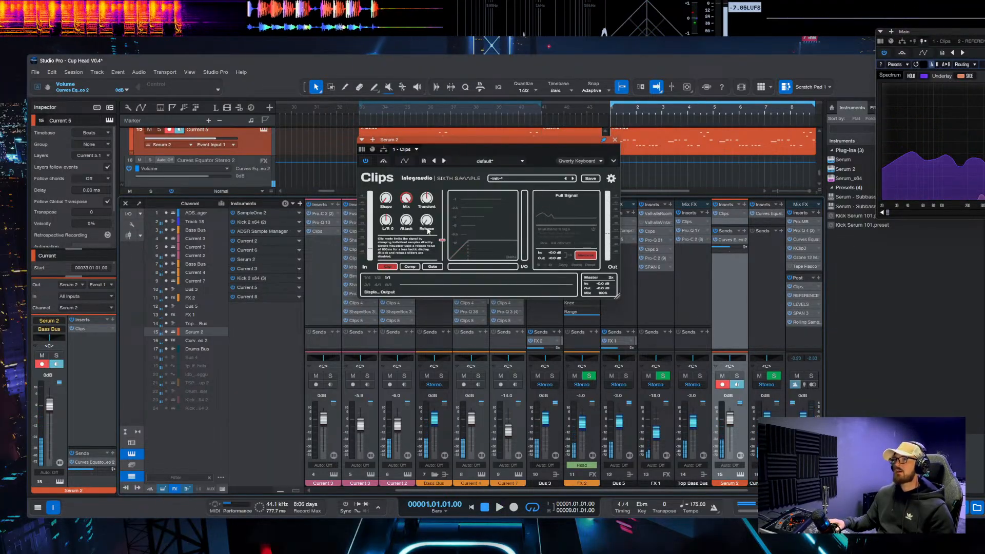
{"action": "left_click_drag", "start_coordinate": [441, 239], "coordinate": [442, 191]}
Step: Place the Main channel's Pro-MB window over the mixer and reduce the Band 1 range to -0.01 dB
{"action": "double_click", "coordinate": [803, 221]}
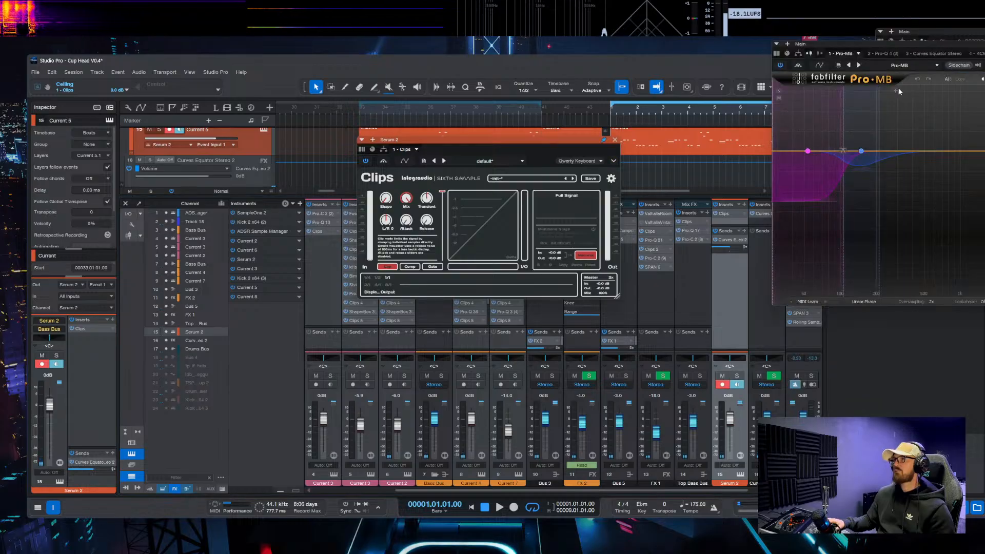
{"action": "left_click_drag", "start_coordinate": [878, 44], "coordinate": [367, 168]}
{"action": "left_click_drag", "start_coordinate": [310, 326], "coordinate": [307, 282]}
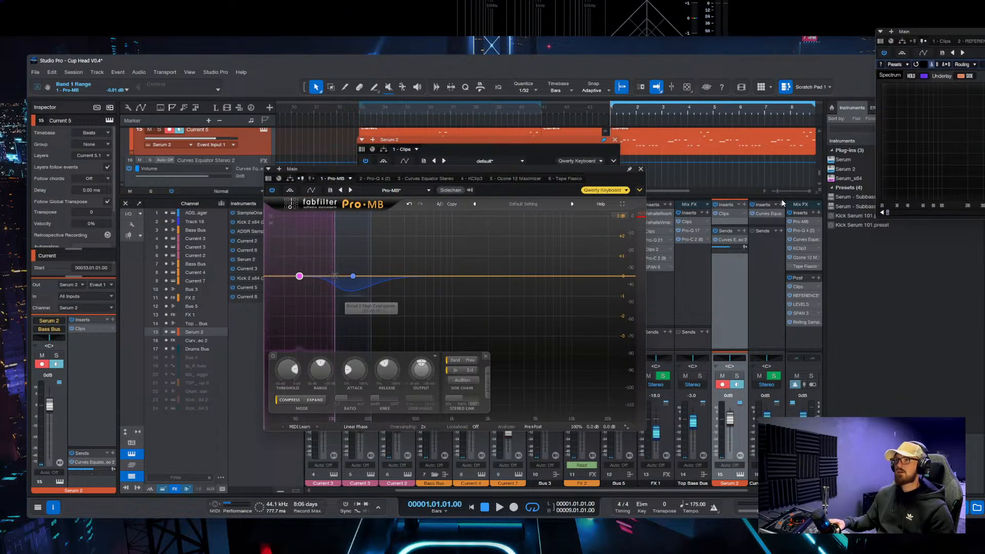
Step: Load the Master preset in Curves Equator on the Main channel and close the Clips window
{"action": "double_click", "coordinate": [806, 240]}
{"action": "left_click", "coordinate": [397, 190]}
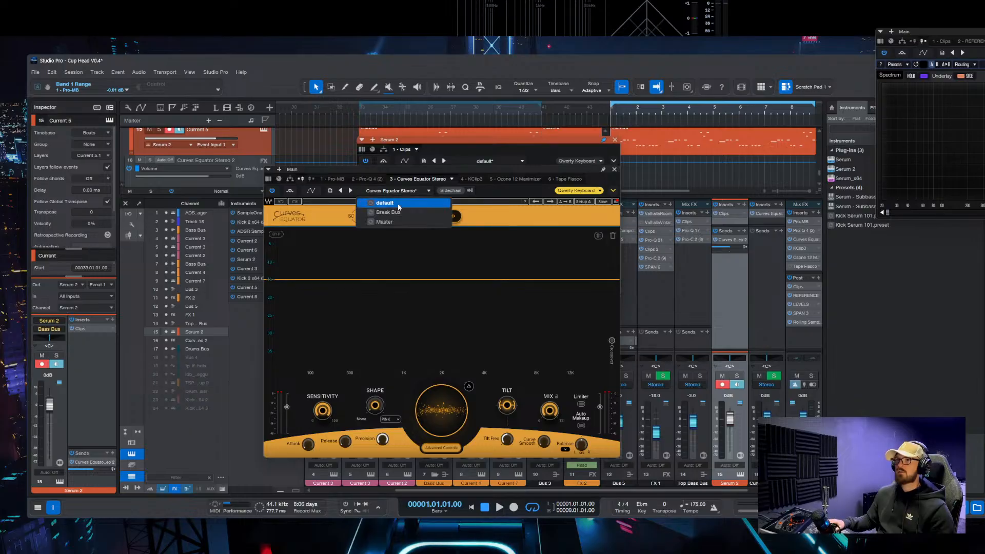
{"action": "left_click", "coordinate": [384, 222]}
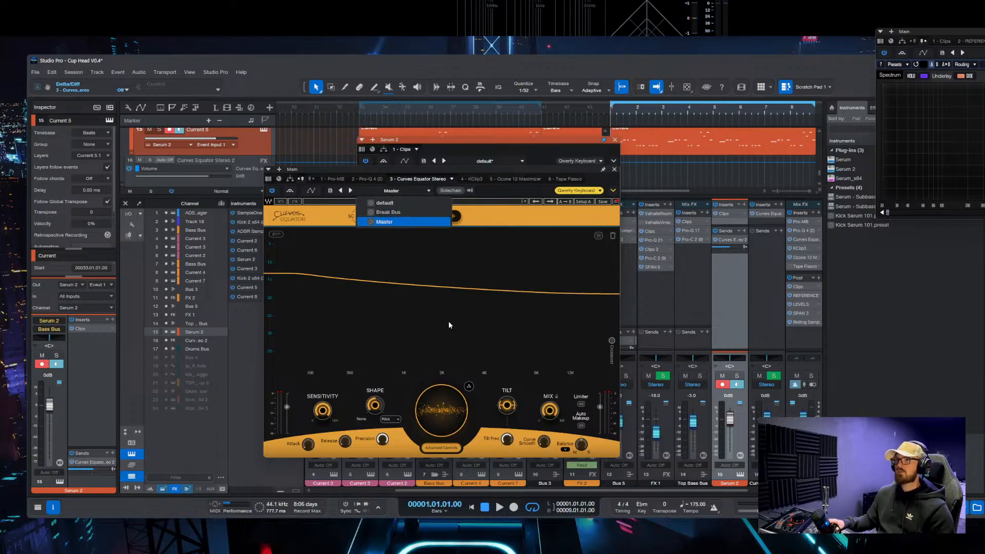
{"action": "left_click", "coordinate": [614, 139]}
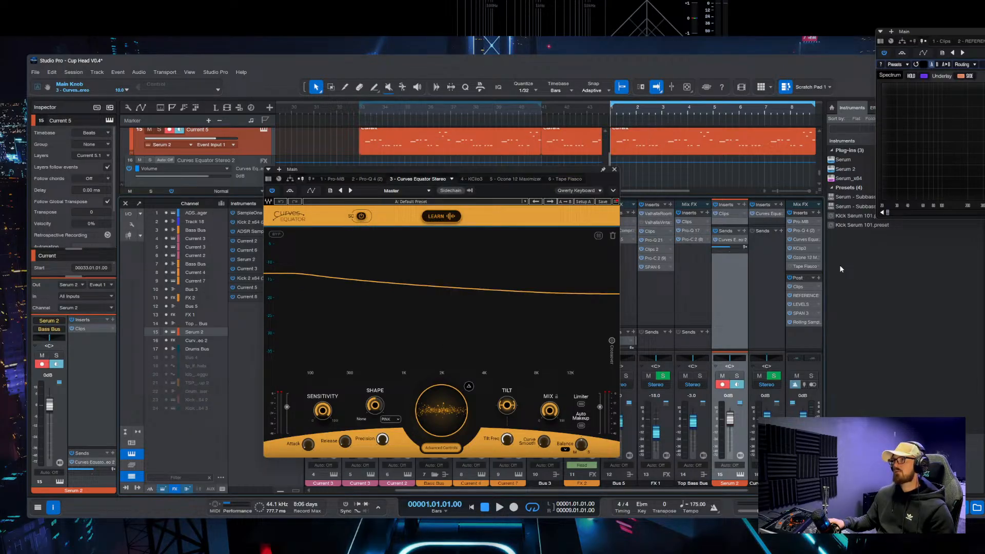
Step: Set KClip3's input gain on the Main channel to 1.0 dB, look through the stored insert chains and close the plug-in window
{"action": "left_click", "coordinate": [801, 248]}
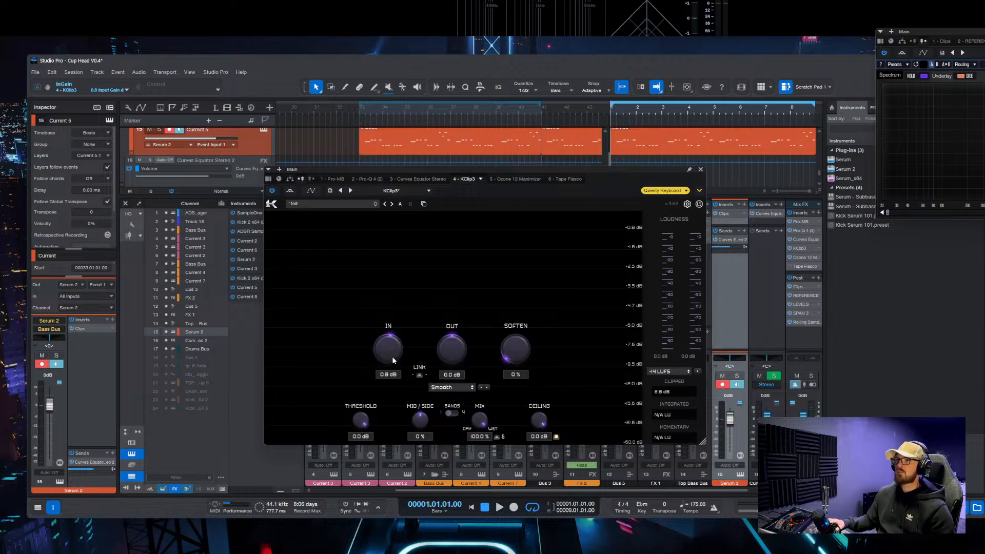
{"action": "left_click", "coordinate": [818, 212]}
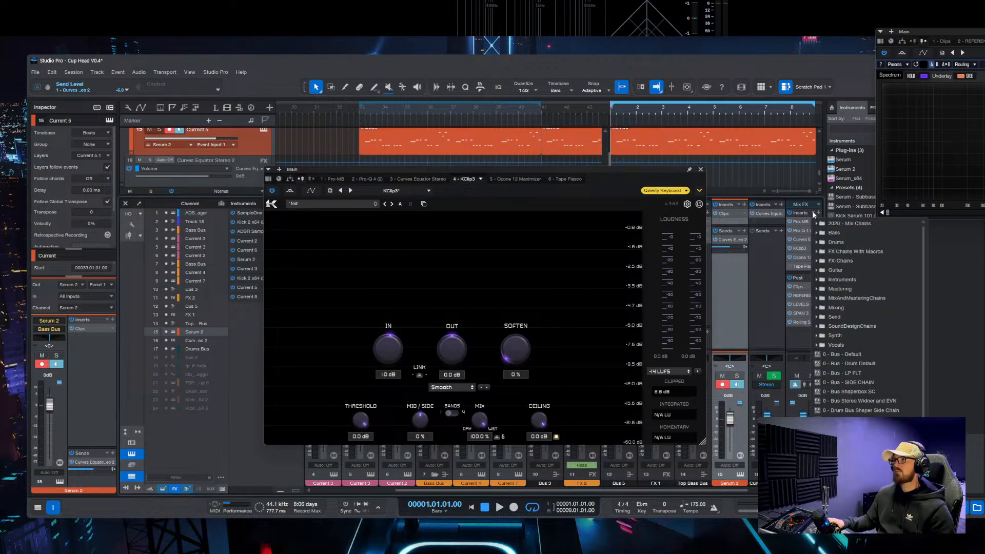
{"action": "scroll", "coordinate": [867, 315], "scroll_direction": "down", "scroll_amount": 3}
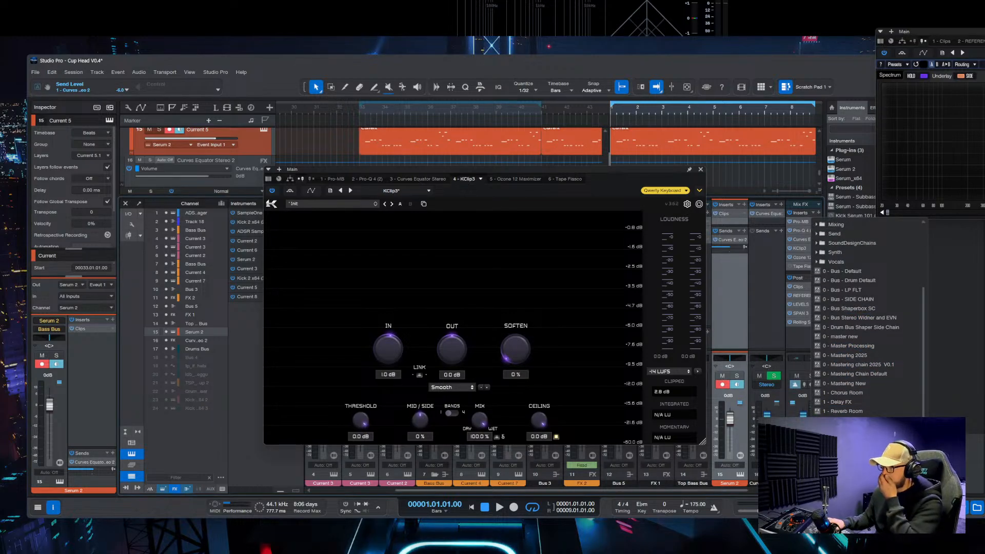
{"action": "key", "text": "Escape"}
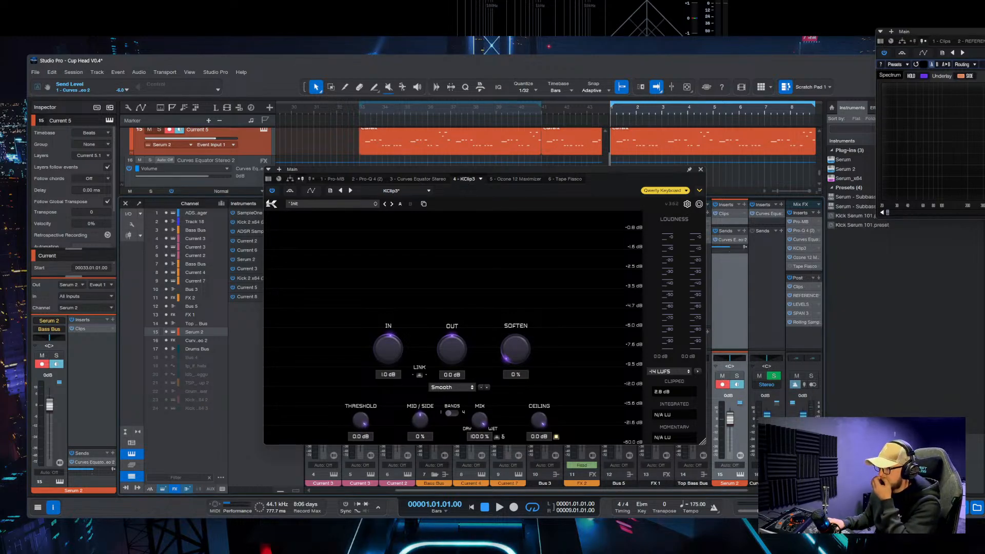
{"action": "left_click", "coordinate": [700, 169]}
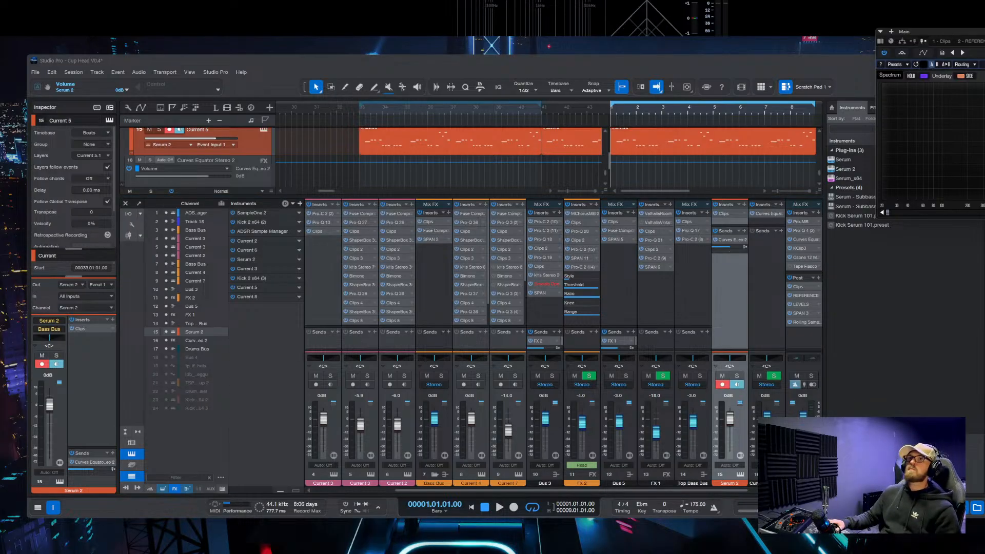
Step: Hide the mixer, the browser and Scratch Pad 1 to show the full arrangement
{"action": "scroll", "coordinate": [571, 350], "scroll_direction": "left", "scroll_amount": 3}
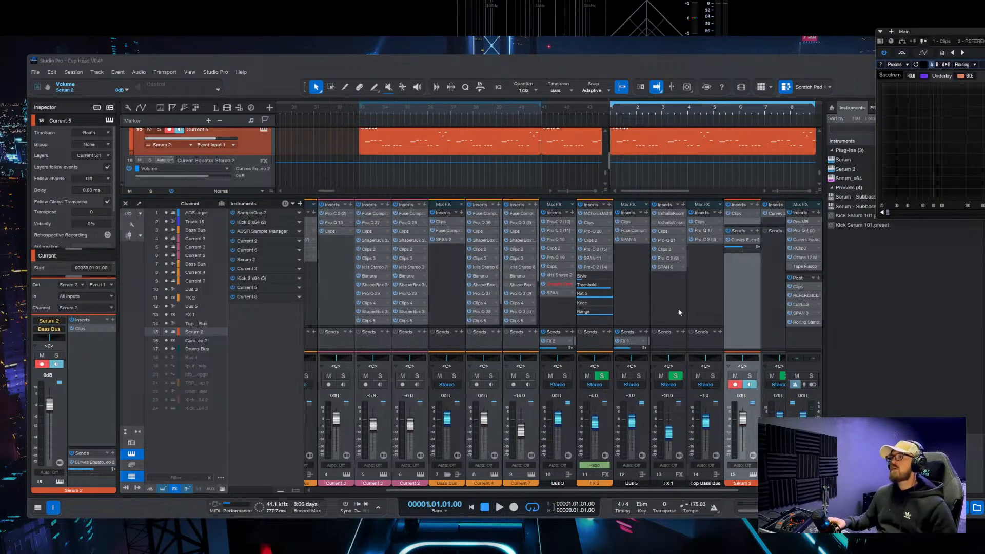
{"action": "left_click", "coordinate": [963, 510]}
{"action": "left_click", "coordinate": [976, 507]}
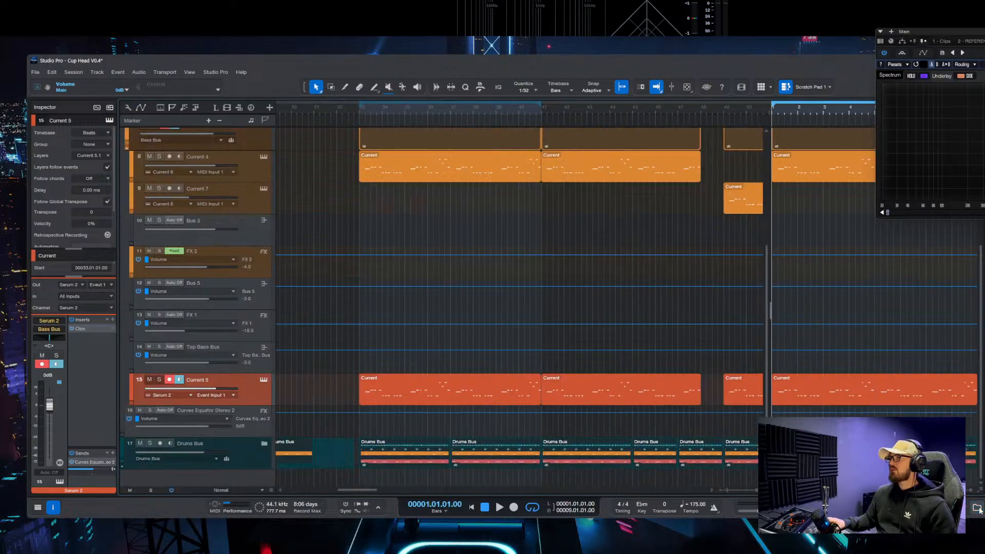
{"action": "scroll", "coordinate": [440, 347], "scroll_direction": "right", "scroll_amount": 3}
{"action": "scroll", "coordinate": [482, 394], "scroll_direction": "left", "scroll_amount": 4}
{"action": "left_click", "coordinate": [785, 87]}
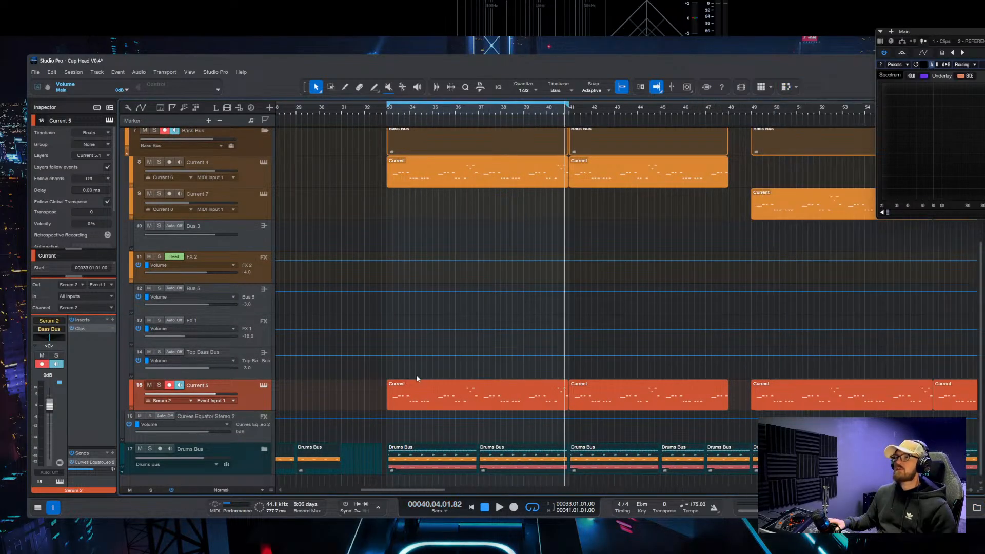
Step: Play the selected Current 5 event in the bar 33 to 41 loop and set its Clips ceiling to -6.0 dB
{"action": "left_click", "coordinate": [420, 385]}
{"action": "key", "text": "space"}
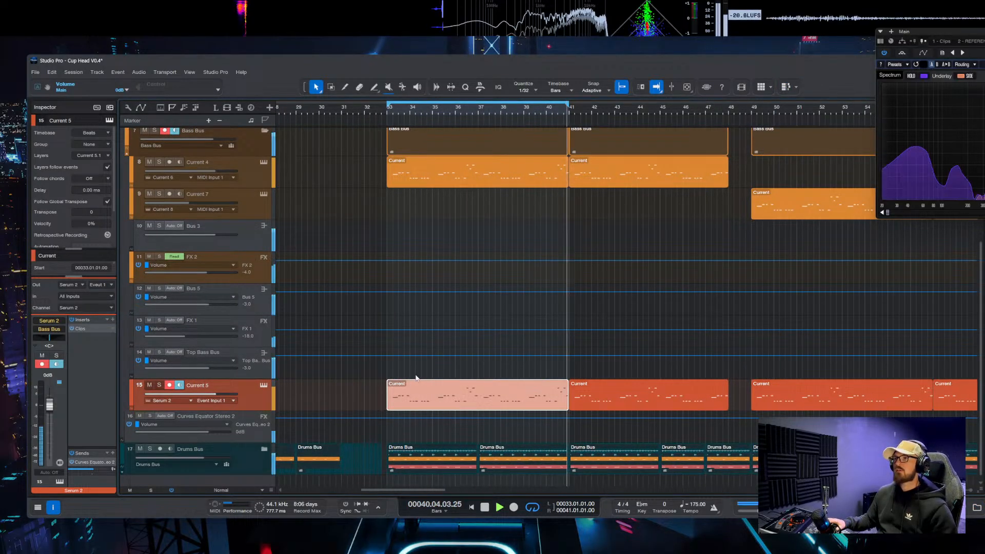
{"action": "left_click", "coordinate": [85, 328]}
{"action": "left_click_drag", "start_coordinate": [452, 194], "coordinate": [445, 228]}
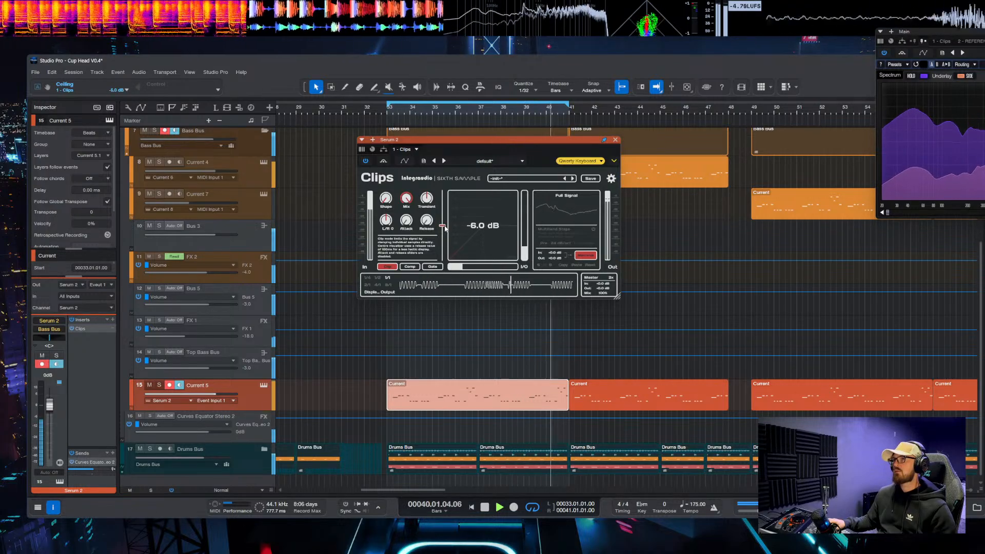
Step: Open Serum 2 on the Current 5 track, enable oscillator C and lower its octave
{"action": "left_click", "coordinate": [264, 385]}
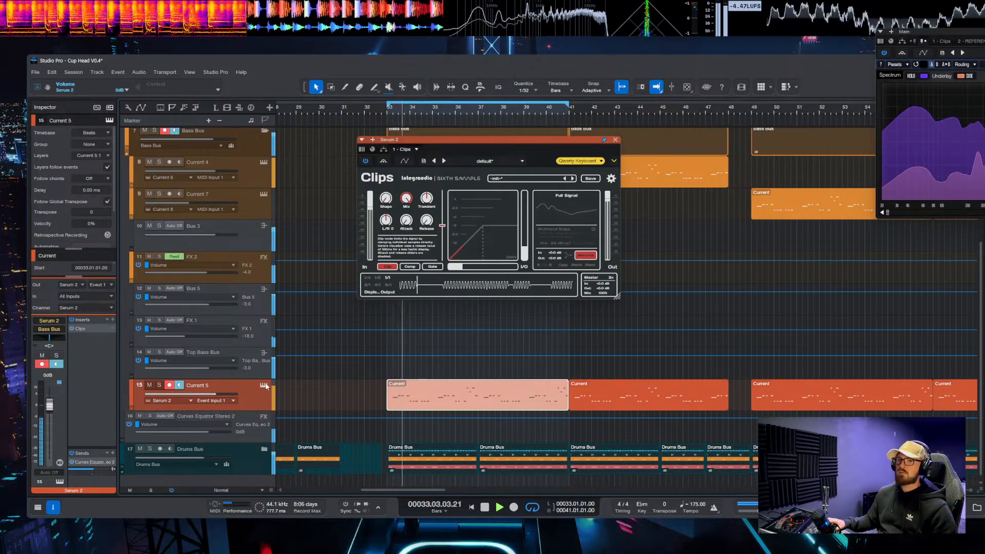
{"action": "left_click", "coordinate": [608, 126]}
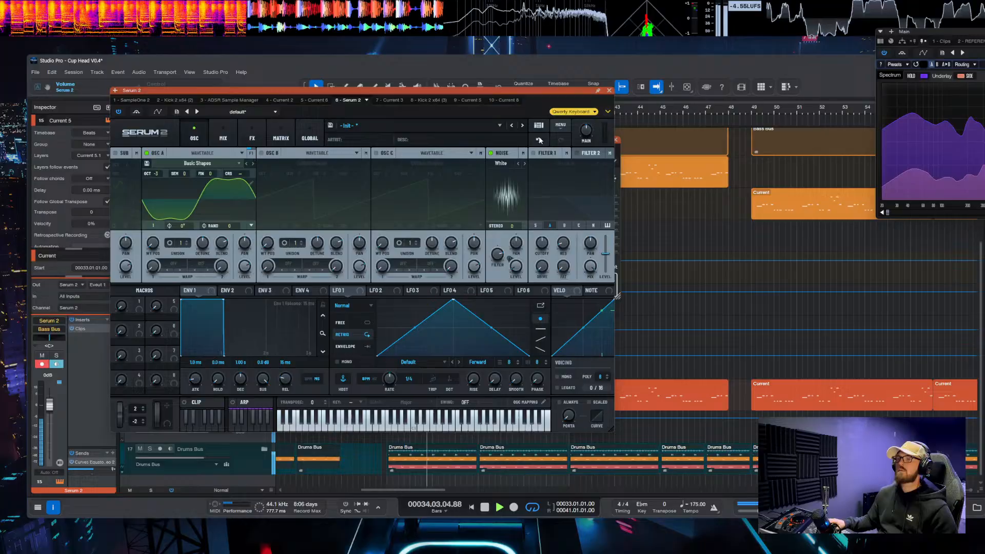
{"action": "left_click", "coordinate": [377, 154]}
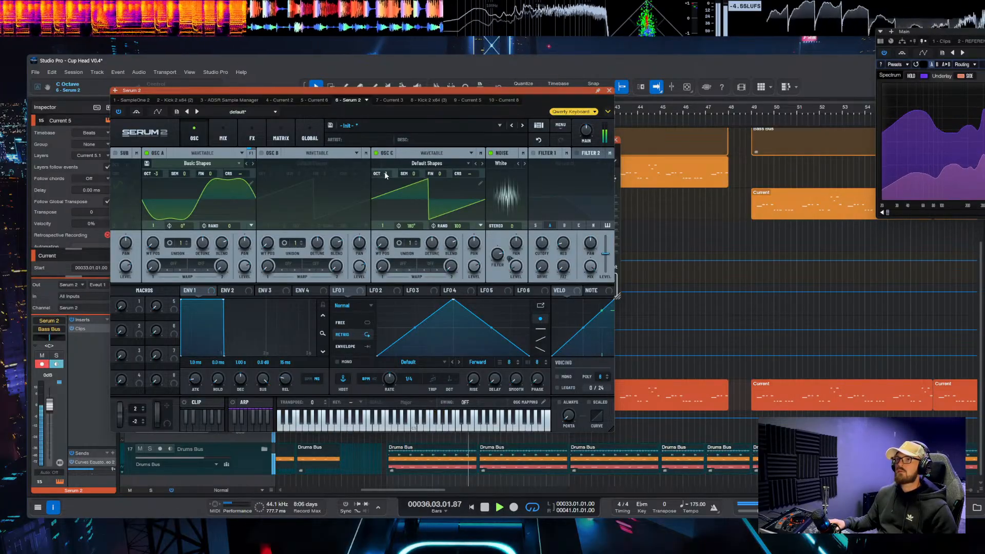
{"action": "left_click_drag", "start_coordinate": [385, 175], "coordinate": [374, 184]}
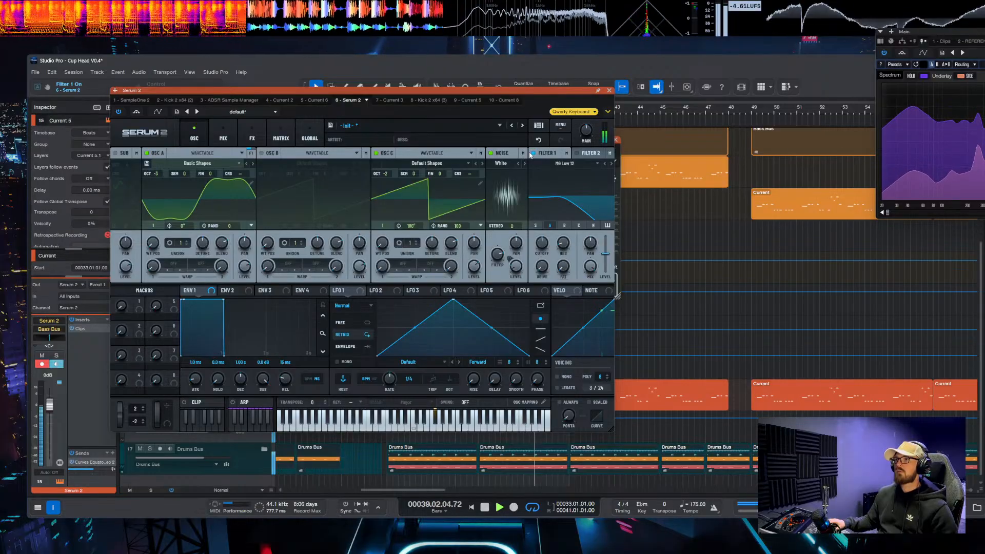
Step: Set Serum 2's Filter 1 to the Band 24 type and lower the synth's main volume
{"action": "left_click", "coordinate": [565, 165]}
{"action": "mouse_move", "coordinate": [575, 174]}
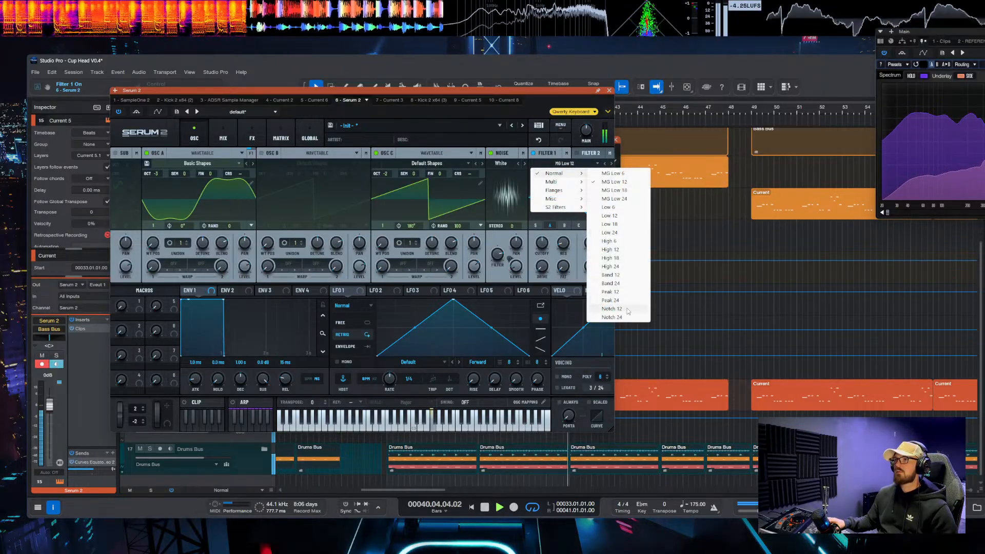
{"action": "left_click", "coordinate": [610, 284]}
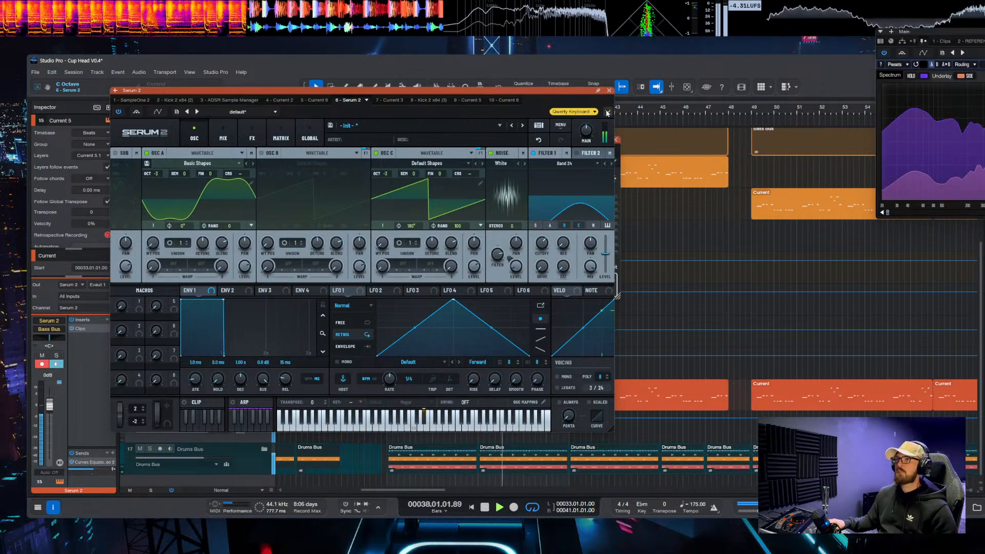
{"action": "left_click_drag", "start_coordinate": [587, 99], "coordinate": [585, 107]}
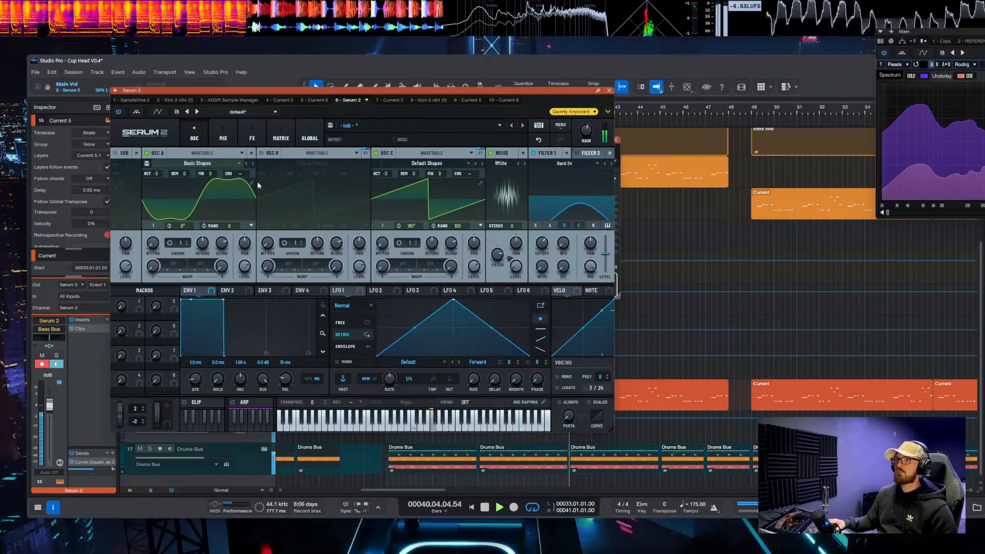
Step: Examine oscillator A's waveform and processing options in the wavetable editor, and close the Serum 2 and Clips windows
{"action": "left_click", "coordinate": [252, 182]}
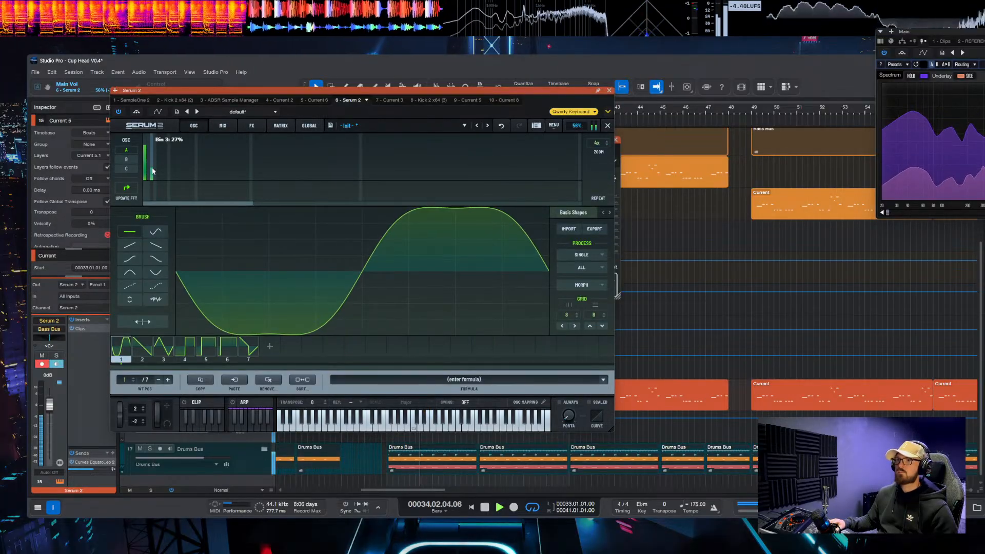
{"action": "left_click", "coordinate": [580, 254]}
{"action": "left_click", "coordinate": [589, 267]}
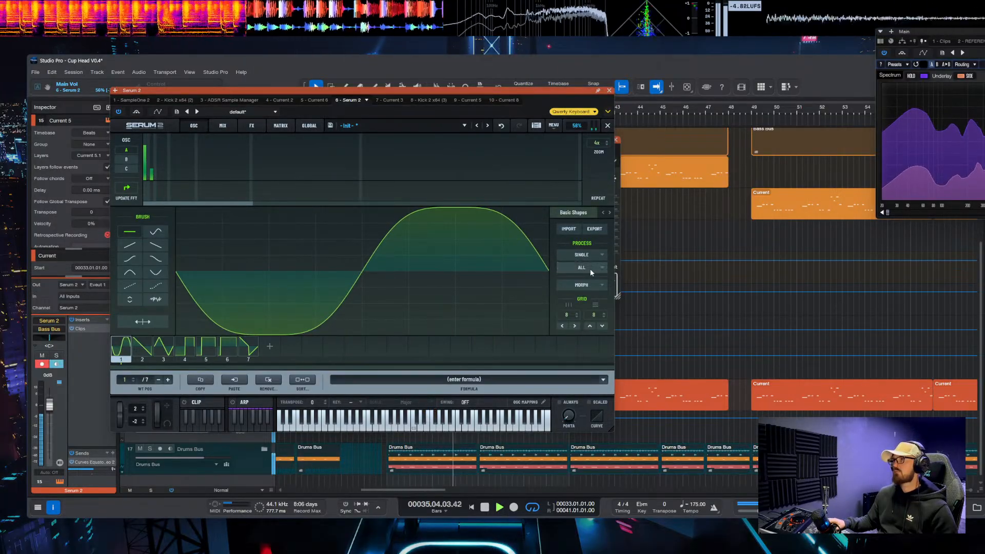
{"action": "left_click", "coordinate": [609, 90]}
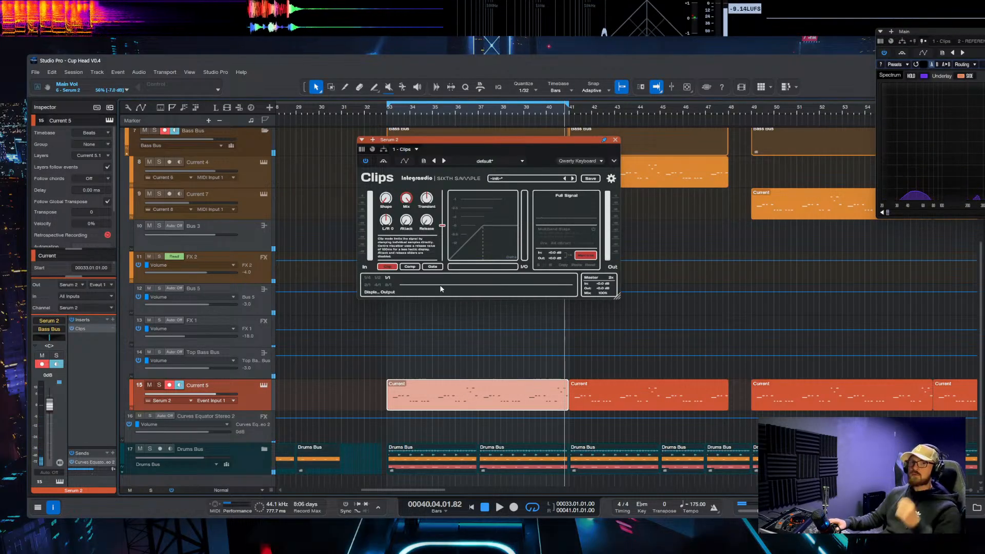
{"action": "left_click", "coordinate": [615, 139]}
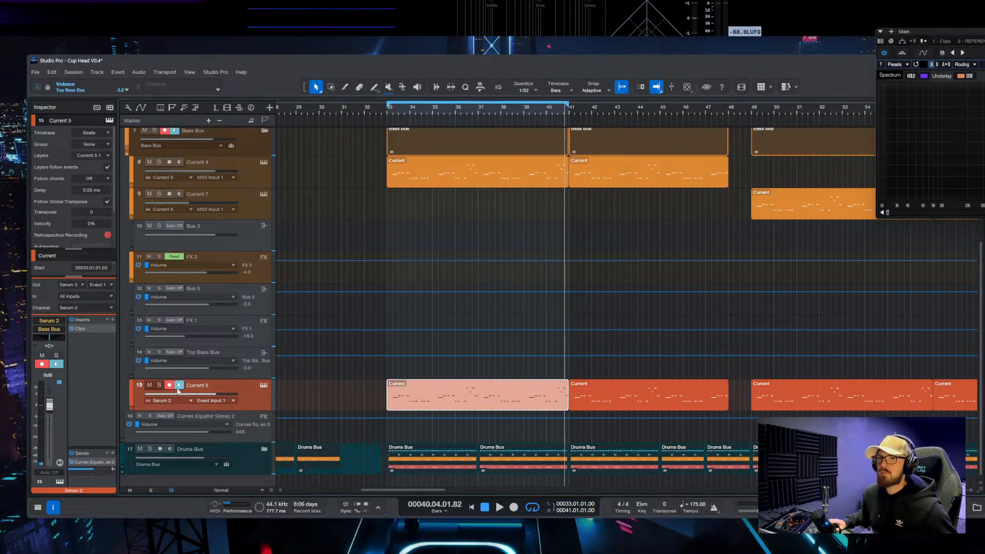
Step: Insert SPAN at the end of the Top Bass Bus chain and play from bar 33 to view the bus spectrum
{"action": "left_click", "coordinate": [234, 361]}
{"action": "left_click", "coordinate": [258, 371]}
{"action": "left_click", "coordinate": [257, 371]}
{"action": "key", "text": "F3"}
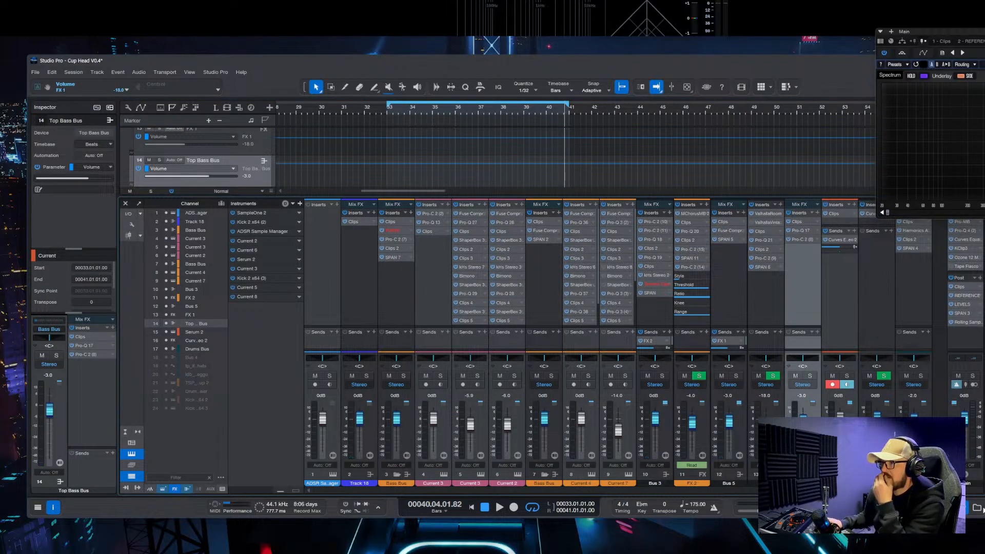
{"action": "key", "text": "F3"}
{"action": "scroll", "coordinate": [553, 306], "scroll_direction": "up", "scroll_amount": 3}
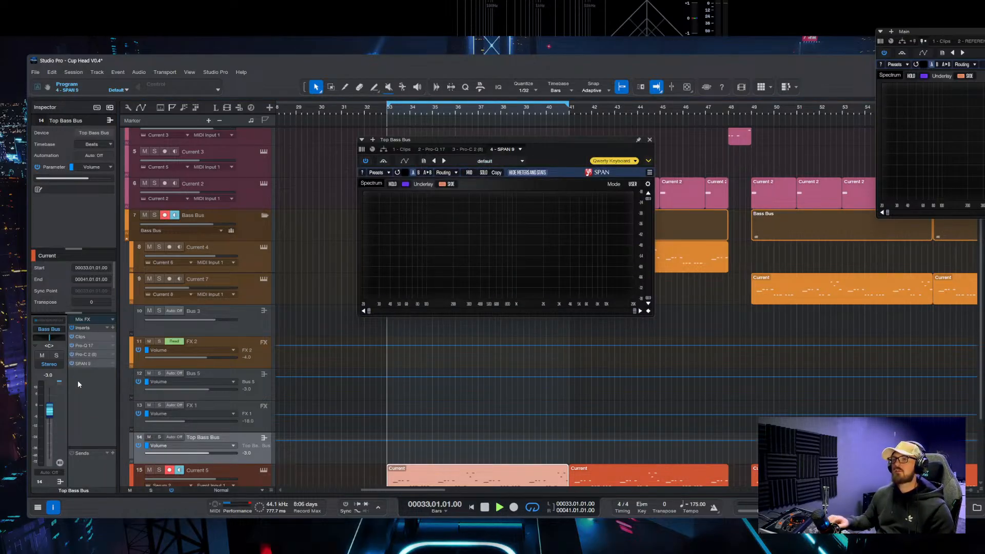
{"action": "key", "text": "space"}
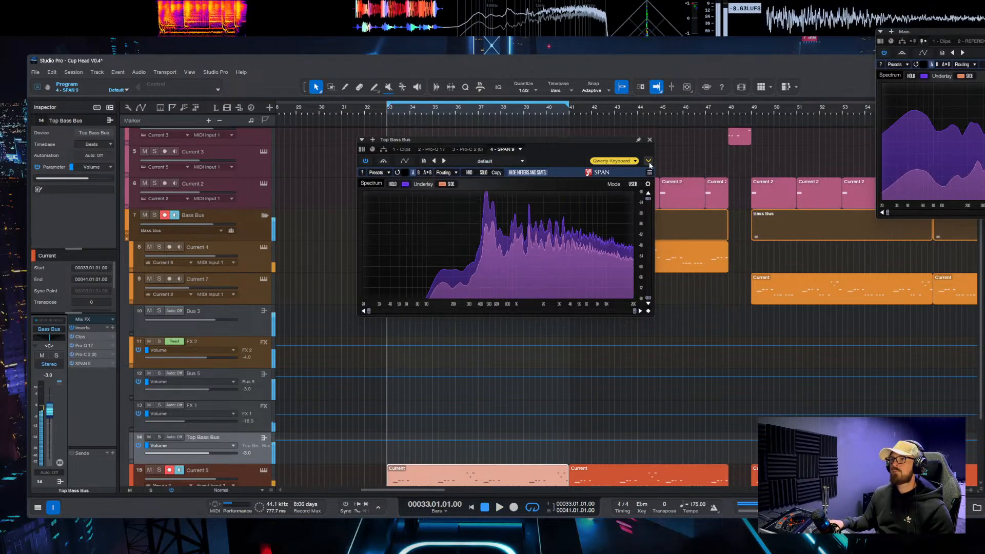
Step: Stop playback of the Top Bass Bus spectrum check and add a bus for the Current 5 channel
{"action": "left_click_drag", "start_coordinate": [628, 143], "coordinate": [681, 100]}
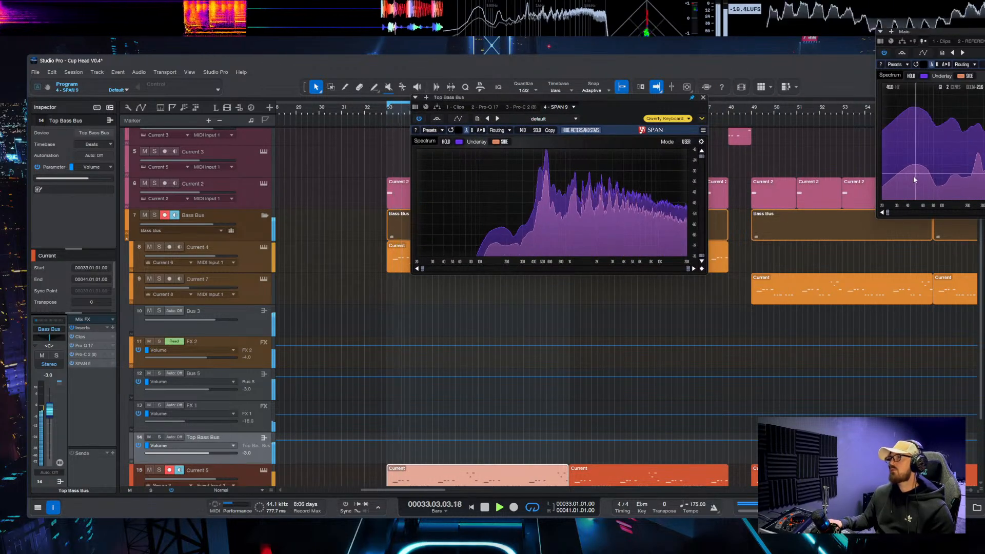
{"action": "key", "text": "space"}
{"action": "scroll", "coordinate": [197, 397], "scroll_direction": "down", "scroll_amount": 3}
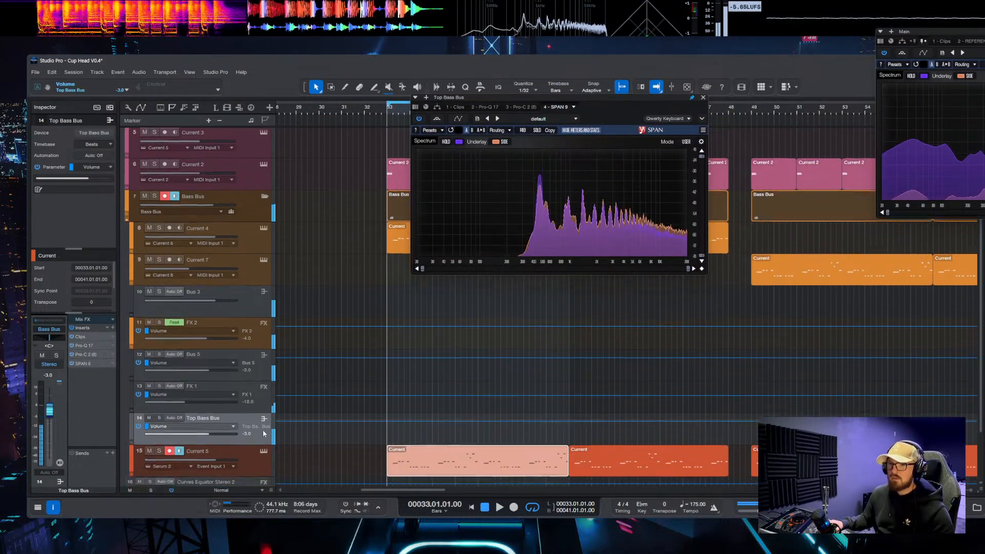
{"action": "scroll", "coordinate": [256, 418], "scroll_direction": "down", "scroll_amount": 1}
{"action": "right_click", "coordinate": [249, 398]}
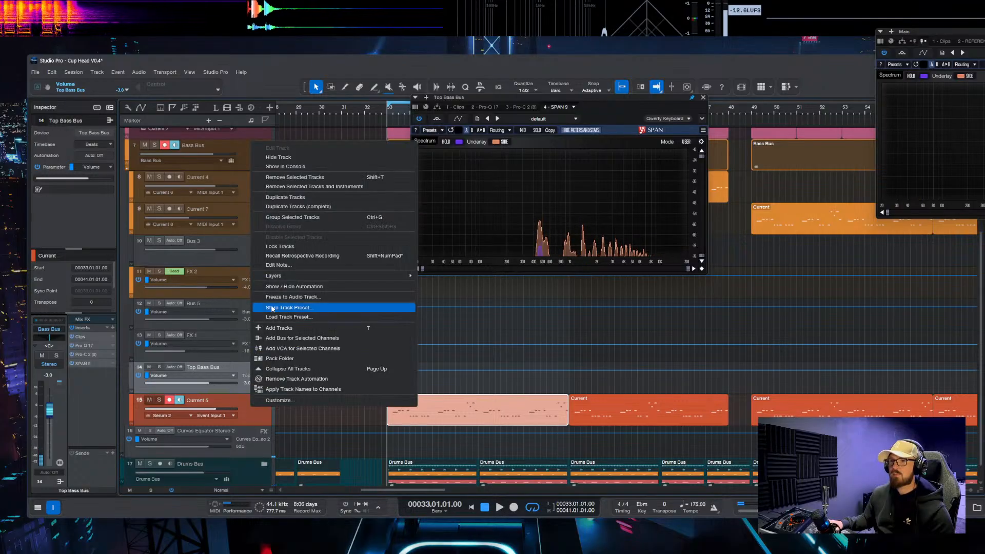
{"action": "left_click", "coordinate": [302, 338]}
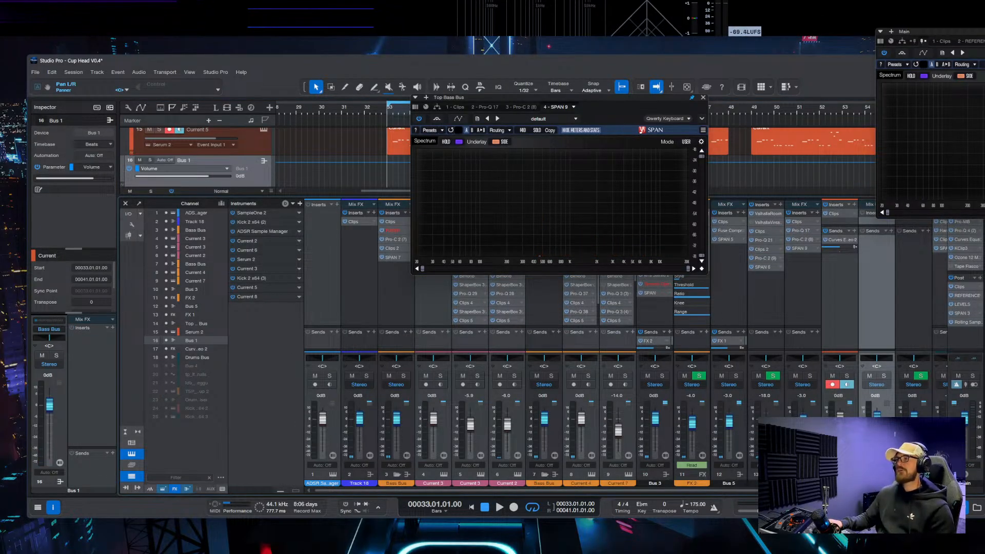
Step: Insert Clips followed by SPAN on Bus 1 and remove the duplicate Clips 2 from its chain
{"action": "key", "text": "F3"}
{"action": "key", "text": "ctrl+shift+c"}
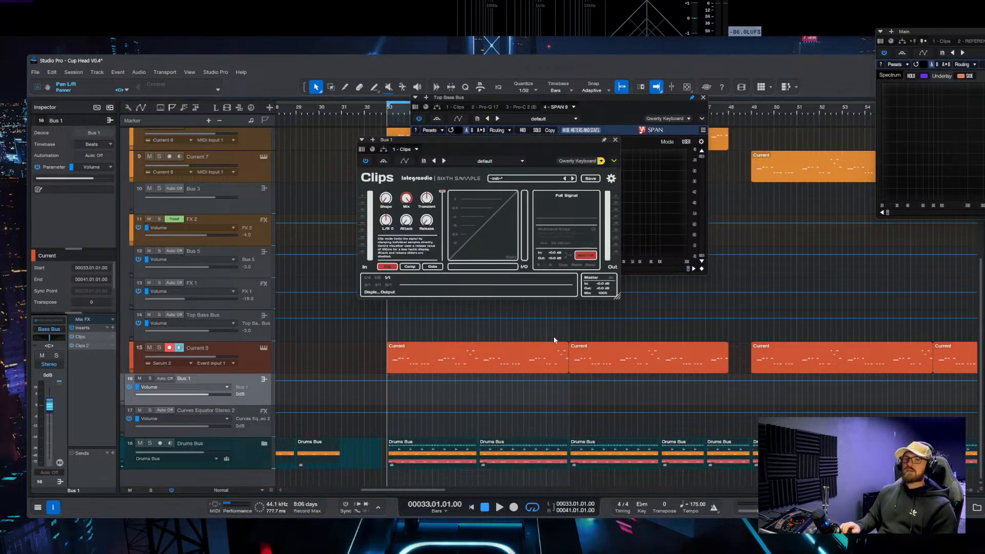
{"action": "right_click", "coordinate": [114, 347]}
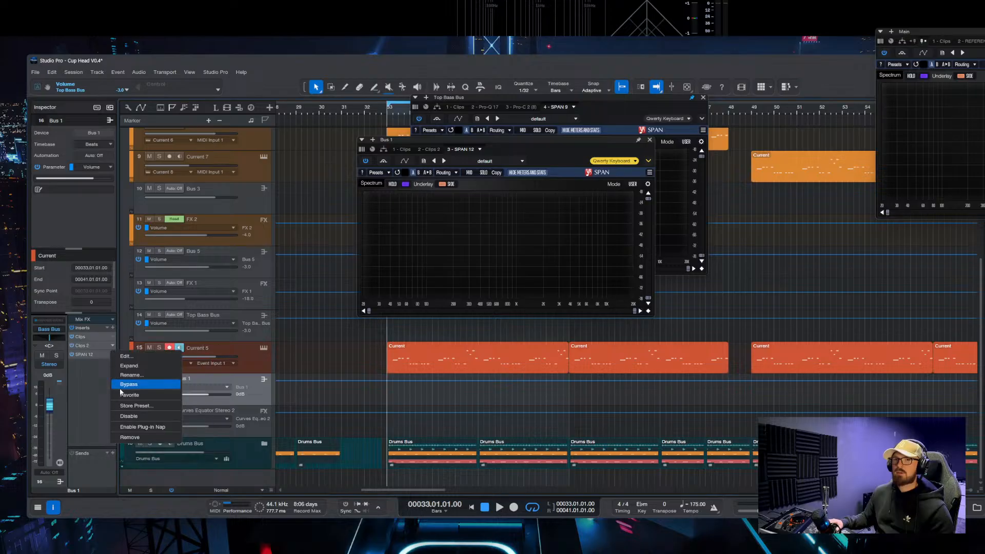
{"action": "left_click", "coordinate": [143, 435]}
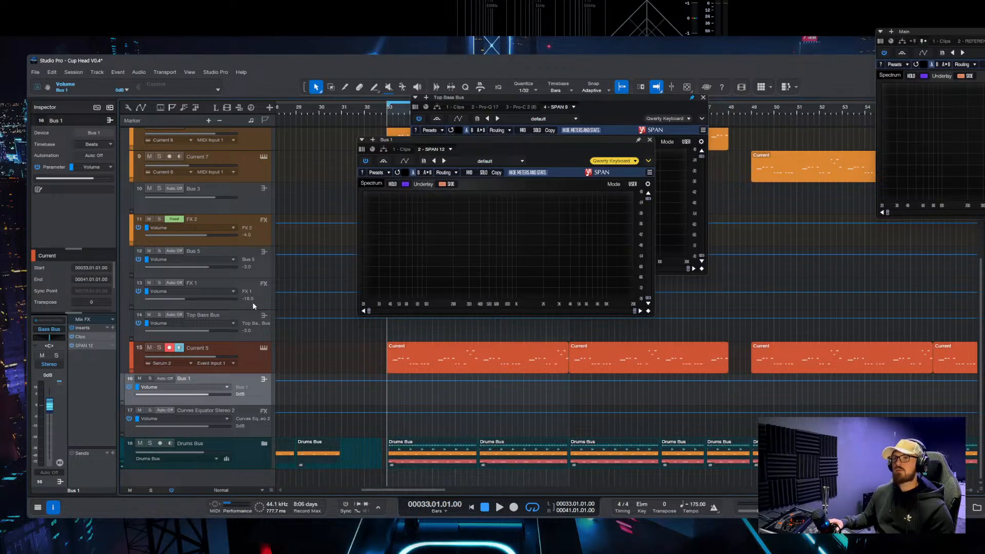
Step: Close the Top Bass Bus SPAN and view Bus 1's spectrum from bar 33, soloing the bus briefly
{"action": "left_click", "coordinate": [702, 96]}
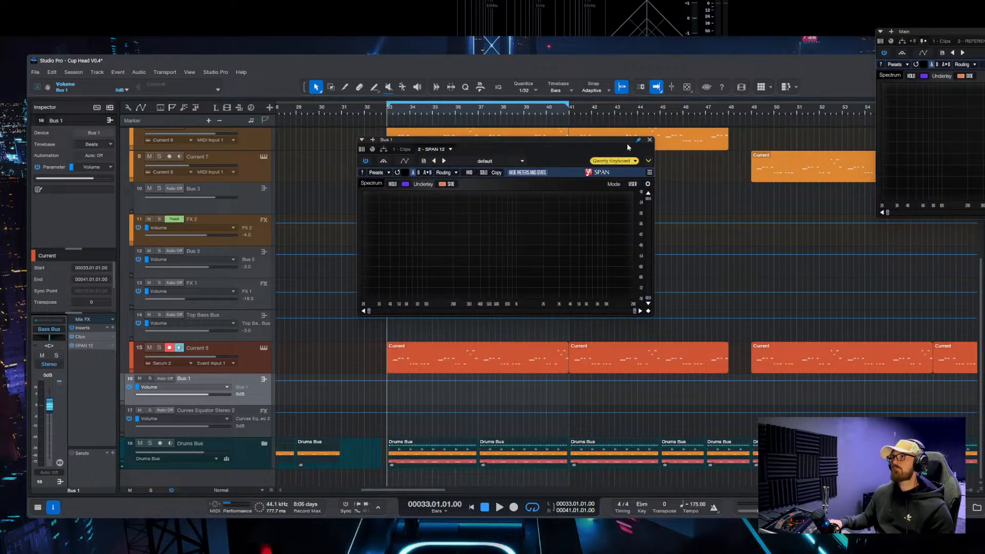
{"action": "left_click_drag", "start_coordinate": [627, 144], "coordinate": [957, 232]}
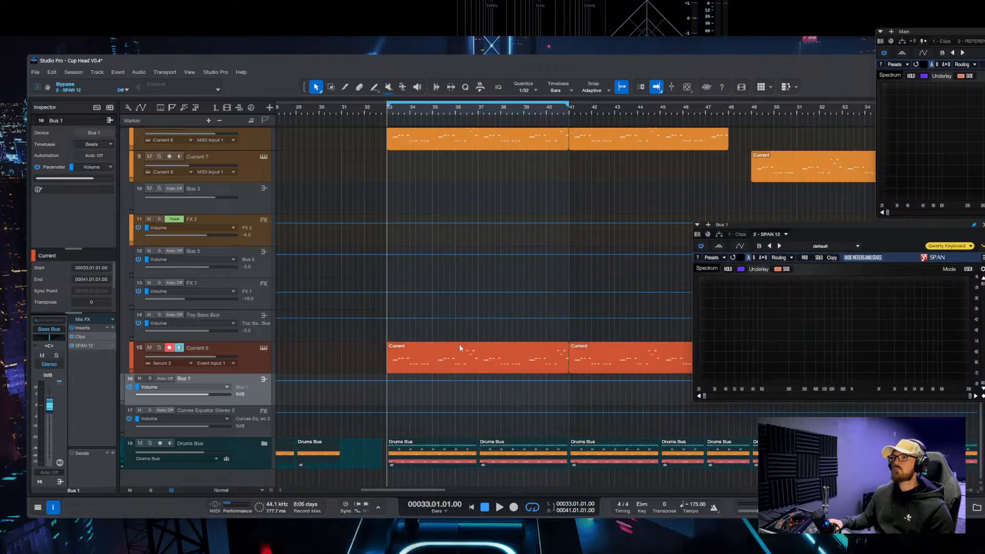
{"action": "key", "text": "space"}
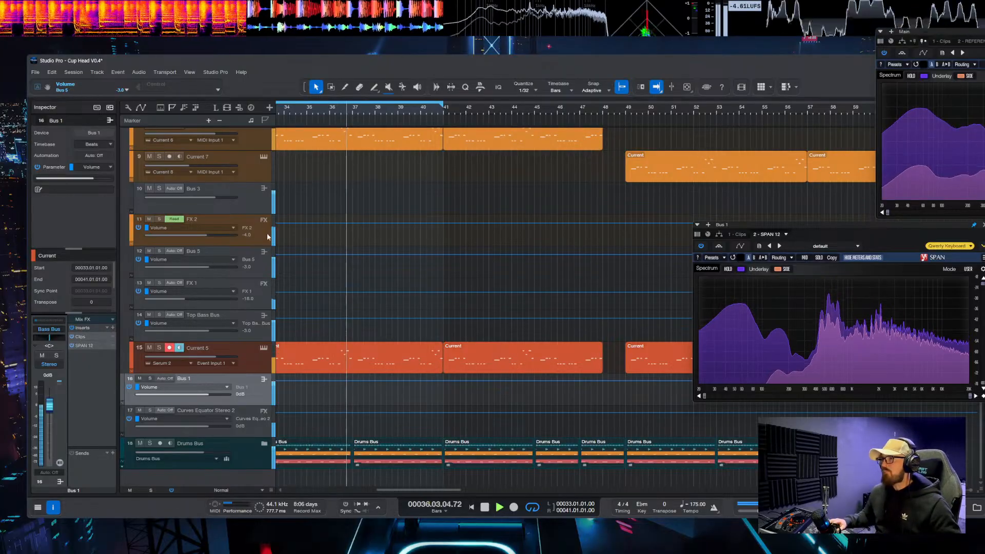
{"action": "left_click", "coordinate": [150, 379]}
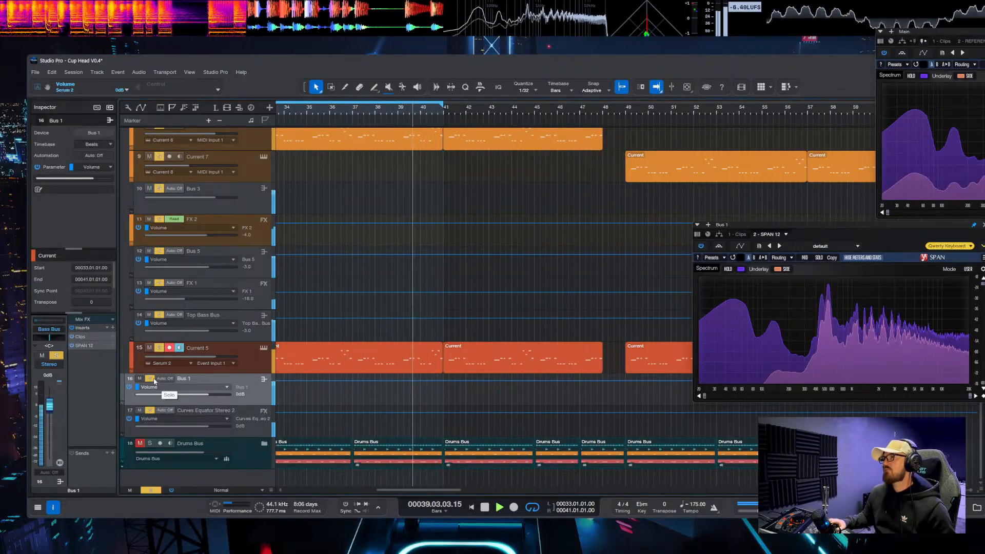
{"action": "left_click", "coordinate": [149, 378]}
{"action": "key", "text": "space"}
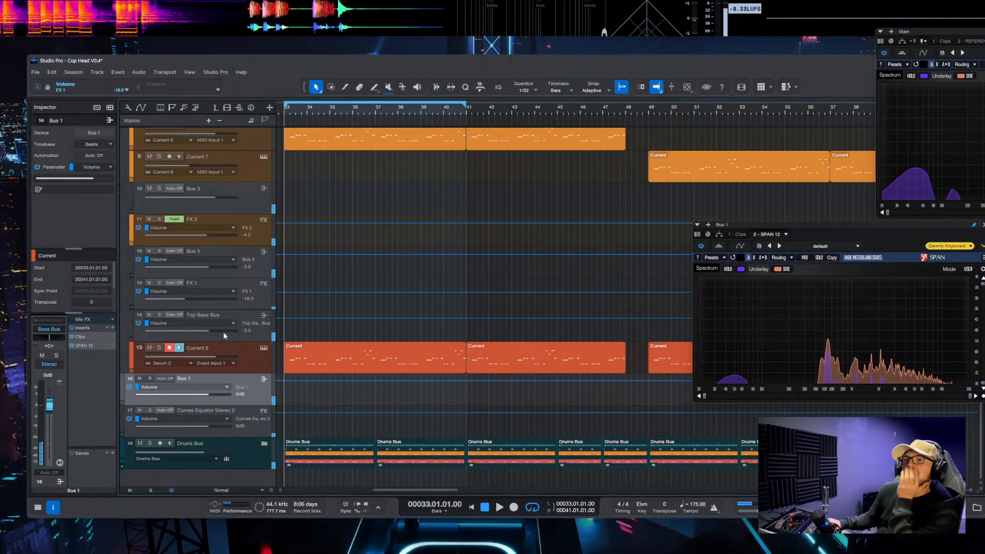
{"action": "left_click", "coordinate": [90, 345]}
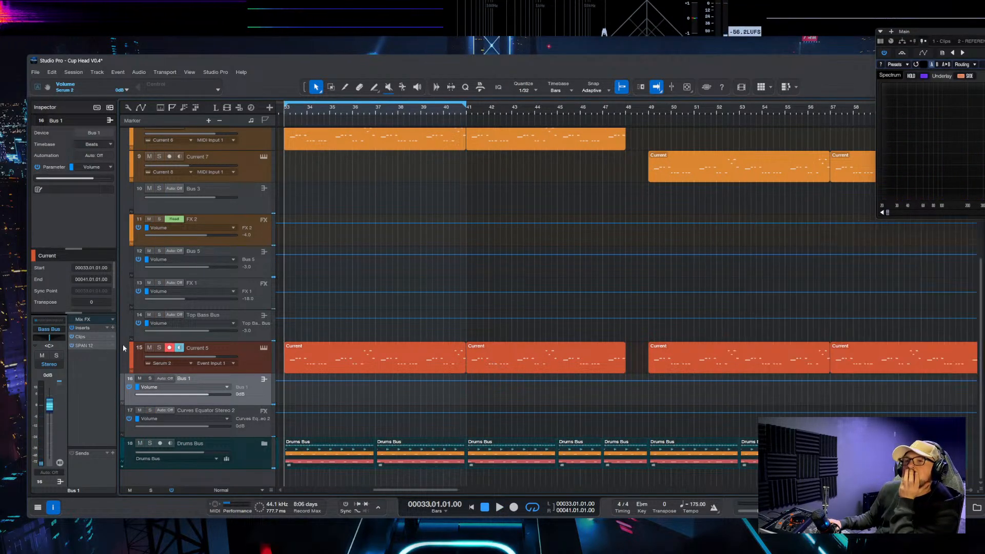
Step: Check the Fuse Compressor on the Bass Bus, open its SPAN 2 and start playback from bar 33
{"action": "scroll", "coordinate": [261, 370], "scroll_direction": "up", "scroll_amount": 4}
{"action": "left_click", "coordinate": [244, 205]}
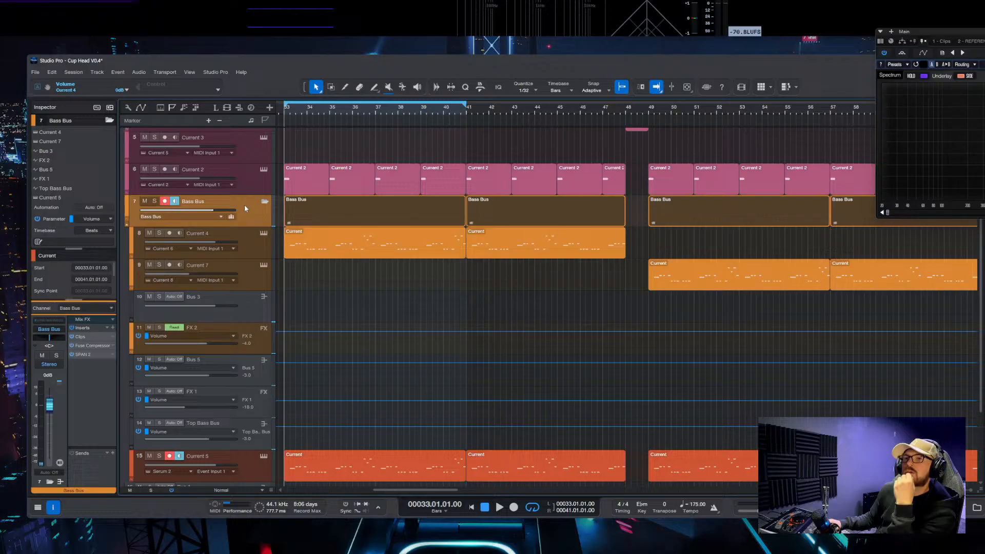
{"action": "left_click", "coordinate": [97, 344]}
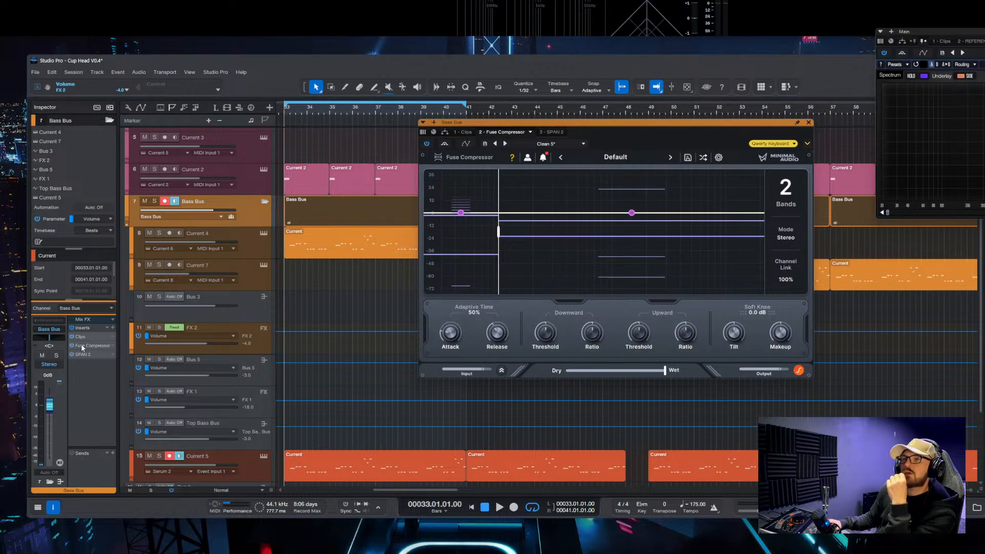
{"action": "left_click", "coordinate": [82, 346]}
{"action": "left_click", "coordinate": [78, 354]}
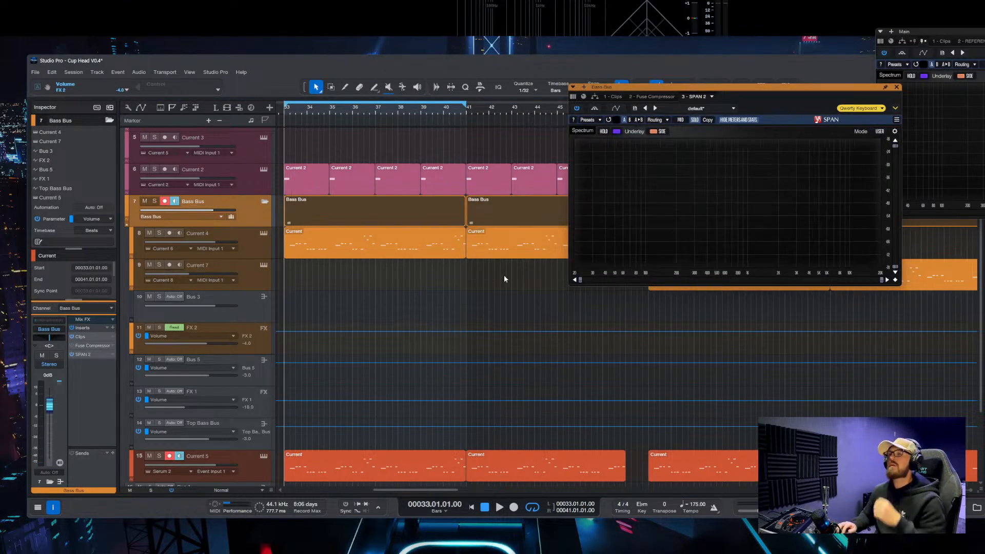
{"action": "key", "text": "space"}
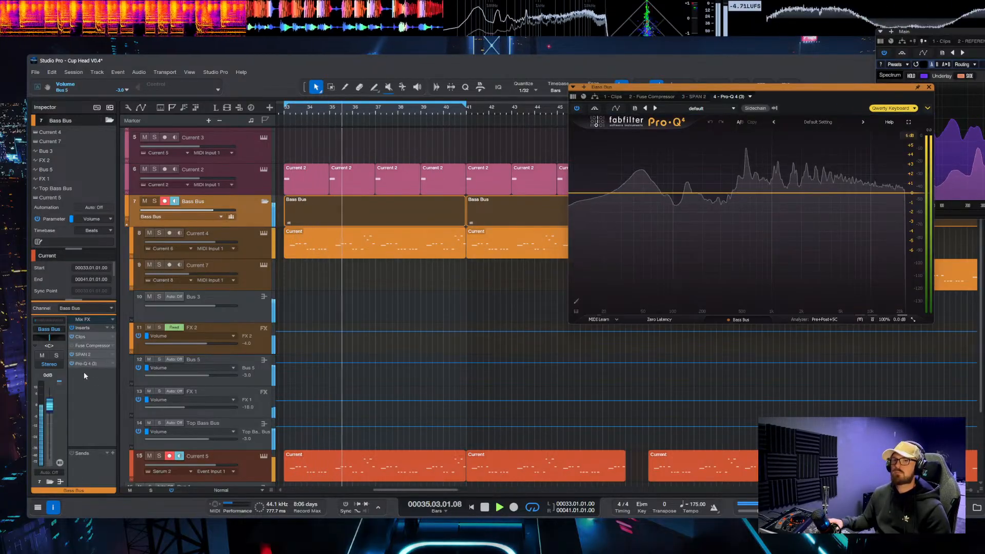
Step: Place Pro-Q 4 between Clips and Fuse Compressor on the Bass Bus and load the Bus HP & LP preset
{"action": "left_click_drag", "start_coordinate": [83, 364], "coordinate": [83, 345]}
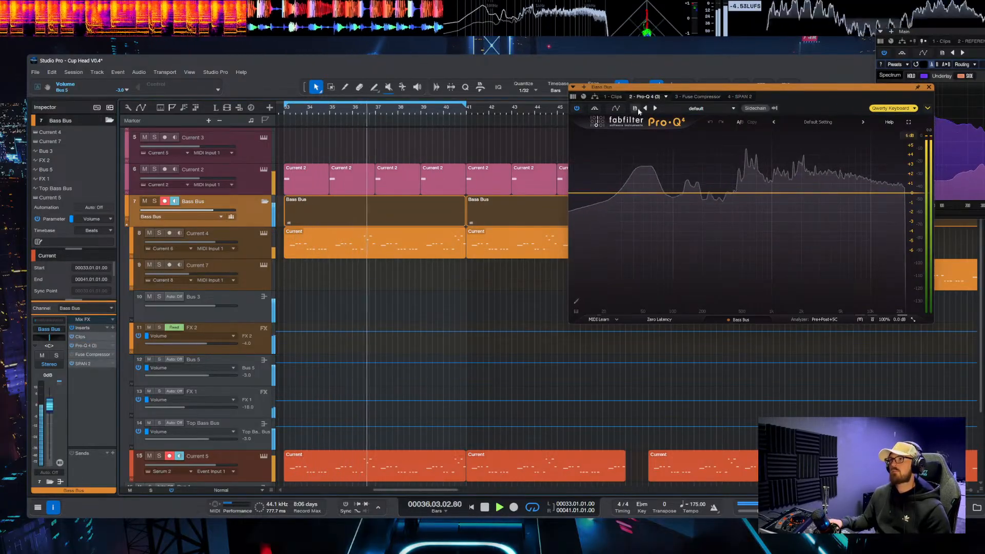
{"action": "left_click", "coordinate": [698, 108]}
{"action": "left_click", "coordinate": [696, 130]}
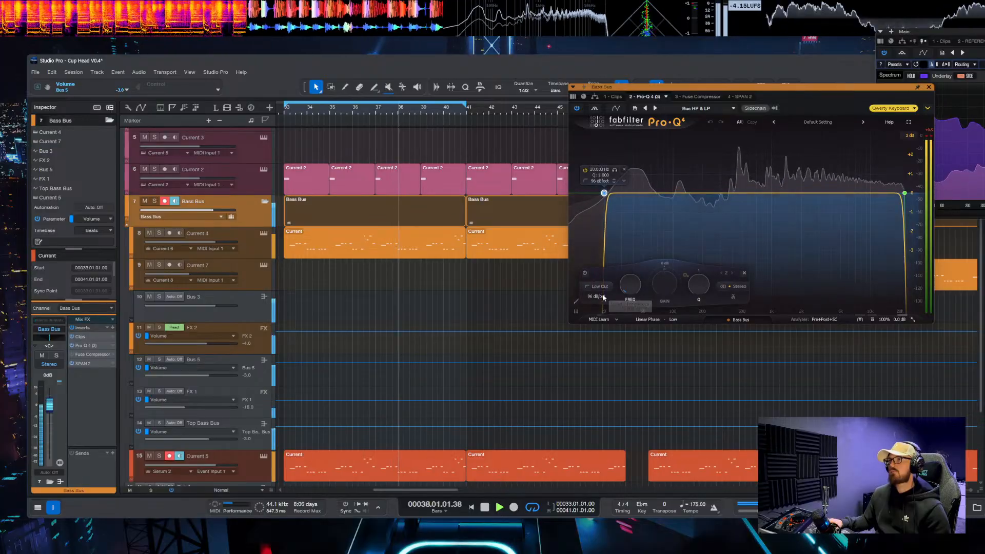
{"action": "left_click", "coordinate": [642, 196]}
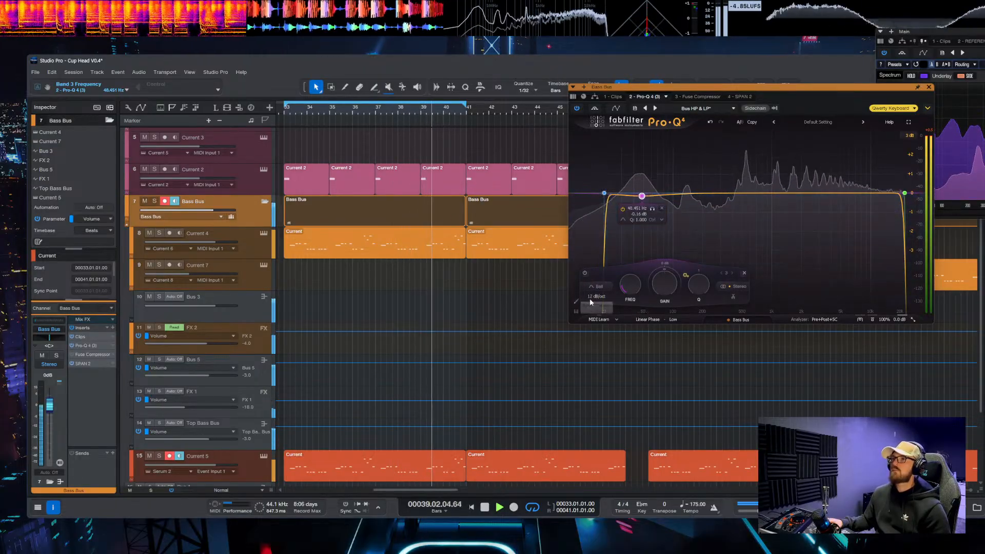
{"action": "left_click", "coordinate": [594, 286]}
{"action": "left_click", "coordinate": [599, 229]}
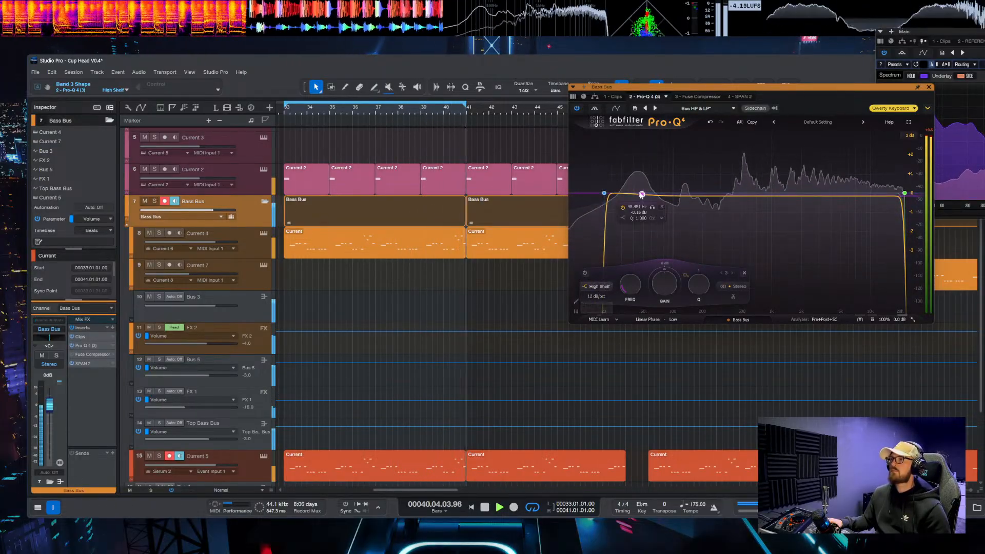
{"action": "left_click", "coordinate": [661, 207]}
Step: Add a low-cut band in the sub range of the Bass Bus Pro-Q 4 and set its stereo placement to Side
{"action": "left_click_drag", "start_coordinate": [627, 195], "coordinate": [622, 205]}
{"action": "left_click", "coordinate": [601, 286]}
{"action": "left_click", "coordinate": [602, 221]}
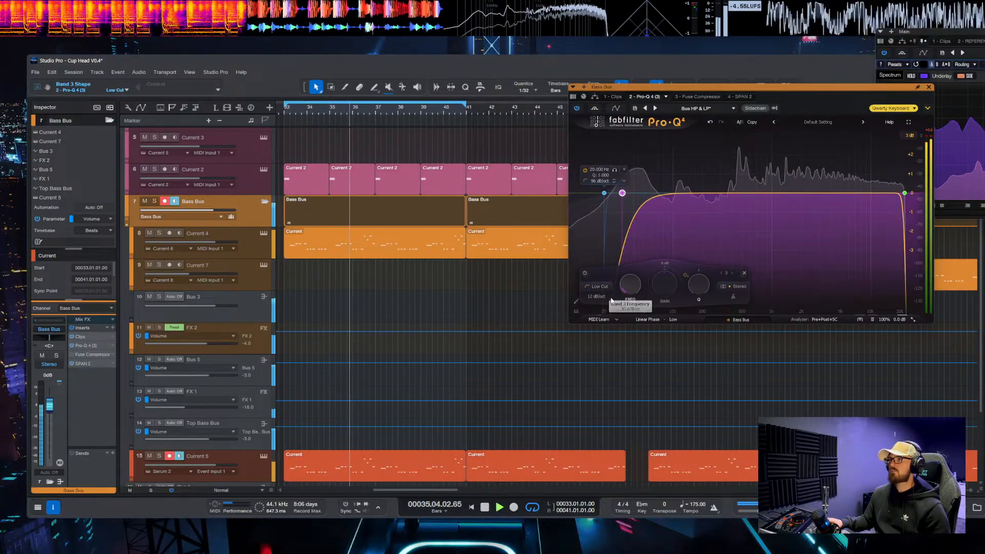
{"action": "left_click", "coordinate": [603, 297]}
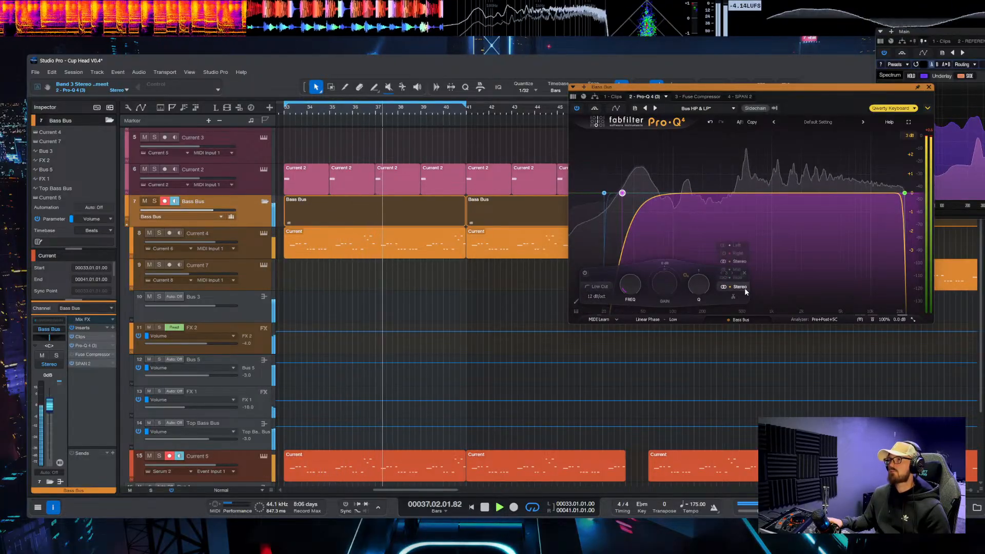
{"action": "left_click", "coordinate": [739, 287]}
{"action": "left_click", "coordinate": [737, 277]}
Step: Raise the side low cut to about 155 Hz and steepen its slope to 18 dB/oct
{"action": "left_click_drag", "start_coordinate": [621, 194], "coordinate": [671, 196]}
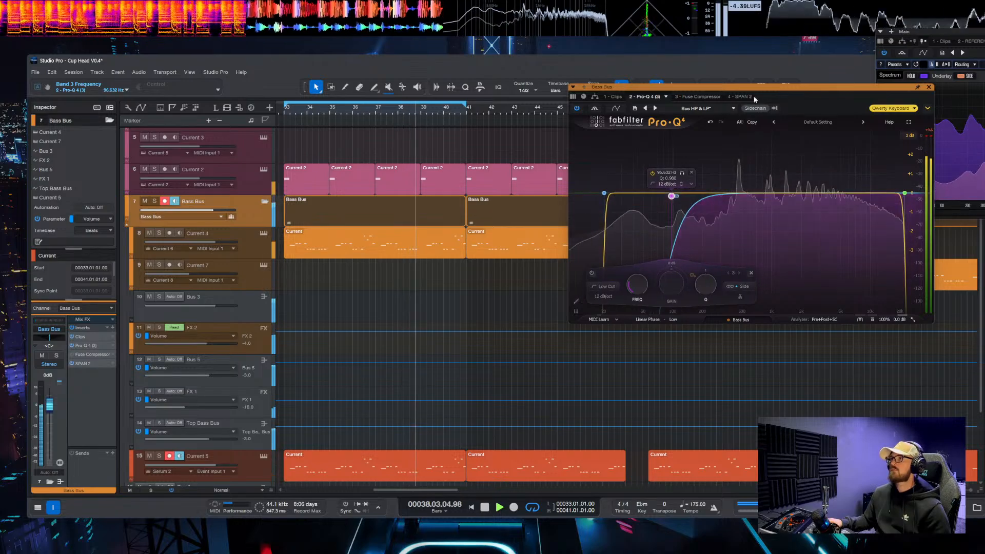
{"action": "left_click_drag", "start_coordinate": [751, 89], "coordinate": [587, 94]}
{"action": "left_click_drag", "start_coordinate": [510, 201], "coordinate": [530, 197]}
{"action": "scroll", "coordinate": [531, 197], "scroll_direction": "up", "scroll_amount": 1}
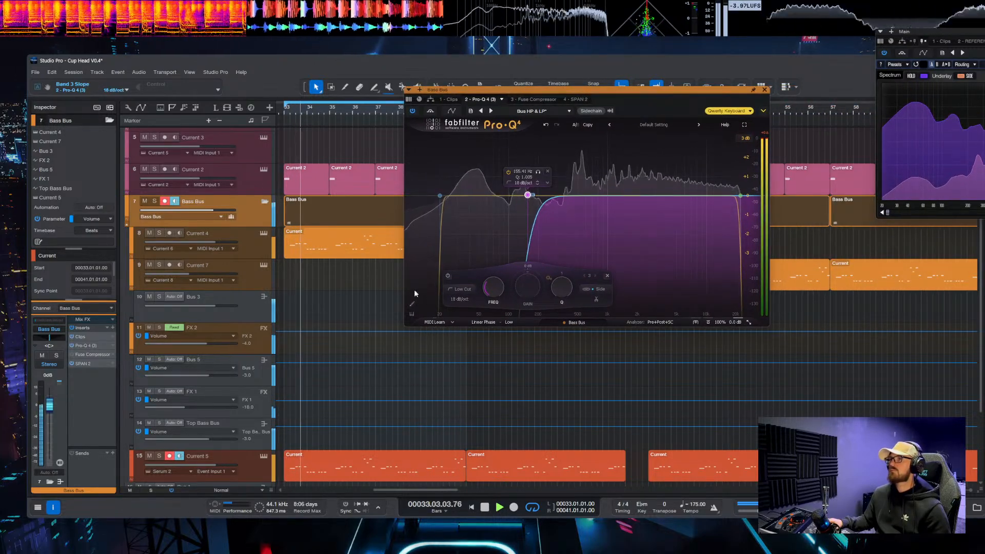
Step: Fine-tune the Current 5 track's volume during playback, close Pro-Q 4 and stop playback
{"action": "scroll", "coordinate": [237, 433], "scroll_direction": "down", "scroll_amount": 1}
{"action": "left_click", "coordinate": [237, 433]}
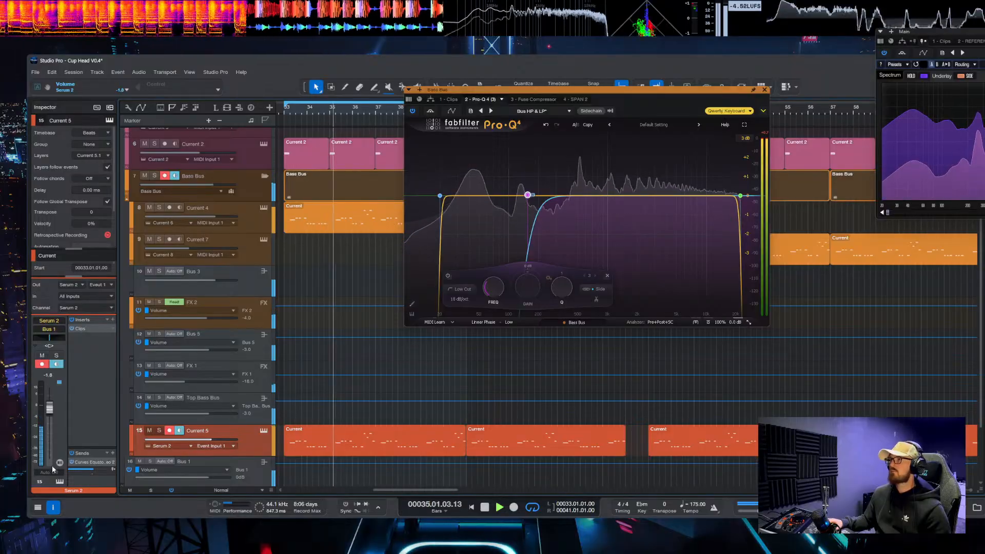
{"action": "left_click_drag", "start_coordinate": [50, 408], "coordinate": [56, 390]}
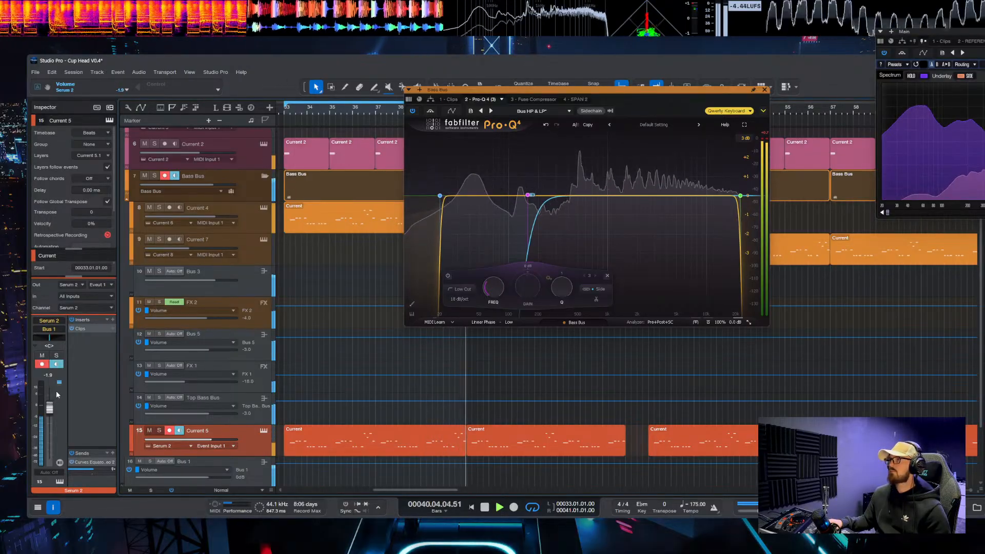
{"action": "left_click", "coordinate": [764, 90]}
{"action": "key", "text": "space"}
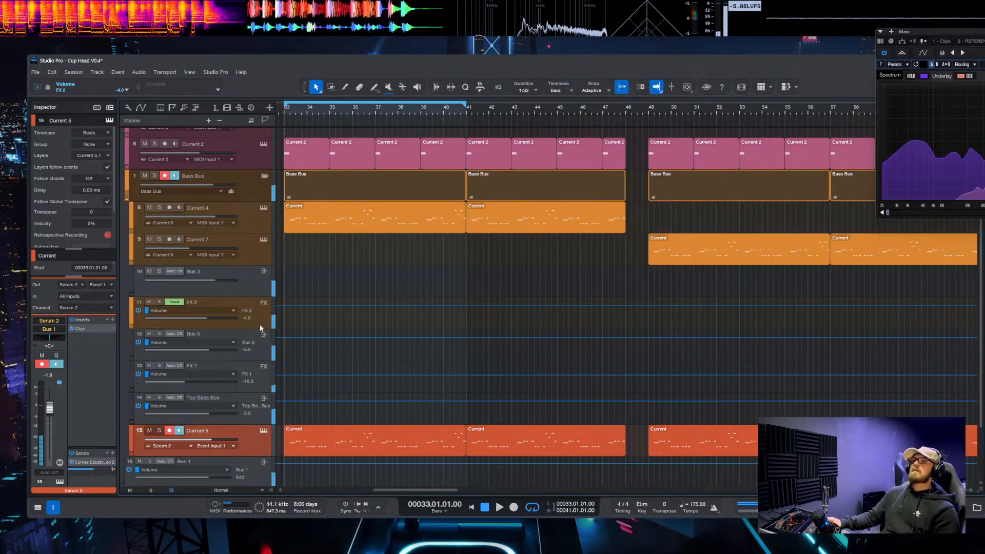
Step: Open the SPAN at the end of Bus 3's insert chain and close it again
{"action": "left_click", "coordinate": [317, 297]}
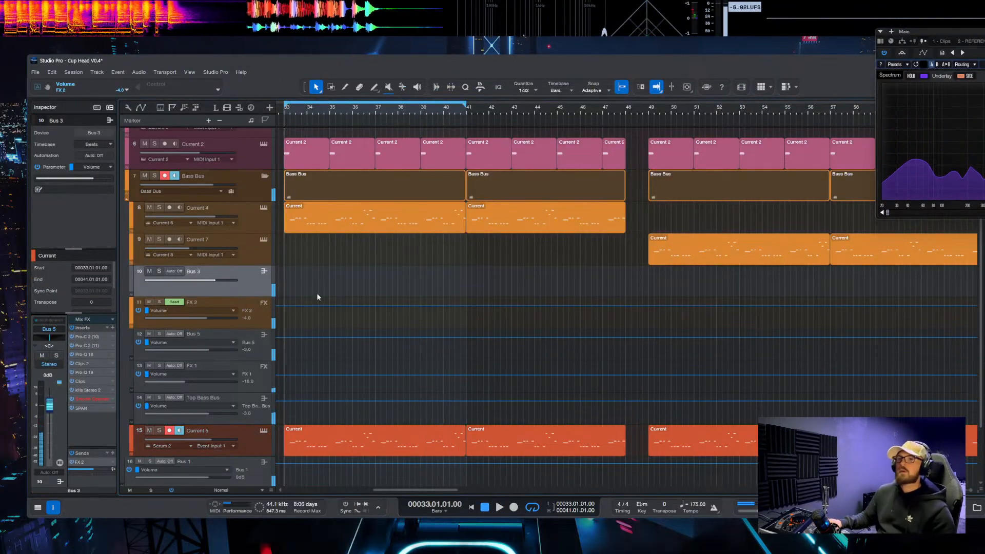
{"action": "left_click", "coordinate": [90, 410]}
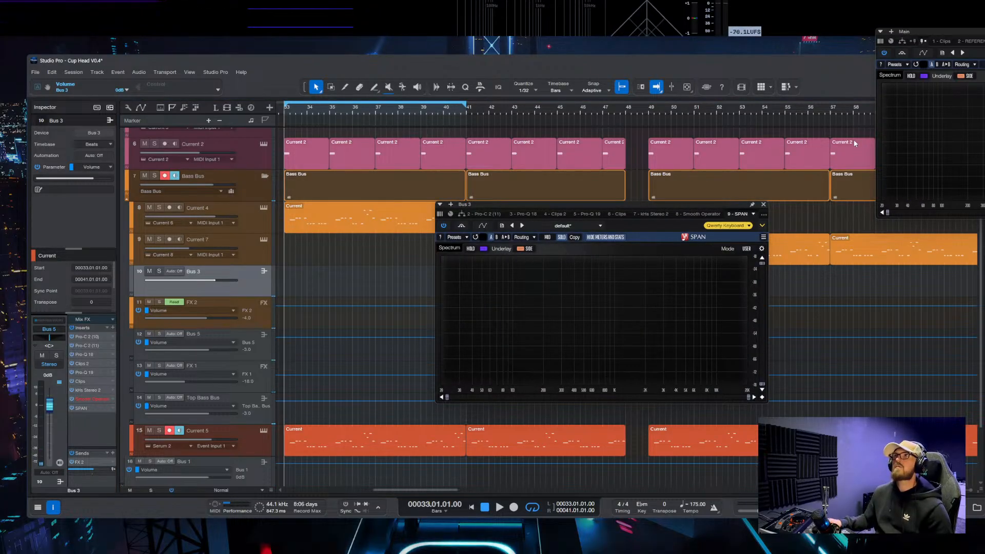
{"action": "left_click", "coordinate": [763, 204]}
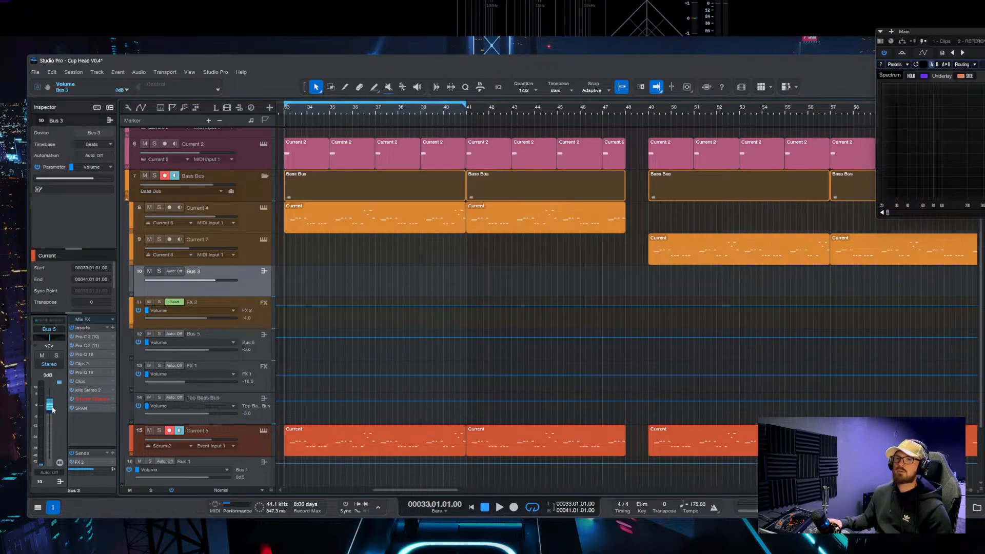
Step: Lower the Current 4 track's volume by a few decibels while playing from bar 33
{"action": "scroll", "coordinate": [386, 325], "scroll_direction": "left", "scroll_amount": 3}
{"action": "left_click", "coordinate": [254, 232]}
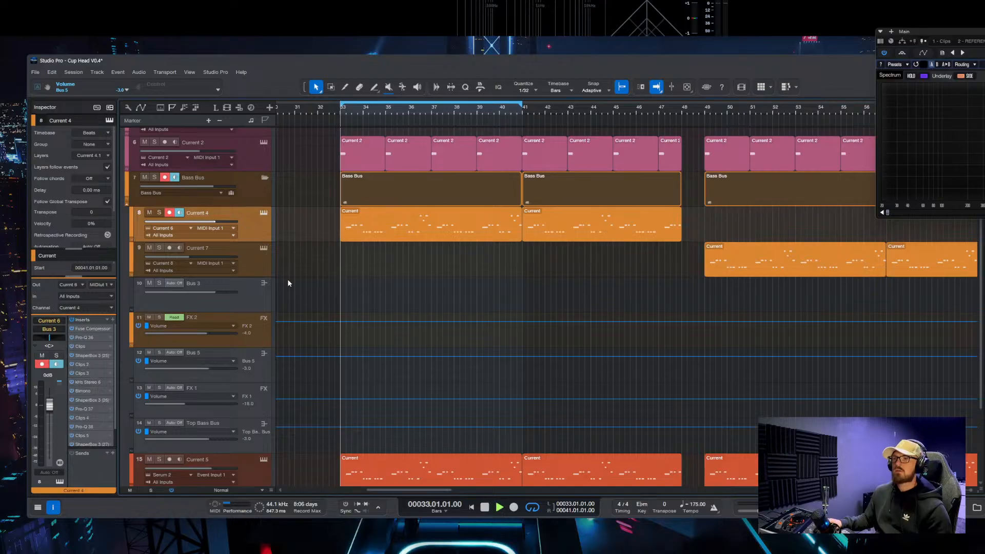
{"action": "key", "text": "space"}
{"action": "scroll", "coordinate": [77, 427], "scroll_direction": "down", "scroll_amount": 2}
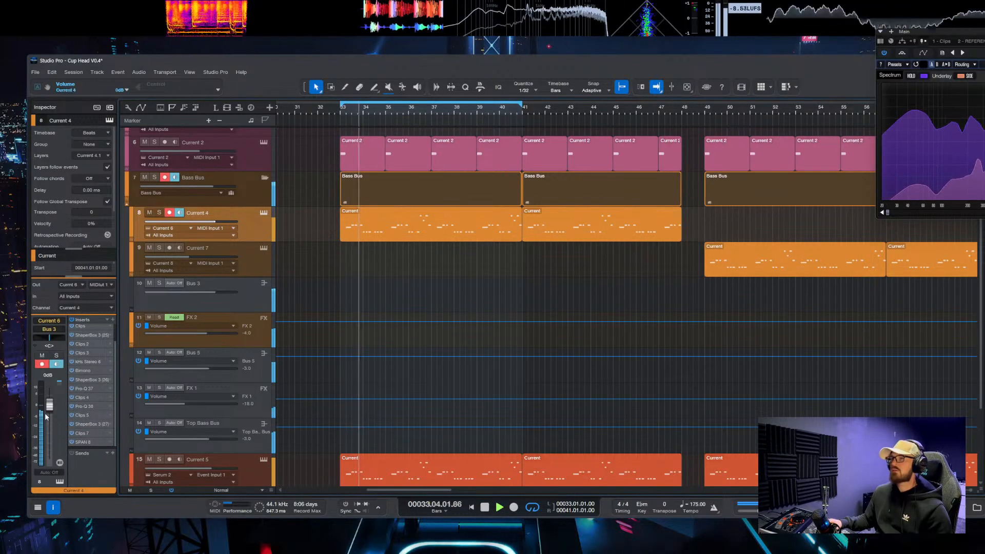
{"action": "left_click_drag", "start_coordinate": [49, 406], "coordinate": [53, 410]}
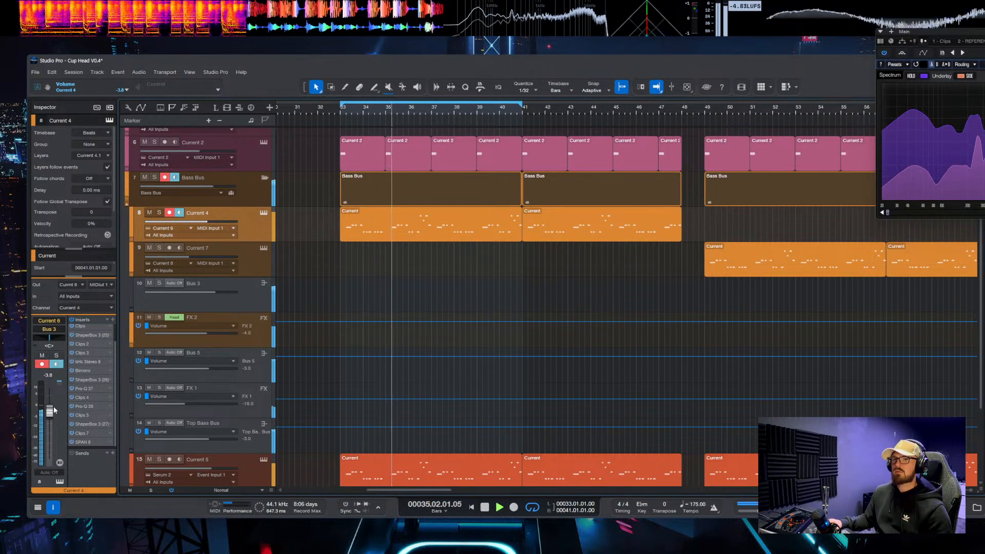
{"action": "key", "text": "space"}
Step: Solo Bus 3, play the loop from bar 33 and lower the bus volume to about -1.7 dB
{"action": "left_click", "coordinate": [195, 304]}
{"action": "left_click", "coordinate": [158, 283]}
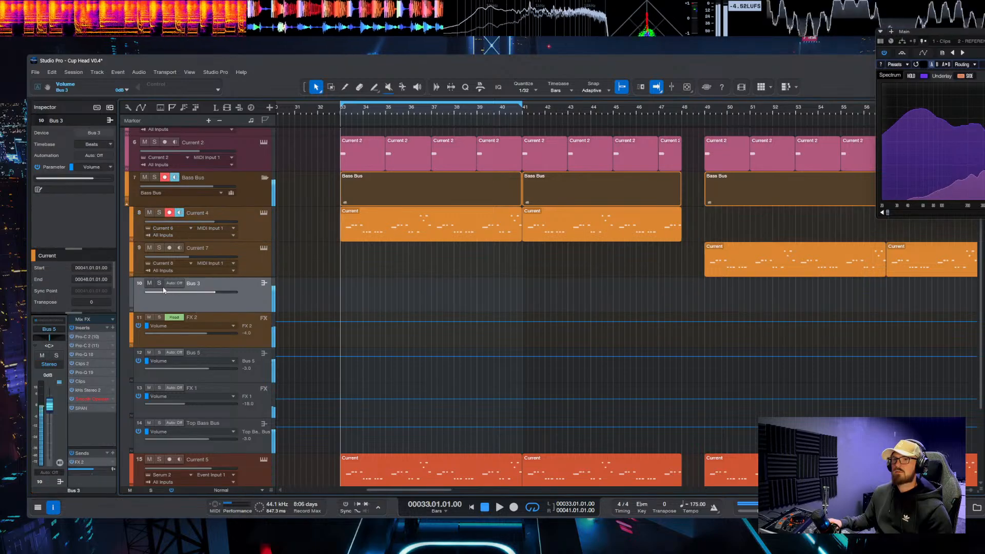
{"action": "key", "text": "space"}
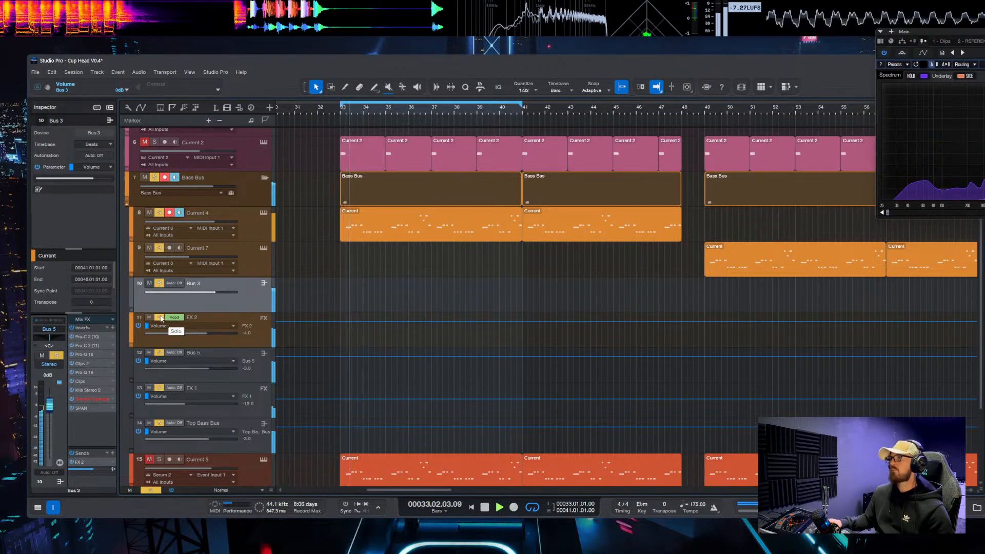
Step: Inspect Clips and Clips 2 on Bus 3, and bypass the bus's inserts ahead of SPAN
{"action": "left_click", "coordinate": [88, 381]}
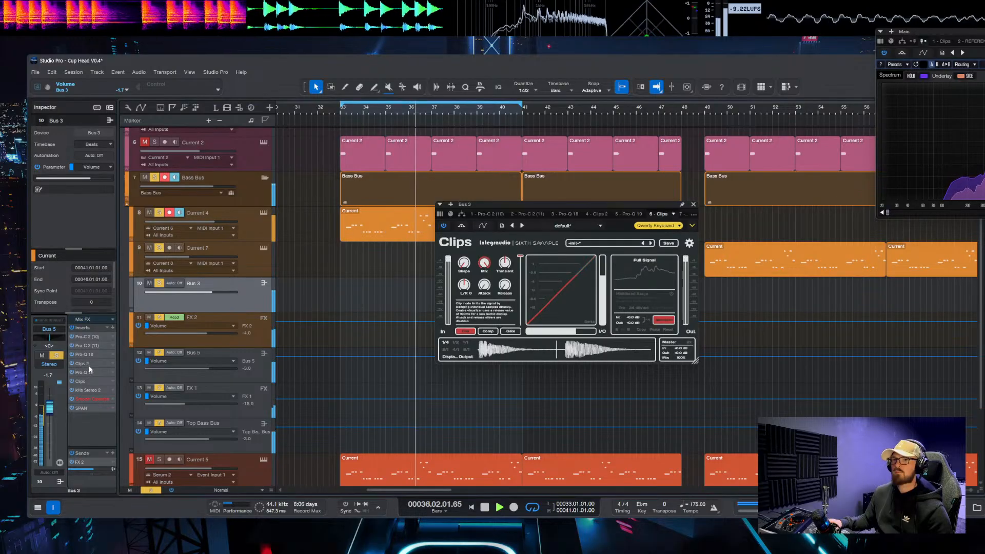
{"action": "left_click", "coordinate": [88, 364]}
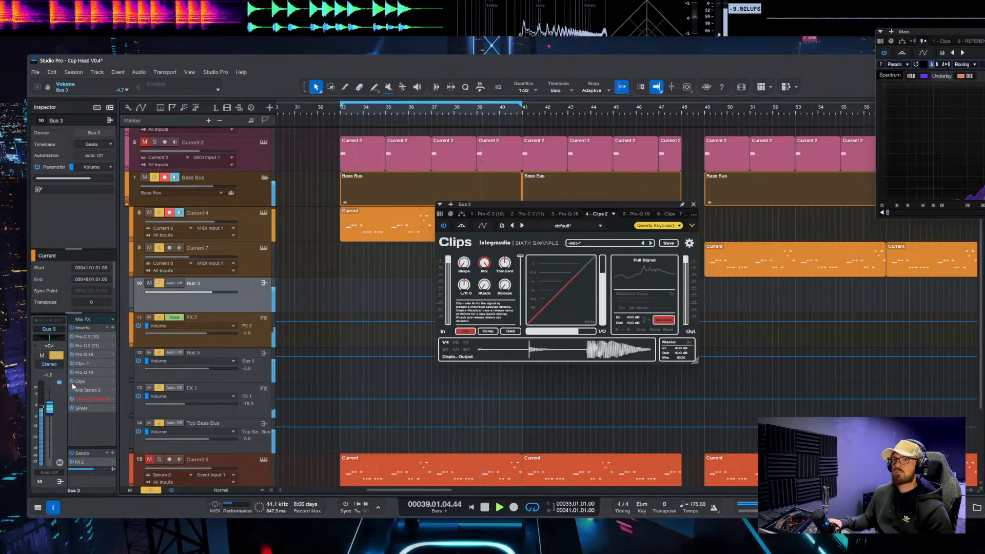
{"action": "left_click", "coordinate": [72, 364]}
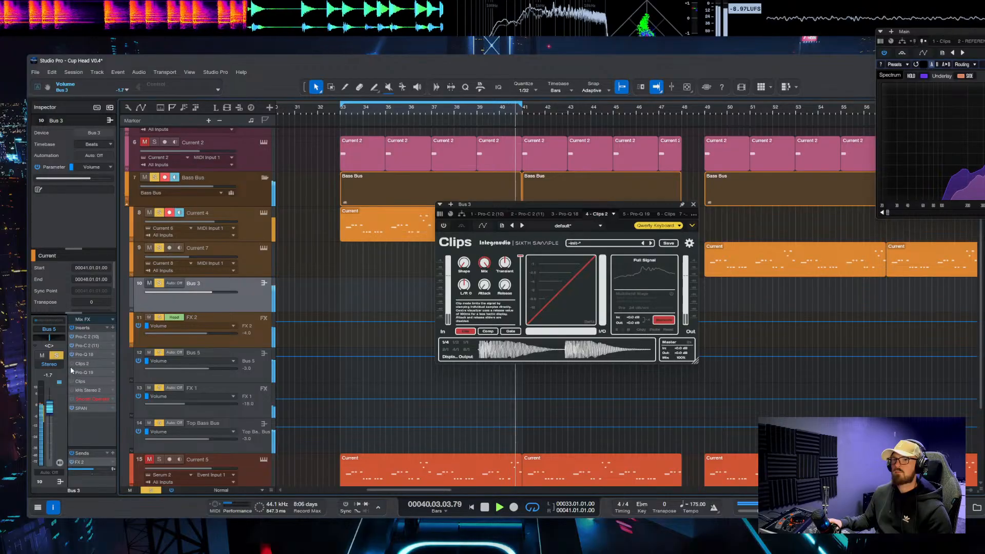
{"action": "left_click", "coordinate": [72, 353]}
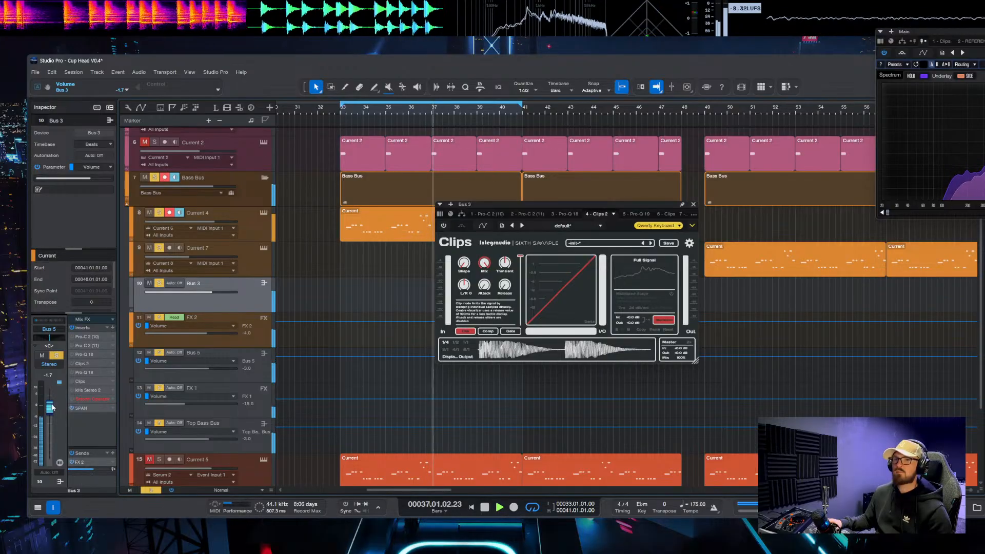
Step: Raise Bus 5's volume to 0 dB and pull the Top Bass Bus down to about -8.6 dB
{"action": "left_click", "coordinate": [249, 365]}
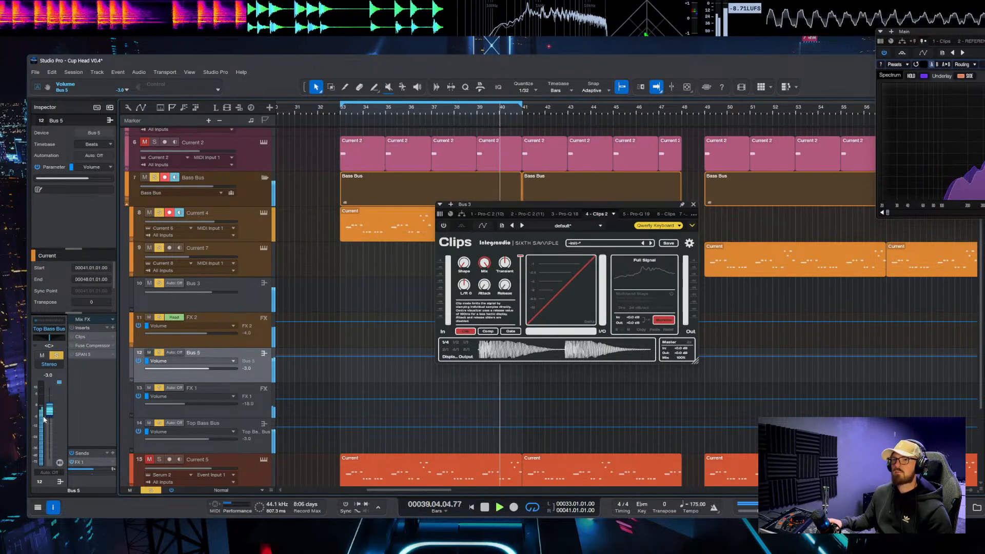
{"action": "left_click_drag", "start_coordinate": [49, 409], "coordinate": [51, 405]}
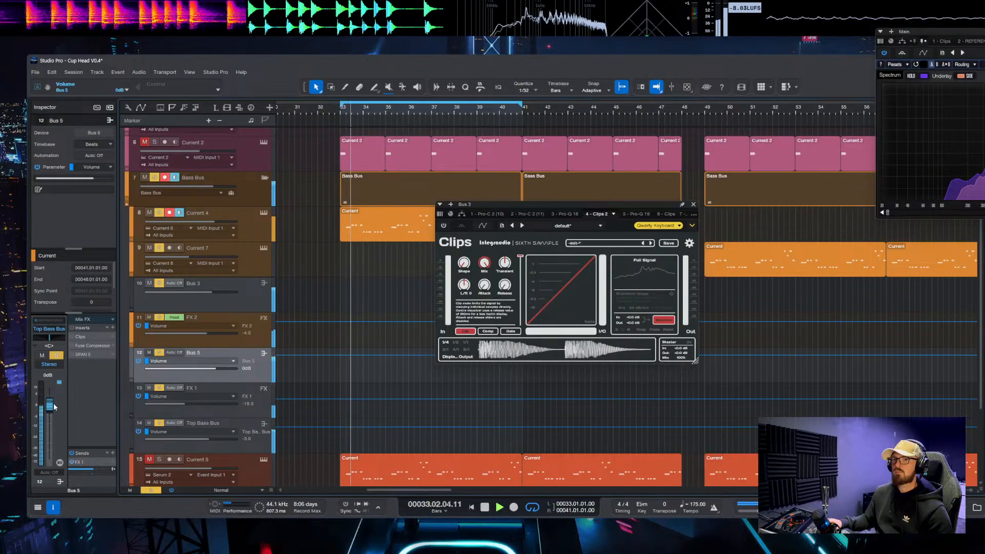
{"action": "left_click", "coordinate": [247, 436]}
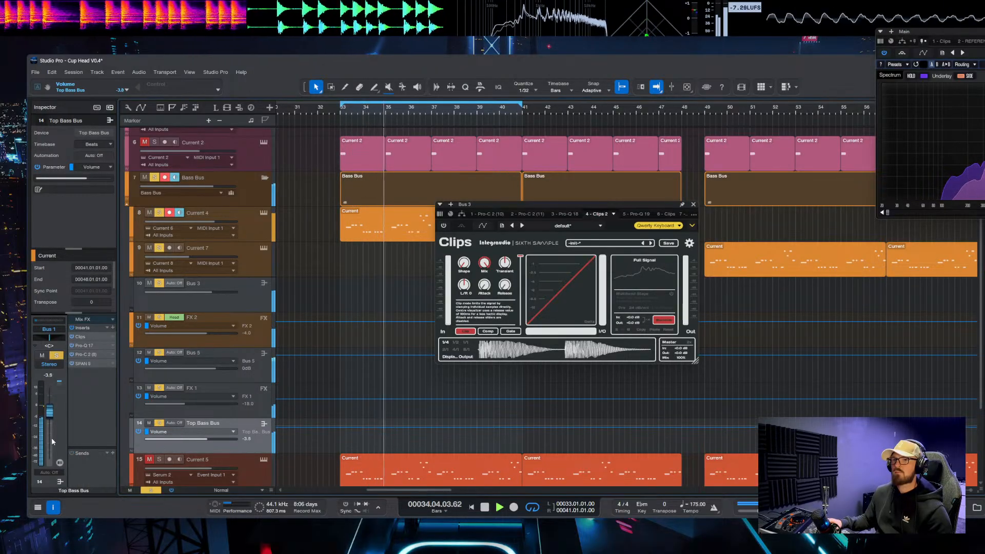
{"action": "left_click_drag", "start_coordinate": [53, 441], "coordinate": [55, 475]}
{"action": "left_click_drag", "start_coordinate": [50, 421], "coordinate": [52, 519]}
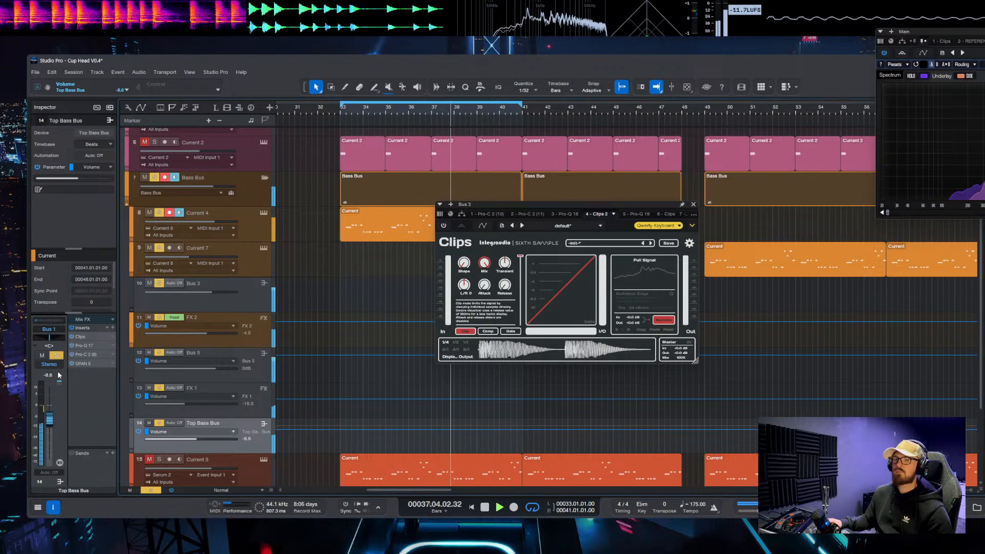
Step: Bypass the Top Bass Bus's inserts ahead of SPAN, raise its volume to about -3.3 dB and clear the active solos
{"action": "left_click", "coordinate": [80, 338]}
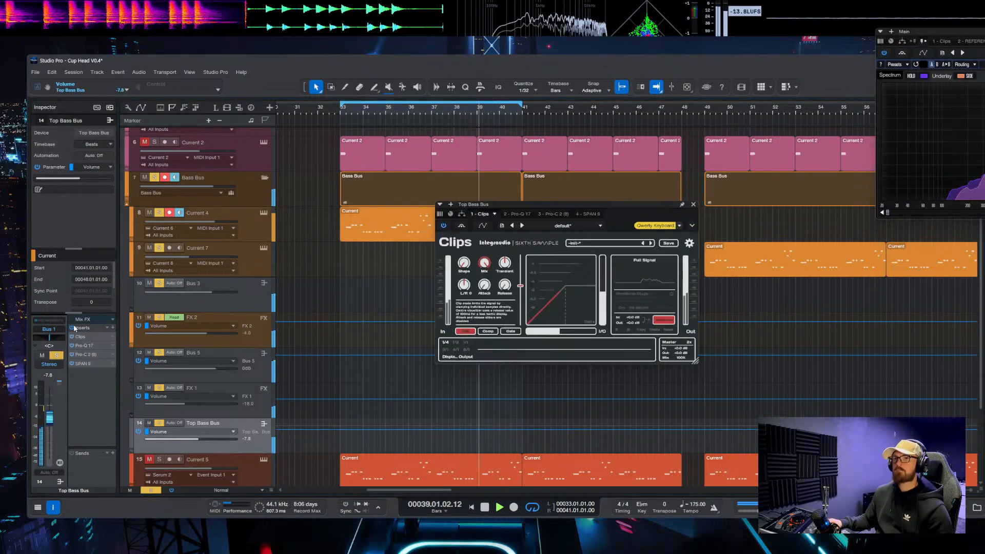
{"action": "left_click_drag", "start_coordinate": [54, 429], "coordinate": [50, 405]}
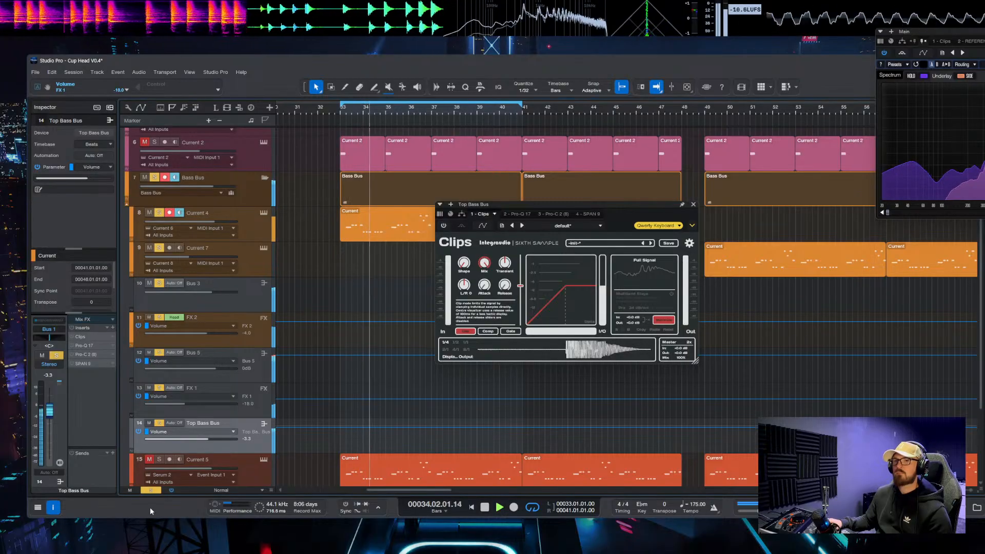
{"action": "left_click", "coordinate": [150, 490]}
Step: Raise the Top Bass Bus volume to 0 dB with the full mix playing and close its Clips window
{"action": "left_click_drag", "start_coordinate": [52, 409], "coordinate": [54, 390]}
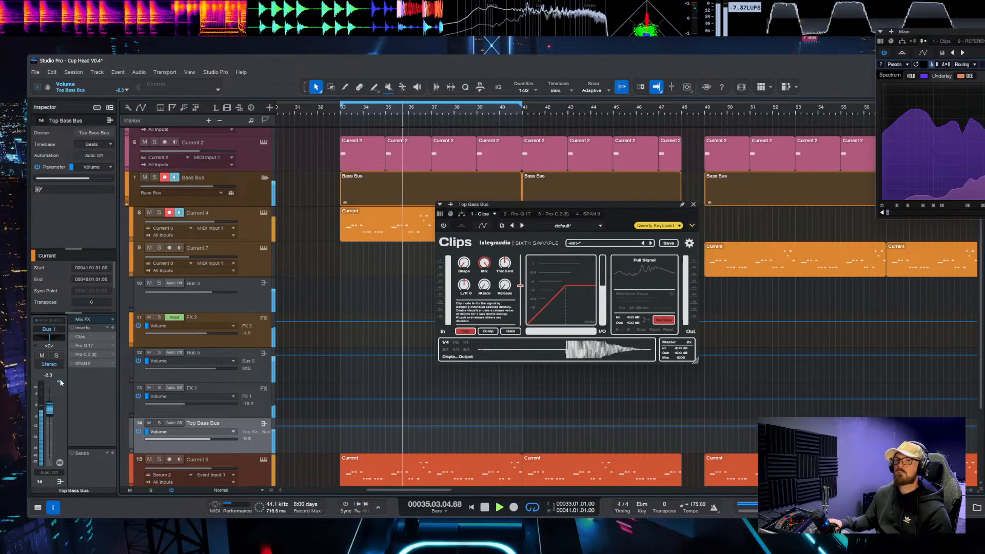
{"action": "left_click_drag", "start_coordinate": [79, 331], "coordinate": [81, 302]}
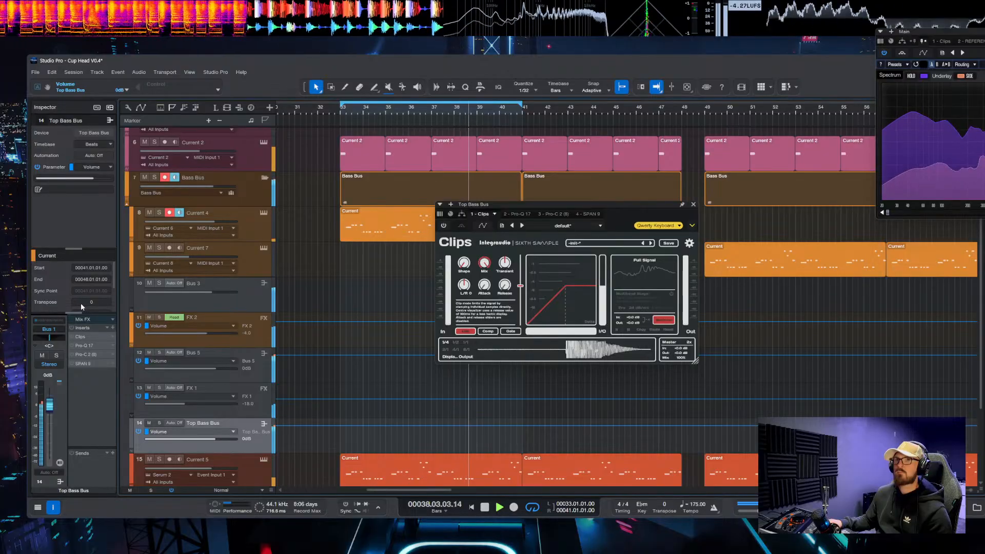
{"action": "left_click", "coordinate": [694, 205]}
Step: Set the FX 1 channel's volume to about -11.8 dB and open its Clips 2 insert
{"action": "scroll", "coordinate": [318, 365], "scroll_direction": "up", "scroll_amount": 2}
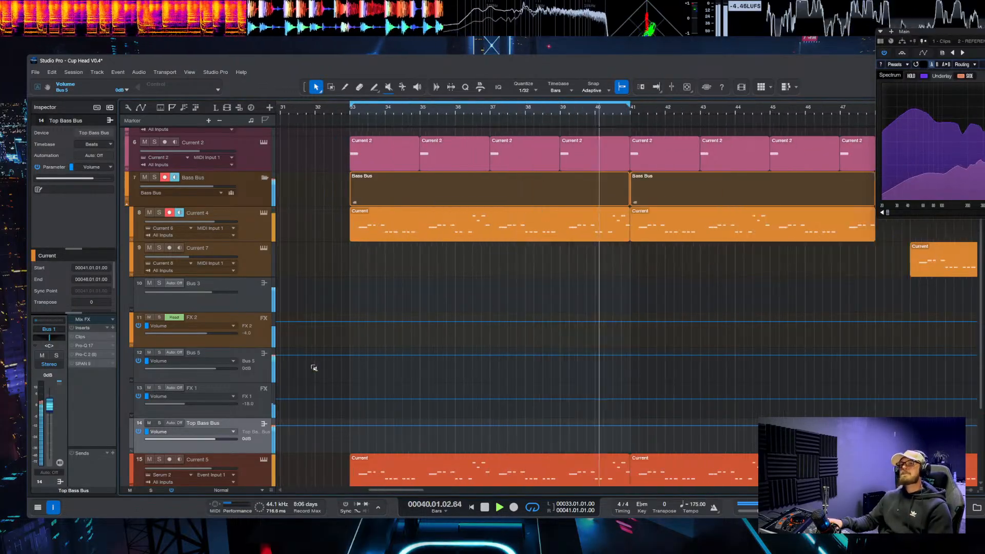
{"action": "left_click", "coordinate": [240, 415]}
{"action": "mouse_move", "coordinate": [52, 428]}
{"action": "left_mouse_down"}
{"action": "mouse_move", "coordinate": [53, 413]}
{"action": "mouse_move", "coordinate": [49, 426]}
{"action": "left_mouse_up"}
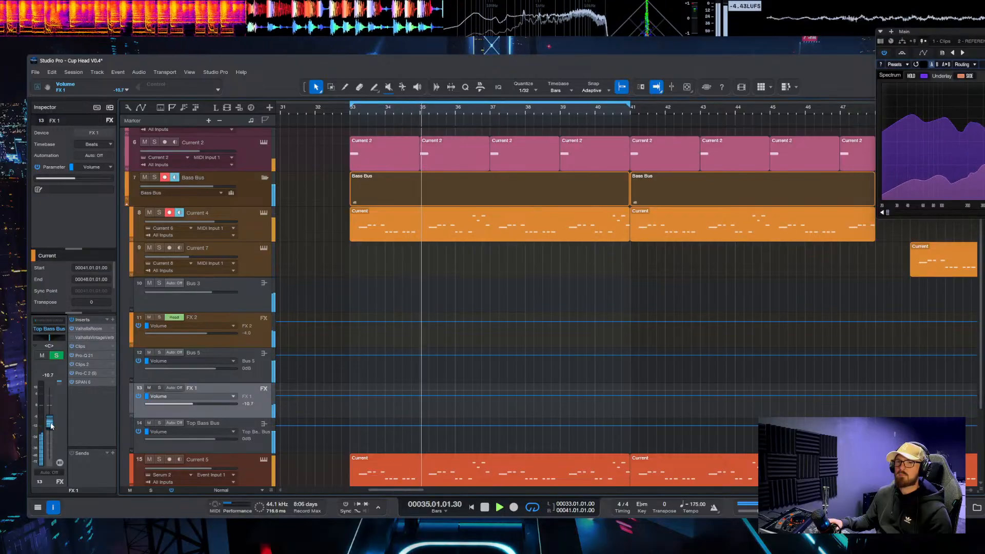
{"action": "left_click", "coordinate": [81, 364]}
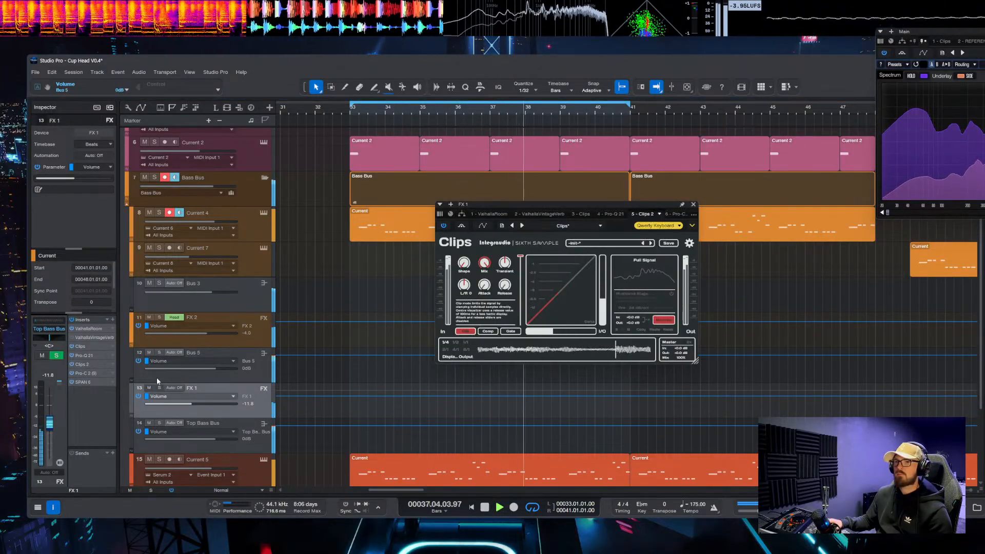
Step: In Current 4's synth, move Curve 7's tail point earlier and down to zero, and reset the track volume to 0 dB
{"action": "left_click", "coordinate": [264, 214]}
{"action": "left_click", "coordinate": [264, 212]}
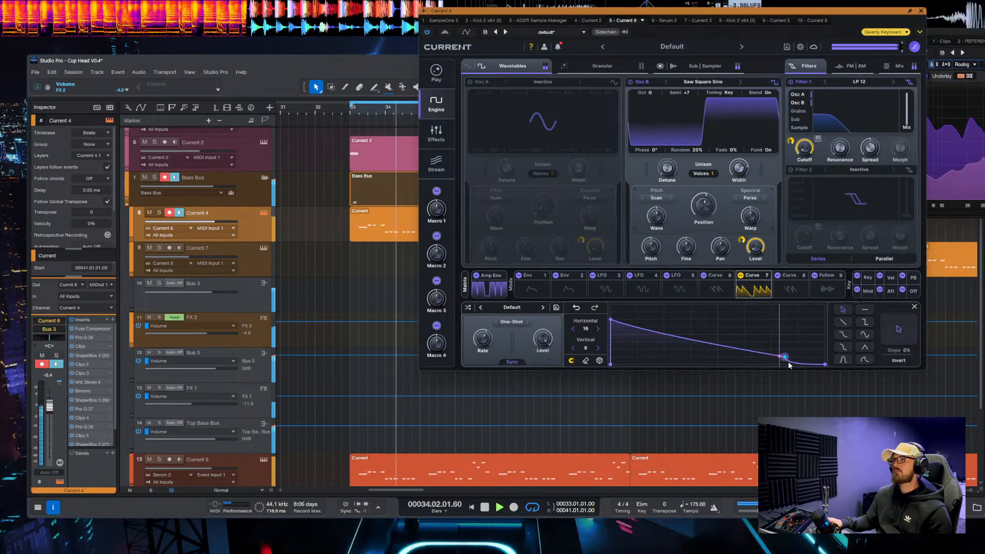
{"action": "left_click_drag", "start_coordinate": [784, 357], "coordinate": [771, 357]}
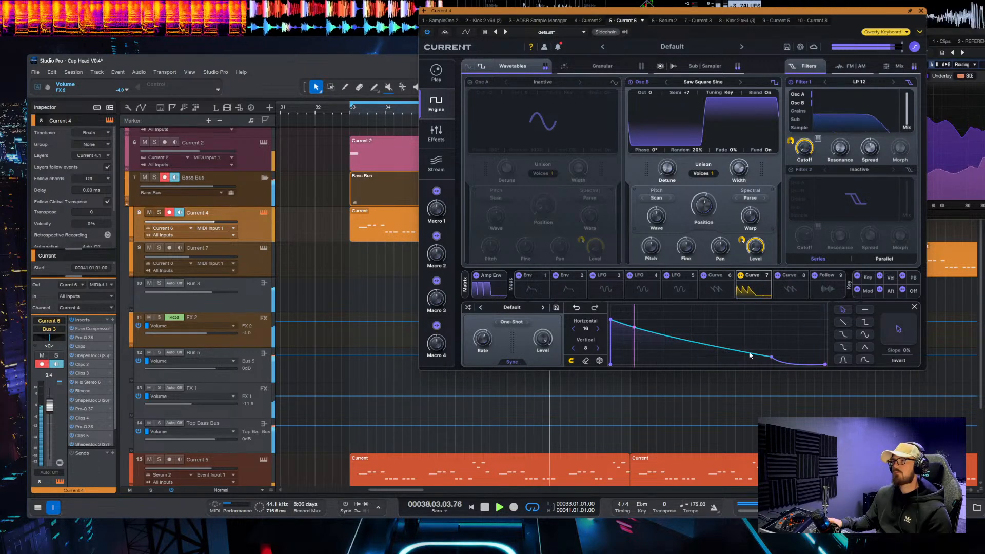
{"action": "left_click_drag", "start_coordinate": [771, 357], "coordinate": [758, 357]}
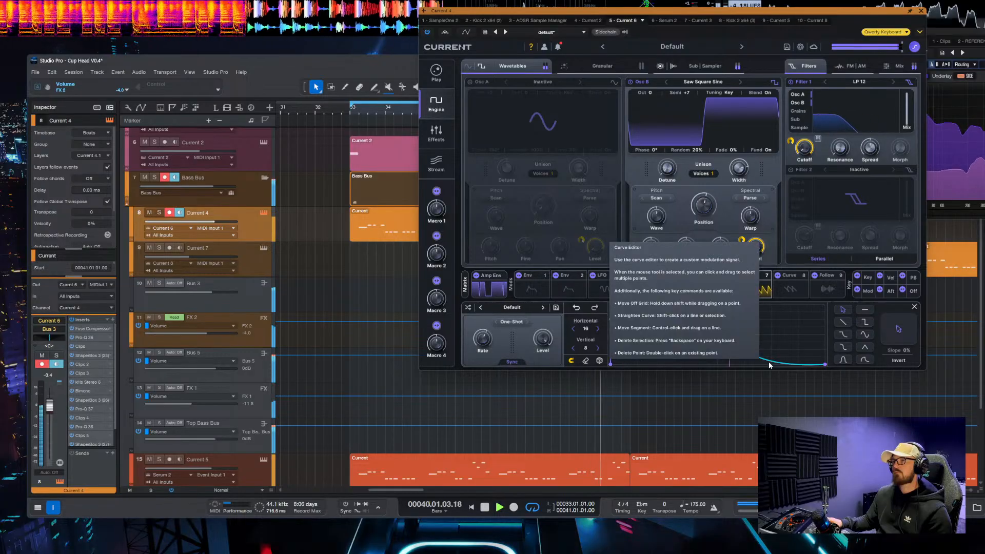
{"action": "left_click", "coordinate": [50, 406], "text": "ctrl"}
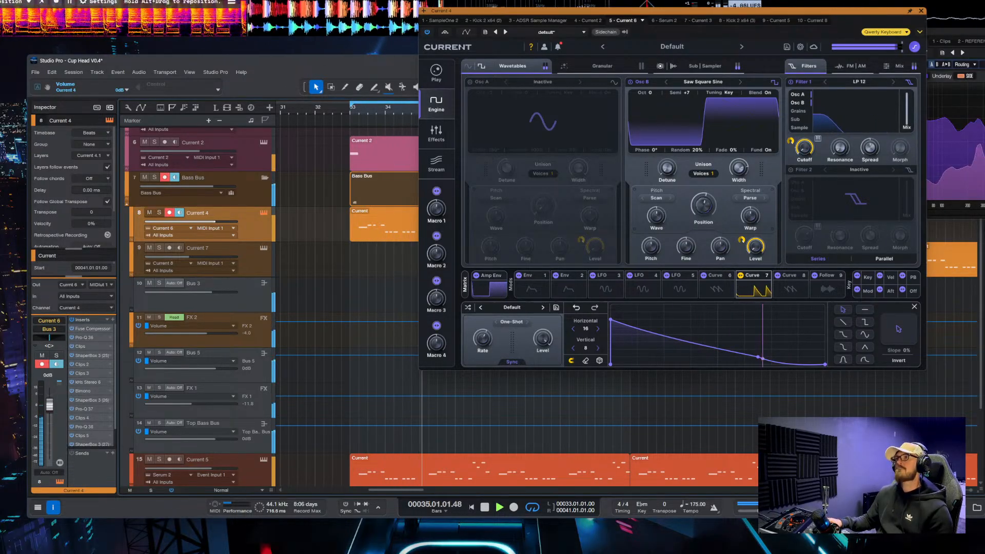
{"action": "left_click_drag", "start_coordinate": [758, 357], "coordinate": [758, 364]}
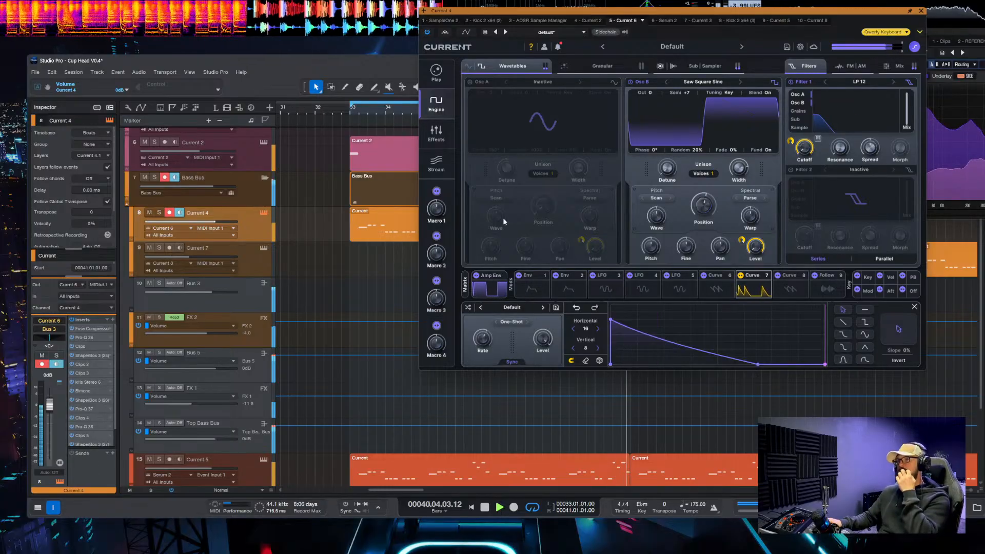
{"action": "key", "text": "space"}
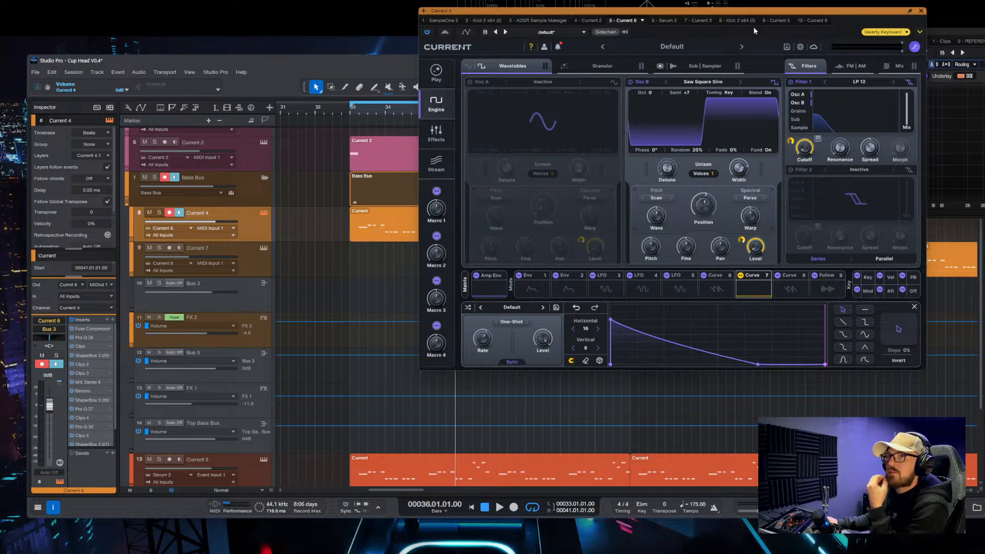
Step: Use Compare to bring back the synth's stored state, play briefly, then close the synth and Clips windows
{"action": "left_click_drag", "start_coordinate": [0, 126], "coordinate": [0, 105]}
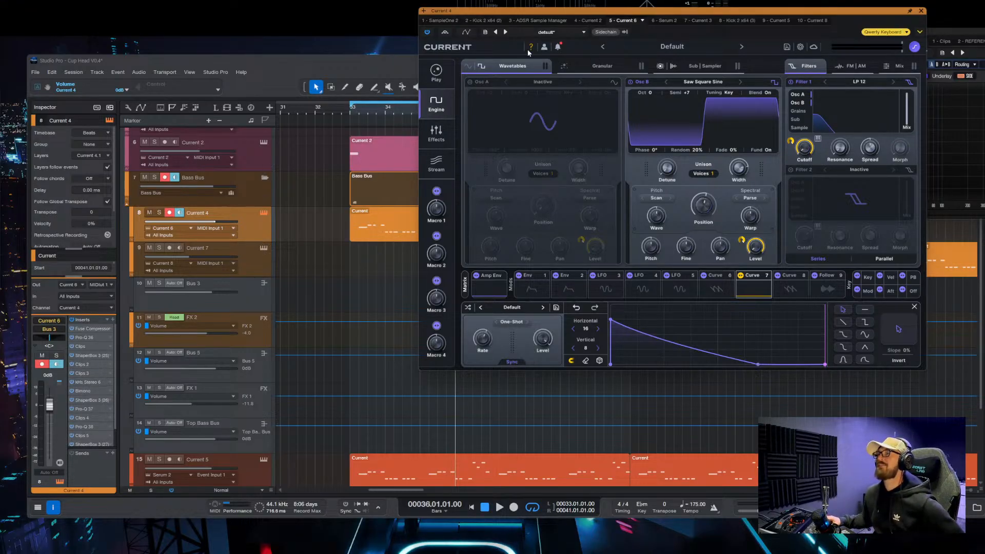
{"action": "left_click", "coordinate": [921, 32]}
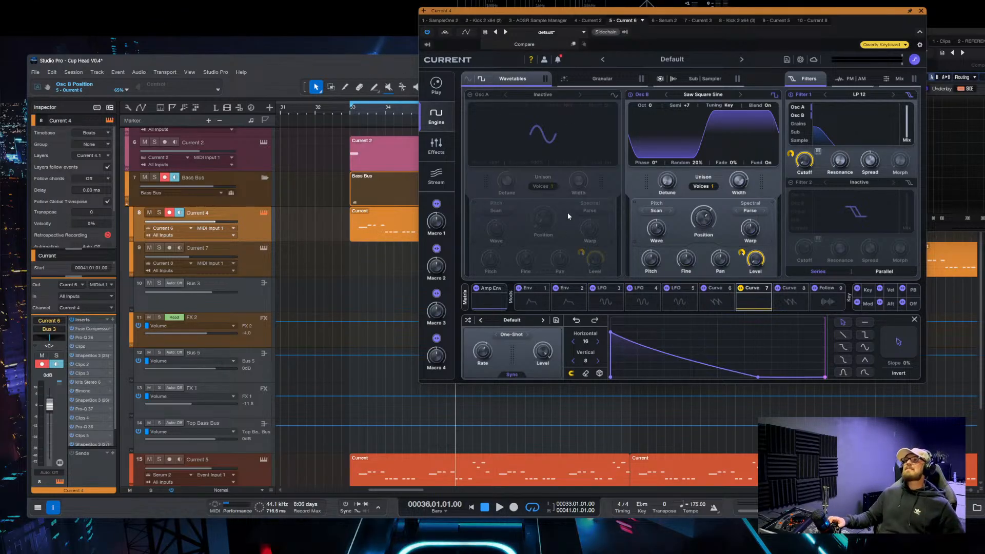
{"action": "left_click", "coordinate": [529, 47]}
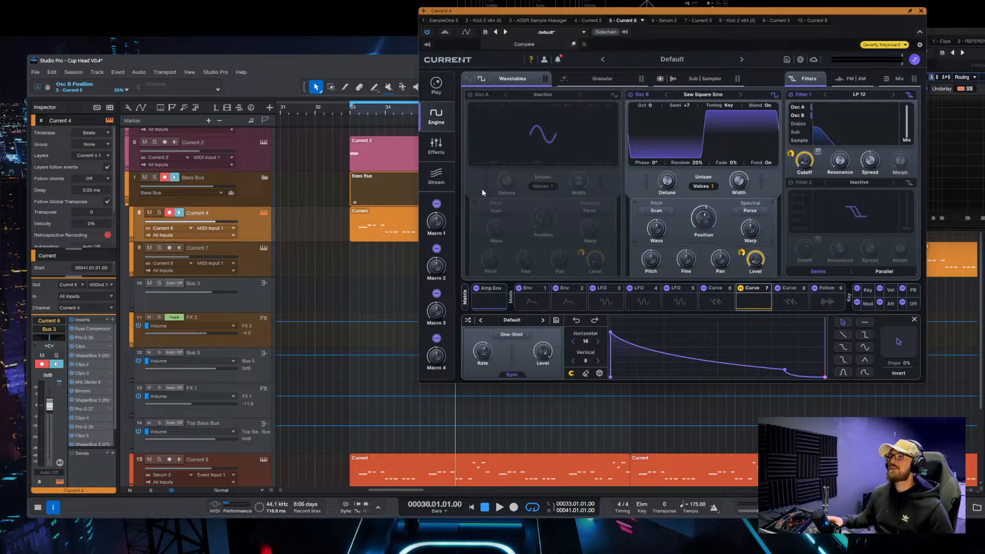
{"action": "key", "text": "space"}
{"action": "left_click", "coordinate": [920, 11]}
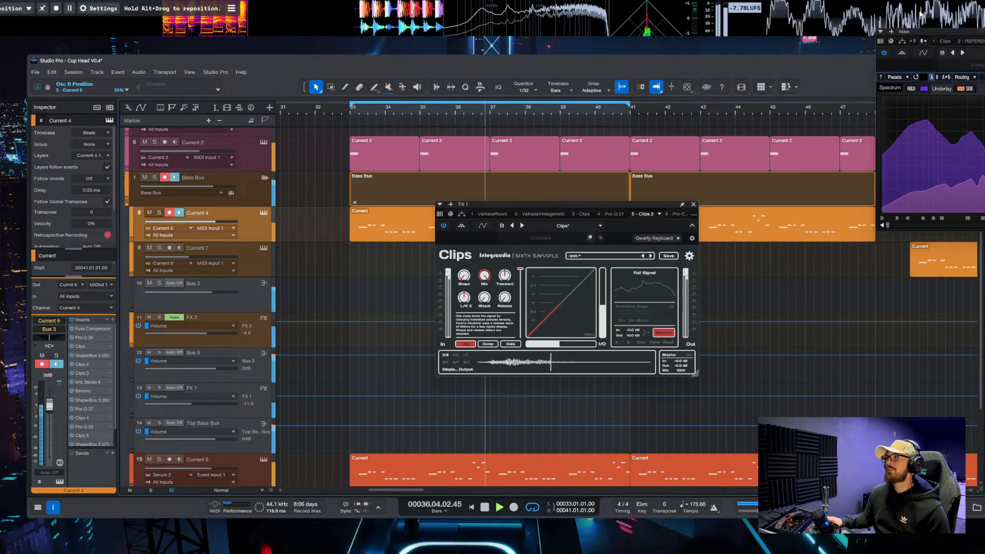
{"action": "left_click", "coordinate": [693, 204]}
{"action": "key", "text": "space"}
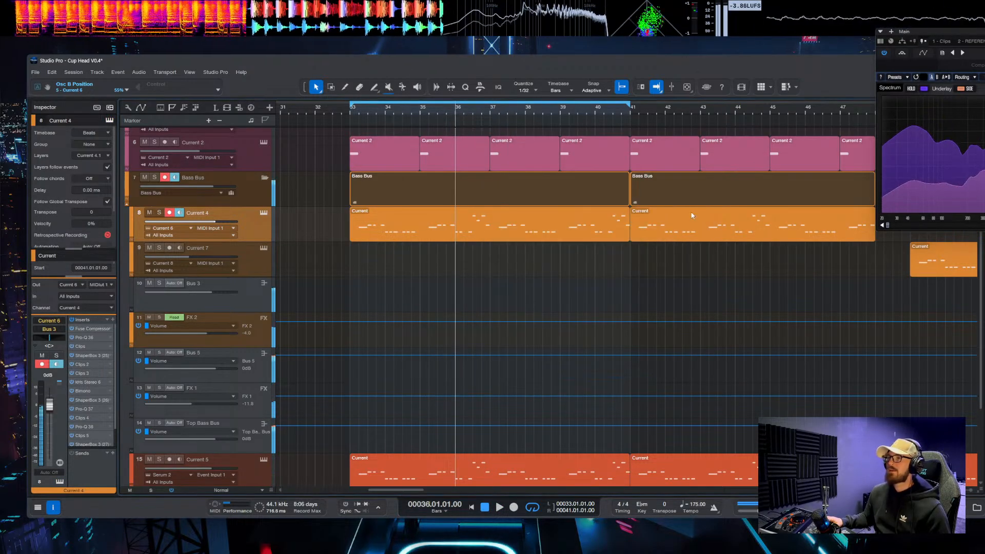
Step: Try Bus 3 at about -5 dB during playback, stop and set its volume to 0 dB
{"action": "key", "text": "shift+w"}
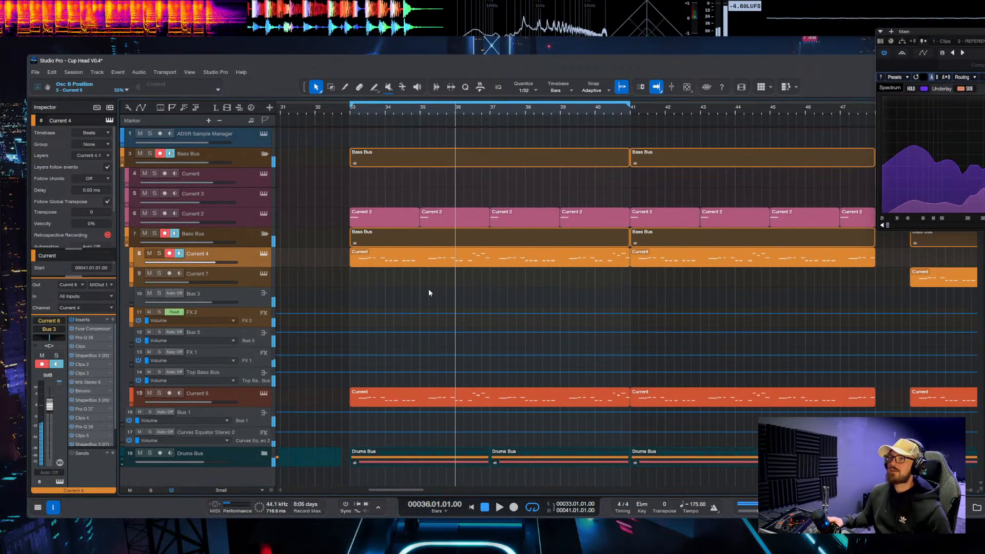
{"action": "left_click", "coordinate": [261, 303]}
{"action": "key", "text": "shift+w"}
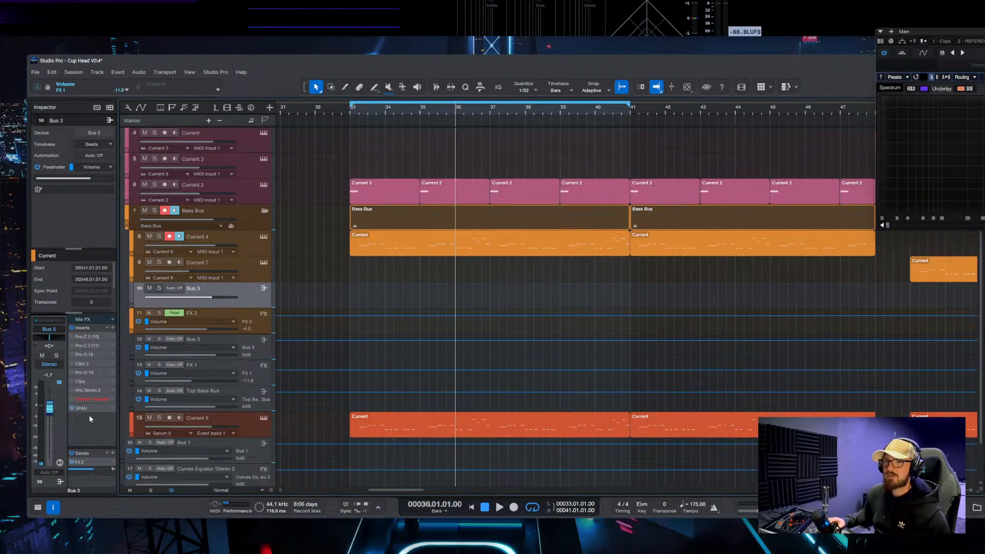
{"action": "left_click_drag", "start_coordinate": [43, 493], "coordinate": [34, 522]}
{"action": "key", "text": "space"}
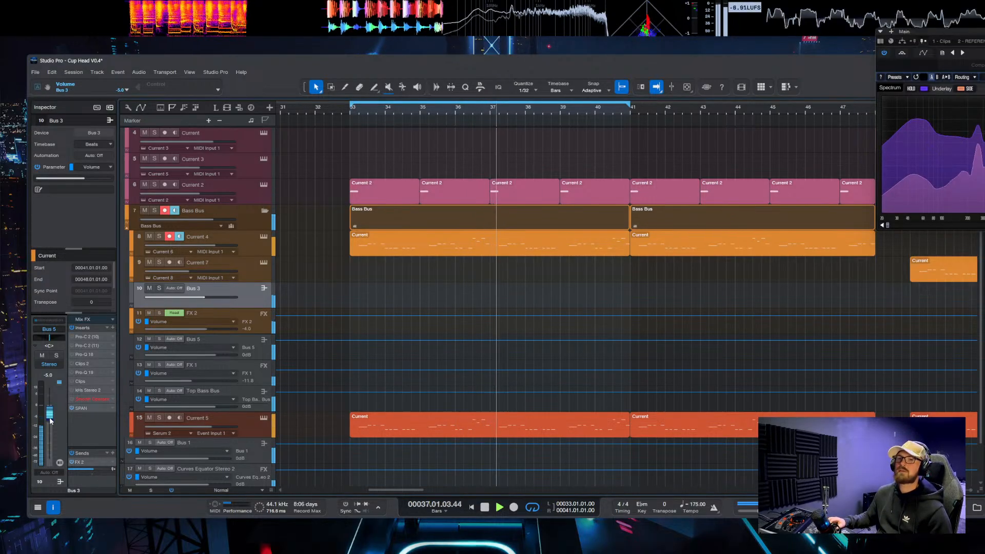
{"action": "left_click_drag", "start_coordinate": [50, 413], "coordinate": [50, 313]}
{"action": "key", "text": "space"}
{"action": "left_click_drag", "start_coordinate": [49, 408], "coordinate": [49, 404]}
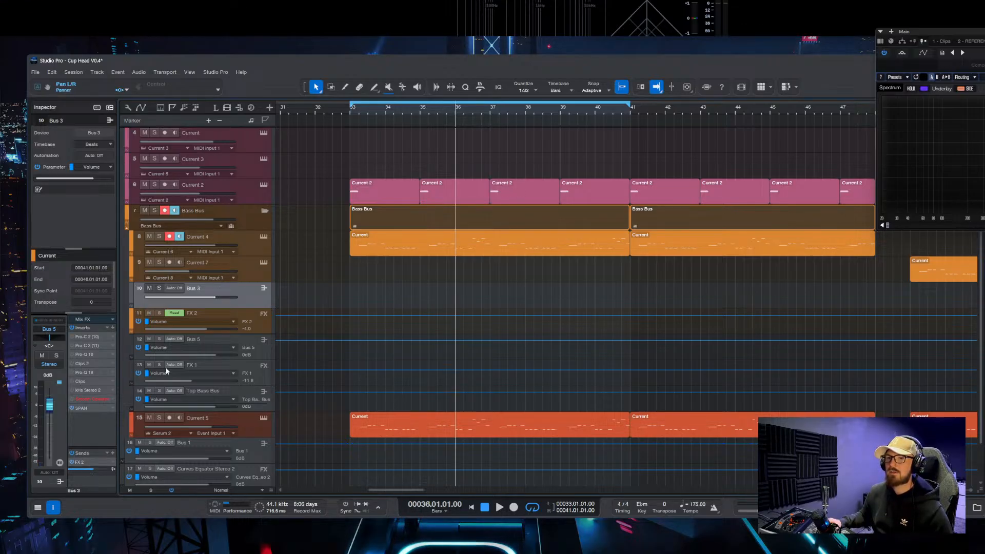
Step: Open the Clips insert on the Top Bass Bus, turn its Maximize option off and audition it during loop playback
{"action": "left_click", "coordinate": [253, 352]}
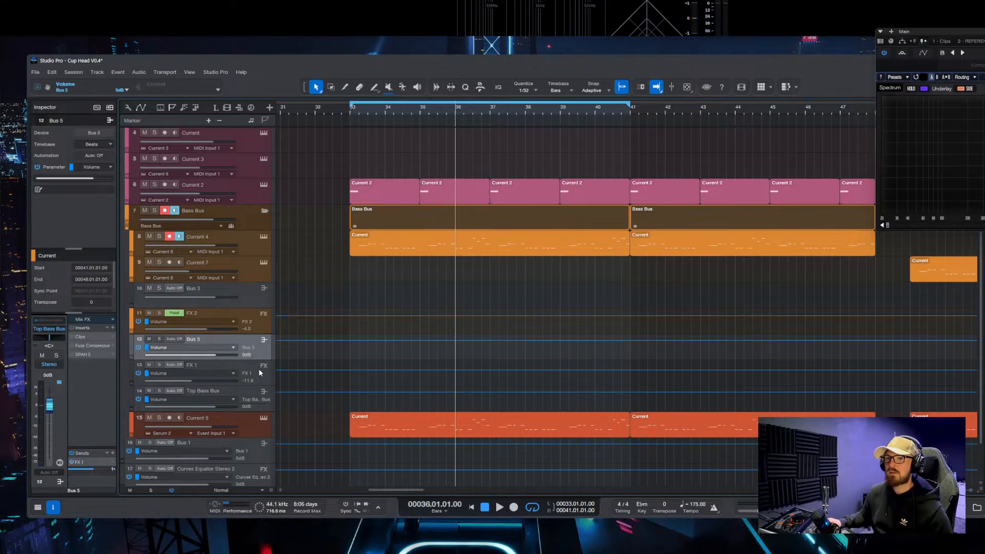
{"action": "left_click", "coordinate": [258, 370]}
{"action": "left_click", "coordinate": [258, 393]}
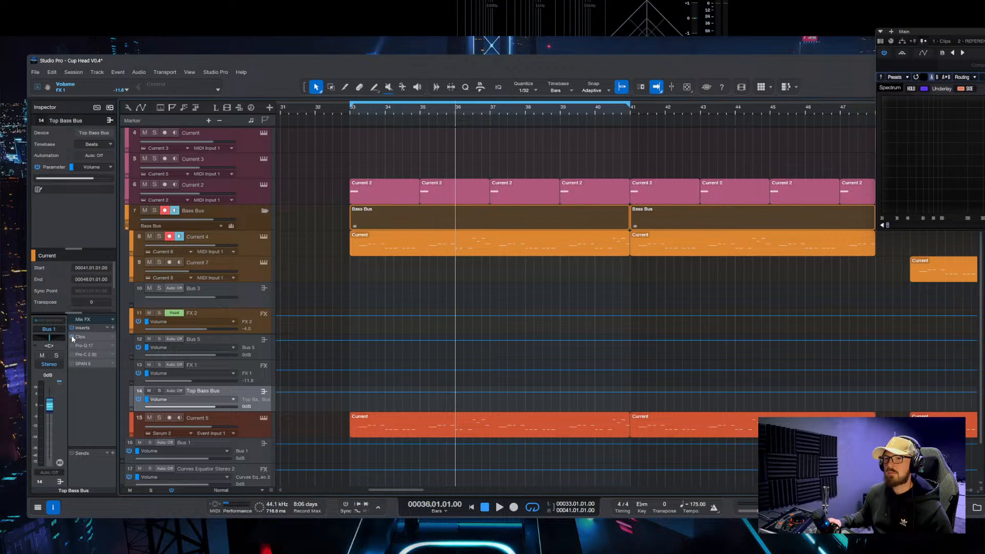
{"action": "left_click", "coordinate": [97, 338]}
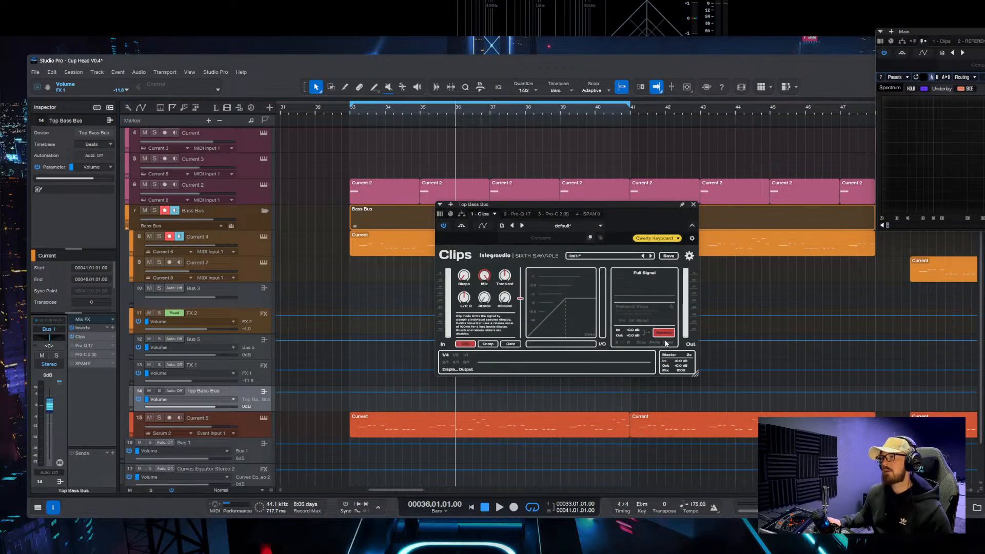
{"action": "key", "text": "space"}
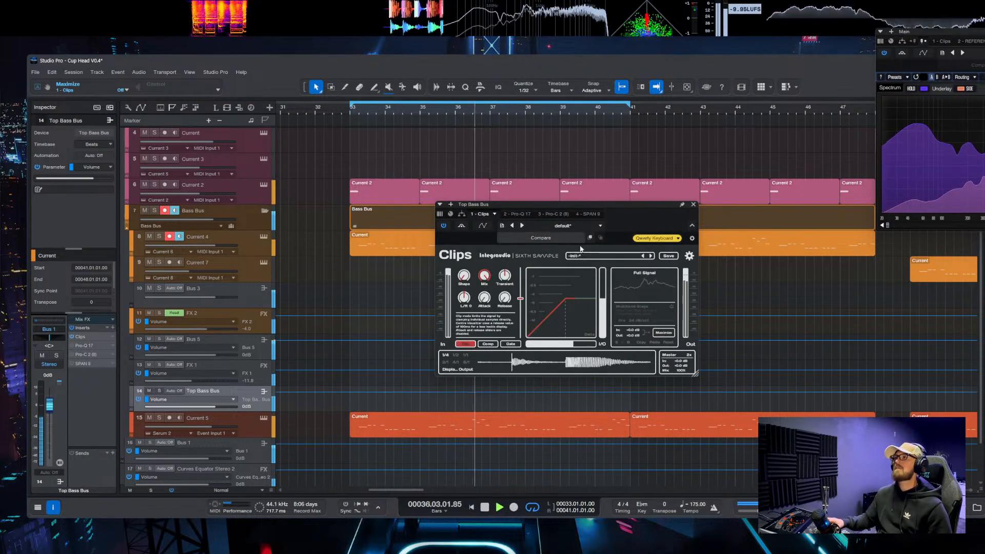
{"action": "mouse_move", "coordinate": [531, 299]}
{"action": "left_mouse_down"}
{"action": "mouse_move", "coordinate": [528, 324]}
{"action": "mouse_move", "coordinate": [538, 297]}
{"action": "left_mouse_up"}
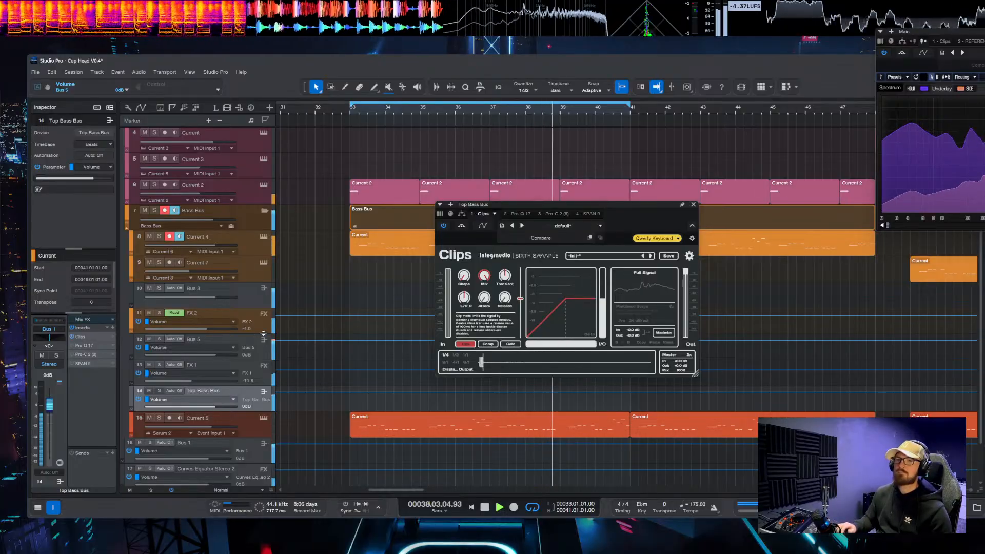
Step: Insert Pro-Q 4 on the Top Bass Bus and load the LP CUT preset after trying DC & LP Filter
{"action": "key", "text": "alt+q"}
{"action": "left_click", "coordinate": [569, 226]}
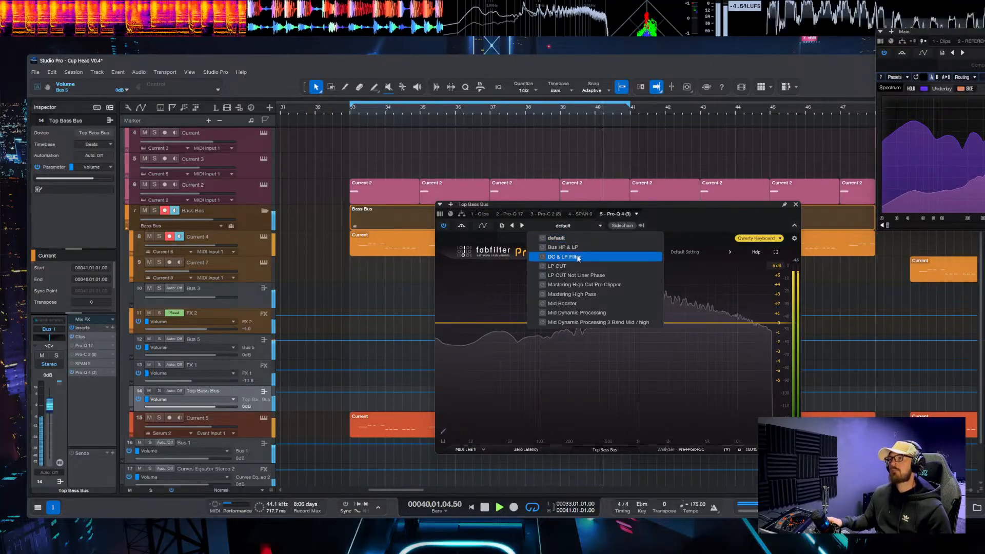
{"action": "left_click", "coordinate": [543, 397]}
{"action": "left_click", "coordinate": [575, 224]}
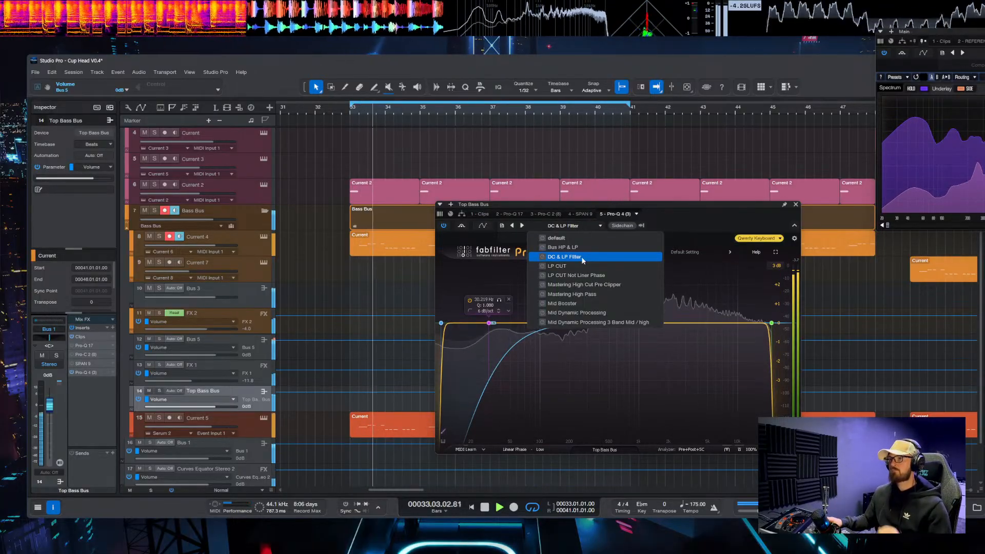
{"action": "left_click", "coordinate": [580, 265]}
Step: Raise the low cut frequency in the Top Bass Bus's Pro-Q 4 to about 216 Hz and stop playback
{"action": "left_click", "coordinate": [719, 282]}
{"action": "left_click", "coordinate": [557, 321]}
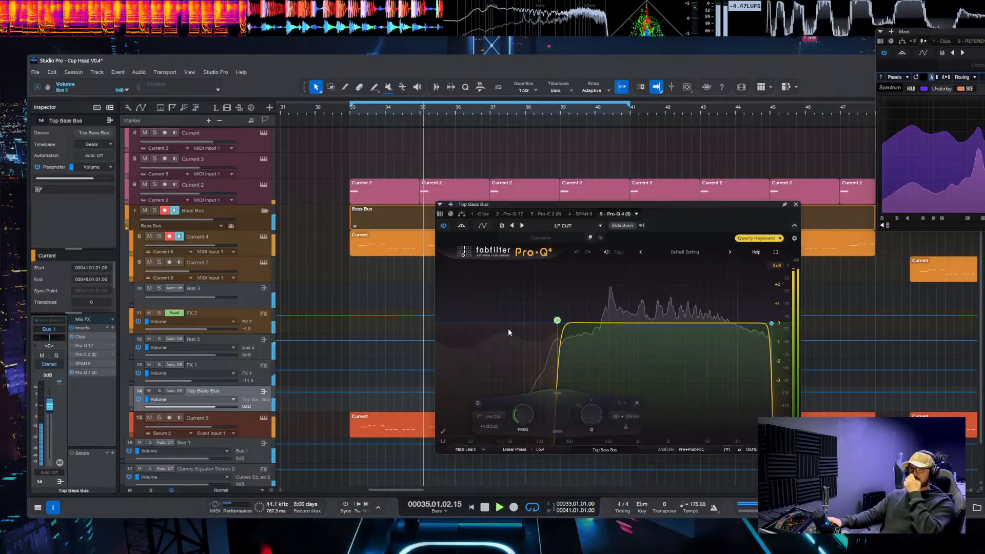
{"action": "left_click_drag", "start_coordinate": [519, 423], "coordinate": [517, 403]}
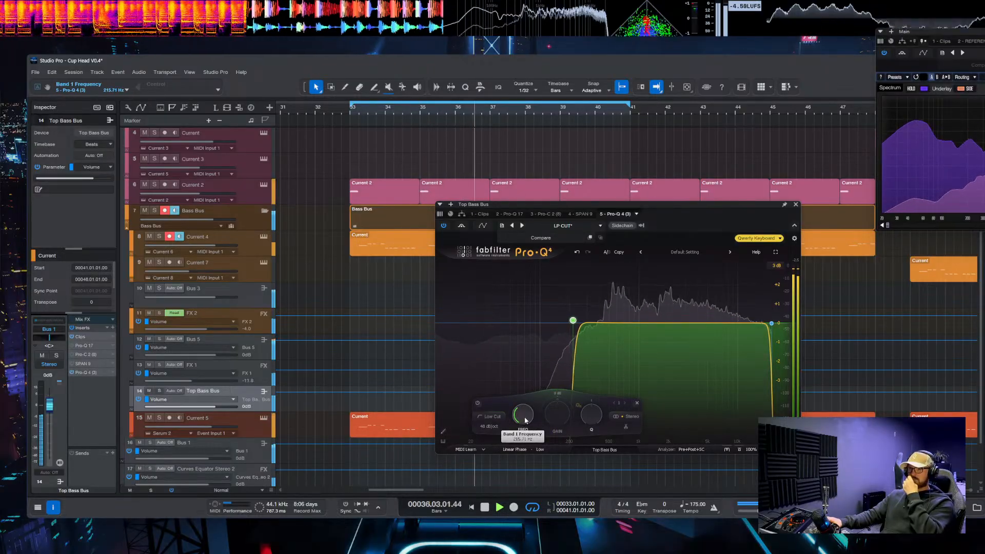
{"action": "left_click", "coordinate": [395, 278]}
{"action": "key", "text": "space"}
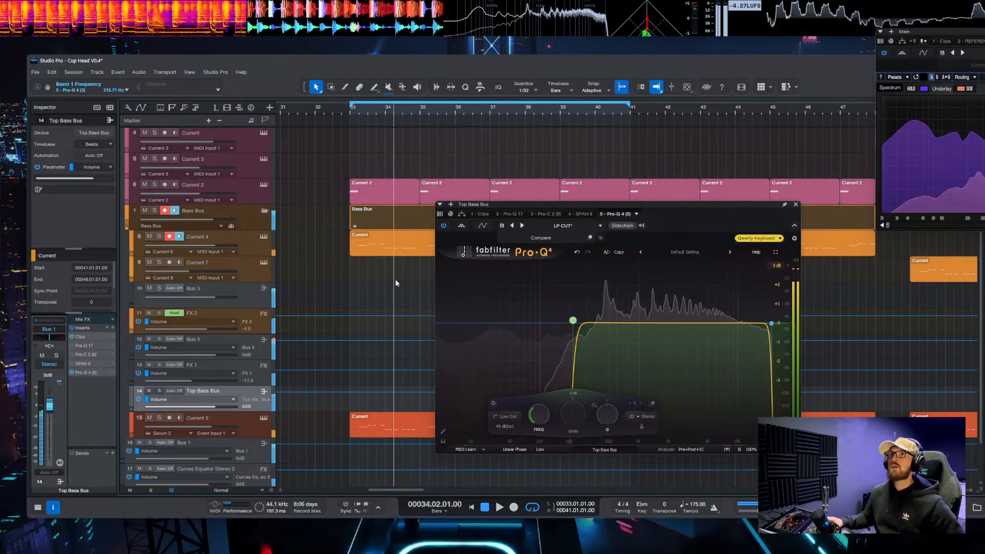
{"action": "left_click", "coordinate": [357, 265]}
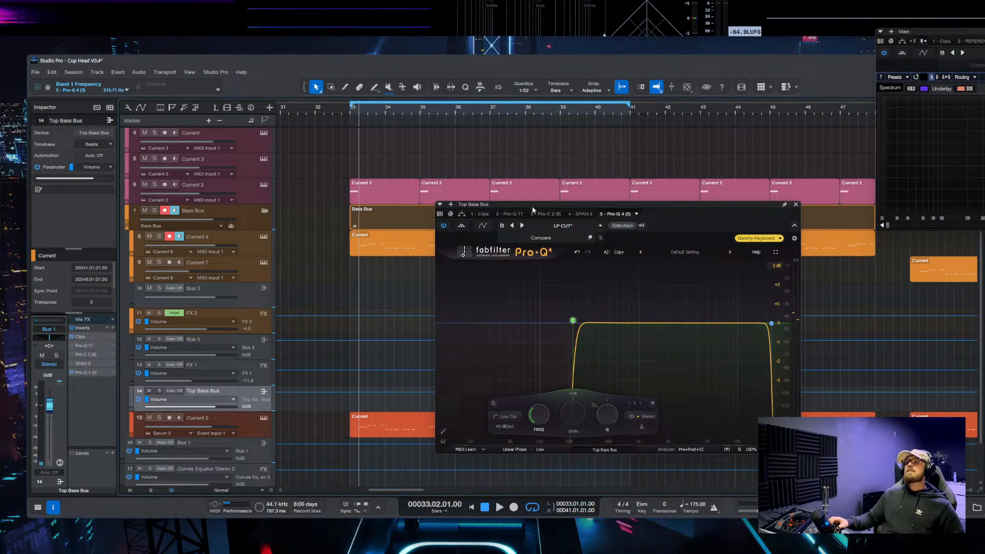
Step: Place Pro-Q 4 before SPAN 5 in the Top Bass Bus's chain and show the Pro-Q 4 and Clips windows side by side
{"action": "left_click_drag", "start_coordinate": [579, 215], "coordinate": [648, 217]}
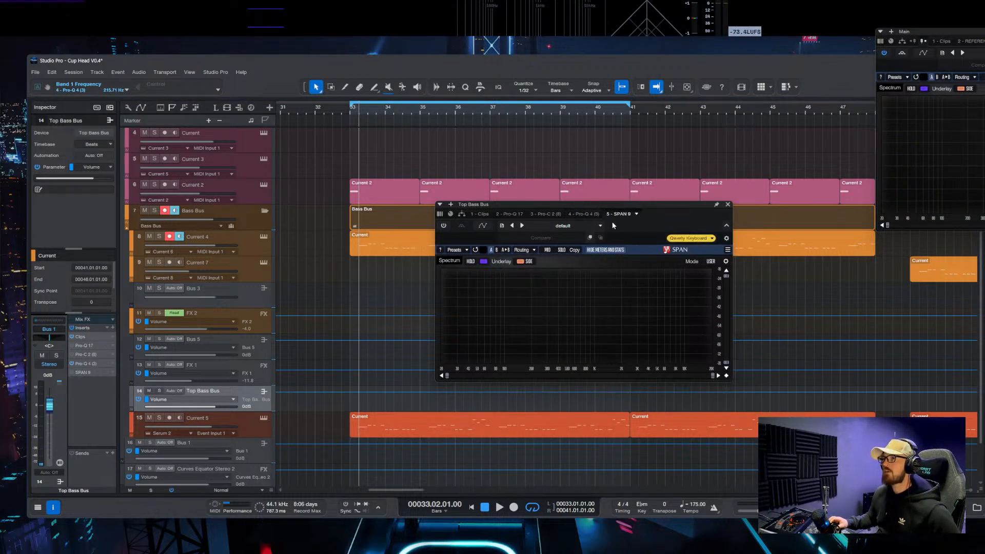
{"action": "double_click", "coordinate": [89, 363]}
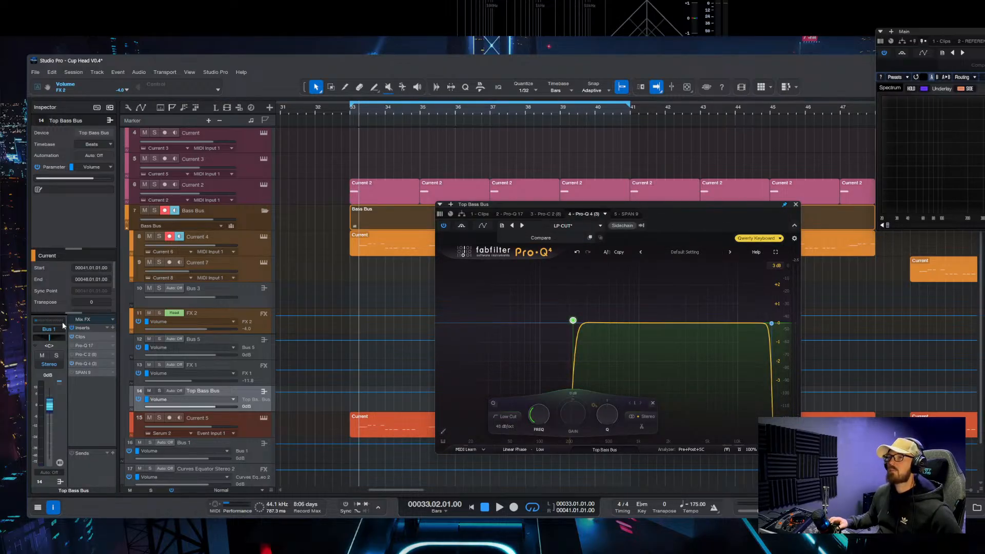
{"action": "double_click", "coordinate": [89, 338]}
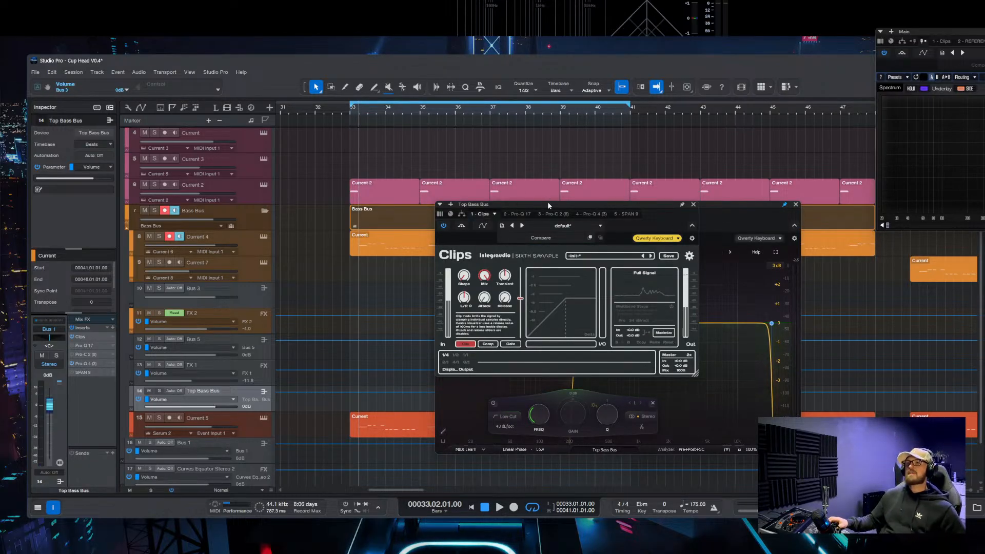
{"action": "left_click_drag", "start_coordinate": [548, 205], "coordinate": [402, 212]}
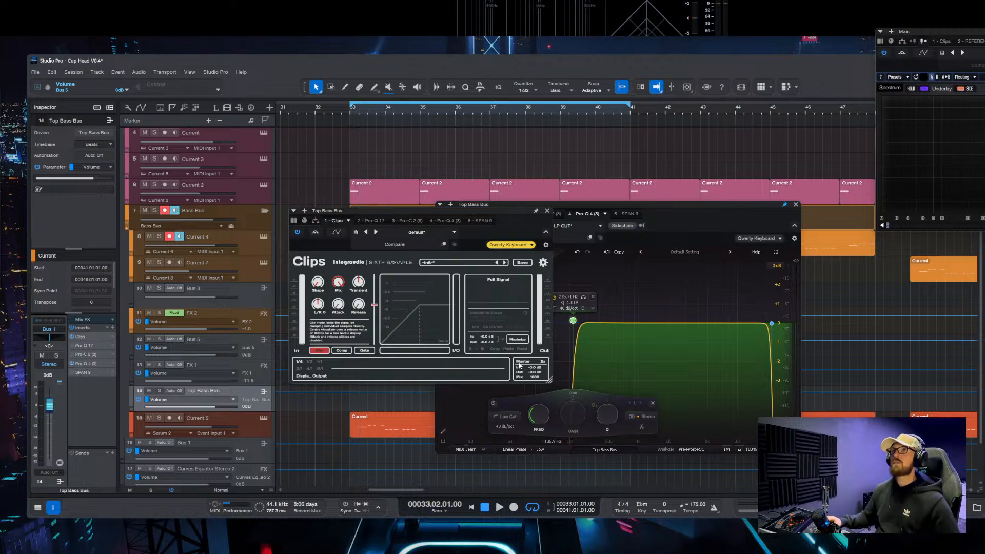
{"action": "left_click_drag", "start_coordinate": [520, 212], "coordinate": [364, 240]}
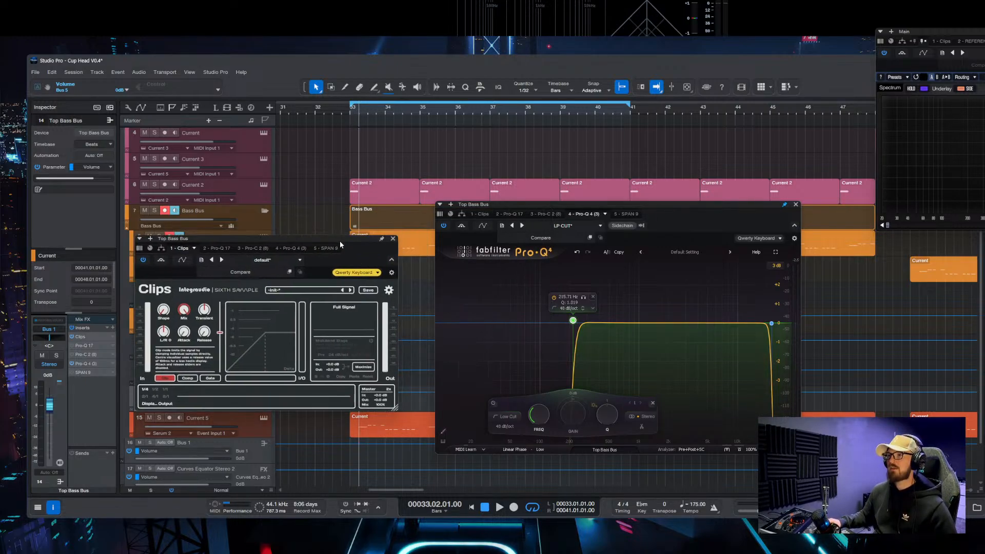
Step: During playback, raise the Pro-Q 4 low cut to about 281 Hz and lower the Clips ceiling to about -6.8 dB
{"action": "key", "text": "space"}
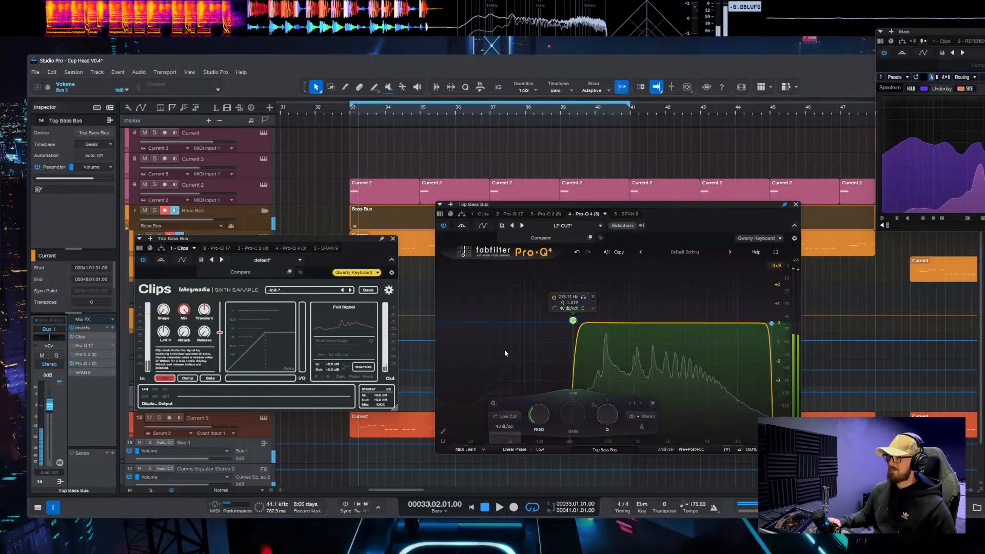
{"action": "key", "text": "space"}
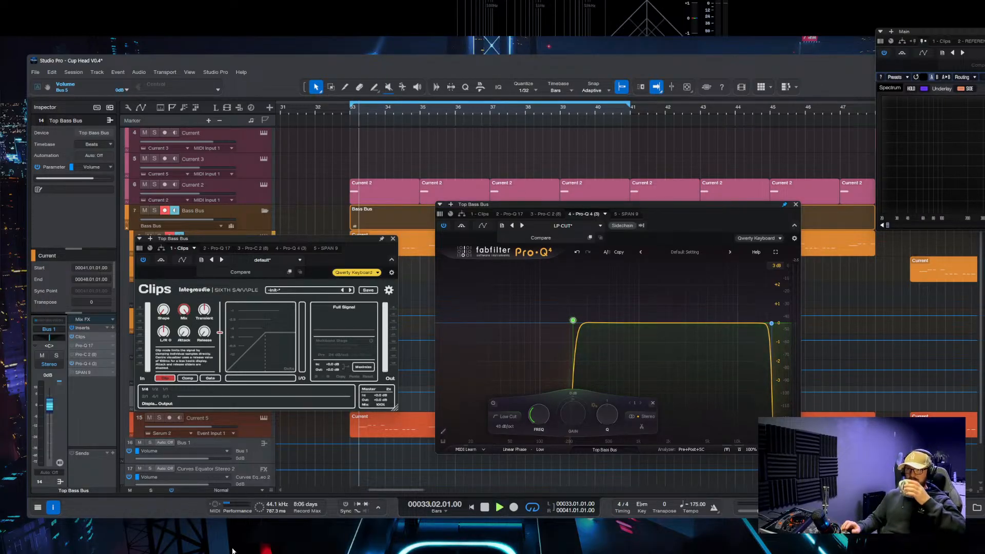
{"action": "key", "text": "space"}
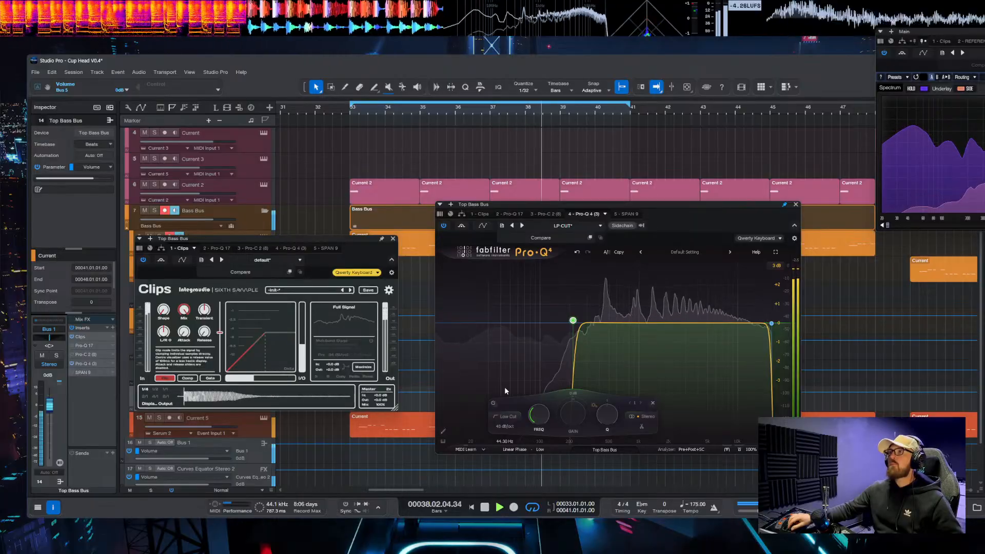
{"action": "left_click", "coordinate": [520, 270]}
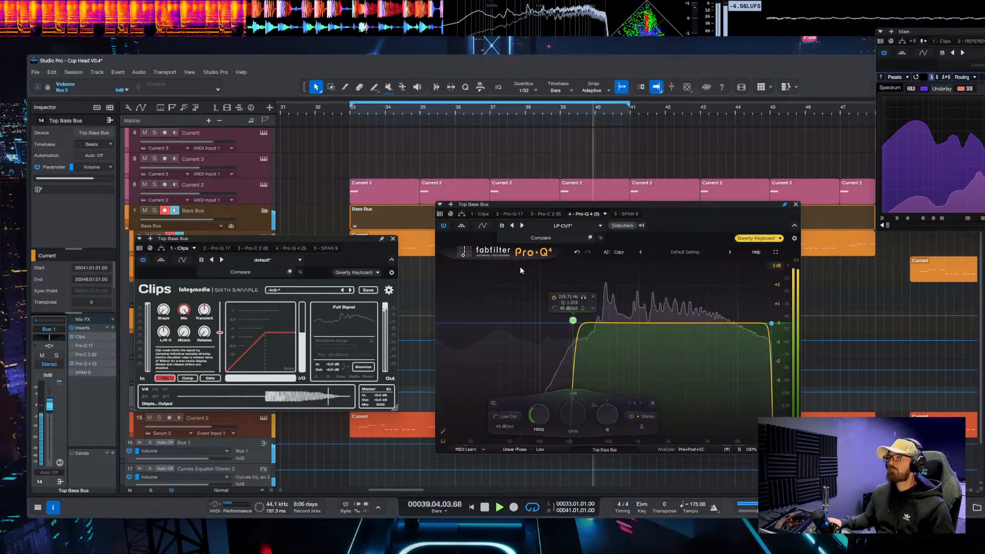
{"action": "left_click_drag", "start_coordinate": [539, 414], "coordinate": [547, 391]}
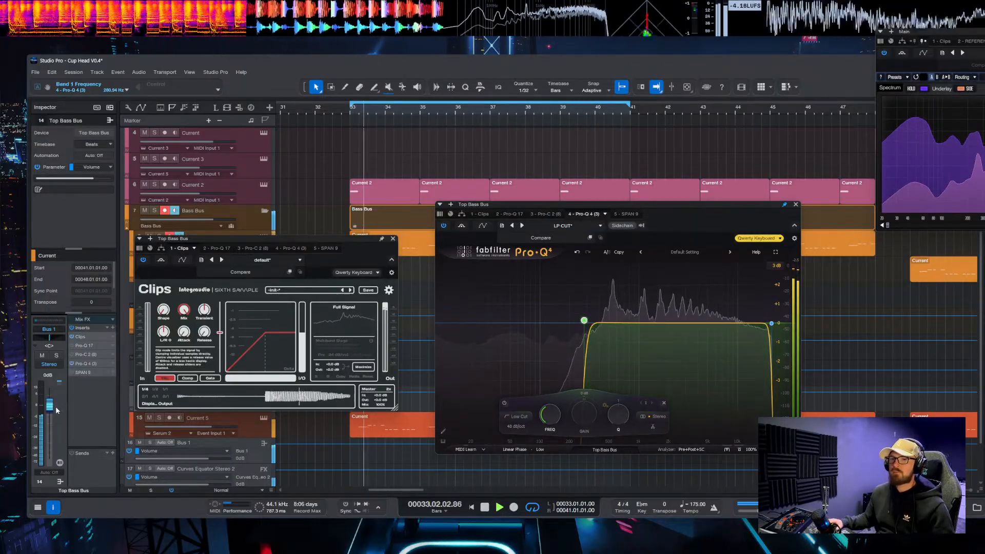
{"action": "left_click_drag", "start_coordinate": [219, 332], "coordinate": [221, 343]}
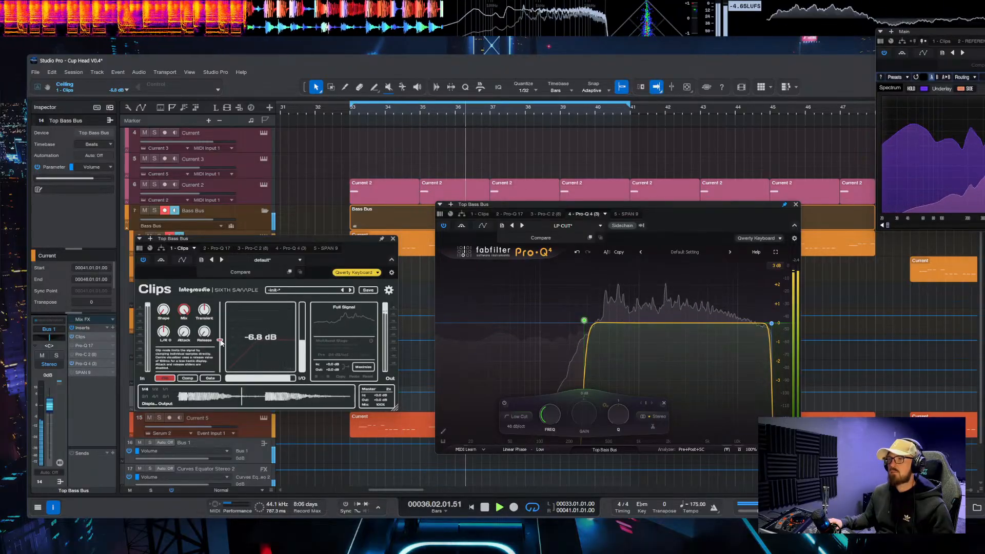
Step: Add Curves Equator Stereo as an insert on the Top Bass Bus and close the Pro-Q 4 window
{"action": "left_click", "coordinate": [112, 327]}
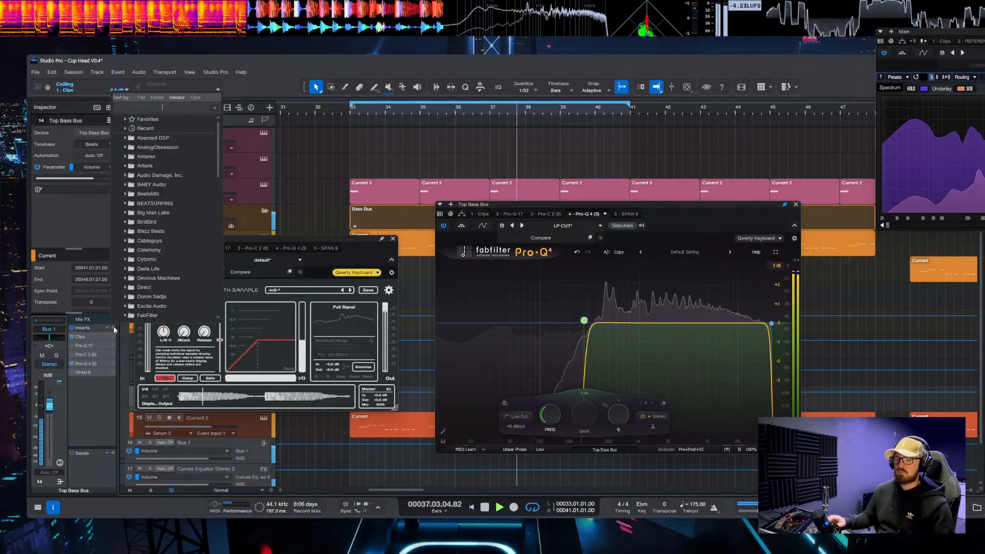
{"action": "type", "text": "qua"}
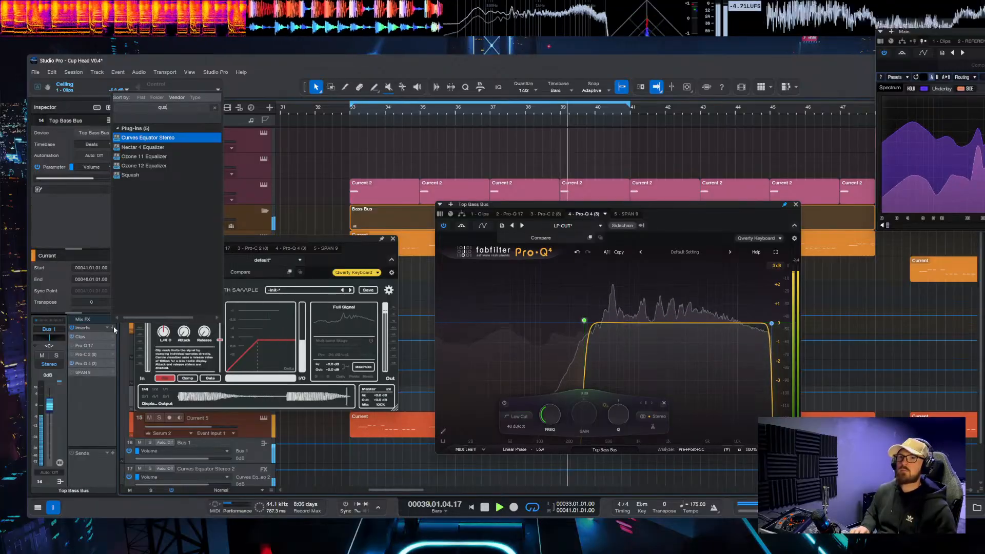
{"action": "key", "text": "Down"}
{"action": "key", "text": "Up"}
{"action": "key", "text": "Return"}
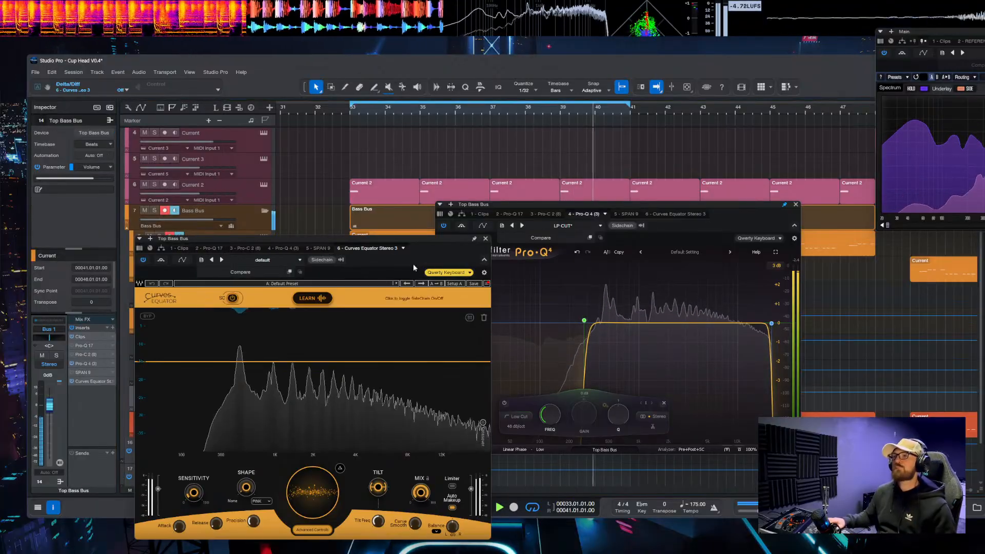
{"action": "left_click", "coordinate": [795, 204]}
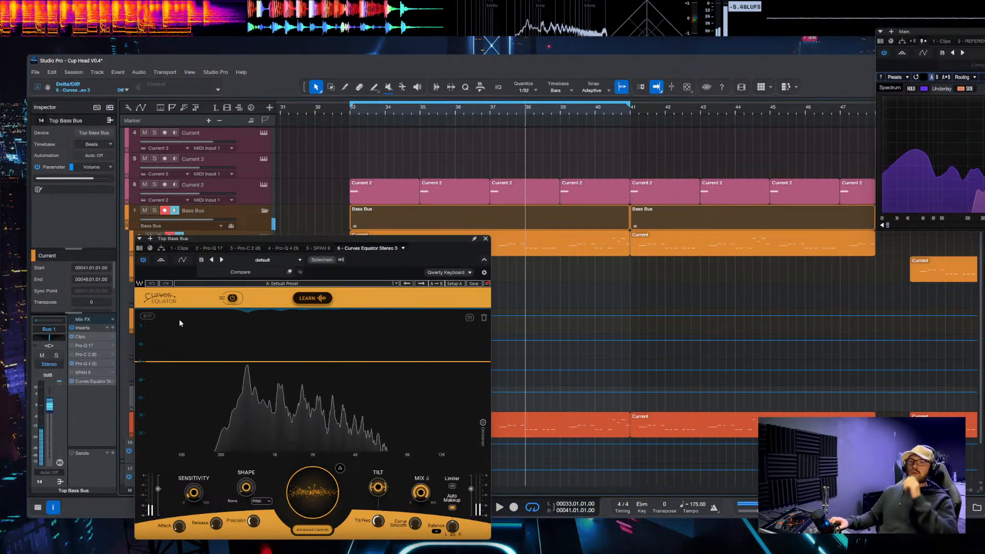
Step: Move the Curves Equator window off the arrangement, restart playback and load the Break Bus preset
{"action": "key", "text": "space"}
{"action": "left_click_drag", "start_coordinate": [308, 240], "coordinate": [487, 183]}
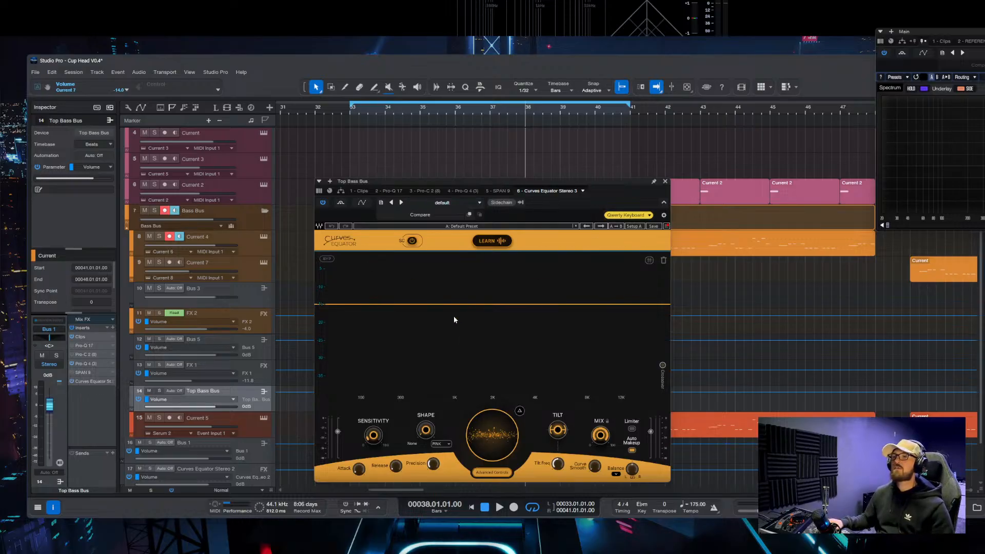
{"action": "left_click_drag", "start_coordinate": [490, 181], "coordinate": [771, 178]}
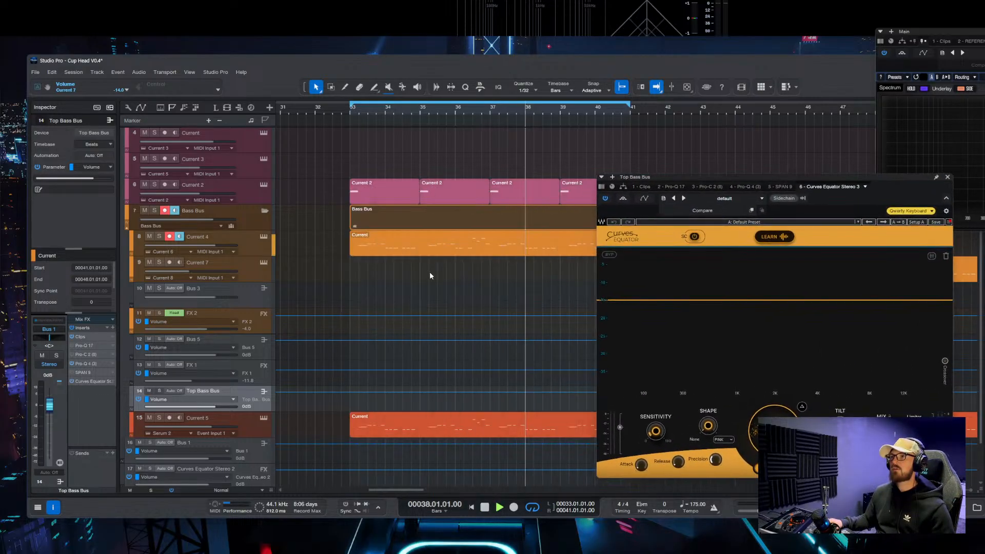
{"action": "key", "text": "space"}
{"action": "scroll", "coordinate": [314, 260], "scroll_direction": "down", "scroll_amount": 2}
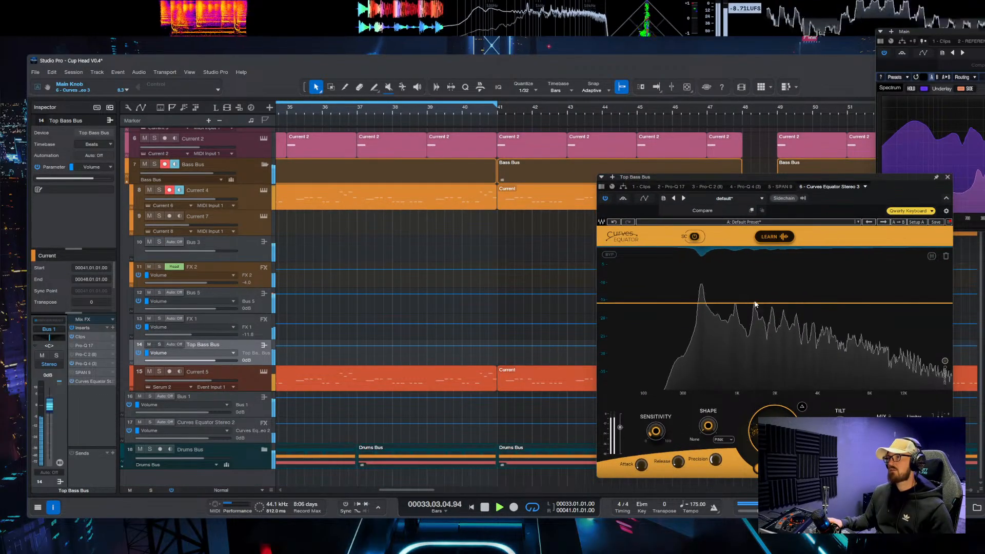
{"action": "left_click", "coordinate": [724, 198]}
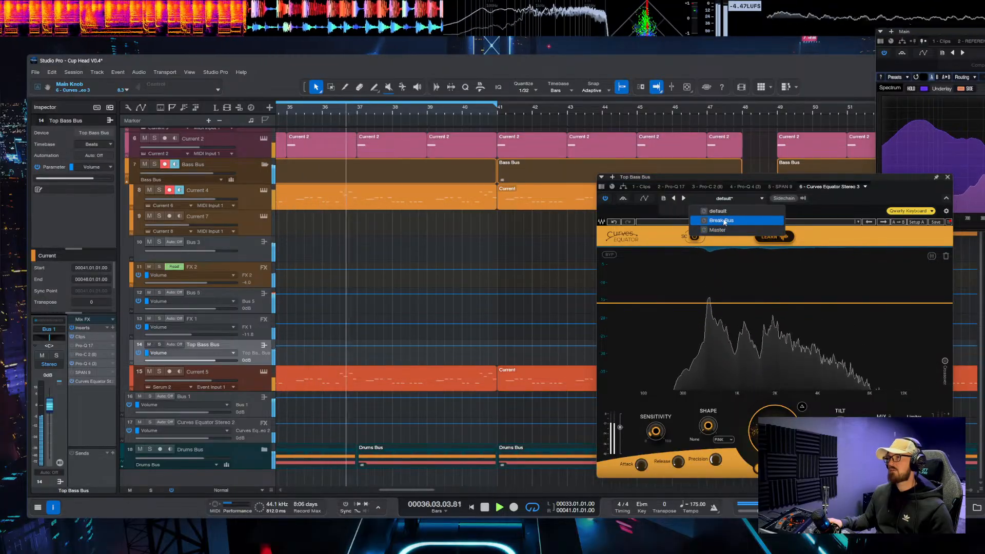
{"action": "left_click", "coordinate": [723, 221]}
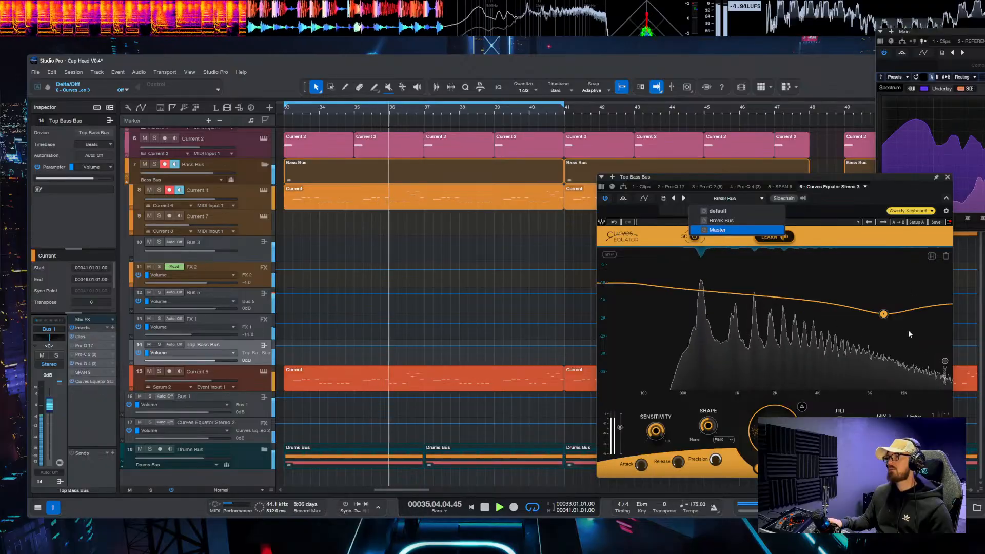
{"action": "left_click", "coordinate": [947, 178]}
Step: Stop playback, solo the Top Bass Bus and close the Curves Equator window
{"action": "left_click", "coordinate": [174, 334]}
{"action": "key", "text": "space"}
{"action": "left_click", "coordinate": [56, 355]}
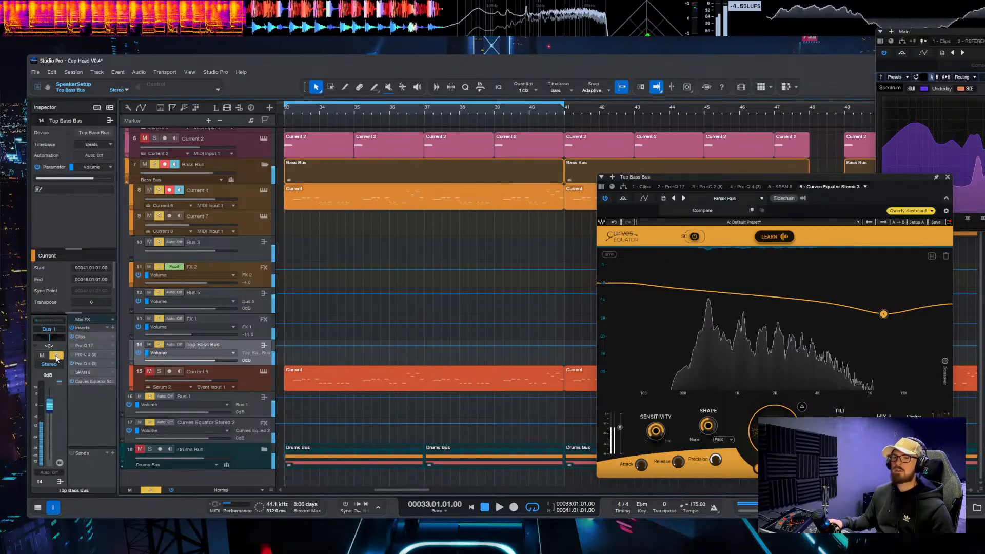
{"action": "left_click", "coordinate": [946, 178]}
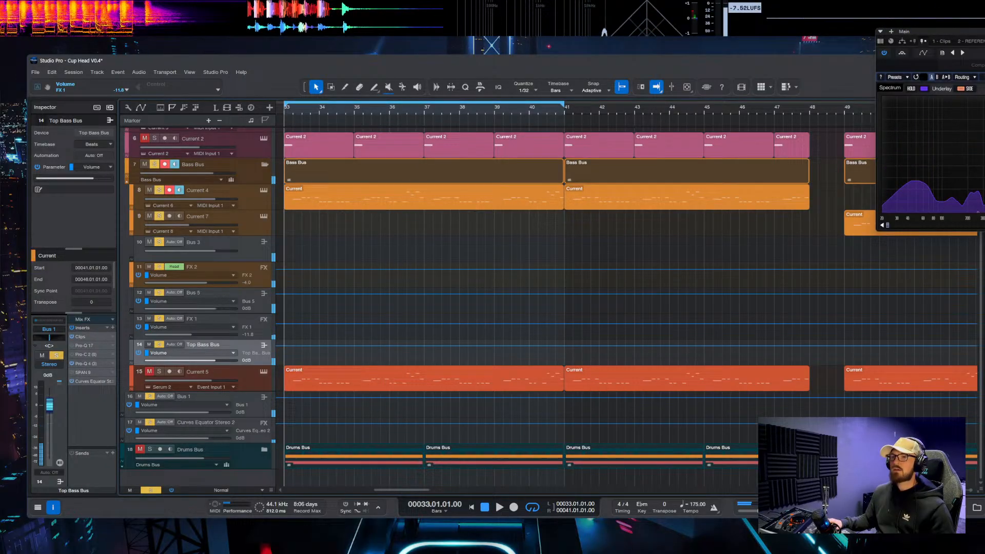
Step: Search the plug-ins for "text" and insert Texture on the Top Bass Bus
{"action": "left_click", "coordinate": [112, 327]}
{"action": "type", "text": "text"}
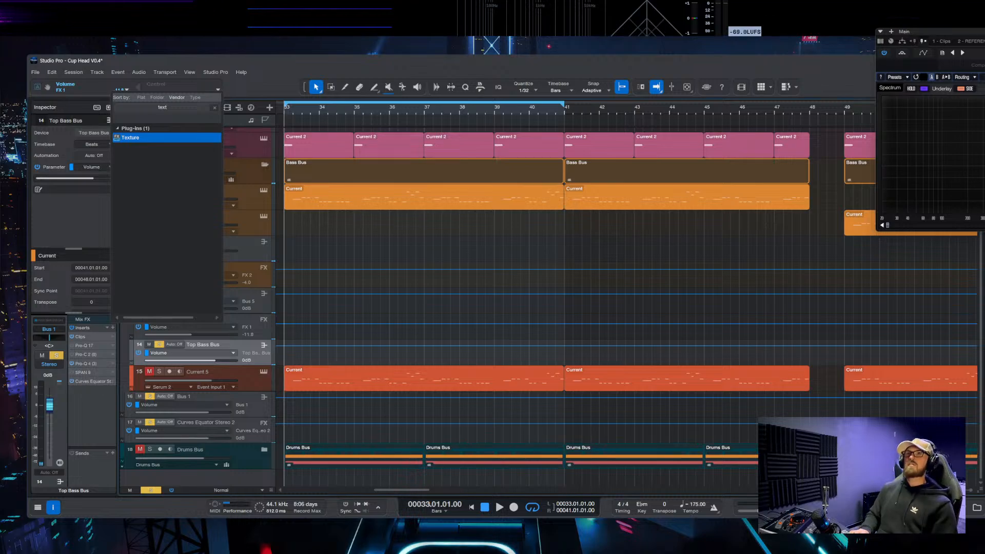
{"action": "key", "text": "Return"}
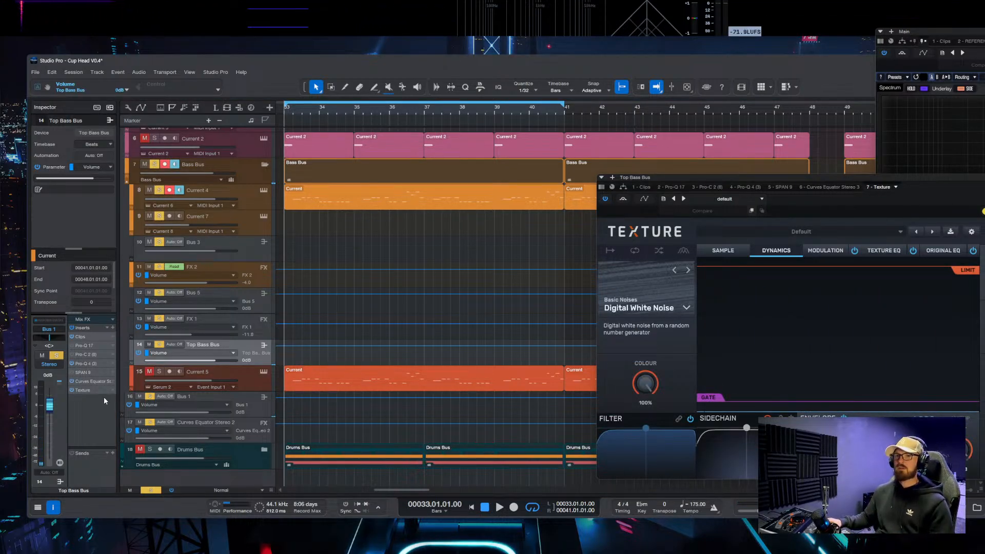
Step: Reorder Texture above SPAN on the Top Bass Bus, open both plug-in windows and start playback
{"action": "left_click_drag", "start_coordinate": [89, 380], "coordinate": [90, 379]}
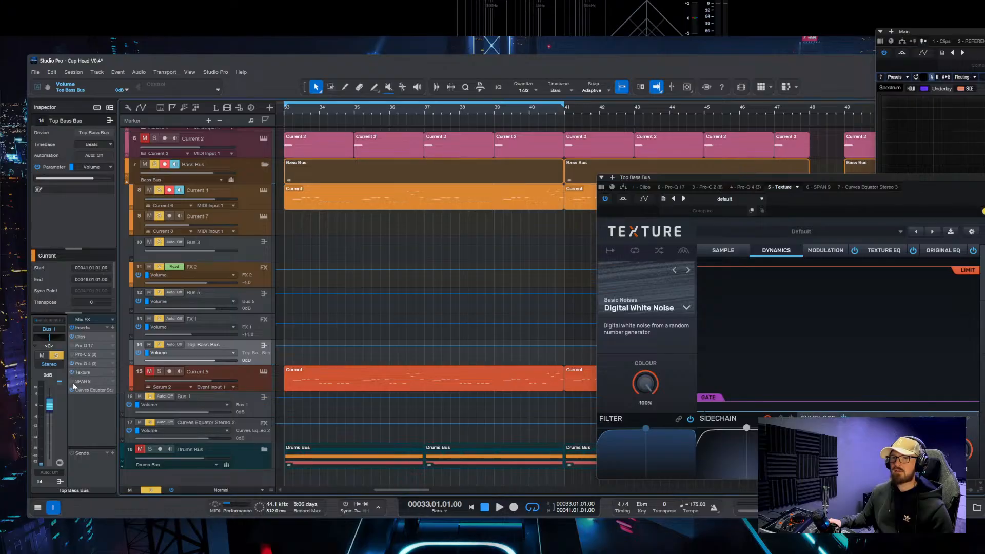
{"action": "left_click", "coordinate": [84, 382]}
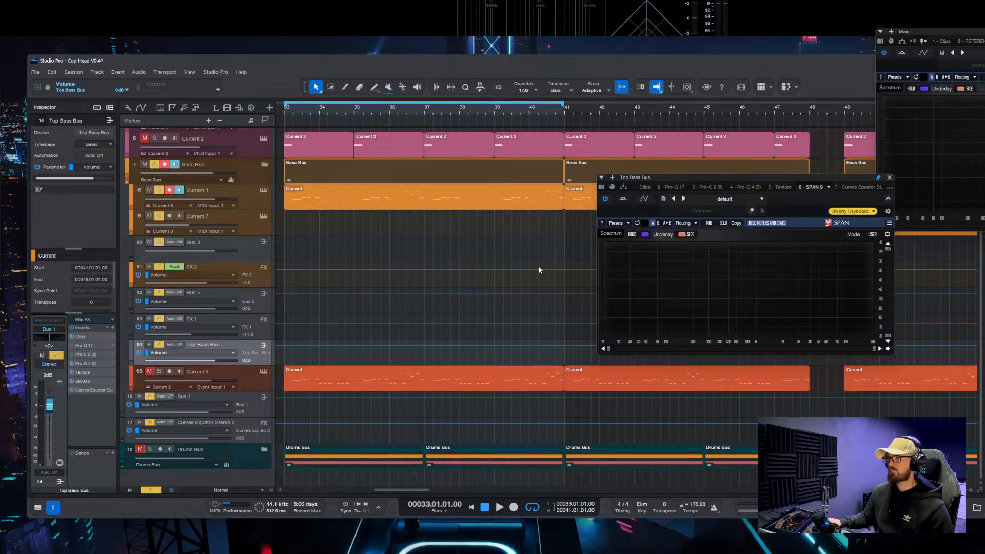
{"action": "left_click", "coordinate": [87, 373]}
{"action": "scroll", "coordinate": [471, 297], "scroll_direction": "left", "scroll_amount": 3}
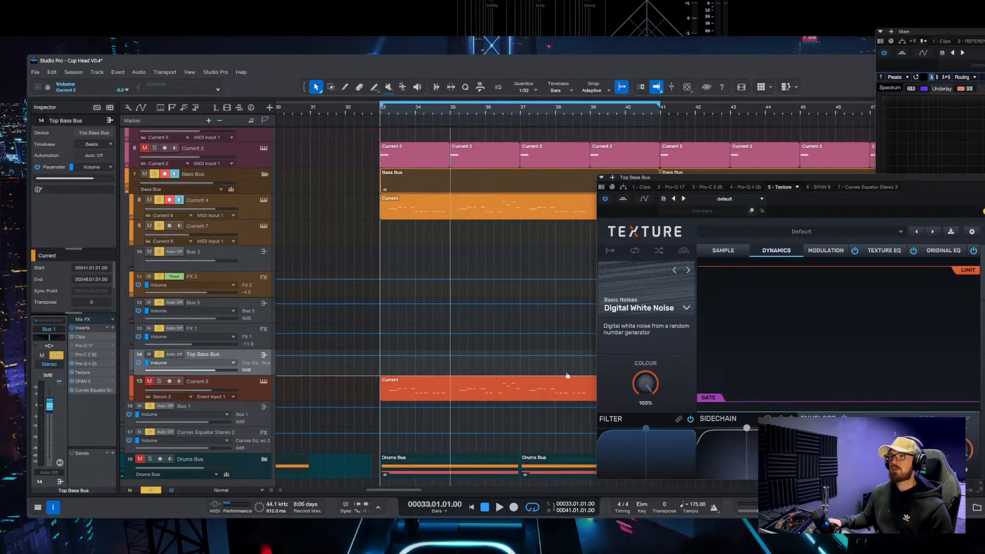
{"action": "key", "text": "space"}
{"action": "scroll", "coordinate": [492, 323], "scroll_direction": "right", "scroll_amount": 5}
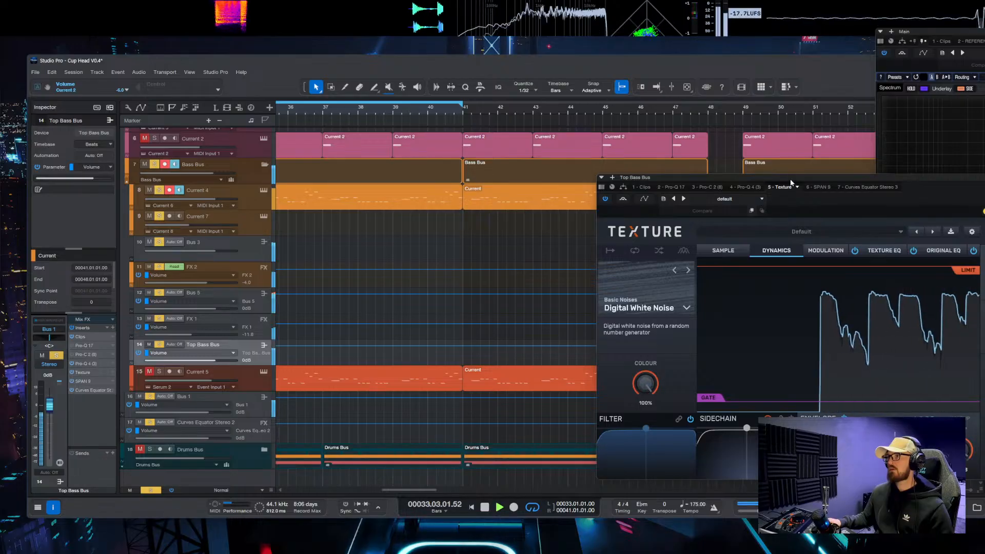
Step: Set Texture's attack to 0.10 ms, hold to Off and decay to 193 ms, and raise the gate threshold into the signal
{"action": "left_click_drag", "start_coordinate": [797, 174], "coordinate": [488, 173]}
{"action": "left_click_drag", "start_coordinate": [412, 396], "coordinate": [415, 307]}
{"action": "left_click_drag", "start_coordinate": [579, 449], "coordinate": [580, 479]}
{"action": "left_click_drag", "start_coordinate": [545, 449], "coordinate": [545, 482]}
{"action": "left_click_drag", "start_coordinate": [509, 449], "coordinate": [509, 477]}
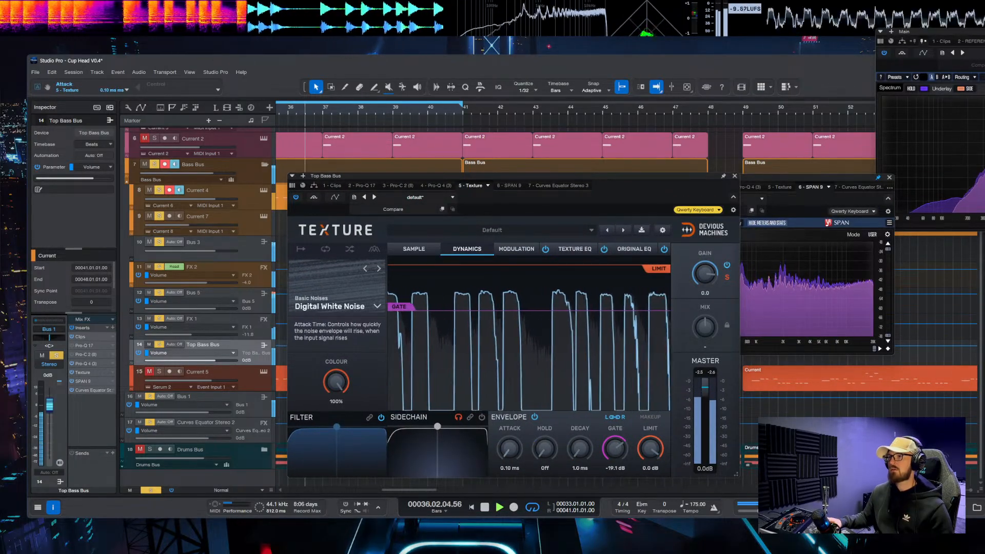
{"action": "left_click_drag", "start_coordinate": [401, 307], "coordinate": [402, 323]}
{"action": "left_click_drag", "start_coordinate": [579, 449], "coordinate": [580, 410]}
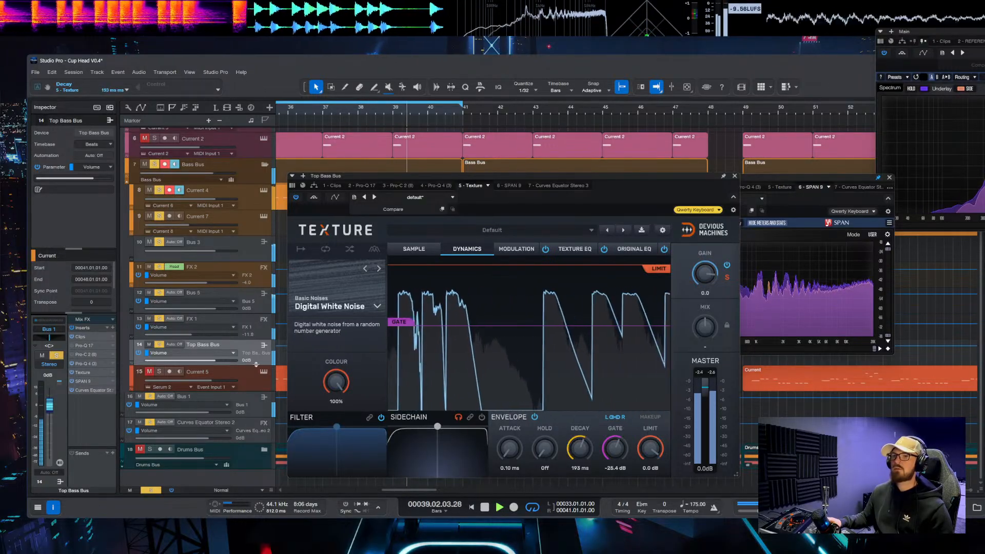
Step: Lower Texture's gain to -9.8 dB, restrict its noise filter to the high frequencies, and close its window
{"action": "left_click_drag", "start_coordinate": [705, 273], "coordinate": [705, 304]}
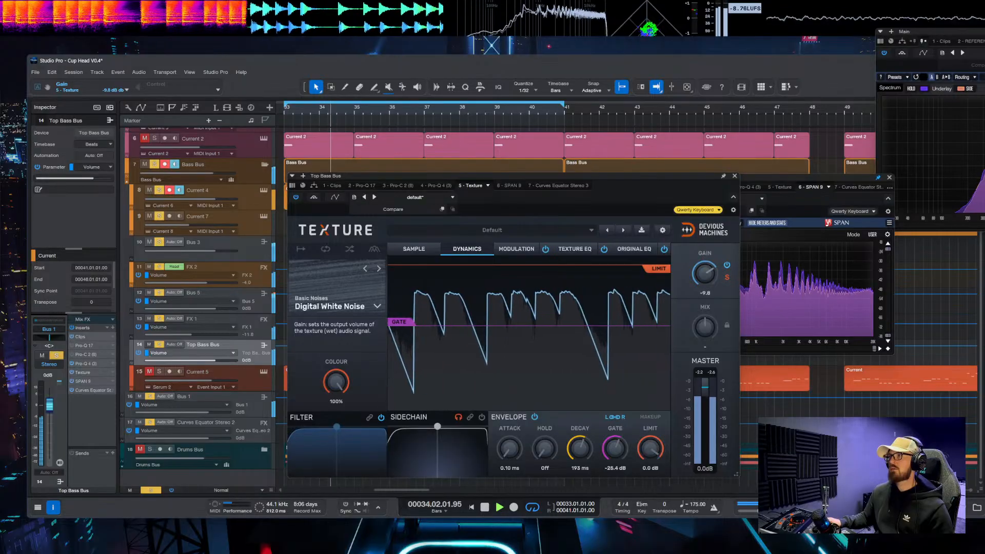
{"action": "left_click_drag", "start_coordinate": [338, 430], "coordinate": [383, 439]}
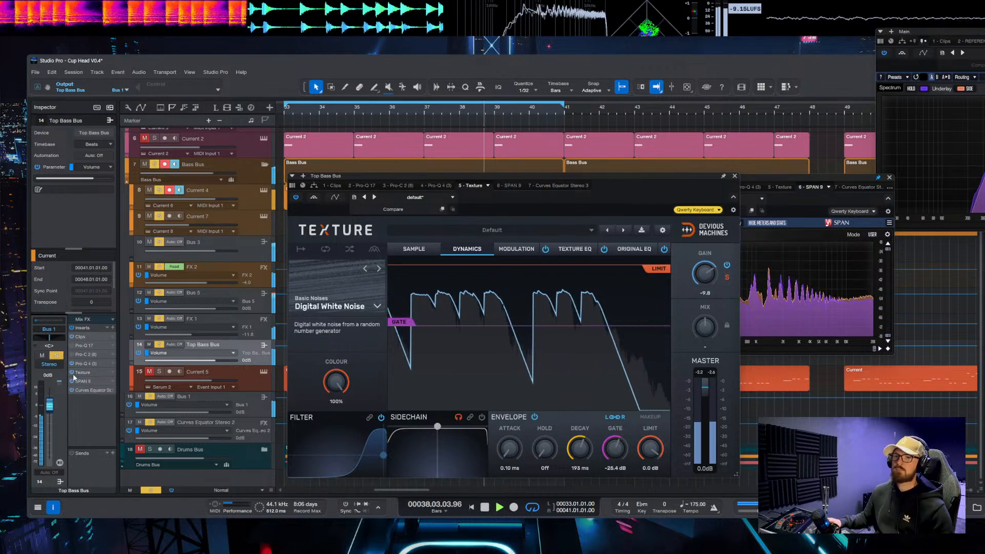
{"action": "key", "text": "space"}
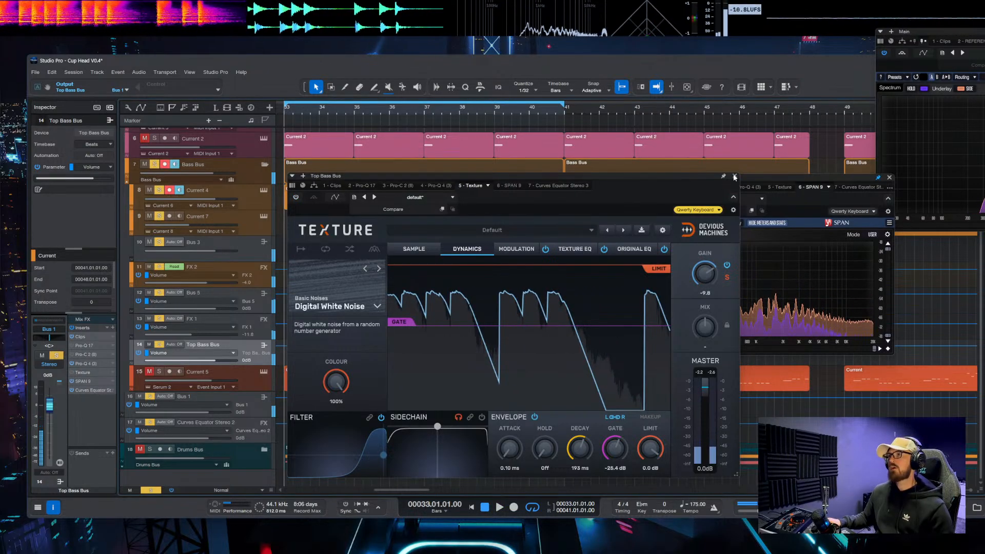
{"action": "key", "text": "Escape"}
Step: Search the plug-ins, insert Bite on the Top Bass Bus and place it directly above Texture
{"action": "left_click", "coordinate": [112, 327]}
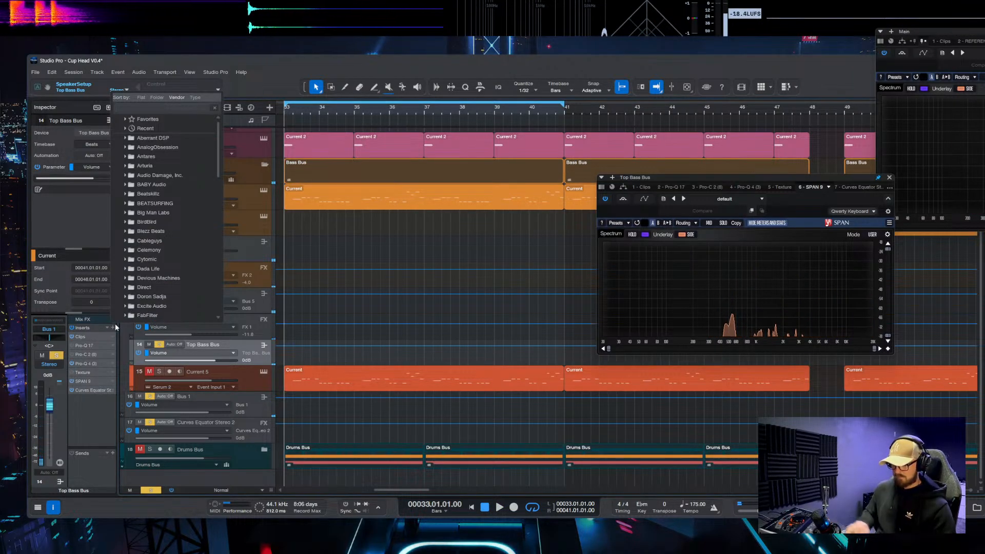
{"action": "type", "text": "nite"}
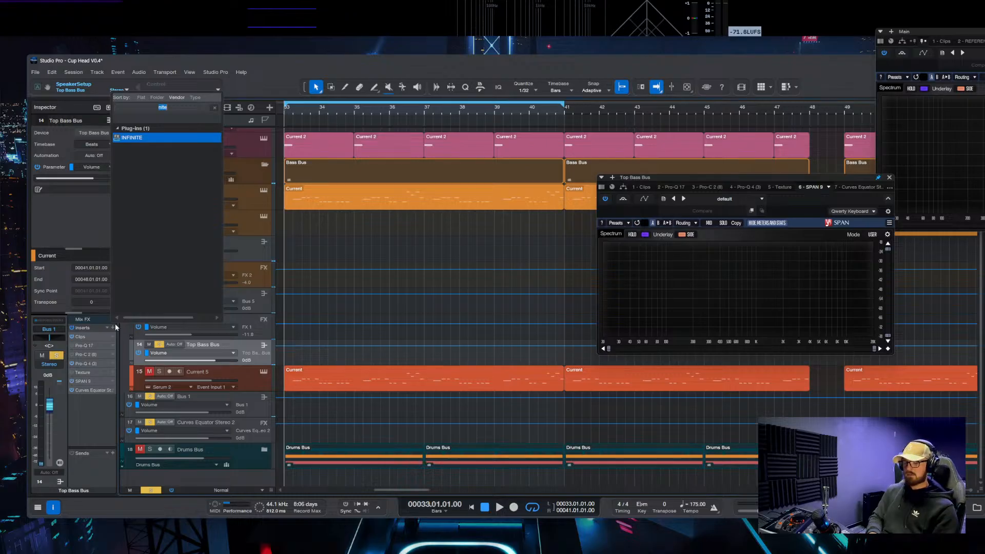
{"action": "type", "text": "ott"}
{"action": "key", "text": "Return"}
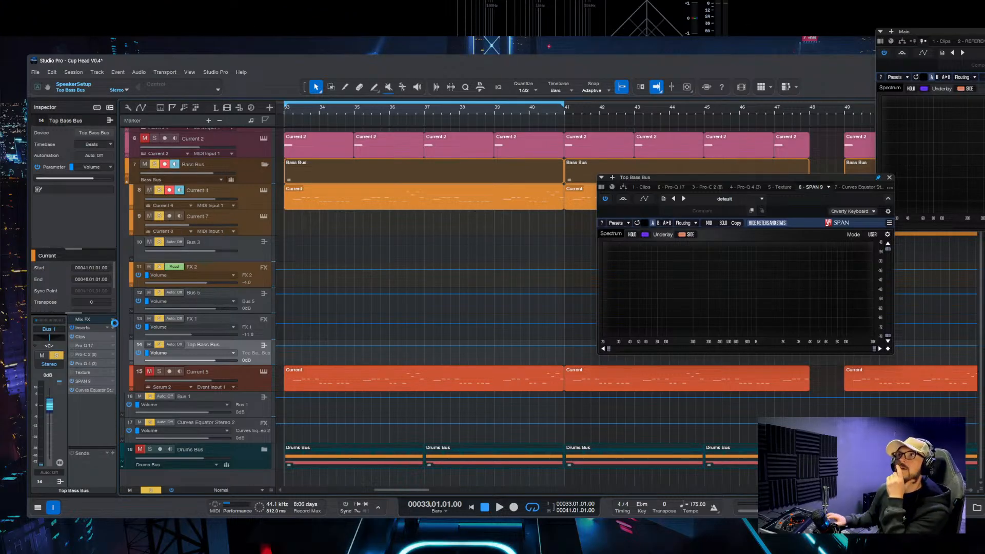
{"action": "left_click_drag", "start_coordinate": [374, 179], "coordinate": [427, 214]}
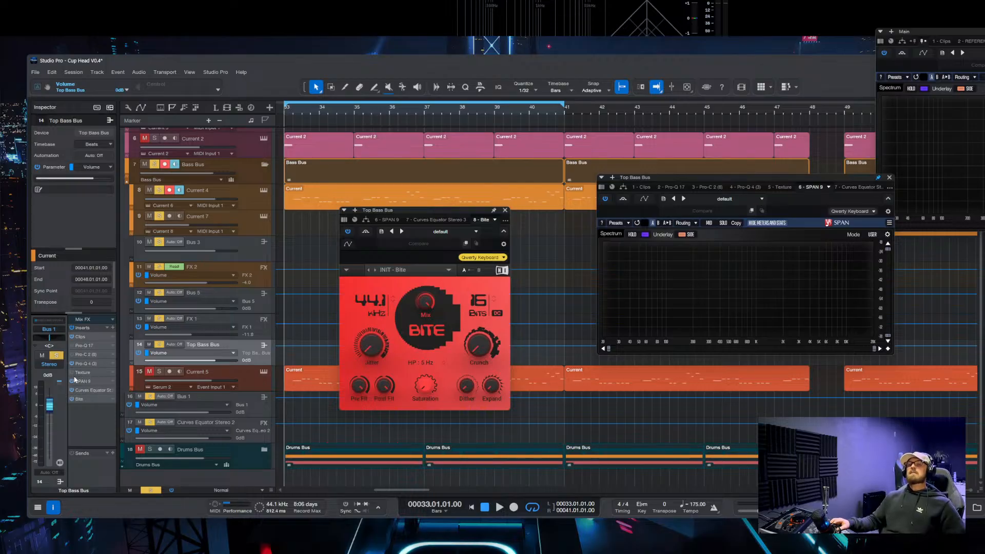
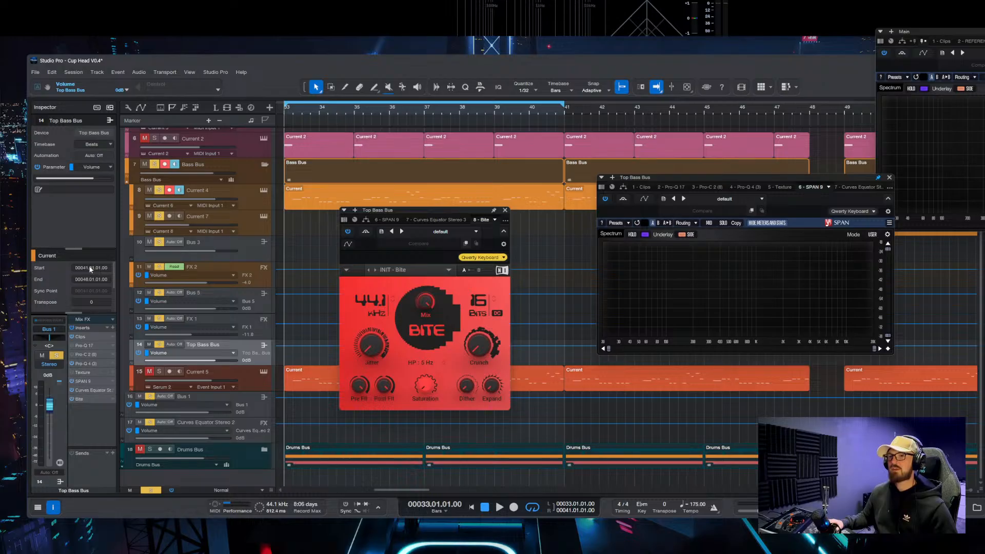
{"action": "left_click_drag", "start_coordinate": [82, 399], "coordinate": [87, 373]}
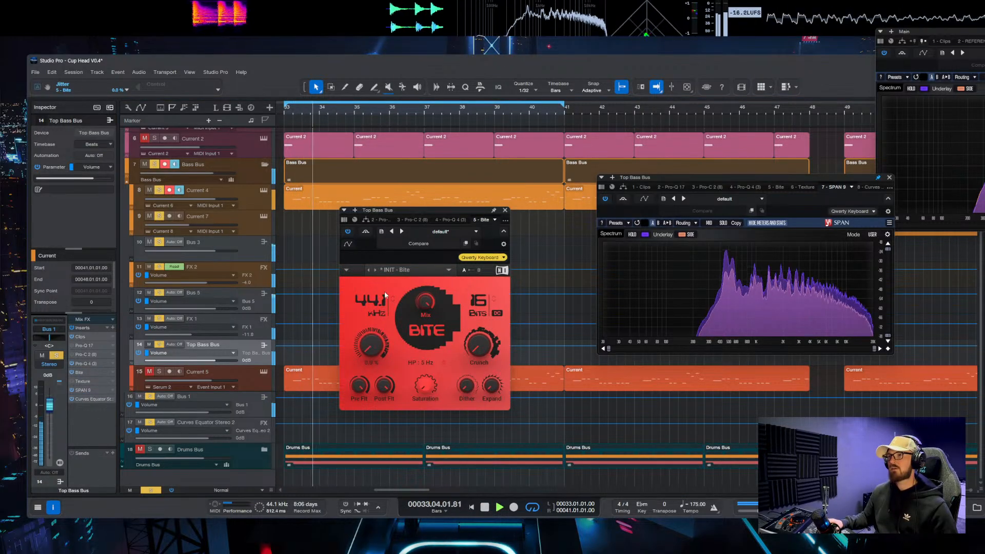
Step: Try a lower sample rate in Bite during playback and place the SPAN window beside Bite
{"action": "left_click_drag", "start_coordinate": [362, 301], "coordinate": [361, 387]}
{"action": "key", "text": "space"}
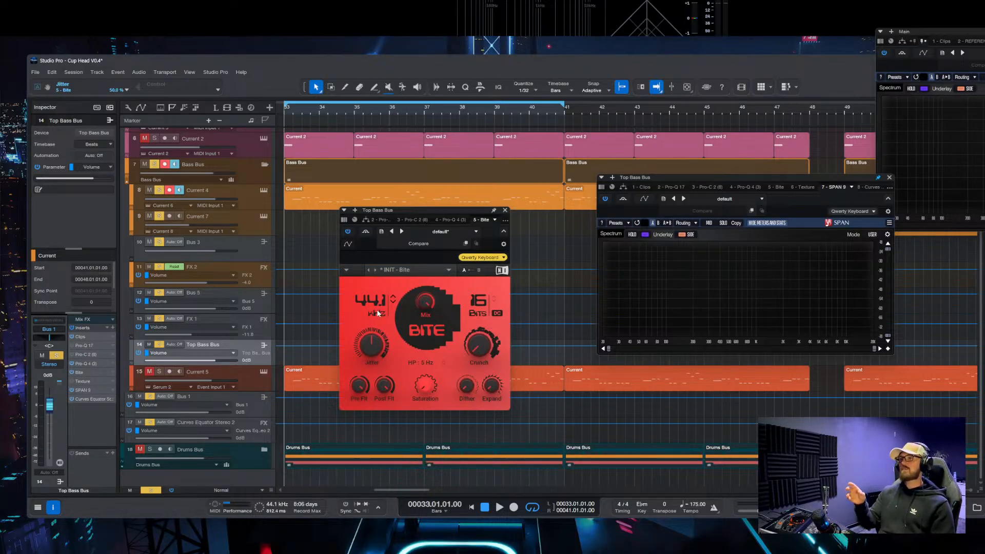
{"action": "left_click_drag", "start_coordinate": [698, 177], "coordinate": [608, 210]}
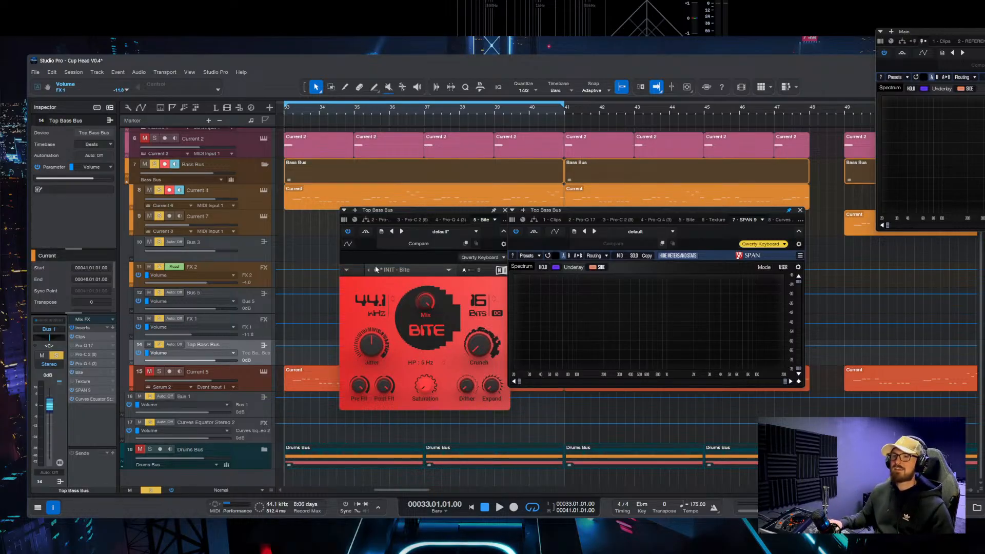
Step: Set Bite's sample rate to 16.2 kHz and raise its jitter while watching SPAN, stopping playback at the end
{"action": "left_click_drag", "start_coordinate": [380, 350], "coordinate": [379, 398]}
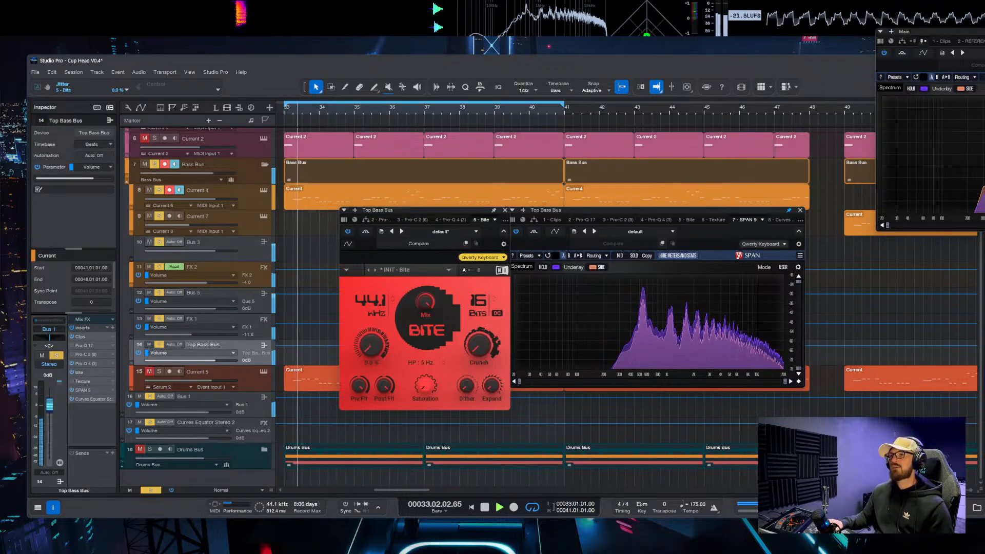
{"action": "mouse_move", "coordinate": [377, 303]}
{"action": "left_mouse_down"}
{"action": "mouse_move", "coordinate": [377, 338]}
{"action": "mouse_move", "coordinate": [377, 308]}
{"action": "left_mouse_up"}
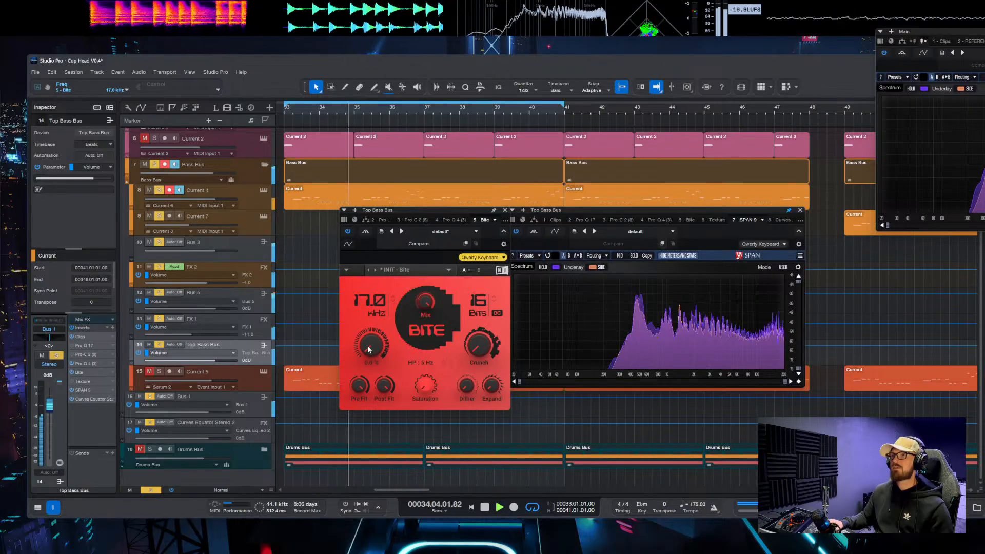
{"action": "left_click_drag", "start_coordinate": [371, 345], "coordinate": [377, 308]}
{"action": "left_click_drag", "start_coordinate": [362, 346], "coordinate": [362, 356]}
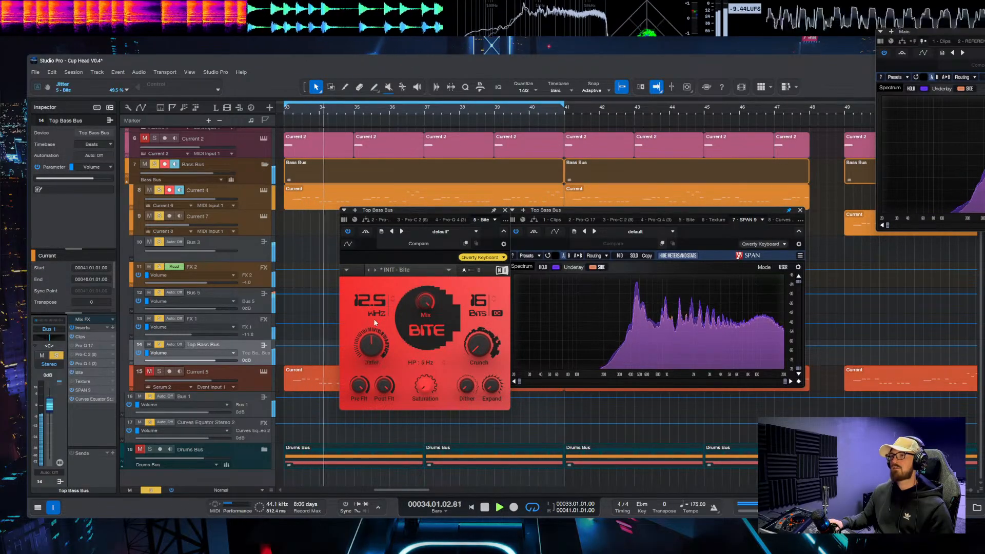
{"action": "left_click_drag", "start_coordinate": [370, 307], "coordinate": [371, 298]}
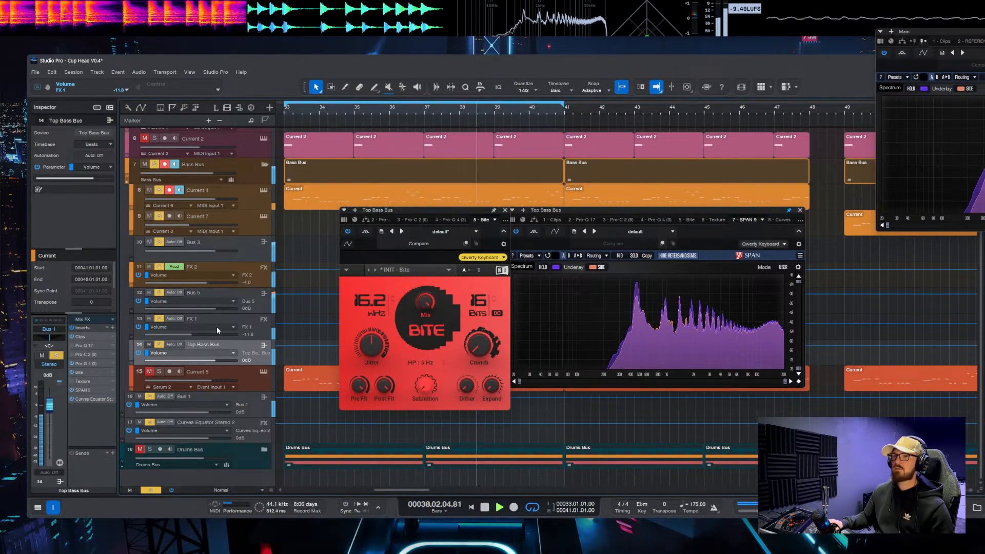
{"action": "key", "text": "space"}
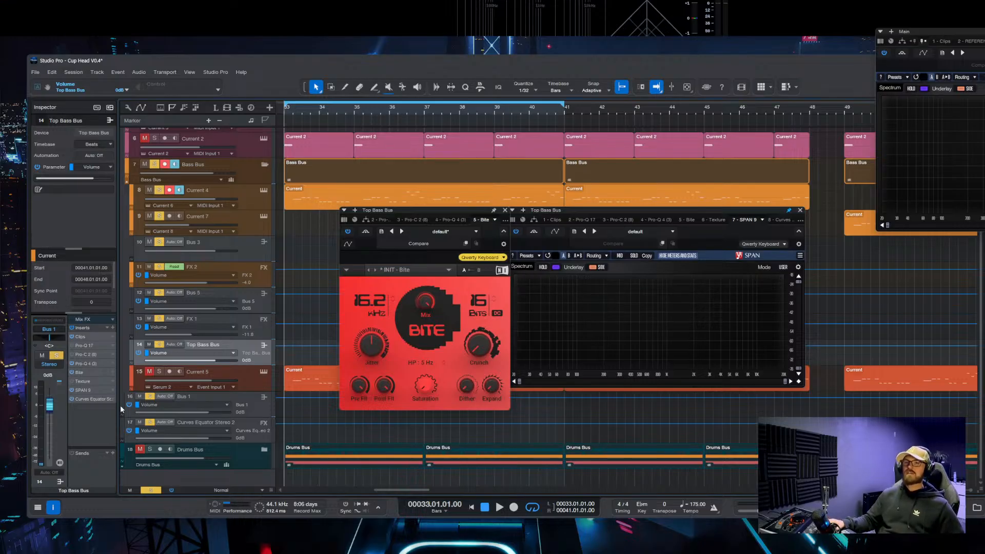
Step: Place Curves Equator Stereo and a second Clips below Bite on the Top Bass Bus and close the plug-in windows
{"action": "left_click_drag", "start_coordinate": [95, 405], "coordinate": [91, 384]}
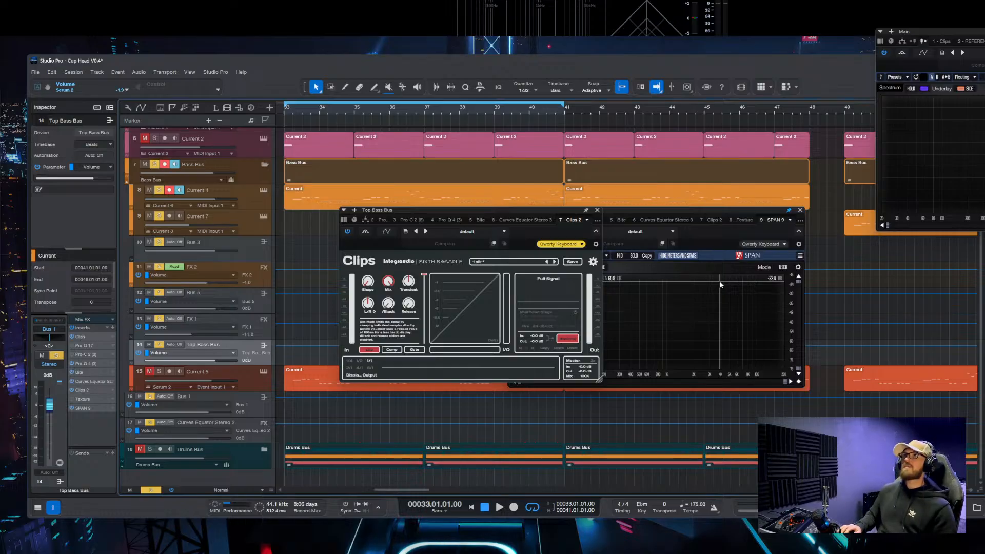
{"action": "left_click", "coordinate": [800, 210]}
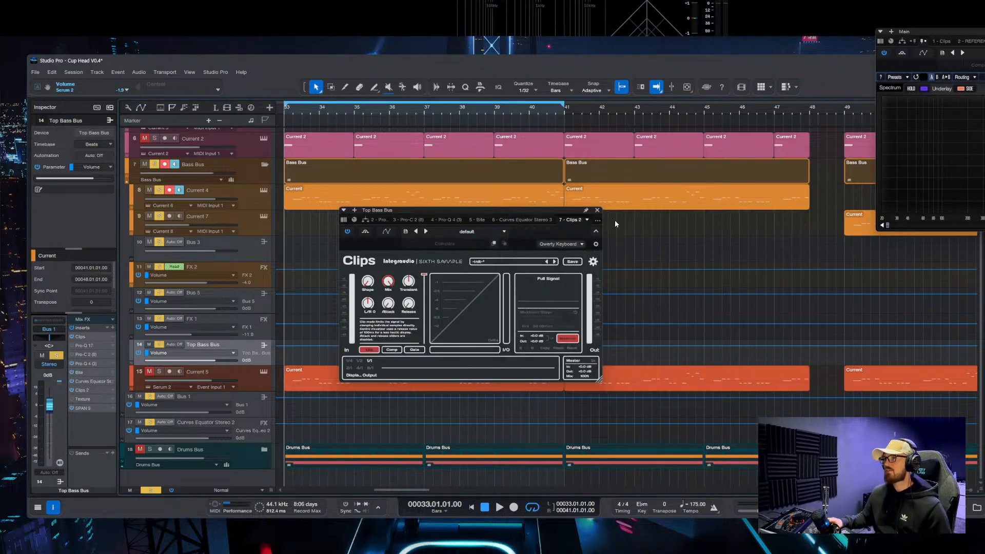
{"action": "left_click", "coordinate": [597, 209]}
Step: Clear all solos, reduce the track heights and play the full mix from bar 33
{"action": "key", "text": "space"}
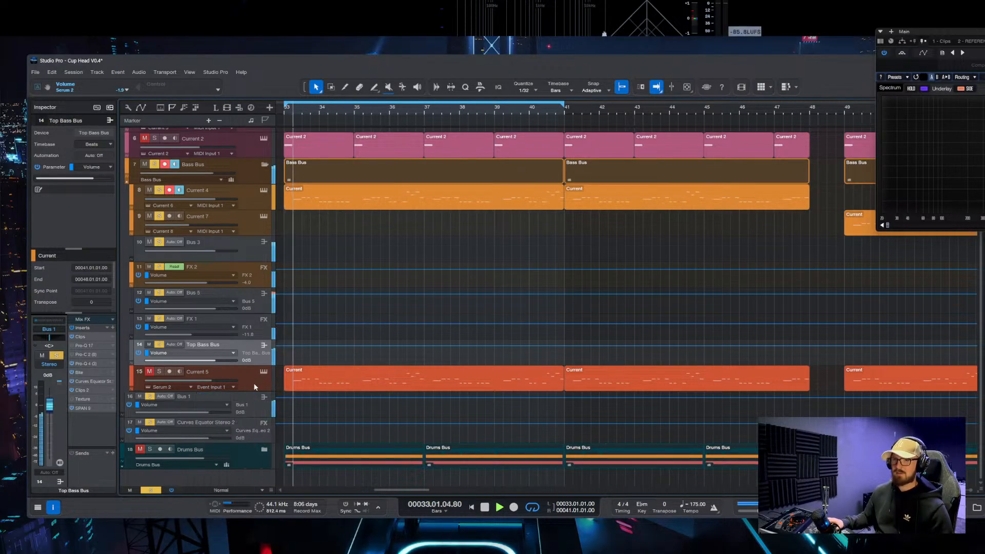
{"action": "left_click", "coordinate": [150, 490]}
{"action": "scroll", "coordinate": [416, 254], "scroll_direction": "up", "scroll_amount": 3}
{"action": "scroll", "coordinate": [436, 259], "scroll_direction": "left", "scroll_amount": 3}
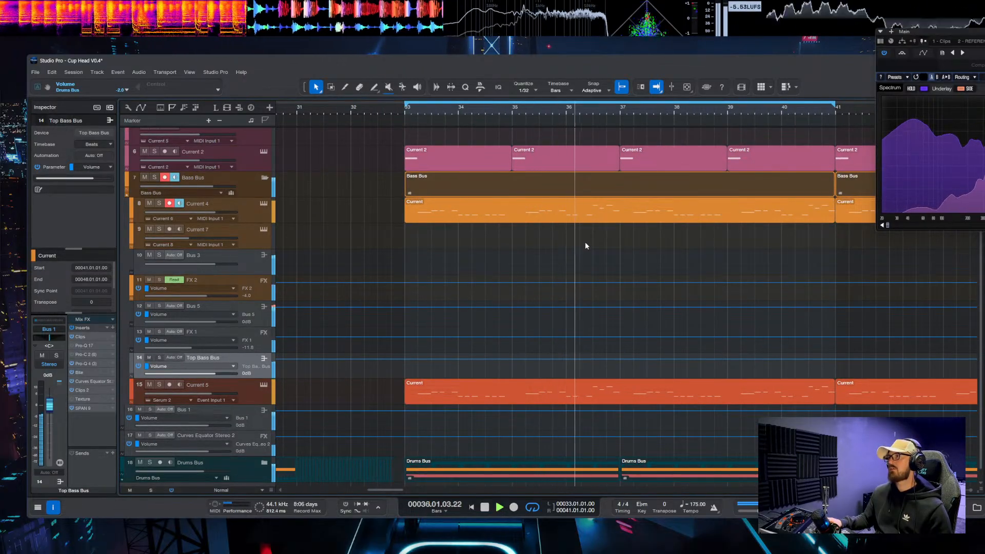
{"action": "left_click_drag", "start_coordinate": [633, 226], "coordinate": [523, 290]}
{"action": "scroll", "coordinate": [452, 312], "scroll_direction": "down", "scroll_amount": 2}
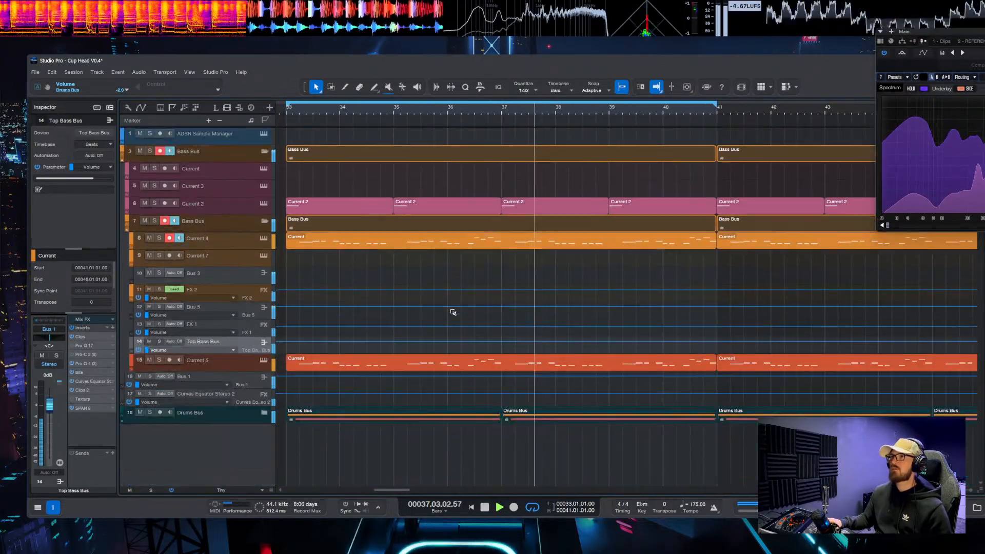
{"action": "scroll", "coordinate": [526, 357], "scroll_direction": "up", "scroll_amount": 1}
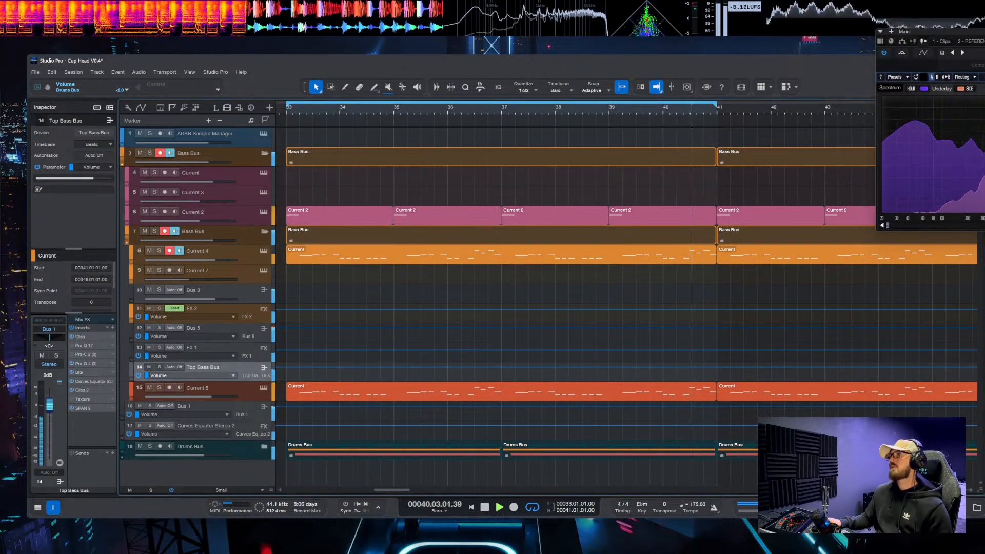
{"action": "key", "text": "space"}
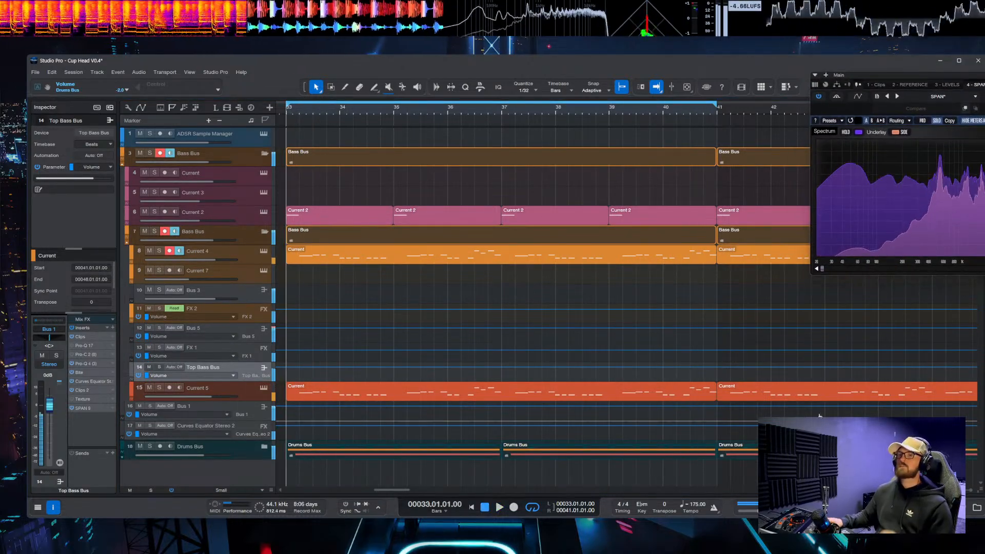
Step: Open REFERENCE on the Main bus from the mixer and compare the mix with the Cup Head V0.4 reference track
{"action": "key", "text": "F3"}
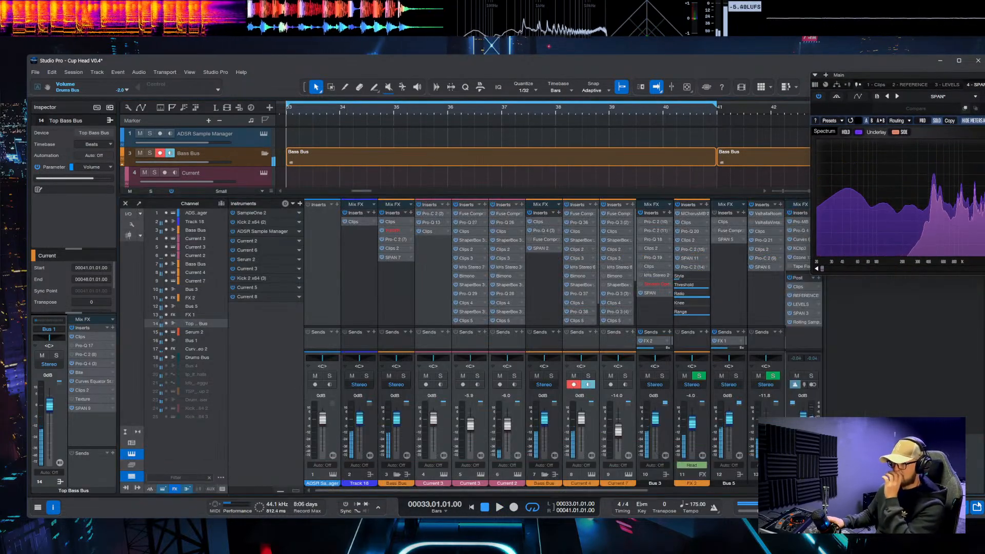
{"action": "left_click", "coordinate": [804, 295]}
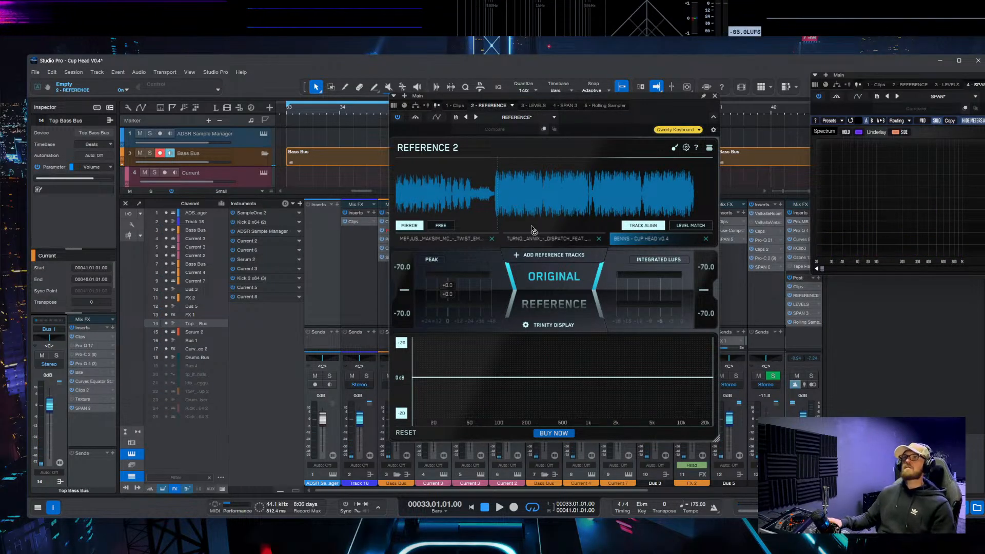
{"action": "left_click_drag", "start_coordinate": [517, 95], "coordinate": [491, 155]}
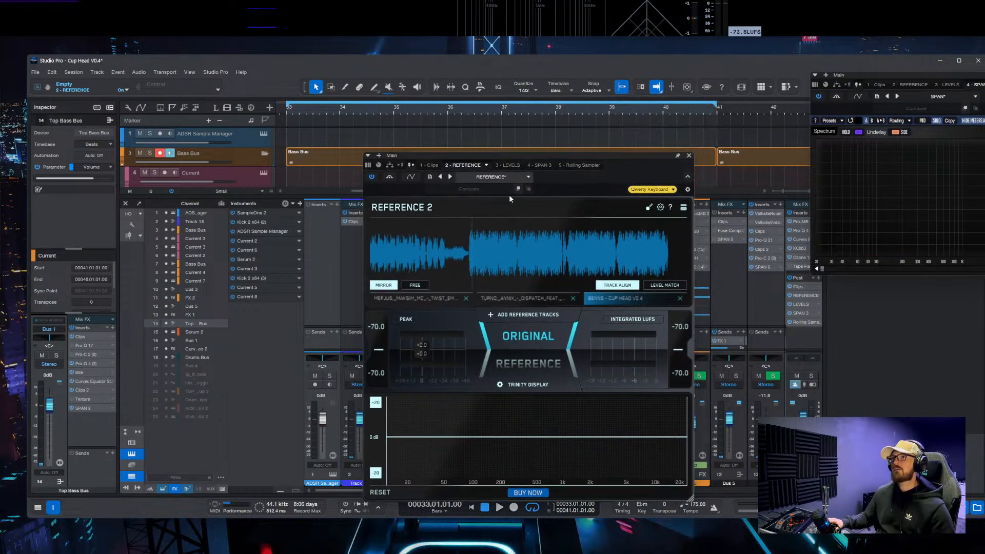
{"action": "left_click", "coordinate": [512, 326]}
{"action": "key", "text": "space"}
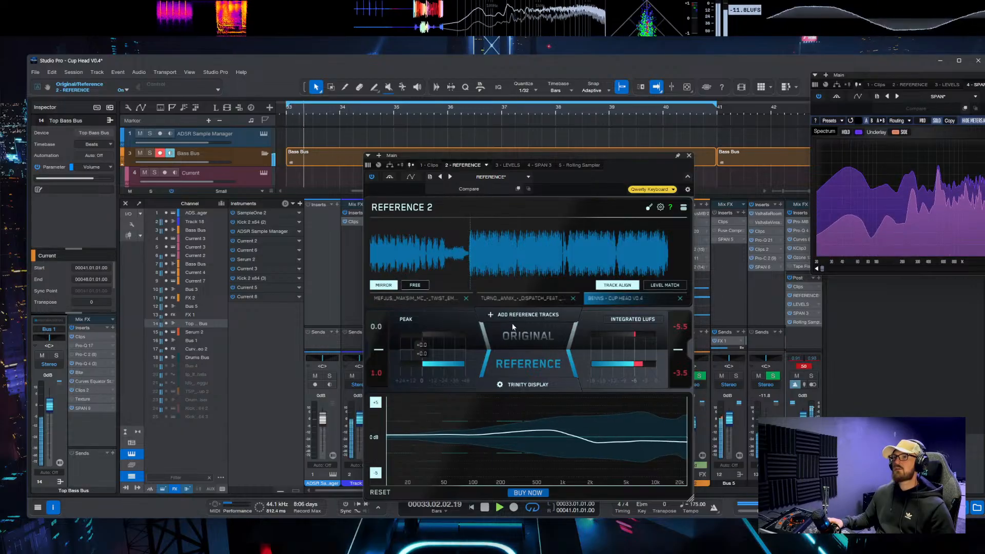
{"action": "left_click", "coordinate": [529, 337]}
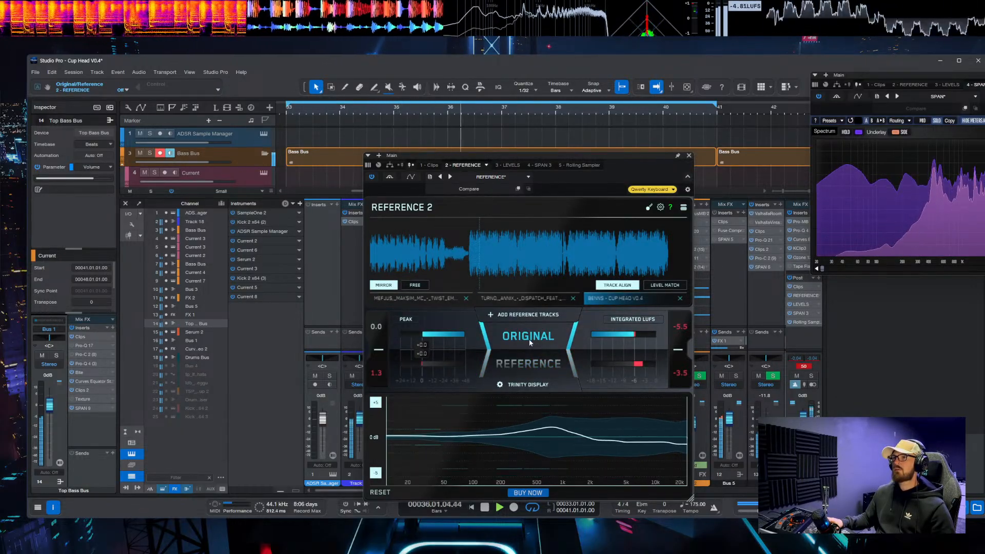
{"action": "left_click", "coordinate": [516, 336]}
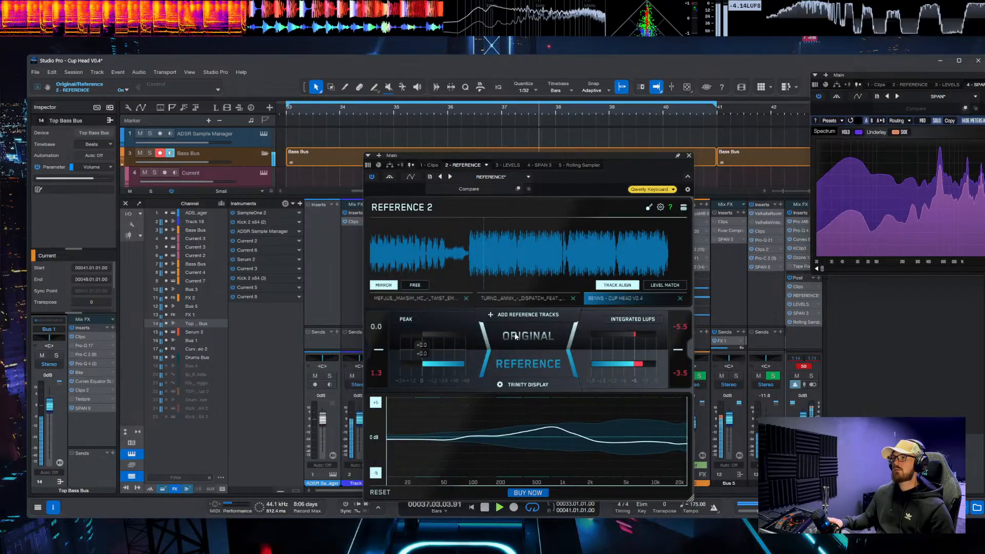
Step: Switch REFERENCE back to the original mix, stop playback, close the plug-in windows and hide the mixer
{"action": "left_click", "coordinate": [515, 336]}
{"action": "key", "text": "space"}
{"action": "left_click", "coordinate": [689, 155]}
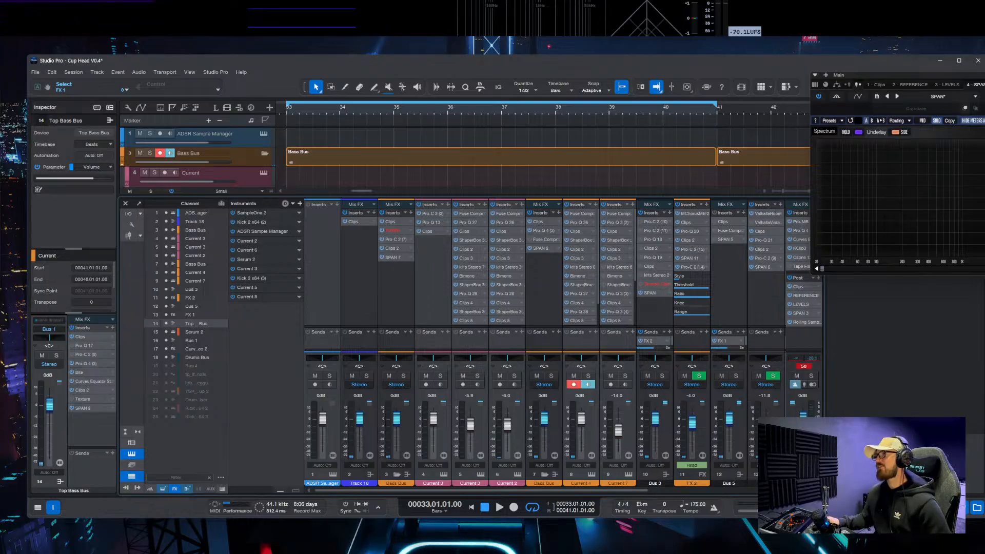
{"action": "left_click_drag", "start_coordinate": [898, 75], "coordinate": [974, 0]}
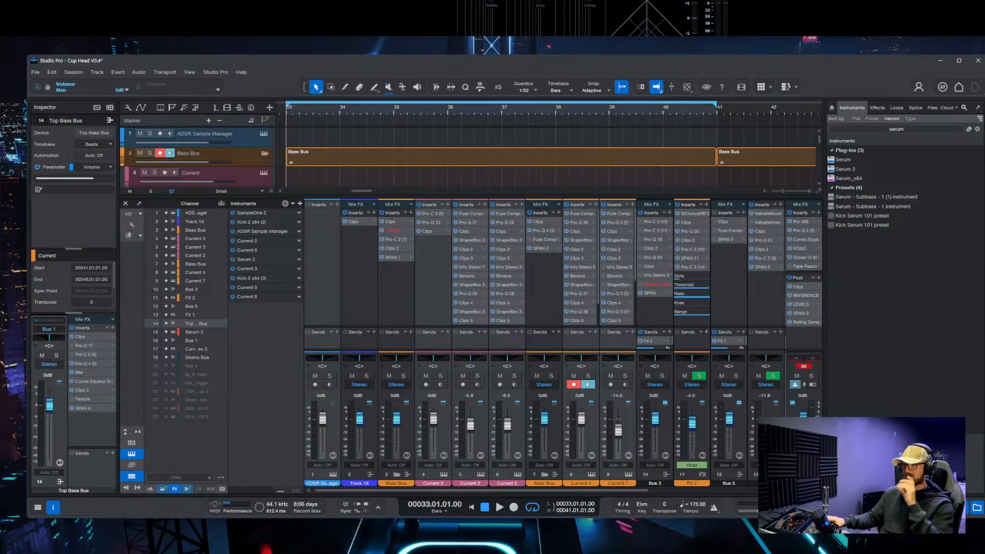
{"action": "key", "text": "F3"}
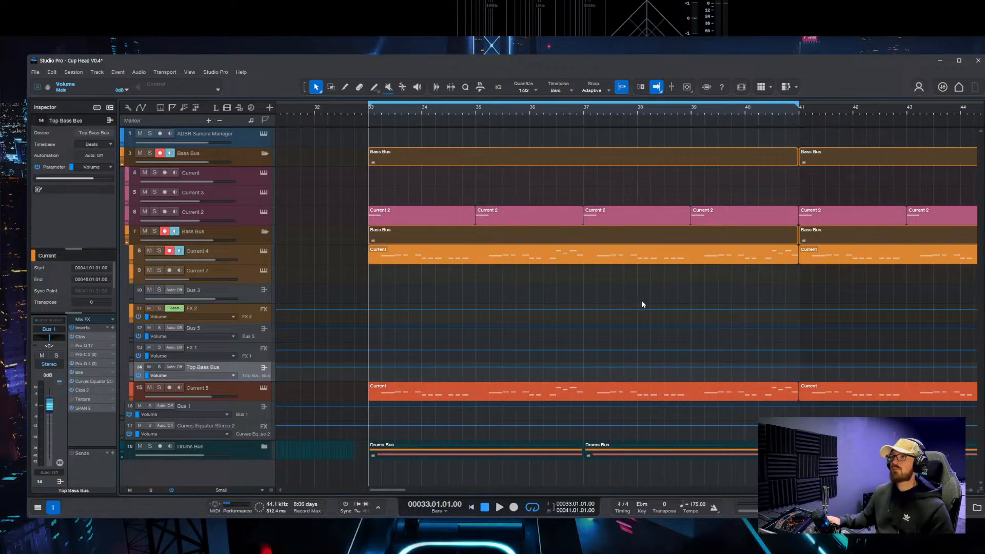
Step: Remove the unavailable plug-in, Pro-C 2 and Clips 2 from the Bass Bus inserts and load the default FX chain
{"action": "scroll", "coordinate": [443, 442], "scroll_direction": "left", "scroll_amount": 3}
{"action": "left_click", "coordinate": [243, 157]}
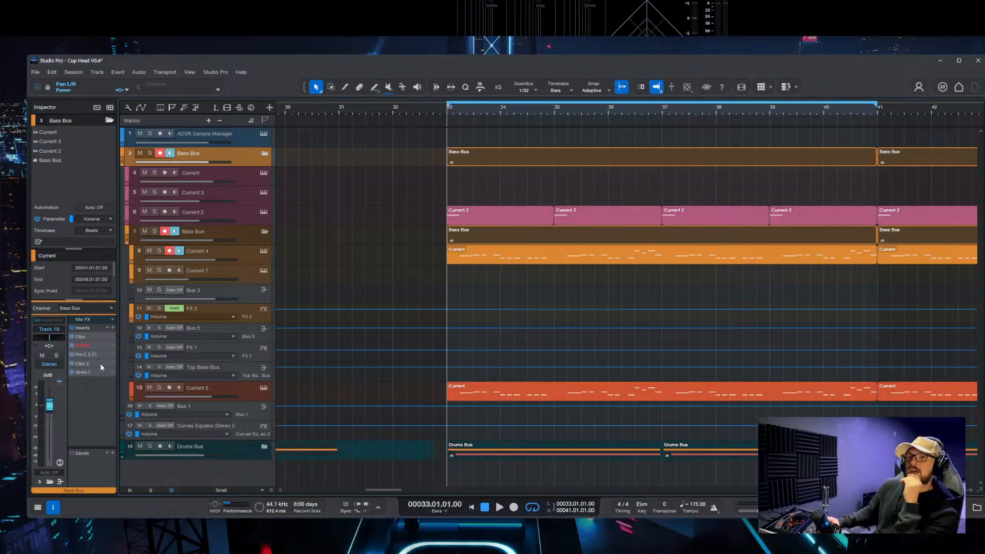
{"action": "left_click", "coordinate": [113, 346]}
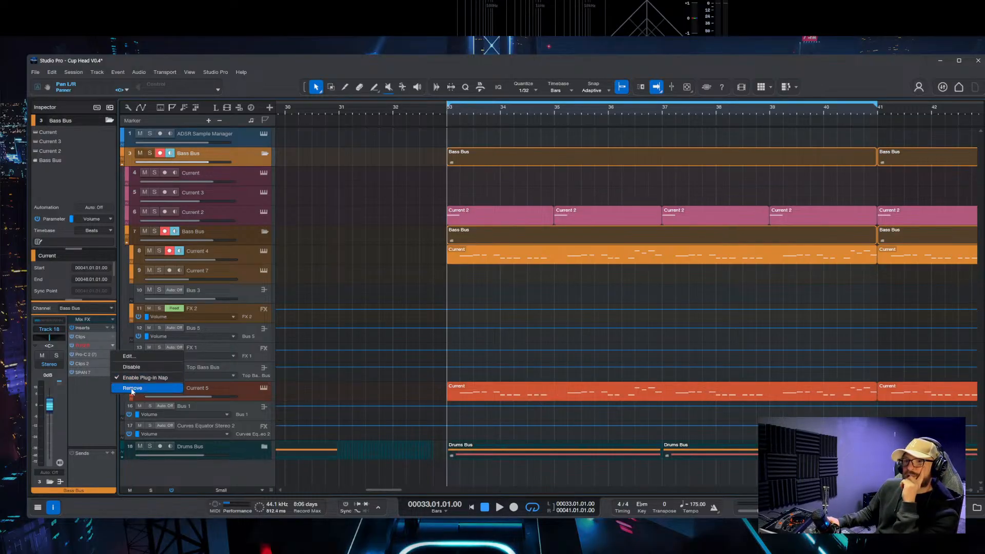
{"action": "left_click", "coordinate": [132, 389]}
{"action": "left_click", "coordinate": [113, 346]}
{"action": "left_click", "coordinate": [130, 437]}
{"action": "left_click", "coordinate": [113, 345]}
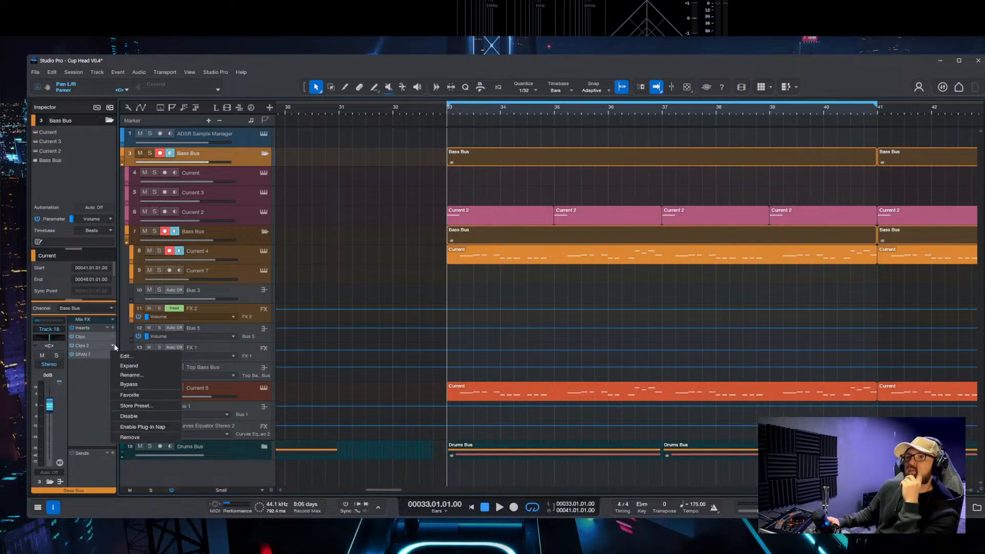
{"action": "left_click", "coordinate": [130, 438]}
{"action": "left_click", "coordinate": [107, 327]}
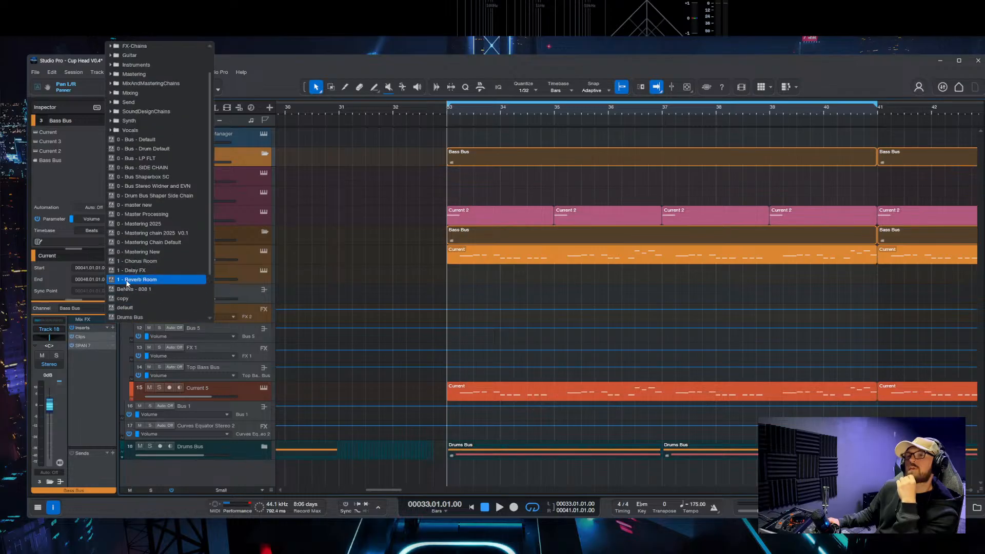
{"action": "left_click", "coordinate": [123, 314]}
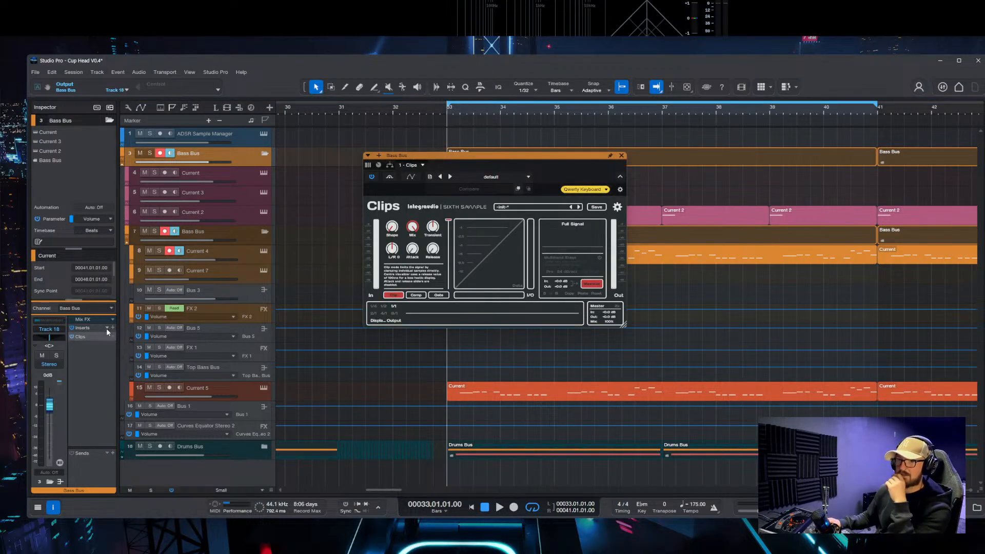
Step: Load the "0 - Bus Shaperbox SC" FX chain onto the Bass Bus inserts
{"action": "left_click", "coordinate": [107, 328]}
{"action": "scroll", "coordinate": [171, 175], "scroll_direction": "down", "scroll_amount": 5}
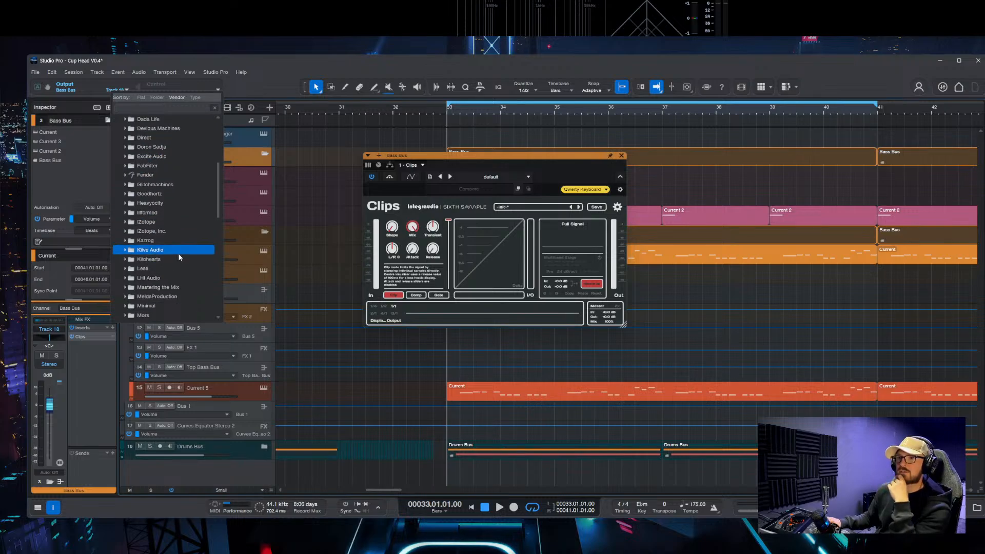
{"action": "left_click", "coordinate": [106, 327]}
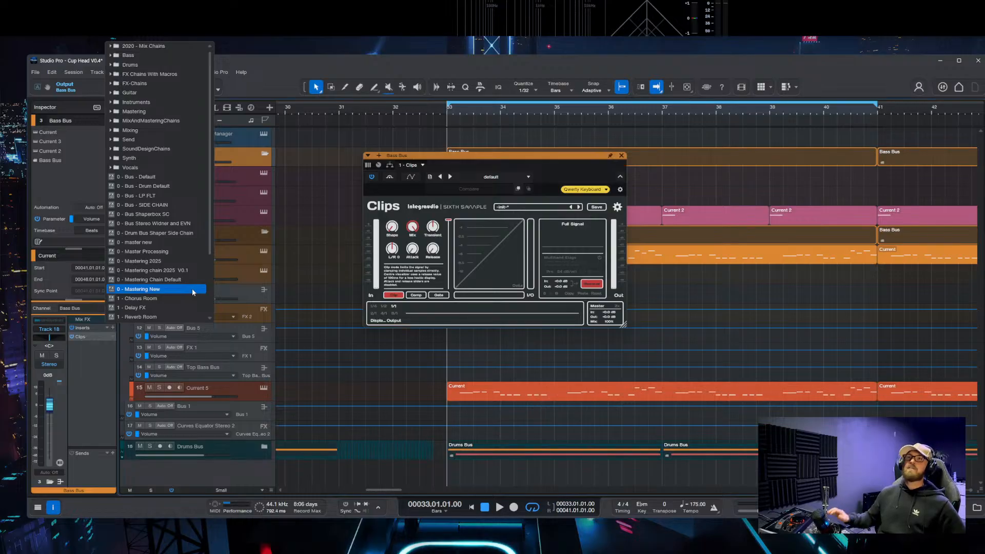
{"action": "scroll", "coordinate": [154, 271], "scroll_direction": "down", "scroll_amount": 3}
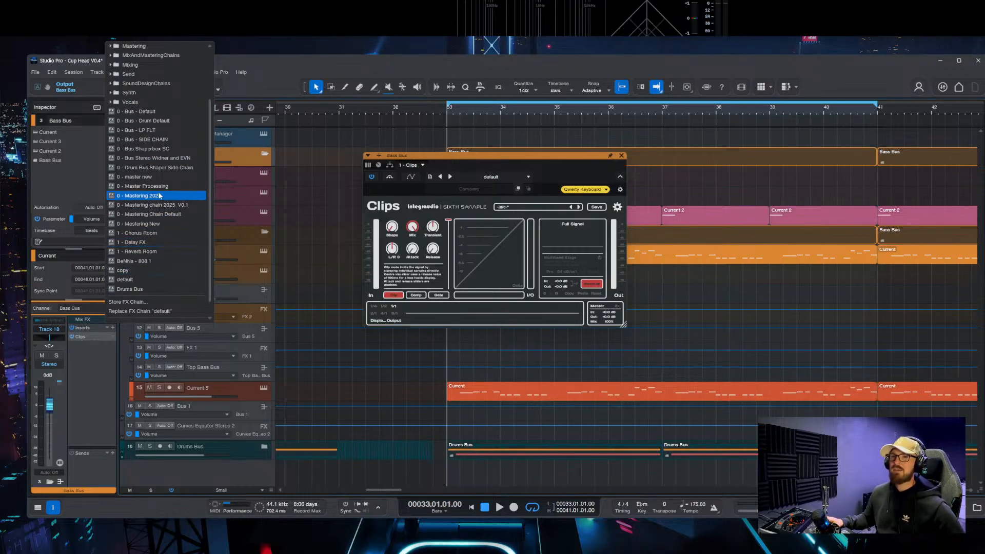
{"action": "scroll", "coordinate": [159, 194], "scroll_direction": "up", "scroll_amount": 1}
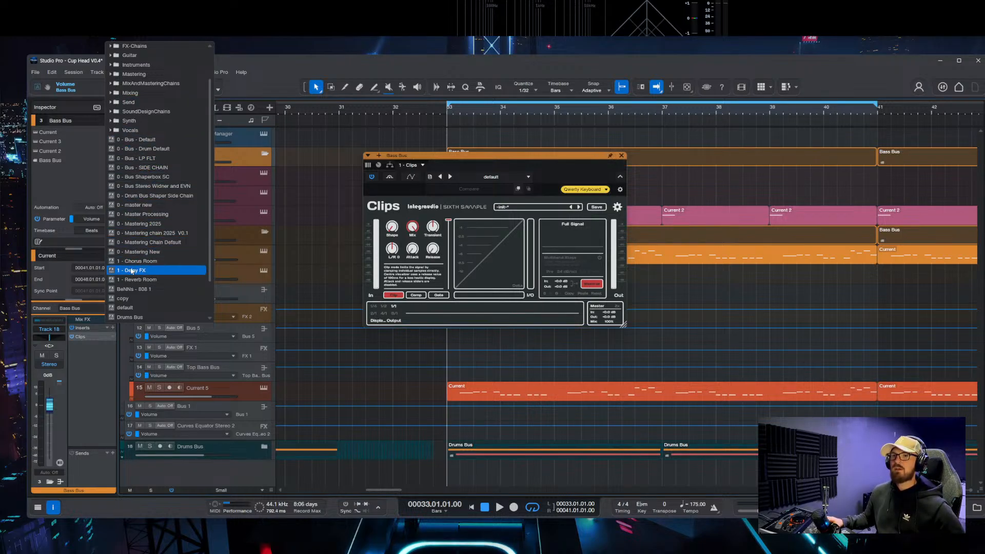
{"action": "left_click", "coordinate": [140, 178]}
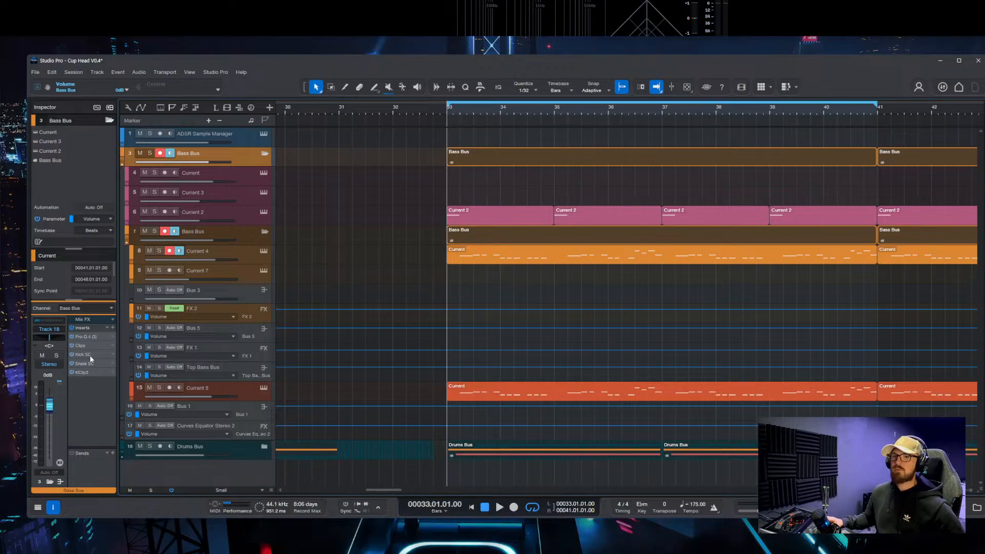
Step: Open the Kick SC and Snare SC ShaperBox 3 instances on the Bass Bus and move their windows clear of the track list
{"action": "left_click", "coordinate": [83, 354]}
{"action": "left_click_drag", "start_coordinate": [621, 158], "coordinate": [376, 84]}
{"action": "left_click", "coordinate": [87, 362]}
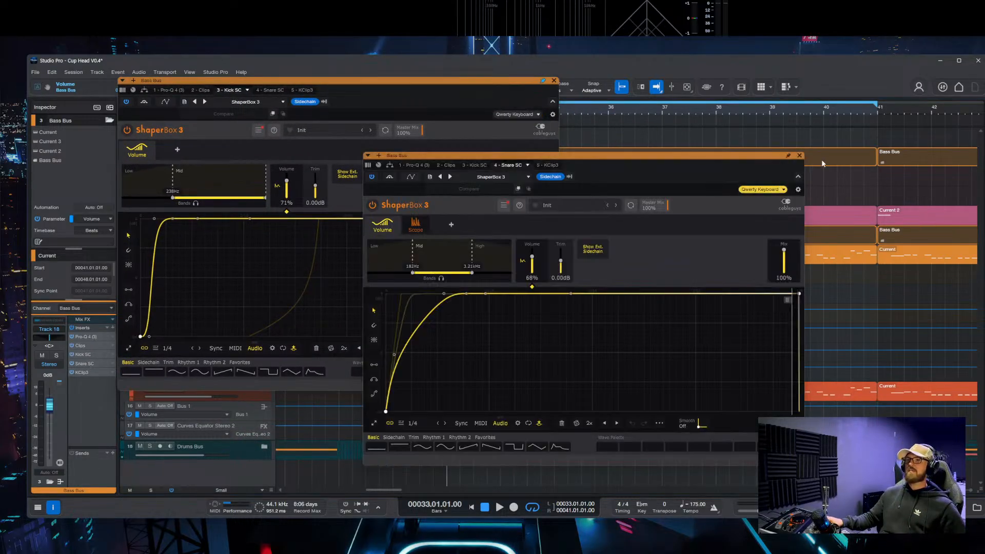
{"action": "left_click_drag", "start_coordinate": [792, 157], "coordinate": [979, 91]}
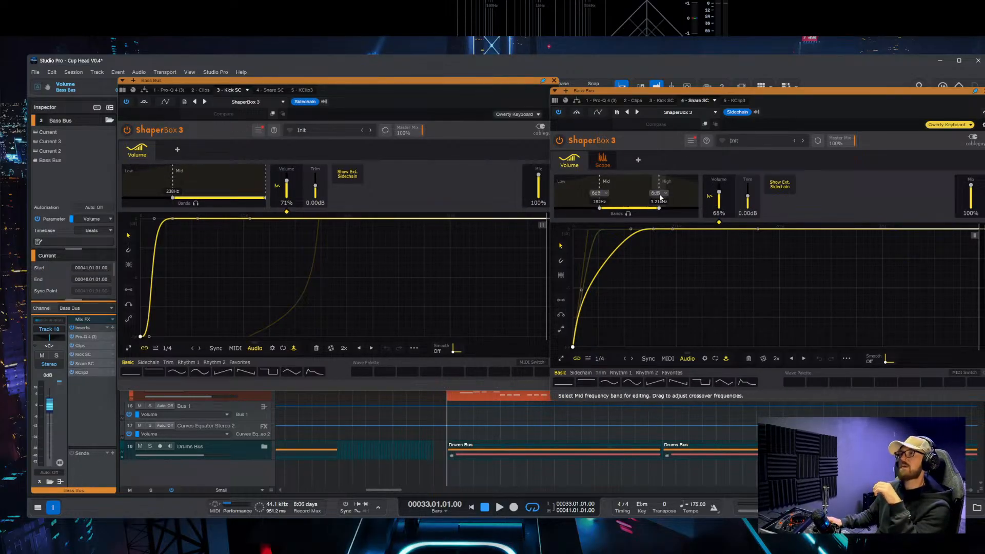
{"action": "left_click_drag", "start_coordinate": [340, 83], "coordinate": [789, 147]}
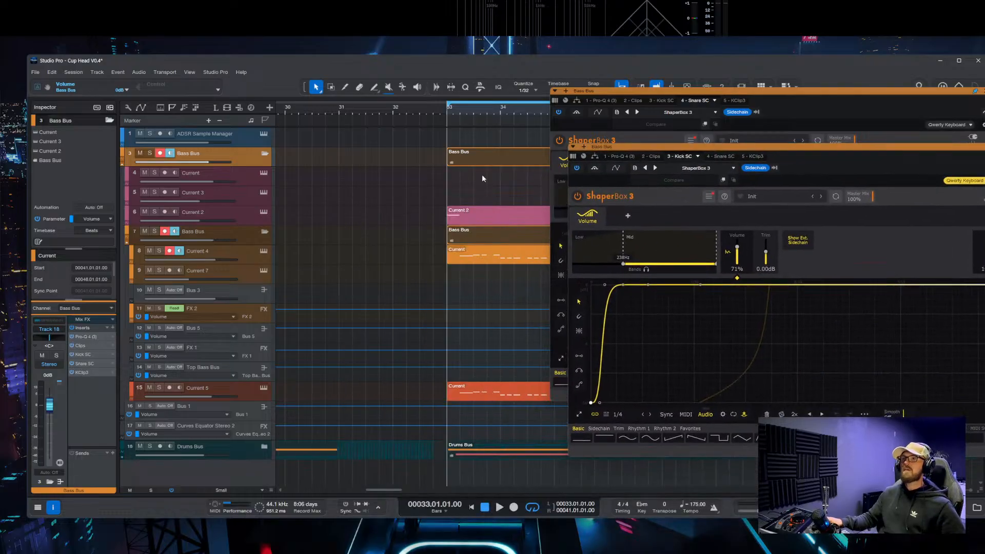
Step: Expand the Drums Bus folder and route a send from Kick 2 x64 2 to the Kick SC sidechain input
{"action": "scroll", "coordinate": [283, 254], "scroll_direction": "left", "scroll_amount": 2}
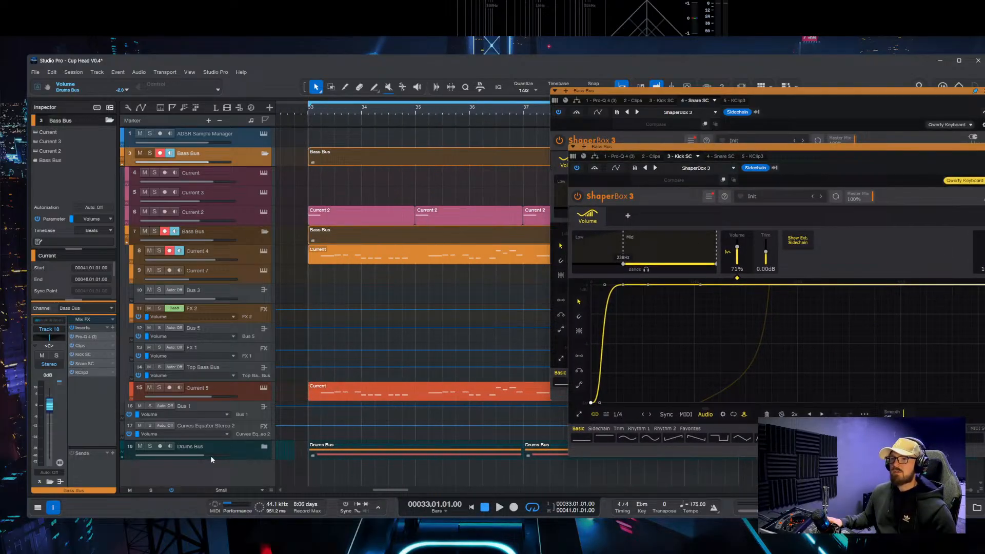
{"action": "double_click", "coordinate": [341, 455]}
{"action": "scroll", "coordinate": [346, 392], "scroll_direction": "down", "scroll_amount": 3}
{"action": "scroll", "coordinate": [224, 435], "scroll_direction": "down", "scroll_amount": 2}
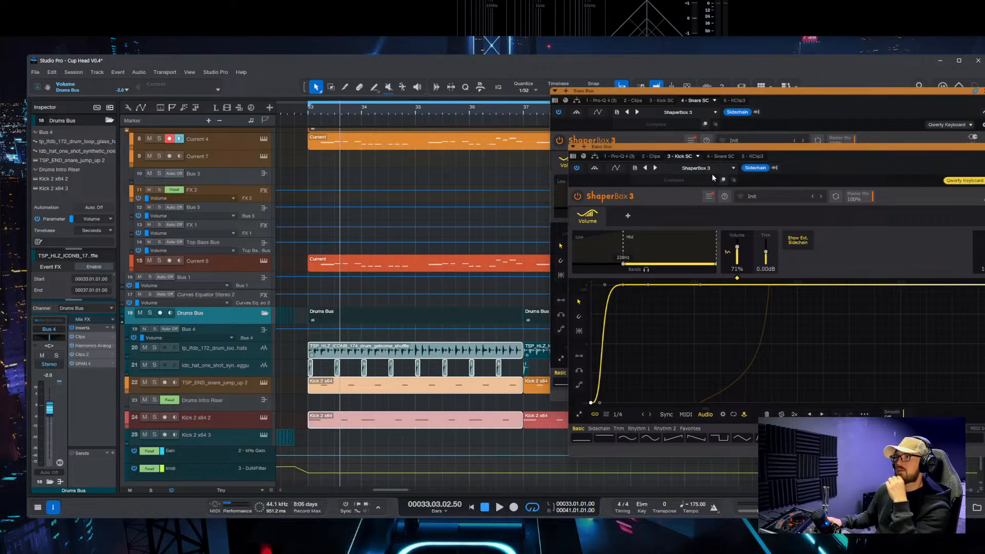
{"action": "left_click", "coordinate": [776, 168]}
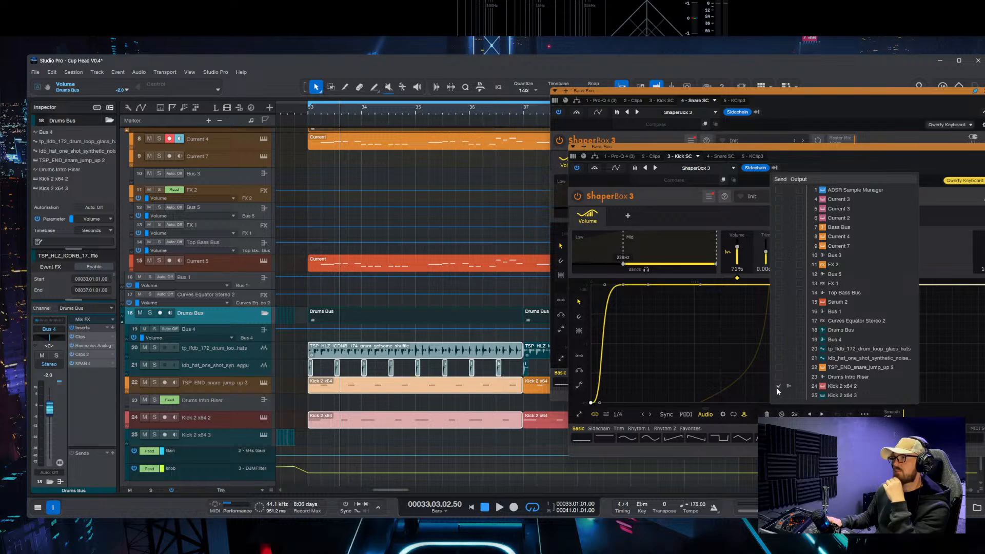
{"action": "left_click", "coordinate": [936, 253]}
Step: Start playback and route a send from TSP_END_snare_jump_up 2 to the Snare SC sidechain input
{"action": "key", "text": "space"}
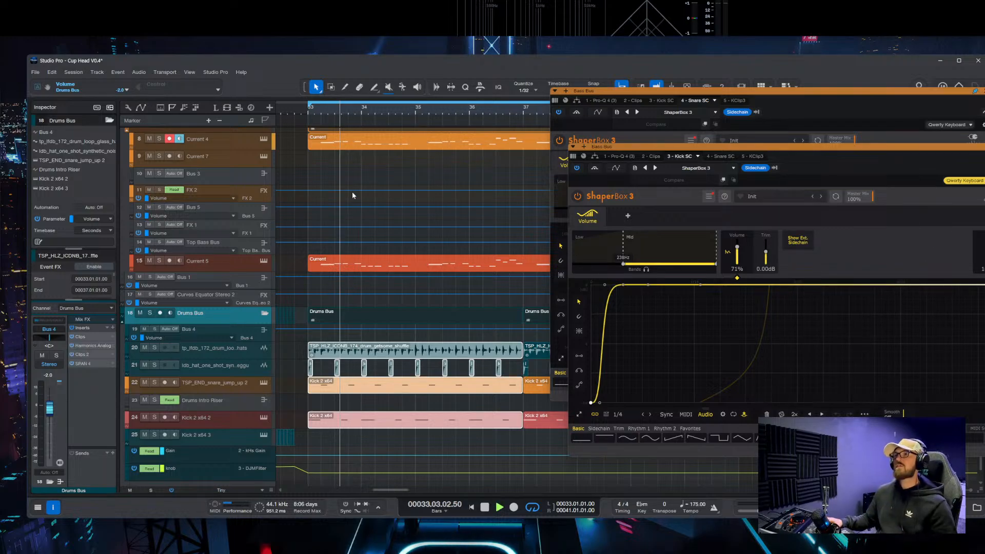
{"action": "left_click", "coordinate": [710, 156]}
{"action": "left_click", "coordinate": [774, 168]}
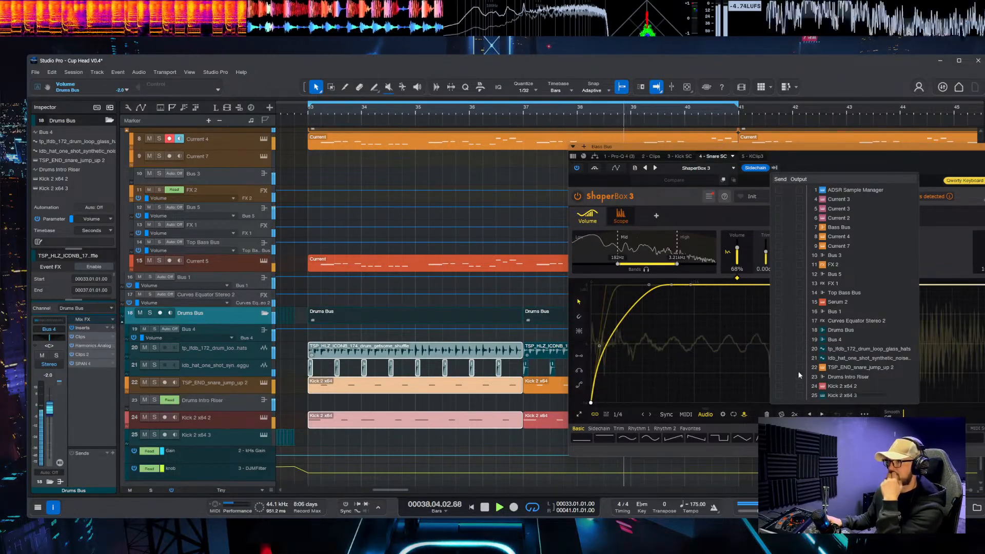
{"action": "left_click", "coordinate": [778, 367]}
{"action": "left_click", "coordinate": [918, 223]}
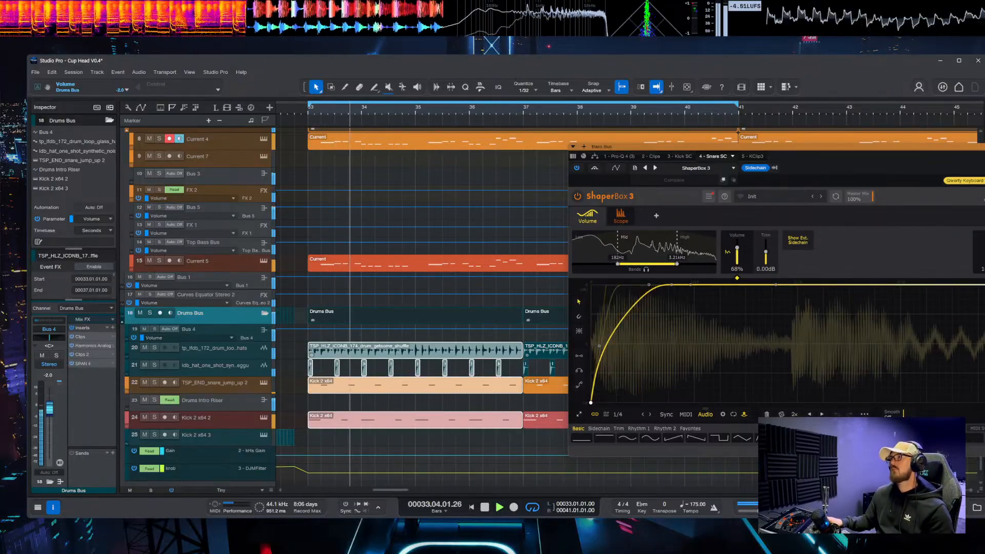
Step: Close the ShaperBox window, listen to the looped section with the bass sidechained, and stop playback
{"action": "key", "text": "Escape"}
{"action": "scroll", "coordinate": [349, 328], "scroll_direction": "up", "scroll_amount": 3}
{"action": "key", "text": "a"}
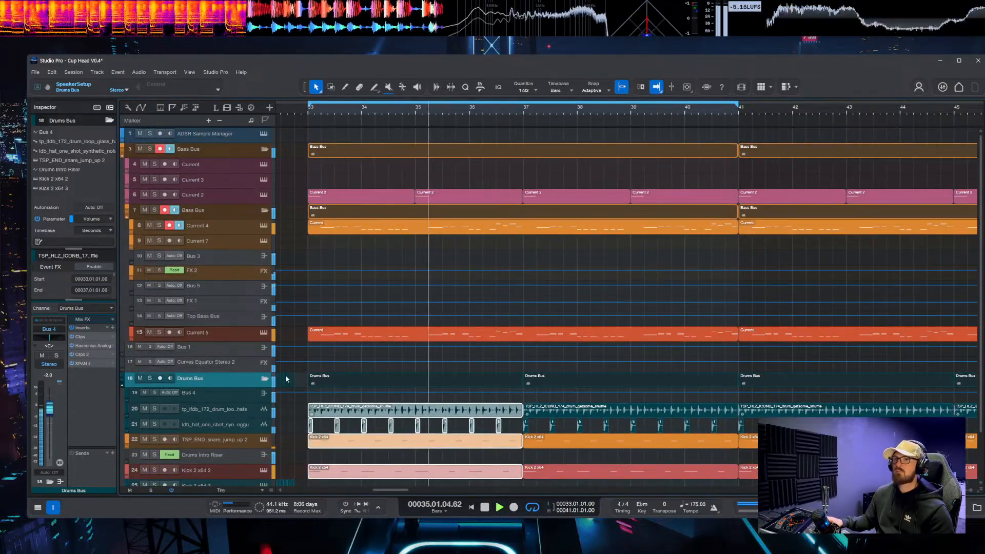
{"action": "key", "text": "space"}
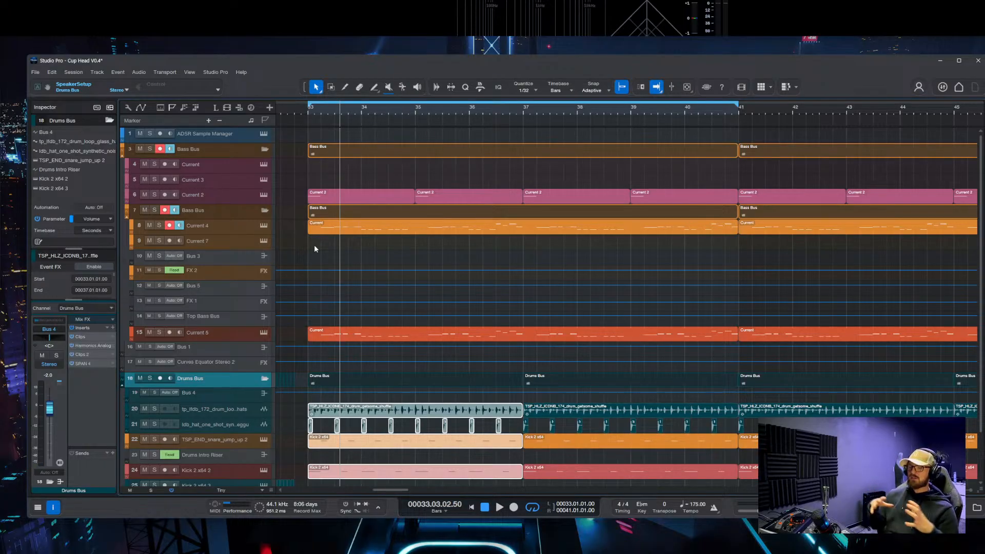
Step: Reopen REFERENCE on the Main bus and compare the mix with the Cup Head V0.4 reference track from bar 33
{"action": "left_click", "coordinate": [964, 504]}
{"action": "left_click", "coordinate": [965, 297]}
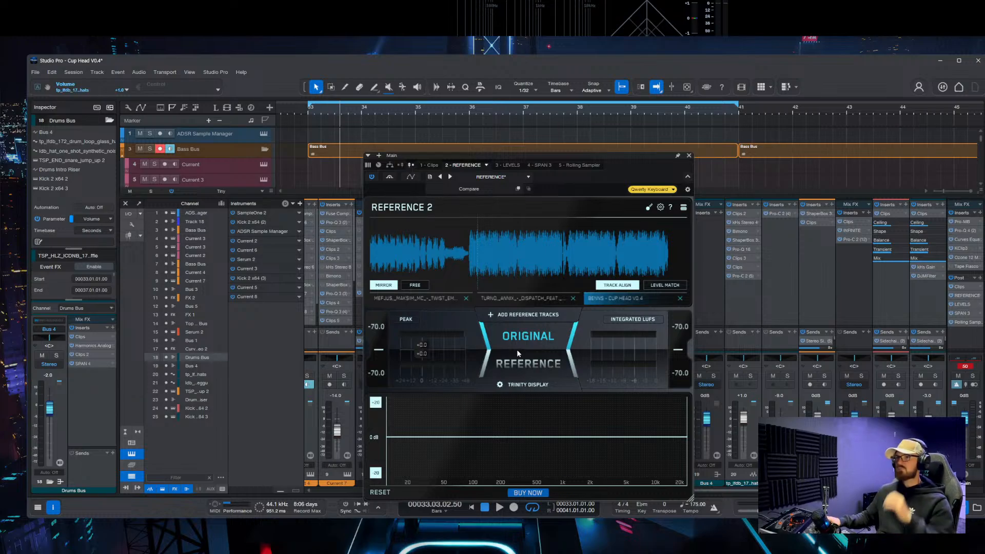
{"action": "key", "text": "space"}
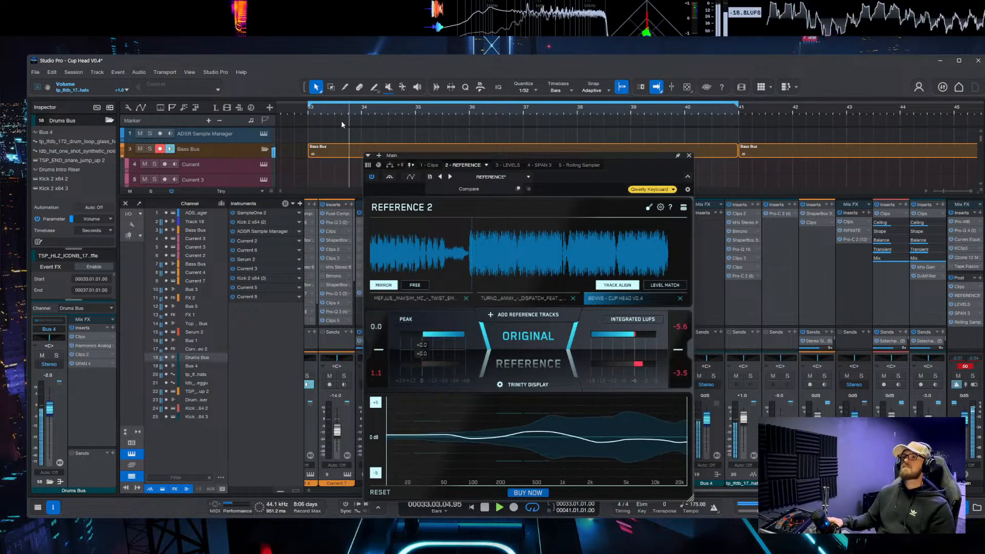
{"action": "left_click", "coordinate": [307, 107]}
{"action": "left_click", "coordinate": [528, 353]}
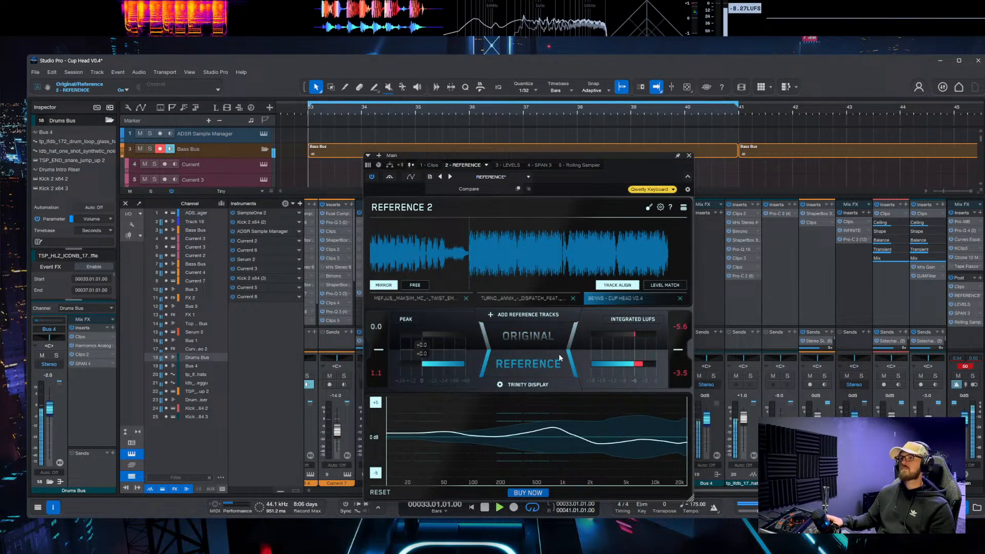
{"action": "left_click", "coordinate": [531, 336]}
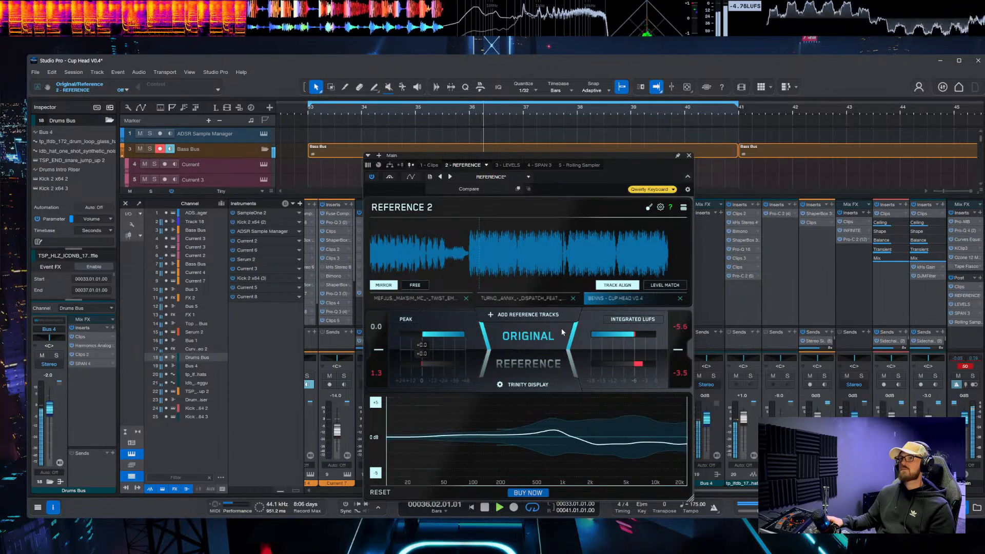
{"action": "left_click", "coordinate": [534, 341]}
{"action": "key", "text": "space"}
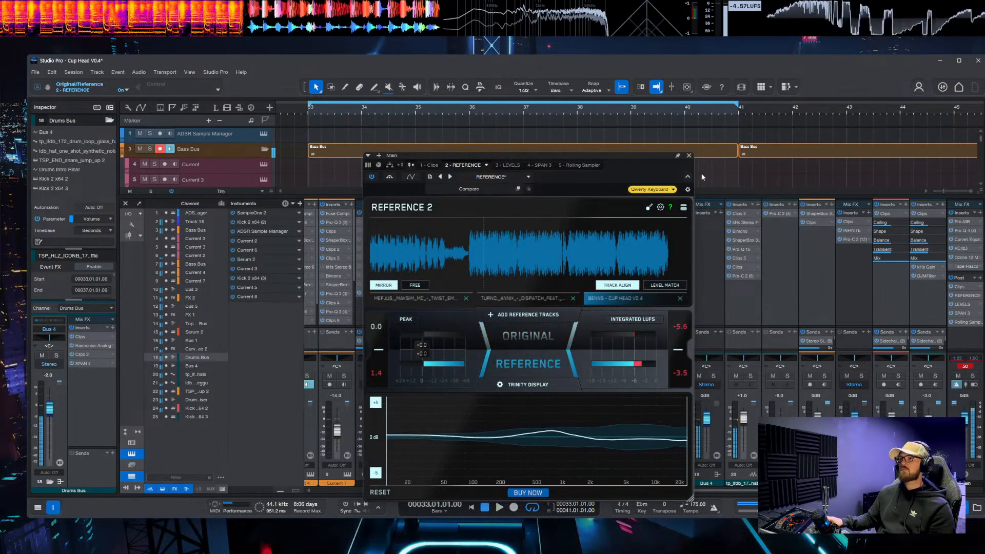
Step: Look at REFERENCE's level match options, close the plug-in and hide the mixer
{"action": "left_click", "coordinate": [664, 284]}
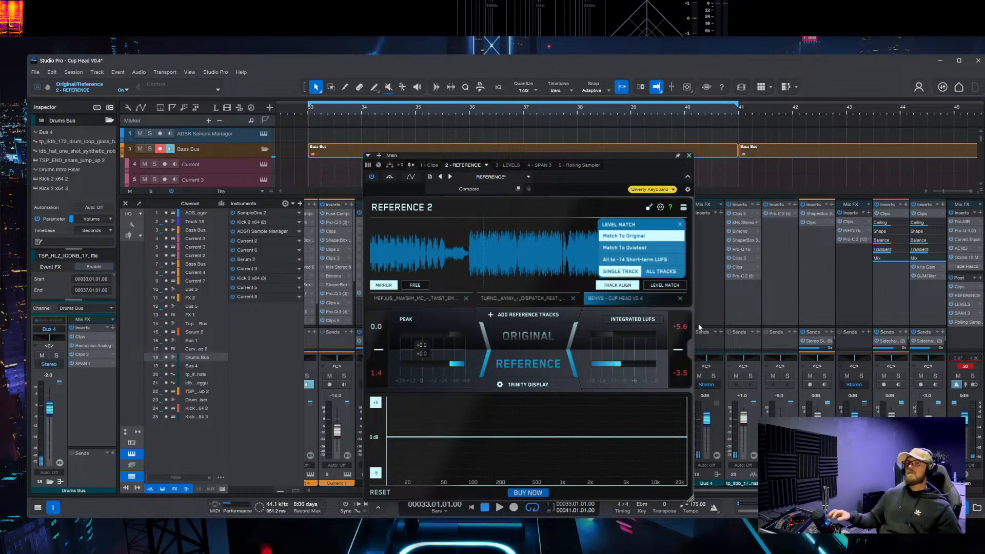
{"action": "left_click", "coordinate": [688, 155]}
{"action": "key", "text": "F3"}
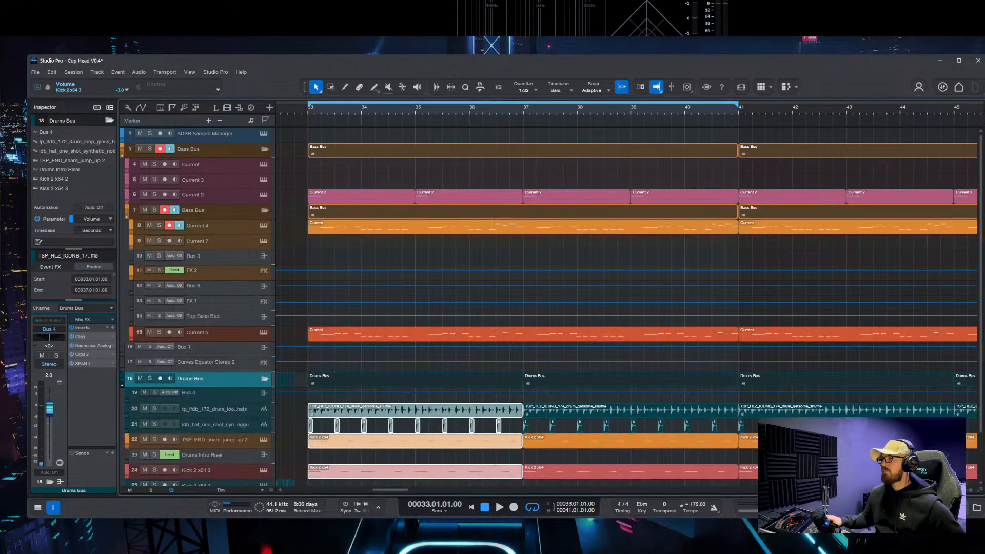
Step: Check the channel inserts of Kick 2 x64 3 and the Bass Bus in the inspector
{"action": "scroll", "coordinate": [214, 276], "scroll_direction": "down", "scroll_amount": 5}
{"action": "left_click", "coordinate": [292, 431]}
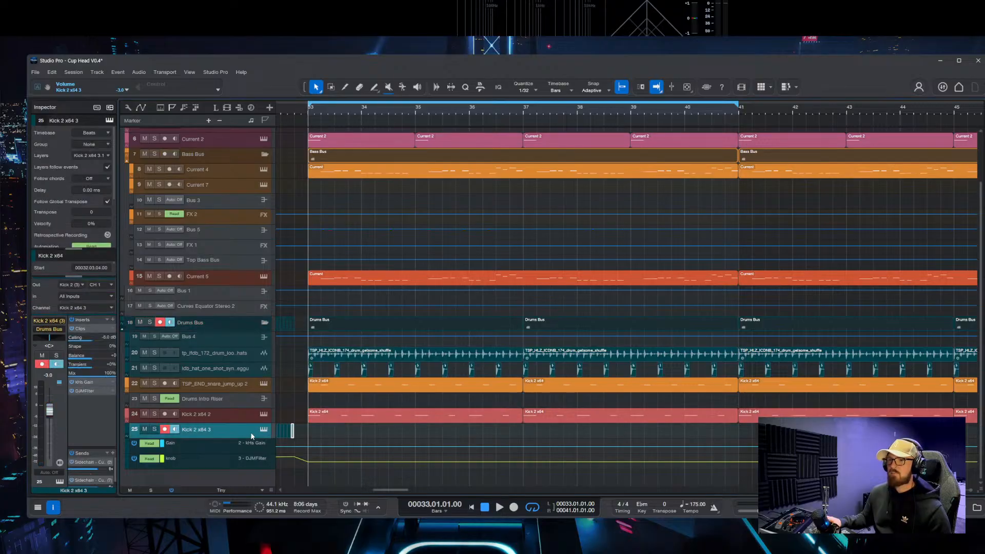
{"action": "scroll", "coordinate": [235, 396], "scroll_direction": "up", "scroll_amount": 3}
{"action": "left_click", "coordinate": [226, 159]}
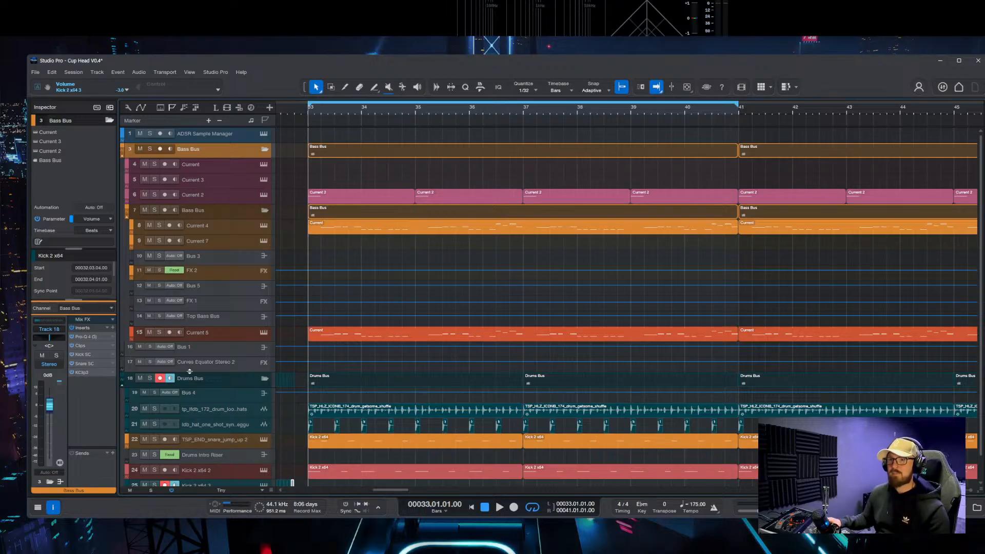
Step: Select the Drums Bus and clear its existing chain of insert effects
{"action": "left_click", "coordinate": [213, 381]}
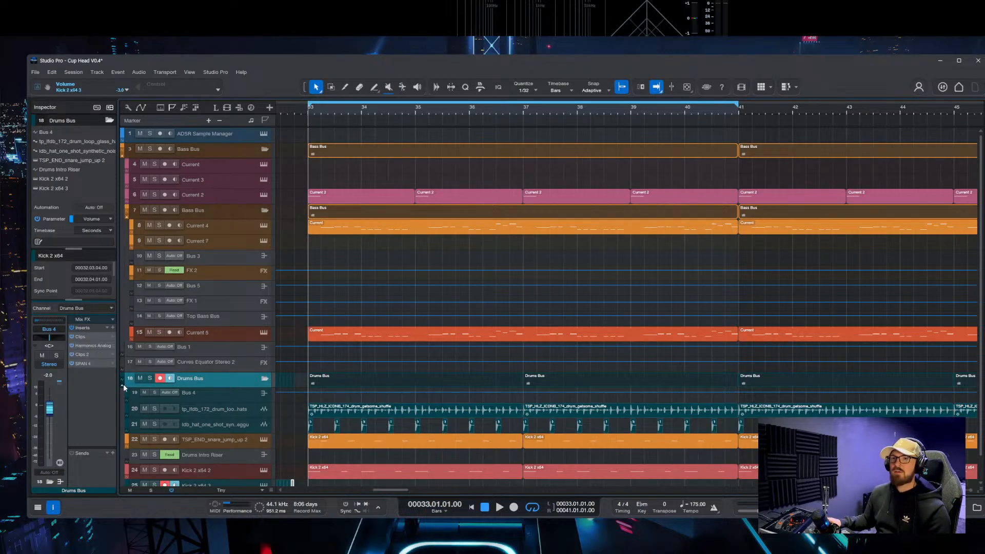
{"action": "left_click", "coordinate": [107, 328]}
{"action": "scroll", "coordinate": [141, 316], "scroll_direction": "down", "scroll_amount": 3}
{"action": "left_click", "coordinate": [143, 316]}
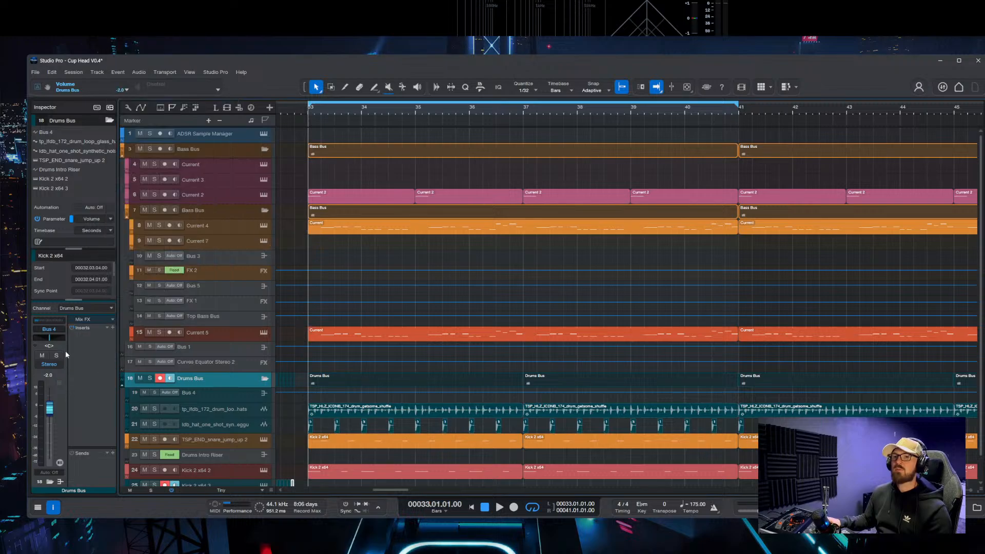
Step: Reset the Drums Bus volume to 0 dB and insert the Mix DRUMS plug-in on it
{"action": "left_click_drag", "start_coordinate": [55, 409], "coordinate": [56, 405]}
{"action": "left_click", "coordinate": [63, 389], "text": "ctrl"}
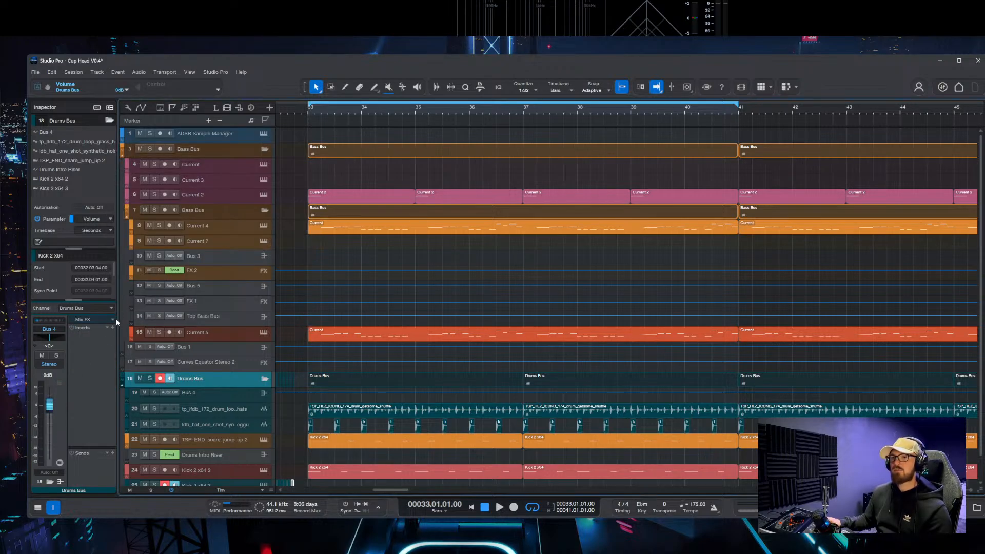
{"action": "left_click", "coordinate": [112, 327]}
{"action": "type", "text": "ne"}
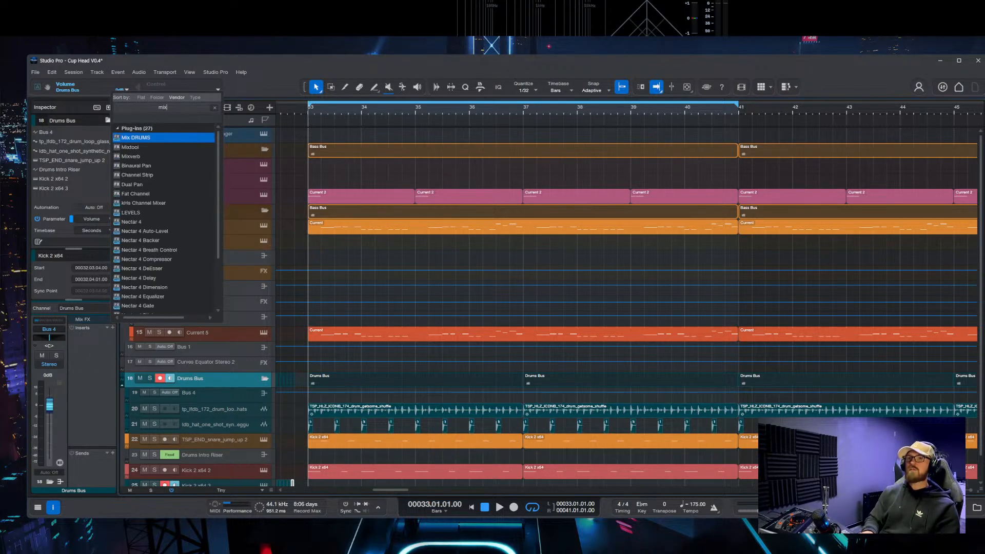
{"action": "key", "text": "Return"}
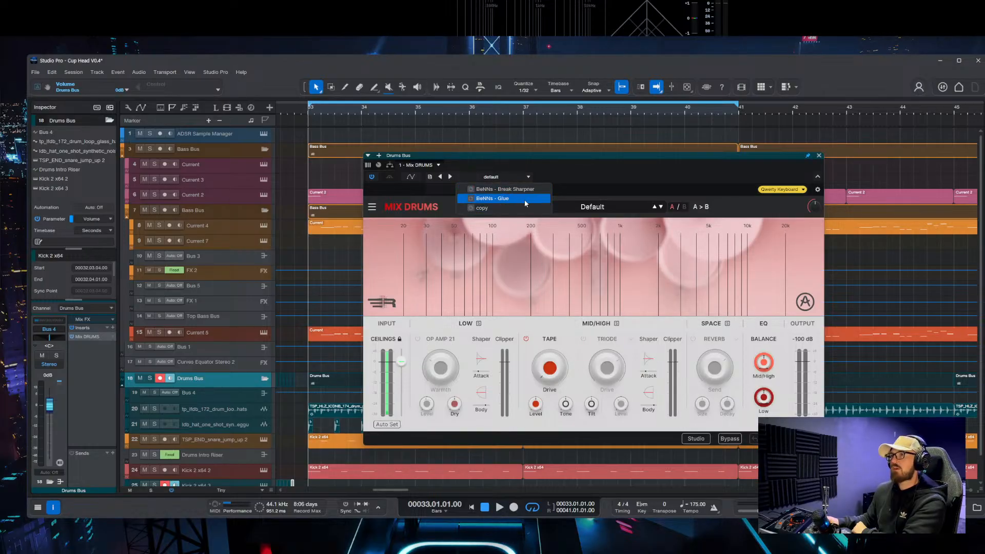
Step: Load the Break Sharpner preset in Mix DRUMS, set the reverb's pre-delay, distance and damping to zero, and update the preset
{"action": "left_click", "coordinate": [505, 188]}
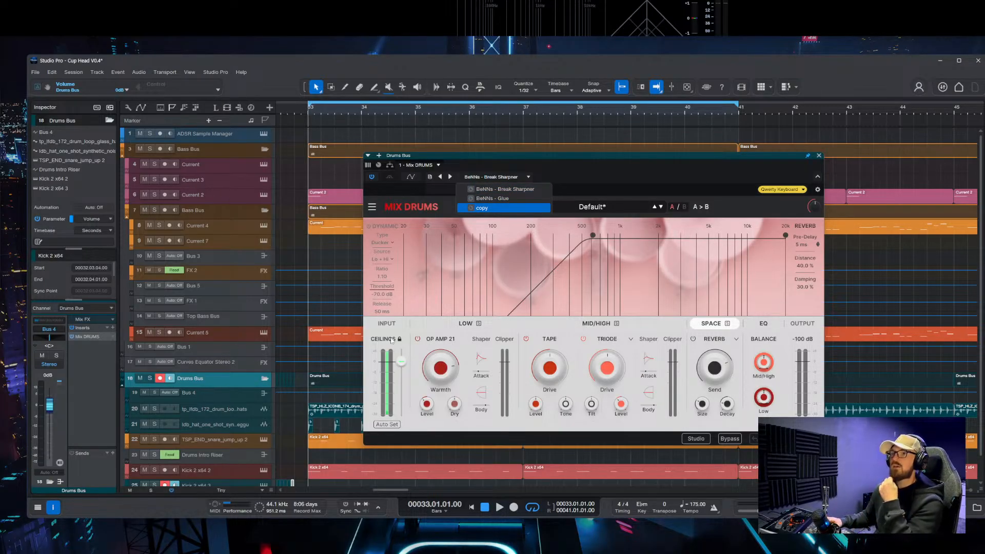
{"action": "left_click", "coordinate": [807, 263]}
{"action": "scroll", "coordinate": [193, 446], "scroll_direction": "down", "scroll_amount": 2}
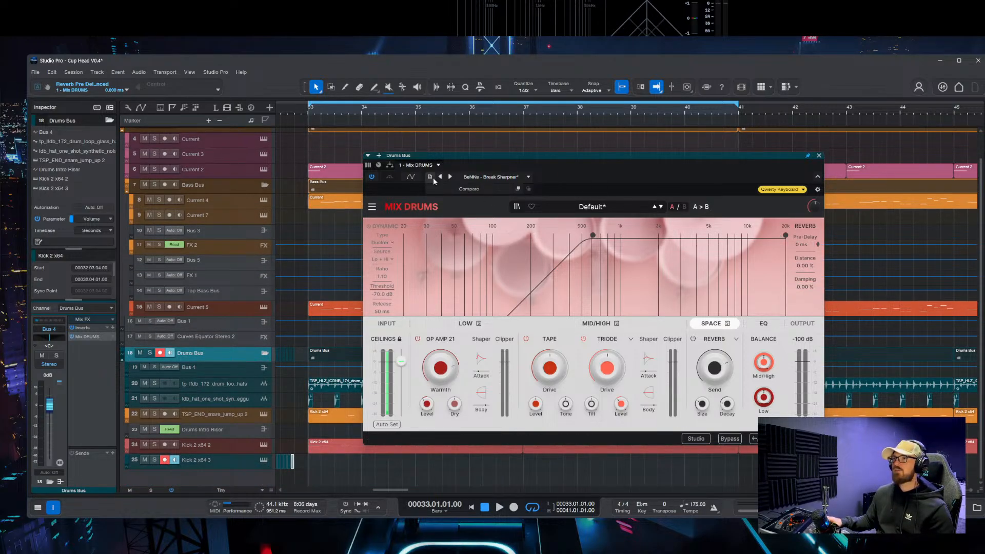
{"action": "left_click", "coordinate": [431, 177]}
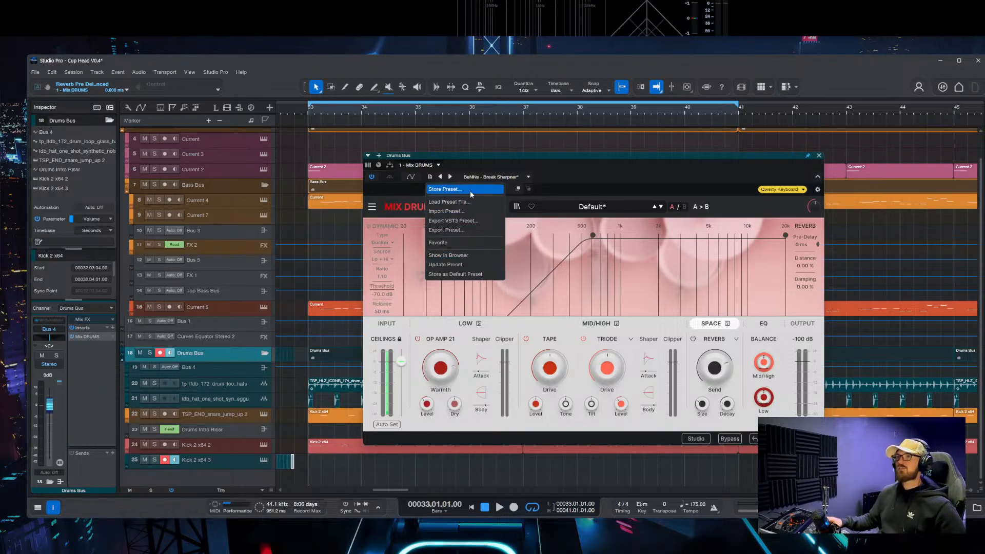
{"action": "left_click", "coordinate": [471, 264]}
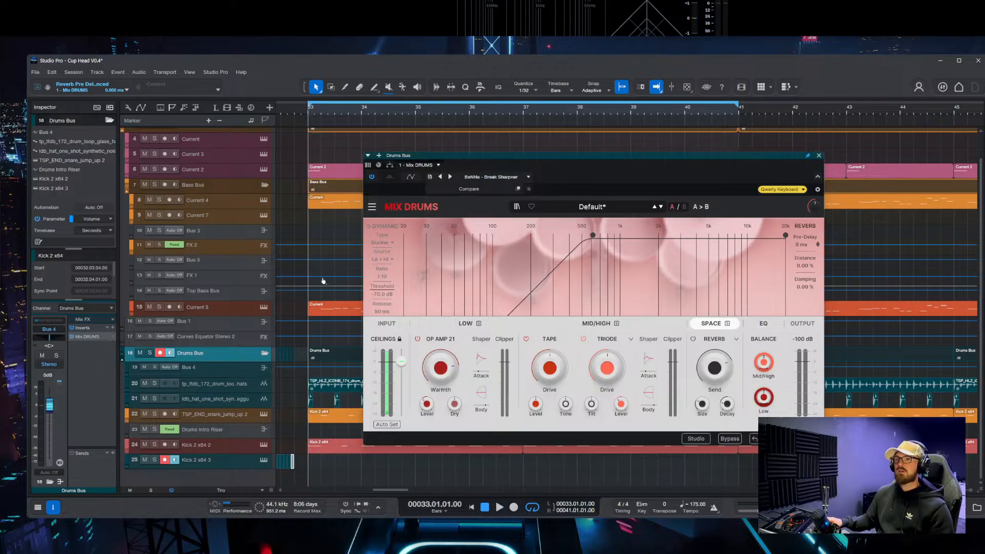
Step: Solo the Drums Bus, play it from bar 33 and check the Main bus analysis in the mixer
{"action": "left_click", "coordinate": [150, 353]}
{"action": "key", "text": "space"}
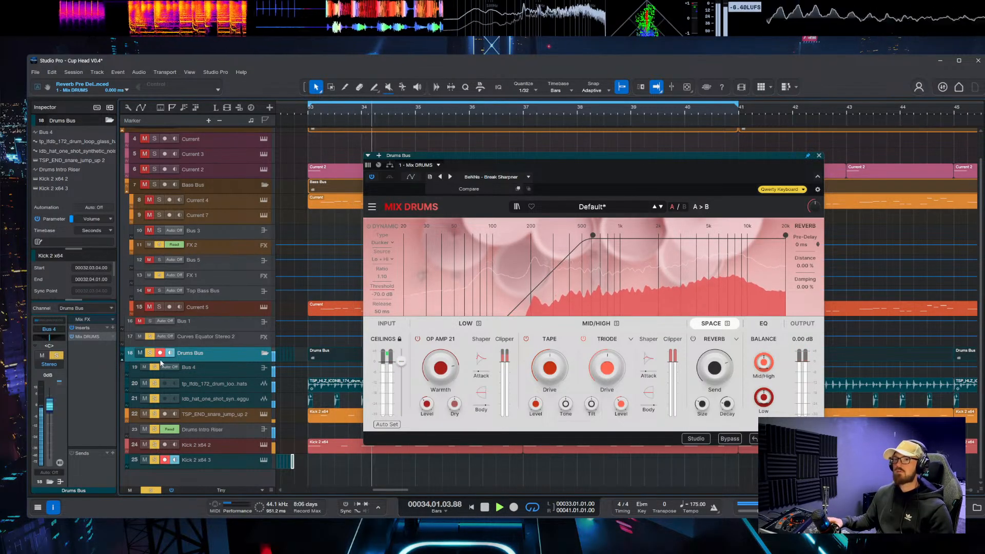
{"action": "key", "text": "F3"}
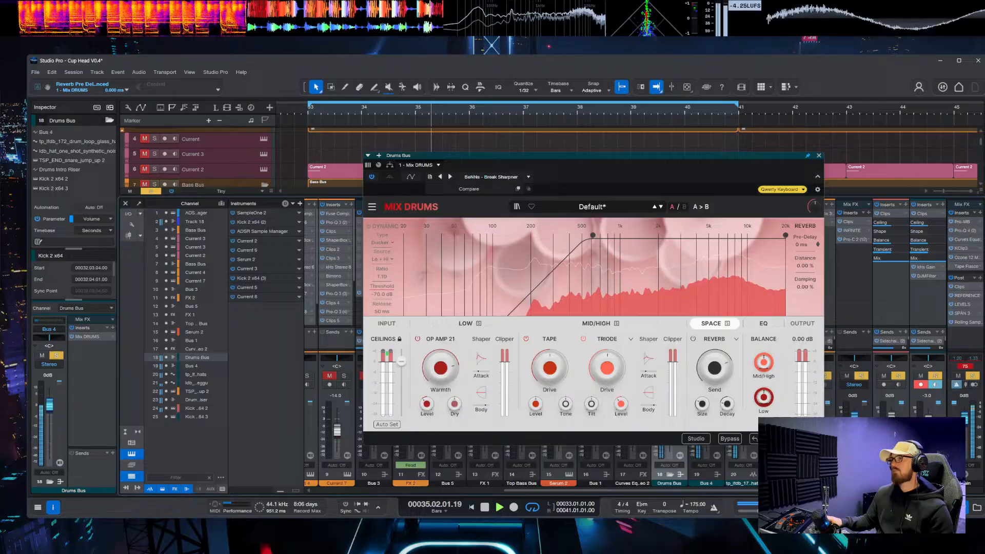
{"action": "double_click", "coordinate": [967, 297]}
{"action": "left_click", "coordinate": [540, 334]}
{"action": "left_click", "coordinate": [686, 156]}
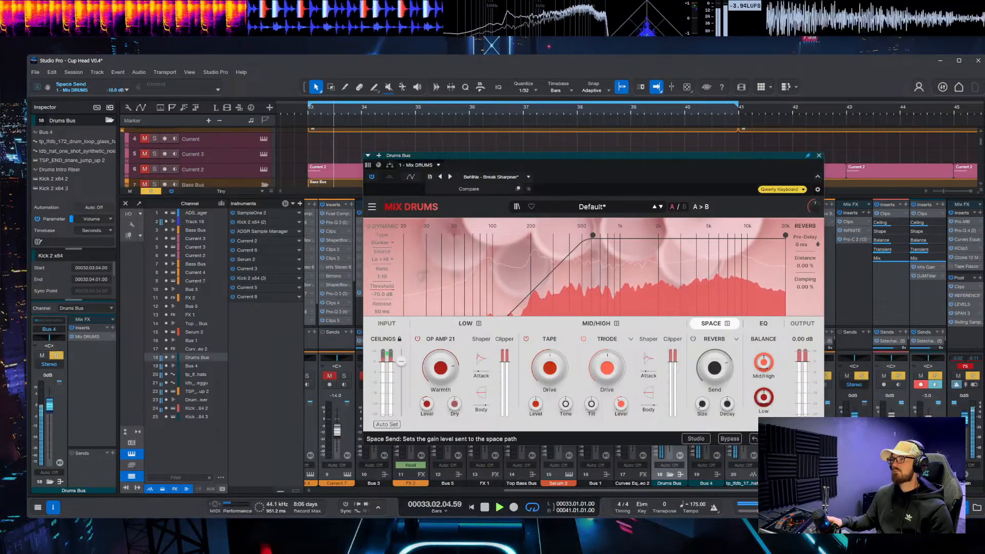
Step: Enable the reverb dynamics with a higher low cut, update the preset and set the Space Send to about -21.6 dB
{"action": "left_click_drag", "start_coordinate": [714, 367], "coordinate": [714, 371]}
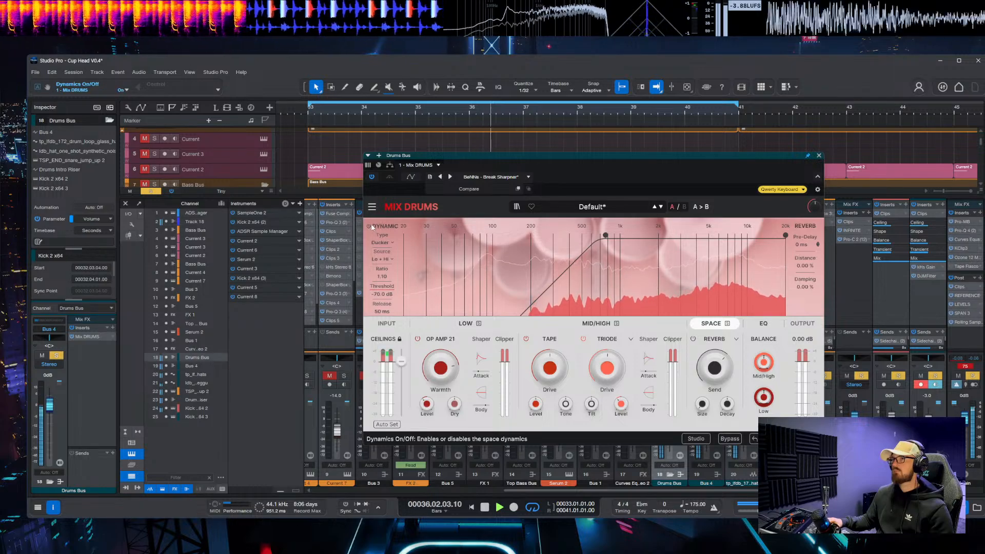
{"action": "left_click", "coordinate": [430, 177]}
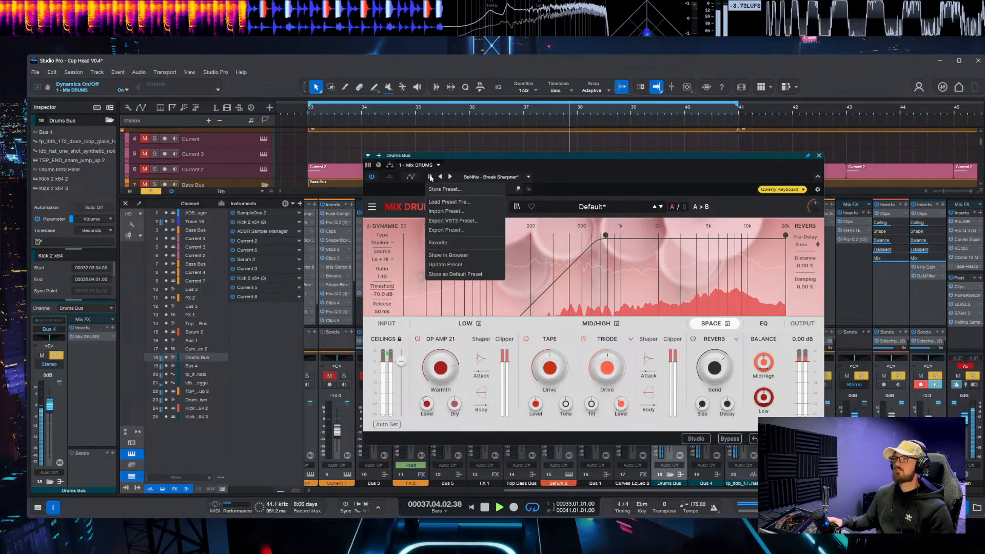
{"action": "left_click", "coordinate": [440, 264]}
{"action": "left_click_drag", "start_coordinate": [714, 368], "coordinate": [714, 366]}
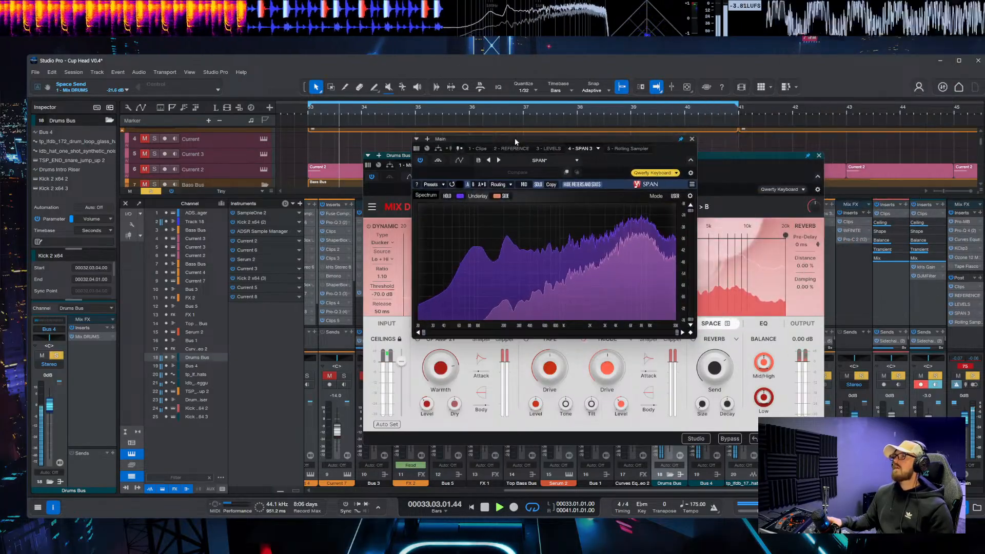
Step: Examine the soloed drums' spectrum in SPAN on the Main bus during playback, then close the analyzer
{"action": "key", "text": "space"}
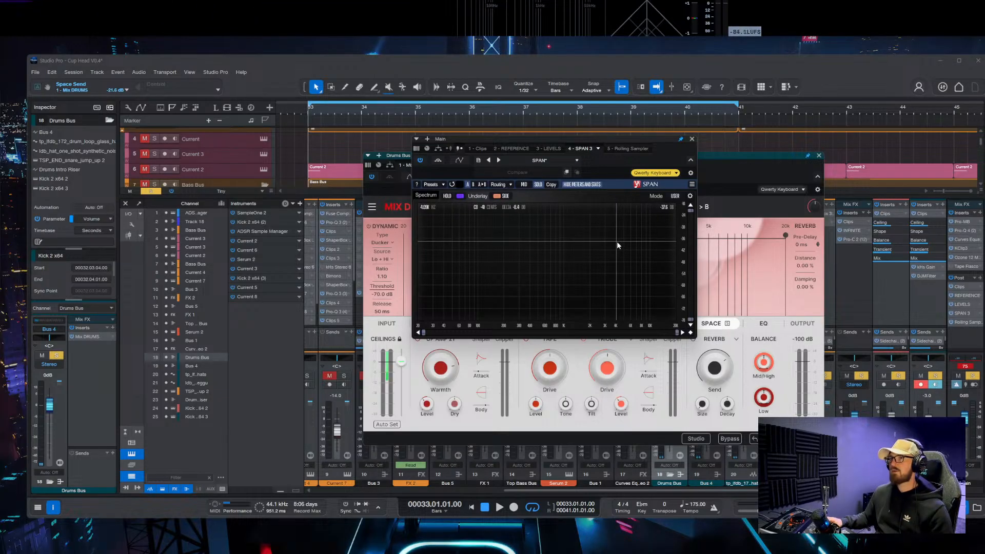
{"action": "key", "text": "space"}
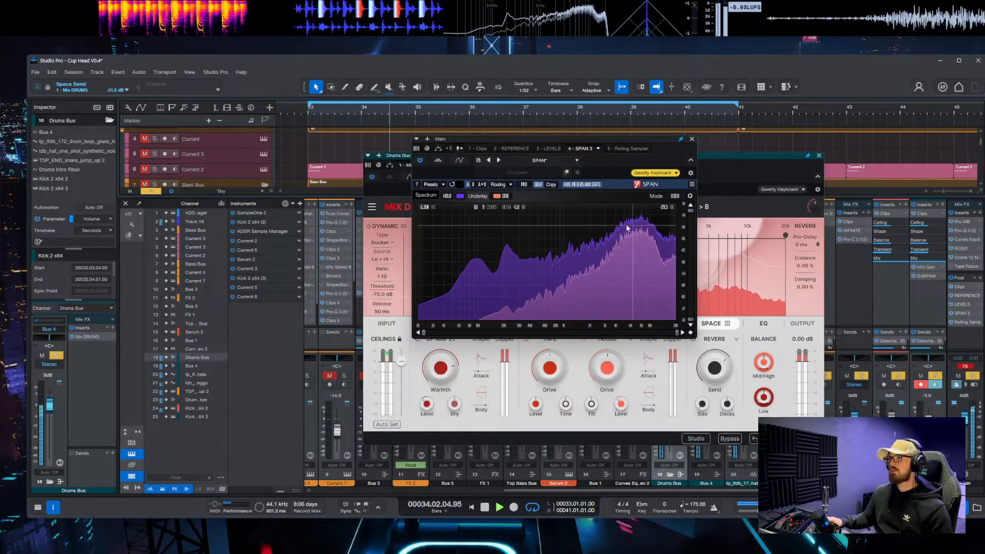
{"action": "key", "text": "space"}
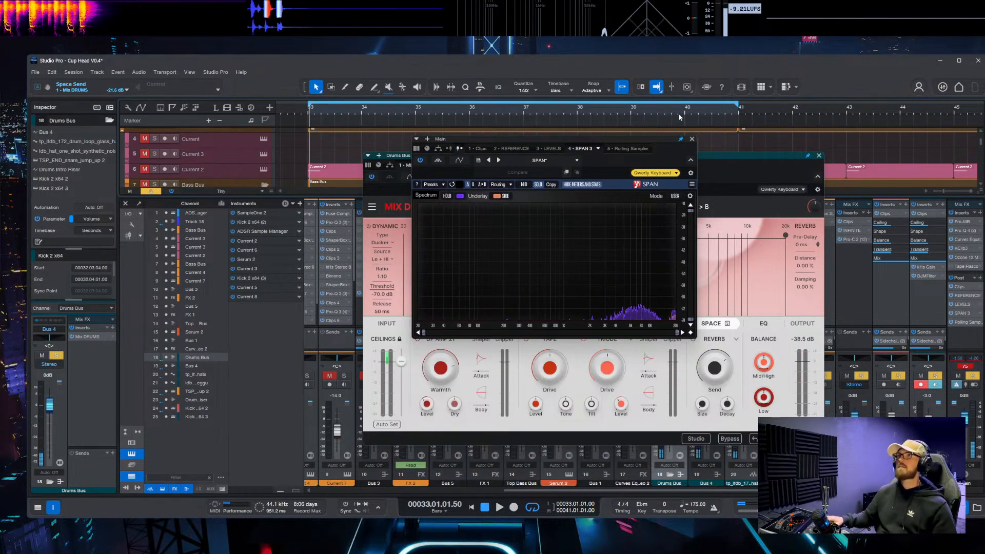
{"action": "left_click", "coordinate": [691, 139]}
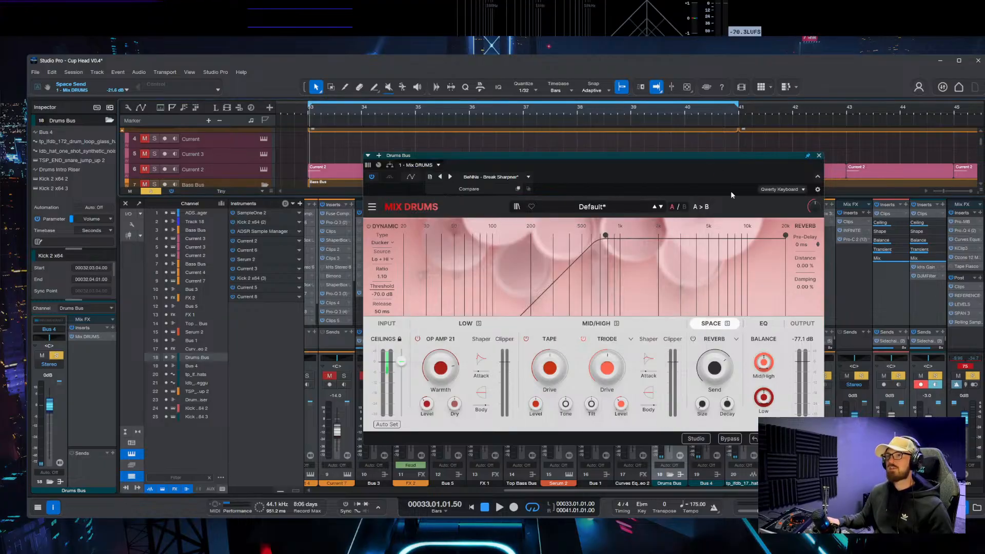
Step: Set the mid/high section's Clean High Level to about -6 dB, then close the mixer and Mix DRUMS
{"action": "left_click", "coordinate": [653, 327]}
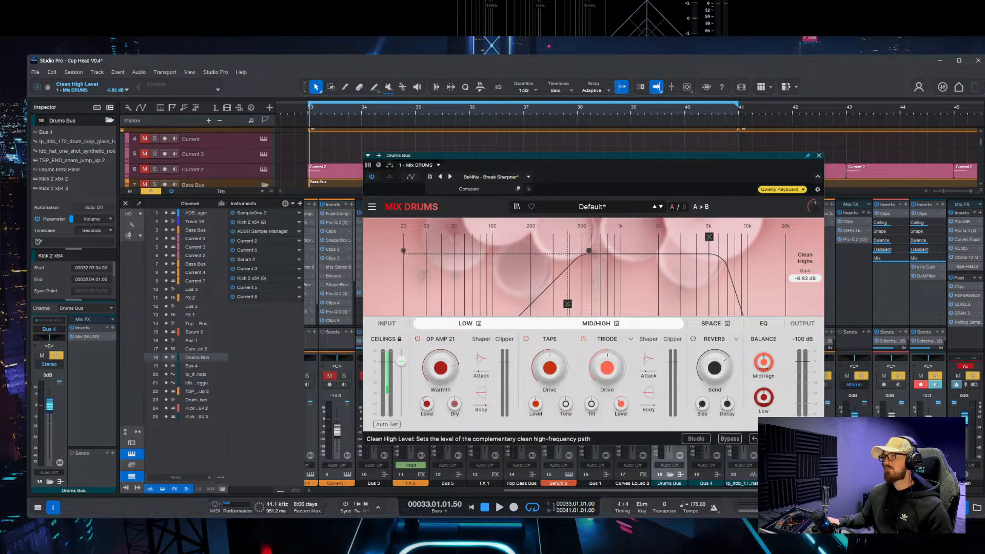
{"action": "left_click", "coordinate": [967, 508]}
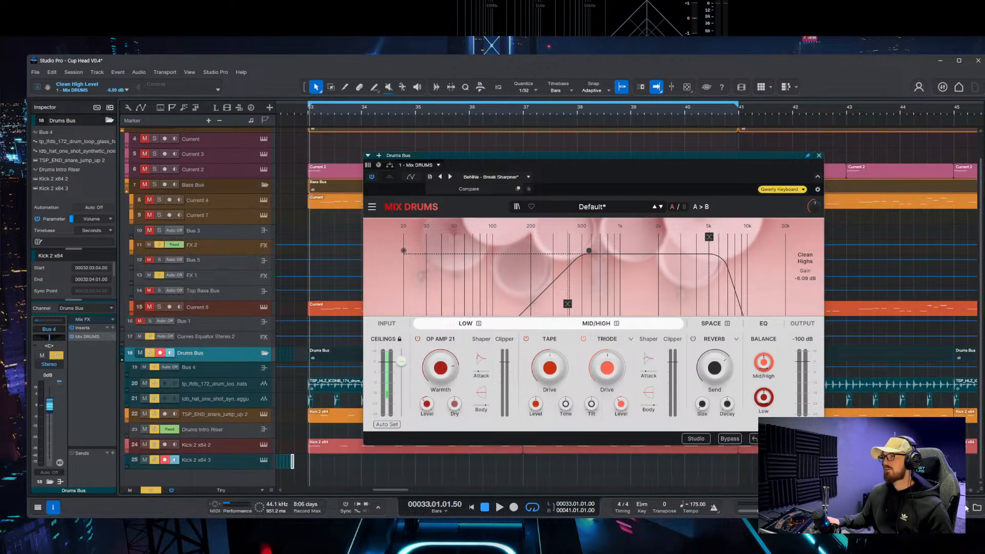
{"action": "left_click", "coordinate": [818, 156]}
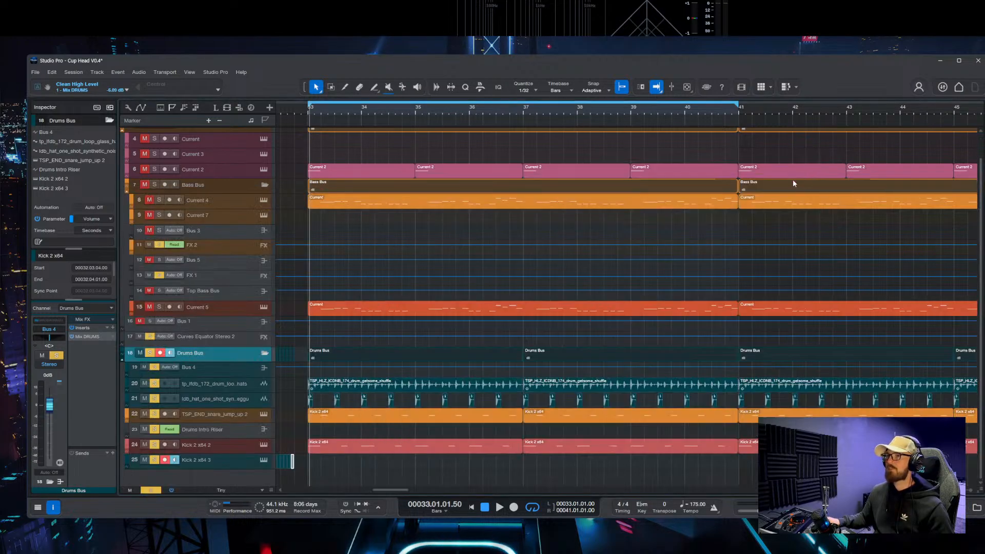
Step: Clear the Drums Bus solo, then select and solo the tp_lfdb_172_drum_loop_glass_hats track and play it from bar 33
{"action": "left_click", "coordinate": [151, 491]}
{"action": "scroll", "coordinate": [345, 433], "scroll_direction": "up", "scroll_amount": 5}
{"action": "scroll", "coordinate": [345, 433], "scroll_direction": "up", "scroll_amount": 2}
{"action": "scroll", "coordinate": [445, 365], "scroll_direction": "left", "scroll_amount": 4}
{"action": "scroll", "coordinate": [445, 365], "scroll_direction": "down", "scroll_amount": 1}
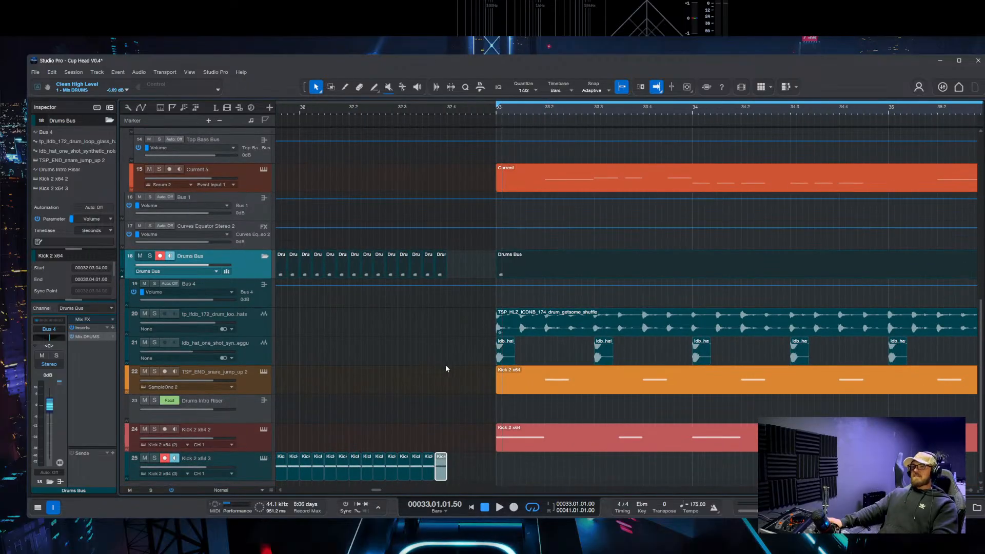
{"action": "left_click", "coordinate": [512, 329]}
{"action": "scroll", "coordinate": [328, 333], "scroll_direction": "right", "scroll_amount": 4}
{"action": "scroll", "coordinate": [328, 333], "scroll_direction": "down", "scroll_amount": 1}
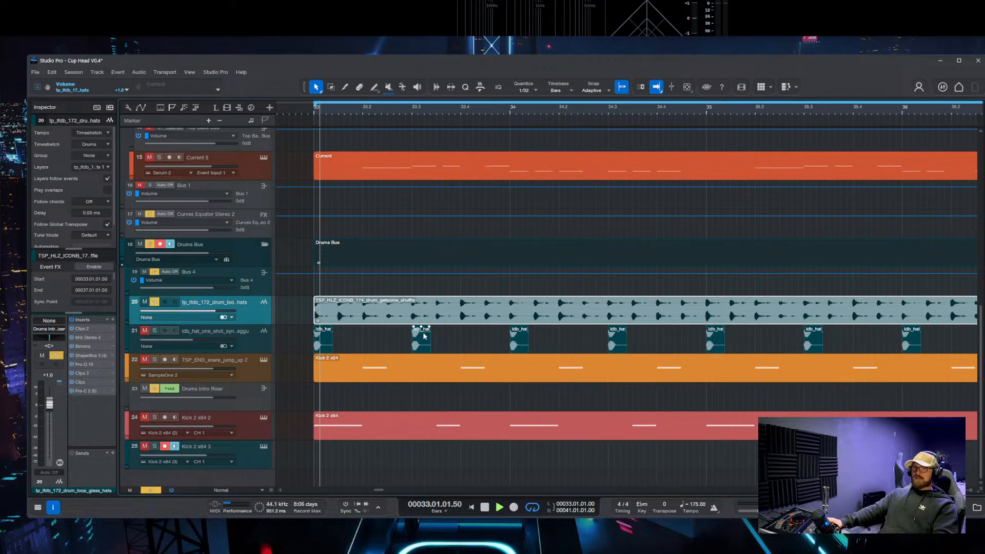
{"action": "key", "text": "space"}
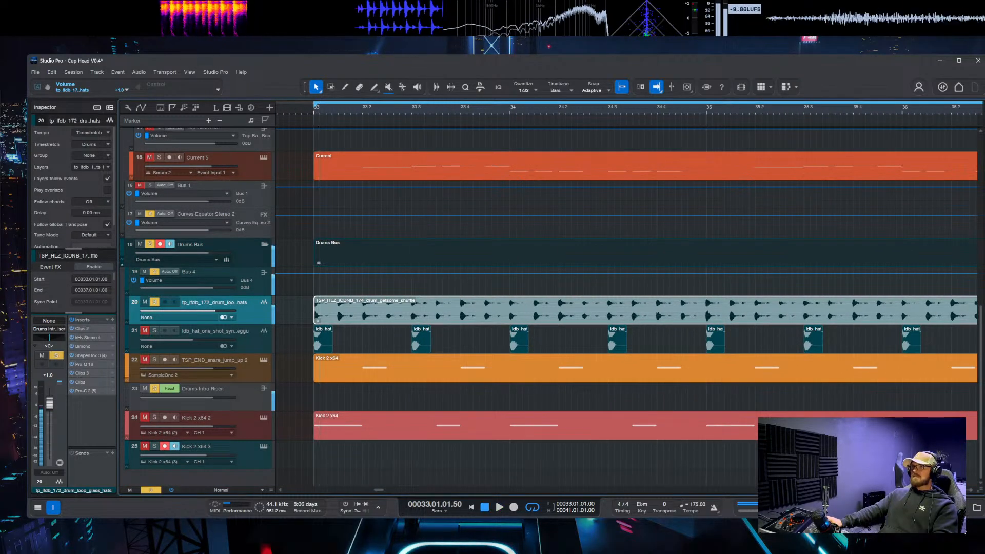
Step: Open SPAN from the Main bus, close the stray plug-in window and examine the hat loop's spectrum during playback
{"action": "key", "text": "F3"}
{"action": "double_click", "coordinate": [961, 313]}
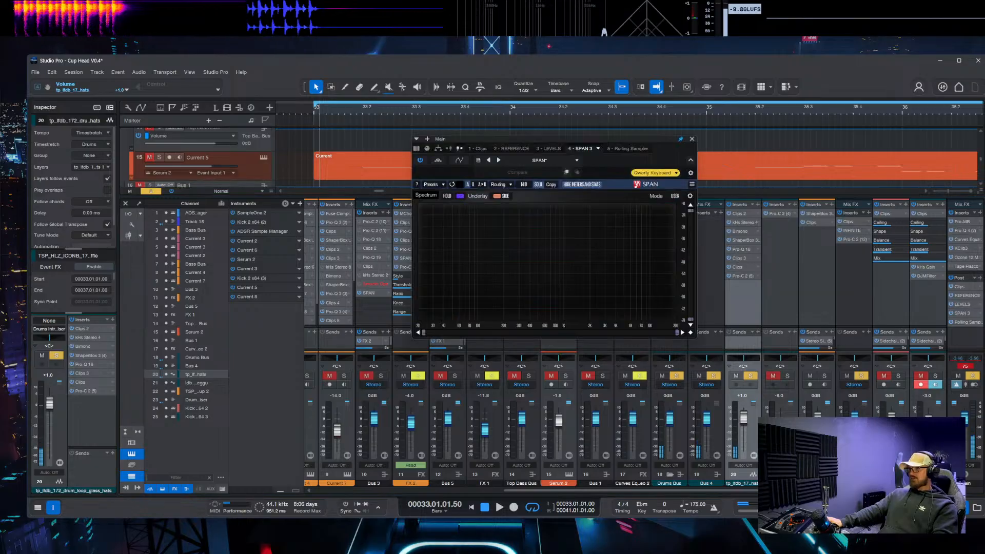
{"action": "key", "text": "F3"}
{"action": "key", "text": "F11"}
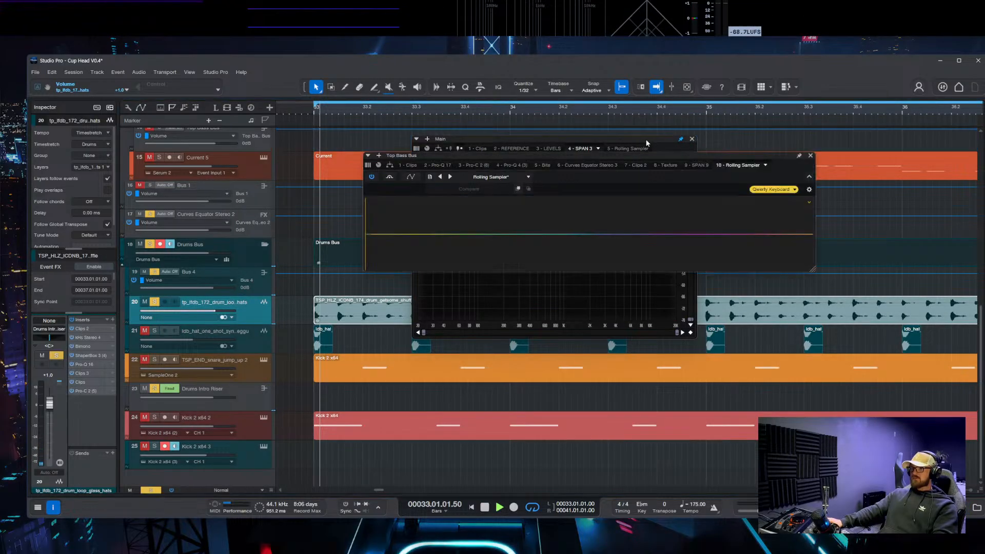
{"action": "key", "text": "space"}
{"action": "left_click", "coordinate": [809, 156]}
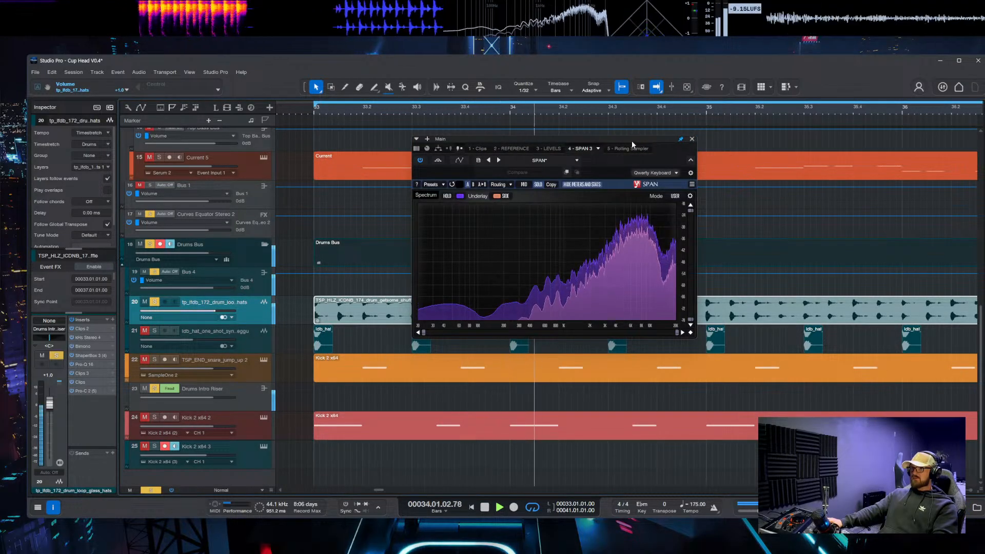
{"action": "left_click_drag", "start_coordinate": [632, 140], "coordinate": [691, 137]}
{"action": "key", "text": "space"}
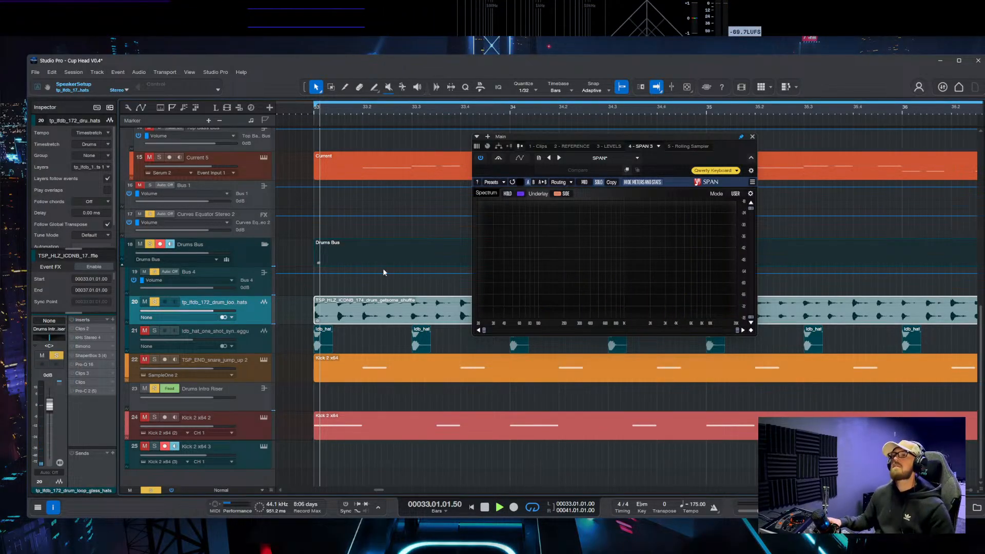
{"action": "key", "text": "space"}
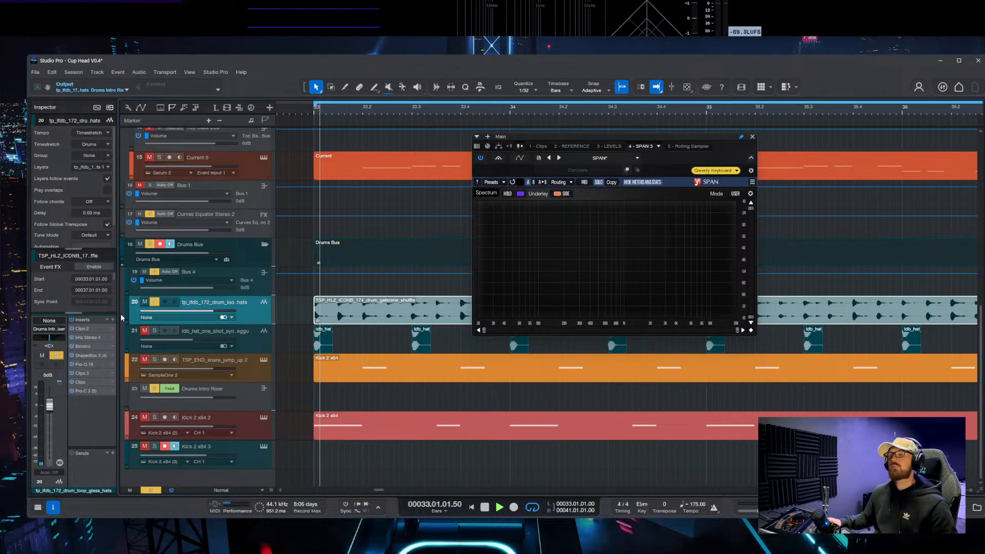
Step: Insert Pro-Q 4 on the hat loop with the LP CUT preset and set the low cut's slope to 24 dB/oct
{"action": "key", "text": "space"}
{"action": "key", "text": "q"}
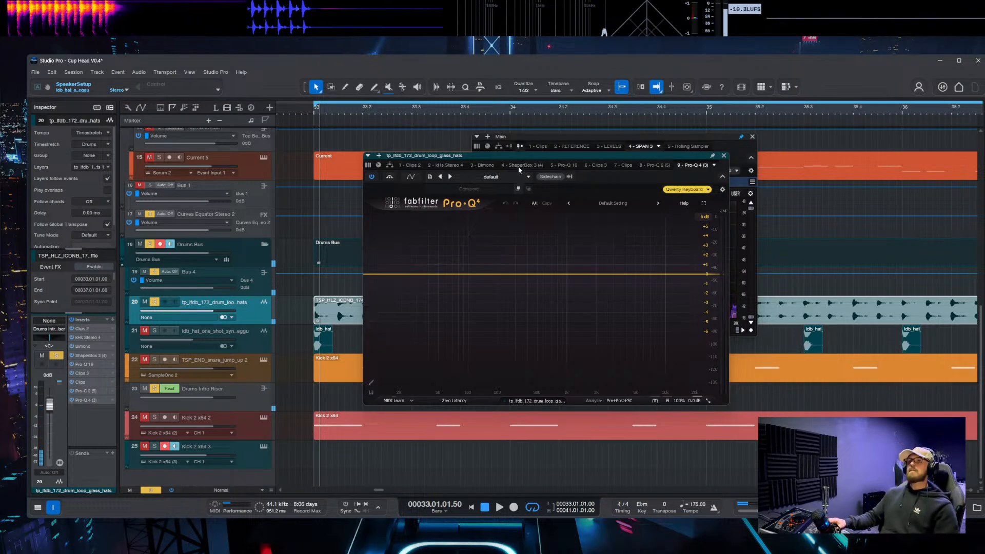
{"action": "left_click", "coordinate": [516, 177]}
{"action": "left_click", "coordinate": [495, 217]}
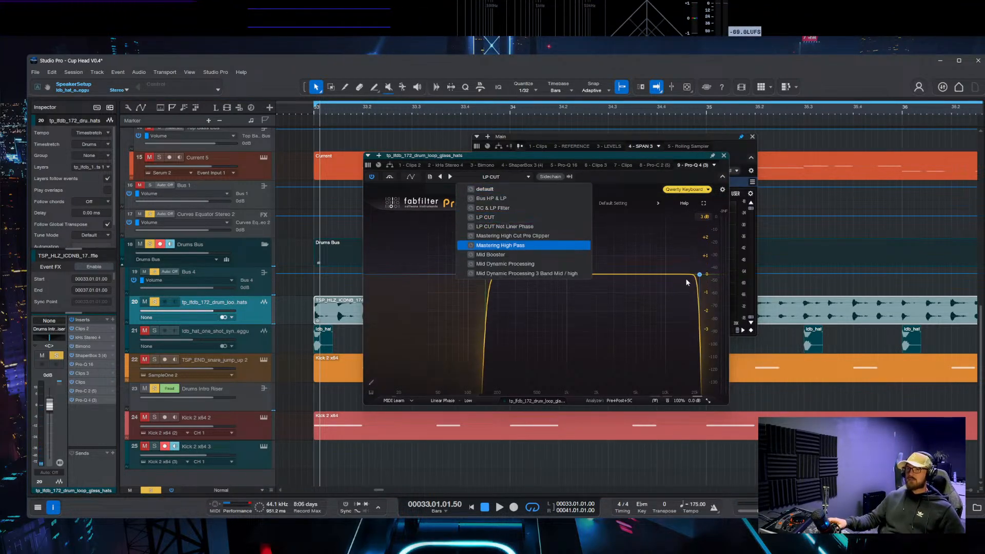
{"action": "left_click", "coordinate": [649, 282]}
{"action": "scroll", "coordinate": [486, 274], "scroll_direction": "down", "scroll_amount": 3}
{"action": "key", "text": "space"}
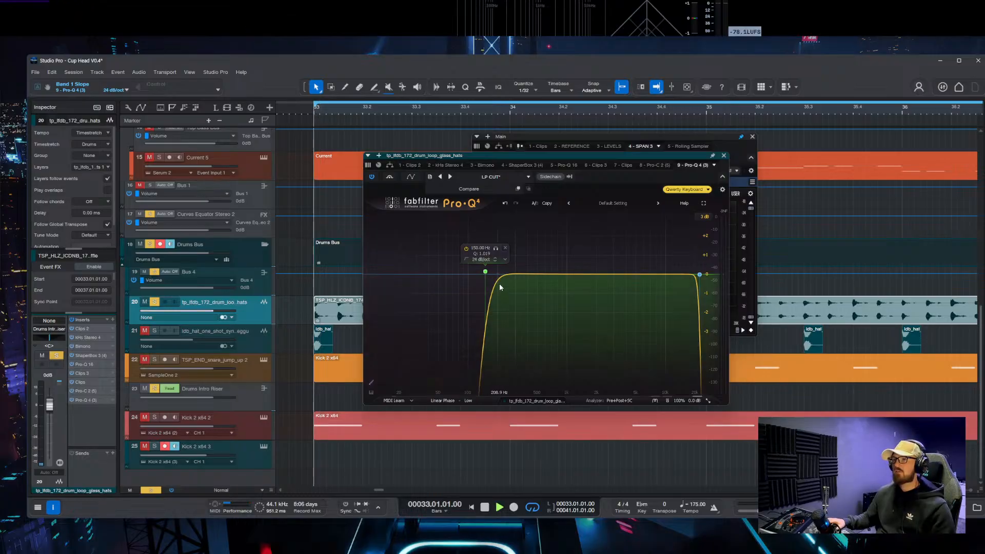
Step: Add a bell band in Pro-Q 4 that cuts the hat loop around 7.2 kHz and listen to it
{"action": "left_click", "coordinate": [633, 281]}
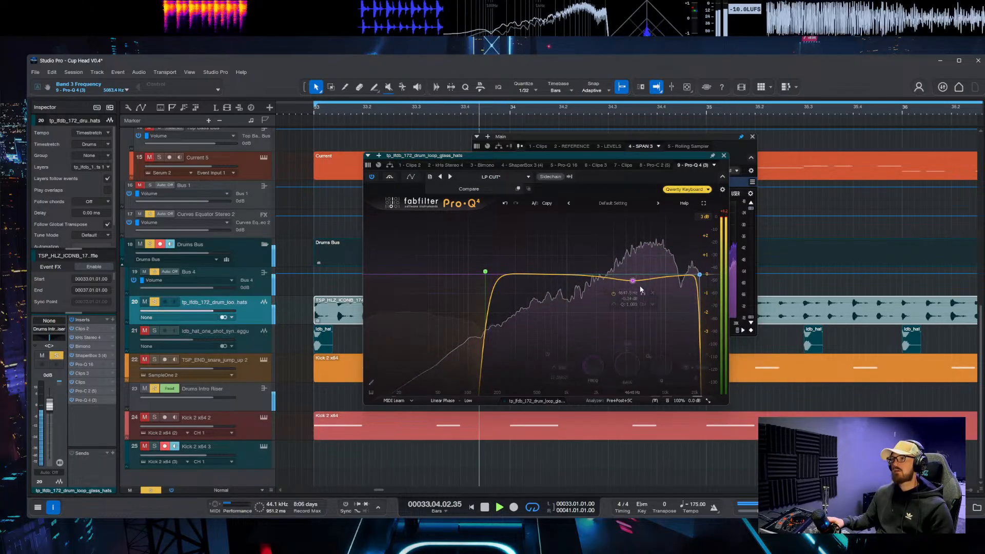
{"action": "left_click_drag", "start_coordinate": [633, 282], "coordinate": [651, 329]}
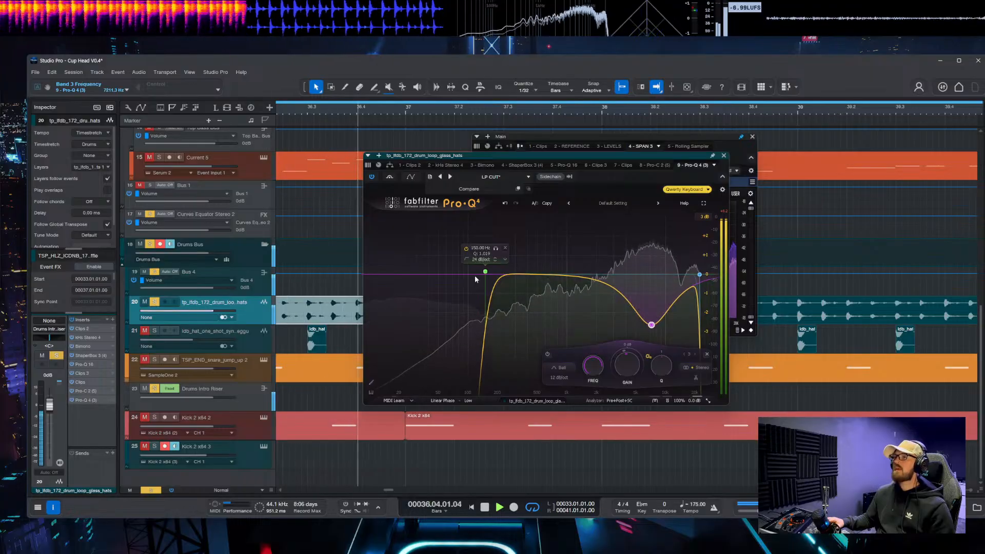
{"action": "key", "text": "space"}
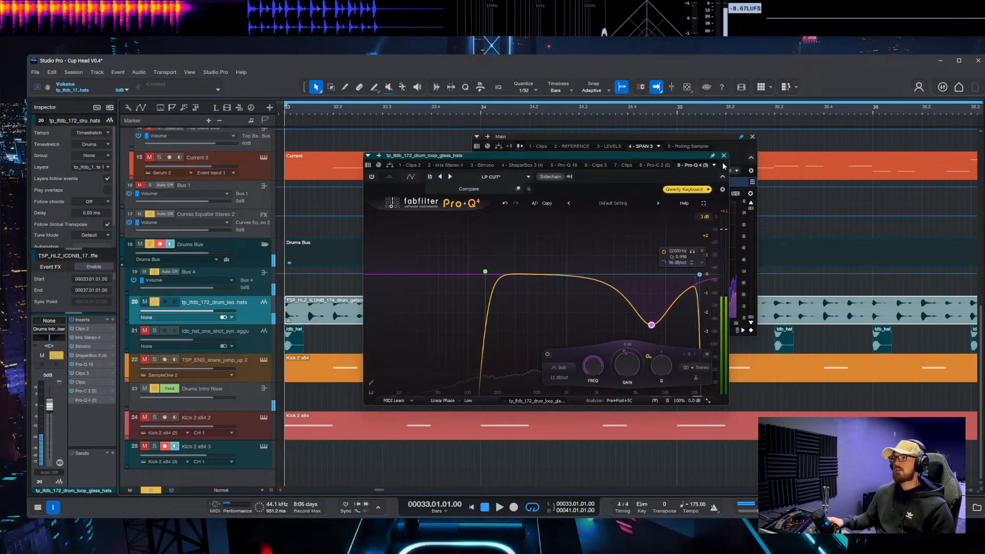
Step: Close Pro-Q 4, move SPAN out of the way and insert soothe2 on the hat loop track
{"action": "left_click", "coordinate": [723, 155]}
{"action": "left_click_drag", "start_coordinate": [718, 140], "coordinate": [907, 129]}
{"action": "left_click", "coordinate": [112, 319]}
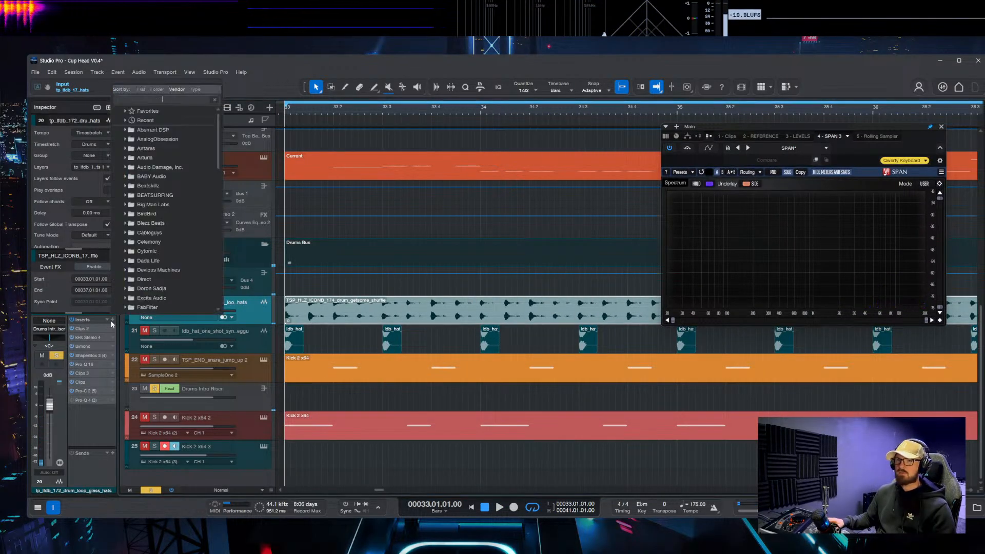
{"action": "type", "text": "soot"}
{"action": "key", "text": "Return"}
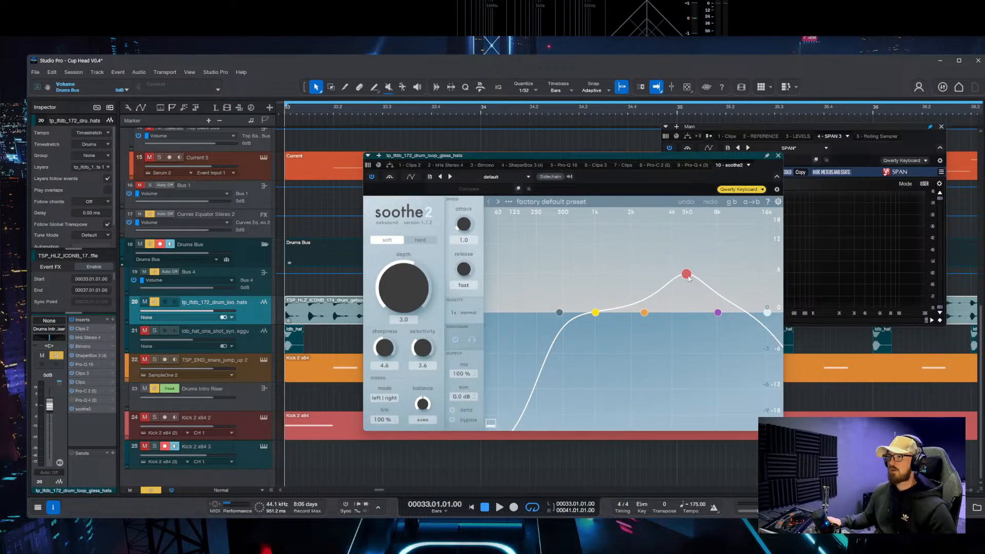
Step: Switch off band 3, the purple band and the high cut in soothe2, leaving band 3 at -1.3 dB
{"action": "double_click", "coordinate": [686, 274]}
{"action": "double_click", "coordinate": [767, 313]}
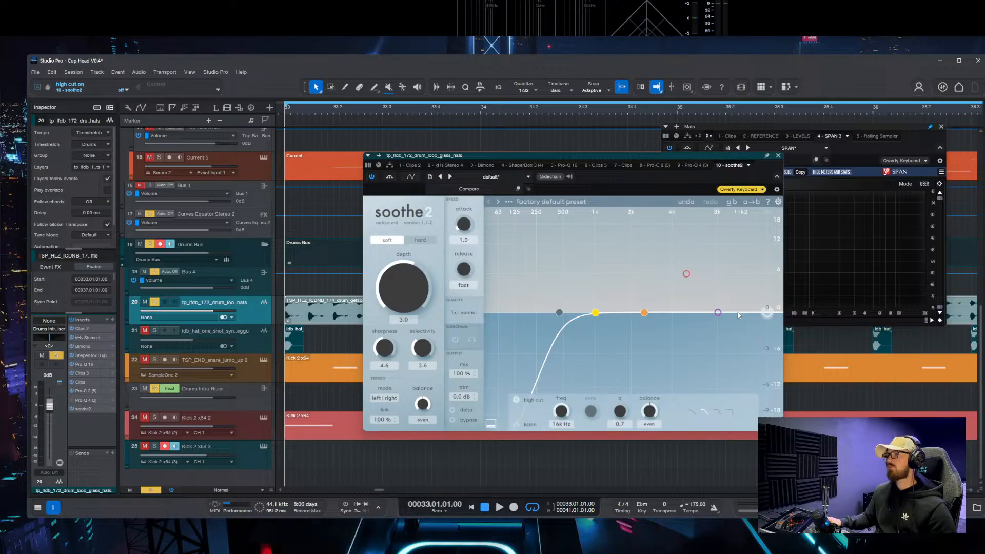
{"action": "double_click", "coordinate": [687, 275]}
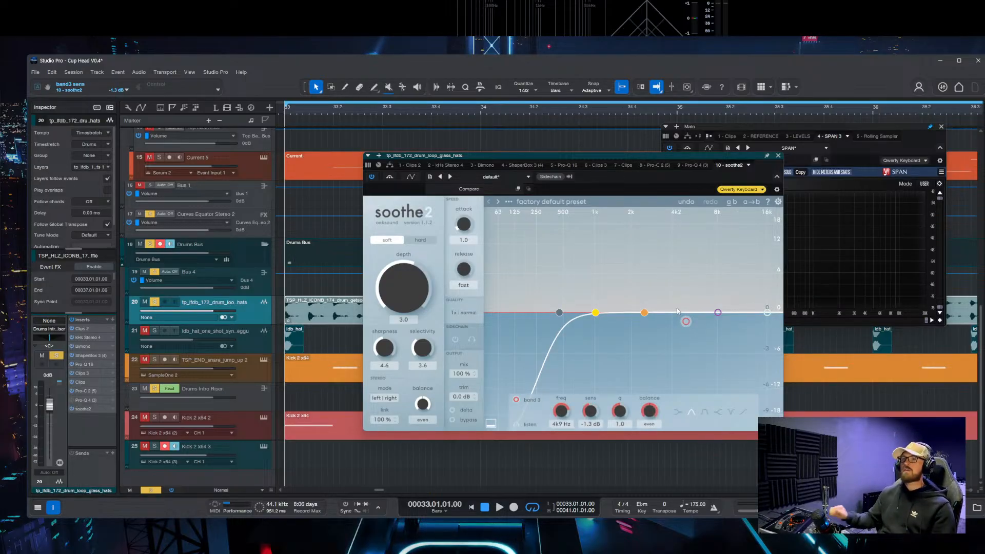
Step: During playback, set soothe2 on the glass hats to hard mode with fast attack and a depth of about 7
{"action": "key", "text": "space"}
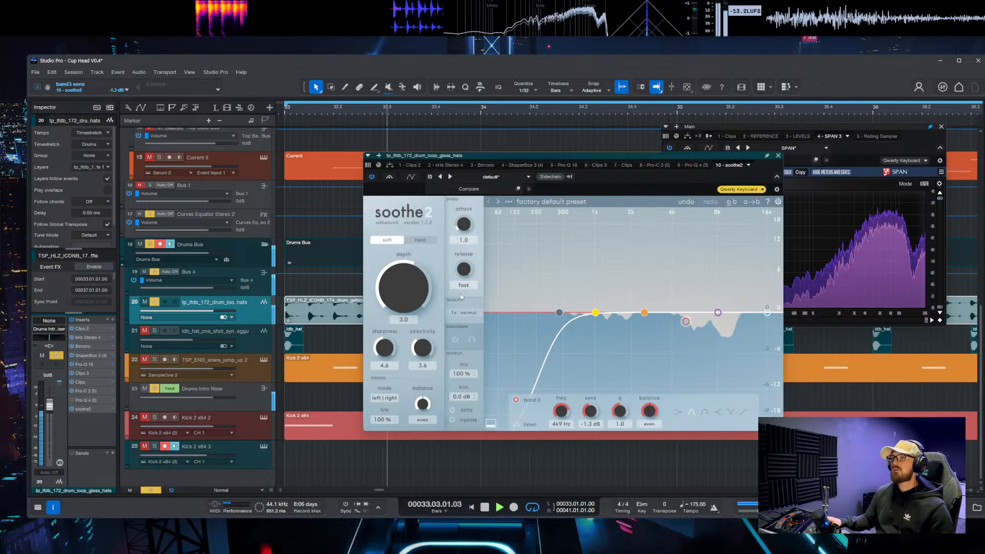
{"action": "left_click", "coordinate": [420, 239]}
{"action": "scroll", "coordinate": [410, 293], "scroll_direction": "up", "scroll_amount": 4}
{"action": "scroll", "coordinate": [410, 287], "scroll_direction": "up", "scroll_amount": 10}
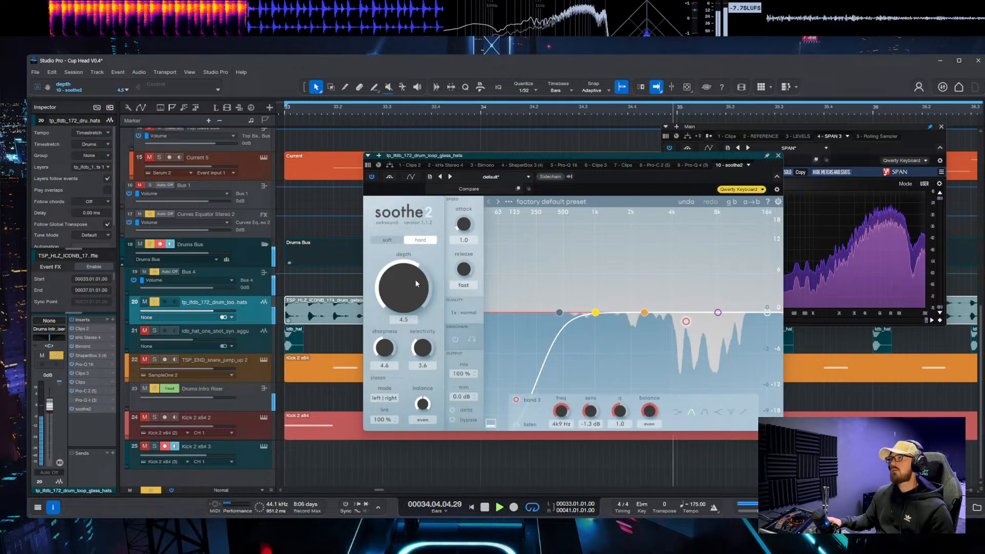
{"action": "scroll", "coordinate": [425, 280], "scroll_direction": "up", "scroll_amount": 7}
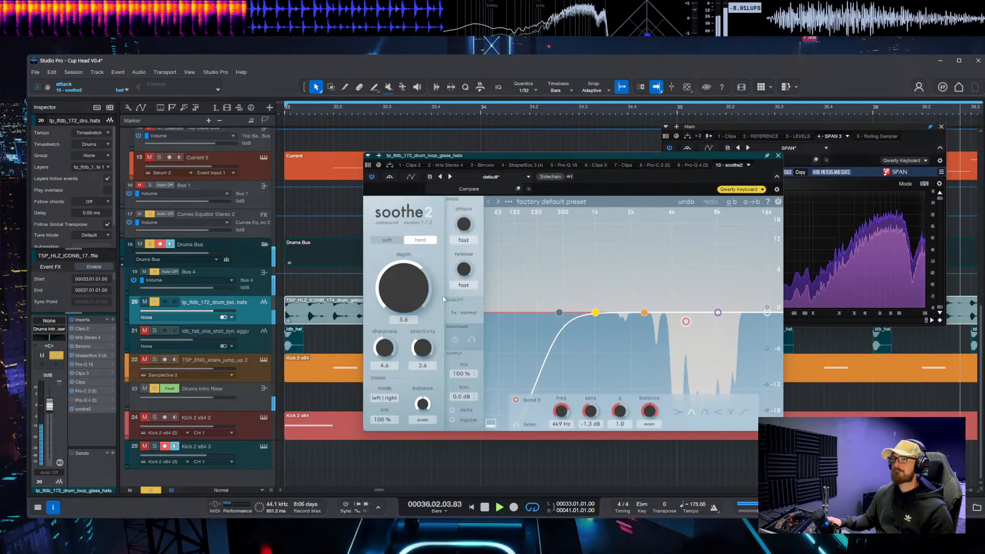
{"action": "scroll", "coordinate": [426, 279], "scroll_direction": "down", "scroll_amount": 1}
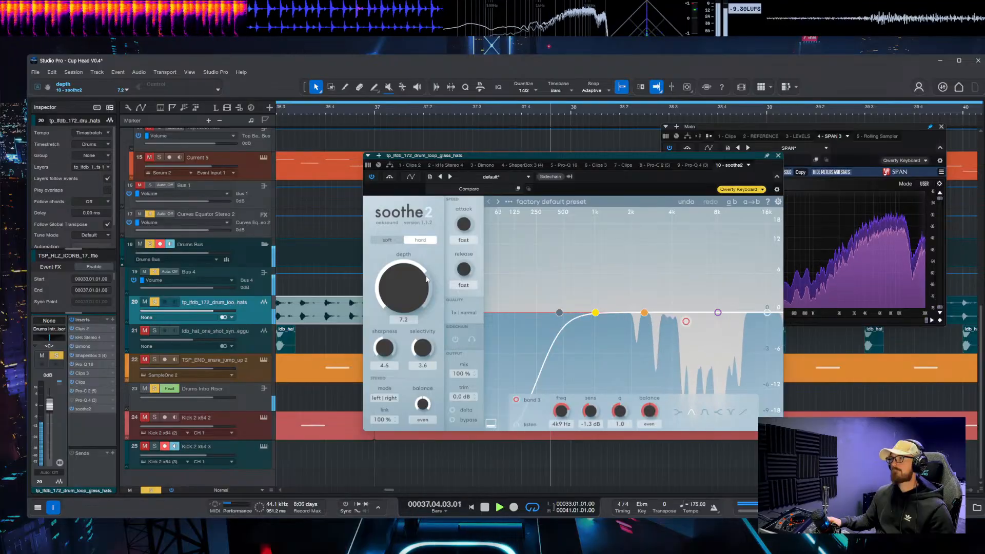
Step: Move the soothe2 window clear of the spectrum analyzer and compare the hats with the effect bypassed and active
{"action": "left_click_drag", "start_coordinate": [682, 155], "coordinate": [552, 170]}
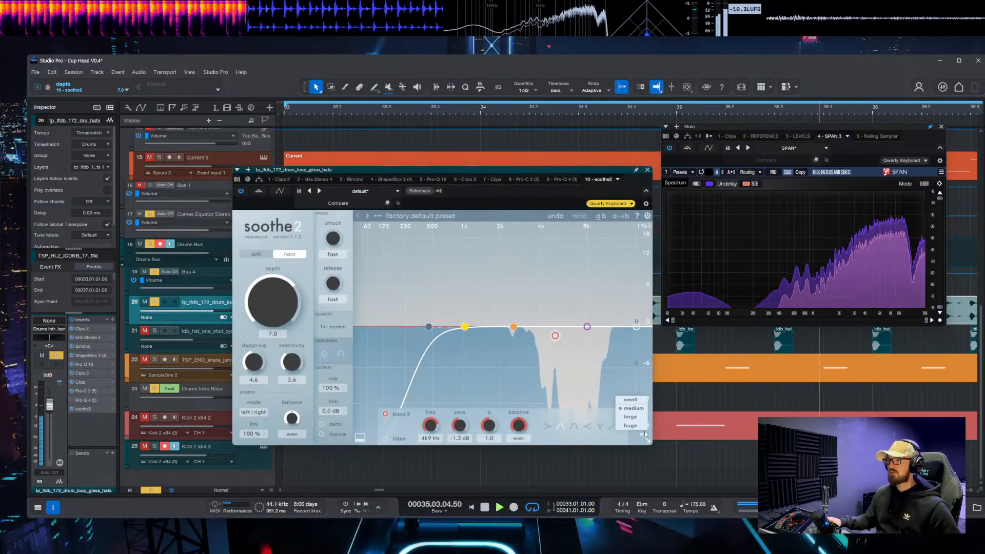
{"action": "left_click", "coordinate": [636, 408]}
{"action": "left_click", "coordinate": [399, 319]}
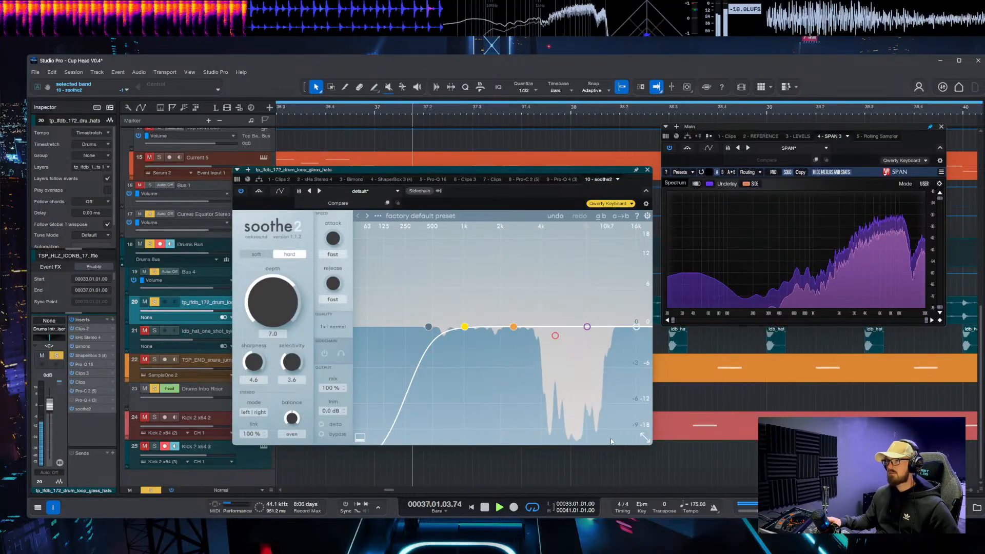
{"action": "left_click", "coordinate": [259, 192]}
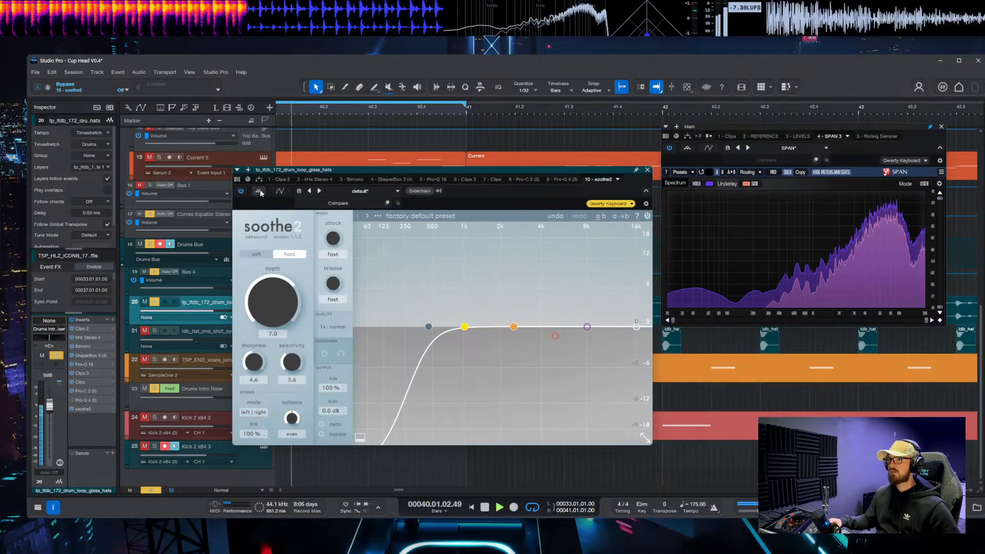
{"action": "left_click", "coordinate": [259, 191]}
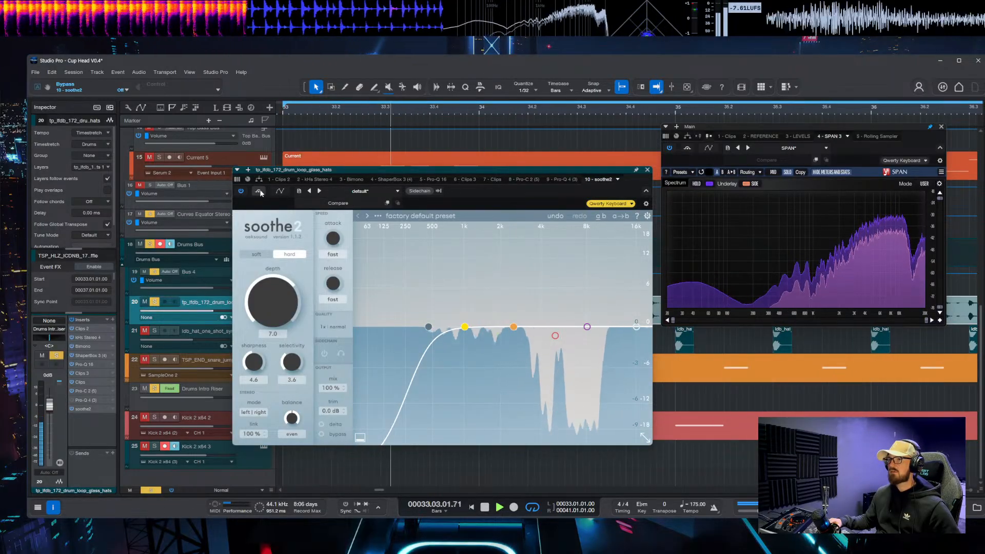
Step: Move soothe2 ahead of Pro-Q 4 on the hats track and replace Pro-Q 4's bands with a single 6 dB/oct low cut
{"action": "left_click_drag", "start_coordinate": [85, 408], "coordinate": [103, 384]}
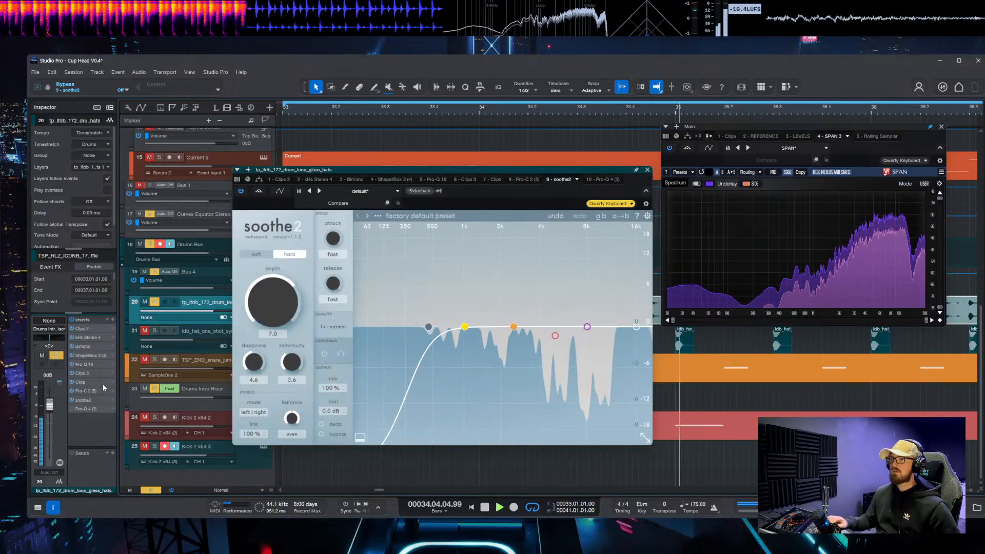
{"action": "double_click", "coordinate": [89, 408]}
{"action": "left_click_drag", "start_coordinate": [269, 250], "coordinate": [641, 380]}
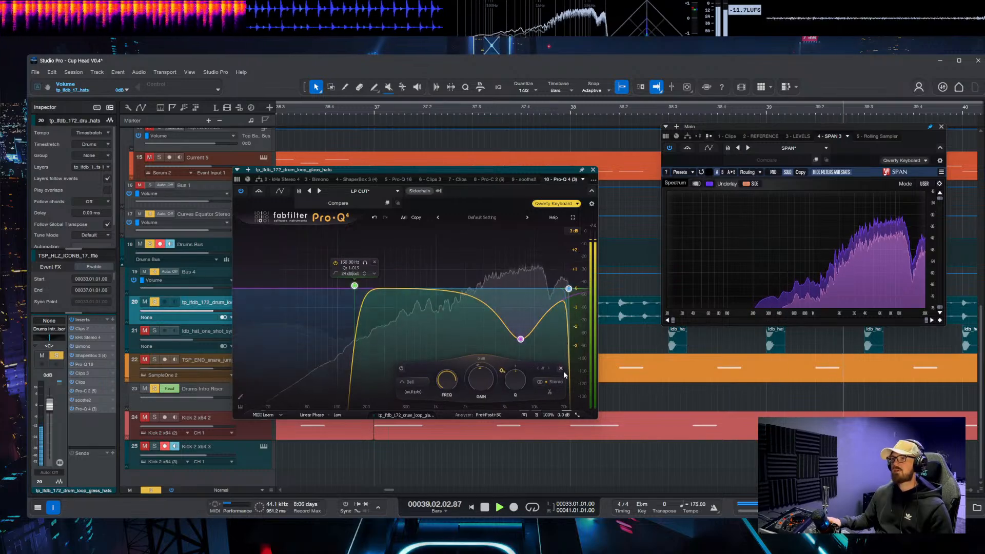
{"action": "key", "text": "Delete"}
{"action": "left_click", "coordinate": [362, 288]}
{"action": "left_click_drag", "start_coordinate": [372, 291], "coordinate": [418, 290]}
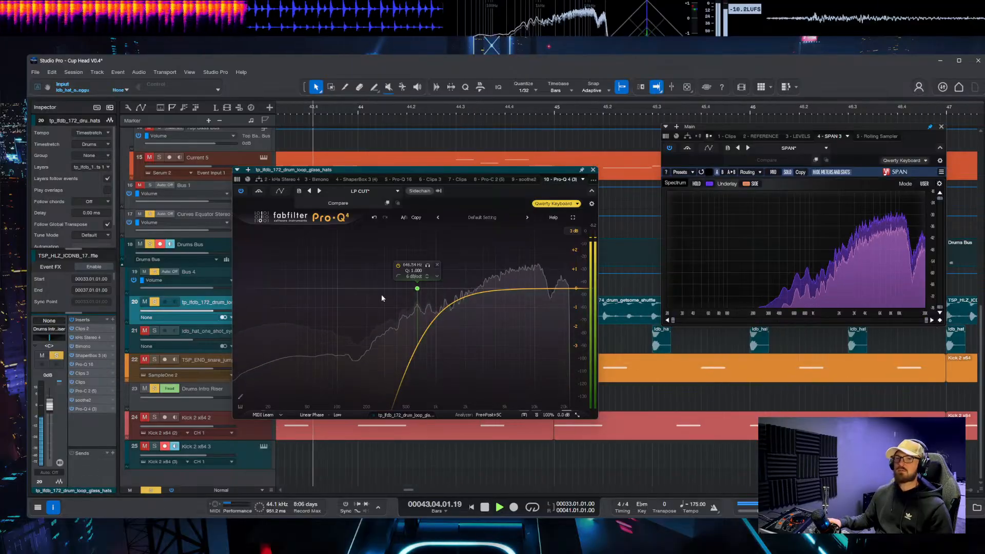
{"action": "key", "text": "Escape"}
Step: Clear all track solos to hear the full mix and close the SPAN analyzer window
{"action": "left_click", "coordinate": [159, 491]}
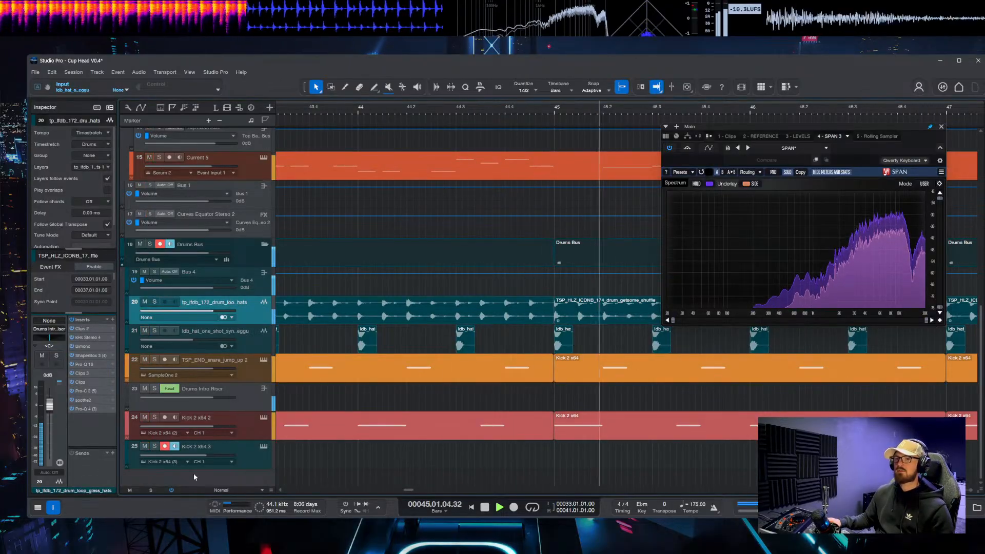
{"action": "scroll", "coordinate": [539, 391], "scroll_direction": "down", "scroll_amount": 7}
{"action": "scroll", "coordinate": [531, 388], "scroll_direction": "down", "scroll_amount": 1}
{"action": "scroll", "coordinate": [569, 382], "scroll_direction": "left", "scroll_amount": 2}
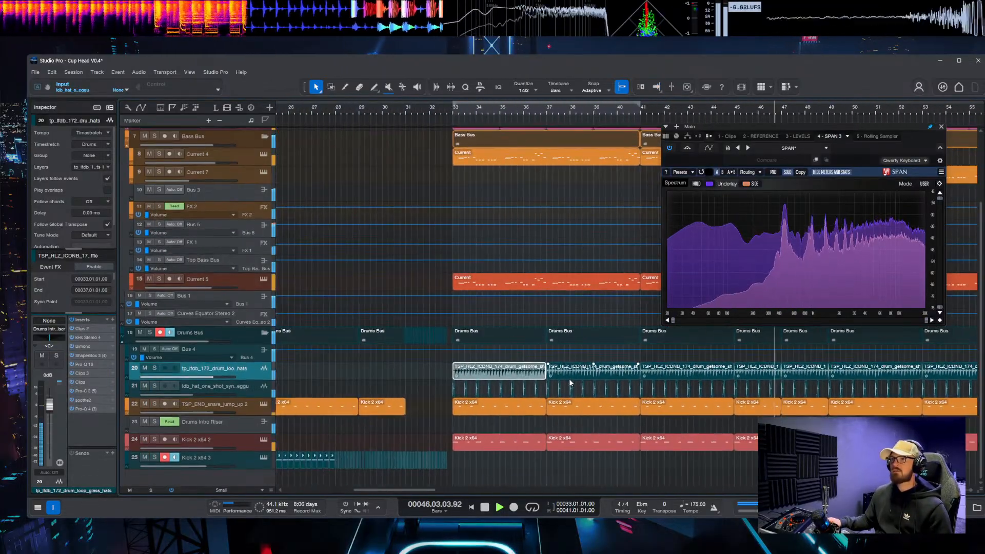
{"action": "scroll", "coordinate": [461, 372], "scroll_direction": "right", "scroll_amount": 1}
{"action": "scroll", "coordinate": [452, 370], "scroll_direction": "down", "scroll_amount": 3}
{"action": "left_click", "coordinate": [941, 126]}
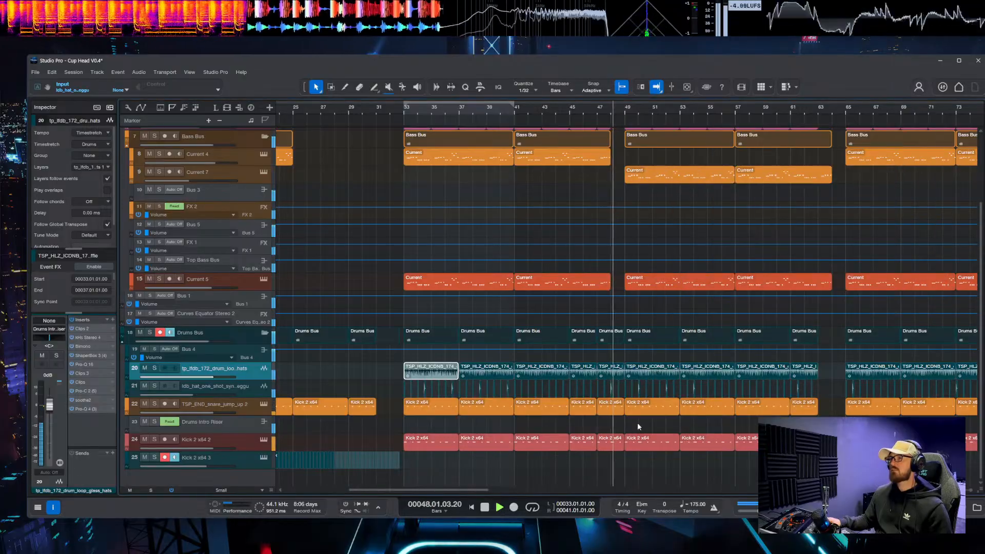
Step: Select all clips of the drop and loop the range from bar 33 to bar 49
{"action": "left_click_drag", "start_coordinate": [603, 469], "coordinate": [451, 160]}
{"action": "key", "text": "p"}
{"action": "key", "text": "l"}
{"action": "scroll", "coordinate": [457, 202], "scroll_direction": "up", "scroll_amount": 3}
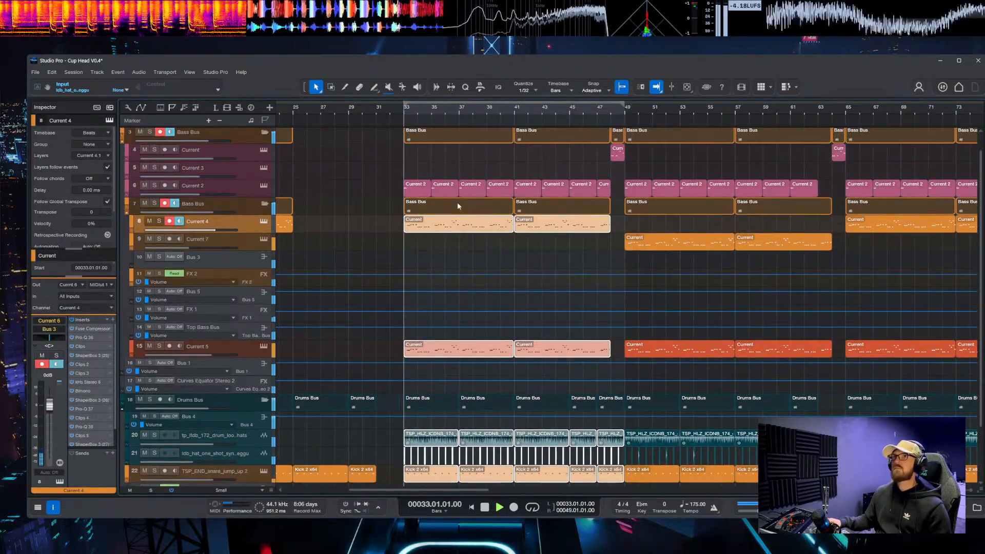
Step: Open Mix DRUMS on the Drums Bus, set the distortion high-pass to about 1.5 kHz and the clean highs gain to -41.7 dB
{"action": "scroll", "coordinate": [512, 252], "scroll_direction": "left", "scroll_amount": 2}
{"action": "scroll", "coordinate": [513, 252], "scroll_direction": "up", "scroll_amount": 3}
{"action": "scroll", "coordinate": [484, 248], "scroll_direction": "down", "scroll_amount": 3}
{"action": "scroll", "coordinate": [353, 308], "scroll_direction": "down", "scroll_amount": 4}
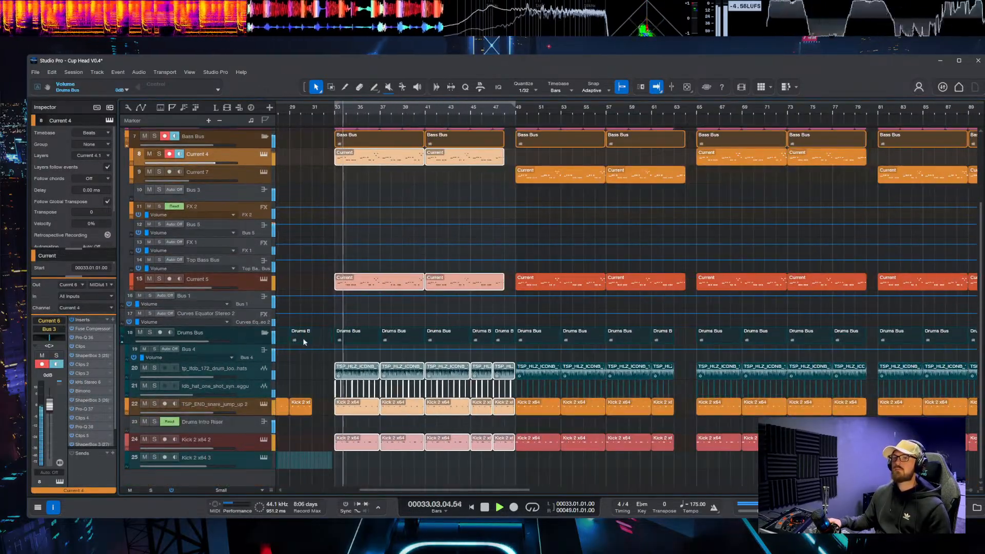
{"action": "scroll", "coordinate": [295, 335], "scroll_direction": "up", "scroll_amount": 3}
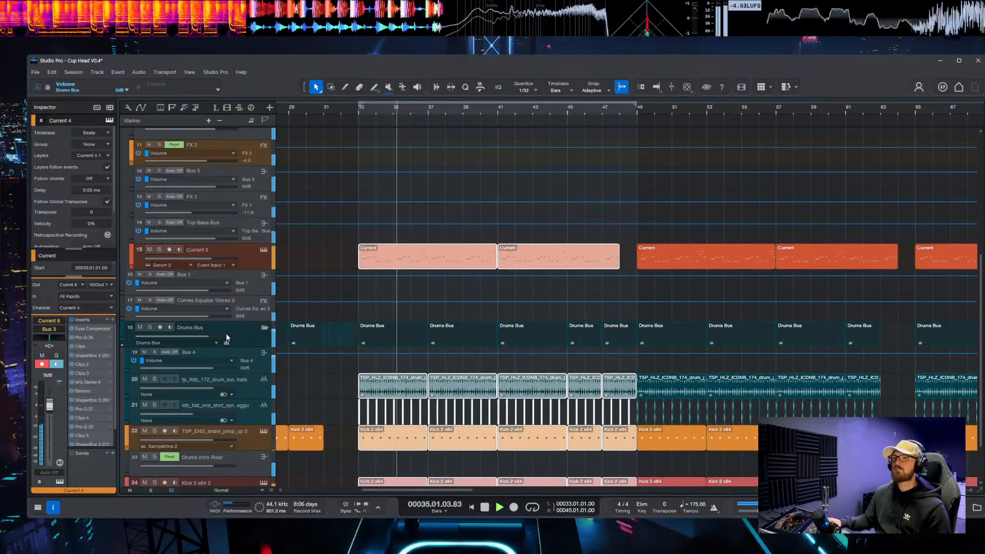
{"action": "left_click", "coordinate": [235, 327]}
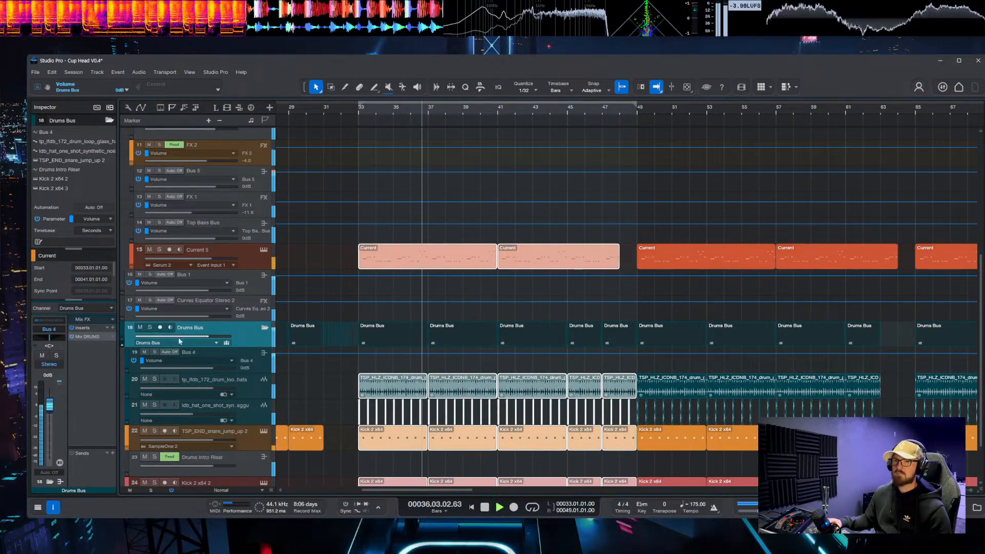
{"action": "key", "text": "F11"}
{"action": "left_click_drag", "start_coordinate": [590, 252], "coordinate": [643, 250]}
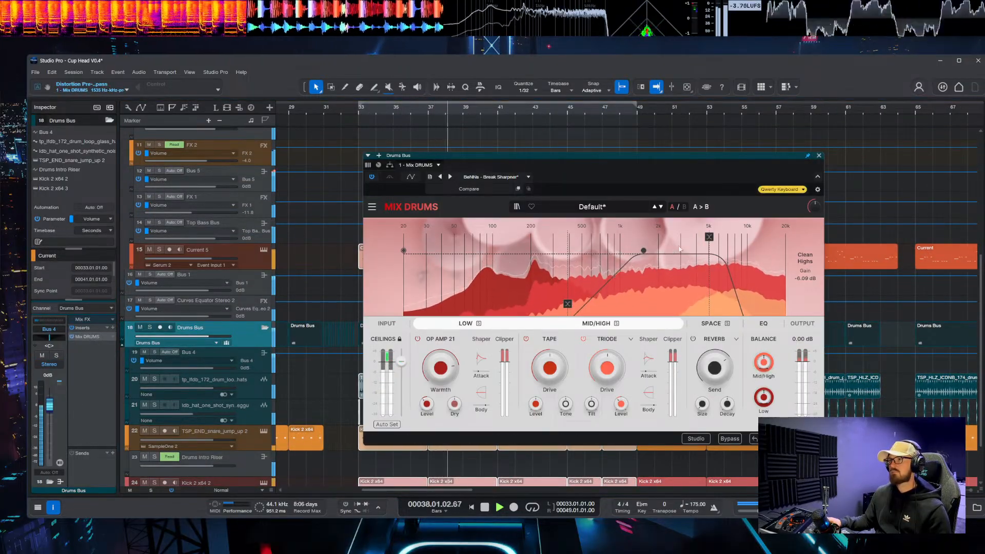
{"action": "left_click_drag", "start_coordinate": [804, 278], "coordinate": [805, 318]}
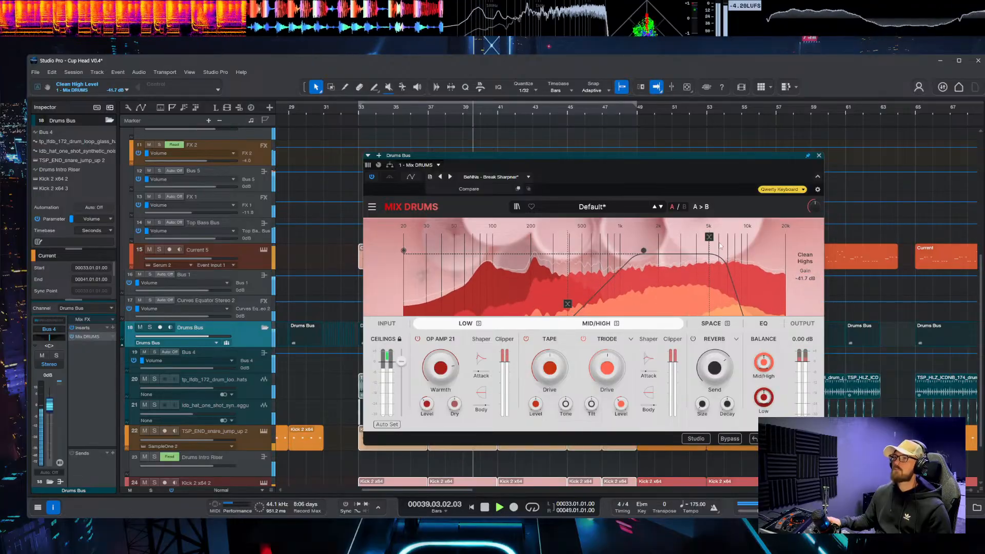
Step: Adjust the Mix DRUMS Triode drive, set the distortion crossover to about 13.3 kHz and the reverb send to -17.4 dB, and stop playback
{"action": "left_click_drag", "start_coordinate": [724, 244], "coordinate": [727, 245]}
{"action": "left_click_drag", "start_coordinate": [714, 368], "coordinate": [714, 374]}
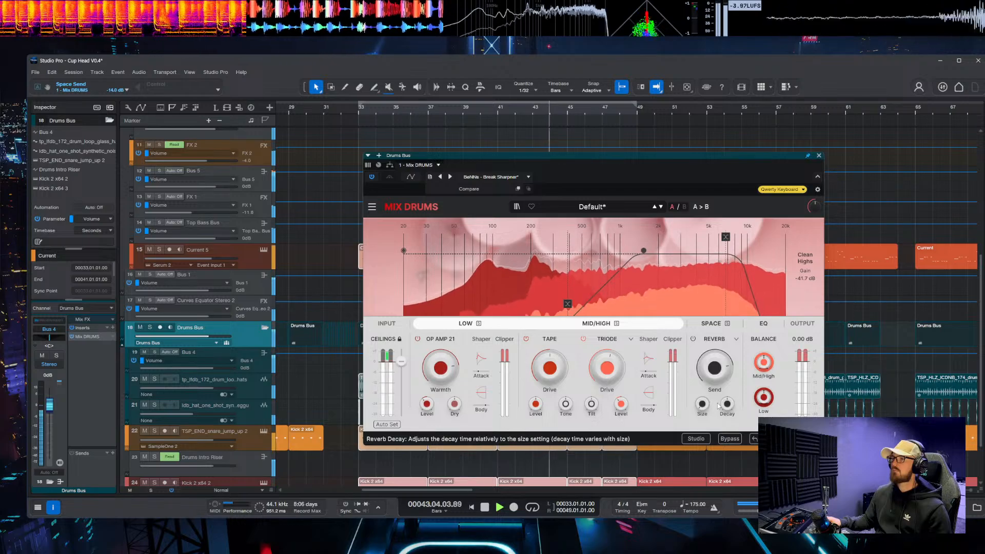
{"action": "left_click_drag", "start_coordinate": [606, 368], "coordinate": [607, 360]}
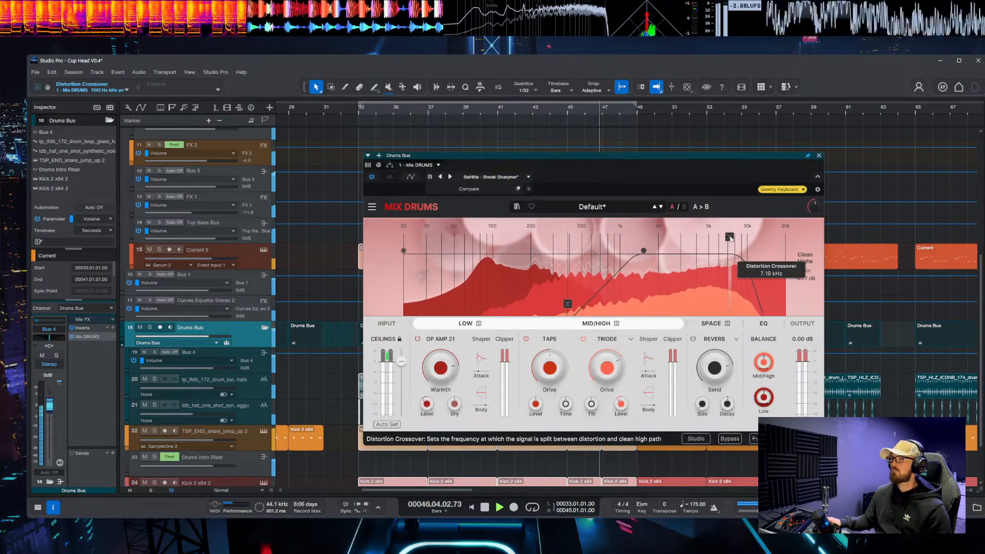
{"action": "left_click_drag", "start_coordinate": [725, 237], "coordinate": [764, 238]}
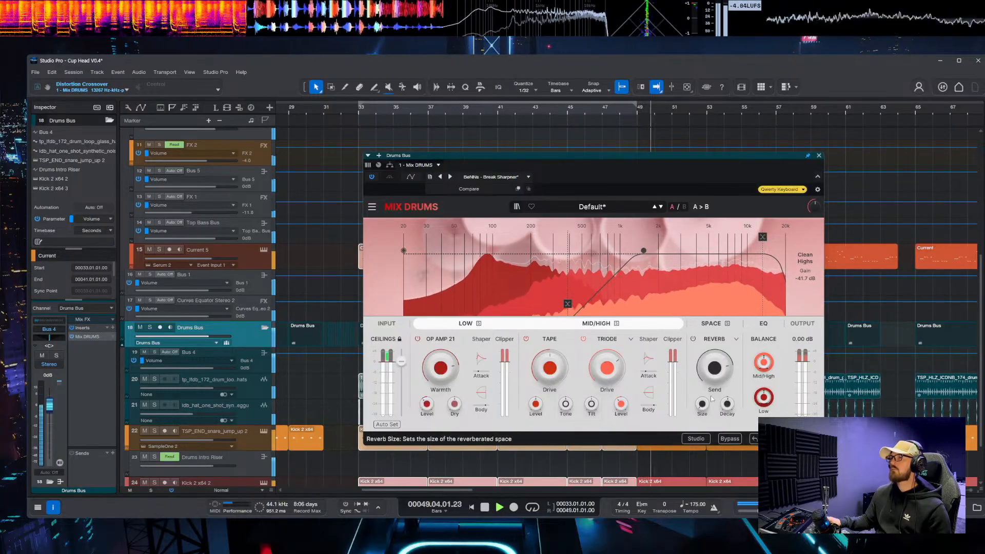
{"action": "left_click_drag", "start_coordinate": [714, 367], "coordinate": [714, 363]}
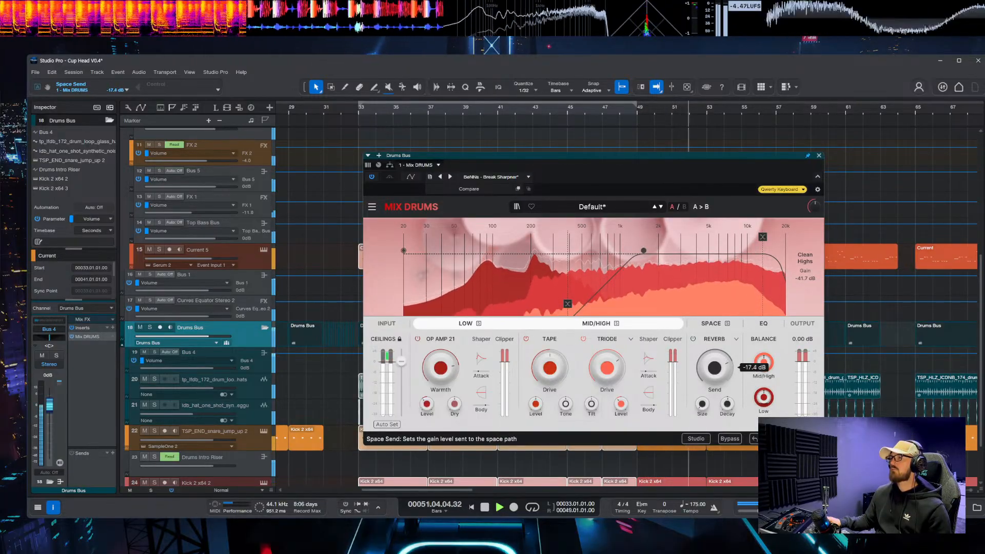
{"action": "left_click", "coordinate": [818, 155]}
{"action": "key", "text": "space"}
Step: Open the Kick 2 instrument on the Kick 2 x64 2 track to examine the kick's pitch curve and click layers
{"action": "scroll", "coordinate": [382, 241], "scroll_direction": "left", "scroll_amount": 2}
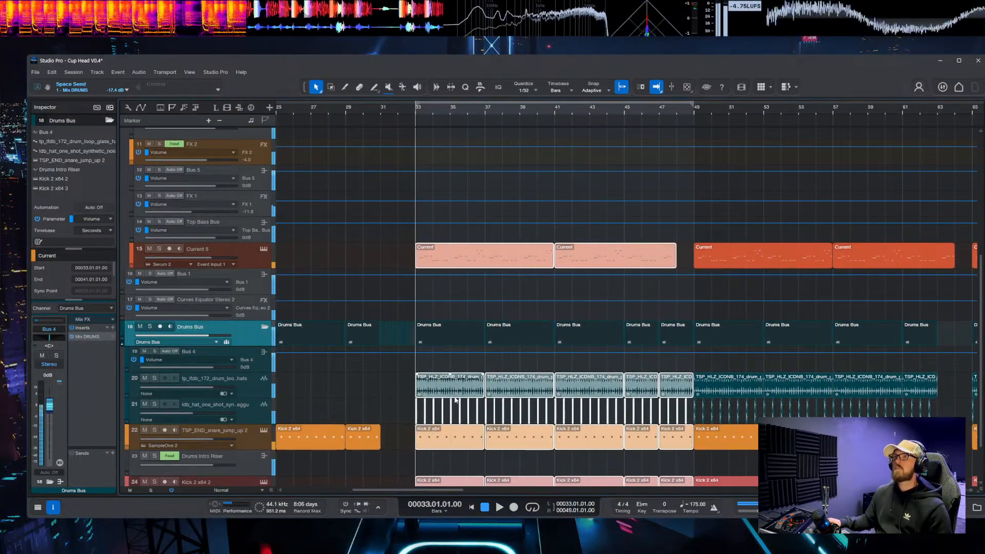
{"action": "scroll", "coordinate": [454, 399], "scroll_direction": "down", "scroll_amount": 3}
{"action": "left_click", "coordinate": [243, 438]}
{"action": "left_click", "coordinate": [264, 424]}
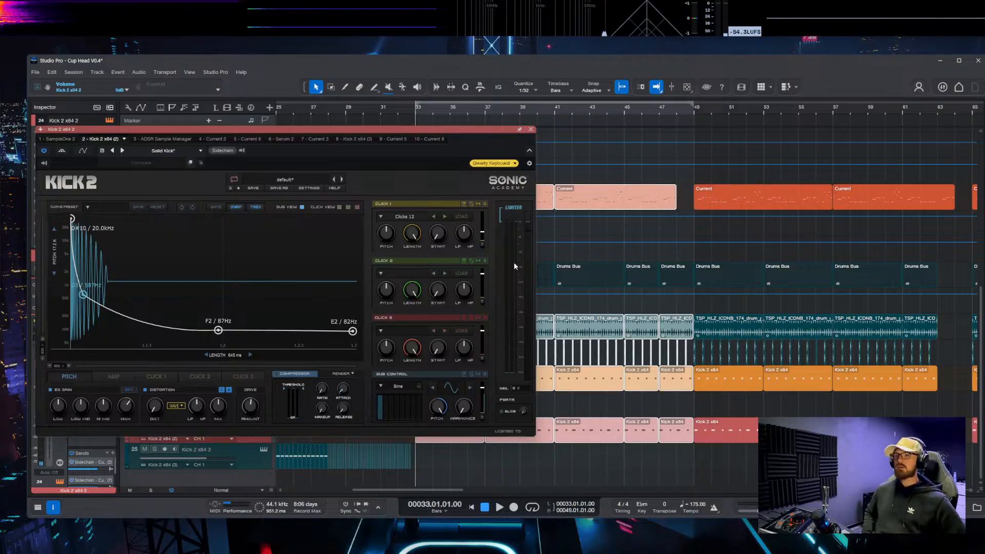
{"action": "left_click", "coordinate": [530, 130]}
{"action": "left_click", "coordinate": [264, 423]}
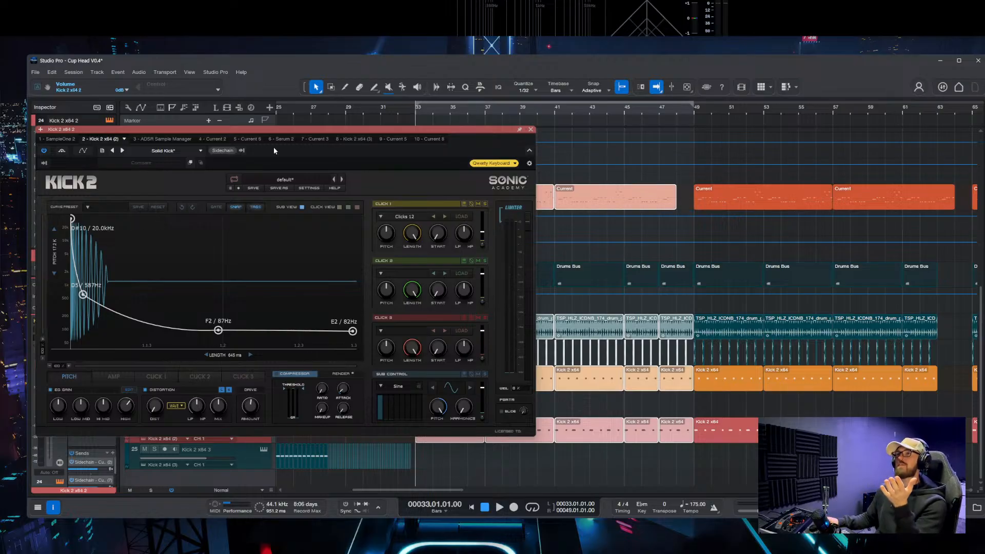
Step: Switch to the Chrome browser and search Google for "spot sega game"
{"action": "left_click_drag", "start_coordinate": [385, 122], "coordinate": [484, 138]}
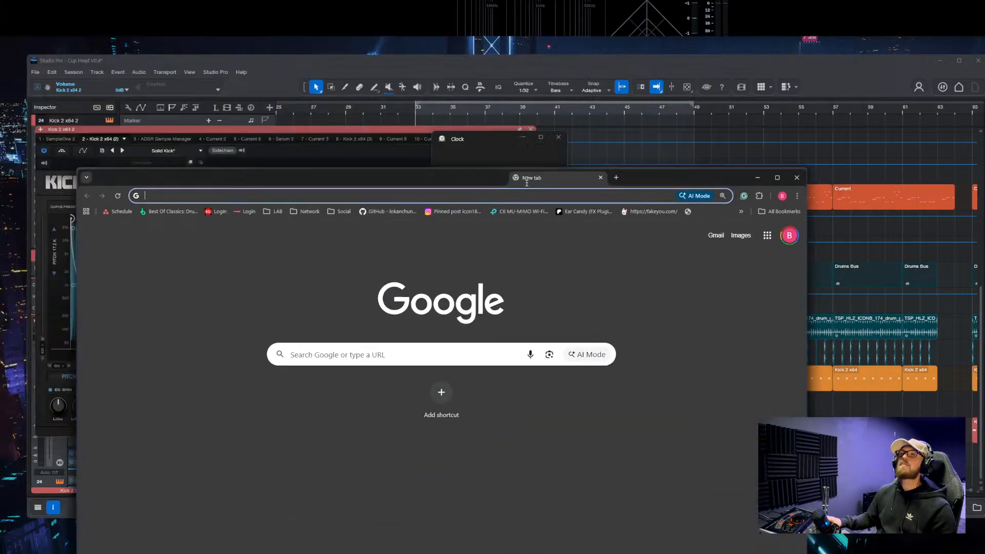
{"action": "left_click", "coordinate": [516, 83]}
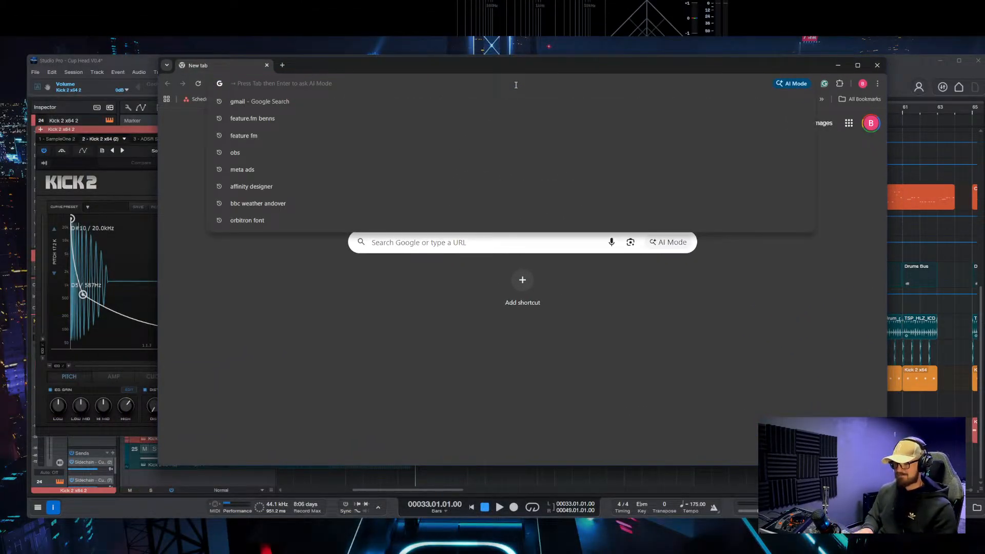
{"action": "type", "text": "spot sega game"}
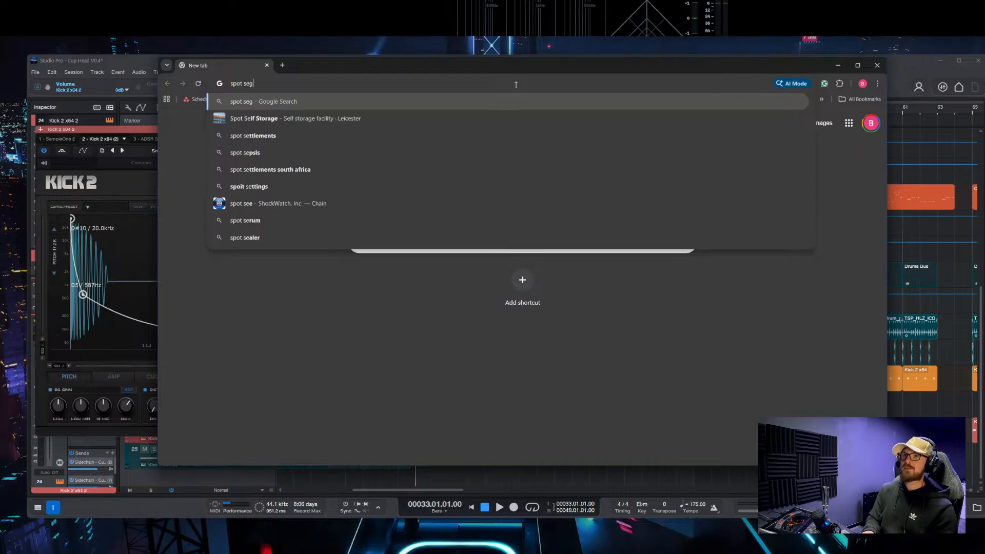
{"action": "key", "text": "Return"}
Step: Search Google for "cup chead" in a second tab and return to the "spot sega game" results
{"action": "key", "text": "ctrl+t"}
{"action": "type", "text": "cup c"}
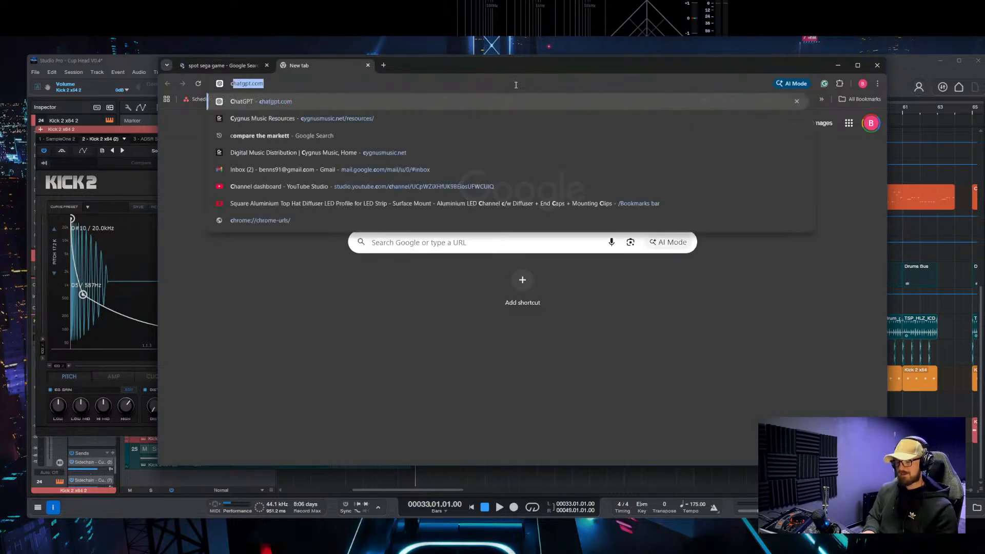
{"action": "type", "text": "head"}
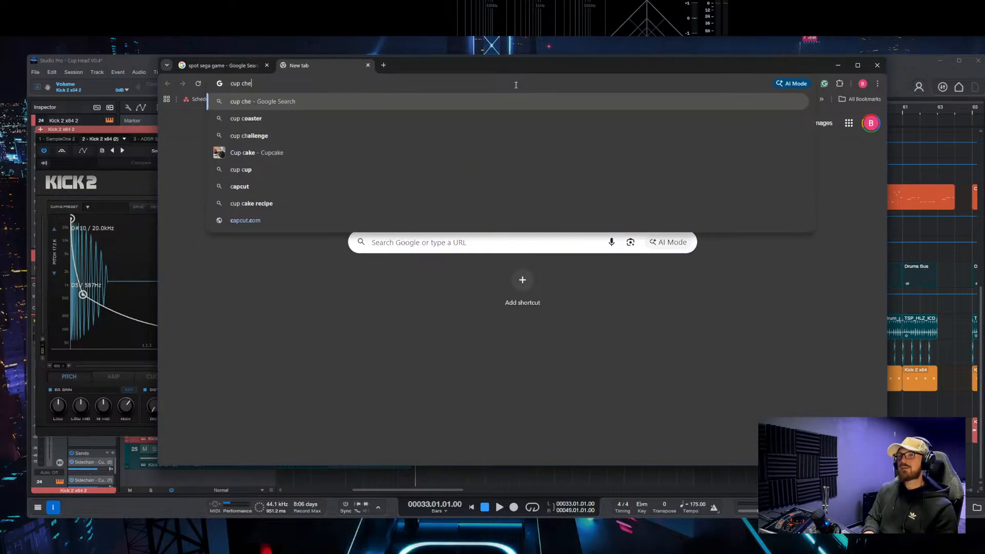
{"action": "key", "text": "Return"}
{"action": "left_click", "coordinate": [228, 69]}
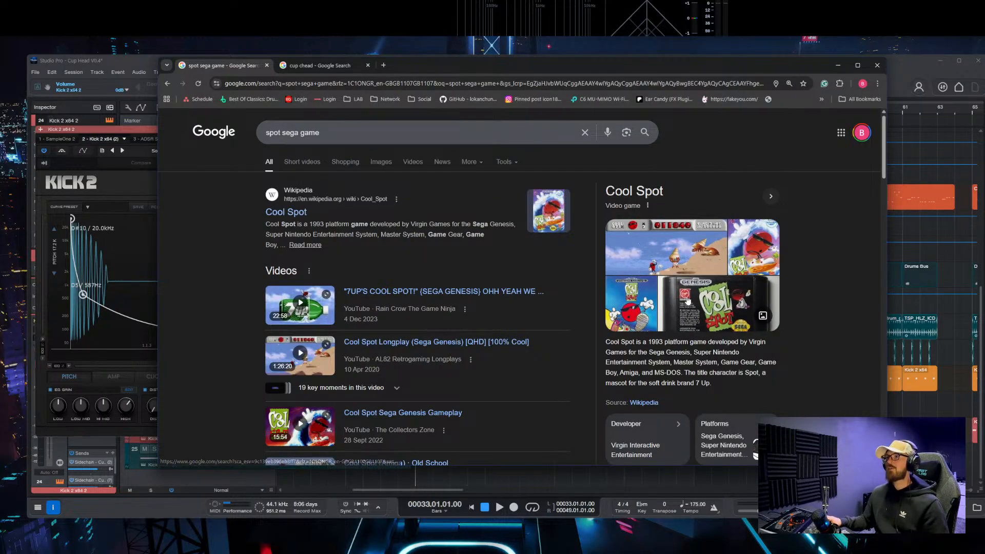
Step: Play the "7UP'S COOL SPOT!" Sega Genesis video from the search results at about 7:07, and pause it
{"action": "scroll", "coordinate": [677, 220], "scroll_direction": "down", "scroll_amount": 6}
{"action": "scroll", "coordinate": [624, 328], "scroll_direction": "up", "scroll_amount": 6}
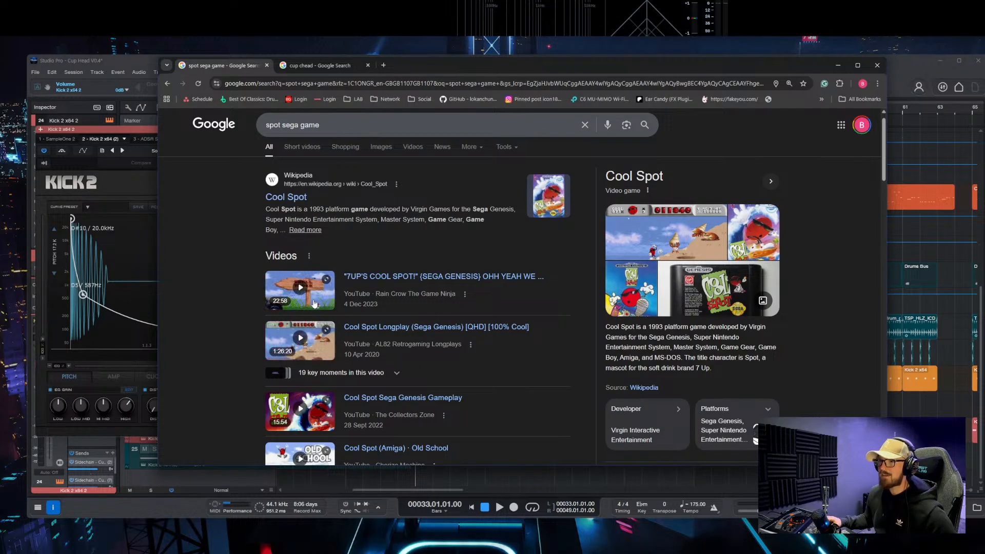
{"action": "left_click", "coordinate": [314, 303]}
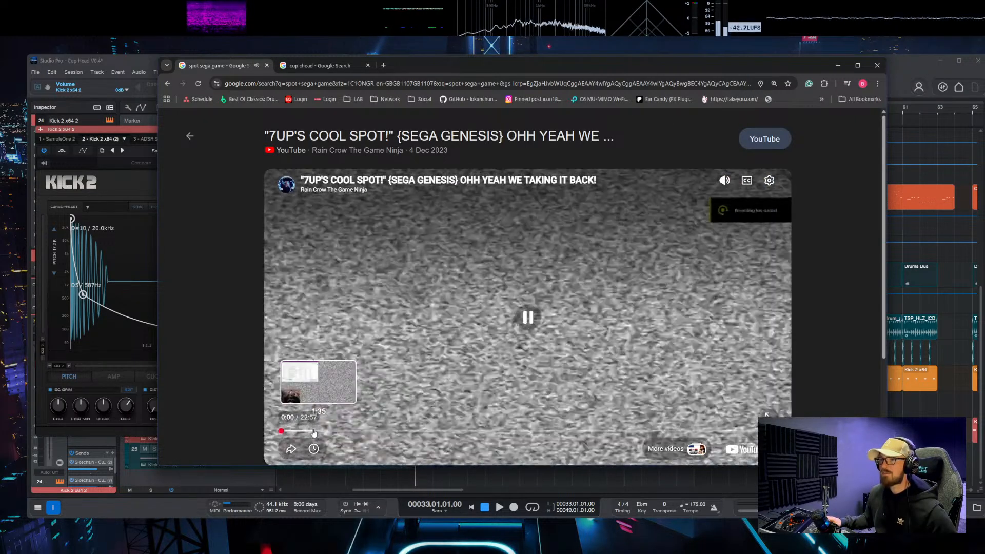
{"action": "left_click", "coordinate": [434, 433]}
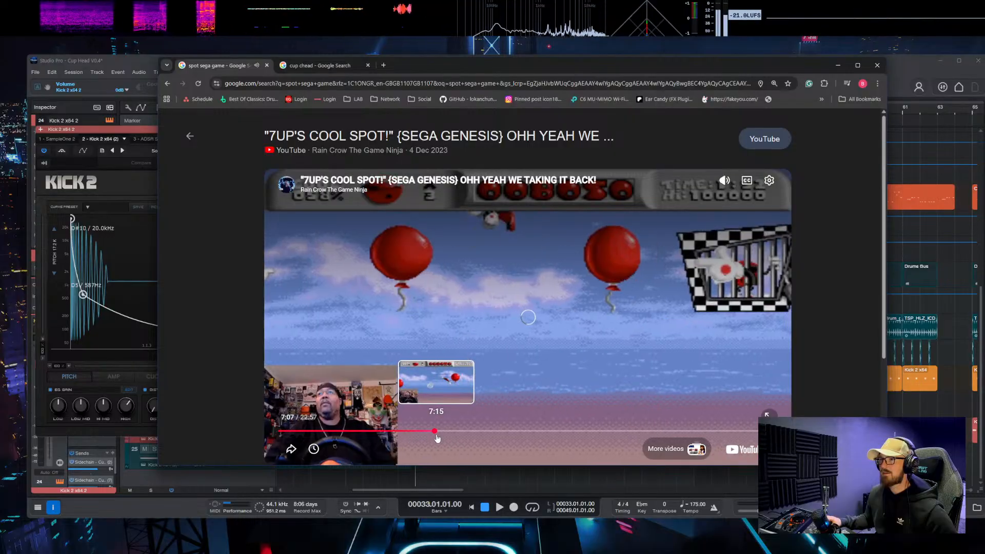
{"action": "left_click", "coordinate": [447, 350]}
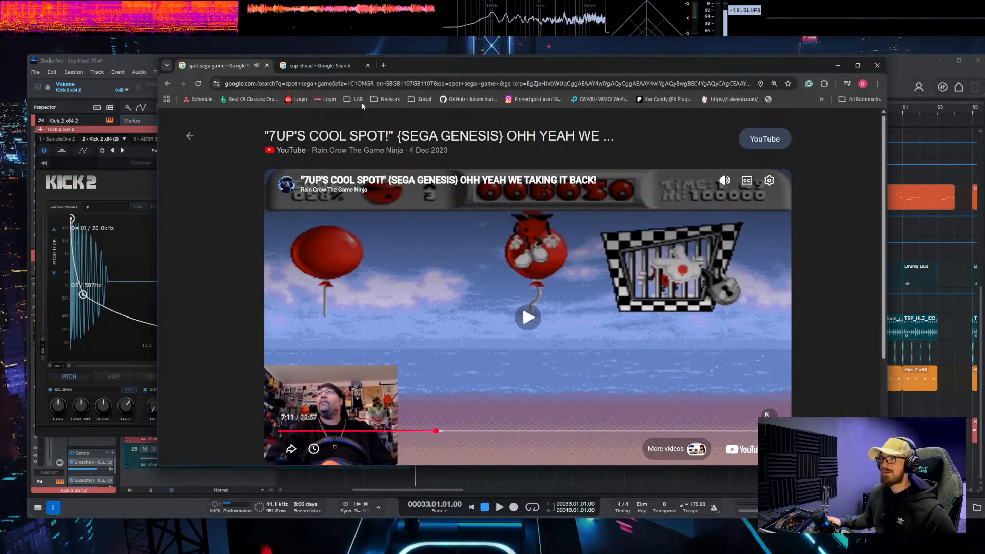
Step: Close the Cool Spot results tab and show the Google image results for Cuphead
{"action": "key", "text": "ctrl+w"}
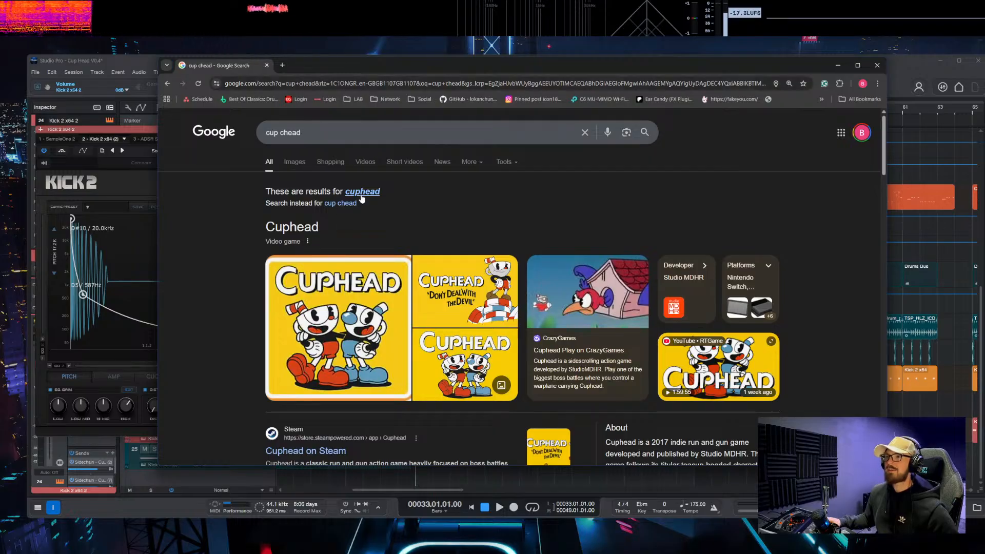
{"action": "scroll", "coordinate": [362, 198], "scroll_direction": "down", "scroll_amount": 2}
{"action": "scroll", "coordinate": [362, 198], "scroll_direction": "up", "scroll_amount": 2}
{"action": "left_click", "coordinate": [295, 162]}
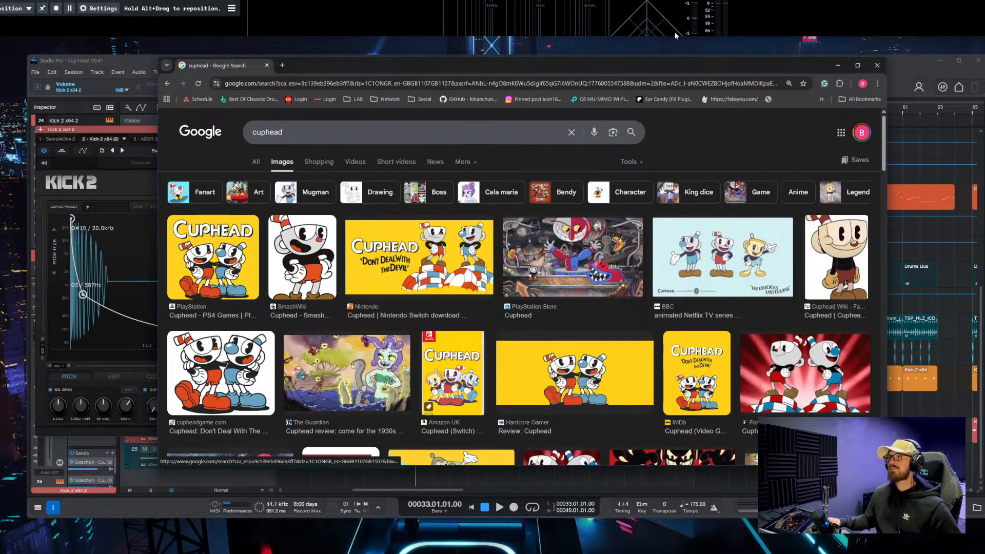
Step: Move the browser window off the timeline, play the track while viewing the Cuphead images, and stop playback
{"action": "left_click_drag", "start_coordinate": [687, 71], "coordinate": [464, 187]}
{"action": "left_click", "coordinate": [429, 109]}
{"action": "key", "text": "space"}
{"action": "key", "text": "alt+Tab"}
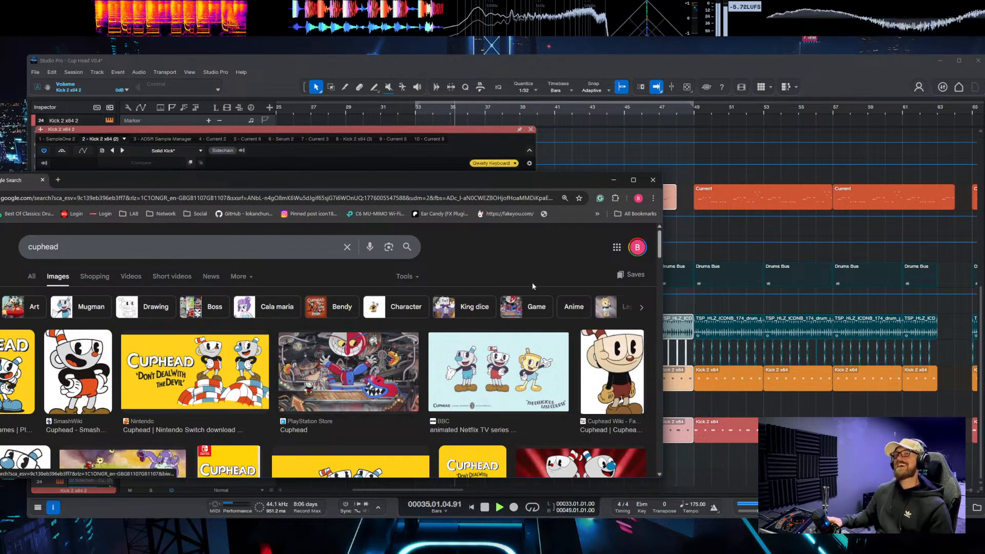
{"action": "scroll", "coordinate": [248, 345], "scroll_direction": "down", "scroll_amount": 2}
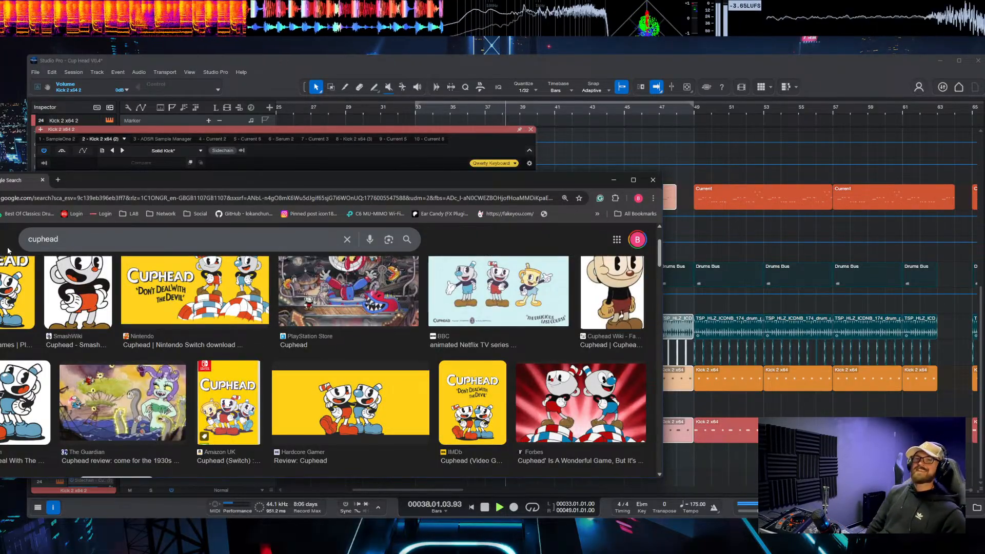
{"action": "left_click", "coordinate": [598, 152]}
{"action": "key", "text": "space"}
Step: Open YouTube in the browser and search for "cup head"
{"action": "left_click", "coordinate": [15, 180]}
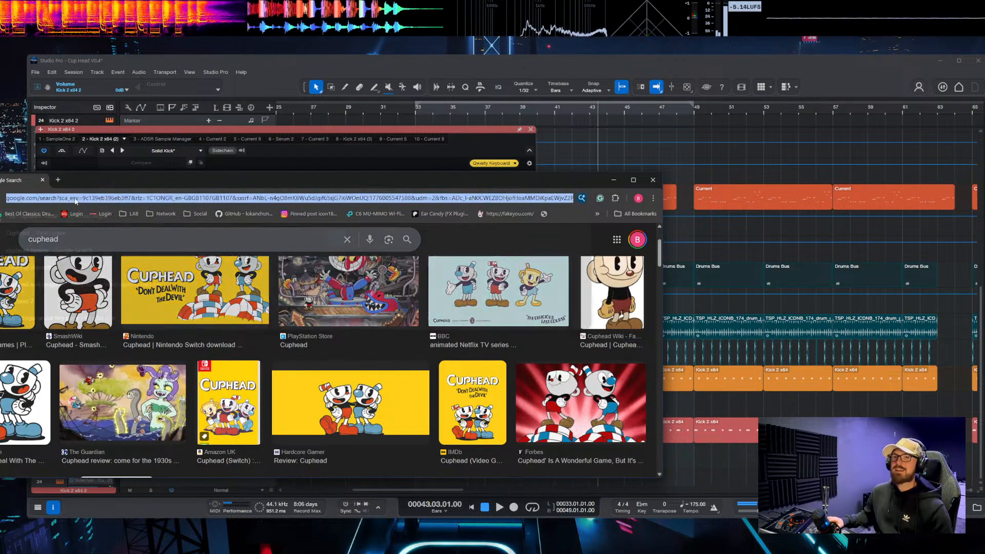
{"action": "left_click", "coordinate": [57, 198]}
{"action": "type", "text": "youtube"}
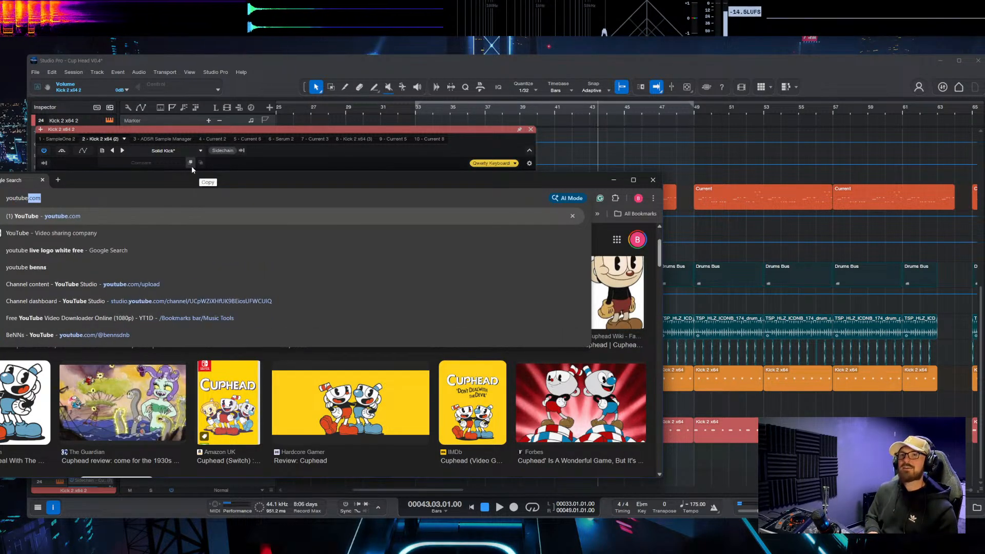
{"action": "left_click", "coordinate": [118, 219]}
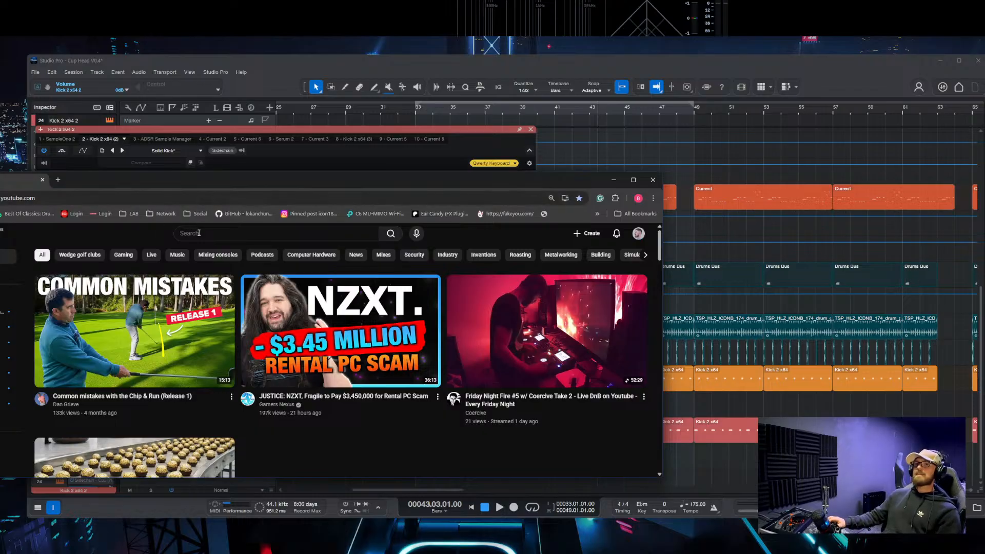
{"action": "left_click", "coordinate": [199, 233]}
{"action": "type", "text": "cop"}
{"action": "key", "text": "BackSpace"}
{"action": "key", "text": "BackSpace"}
{"action": "type", "text": "up head"}
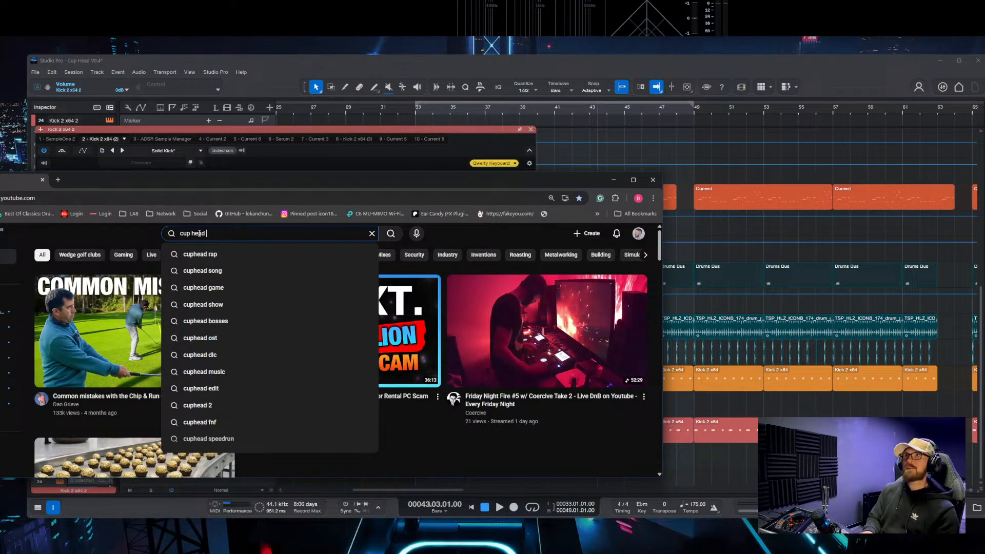
{"action": "key", "text": "Return"}
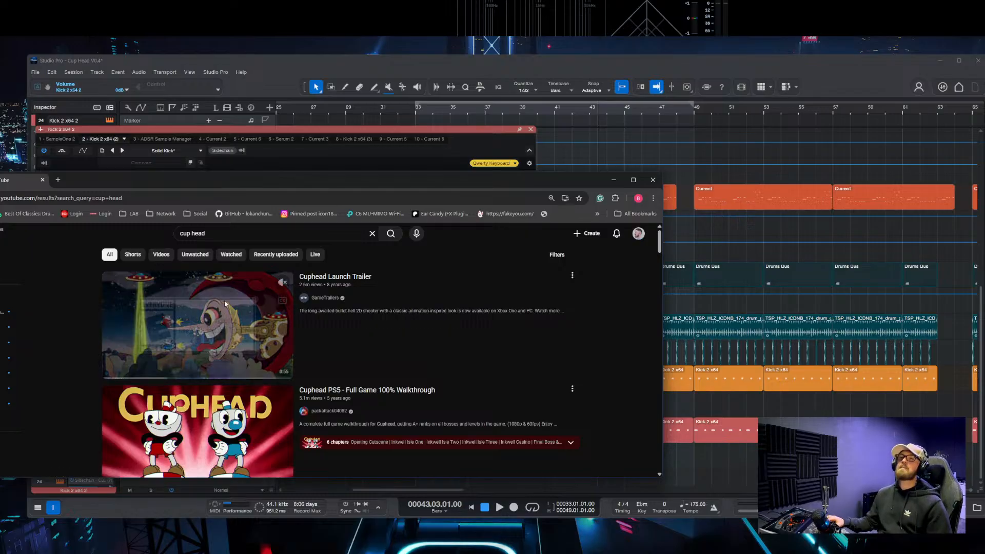
Step: Open the Cuphead Launch Trailer video and skip ahead into its gameplay footage
{"action": "left_click", "coordinate": [195, 277]}
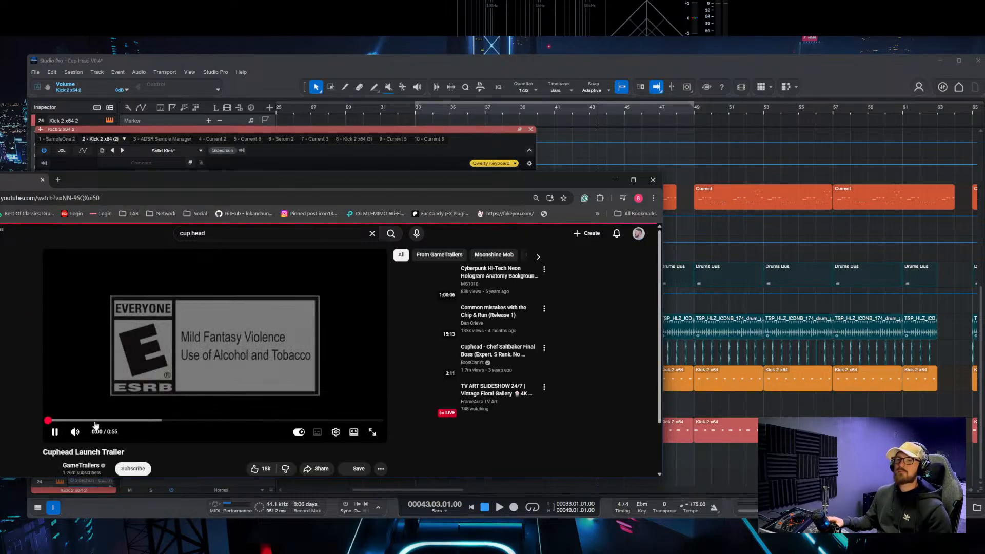
{"action": "left_click", "coordinate": [98, 420]}
{"action": "left_click", "coordinate": [128, 420]}
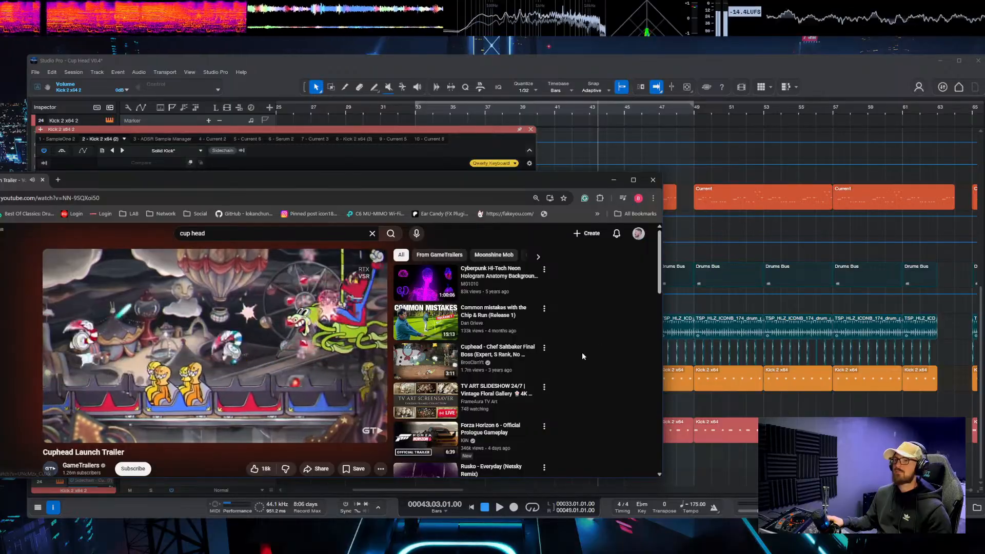
Step: Play the track from bar 38 while watching the Cuphead trailer, and return the playhead to bar 34 in Studio Pro
{"action": "left_click", "coordinate": [516, 114]}
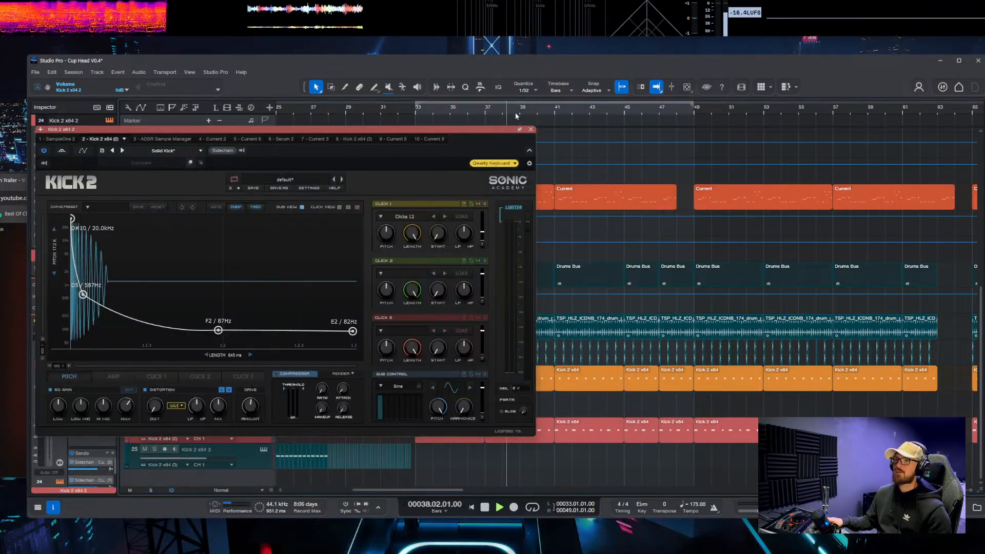
{"action": "key", "text": "alt+Tab"}
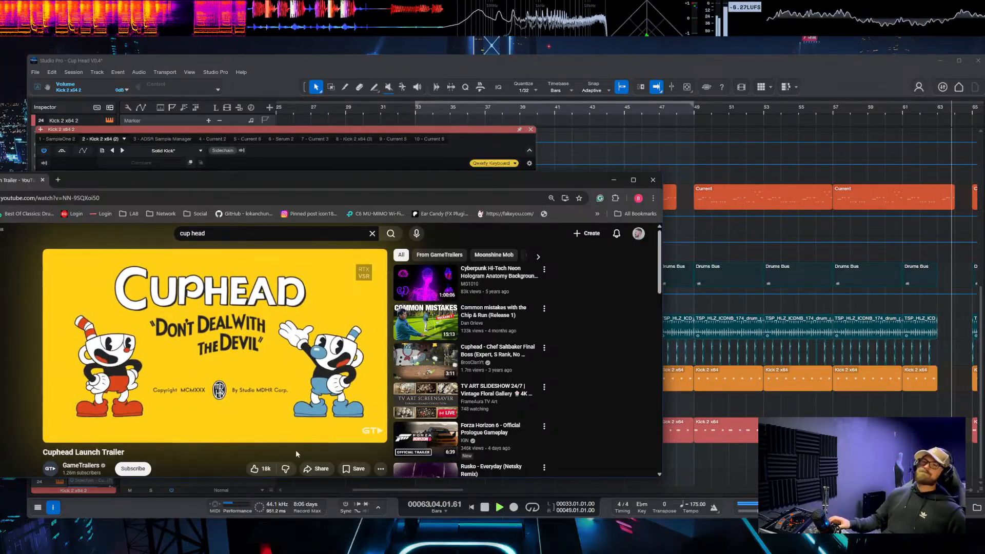
{"action": "left_click", "coordinate": [438, 110]}
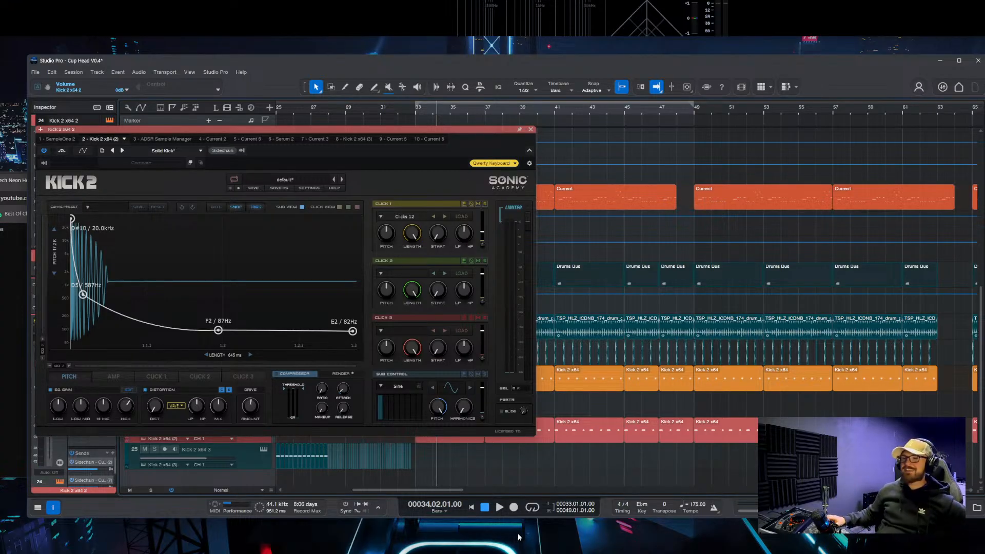
Step: Switch to the Clock app, resume the paused countdown timer and move its window out of the way
{"action": "mouse_move", "coordinate": [681, 548]}
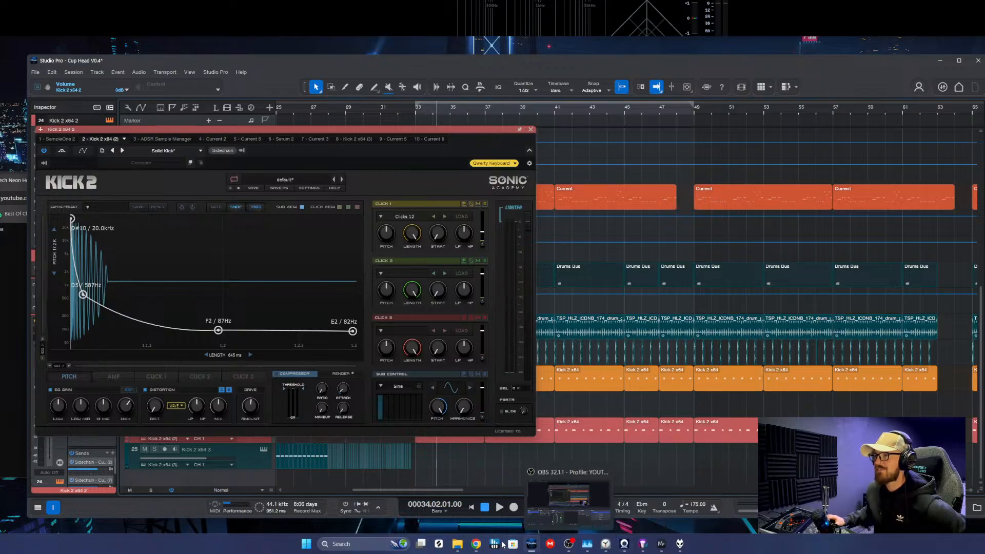
{"action": "mouse_move", "coordinate": [566, 547]}
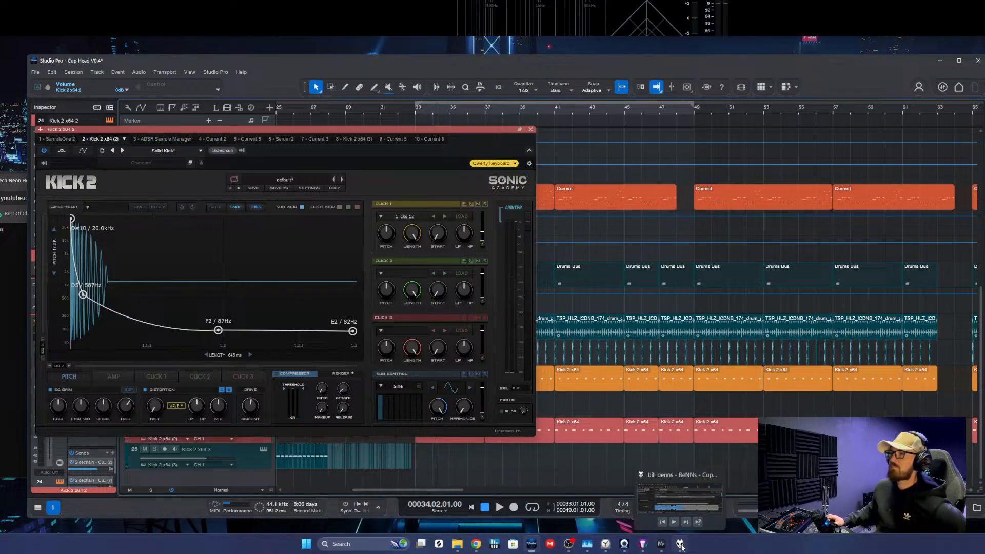
{"action": "left_click", "coordinate": [658, 550]}
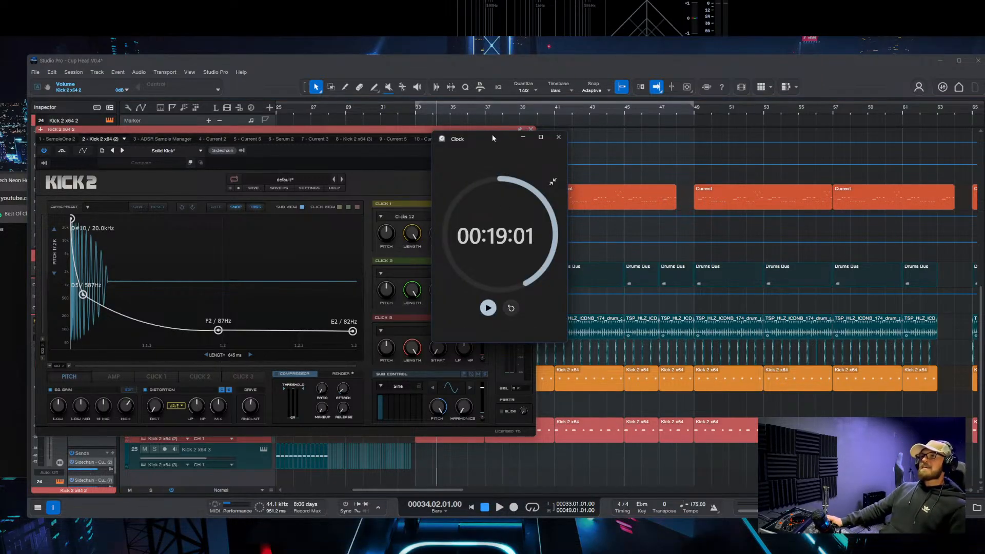
{"action": "left_click_drag", "start_coordinate": [491, 134], "coordinate": [515, 127]}
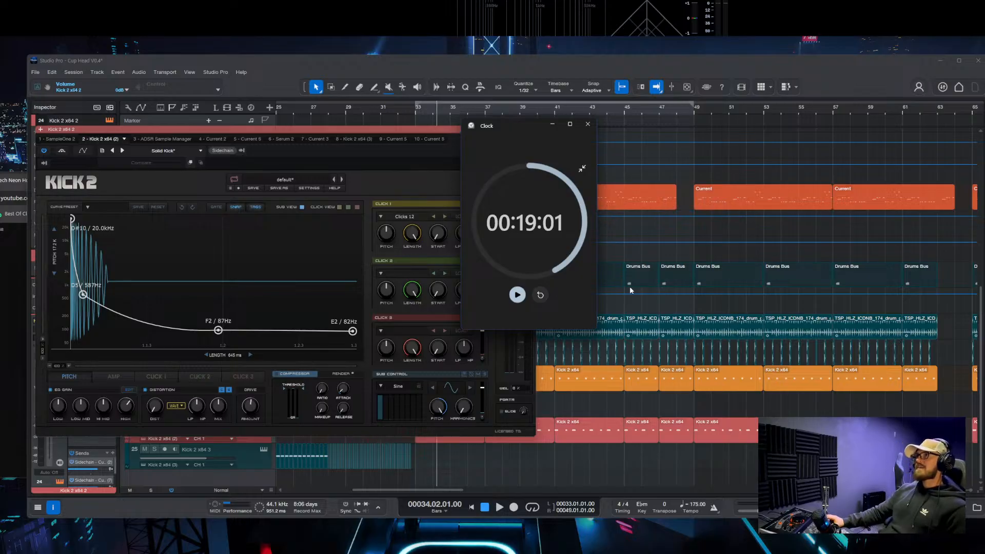
{"action": "left_click", "coordinate": [517, 294]}
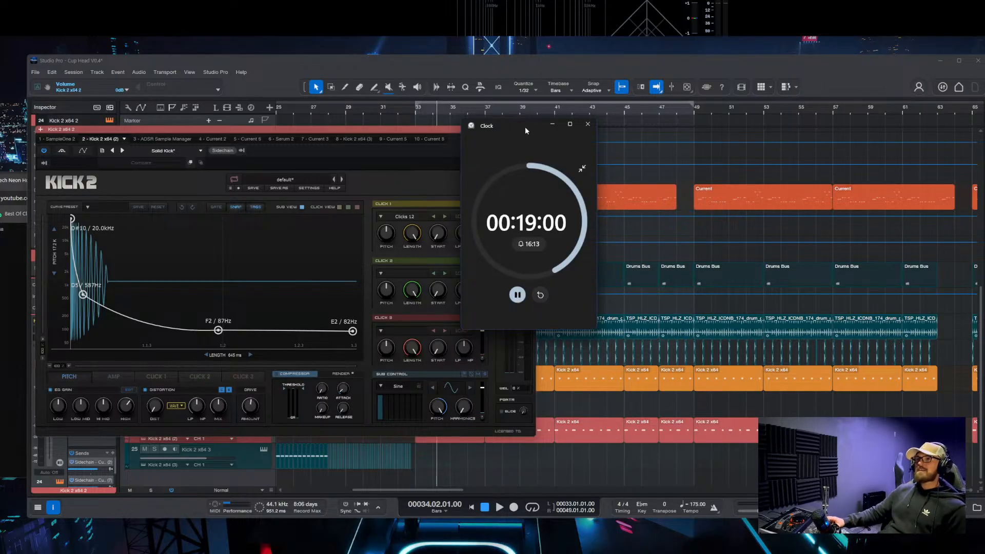
{"action": "left_click_drag", "start_coordinate": [525, 127], "coordinate": [0, 138]}
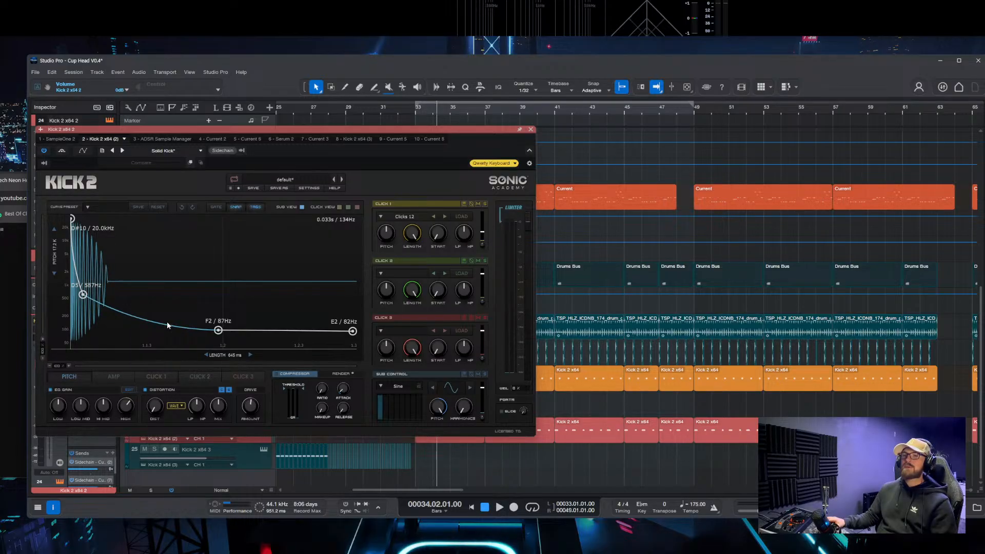
Step: Move the Kick 2 window clear of the track list, audition the drop, and solo the Kick 2 x64 2 track
{"action": "left_click_drag", "start_coordinate": [402, 133], "coordinate": [880, 155]}
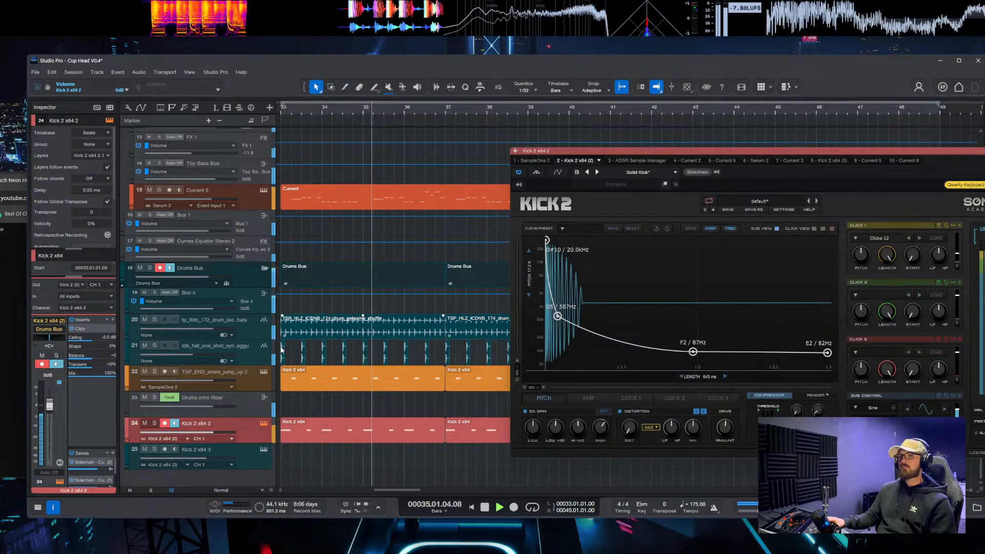
{"action": "key", "text": "space"}
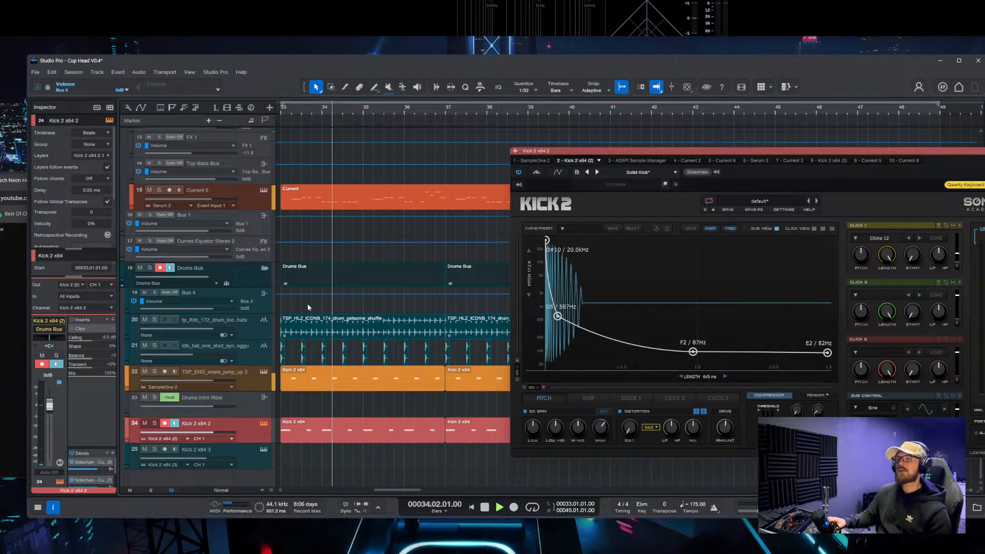
{"action": "key", "text": "space"}
{"action": "key", "text": "s"}
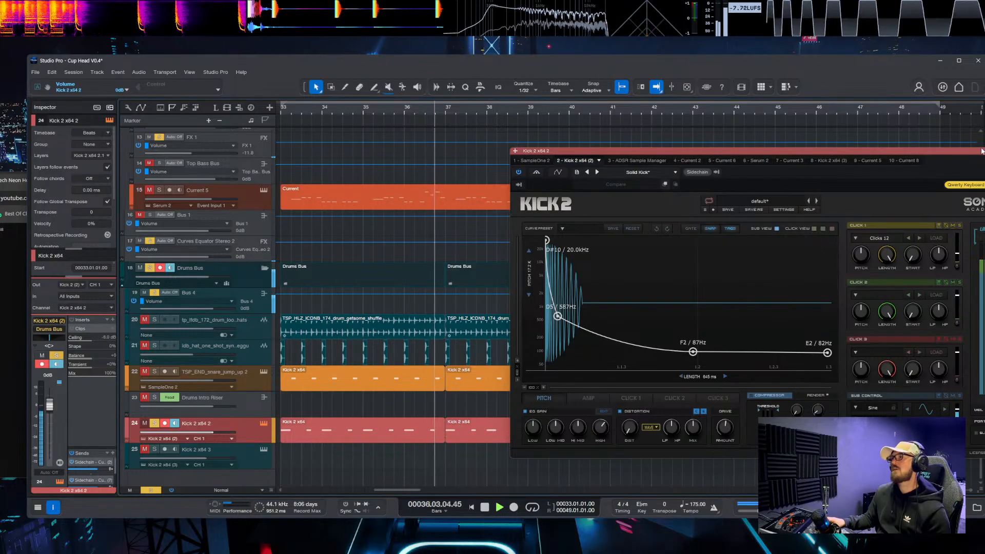
Step: Open the SPAN 3 analyzer from the Main channel in the mixer and place it clear of the Kick 2 window
{"action": "left_click_drag", "start_coordinate": [718, 151], "coordinate": [446, 166]}
{"action": "left_click", "coordinate": [977, 507]}
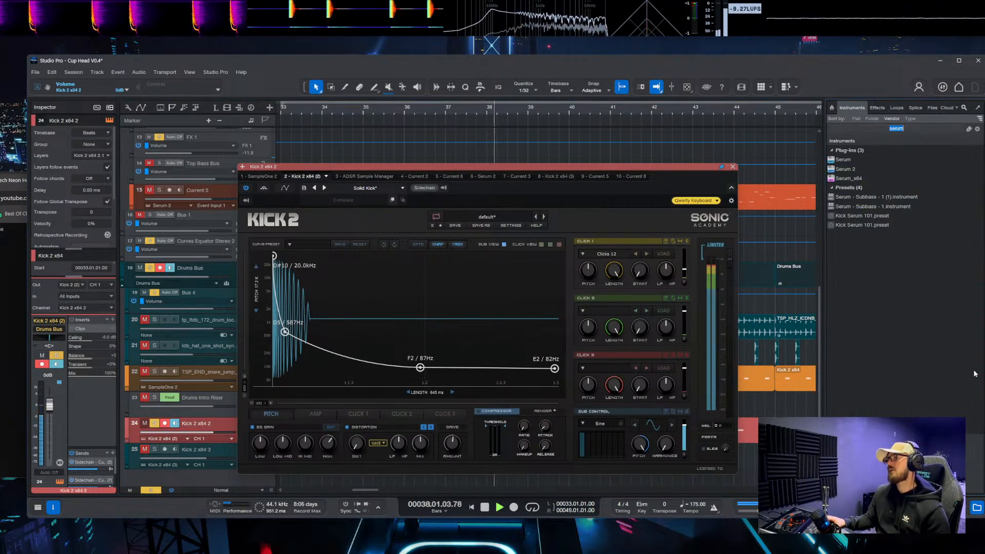
{"action": "left_click", "coordinate": [978, 507]}
{"action": "left_click", "coordinate": [964, 508]}
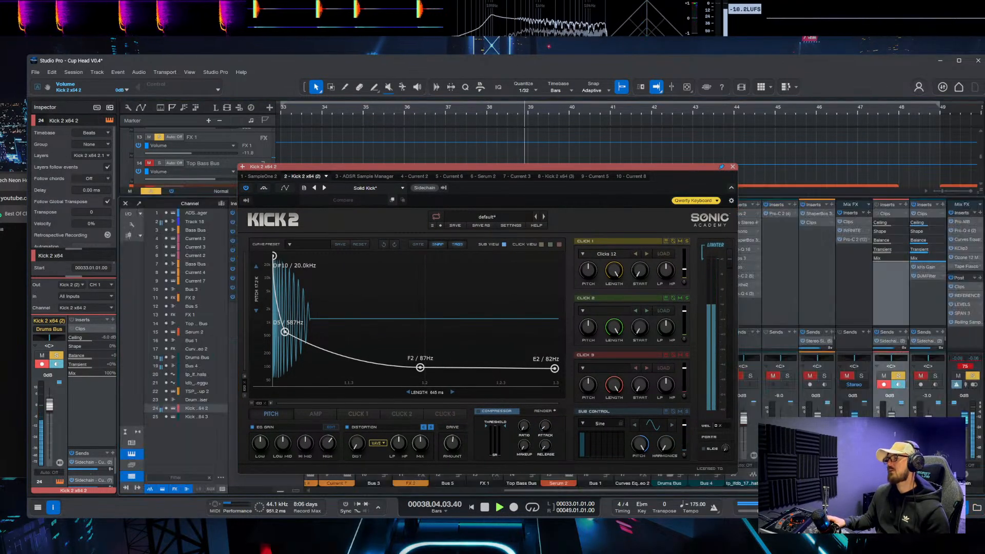
{"action": "left_click", "coordinate": [963, 313]}
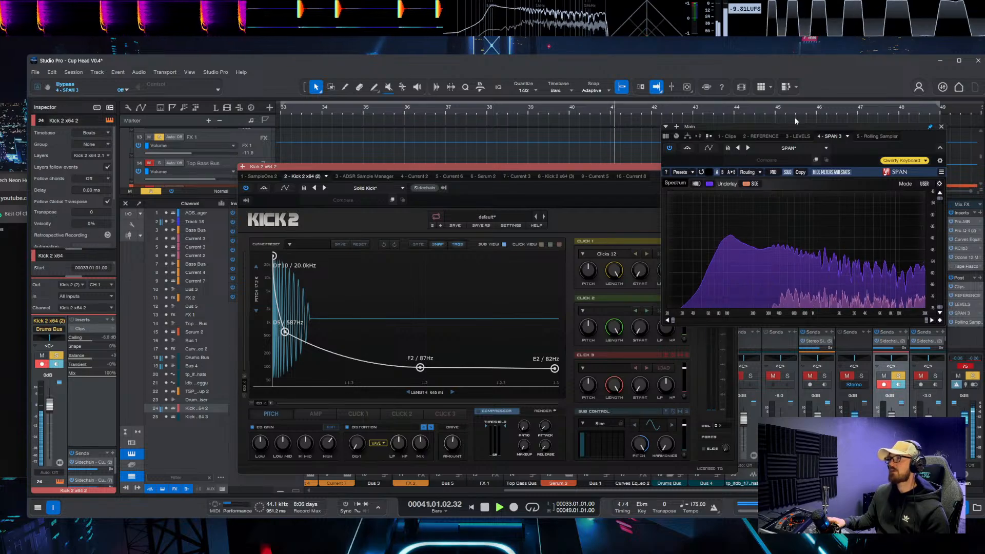
{"action": "left_click_drag", "start_coordinate": [884, 128], "coordinate": [966, 75]}
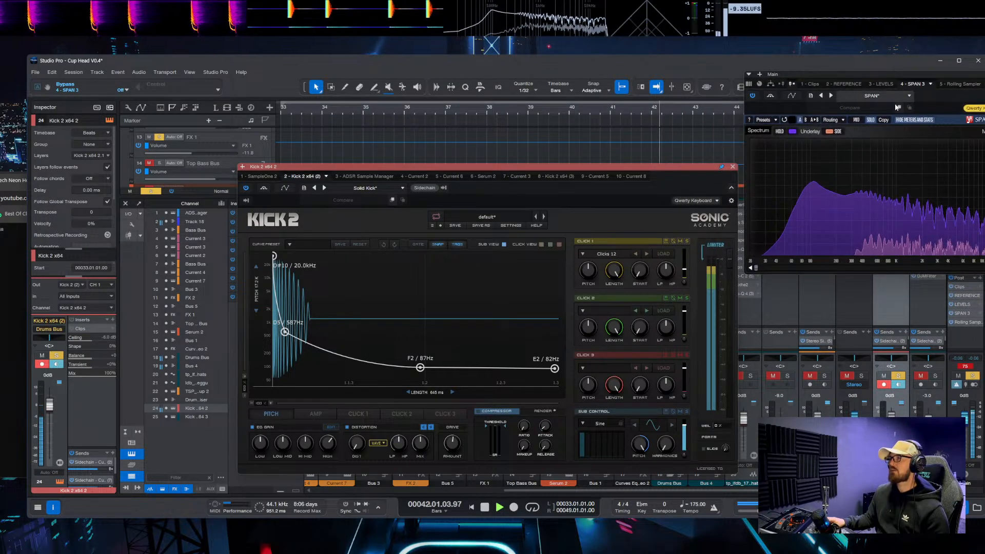
Step: Close the Kick 2 window, stop playback and hide the mixer
{"action": "left_click", "coordinate": [733, 166]}
{"action": "key", "text": "space"}
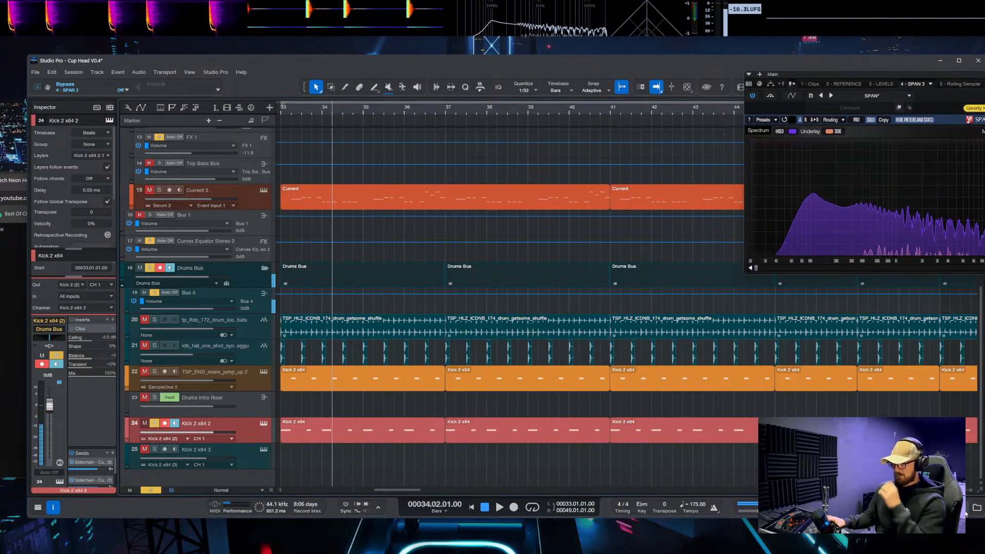
{"action": "left_click", "coordinate": [965, 511]}
Step: Open the Kick 2 instrument on track 24, save its sound as a user preset named "copy", and close its window
{"action": "left_click", "coordinate": [264, 424]}
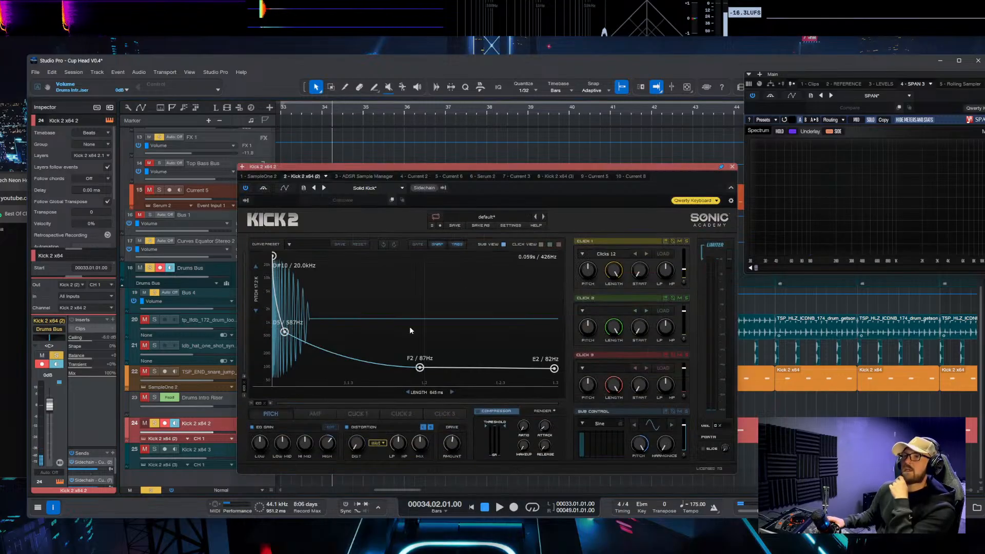
{"action": "left_click", "coordinate": [479, 225]}
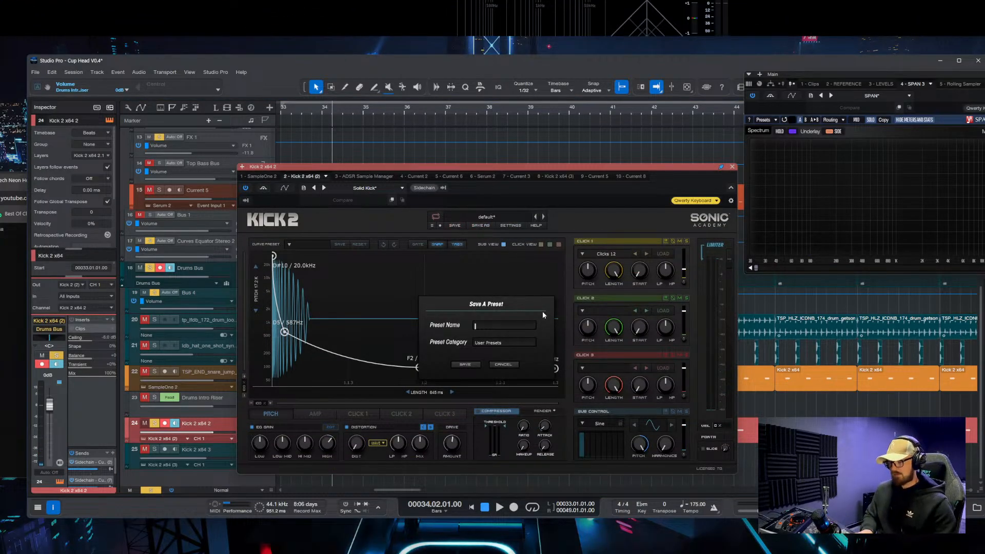
{"action": "type", "text": "copy"}
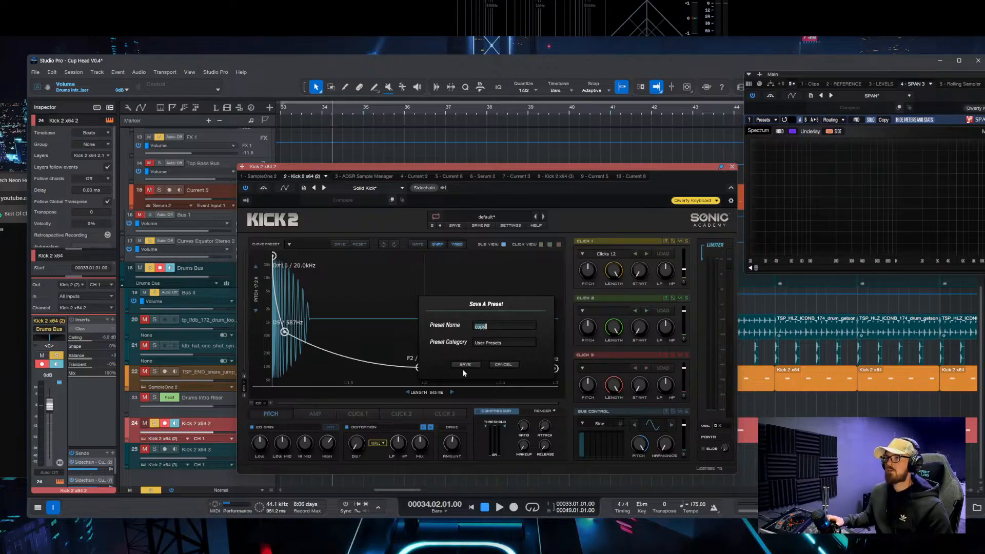
{"action": "left_click", "coordinate": [465, 364]}
{"action": "left_click", "coordinate": [470, 351]}
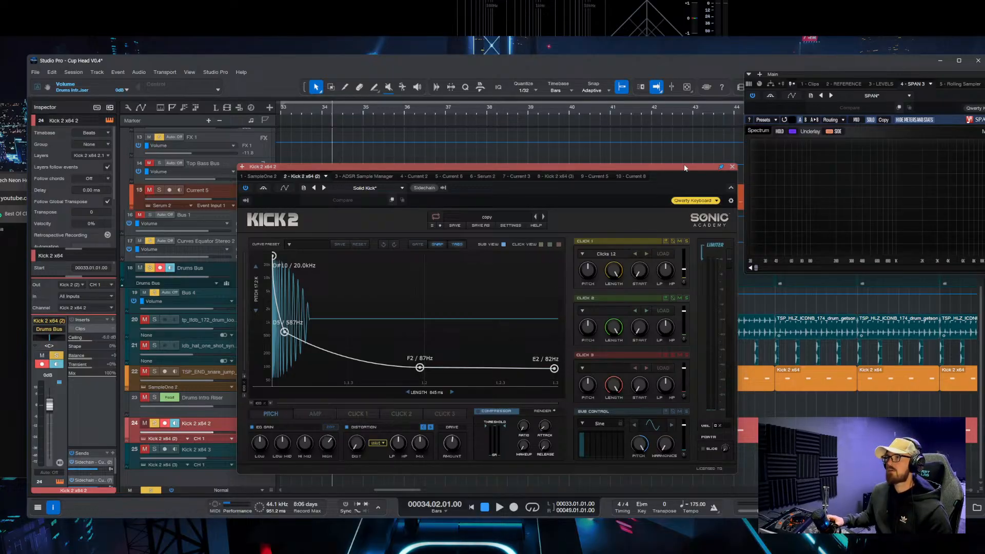
{"action": "left_click", "coordinate": [732, 167]}
Step: Search the instrument browser for "kick" and replace the Kick 2 instrument on track 24 with Kick 3
{"action": "left_click", "coordinate": [976, 507]}
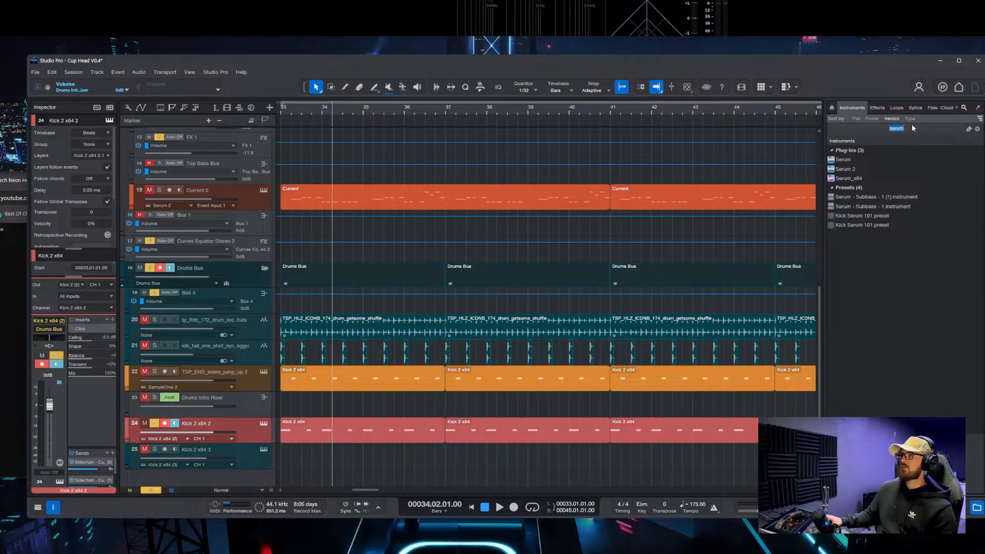
{"action": "type", "text": "kick"}
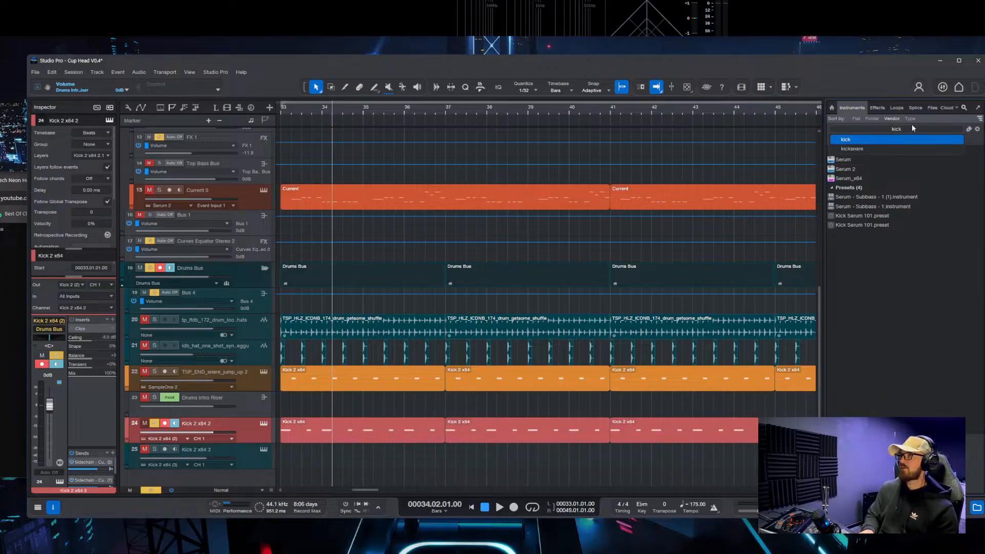
{"action": "left_click", "coordinate": [879, 140]}
{"action": "left_click_drag", "start_coordinate": [848, 190], "coordinate": [210, 436]}
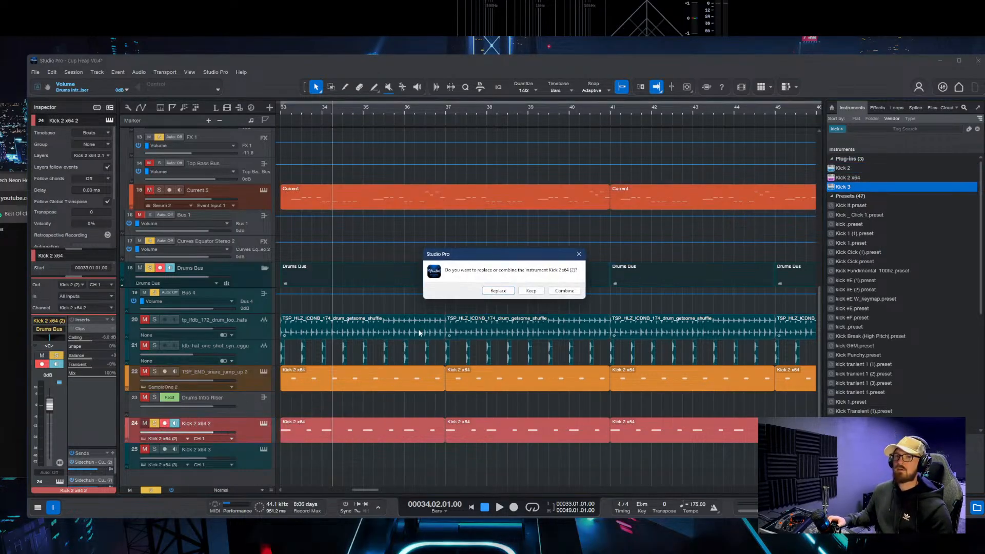
{"action": "left_click", "coordinate": [501, 292]}
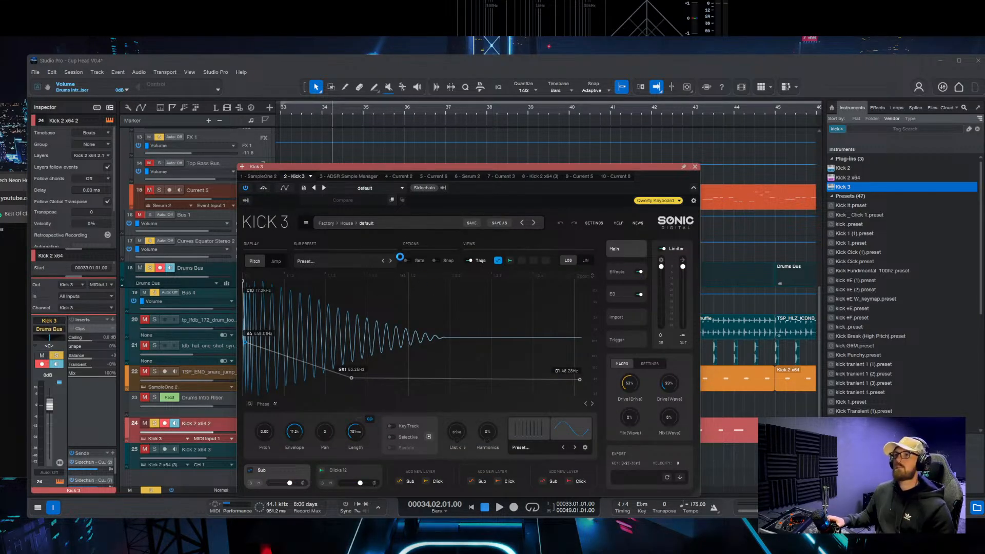
Step: Load the "0 - Solid Kick 1" preset in Kick 3 and move its window clear of the track list
{"action": "left_click", "coordinate": [370, 188]}
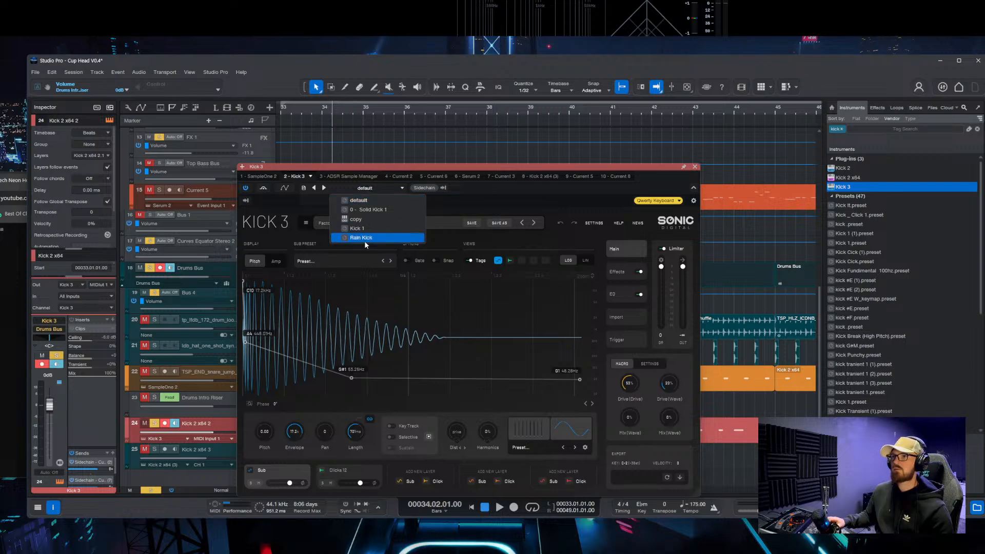
{"action": "left_click", "coordinate": [370, 209]}
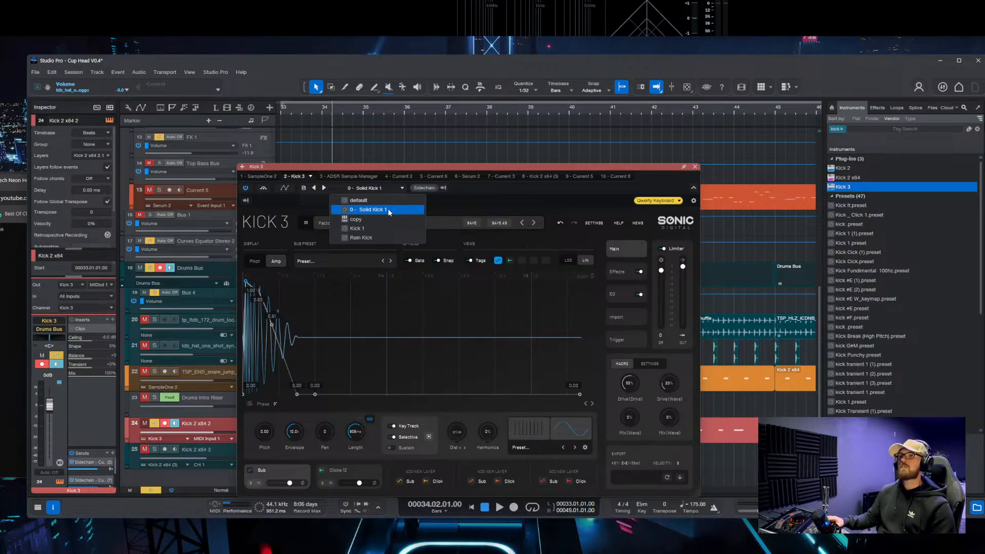
{"action": "left_click", "coordinate": [469, 209]}
{"action": "left_click_drag", "start_coordinate": [475, 165], "coordinate": [796, 92]}
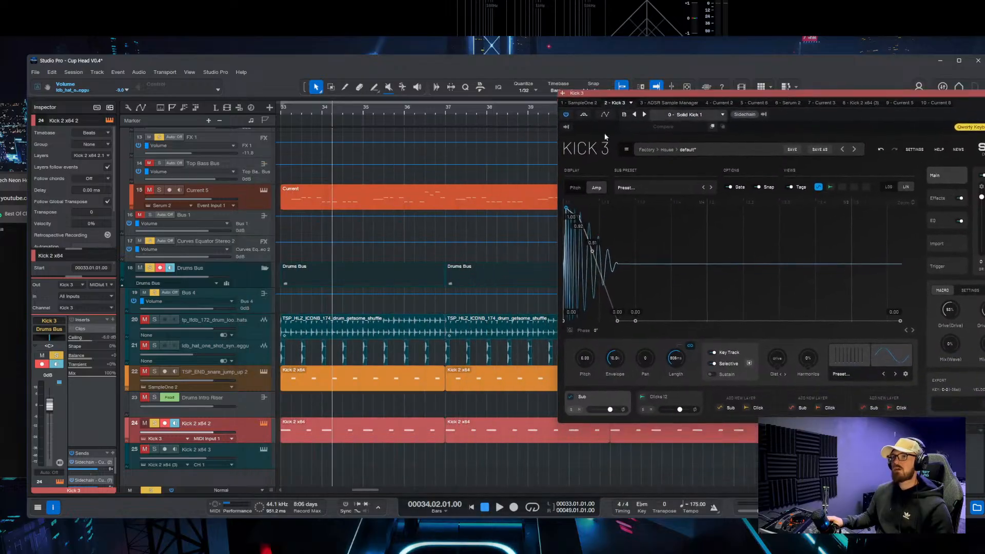
Step: Show the sub's pitch envelope, move the early low point to E1 (41.20 Hz) and remove the 20 Hz dip point
{"action": "left_click", "coordinate": [575, 188]}
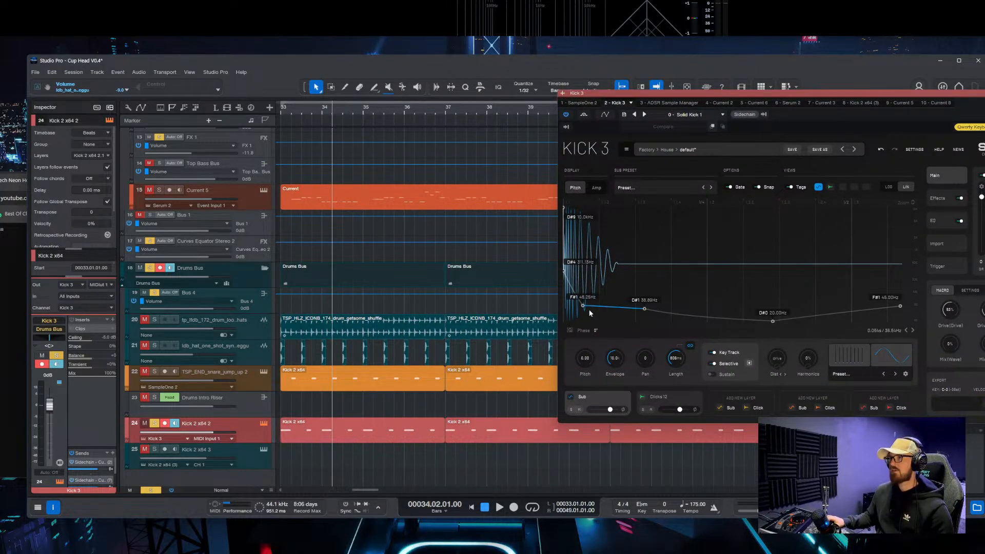
{"action": "mouse_move", "coordinate": [590, 312]}
{"action": "left_mouse_down"}
{"action": "mouse_move", "coordinate": [619, 312]}
{"action": "mouse_move", "coordinate": [596, 309]}
{"action": "mouse_move", "coordinate": [592, 322]}
{"action": "mouse_move", "coordinate": [618, 314]}
{"action": "mouse_move", "coordinate": [601, 306]}
{"action": "left_mouse_up"}
{"action": "left_click_drag", "start_coordinate": [769, 321], "coordinate": [797, 306]}
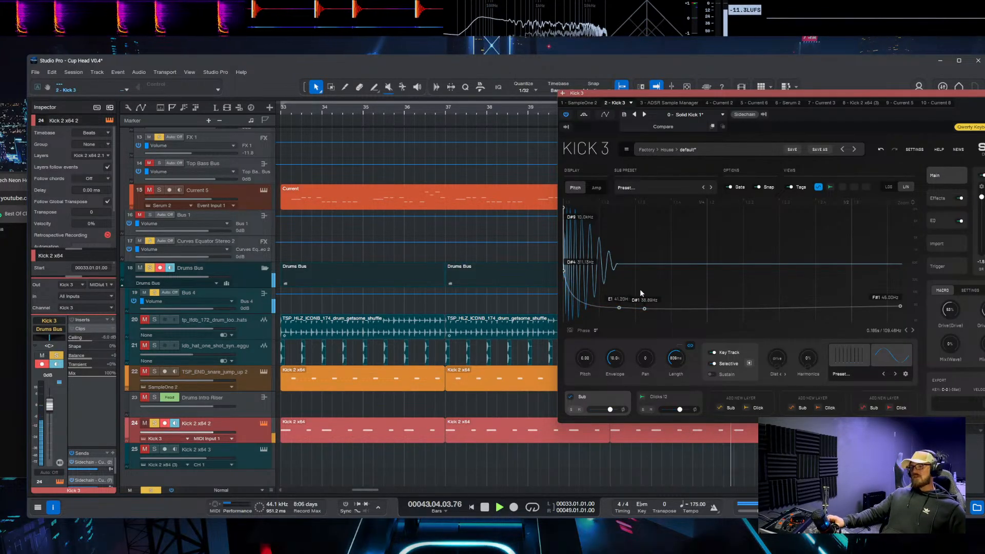
Step: Reshape the sub's pitch decay curve during playback and move its low point slightly earlier, to about 34.65 Hz
{"action": "scroll", "coordinate": [608, 241], "scroll_direction": "up", "scroll_amount": 4}
{"action": "left_click_drag", "start_coordinate": [598, 306], "coordinate": [622, 297]}
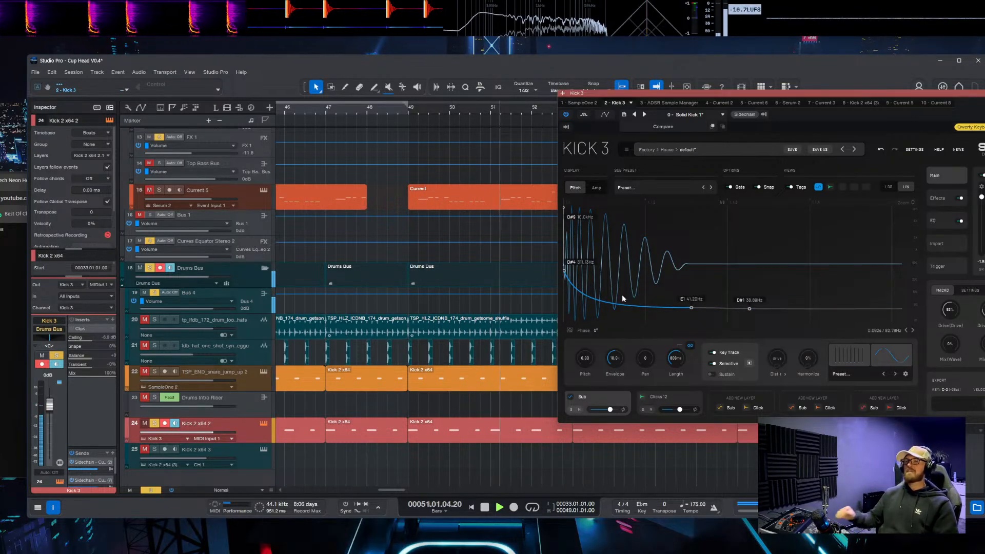
{"action": "left_click_drag", "start_coordinate": [614, 309], "coordinate": [638, 294]}
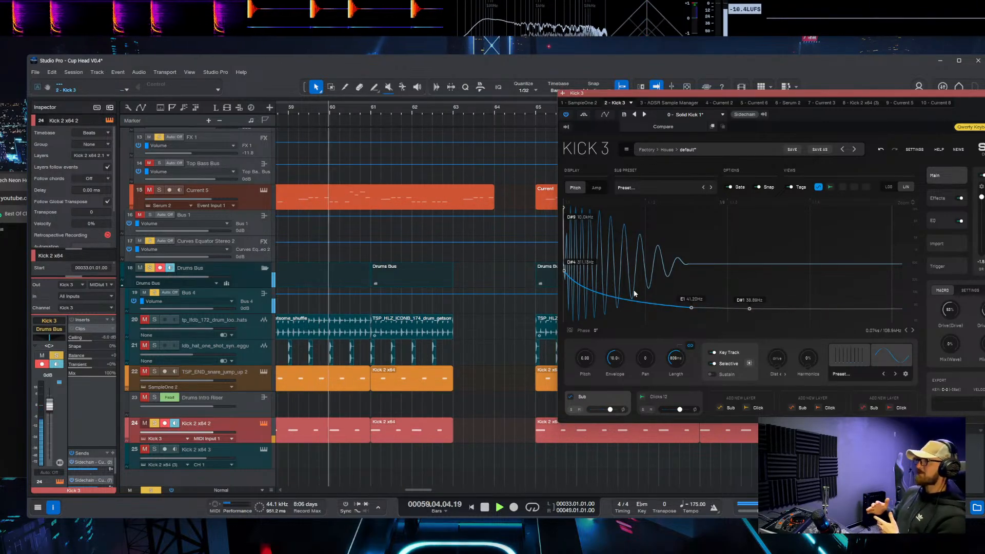
{"action": "left_click_drag", "start_coordinate": [685, 311], "coordinate": [684, 309]}
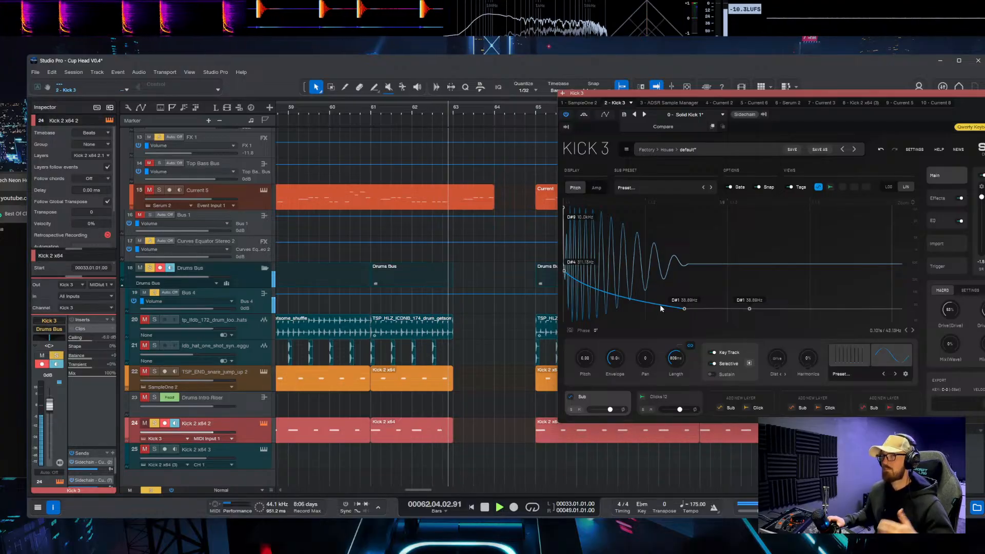
{"action": "left_click_drag", "start_coordinate": [635, 298], "coordinate": [633, 318]}
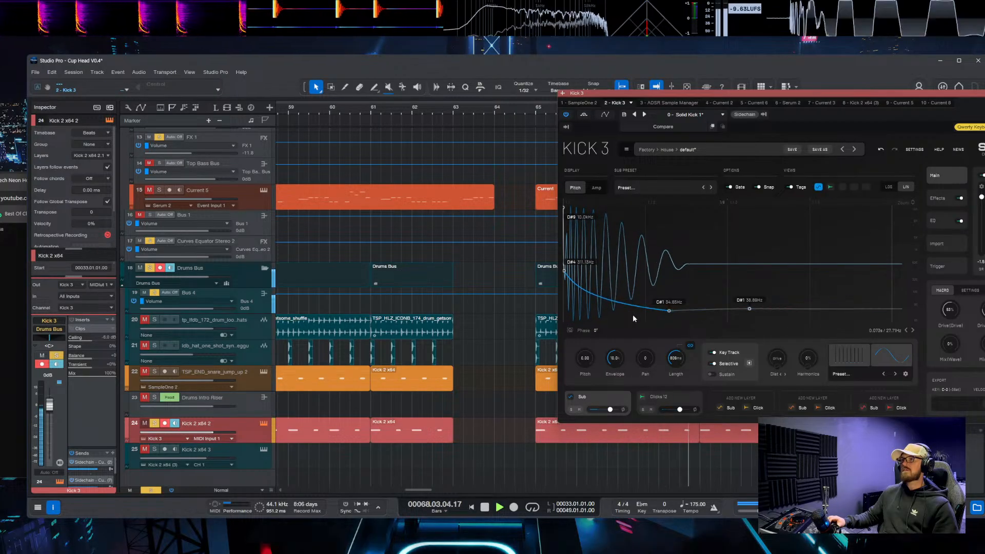
Step: Reshape the sub's amplitude envelope with a midpoint at 0.81 and a fall to 0.00 at about 0.09 s
{"action": "left_click", "coordinate": [595, 188]}
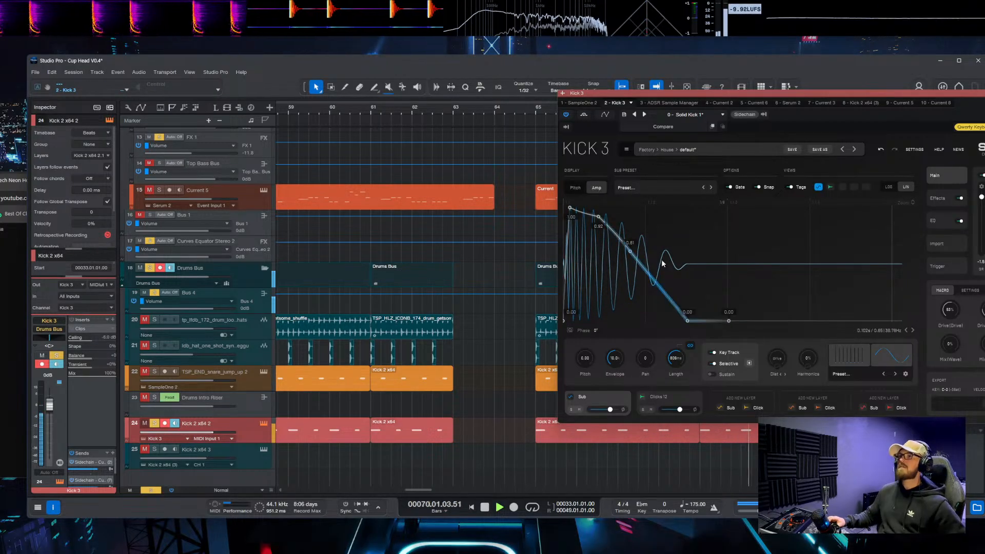
{"action": "double_click", "coordinate": [578, 214]}
{"action": "left_click_drag", "start_coordinate": [578, 214], "coordinate": [648, 337]}
{"action": "double_click", "coordinate": [614, 218]}
{"action": "left_click_drag", "start_coordinate": [605, 252], "coordinate": [601, 229]}
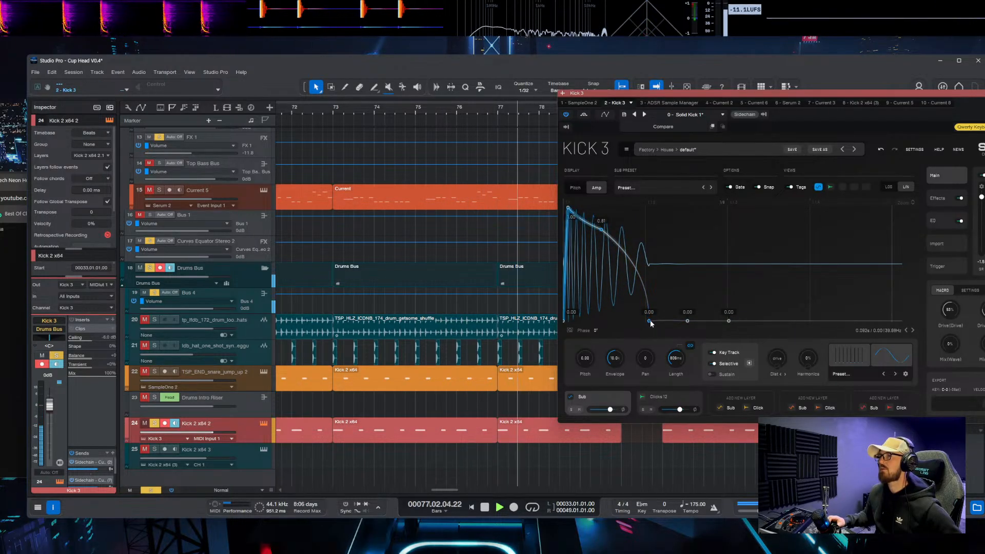
{"action": "left_click_drag", "start_coordinate": [649, 321], "coordinate": [644, 321]}
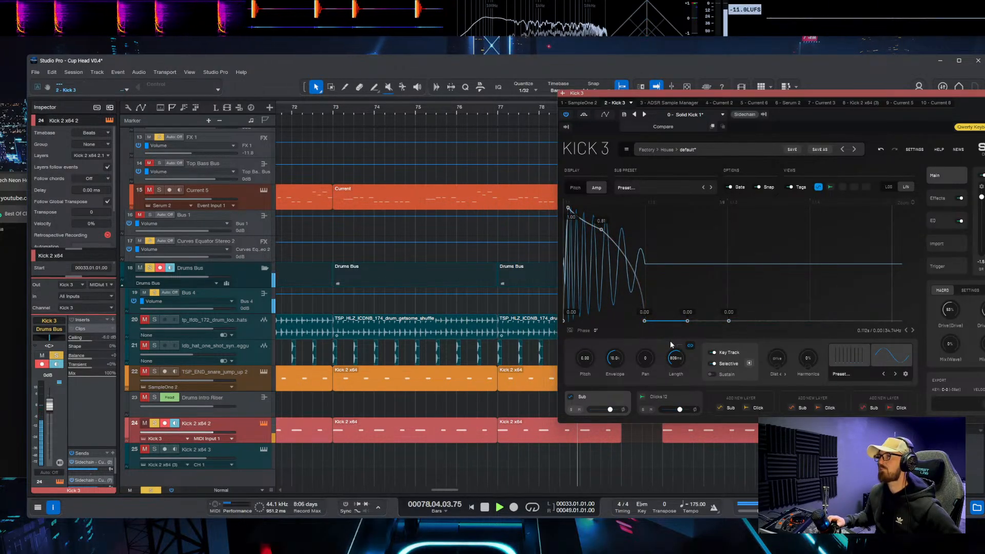
Step: Check the Kick 3 effects, raise the EQ's second band to the flat line and switch the EQ off
{"action": "left_click", "coordinate": [940, 200]}
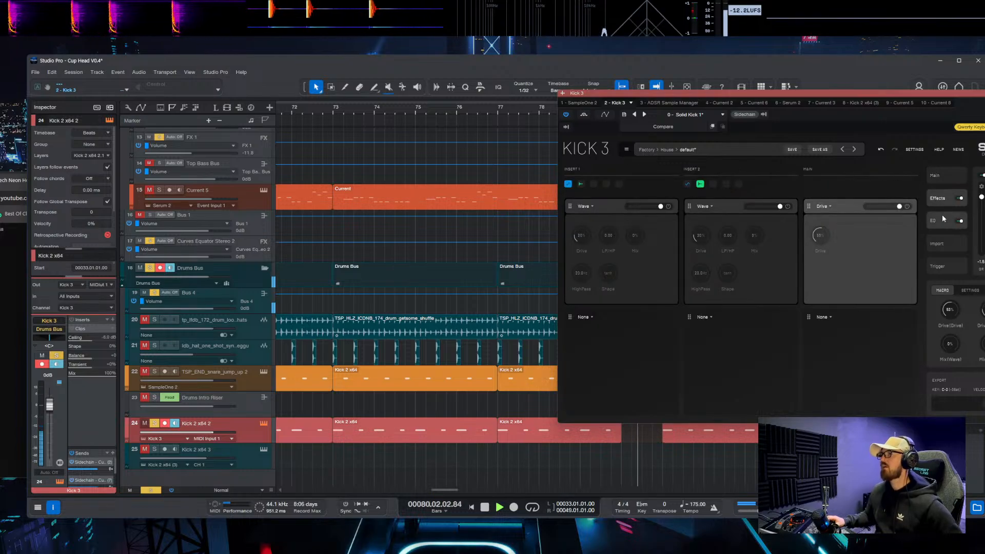
{"action": "left_click", "coordinate": [941, 215]}
{"action": "left_click_drag", "start_coordinate": [681, 322], "coordinate": [673, 290]}
{"action": "left_click", "coordinate": [958, 221]}
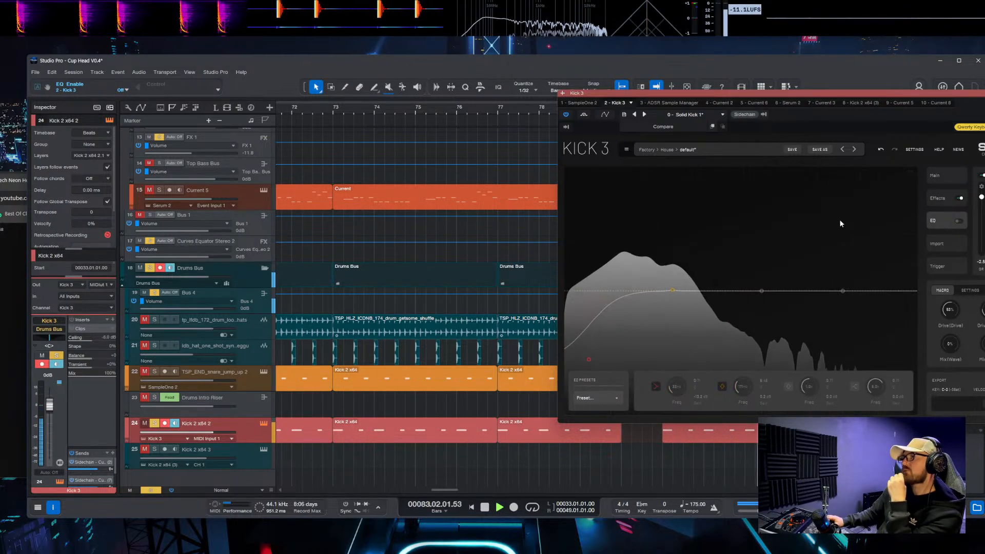
Step: Return to the sub's amplitude envelope and move its 0.81 midpoint slightly later for a fuller body
{"action": "left_click", "coordinate": [933, 175]}
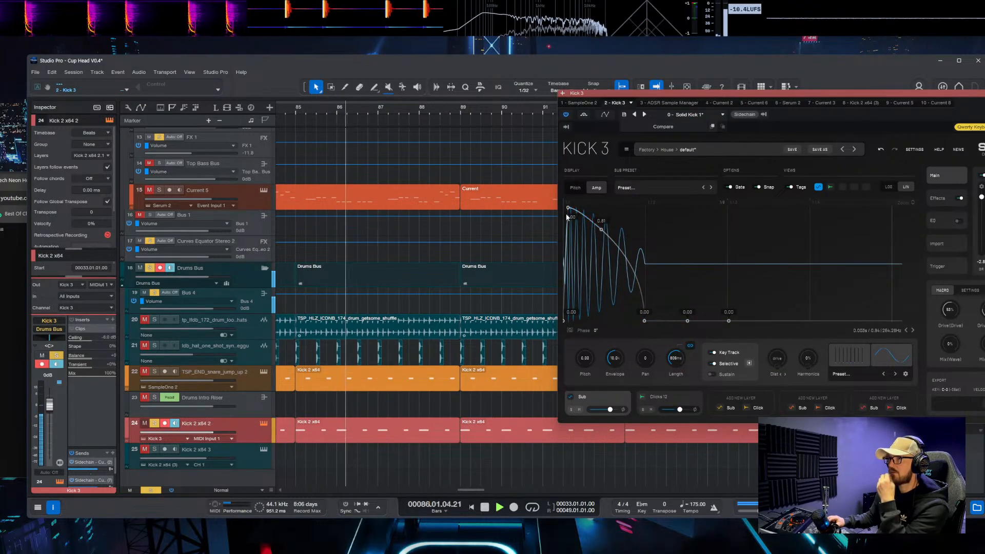
{"action": "left_click_drag", "start_coordinate": [568, 208], "coordinate": [613, 230]}
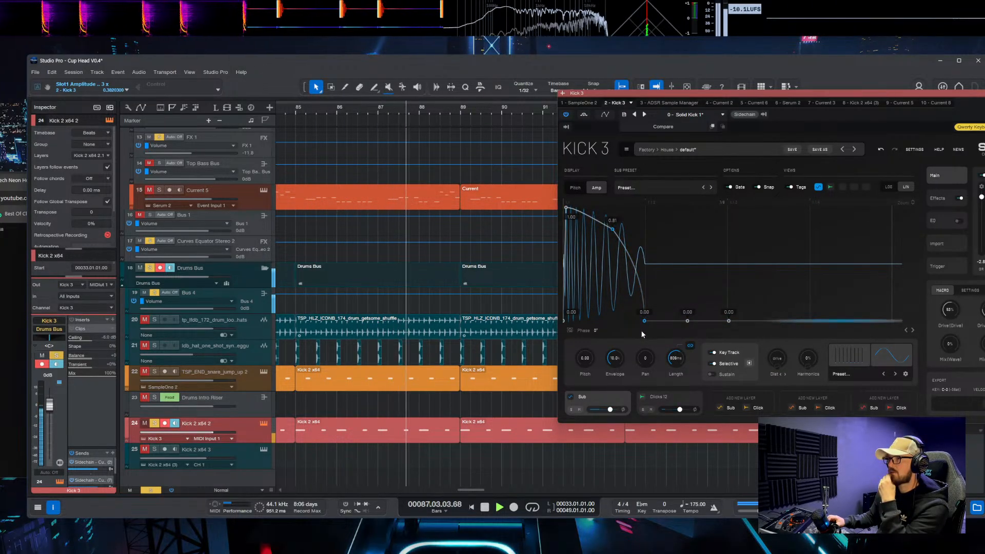
Step: Select the Clicks 12 layer and set its LP/HP filter to +8 and its gain to -4.3 dB
{"action": "left_click", "coordinate": [664, 401]}
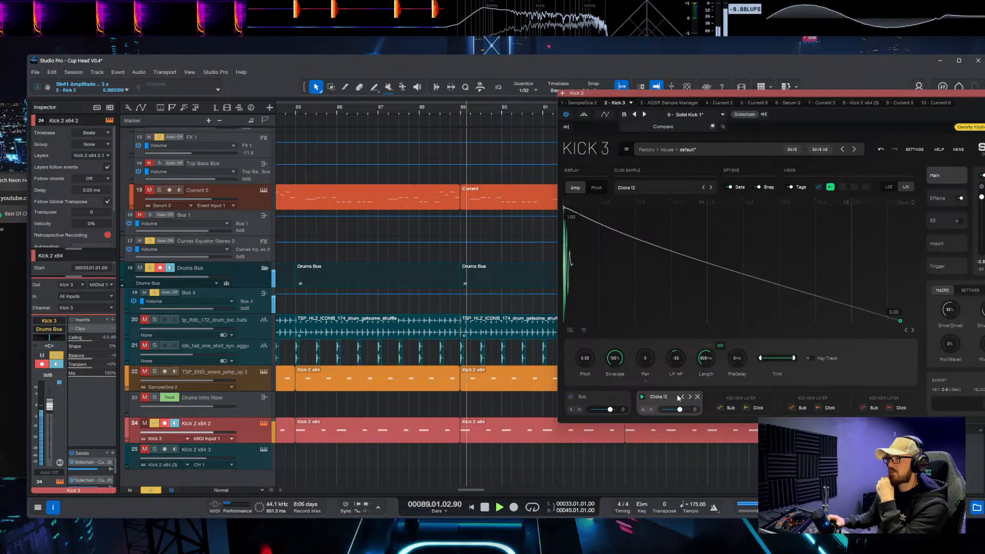
{"action": "scroll", "coordinate": [679, 369], "scroll_direction": "up", "scroll_amount": 9}
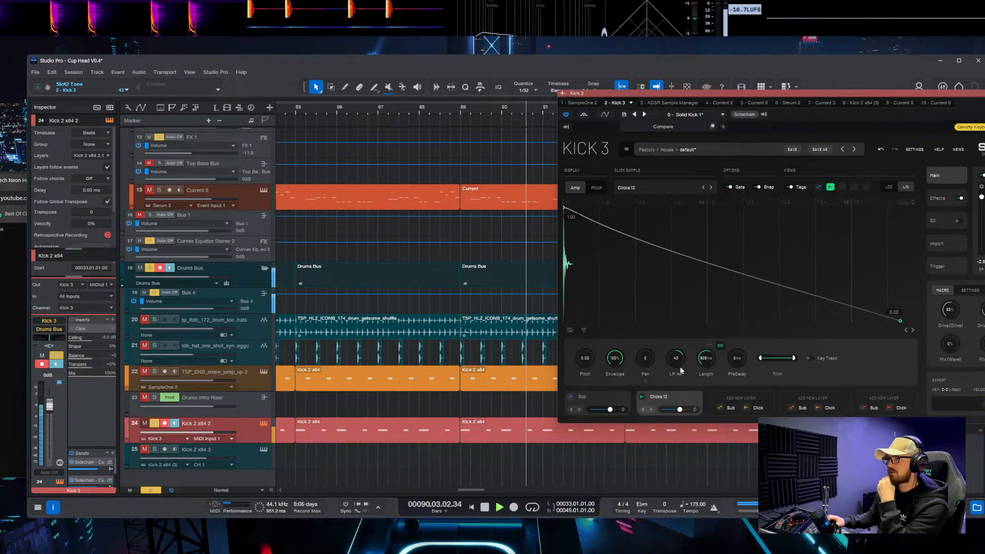
{"action": "scroll", "coordinate": [682, 365], "scroll_direction": "up", "scroll_amount": 1}
{"action": "scroll", "coordinate": [680, 410], "scroll_direction": "down", "scroll_amount": 3}
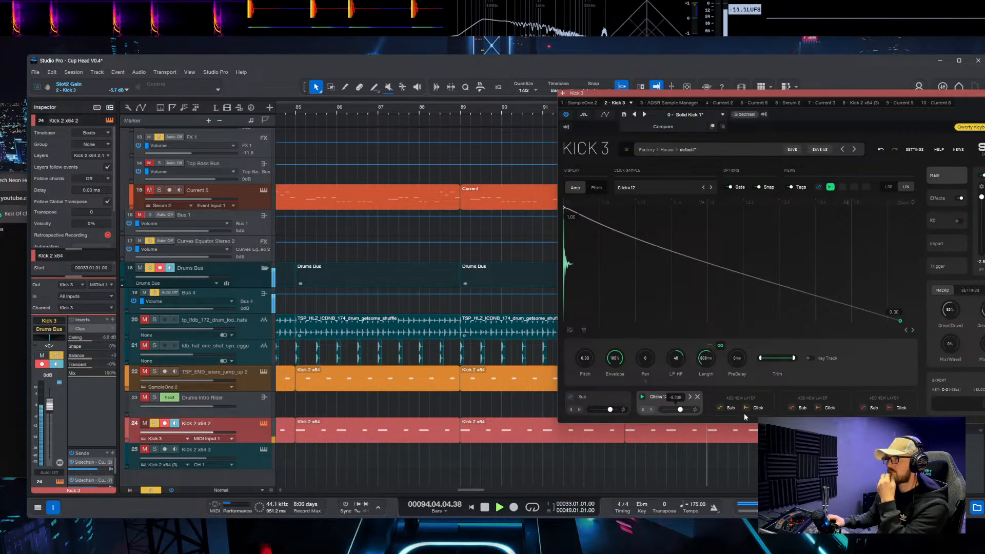
{"action": "left_click_drag", "start_coordinate": [744, 414], "coordinate": [749, 414]}
Step: Unsolo the kick and replay the drop in the full mix while comparing the click layer's Pitch and Amp envelopes
{"action": "left_click", "coordinate": [596, 187]}
{"action": "key", "text": "space"}
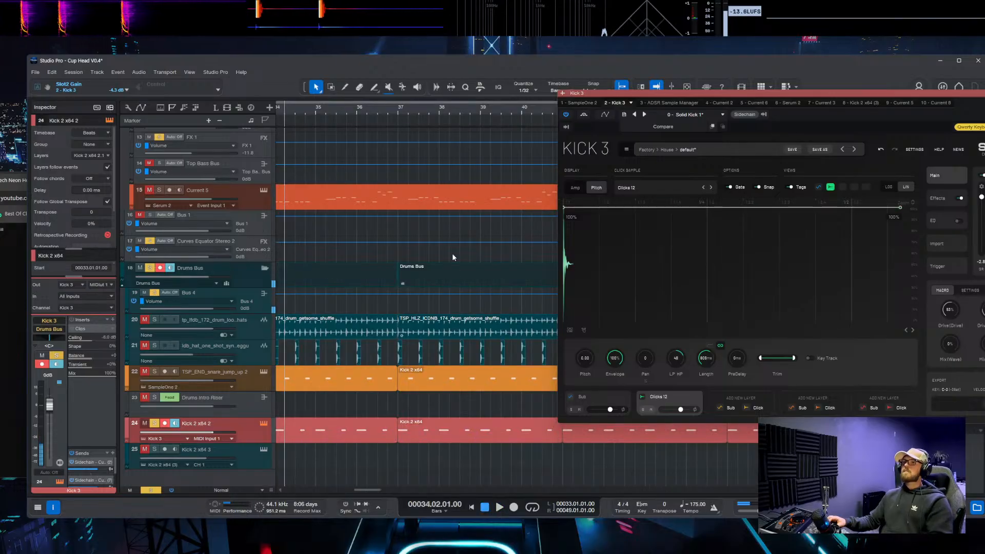
{"action": "key", "text": "space"}
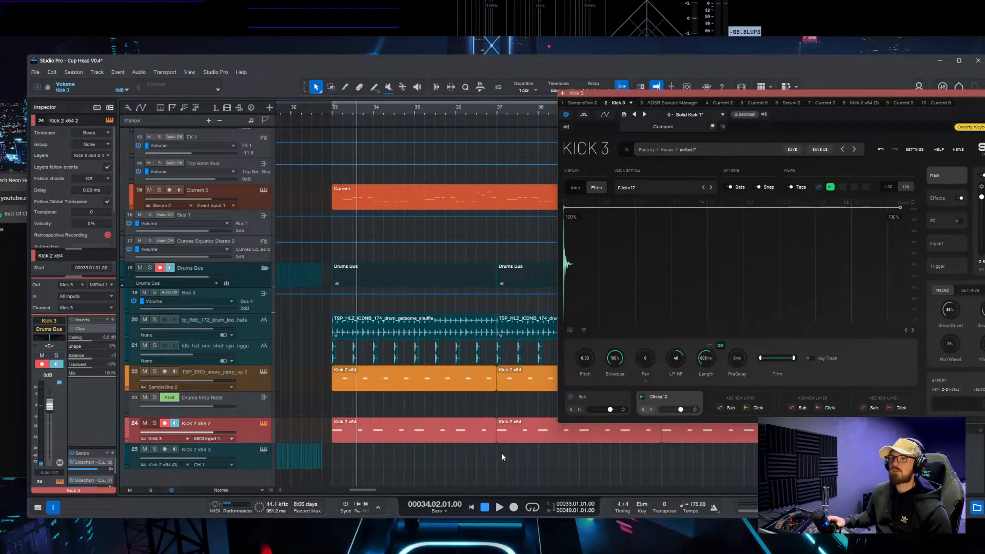
{"action": "left_click", "coordinate": [575, 187]}
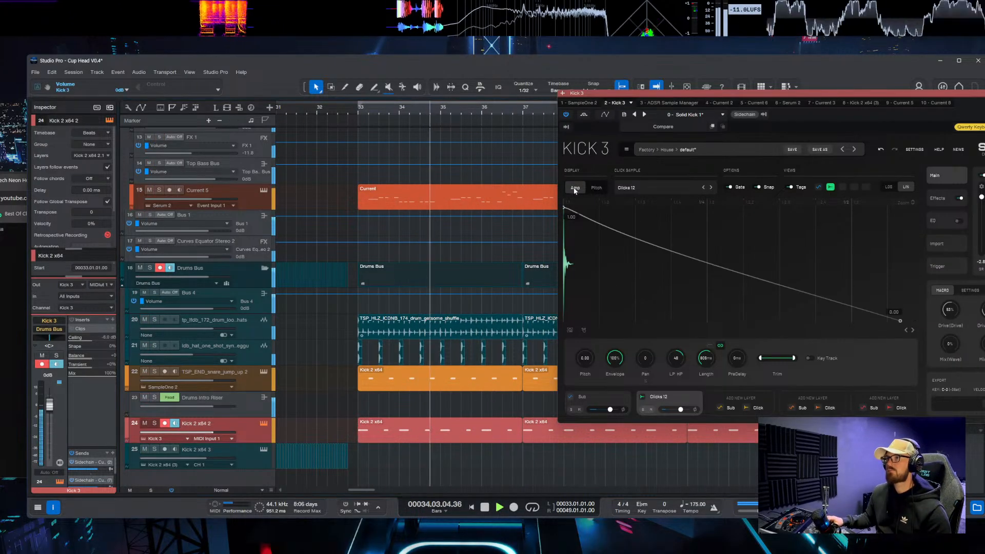
{"action": "left_click", "coordinate": [595, 187]}
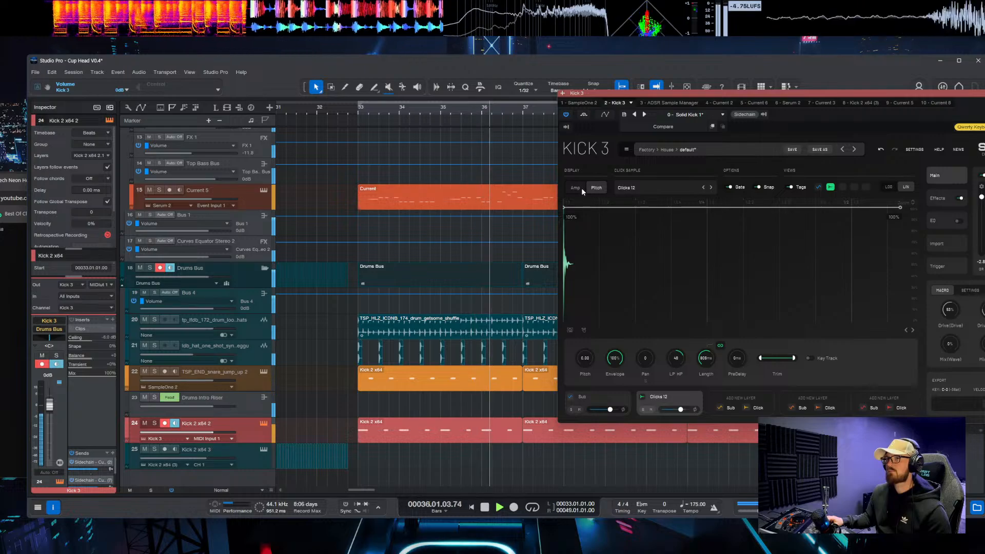
Step: Open the Clips insert on the kick channel and set its ceiling to -3.0 dB
{"action": "left_click", "coordinate": [72, 329]}
{"action": "double_click", "coordinate": [88, 329]}
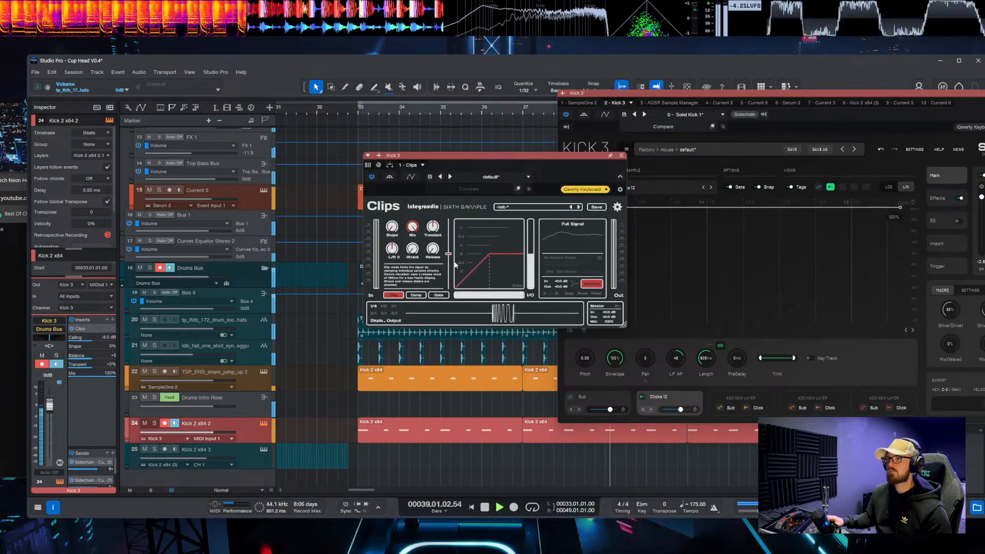
{"action": "mouse_move", "coordinate": [448, 258]}
{"action": "left_click_drag", "start_coordinate": [448, 257], "coordinate": [450, 243]}
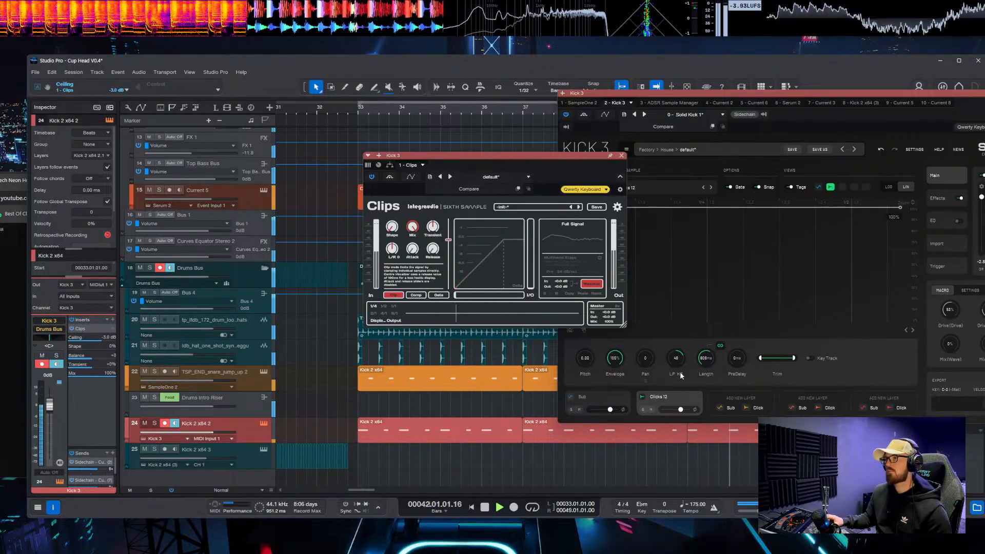
Step: Readjust the Clicks 12 layer's LP/HP filter, raise its gain and show its Amp envelope
{"action": "left_click_drag", "start_coordinate": [679, 371], "coordinate": [673, 375]}
{"action": "left_click_drag", "start_coordinate": [681, 409], "coordinate": [684, 409]}
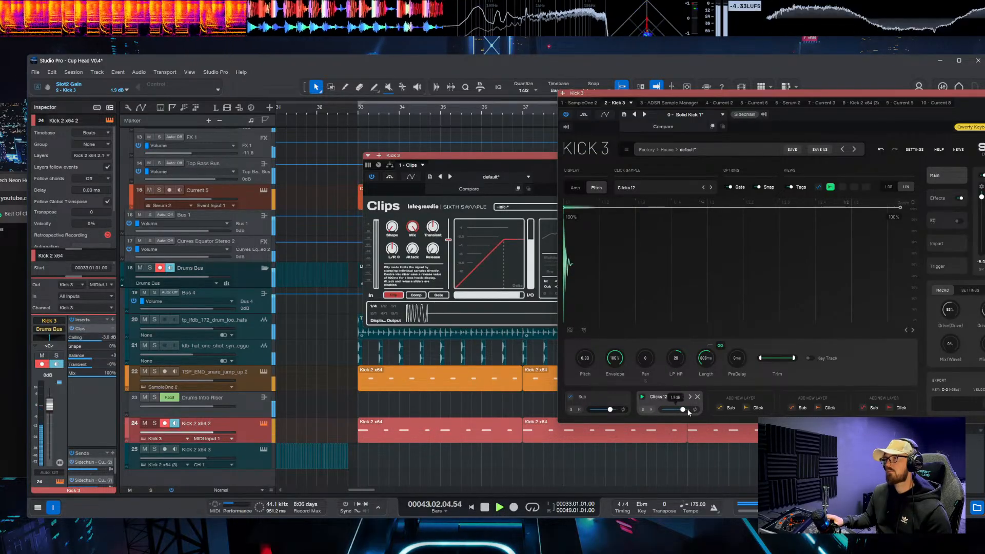
{"action": "left_click", "coordinate": [575, 187]}
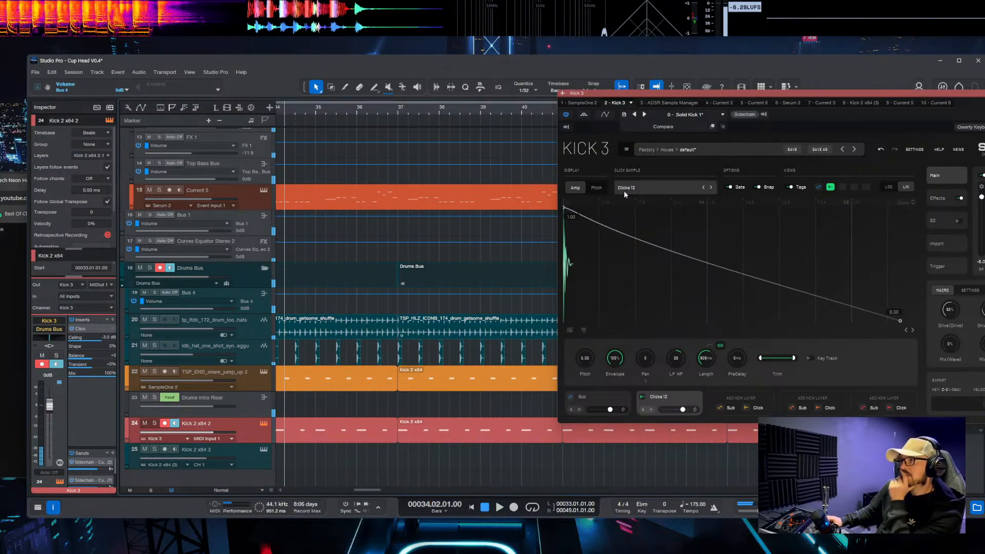
Step: Compare the Clicks 12 layer's Pitch and Amp envelopes
{"action": "left_click", "coordinate": [596, 187]}
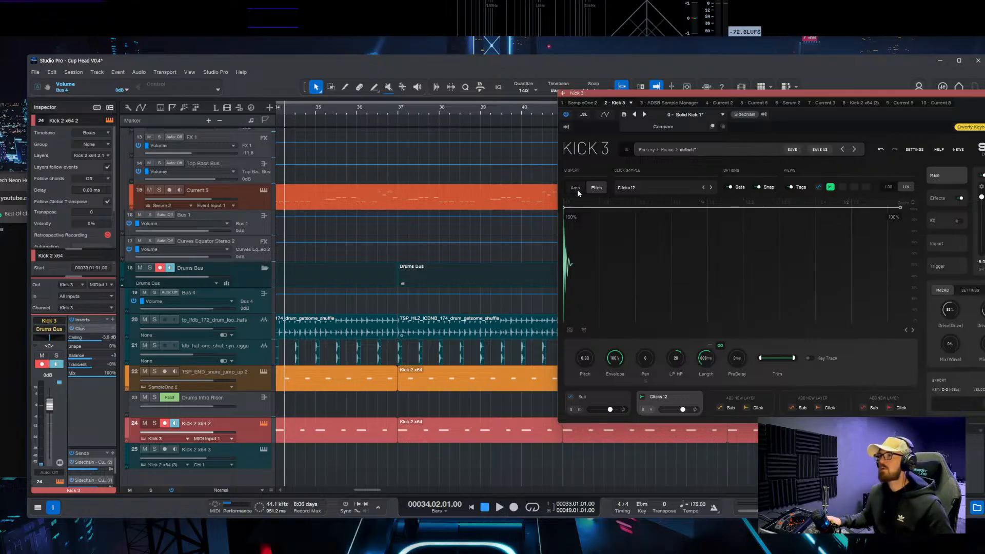
{"action": "left_click", "coordinate": [575, 188]}
{"action": "left_click", "coordinate": [595, 188]}
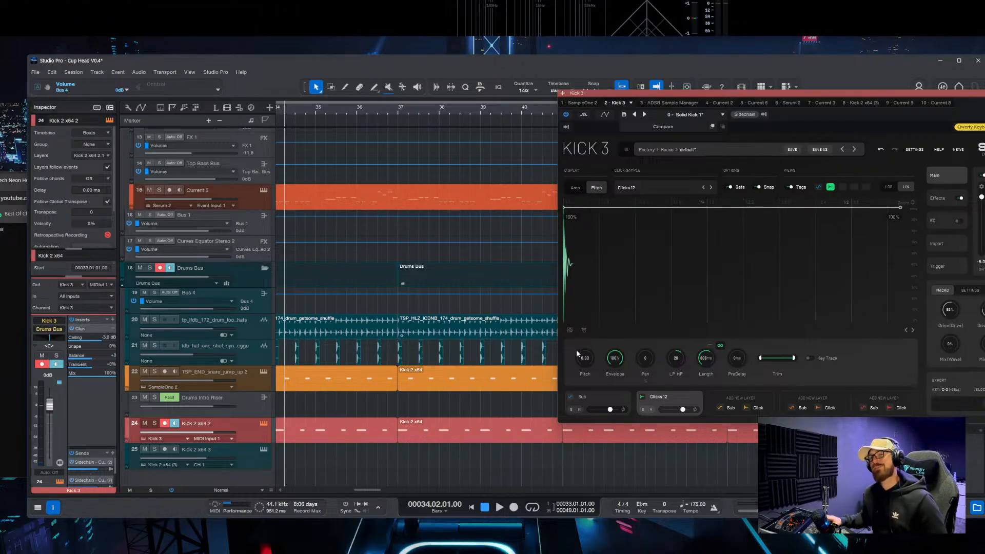
Step: Select the Sub layer and move the pitch-envelope node ending the initial sweep earlier and up to E1 (41.20 Hz)
{"action": "left_click", "coordinate": [580, 398]}
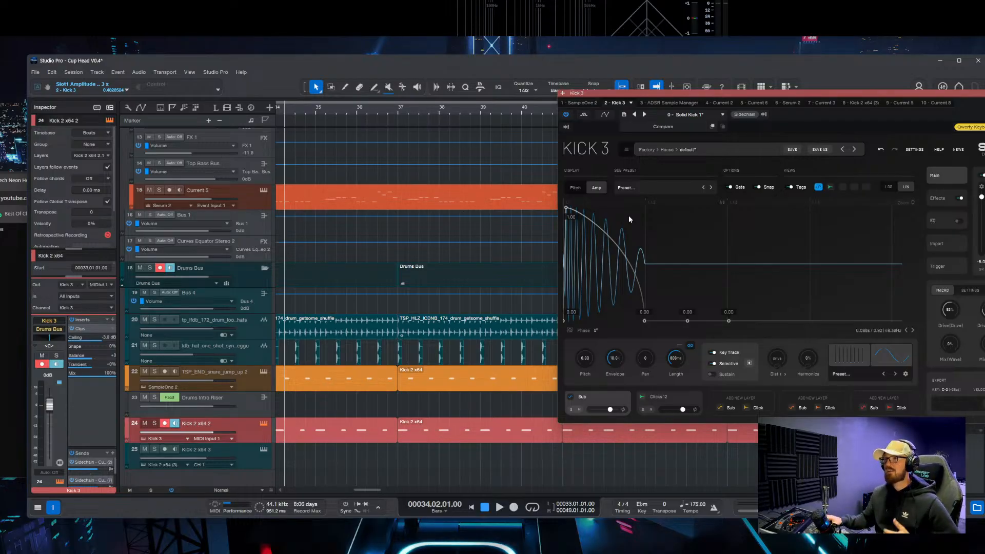
{"action": "left_click", "coordinate": [575, 188]}
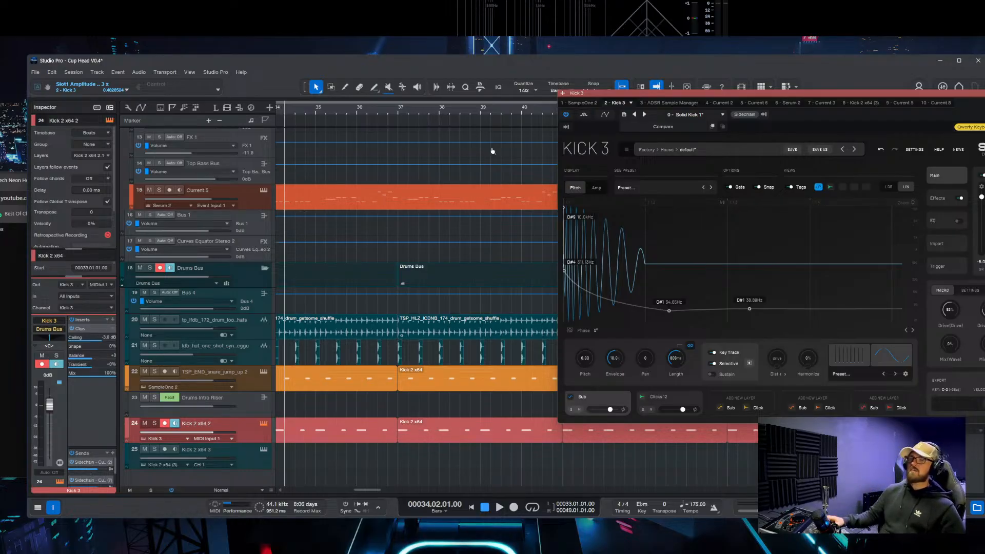
{"action": "left_click_drag", "start_coordinate": [754, 94], "coordinate": [535, 97]}
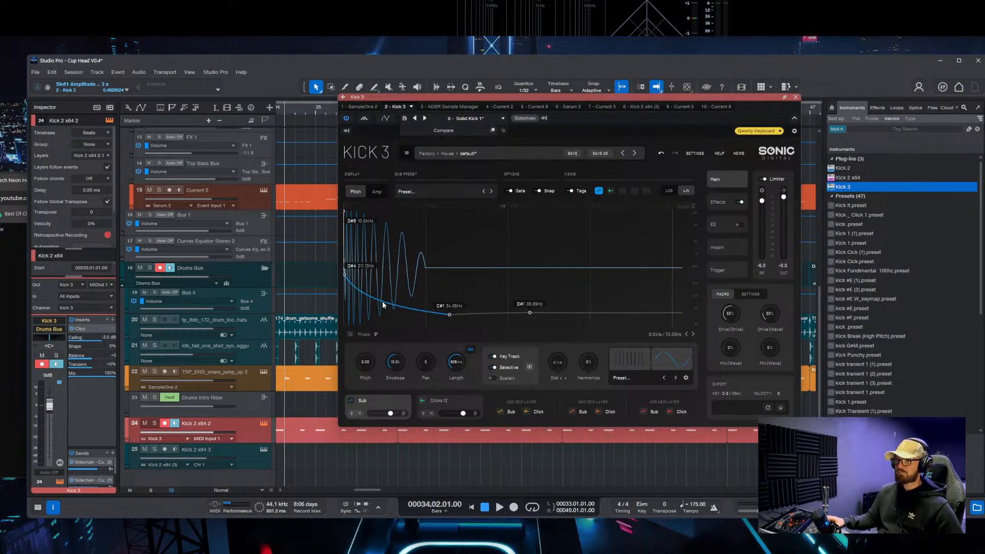
{"action": "left_click_drag", "start_coordinate": [450, 314], "coordinate": [429, 311]}
{"action": "double_click", "coordinate": [529, 311]}
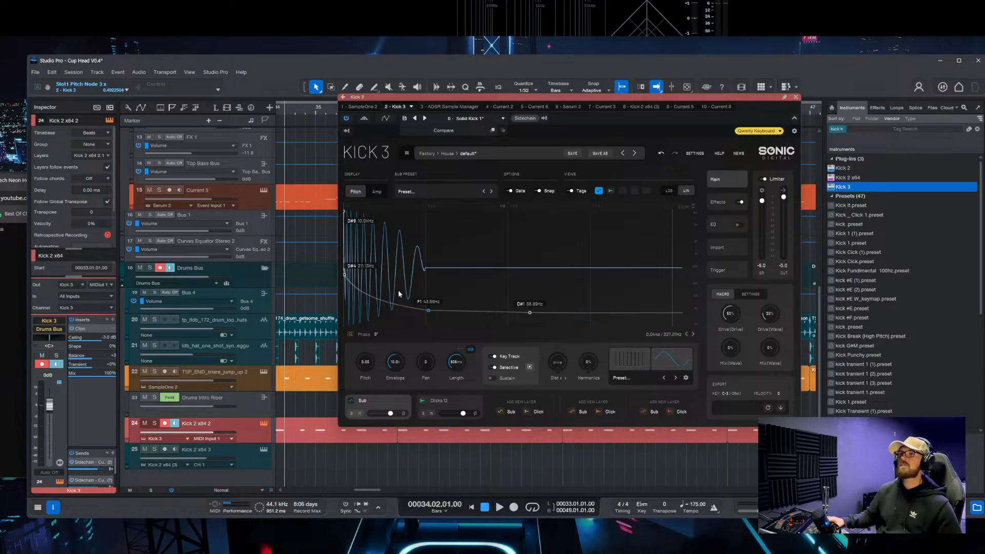
{"action": "left_click_drag", "start_coordinate": [427, 309], "coordinate": [427, 312]}
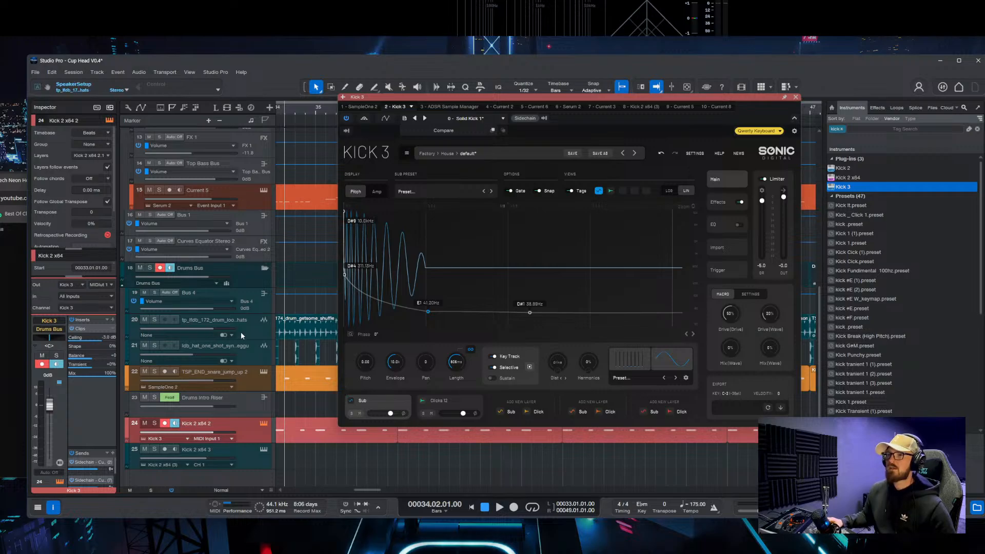
Step: Replay the drop in the full mix and lower the Sub layer's starting pitch node to D4 (293.66 Hz)
{"action": "key", "text": "space"}
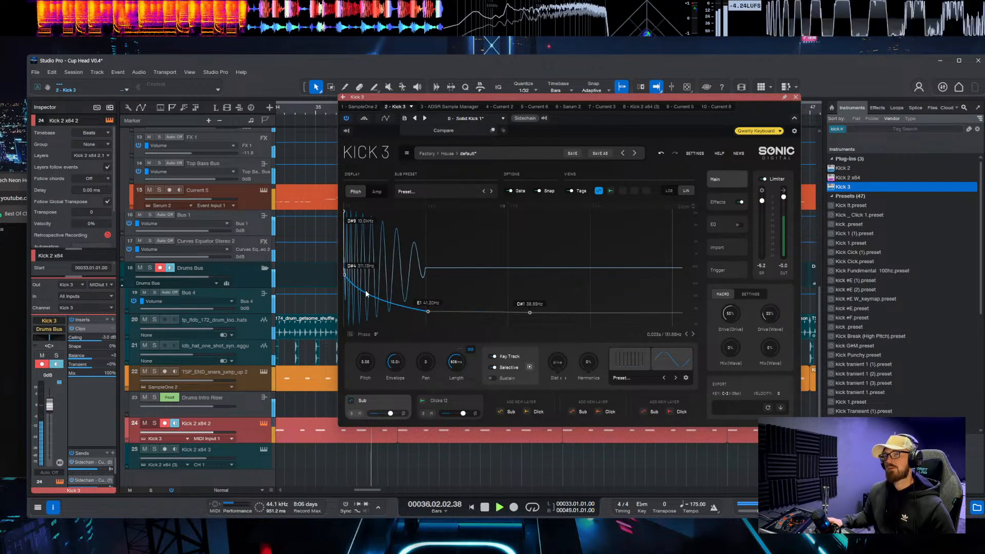
{"action": "key", "text": "space"}
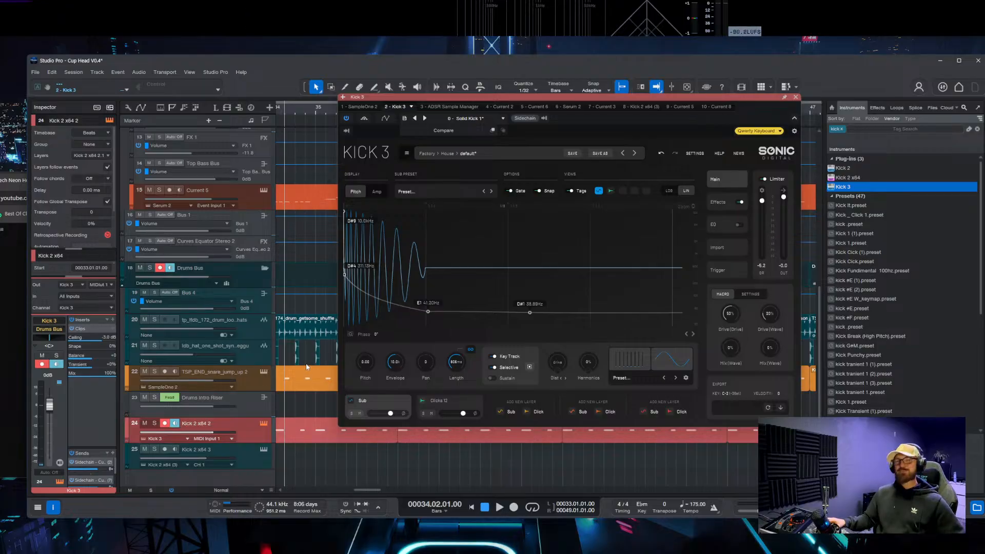
{"action": "key", "text": "space"}
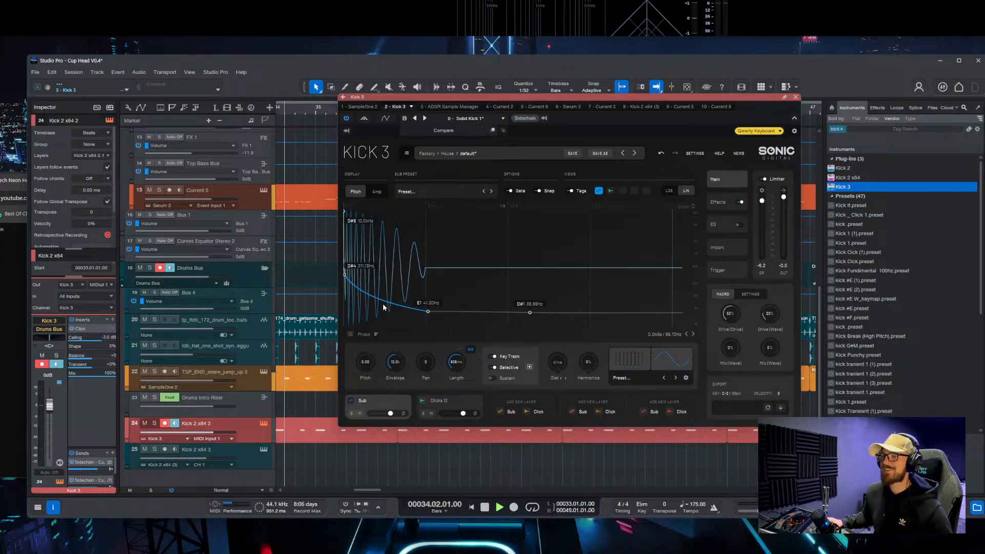
{"action": "left_click_drag", "start_coordinate": [345, 279], "coordinate": [367, 293]}
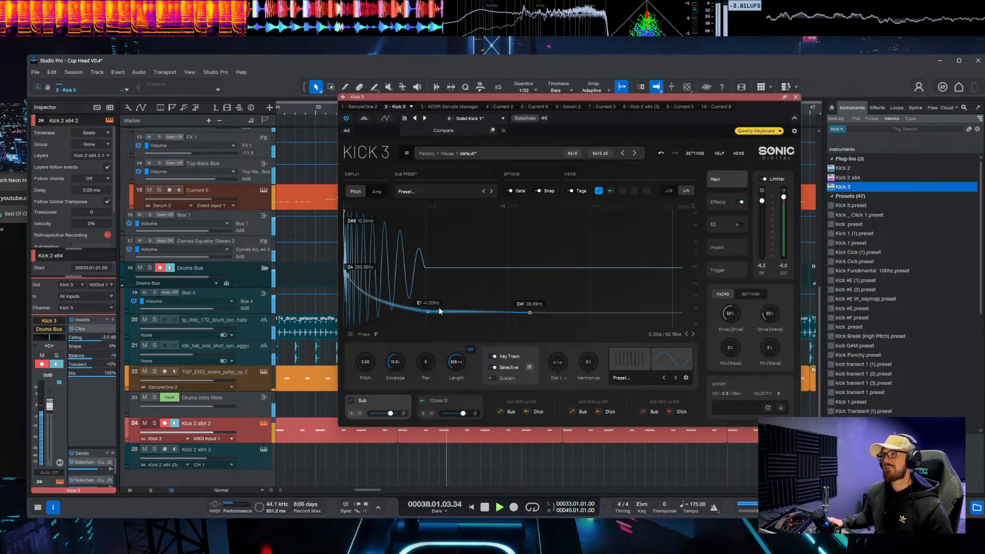
Step: Add a node at about 0.84 to the Sub layer's Amp envelope and move its first zero point later for a longer tail
{"action": "left_click", "coordinate": [376, 191]}
{"action": "left_click_drag", "start_coordinate": [346, 211], "coordinate": [344, 210]}
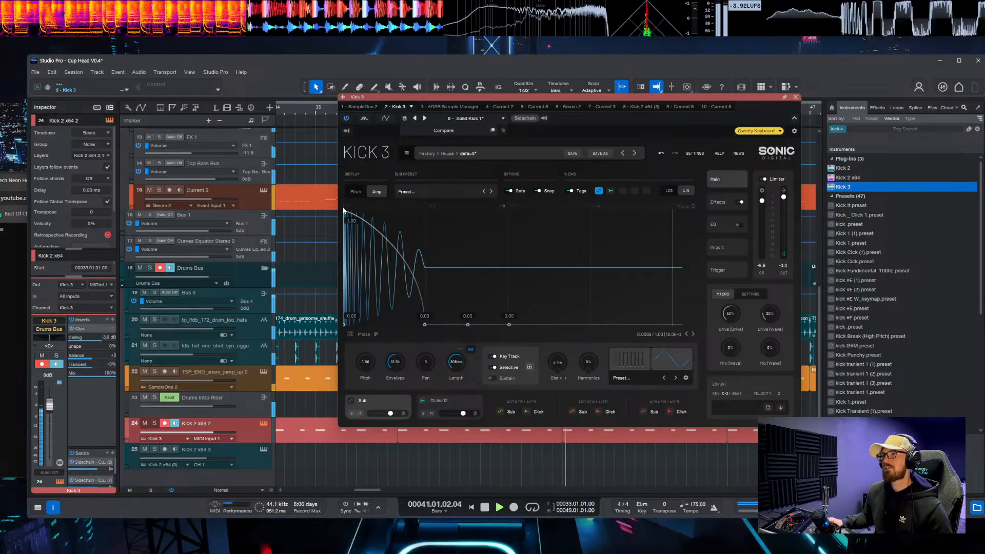
{"action": "left_click", "coordinate": [373, 219]}
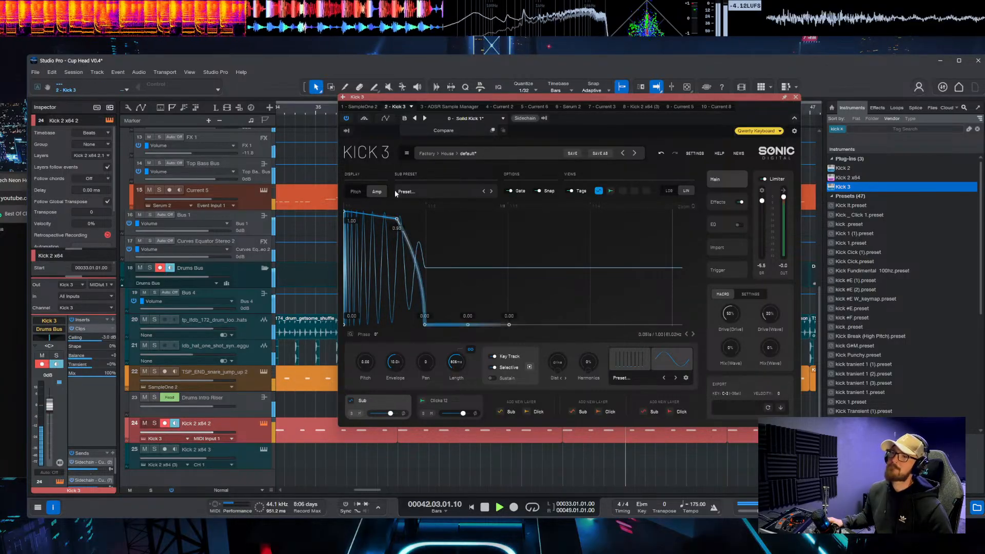
{"action": "left_click_drag", "start_coordinate": [373, 218], "coordinate": [398, 227]}
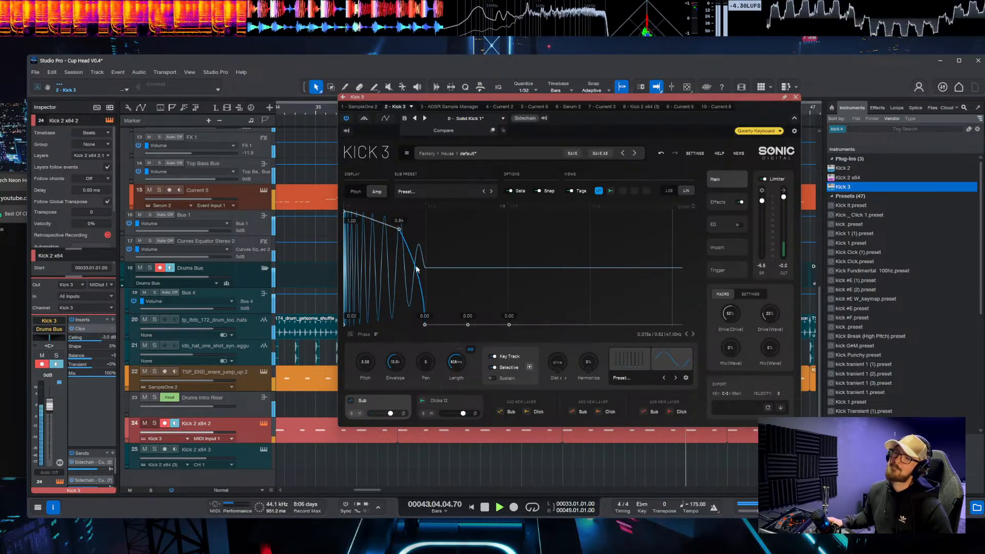
{"action": "left_click_drag", "start_coordinate": [424, 324], "coordinate": [470, 324]}
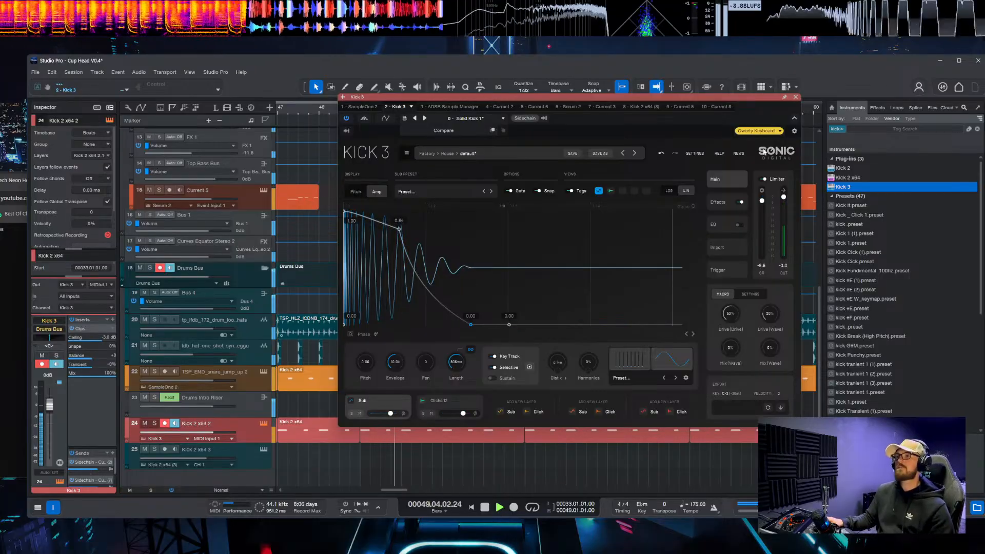
{"action": "left_click", "coordinate": [795, 96]}
{"action": "key", "text": "space"}
Step: Open the kick channel's Clips insert and add The Glue compressor after it
{"action": "scroll", "coordinate": [435, 308], "scroll_direction": "left", "scroll_amount": 3}
{"action": "scroll", "coordinate": [435, 308], "scroll_direction": "up", "scroll_amount": 3}
{"action": "scroll", "coordinate": [390, 308], "scroll_direction": "up", "scroll_amount": 2}
{"action": "scroll", "coordinate": [294, 357], "scroll_direction": "down", "scroll_amount": 2}
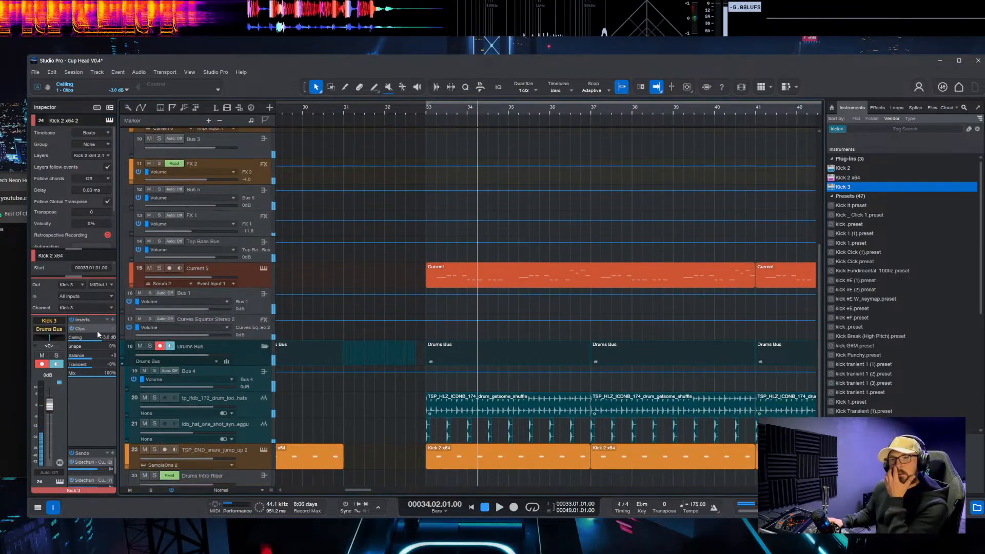
{"action": "left_click", "coordinate": [104, 329]}
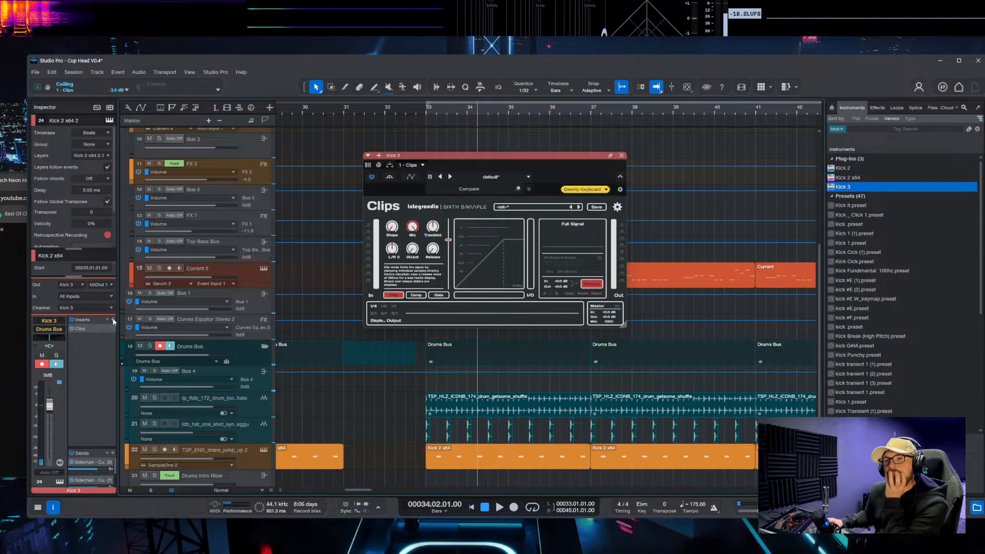
{"action": "left_click", "coordinate": [112, 319]}
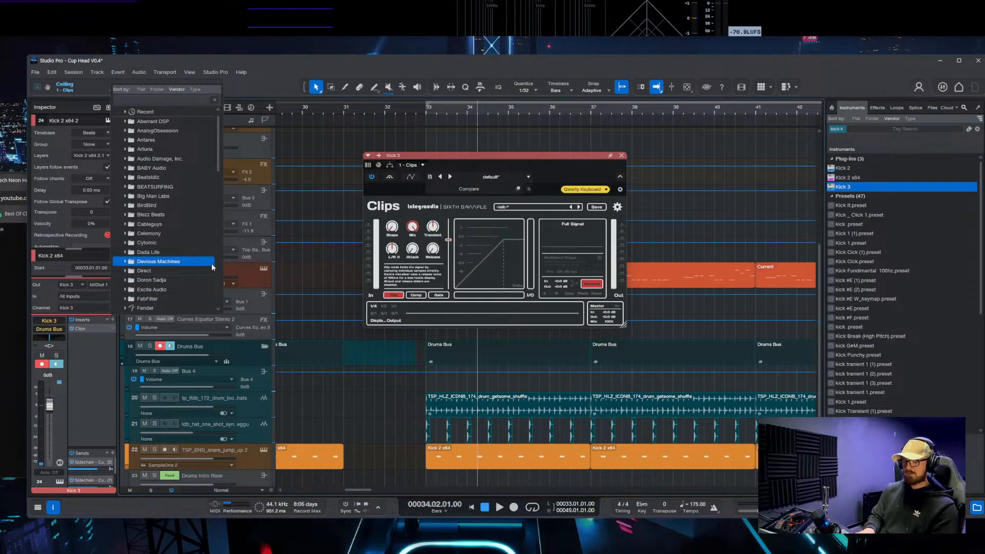
{"action": "type", "text": "glue"}
{"action": "key", "text": "Return"}
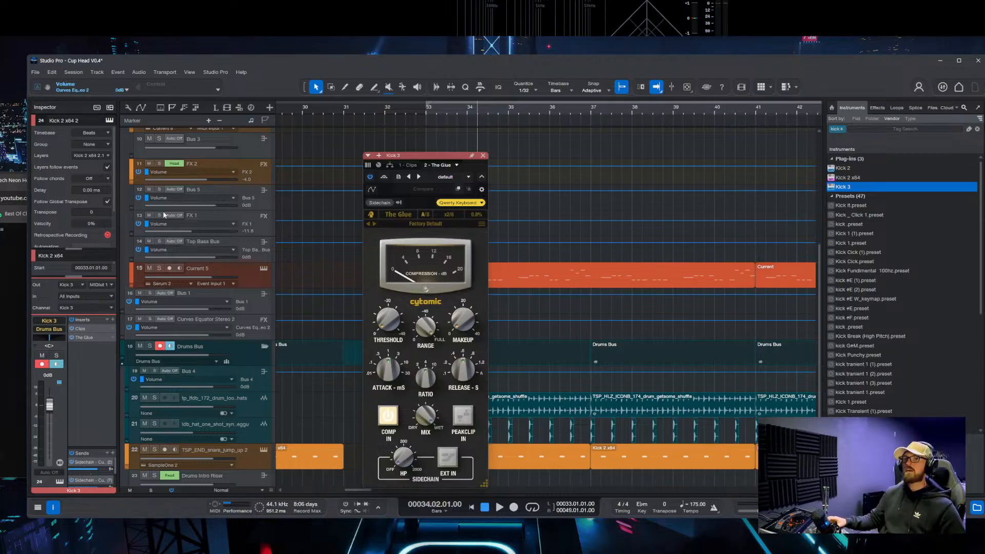
Step: Load the Kick Preset in The Glue and audition it in the drop
{"action": "left_click_drag", "start_coordinate": [425, 158], "coordinate": [404, 119]}
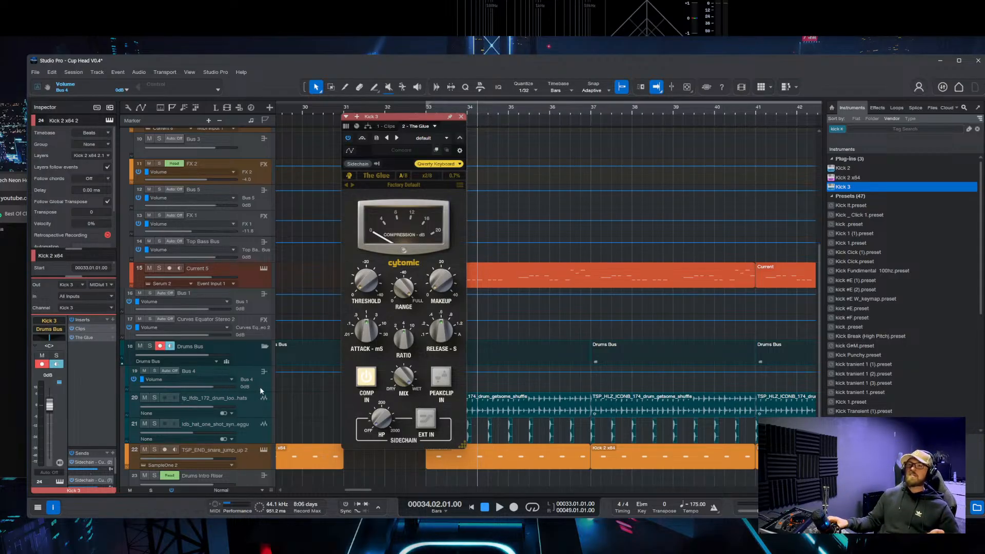
{"action": "left_click", "coordinate": [459, 138]}
{"action": "left_click", "coordinate": [436, 177]}
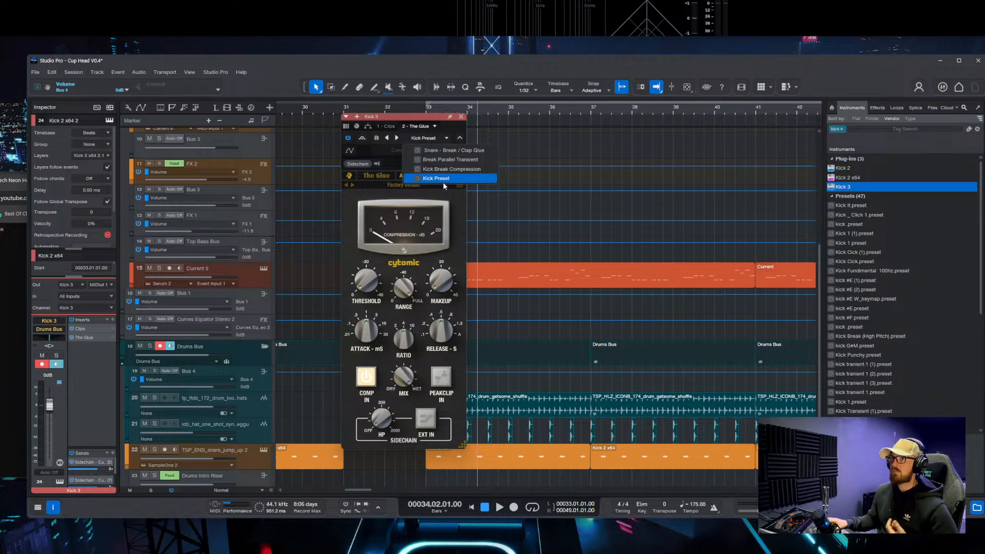
{"action": "left_click", "coordinate": [459, 207]}
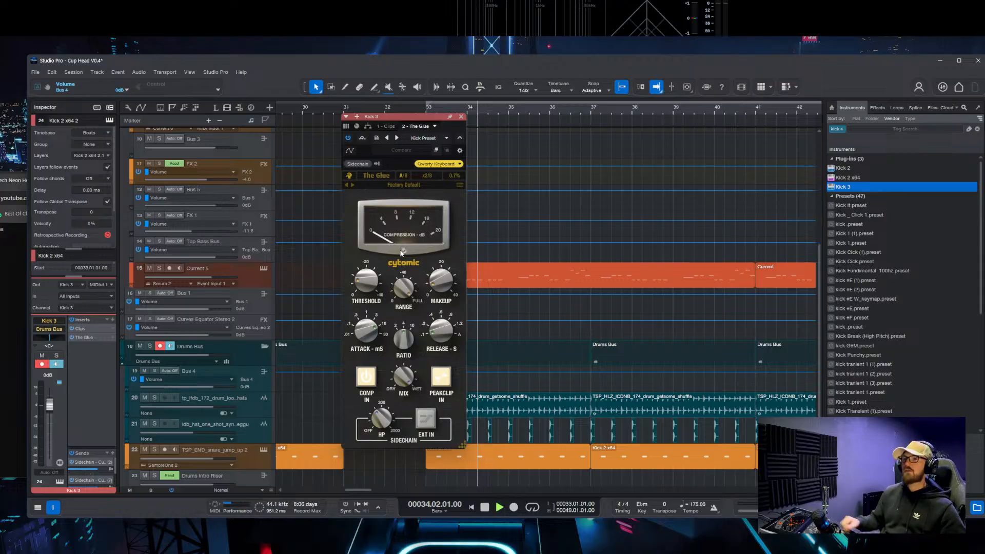
{"action": "key", "text": "space"}
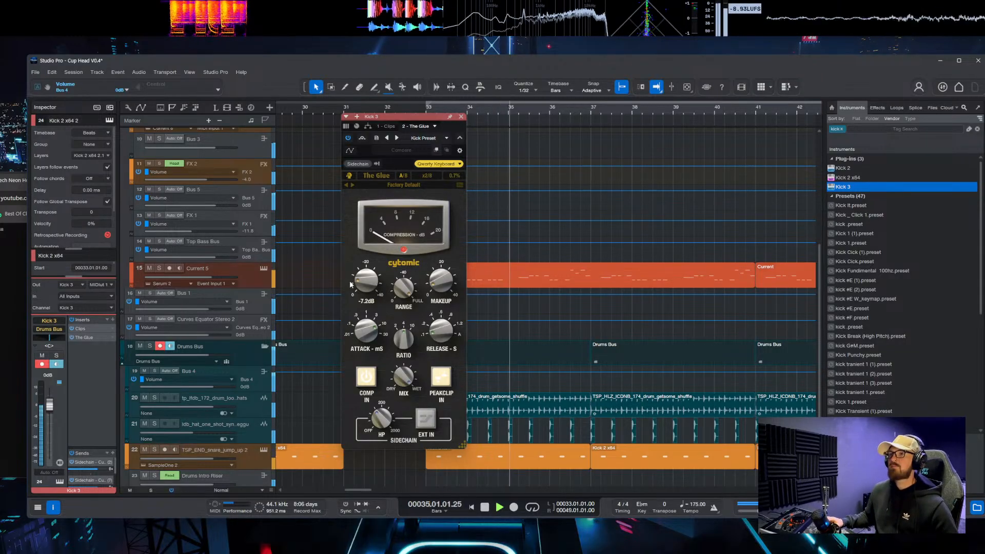
{"action": "key", "text": "space"}
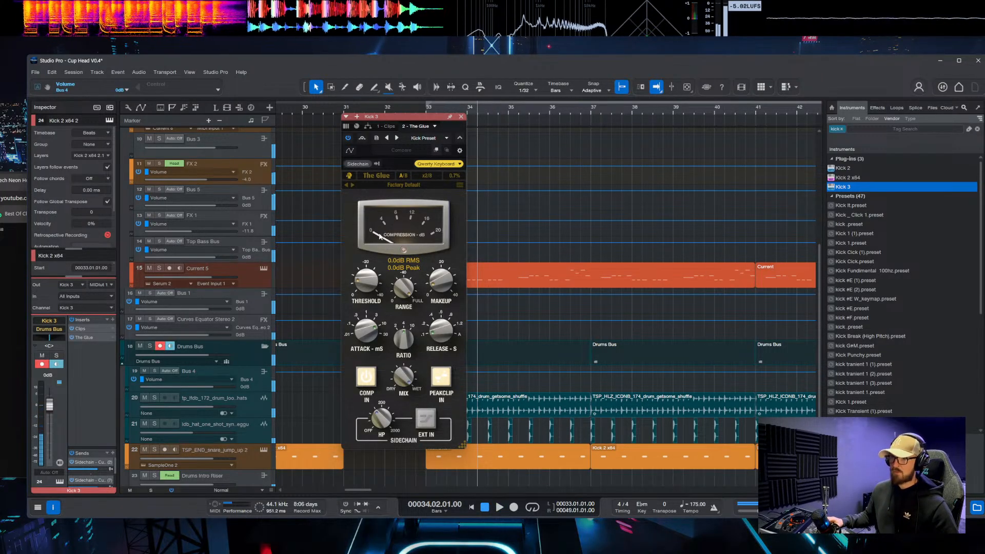
Step: Solo the kick channel and fine-tune The Glue's threshold during playback
{"action": "scroll", "coordinate": [286, 298], "scroll_direction": "down", "scroll_amount": 1}
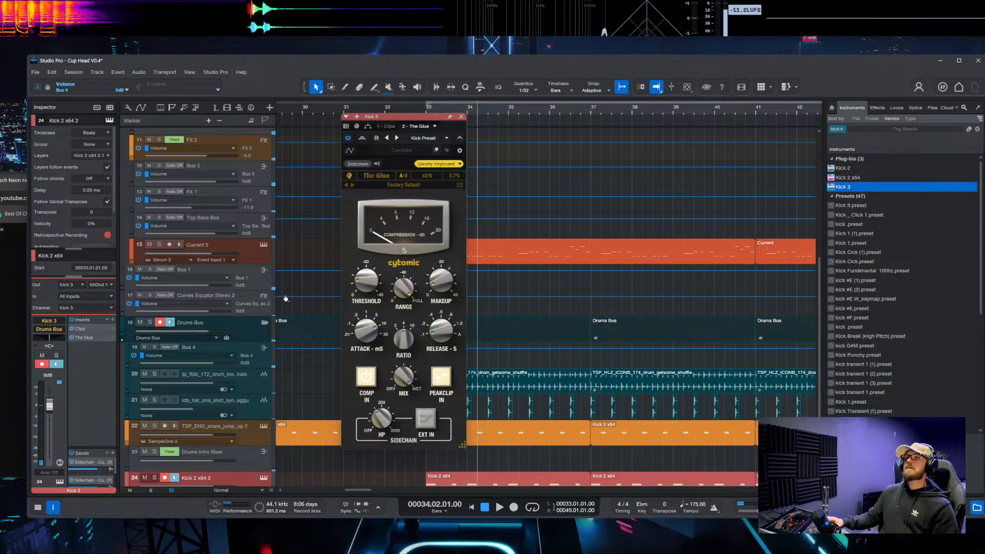
{"action": "left_click", "coordinate": [56, 354]}
{"action": "left_click", "coordinate": [56, 364]}
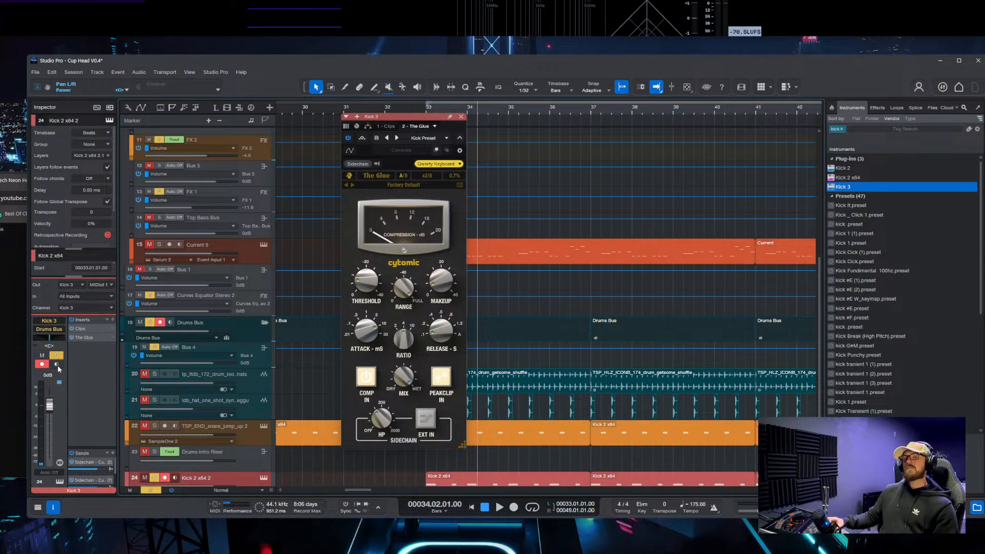
{"action": "left_click", "coordinate": [57, 364]}
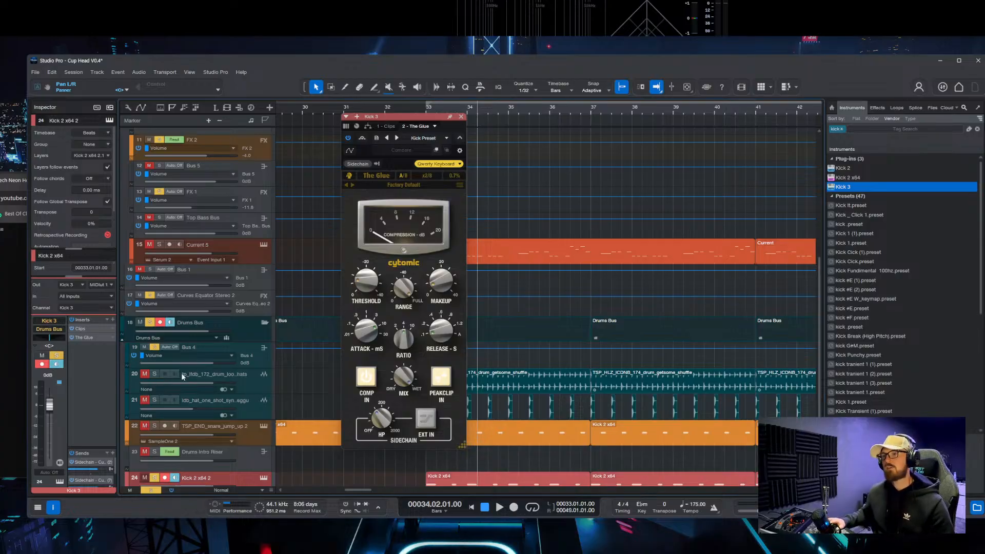
{"action": "key", "text": "space"}
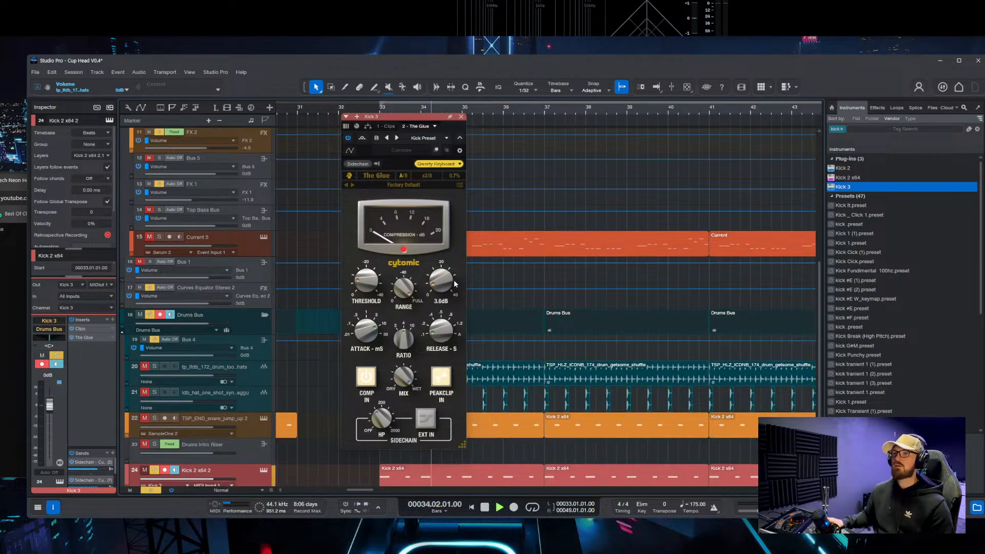
{"action": "left_click_drag", "start_coordinate": [367, 294], "coordinate": [371, 285]}
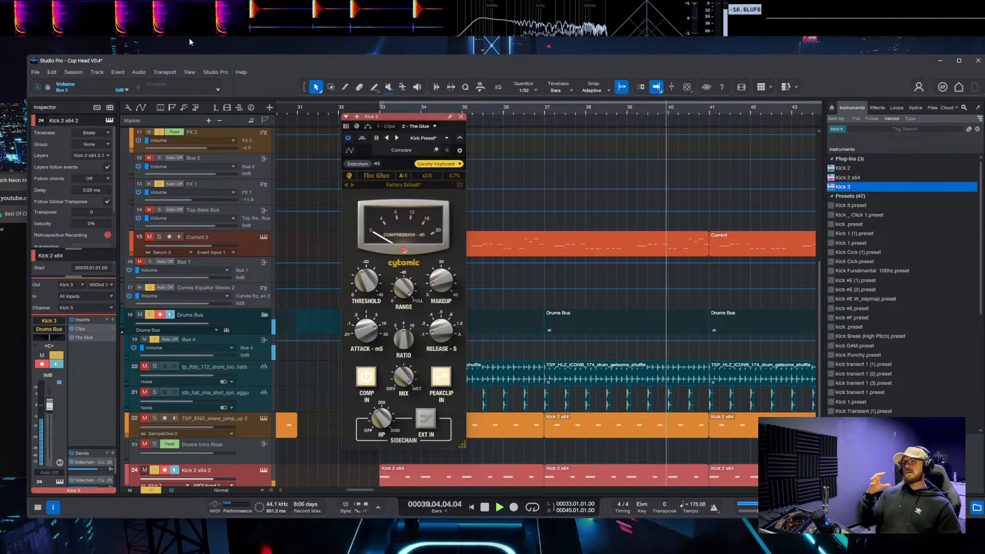
Step: Add Pro-Q 4 to the kick channel, load the Bus HP & LP preset and set its low cut to 28.722 Hz
{"action": "key", "text": "alt+q"}
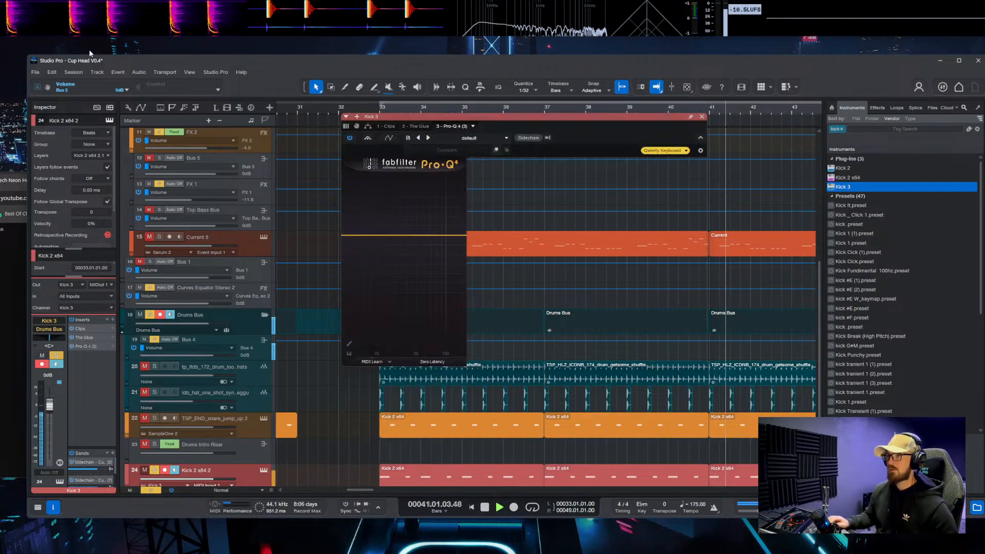
{"action": "left_click", "coordinate": [455, 139]}
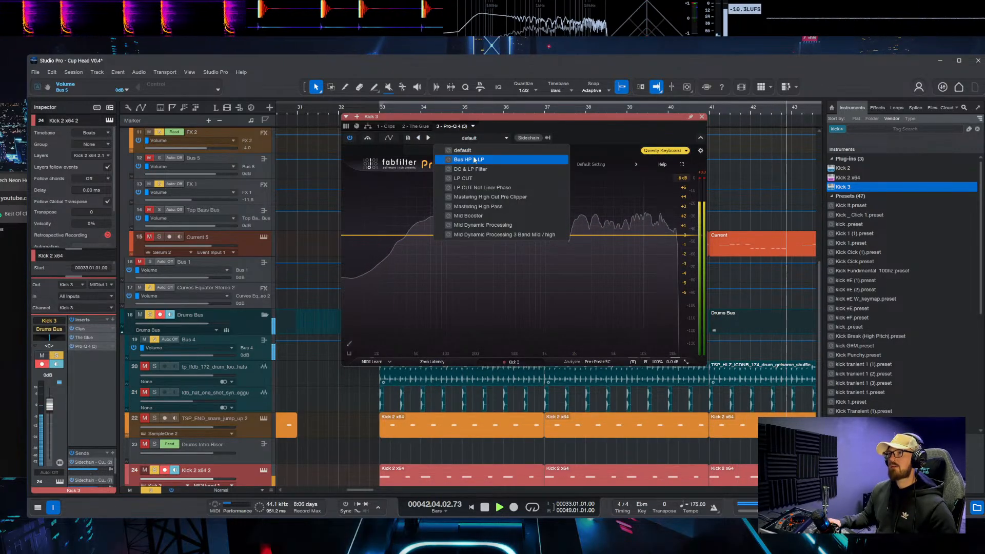
{"action": "left_click", "coordinate": [541, 198]}
{"action": "left_click_drag", "start_coordinate": [403, 336], "coordinate": [403, 329]}
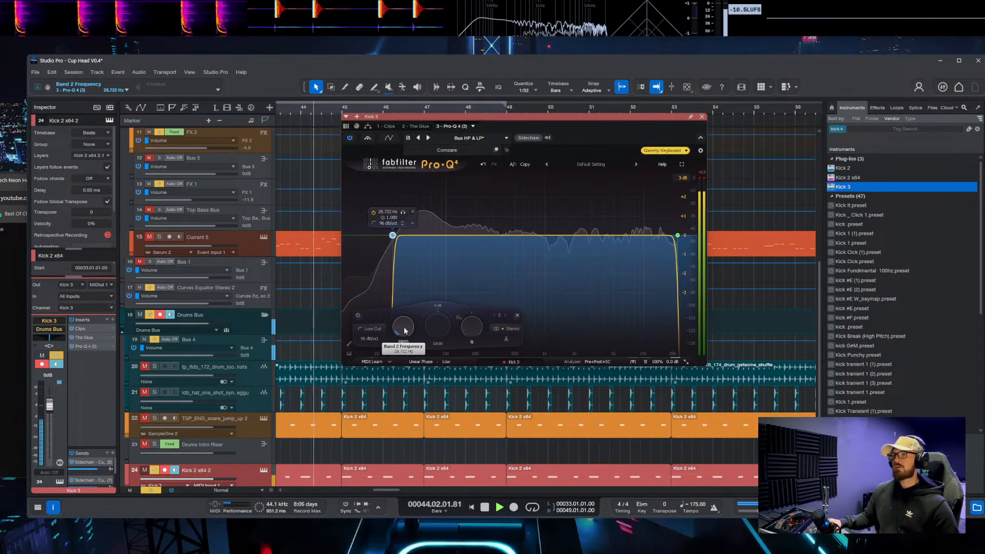
Step: Add a low bell boost and a bell cut of -1.43 dB at about 42 Hz in Pro-Q 4, adjusting their widths
{"action": "left_click_drag", "start_coordinate": [412, 235], "coordinate": [445, 208]}
{"action": "scroll", "coordinate": [450, 198], "scroll_direction": "down", "scroll_amount": 3}
{"action": "scroll", "coordinate": [444, 185], "scroll_direction": "up", "scroll_amount": 4}
{"action": "scroll", "coordinate": [443, 190], "scroll_direction": "down", "scroll_amount": 4}
Step: Switch Pro-Q 4 to Zero Latency processing and set the low cut's slope to 48 dB/oct
{"action": "left_click", "coordinate": [421, 361]}
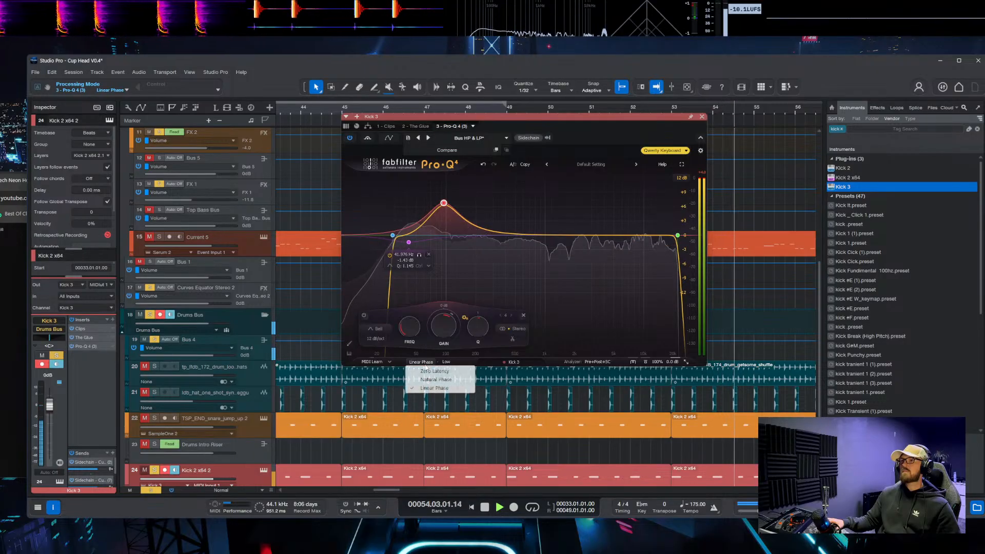
{"action": "left_click", "coordinate": [436, 371]}
{"action": "scroll", "coordinate": [393, 236], "scroll_direction": "down", "scroll_amount": 3}
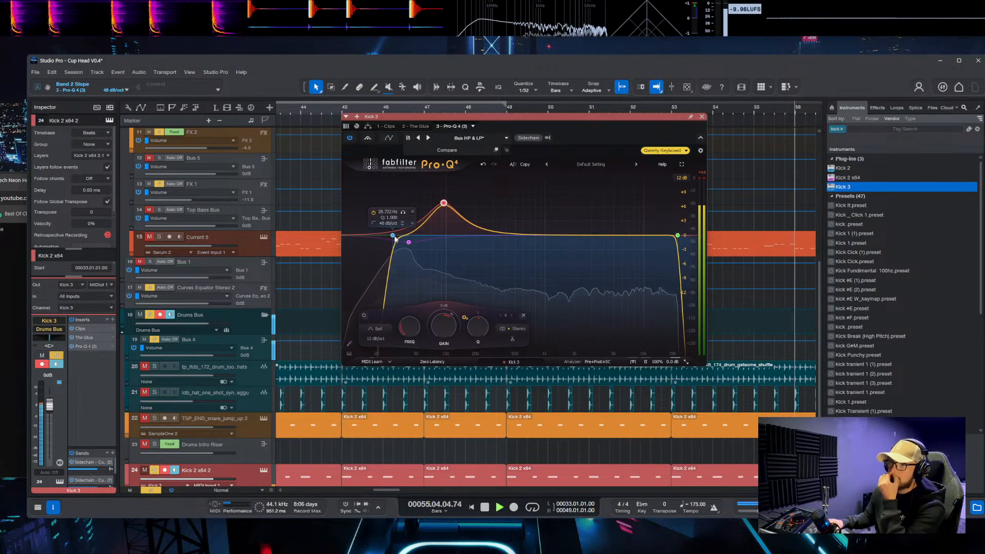
Step: Reduce and shift the bell boost lower, and deepen the bell cut to -3.94 dB at 42.204 Hz
{"action": "scroll", "coordinate": [445, 208], "scroll_direction": "up", "scroll_amount": 1}
{"action": "left_click_drag", "start_coordinate": [447, 206], "coordinate": [409, 254]}
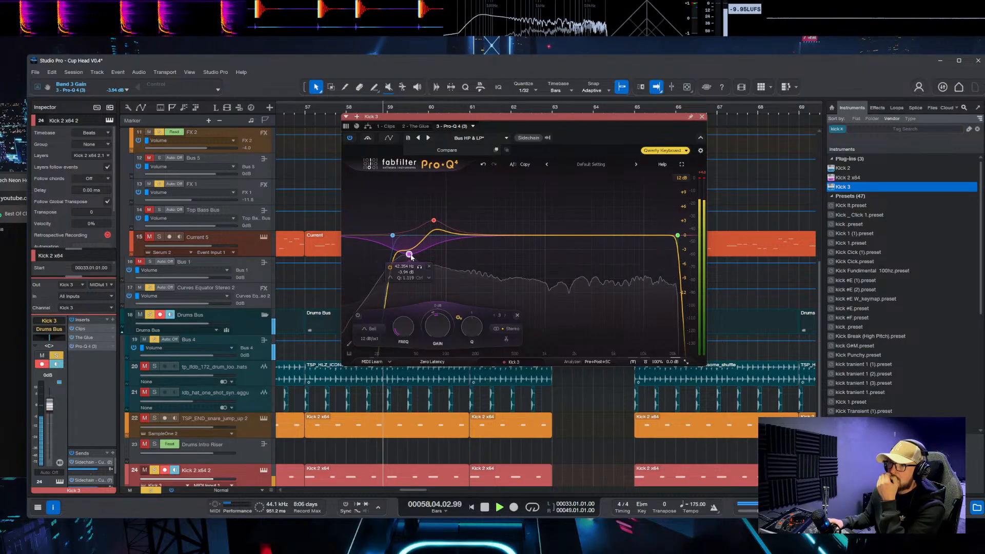
Step: Add a bell cut at about 530 Hz and a gentle high-frequency bell cut of about -1.12 dB in Pro-Q 4
{"action": "left_click_drag", "start_coordinate": [516, 236], "coordinate": [518, 275]}
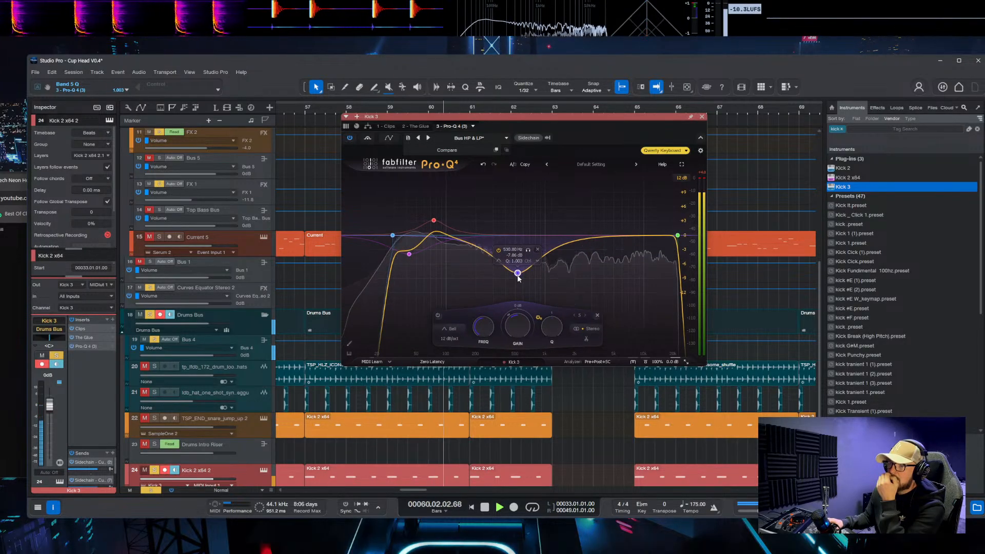
{"action": "left_click_drag", "start_coordinate": [637, 235], "coordinate": [637, 224]}
{"action": "scroll", "coordinate": [638, 225], "scroll_direction": "down", "scroll_amount": 2}
{"action": "left_click_drag", "start_coordinate": [632, 228], "coordinate": [635, 244]}
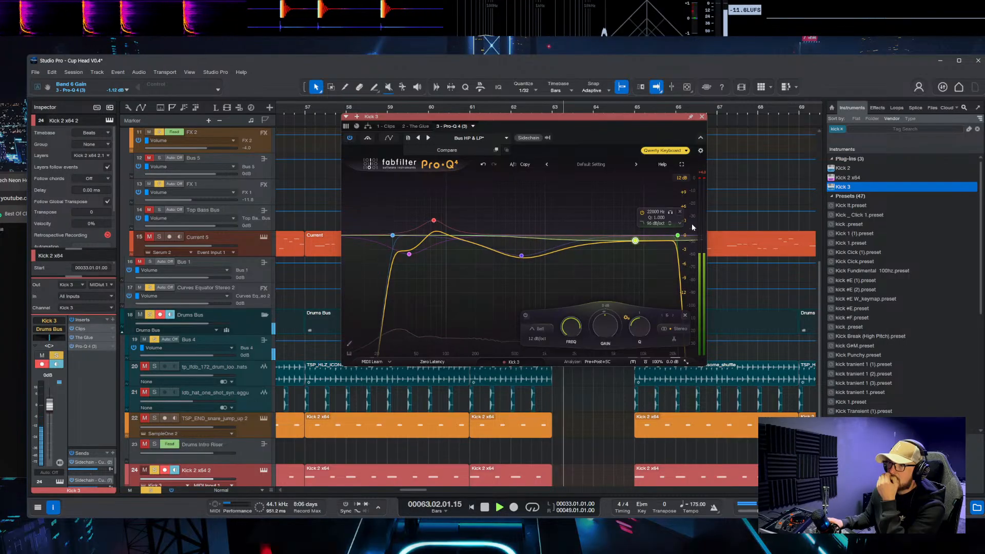
Step: Remove the high-frequency bell and bring the high cut down to about 13000 Hz with a 12 dB/oct slope
{"action": "left_click", "coordinate": [679, 211]}
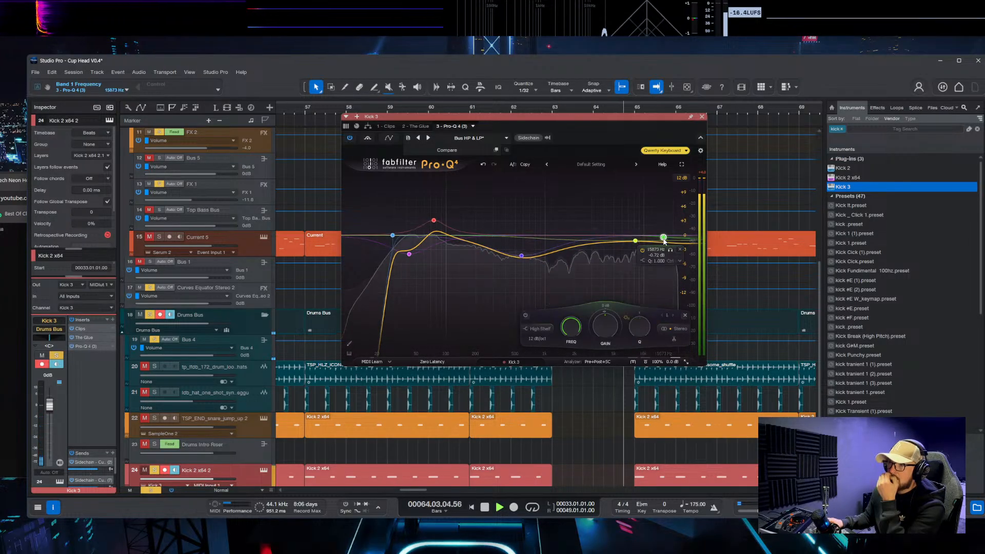
{"action": "left_click", "coordinate": [656, 252]}
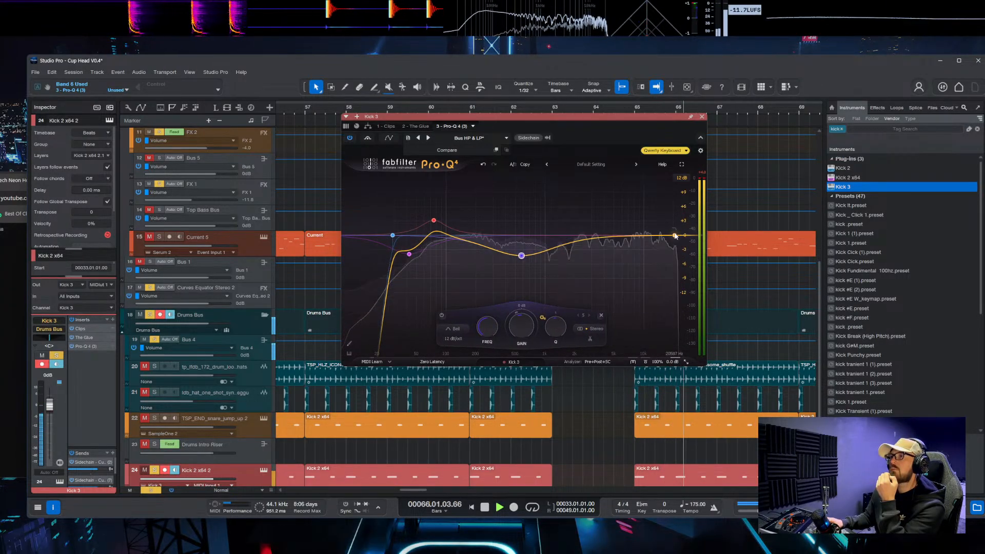
{"action": "left_click_drag", "start_coordinate": [675, 236], "coordinate": [655, 245]}
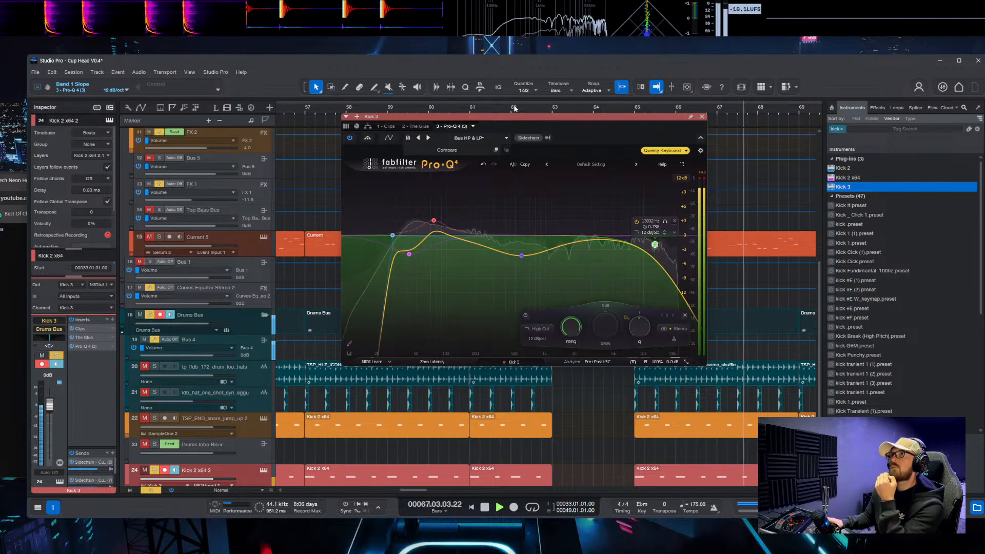
Step: Compare the kick with Pro-Q 4 bypassed and active during playback, and stop playback
{"action": "left_click", "coordinate": [367, 138]}
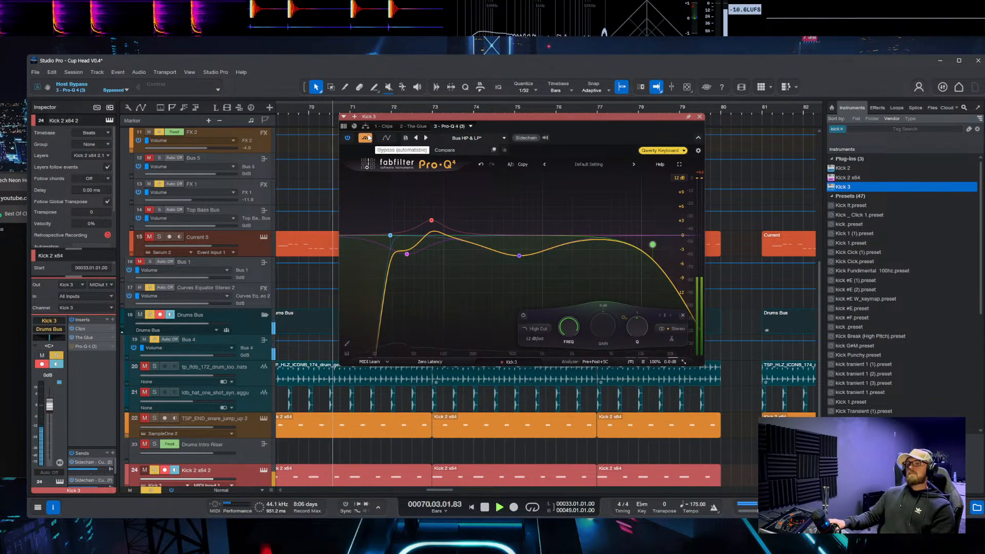
{"action": "left_click", "coordinate": [368, 138]}
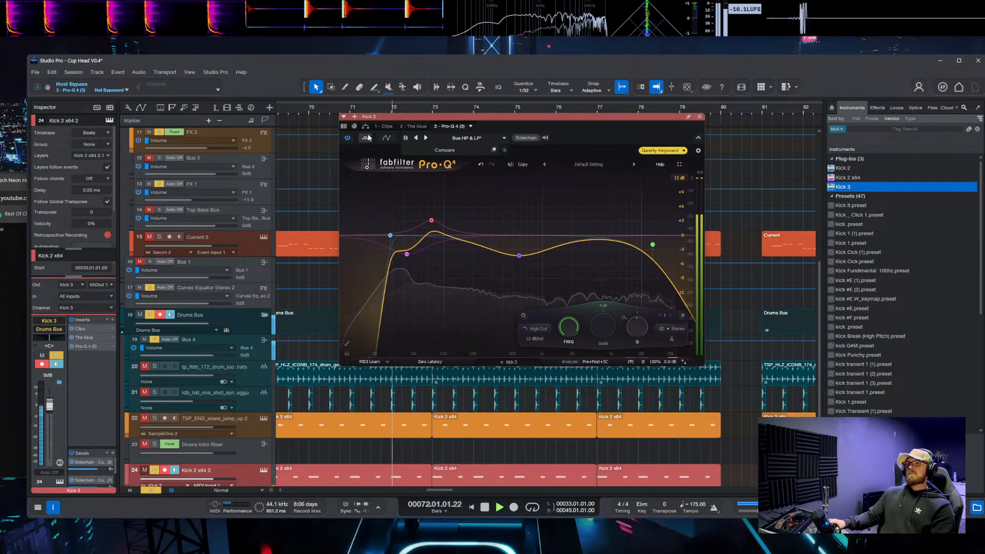
{"action": "key", "text": "space"}
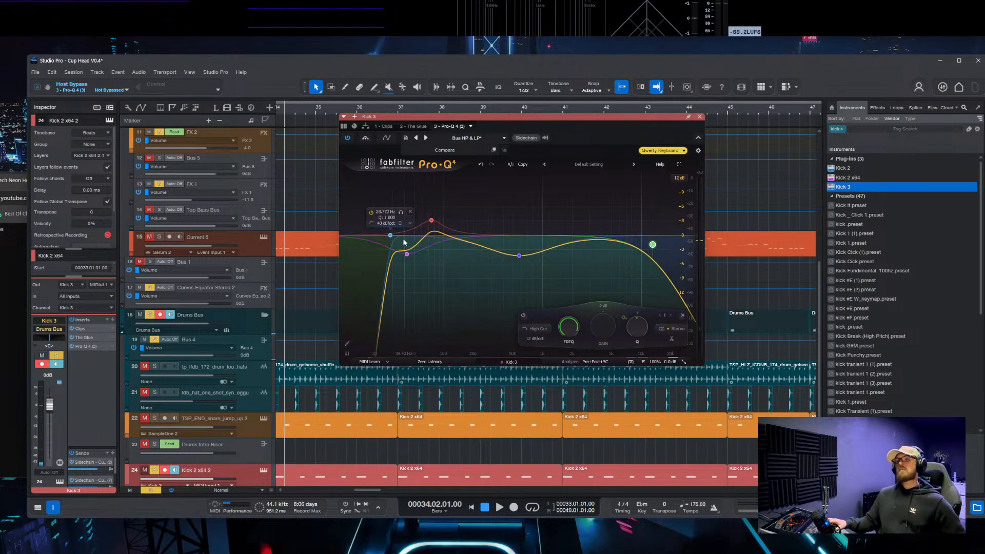
Step: Raise the low bell boost slightly and shift the high cut to about 12573 Hz at 12 dB/oct
{"action": "left_click", "coordinate": [432, 218]}
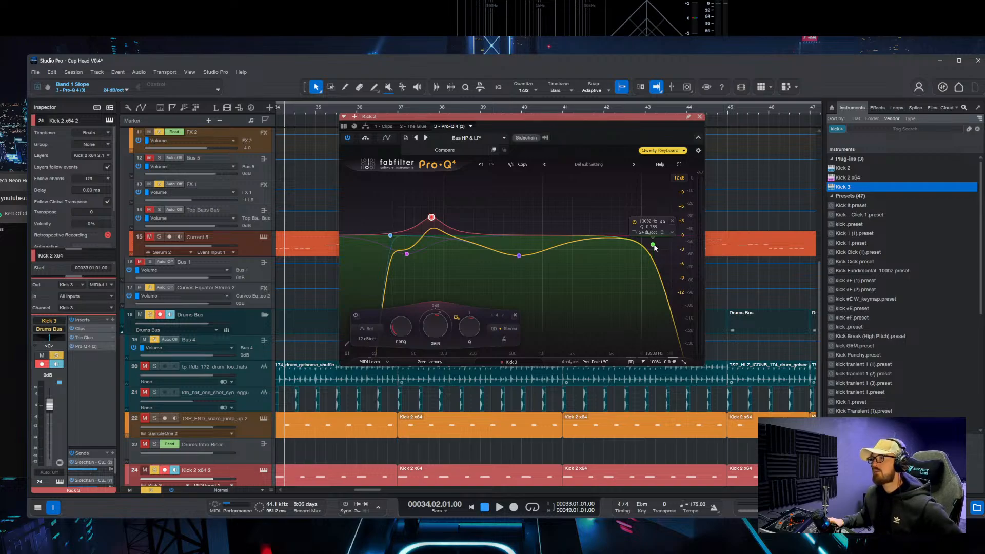
{"action": "left_click_drag", "start_coordinate": [654, 248], "coordinate": [653, 239]}
{"action": "key", "text": "space"}
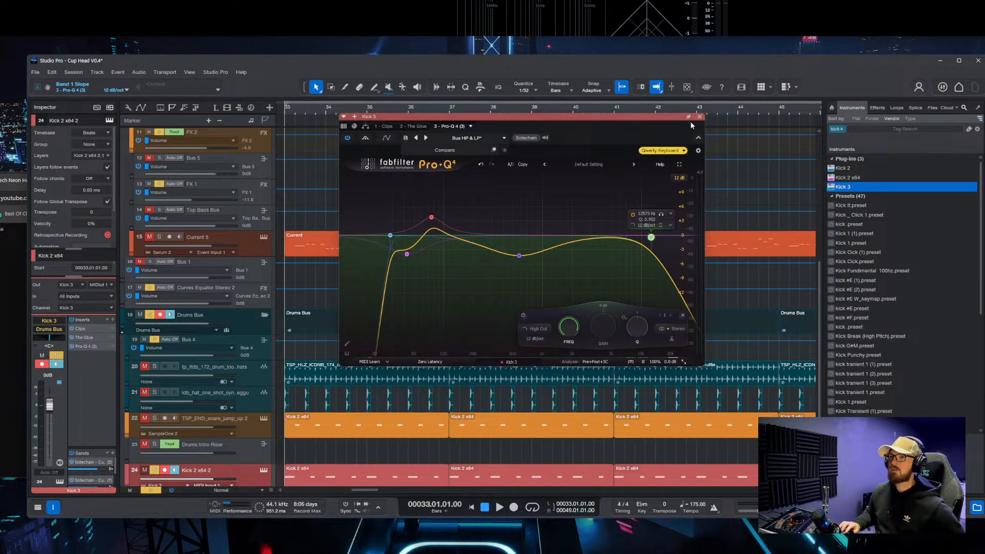
Step: Toggle Pro-Q 4's bypass again to check the adjusted EQ, stop playback and close the plug-in
{"action": "left_click", "coordinate": [365, 138]}
{"action": "left_click", "coordinate": [365, 138]}
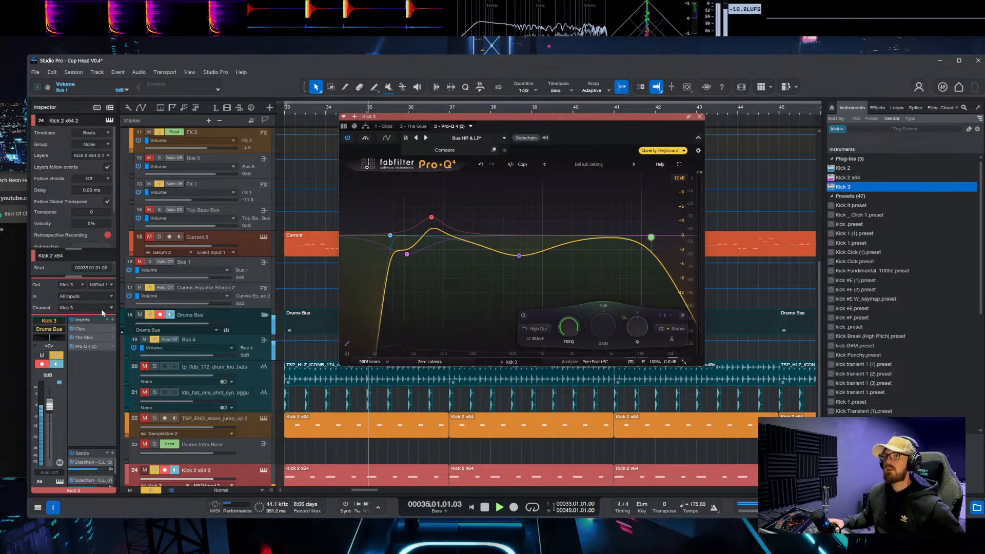
{"action": "key", "text": "space"}
{"action": "left_click", "coordinate": [699, 117]}
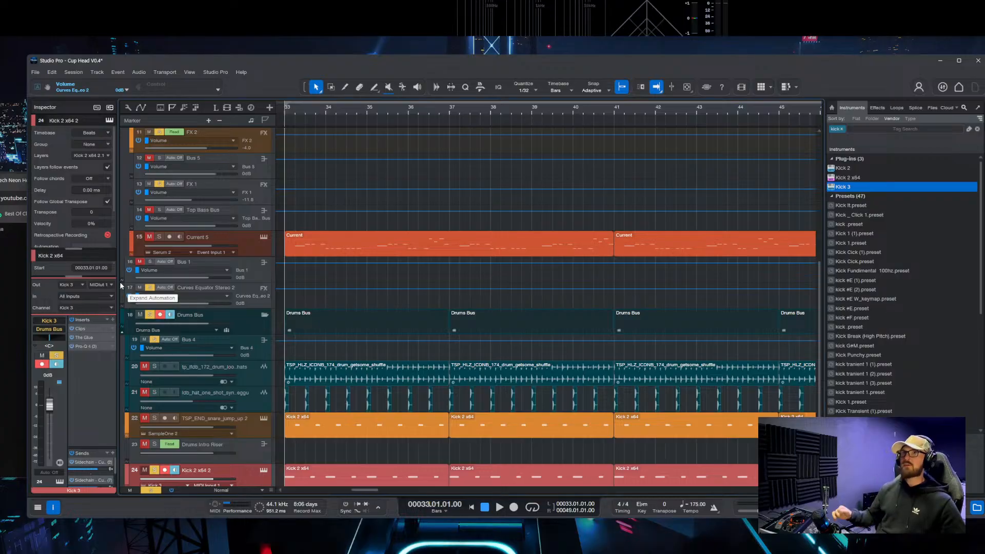
Step: Duplicate Clips to the end of the kick's insert chain, after Pro-Q 4, and raise the copy's ceiling
{"action": "left_click", "coordinate": [82, 329]}
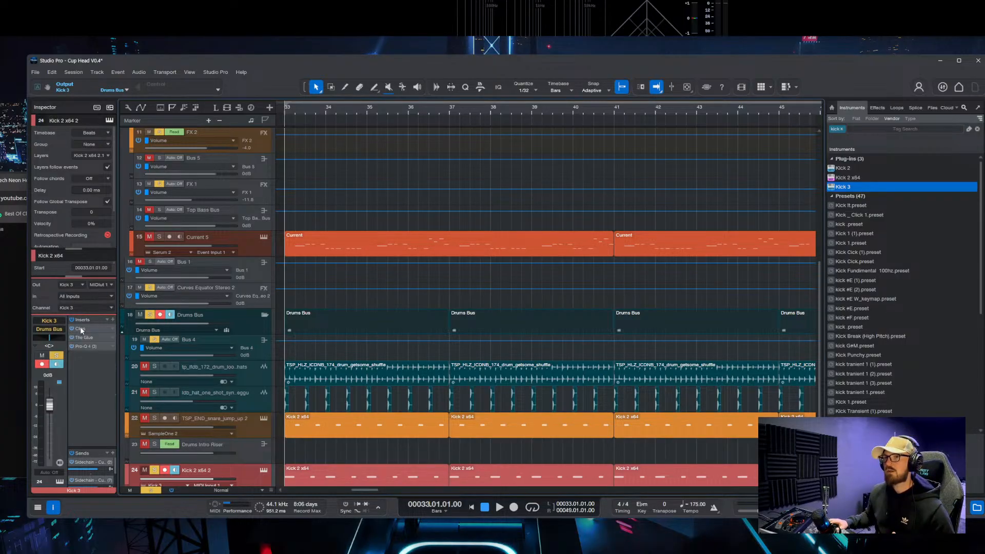
{"action": "double_click", "coordinate": [88, 331]}
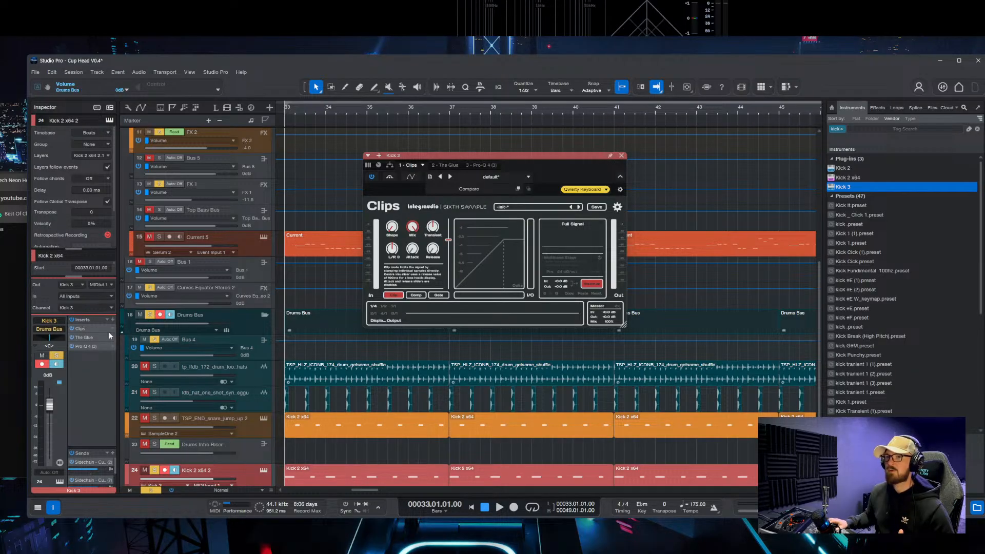
{"action": "left_click_drag", "start_coordinate": [90, 329], "coordinate": [89, 357]}
{"action": "left_click_drag", "start_coordinate": [449, 240], "coordinate": [450, 235]}
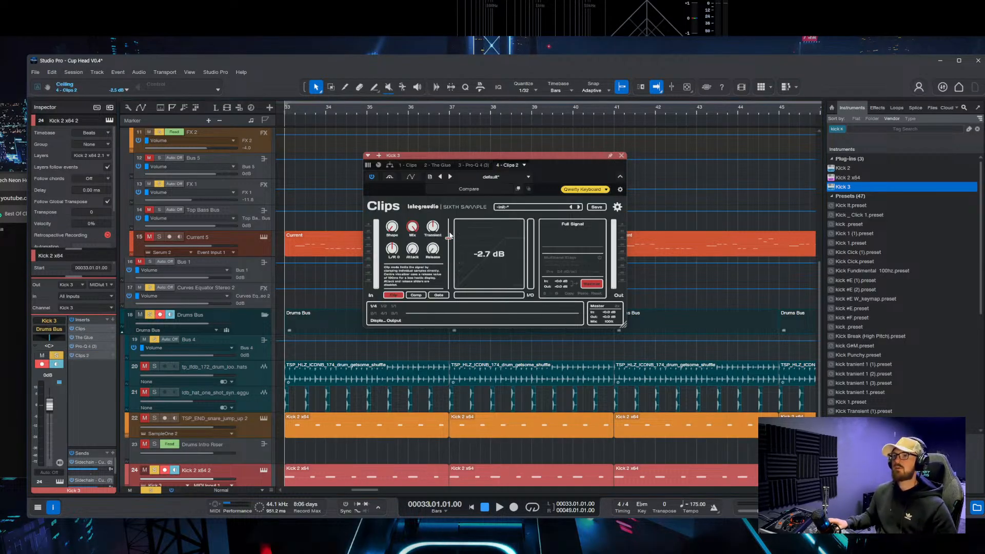
Step: Set the second Clips' ceiling to -2.0 dB while playing the drop, and add ShaperBox 3 after it
{"action": "double_click", "coordinate": [100, 338]}
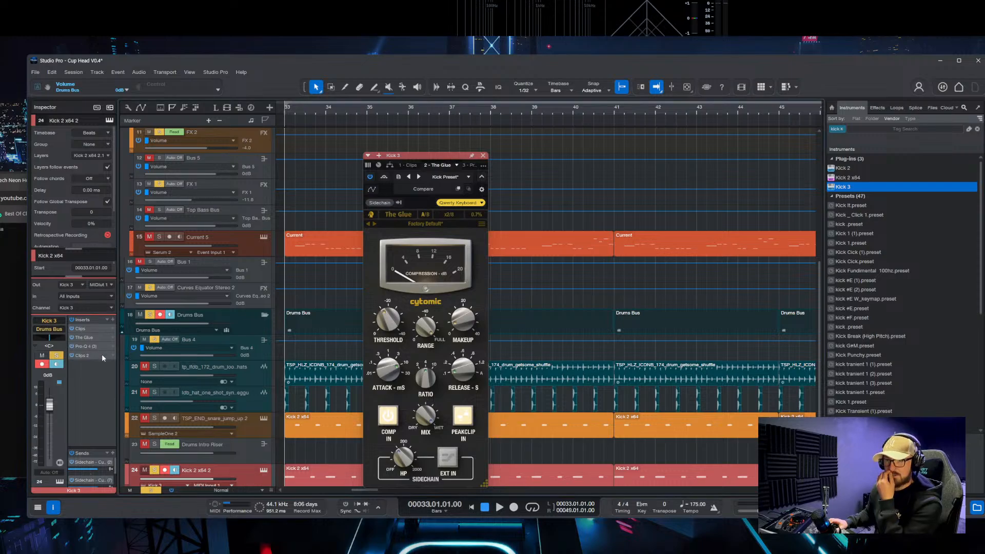
{"action": "double_click", "coordinate": [100, 347]}
{"action": "double_click", "coordinate": [84, 356]}
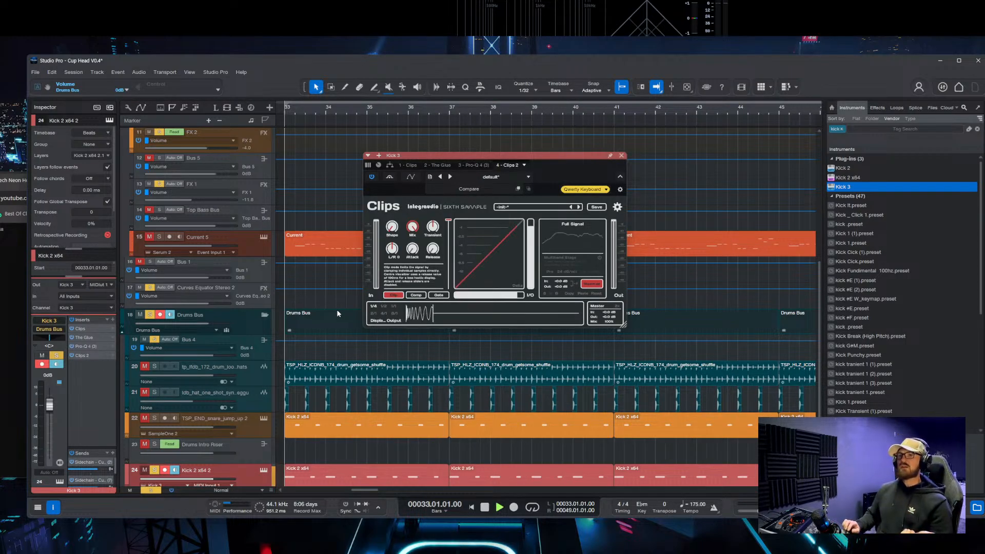
{"action": "key", "text": "space"}
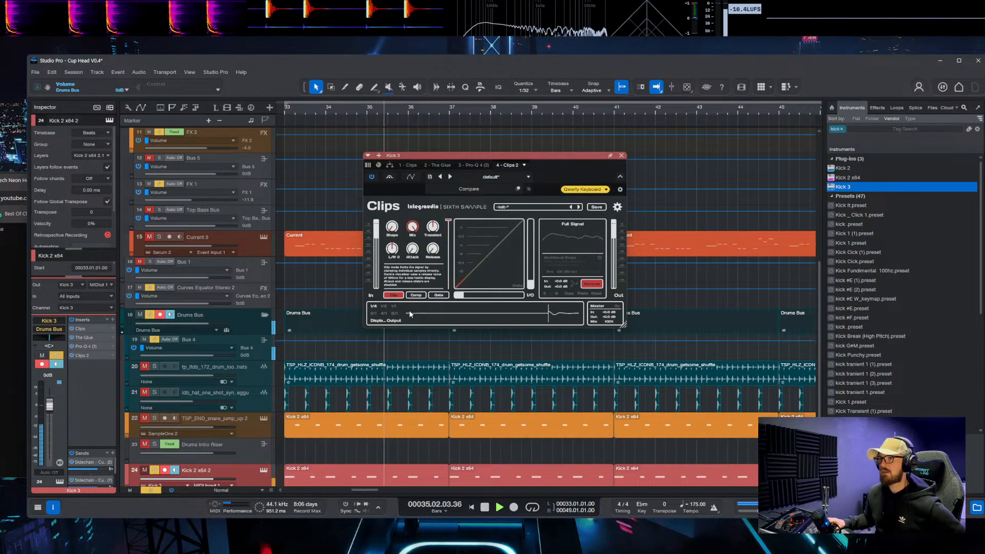
{"action": "mouse_move", "coordinate": [448, 220]}
{"action": "left_mouse_down"}
{"action": "mouse_move", "coordinate": [448, 246]}
{"action": "mouse_move", "coordinate": [448, 237]}
{"action": "left_mouse_up"}
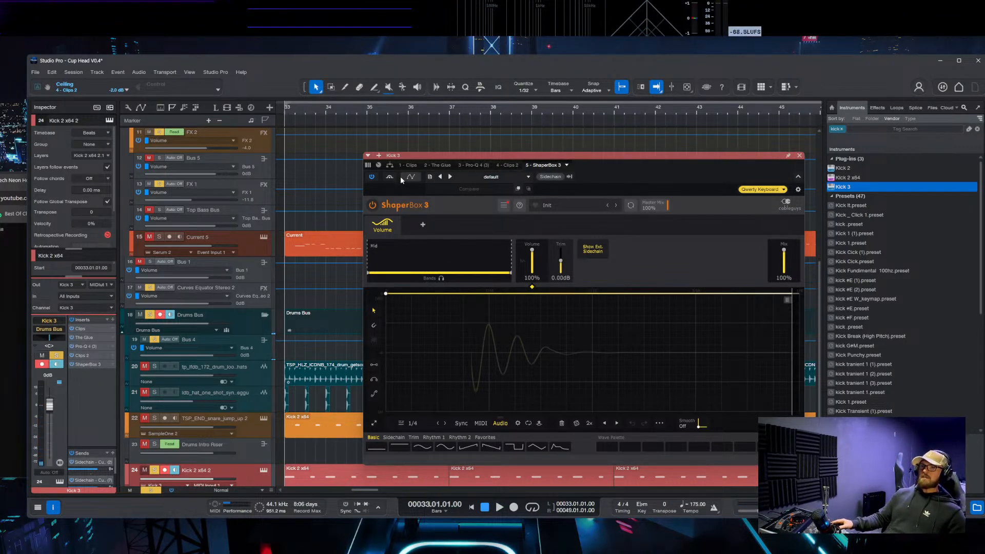
Step: Shape ShaperBox 3's volume curve to hold full level at the start and fall steeply to silence at 1.00/16
{"action": "left_click", "coordinate": [489, 294]}
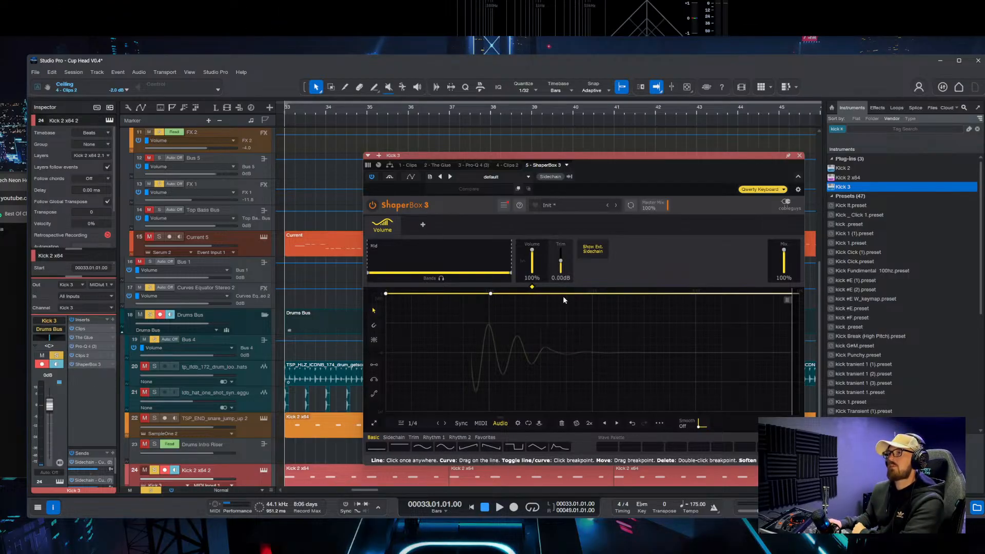
{"action": "left_click_drag", "start_coordinate": [563, 299], "coordinate": [617, 412]}
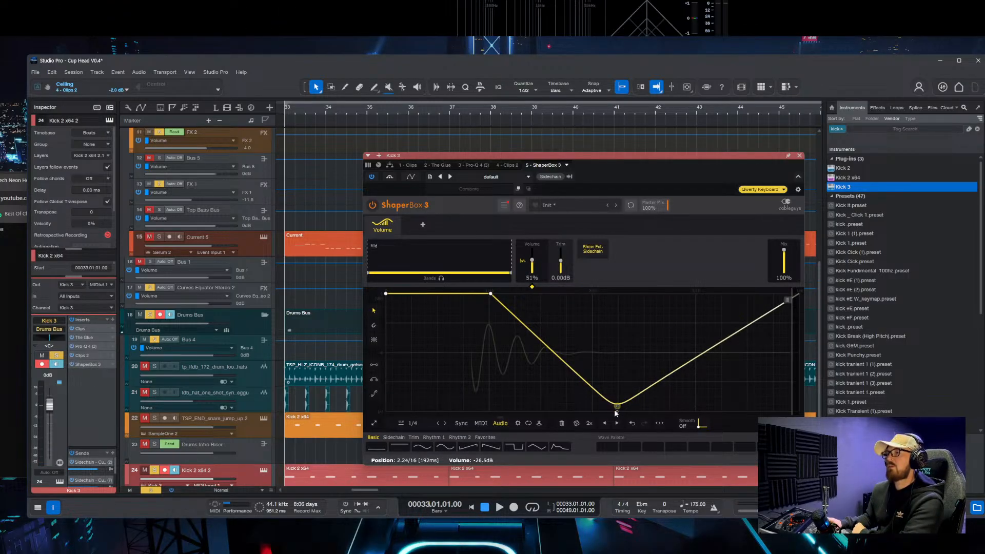
{"action": "left_click_drag", "start_coordinate": [586, 380], "coordinate": [586, 411]}
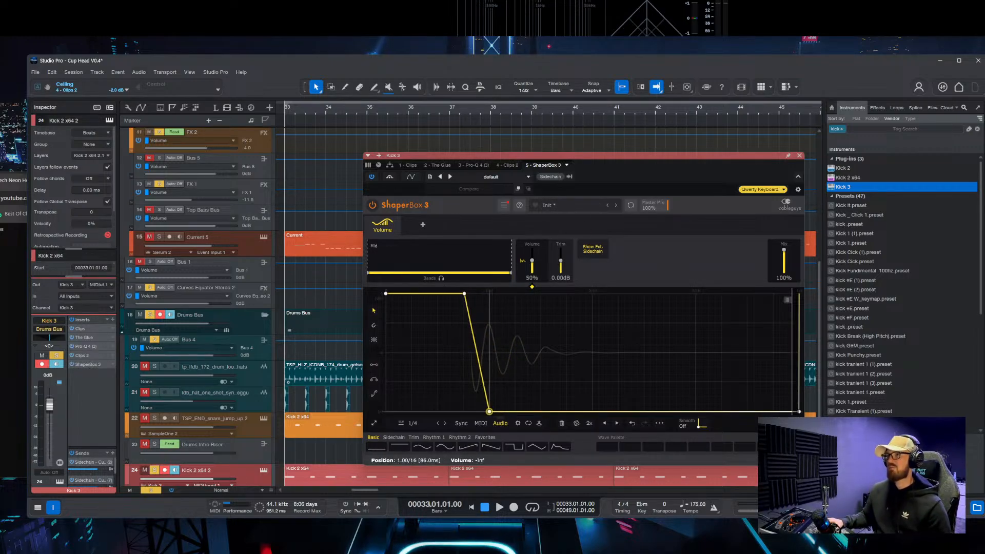
Step: During playback, dip the start of the volume curve, lengthen its fade-out and bend the fade inward
{"action": "key", "text": "space"}
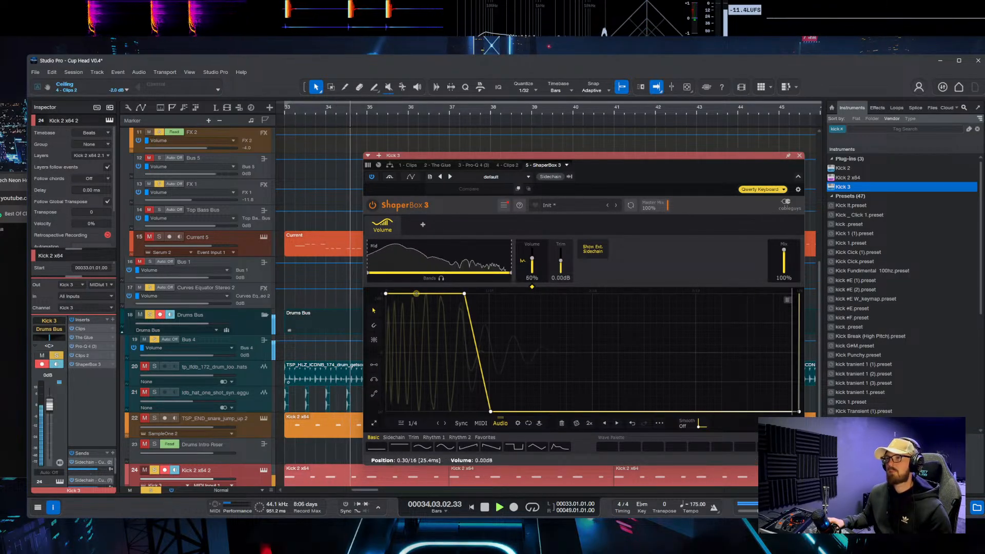
{"action": "left_click_drag", "start_coordinate": [418, 294], "coordinate": [463, 311]}
{"action": "left_click_drag", "start_coordinate": [491, 411], "coordinate": [512, 411]}
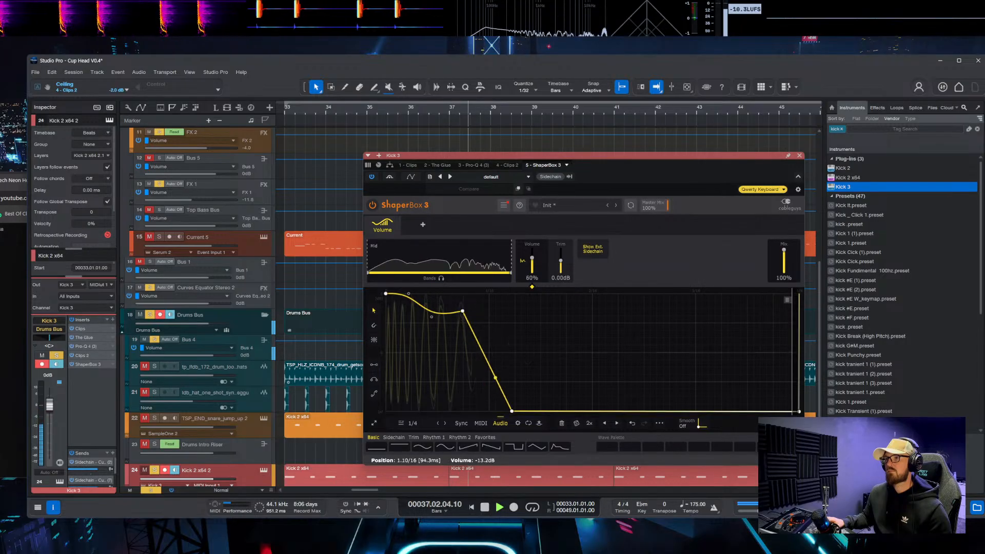
{"action": "left_click_drag", "start_coordinate": [487, 361], "coordinate": [485, 393]}
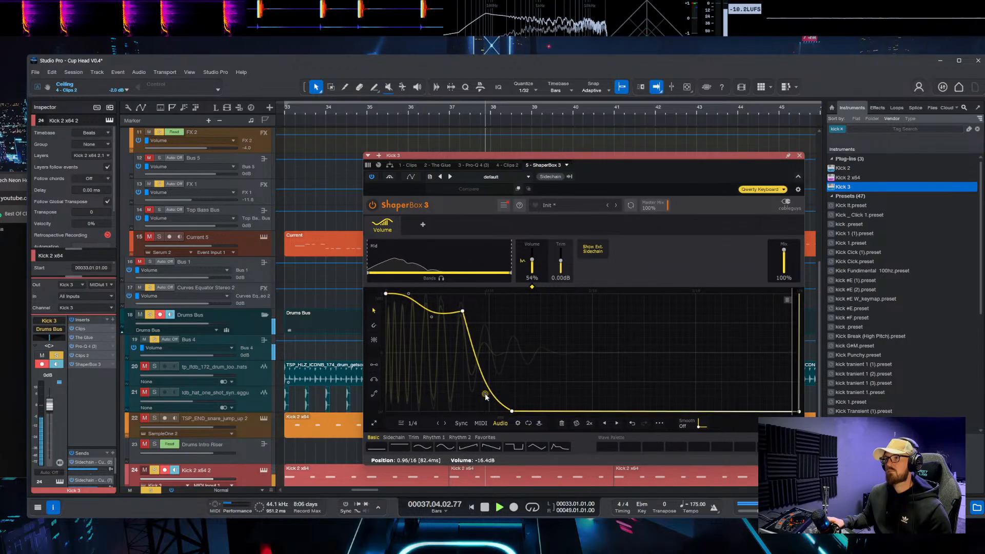
Step: Compare the kick with all of its inserts deactivated and activated during playback
{"action": "left_click", "coordinate": [72, 320]}
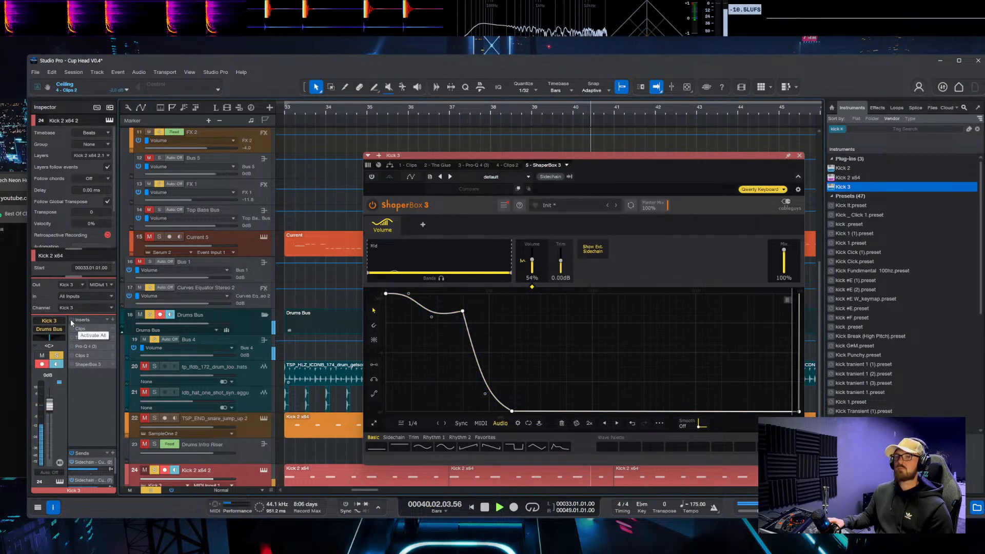
{"action": "left_click", "coordinate": [73, 320]}
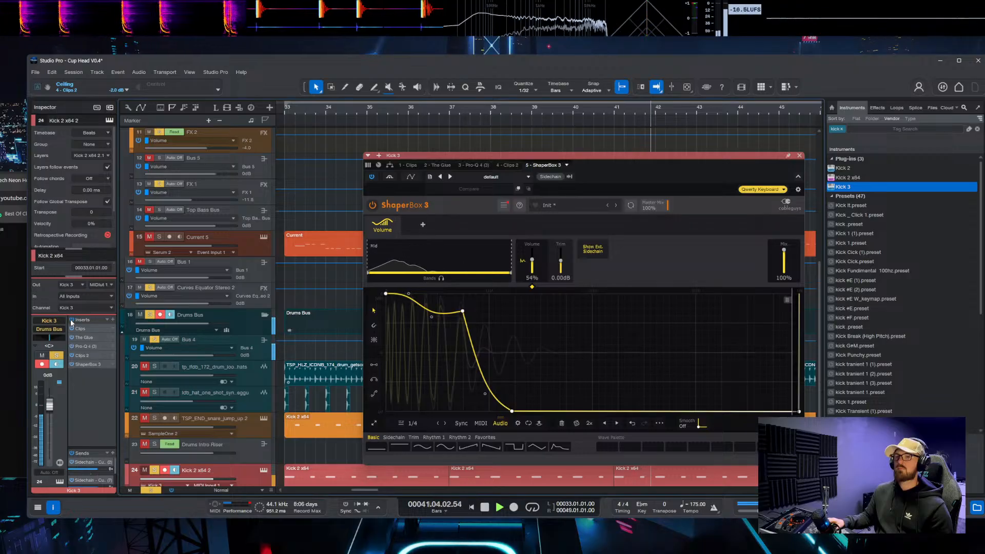
{"action": "left_click", "coordinate": [73, 320]}
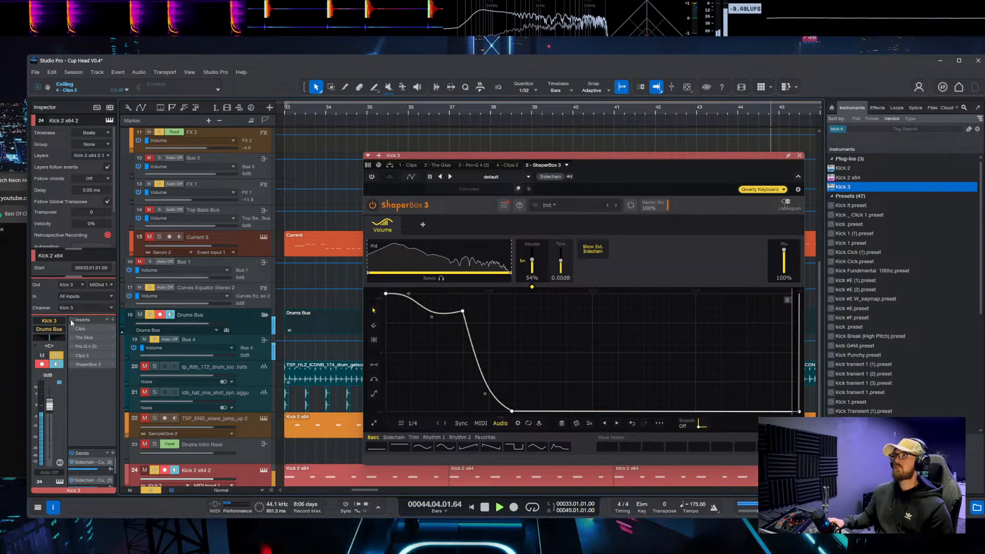
{"action": "left_click", "coordinate": [72, 320]}
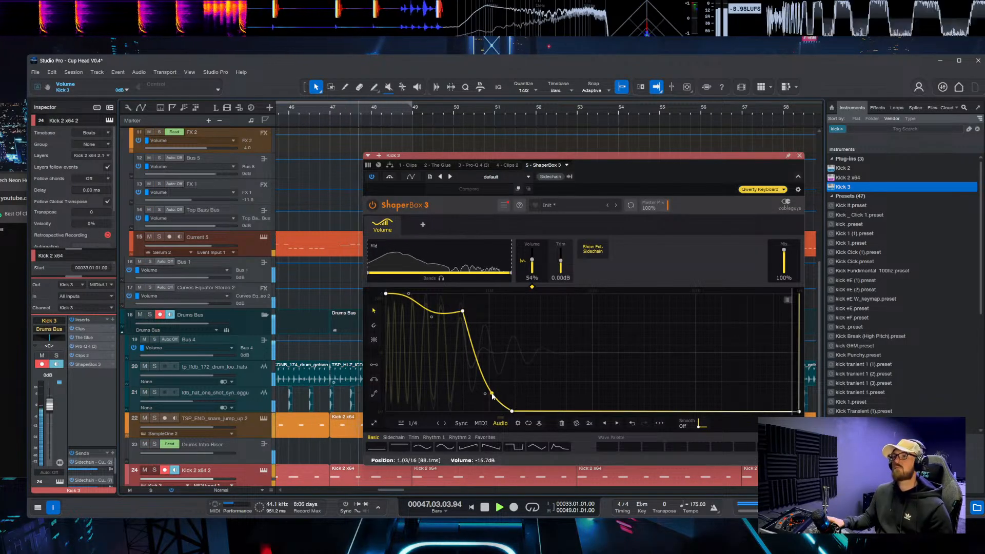
Step: Shorten the volume curve's fade-out to end at 99.4 ms and close ShaperBox 3
{"action": "left_click_drag", "start_coordinate": [513, 409], "coordinate": [504, 411]}
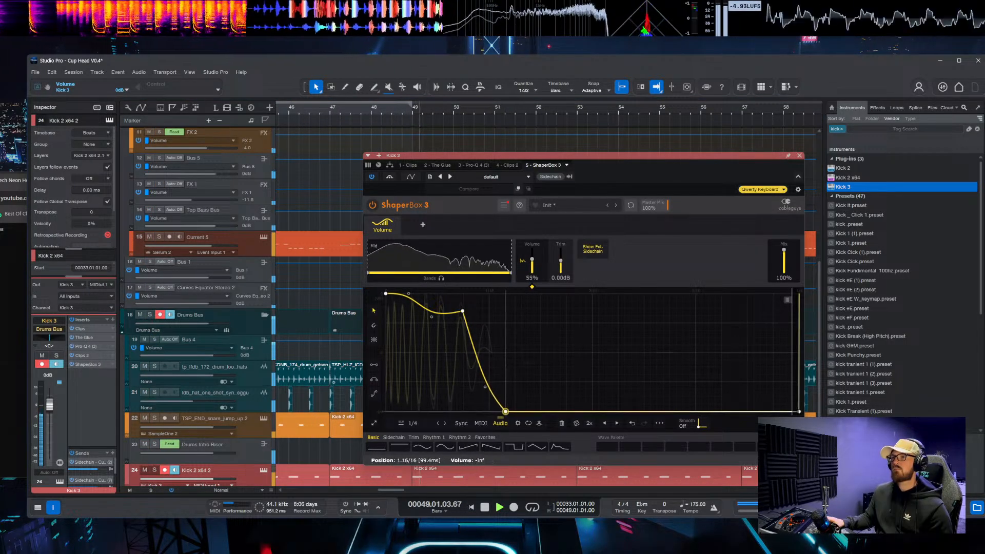
{"action": "left_click", "coordinate": [799, 155]}
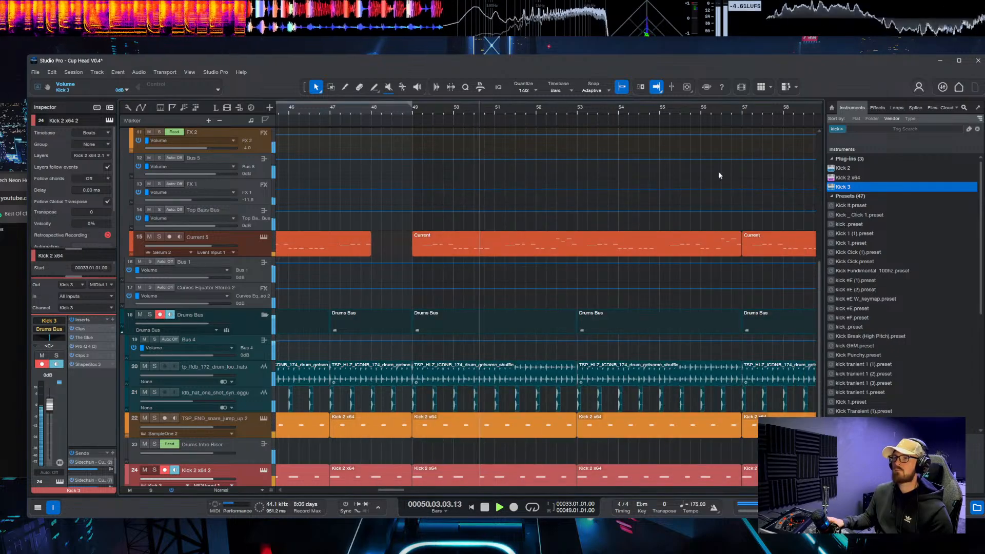
Step: Examine the insert chains of the lower Bass Bus, Bus 3 and the Drums Bus while the full mix plays
{"action": "scroll", "coordinate": [328, 225], "scroll_direction": "up", "scroll_amount": 4}
{"action": "left_click", "coordinate": [247, 265]}
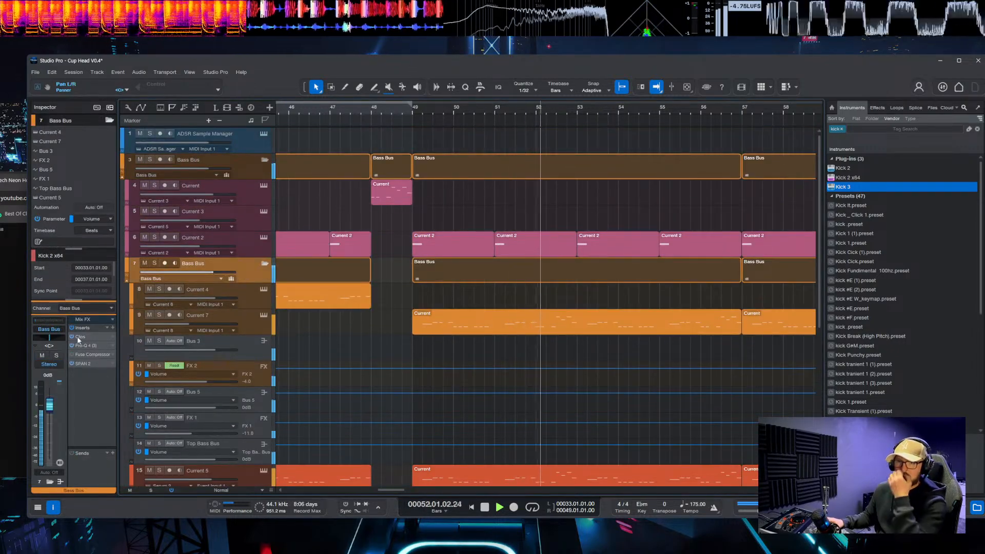
{"action": "left_click", "coordinate": [261, 351]}
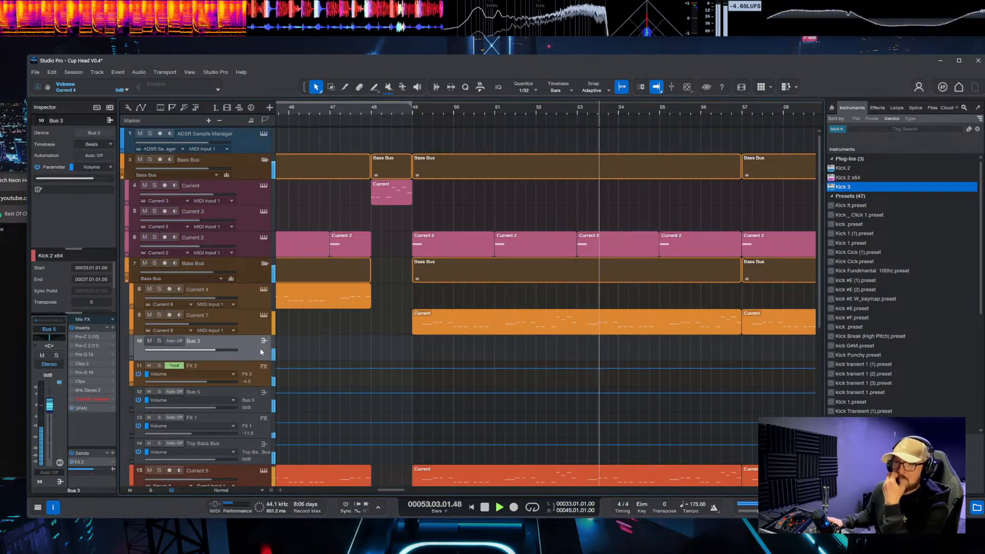
{"action": "scroll", "coordinate": [288, 339], "scroll_direction": "down", "scroll_amount": 3}
{"action": "scroll", "coordinate": [287, 308], "scroll_direction": "down", "scroll_amount": 8}
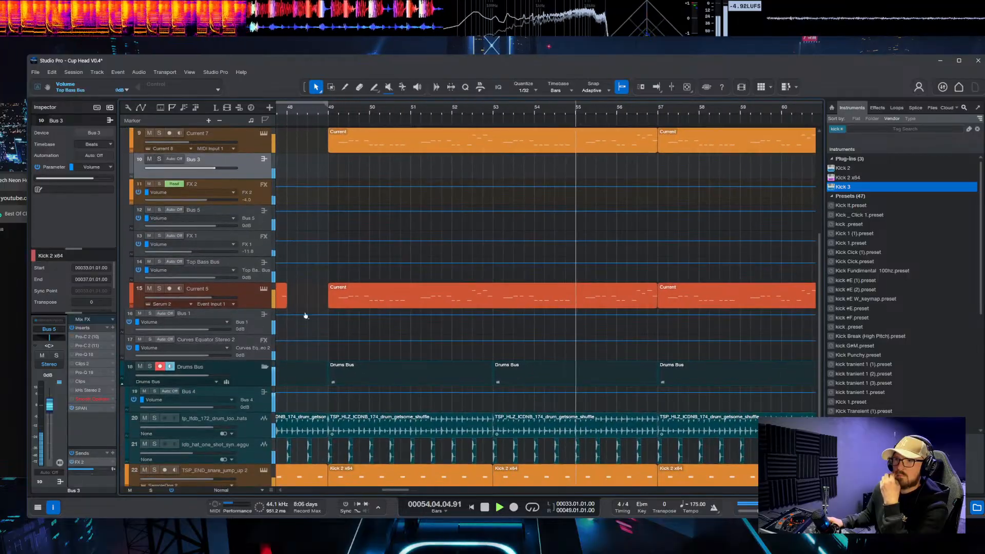
{"action": "left_click", "coordinate": [249, 285]}
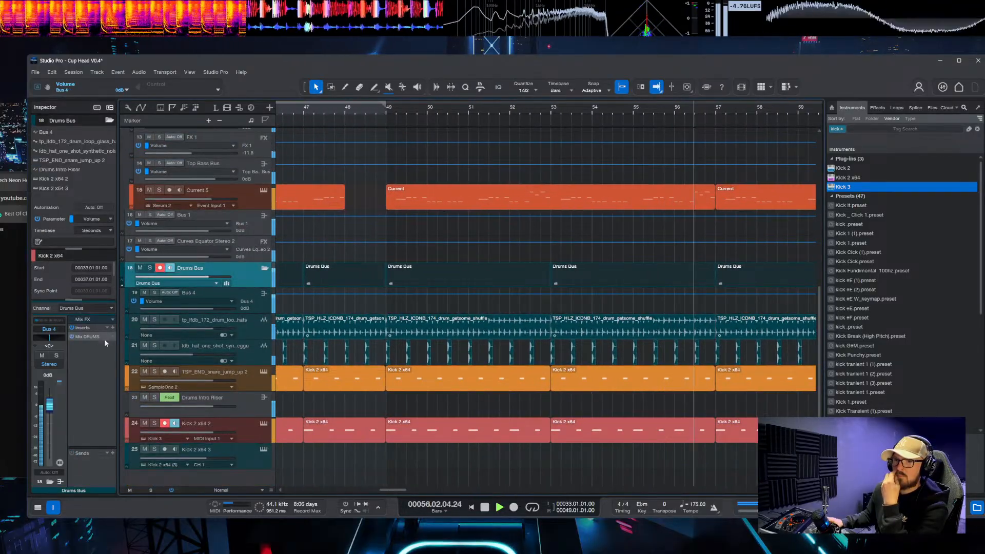
Step: Add a Clips insert after Mix Drums on the Drums Bus and open the Mix Drums settings
{"action": "key", "text": "f"}
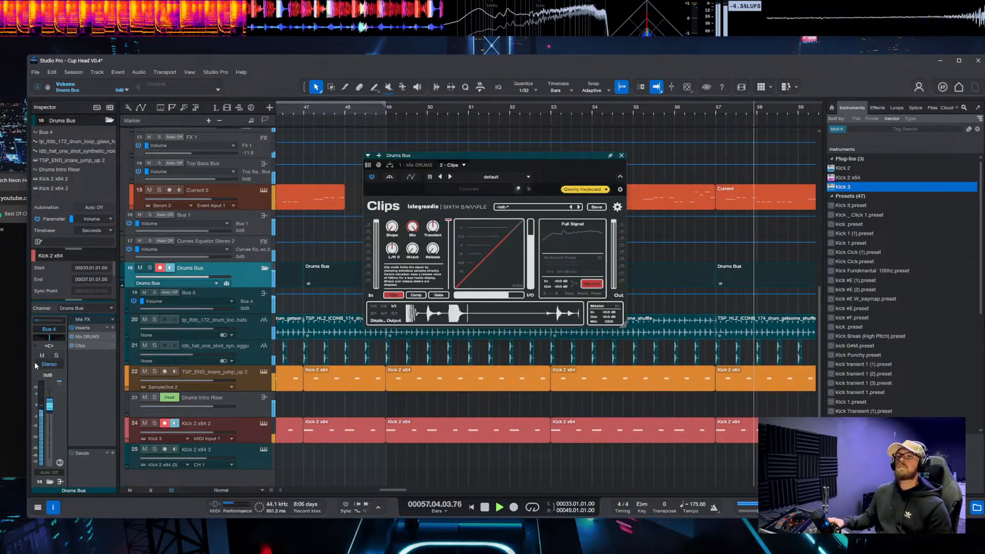
{"action": "left_click", "coordinate": [88, 336]}
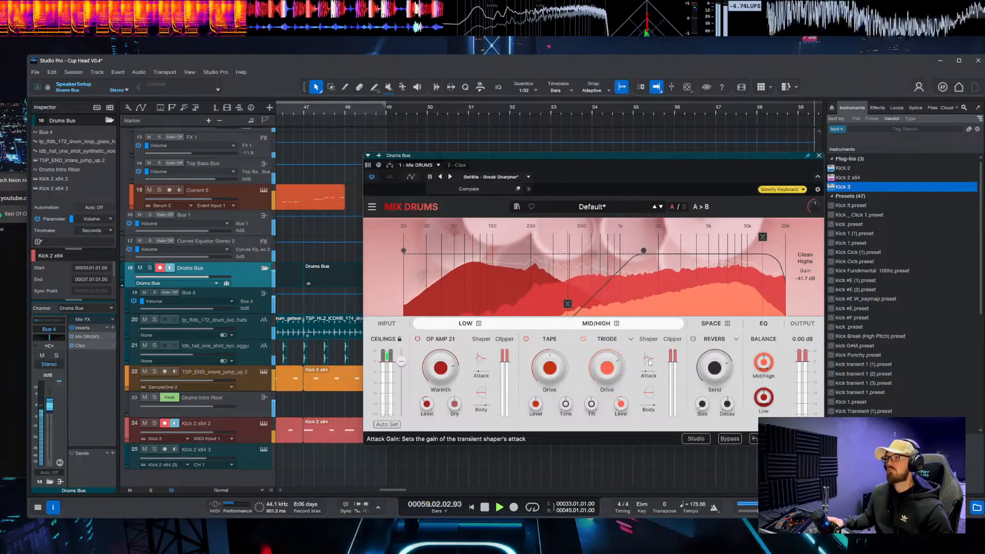
Step: Try different drive and warmth amounts in Mix Drums with a low-band attack gain of 3.68 dB during playback
{"action": "left_click_drag", "start_coordinate": [607, 368], "coordinate": [607, 387]}
{"action": "left_click_drag", "start_coordinate": [549, 368], "coordinate": [549, 371]}
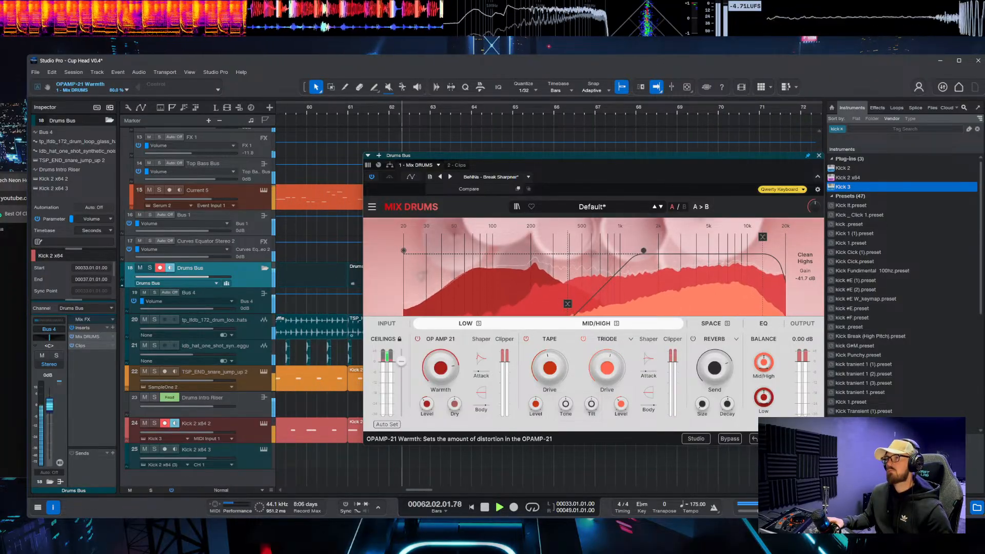
{"action": "left_click_drag", "start_coordinate": [441, 367], "coordinate": [441, 365]}
{"action": "left_click_drag", "start_coordinate": [504, 362], "coordinate": [504, 368]}
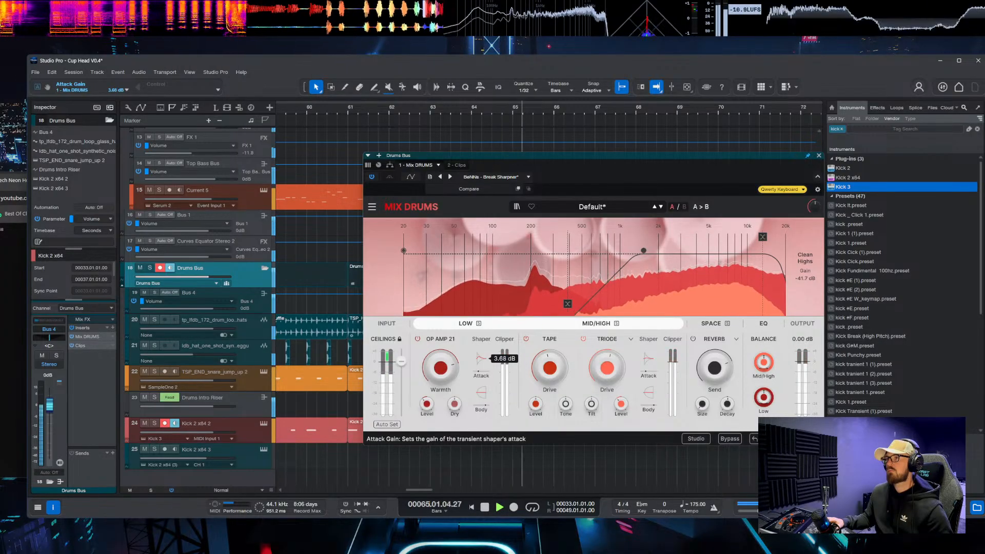
{"action": "mouse_move", "coordinate": [726, 410]}
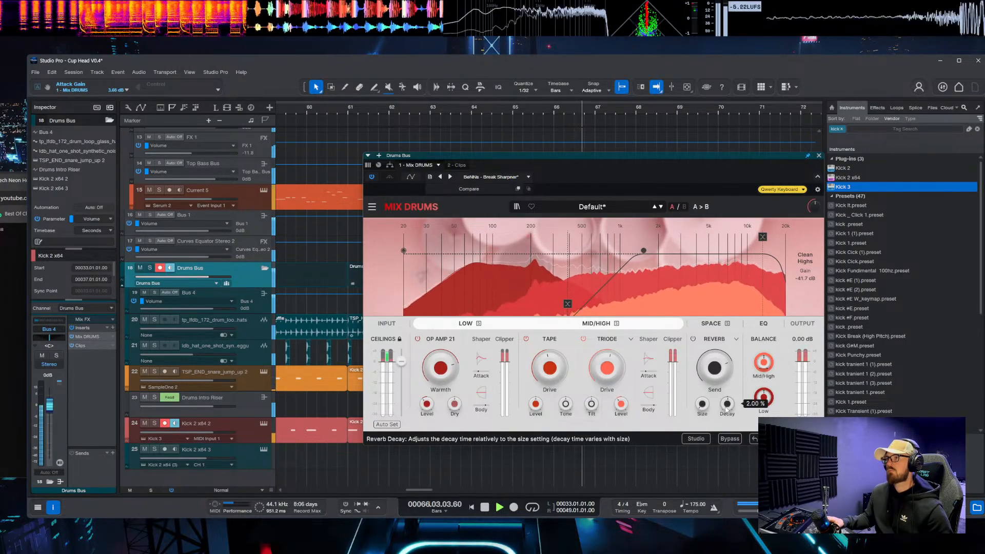
Step: Load the Glue preset in Mix Drums and set the Space section's reverb pre-delay to 0 ms
{"action": "left_click", "coordinate": [505, 177]}
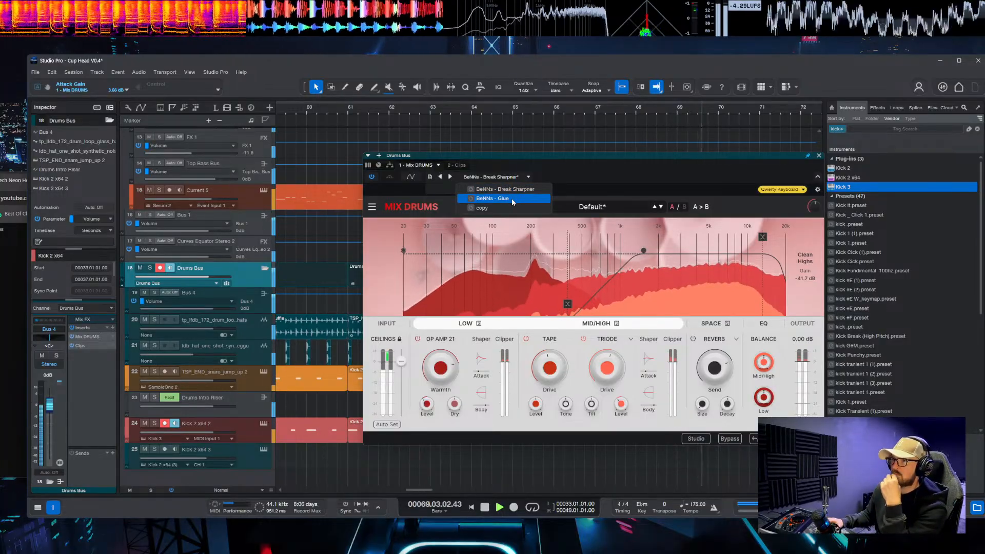
{"action": "left_click", "coordinate": [512, 198]}
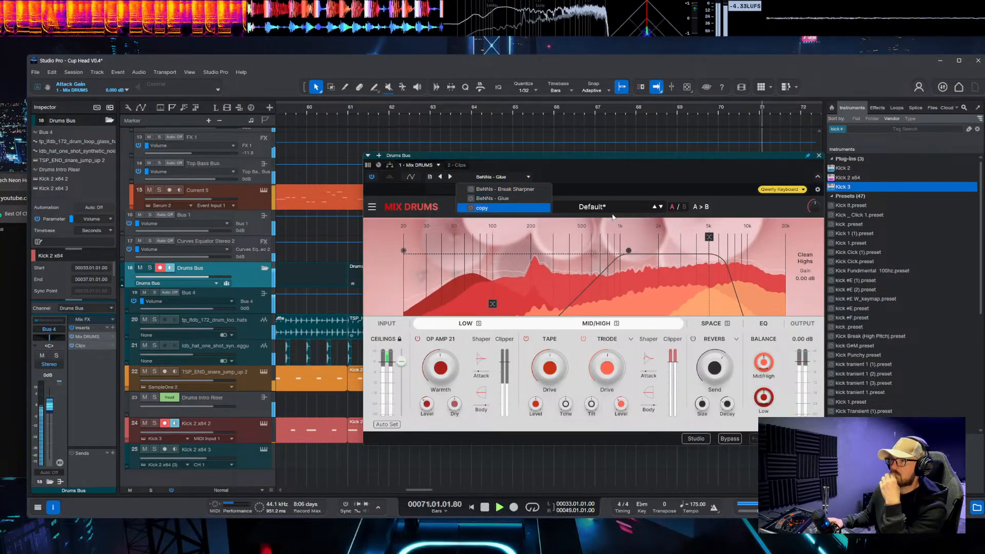
{"action": "left_click", "coordinate": [713, 240]}
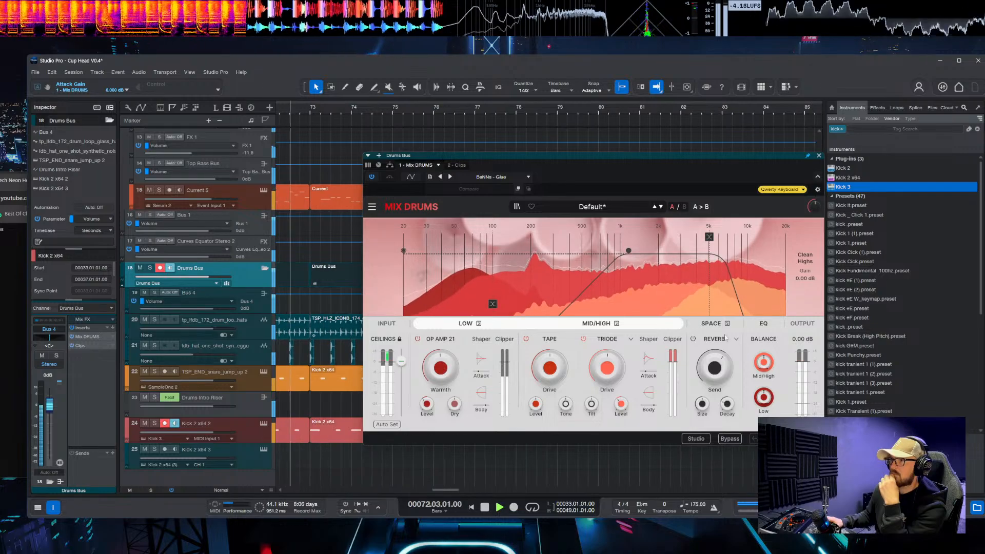
{"action": "left_click", "coordinate": [711, 323]}
{"action": "left_click_drag", "start_coordinate": [816, 286], "coordinate": [800, 304]}
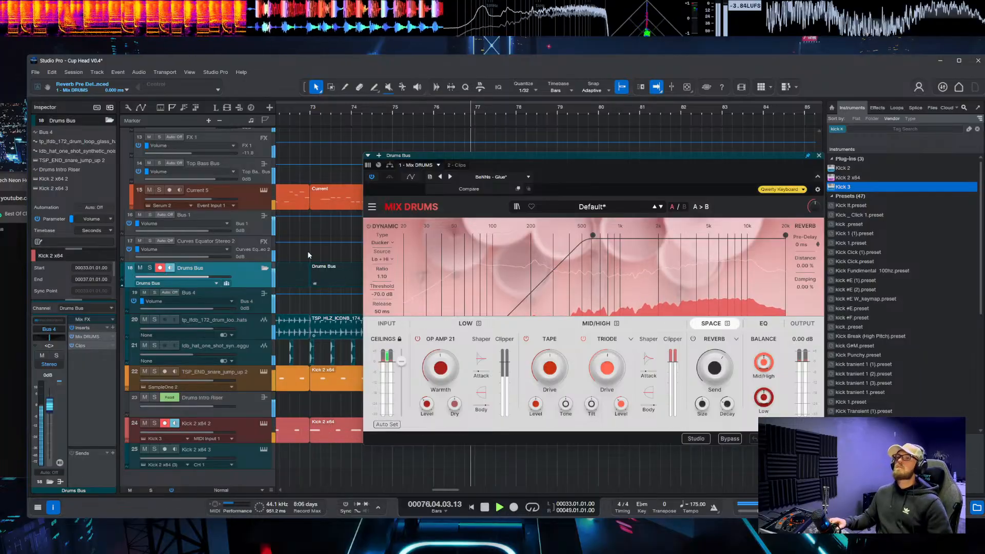
Step: Hide the browser and clear the arrangement by moving Mix Drums aside and closing the Drums Bus Clips window
{"action": "left_click", "coordinate": [321, 228]}
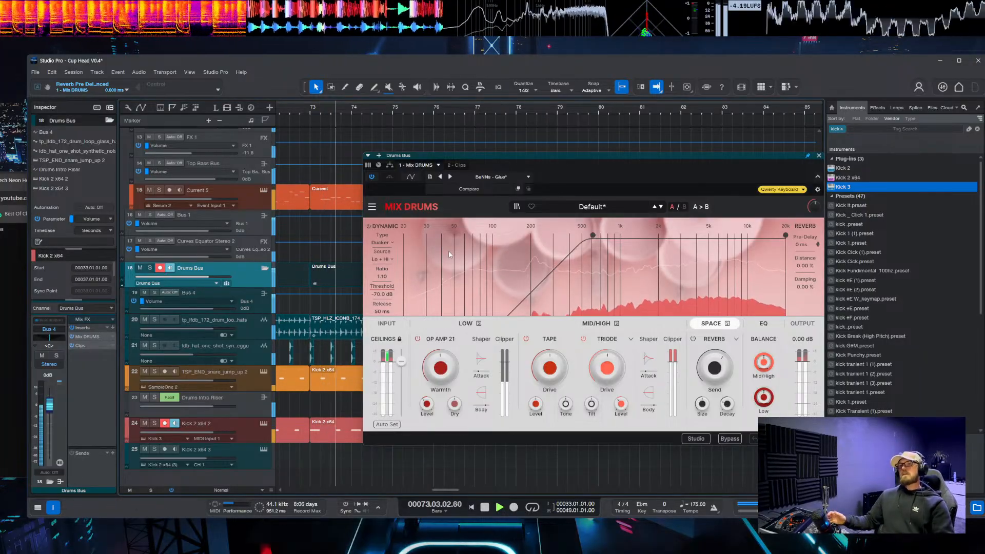
{"action": "key", "text": "shift+s"}
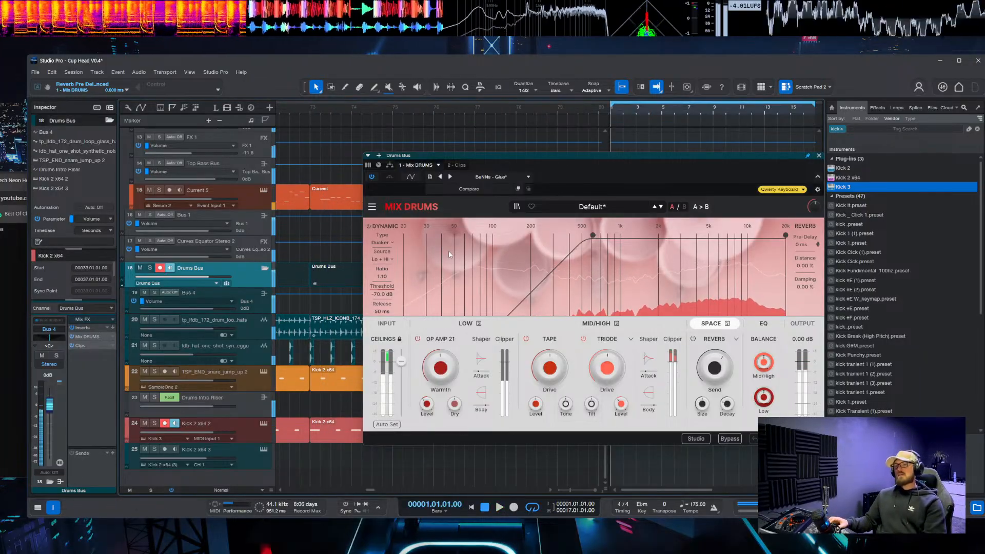
{"action": "left_click", "coordinate": [971, 506]}
{"action": "left_click", "coordinate": [785, 88]}
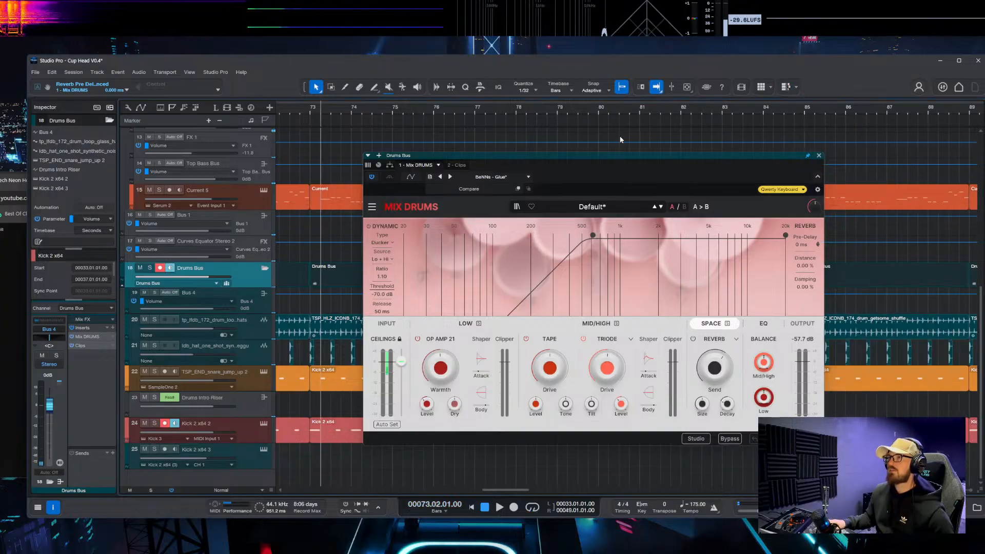
{"action": "left_click_drag", "start_coordinate": [626, 156], "coordinate": [804, 144]}
{"action": "left_click", "coordinate": [464, 156]}
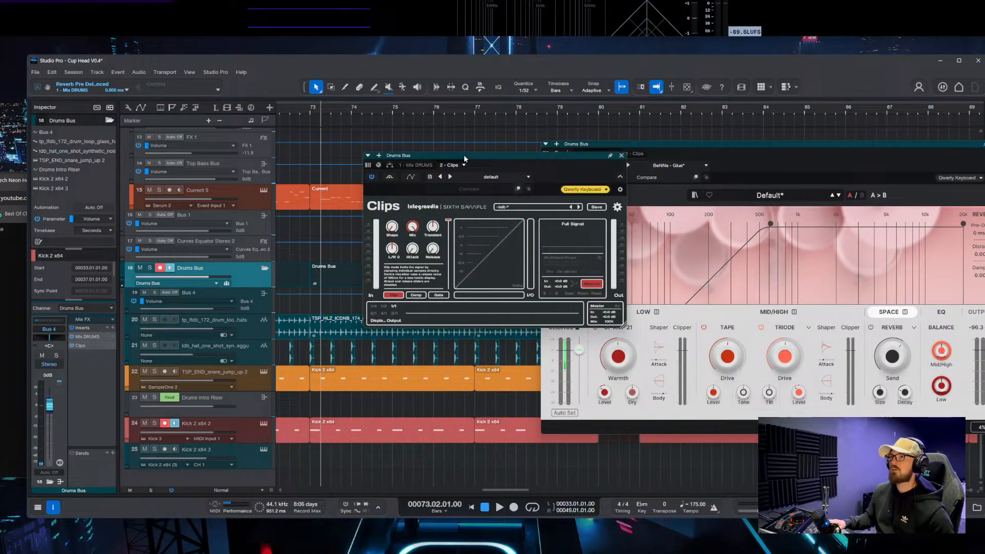
{"action": "left_click", "coordinate": [621, 156]}
Step: Loop the first Current 5 clip from bar 33 to bar 41 and play it
{"action": "scroll", "coordinate": [437, 254], "scroll_direction": "down", "scroll_amount": 6}
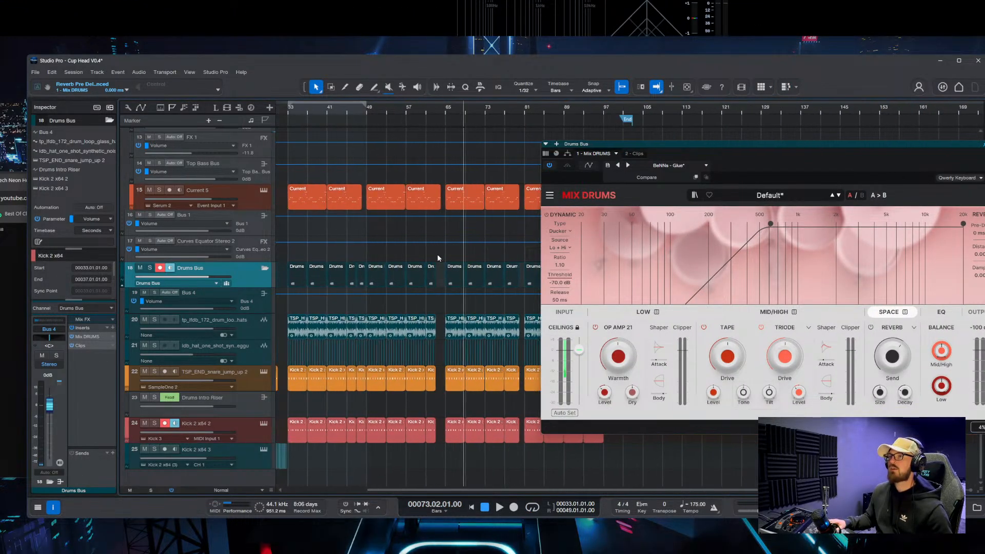
{"action": "scroll", "coordinate": [437, 254], "scroll_direction": "up", "scroll_amount": 3}
{"action": "left_click", "coordinate": [419, 211]}
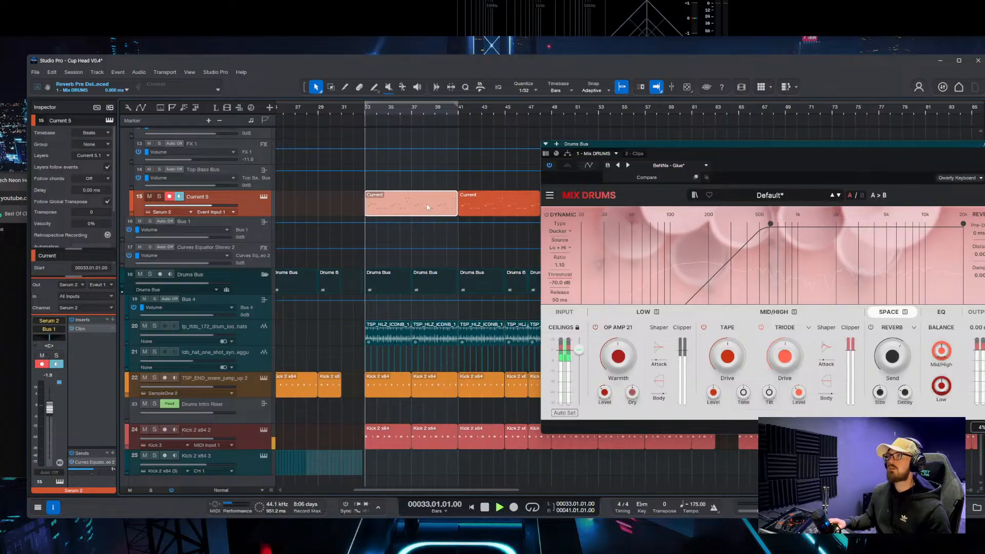
{"action": "key", "text": "space"}
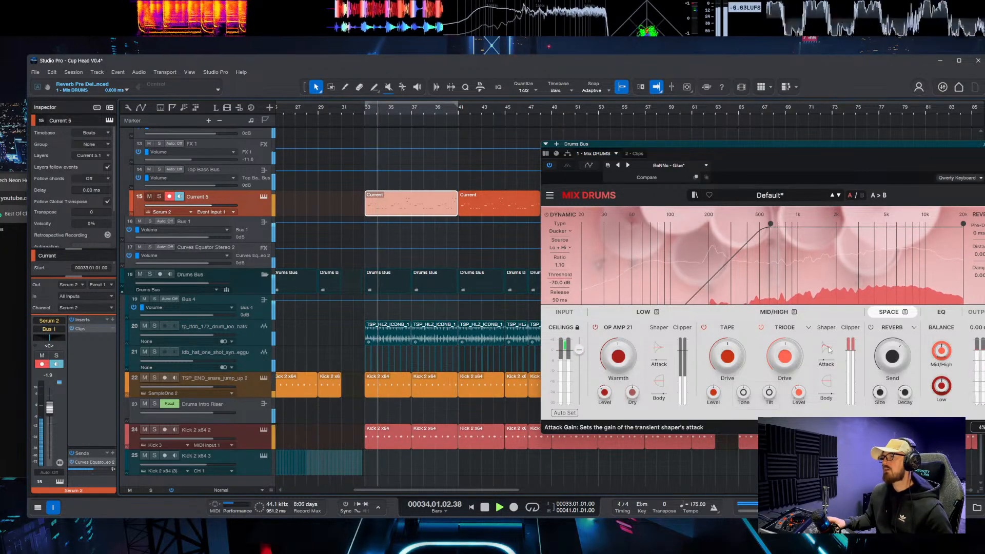
{"action": "key", "text": "space"}
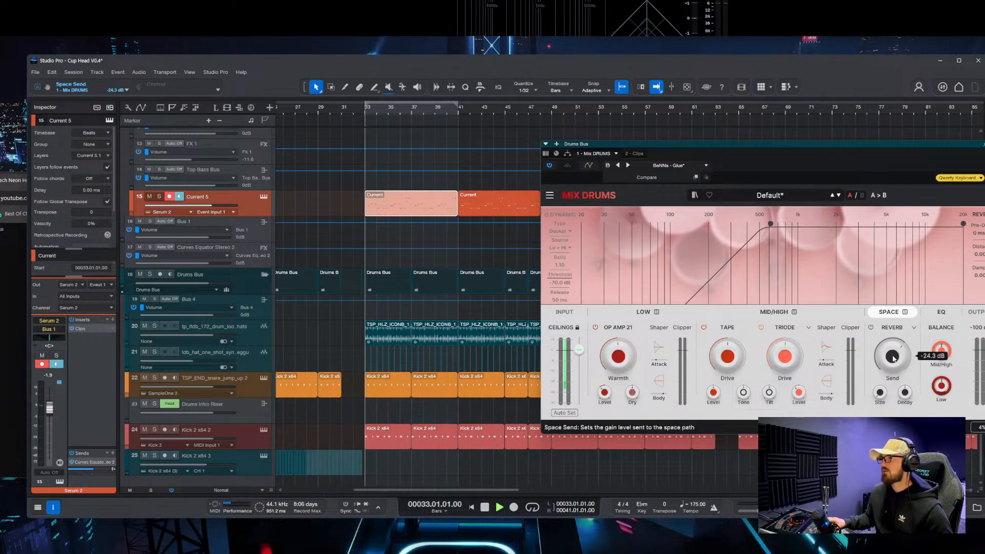
Step: Set the Mix Drums reverb send to -23.2 dB and the mid/high attack gain to 3.02 dB during playback
{"action": "mouse_move", "coordinate": [893, 358]}
{"action": "left_mouse_down"}
{"action": "mouse_move", "coordinate": [893, 344]}
{"action": "mouse_move", "coordinate": [893, 369]}
{"action": "left_mouse_up"}
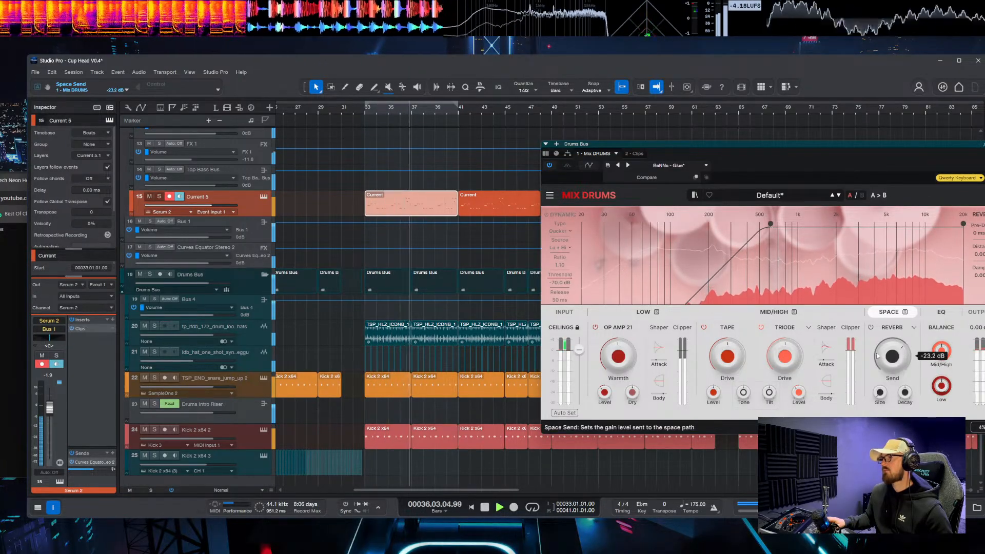
{"action": "left_click_drag", "start_coordinate": [826, 347], "coordinate": [826, 344]}
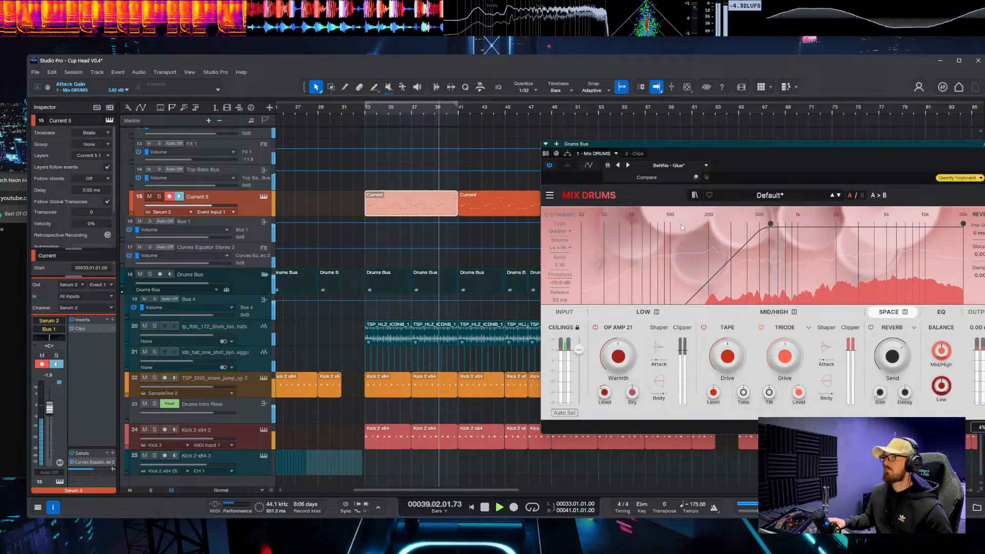
{"action": "left_click", "coordinate": [643, 312]}
{"action": "left_click", "coordinate": [258, 439]}
{"action": "key", "text": "space"}
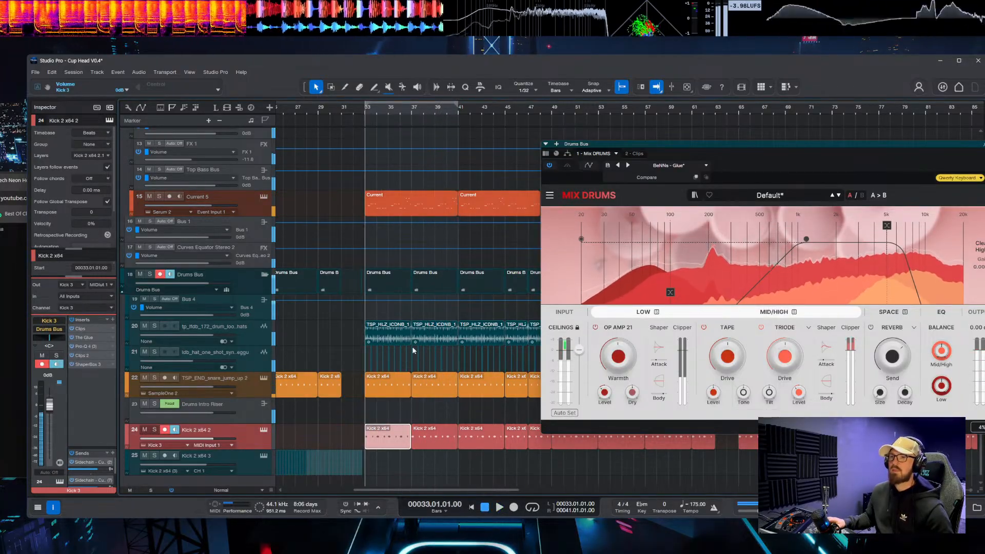
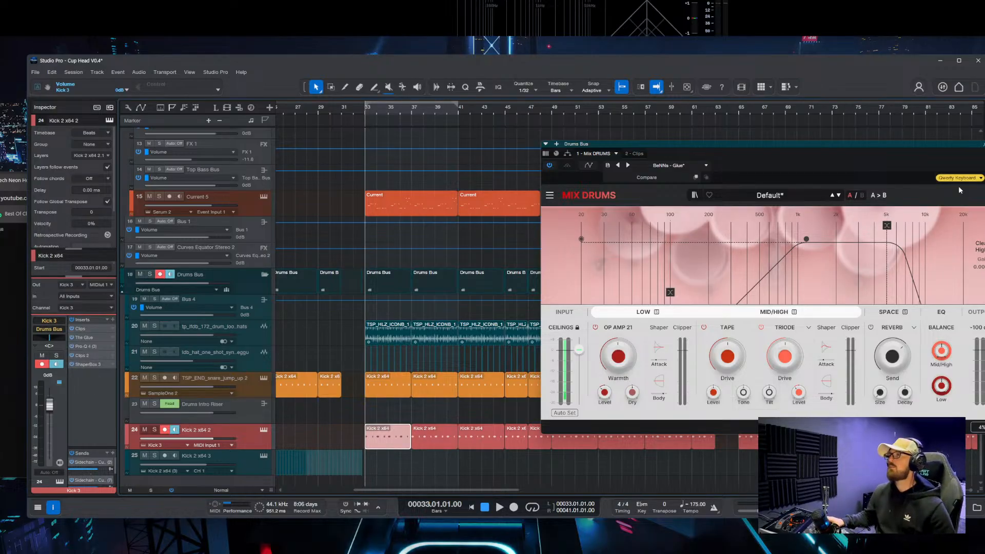
Step: Close Mix Drums and flatten the volume curve segment before the fade-out in the Kick 3 track's ShaperBox 3
{"action": "left_click", "coordinate": [983, 145]}
{"action": "scroll", "coordinate": [492, 368], "scroll_direction": "up", "scroll_amount": 1}
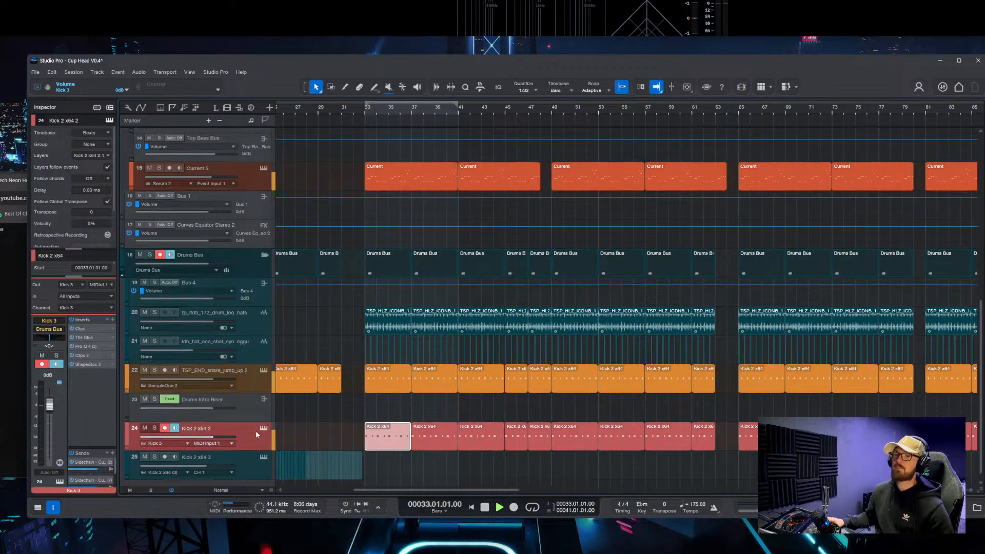
{"action": "double_click", "coordinate": [84, 364]}
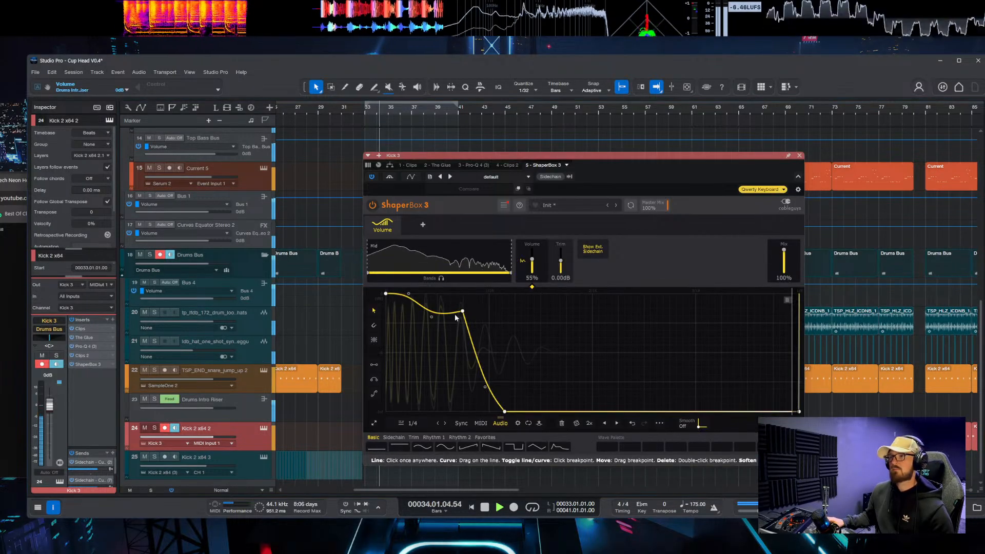
Step: Add a Clips insert after ShaperBox 3 on the Kick 3 track with 2x oversampling and a -2.1 dB ceiling
{"action": "key", "text": "alt+c"}
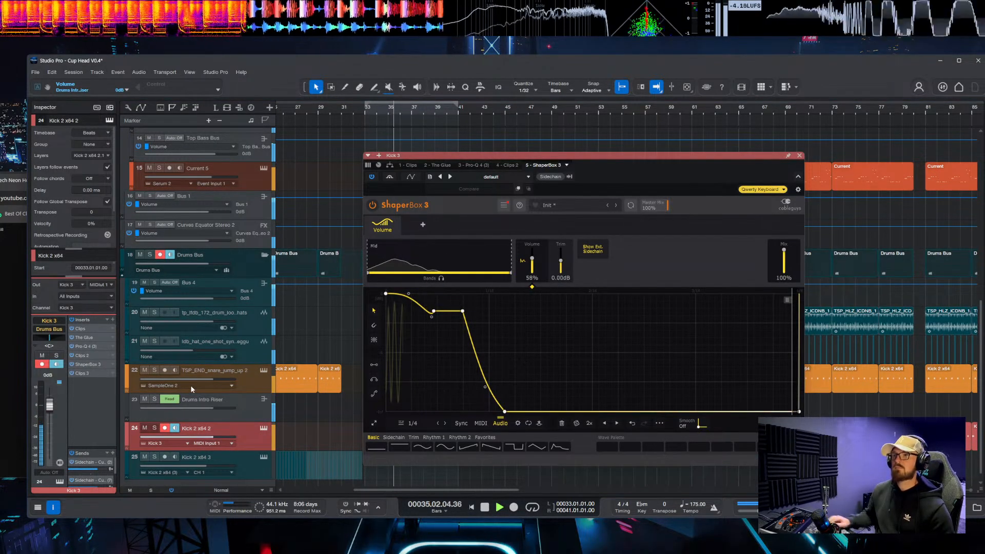
{"action": "left_click", "coordinate": [616, 306]}
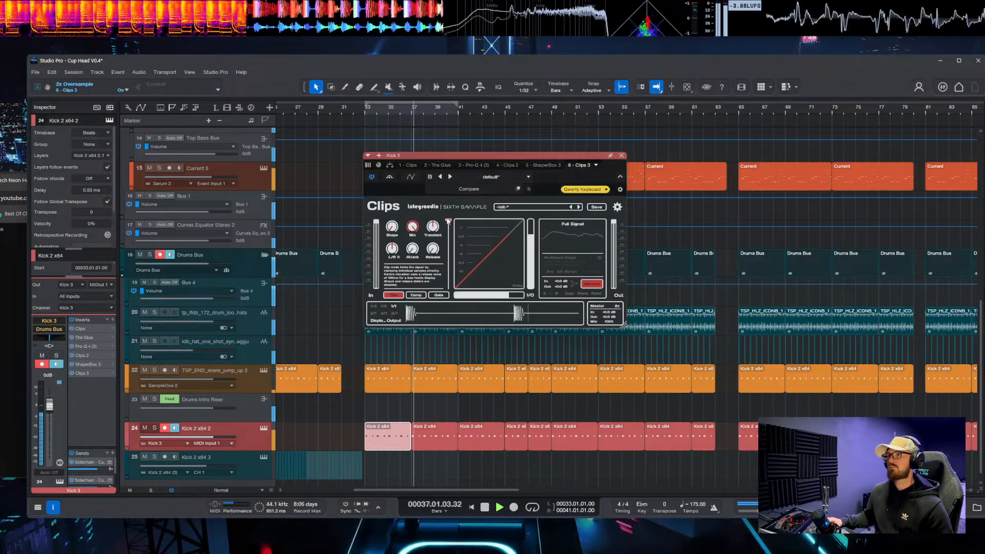
{"action": "left_click_drag", "start_coordinate": [448, 221], "coordinate": [451, 237]}
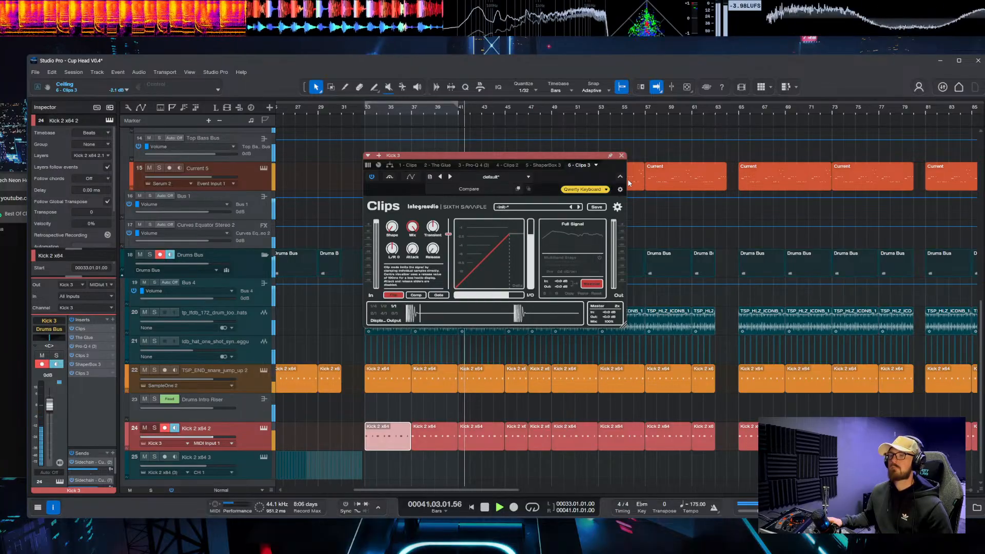
{"action": "left_click", "coordinate": [621, 155]}
Step: Extend the loop range to bars 33 to 64 and play the drop from its start
{"action": "key", "text": "space"}
{"action": "left_click_drag", "start_coordinate": [459, 105], "coordinate": [735, 105]}
{"action": "scroll", "coordinate": [369, 137], "scroll_direction": "up", "scroll_amount": 2}
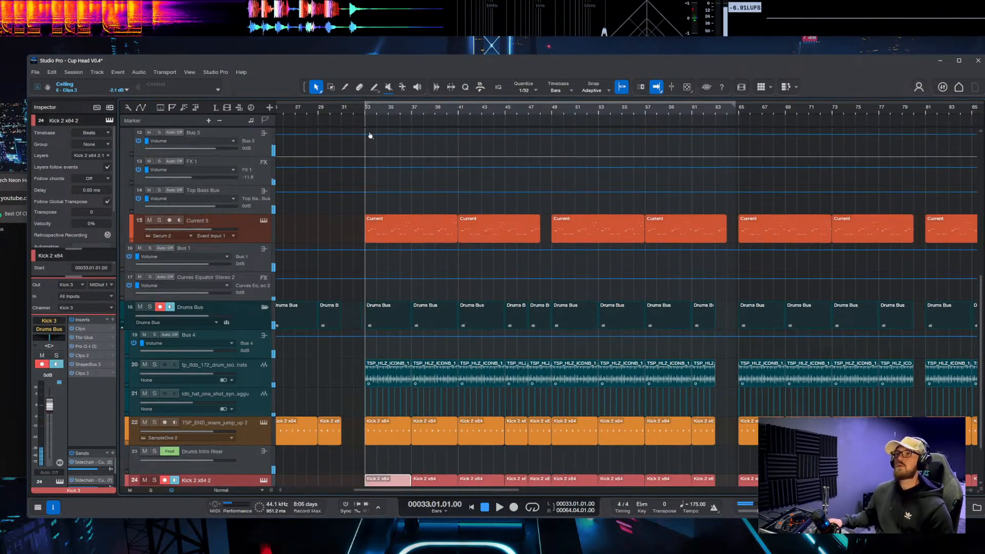
{"action": "scroll", "coordinate": [494, 223], "scroll_direction": "left", "scroll_amount": 3}
{"action": "key", "text": "space"}
{"action": "scroll", "coordinate": [494, 226], "scroll_direction": "right", "scroll_amount": 4}
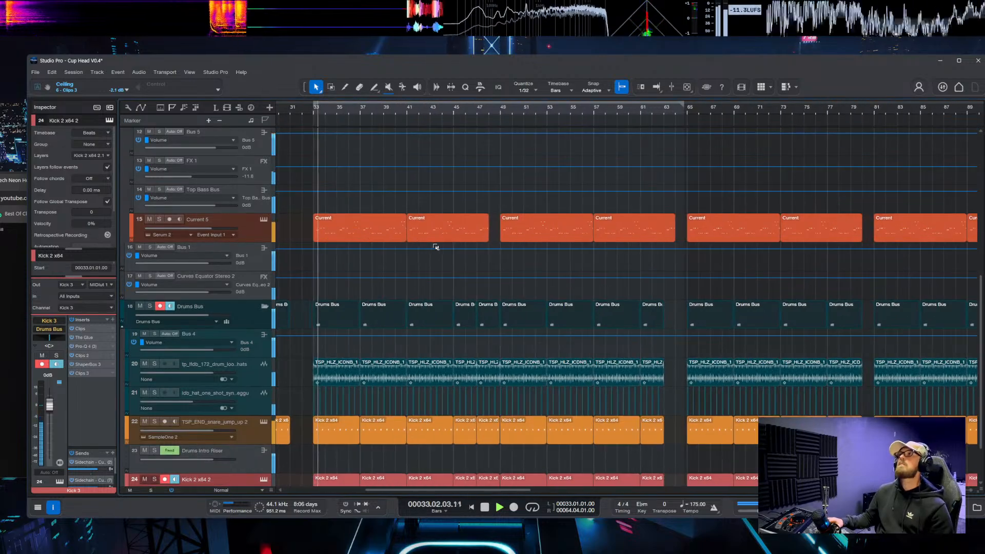
{"action": "scroll", "coordinate": [437, 246], "scroll_direction": "down", "scroll_amount": 1}
{"action": "scroll", "coordinate": [494, 252], "scroll_direction": "down", "scroll_amount": 1}
{"action": "key", "text": "space"}
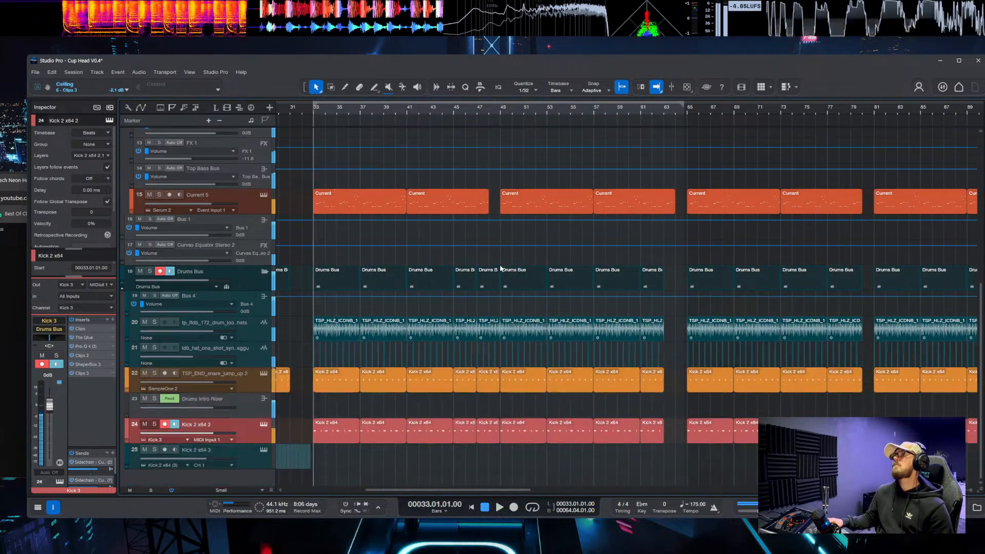
Step: Play the drop again and inspect the insert chain of Bus 3
{"action": "scroll", "coordinate": [389, 229], "scroll_direction": "up", "scroll_amount": 6}
{"action": "key", "text": "space"}
{"action": "left_click", "coordinate": [254, 331]}
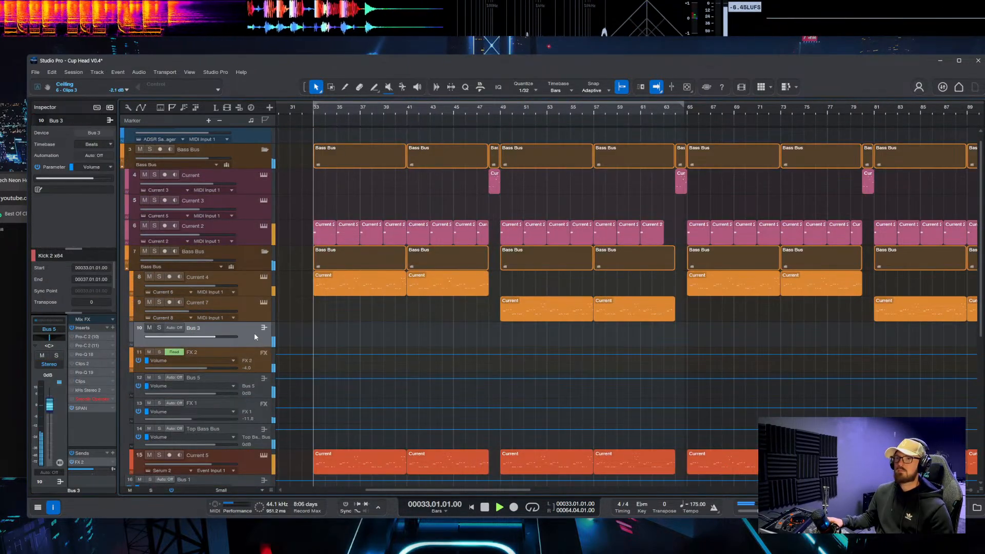
{"action": "scroll", "coordinate": [255, 318], "scroll_direction": "down", "scroll_amount": 1}
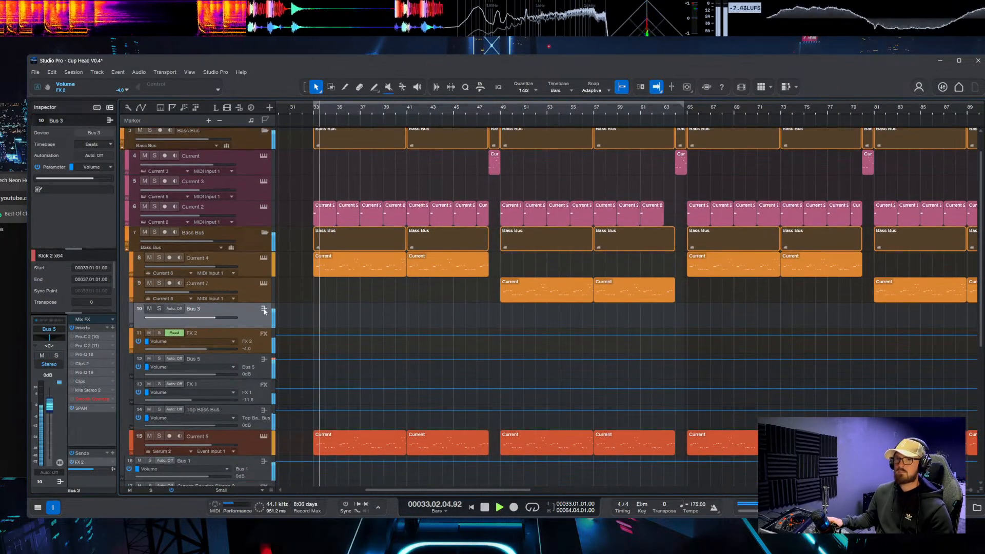
Step: Add Clips and Pro-Q 4 at the end of the Bus 5 insert chain and load the LP CUT preset in Pro-Q 4
{"action": "left_click", "coordinate": [252, 372]}
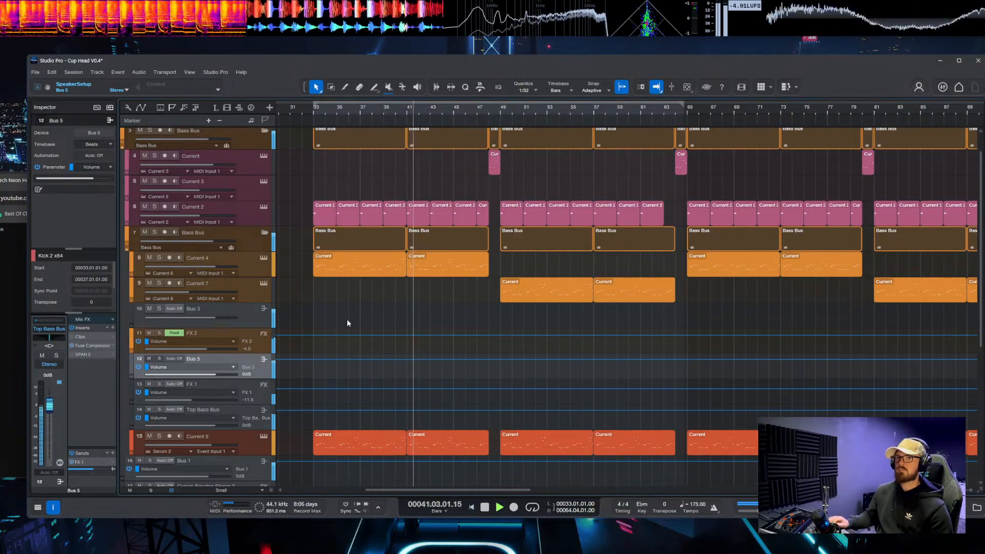
{"action": "key", "text": "ctrl+alt+q"}
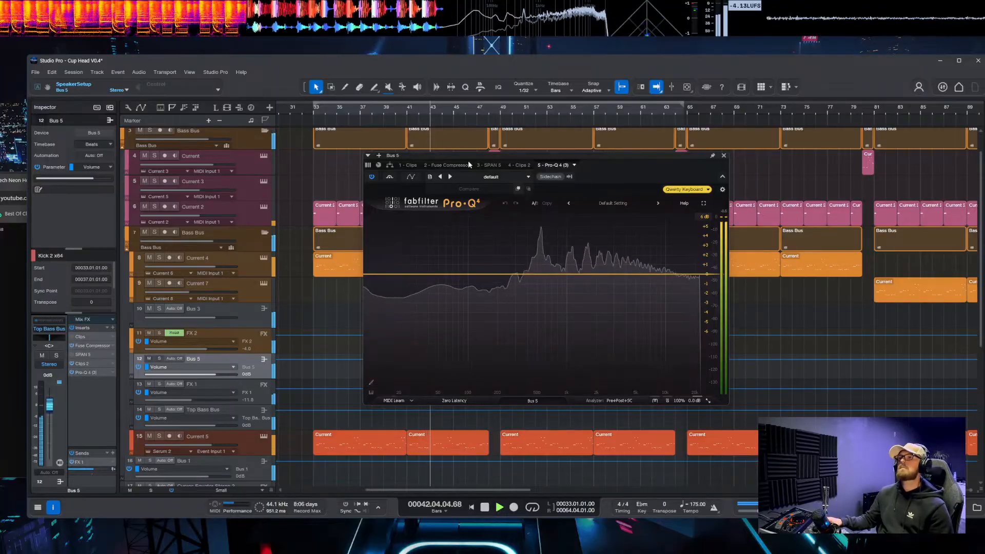
{"action": "left_click", "coordinate": [490, 177]}
{"action": "left_click", "coordinate": [518, 217]}
{"action": "left_click", "coordinate": [690, 222]}
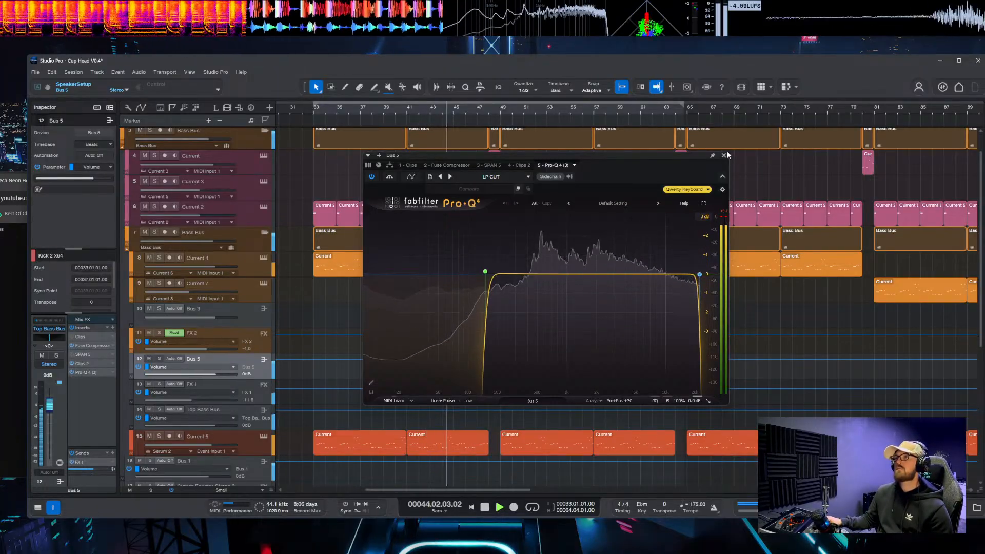
{"action": "left_click", "coordinate": [724, 156]}
{"action": "scroll", "coordinate": [462, 308], "scroll_direction": "down", "scroll_amount": 4}
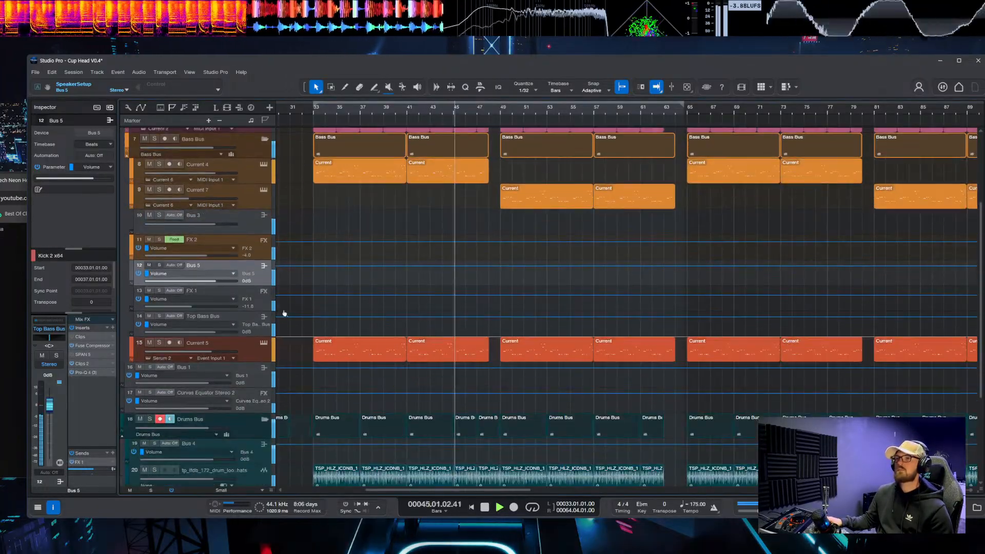
Step: Compare the drop with the Bus 5 inserts toggled while viewing its Fuse Compressor, and stop playback
{"action": "left_click", "coordinate": [92, 346]}
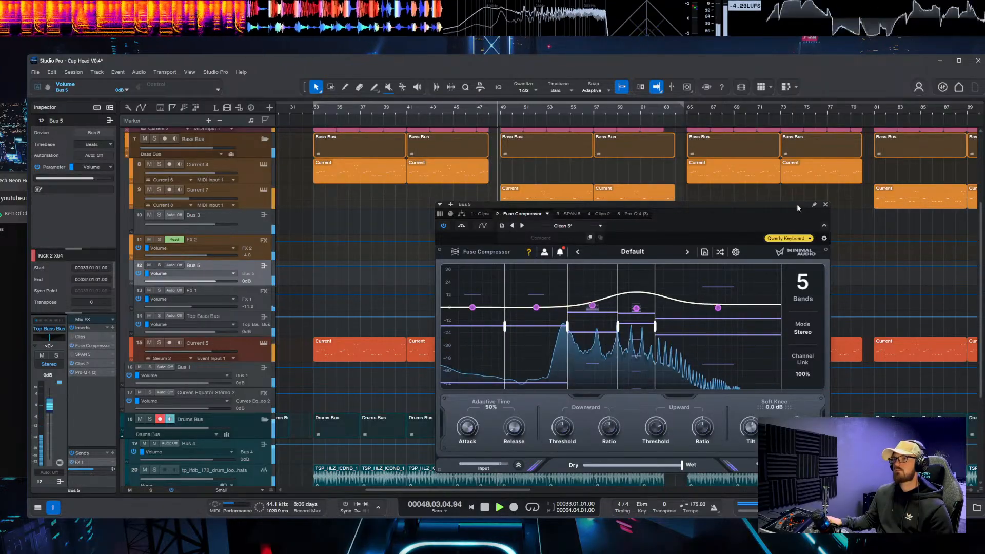
{"action": "left_click", "coordinate": [72, 328]}
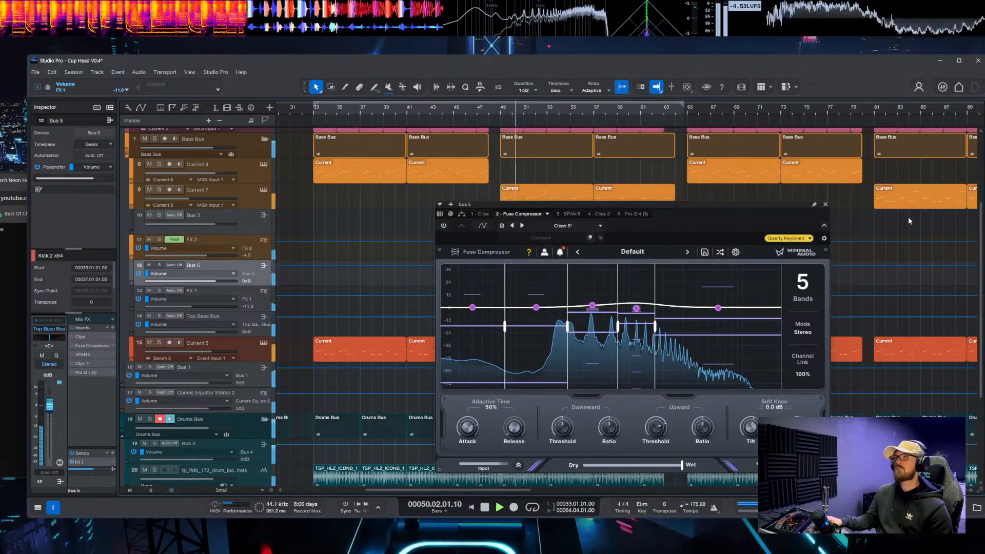
{"action": "key", "text": "space"}
{"action": "left_click", "coordinate": [824, 204]}
{"action": "scroll", "coordinate": [543, 243], "scroll_direction": "down", "scroll_amount": 5}
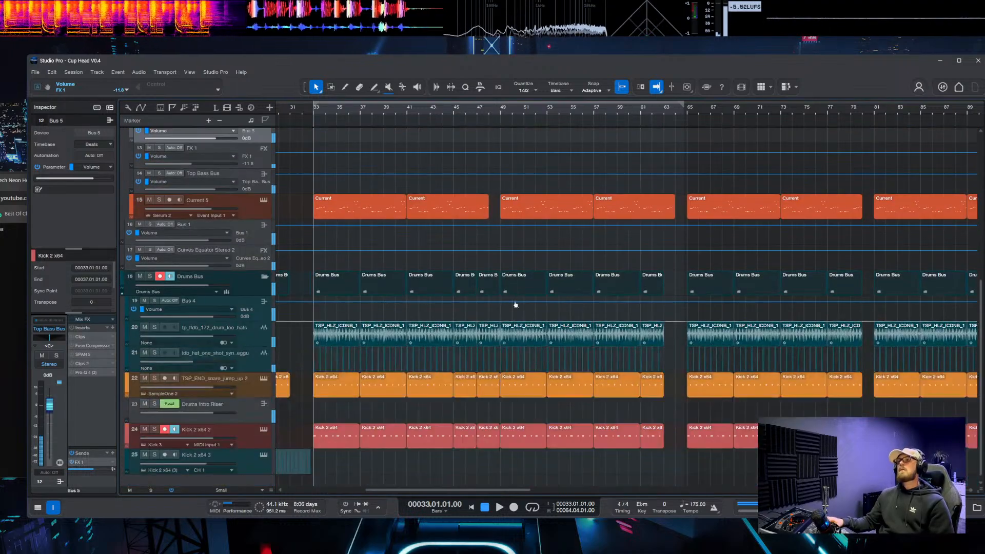
Step: Add SPAN at the end of the Drums Bus insert chain
{"action": "left_click", "coordinate": [252, 282]}
{"action": "scroll", "coordinate": [529, 282], "scroll_direction": "left", "scroll_amount": 2}
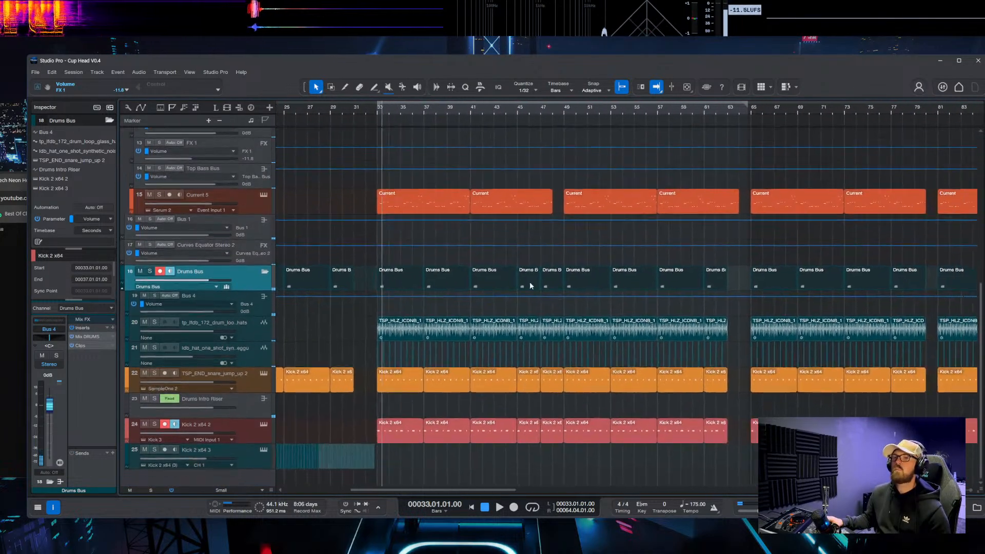
{"action": "scroll", "coordinate": [529, 282], "scroll_direction": "right", "scroll_amount": 4}
{"action": "scroll", "coordinate": [529, 281], "scroll_direction": "up", "scroll_amount": 1}
{"action": "key", "text": "alt+s"}
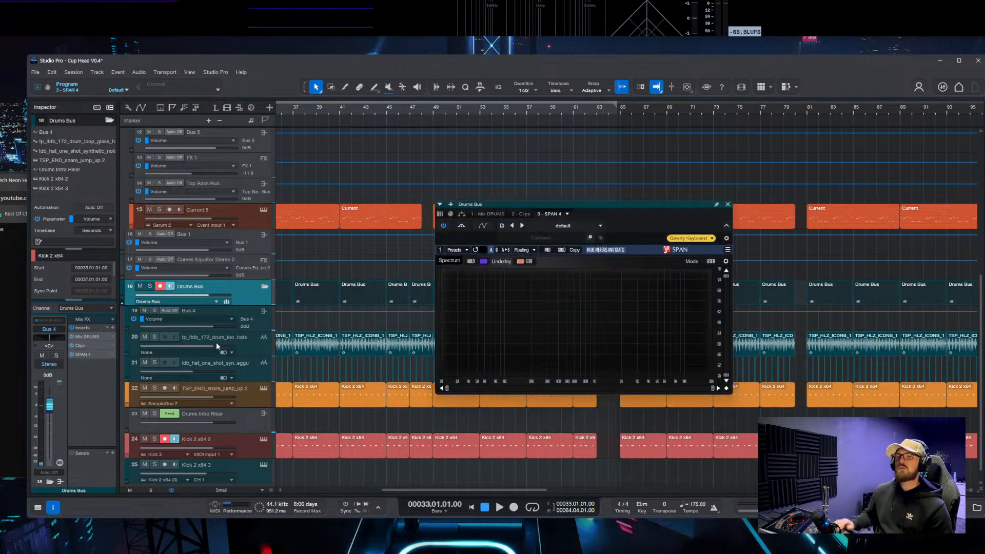
{"action": "scroll", "coordinate": [387, 122], "scroll_direction": "left", "scroll_amount": 4}
{"action": "scroll", "coordinate": [386, 122], "scroll_direction": "down", "scroll_amount": 1}
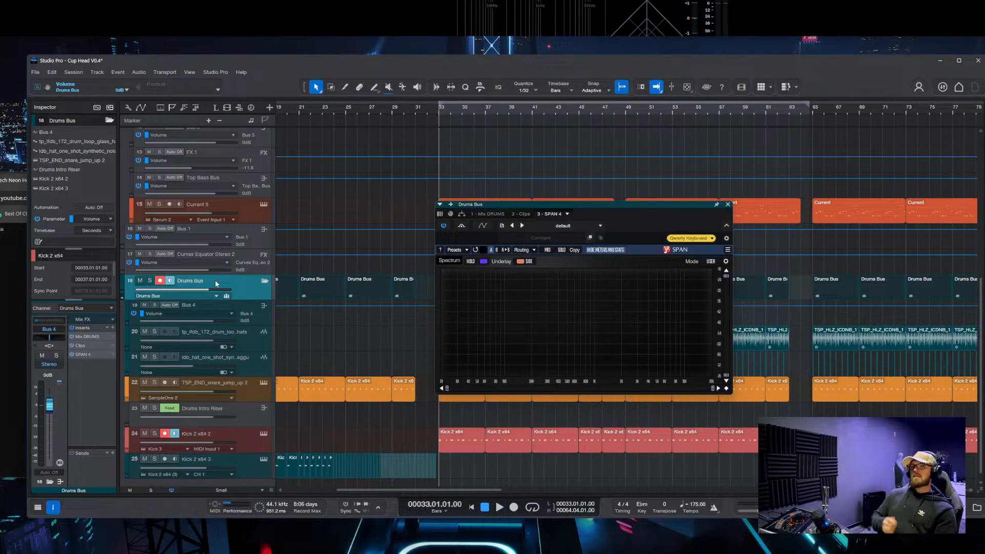
Step: Open Mix DRUMS on the Drums Bus, close the SPAN window, and play the drop briefly from bar 33
{"action": "left_click", "coordinate": [87, 336]}
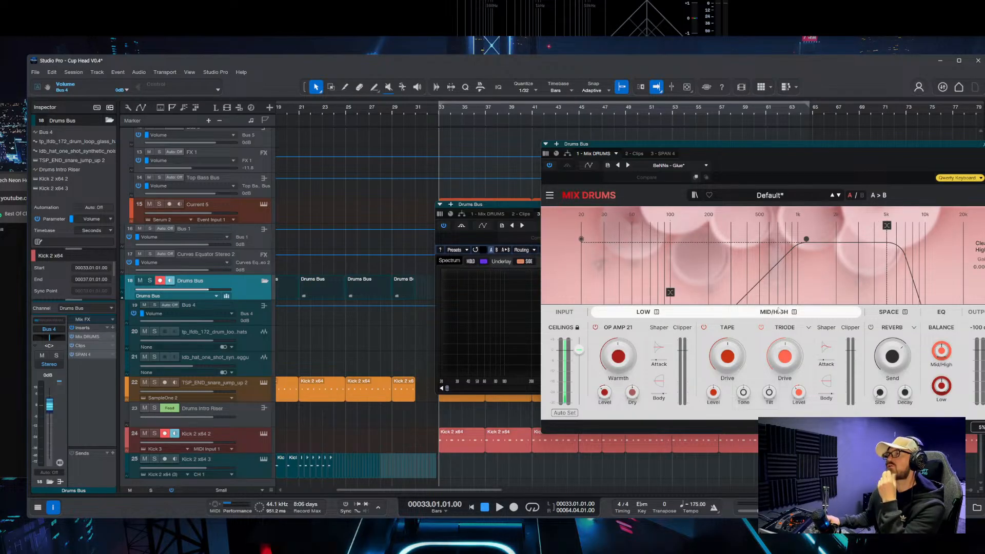
{"action": "left_click", "coordinate": [477, 211]}
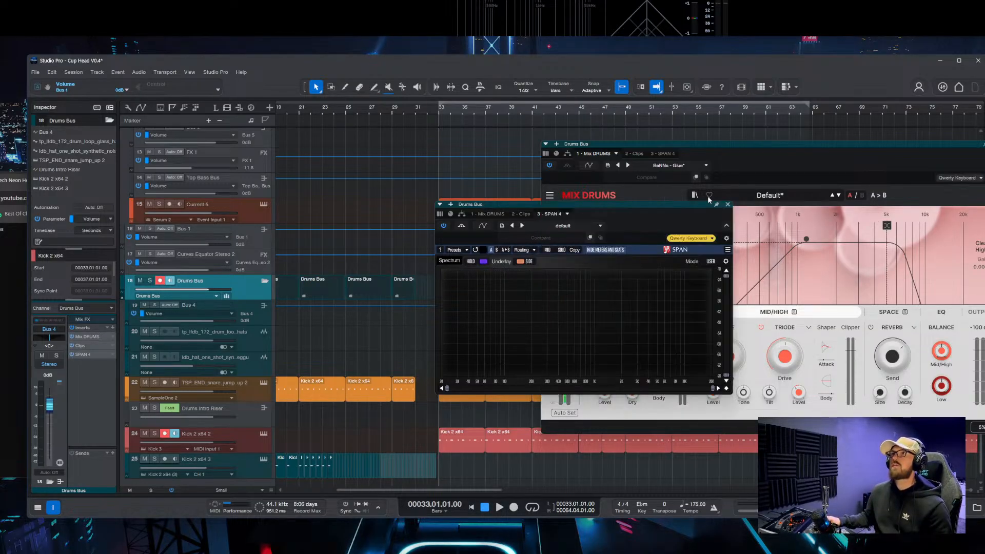
{"action": "left_click", "coordinate": [727, 204]}
{"action": "key", "text": "space"}
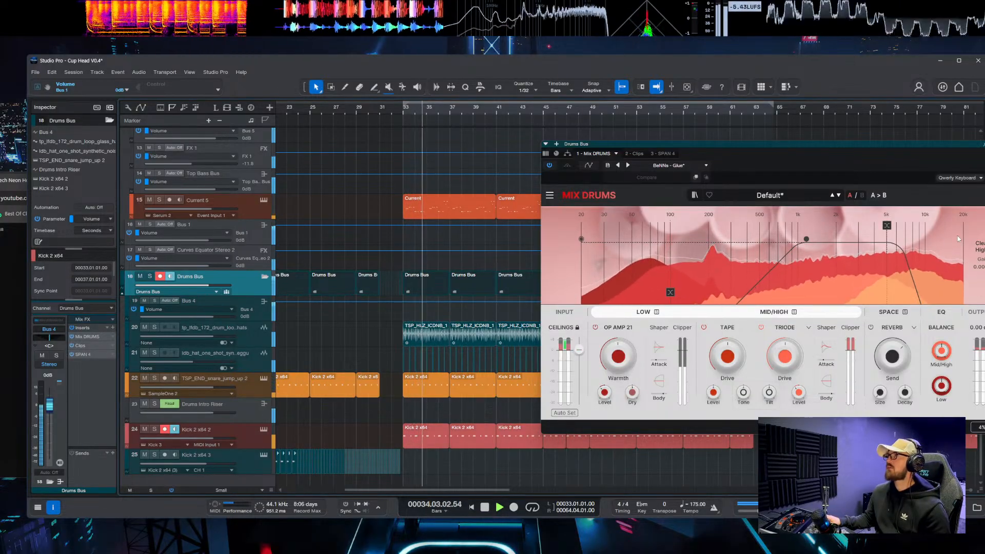
{"action": "key", "text": "space"}
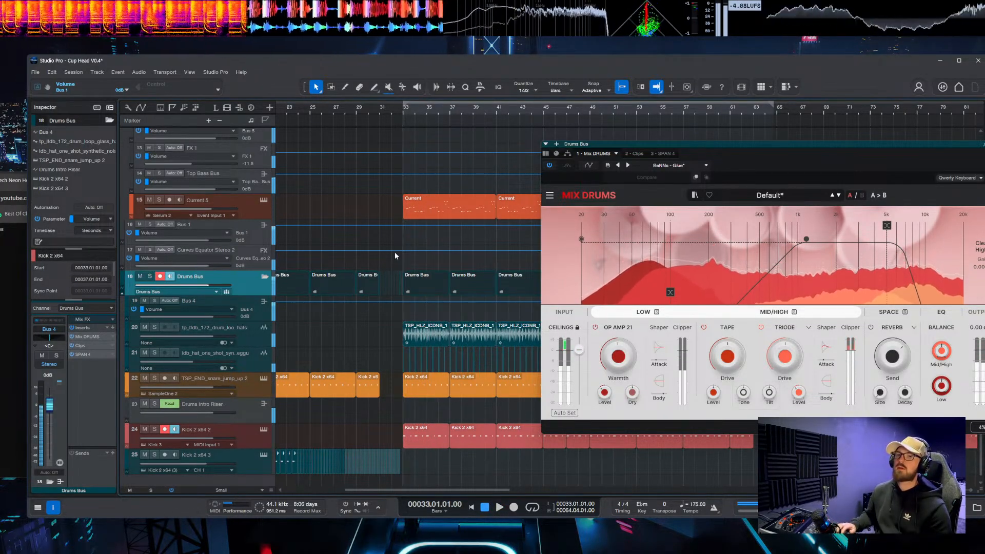
Step: Add Pro-Q 4 to the Drums Bus and place it directly after Mix DRUMS
{"action": "key", "text": "shift+q"}
{"action": "scroll", "coordinate": [308, 287], "scroll_direction": "down", "scroll_amount": 1}
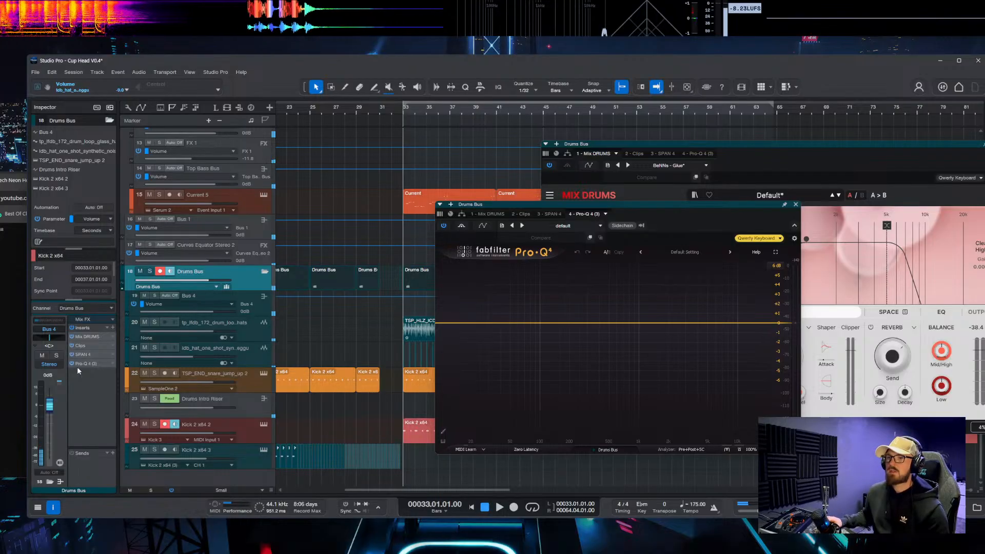
{"action": "left_click_drag", "start_coordinate": [78, 363], "coordinate": [78, 345]}
Step: Add a wide high-frequency boost of about 2.8 dB at about 19 kHz in the Drums Bus Pro-Q 4 during playback
{"action": "left_click_drag", "start_coordinate": [737, 322], "coordinate": [765, 298]}
{"action": "key", "text": "space"}
{"action": "scroll", "coordinate": [765, 297], "scroll_direction": "up", "scroll_amount": 2}
{"action": "scroll", "coordinate": [764, 299], "scroll_direction": "up", "scroll_amount": 1}
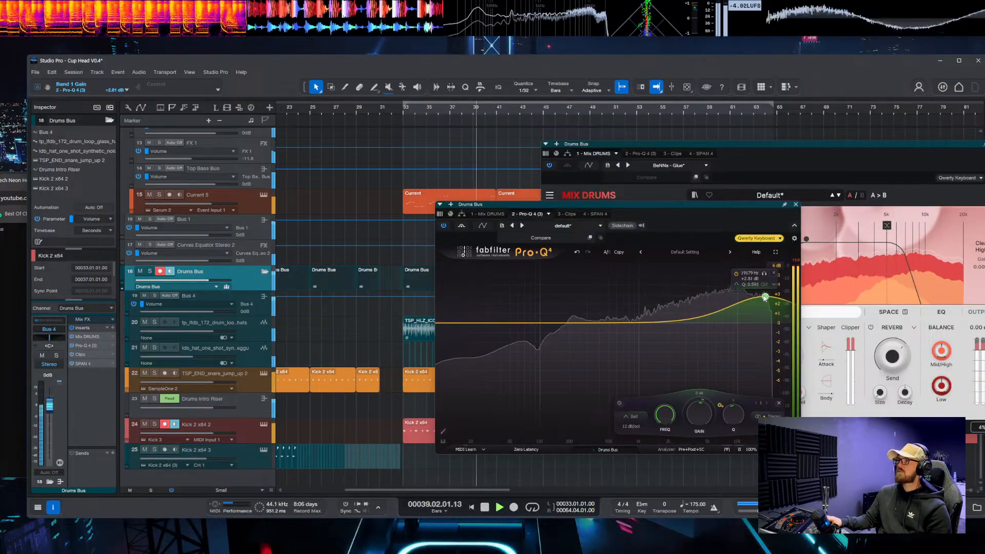
Step: Raise the upper cutoff of the Space band and slightly adjust the reverb Send in Mix DRUMS, closing the plug-in
{"action": "left_click_drag", "start_coordinate": [886, 229], "coordinate": [917, 230]}
{"action": "left_click_drag", "start_coordinate": [892, 358], "coordinate": [893, 354]}
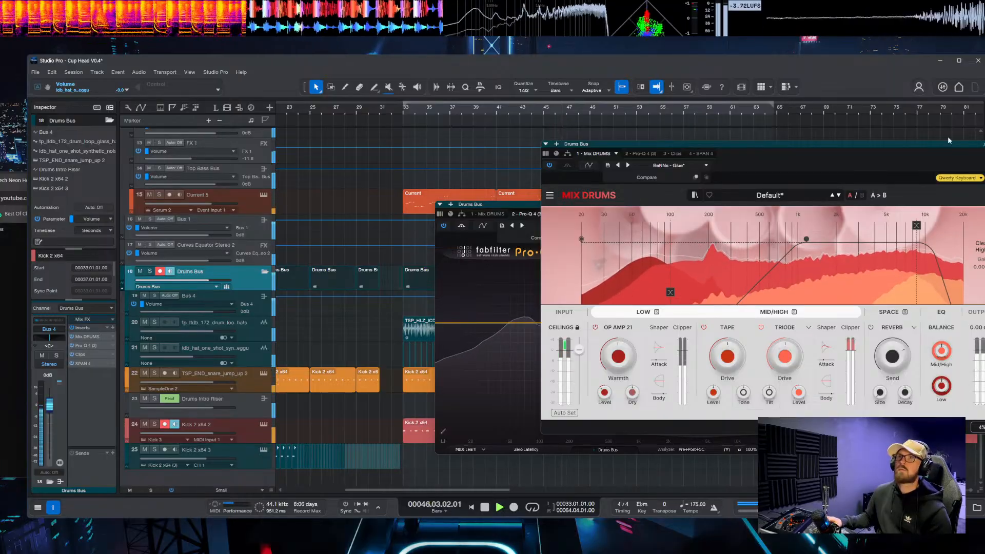
{"action": "left_click", "coordinate": [983, 144]}
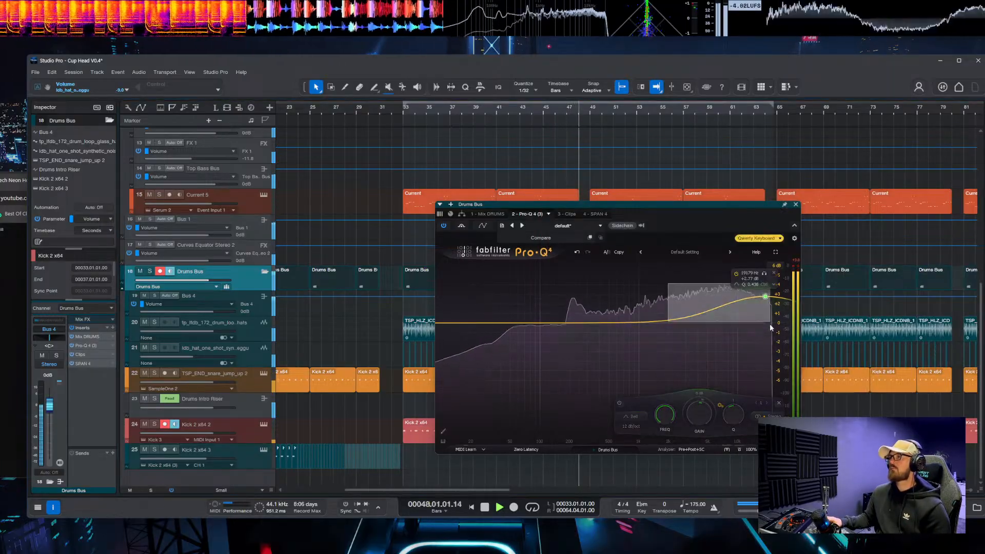
Step: Reduce the gain of the high band in the Drums Bus Pro-Q 4 to about 1.9 dB and stop playback
{"action": "left_click", "coordinate": [765, 297]}
{"action": "left_click_drag", "start_coordinate": [699, 413], "coordinate": [701, 455]}
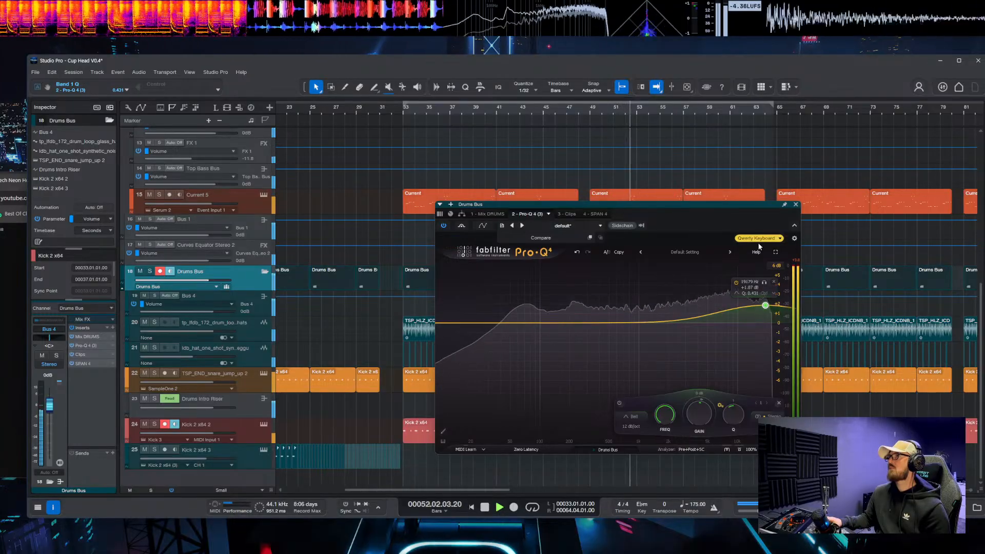
{"action": "left_click", "coordinate": [795, 204]}
{"action": "key", "text": "space"}
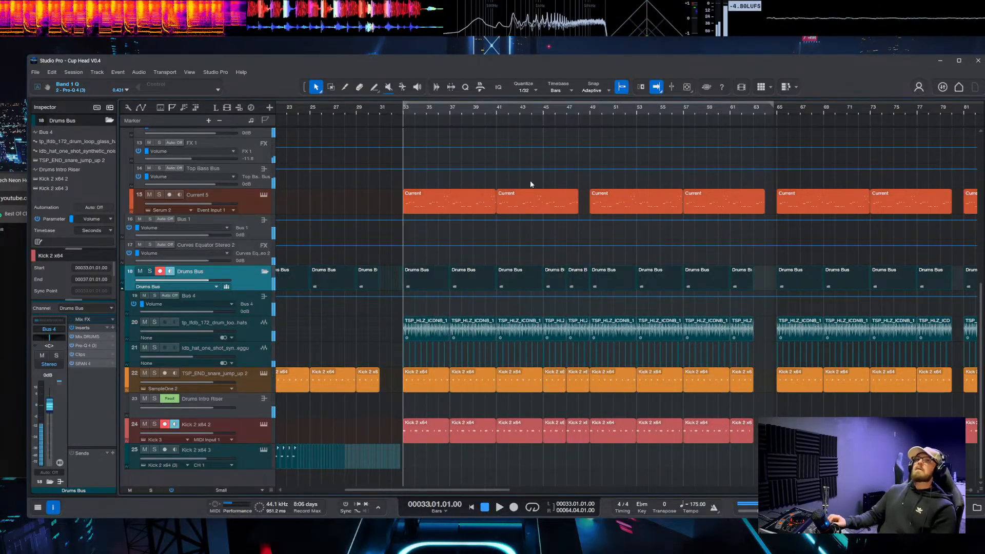
Step: Open the REFERENCE plug-in from the Main channel's post inserts in the mixer
{"action": "scroll", "coordinate": [662, 328], "scroll_direction": "up", "scroll_amount": 4}
{"action": "key", "text": "F3"}
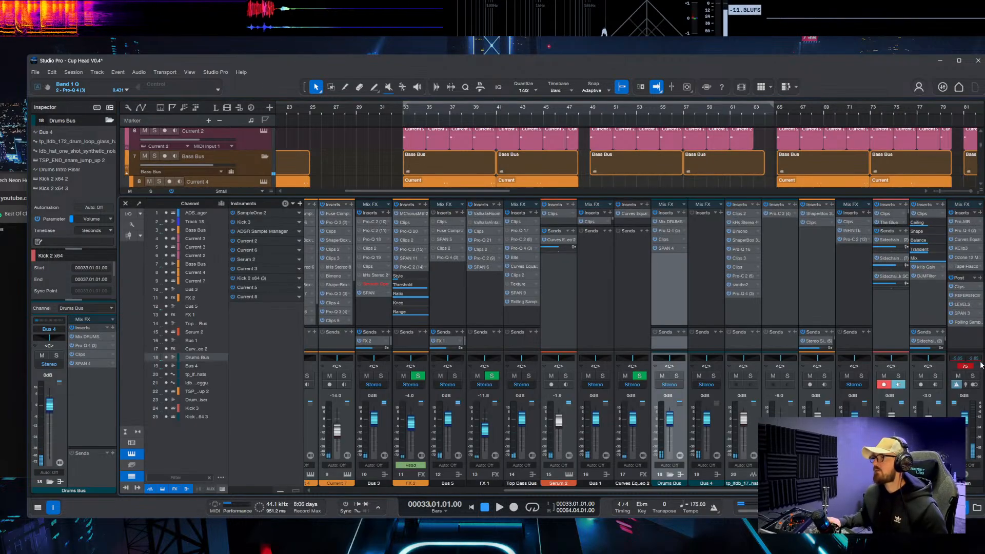
{"action": "left_click", "coordinate": [967, 296]}
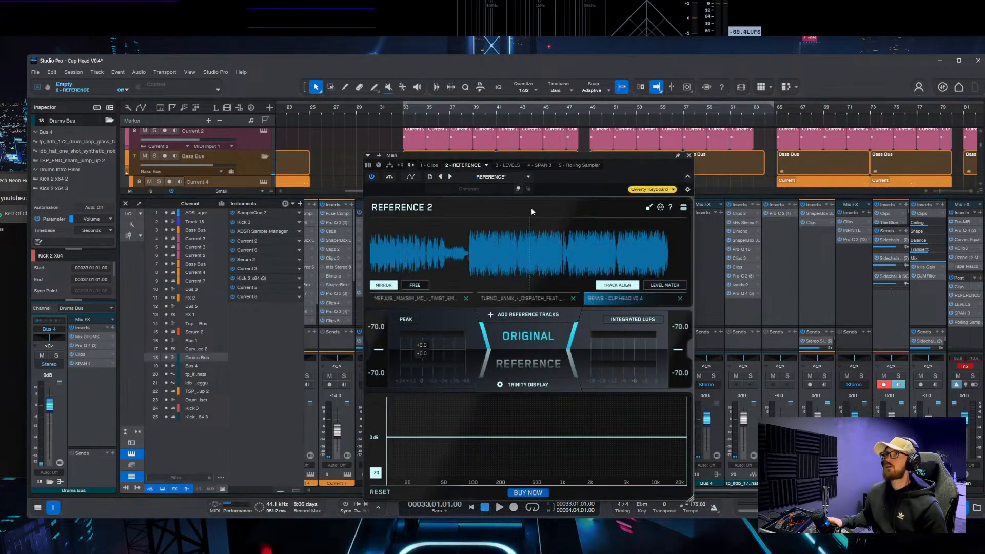
{"action": "key", "text": "F3"}
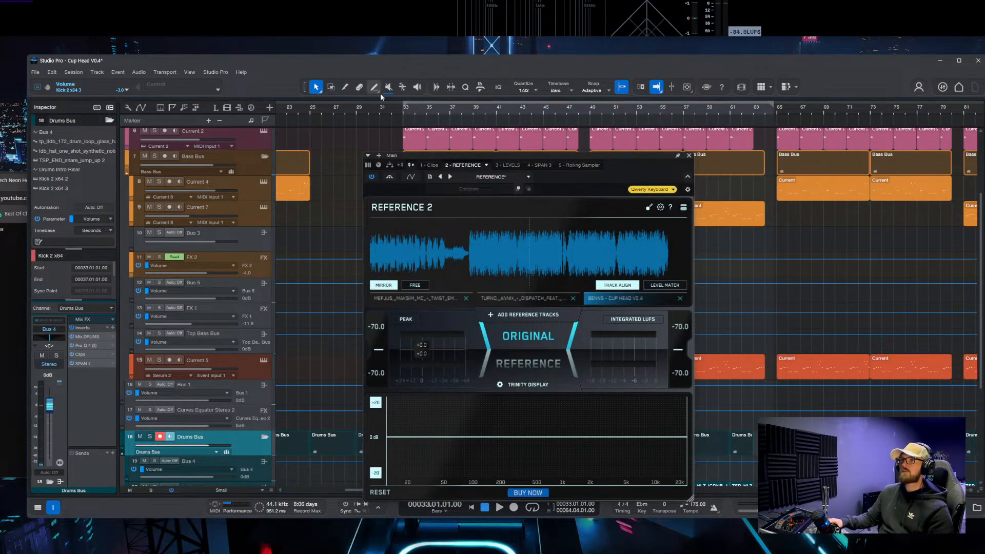
Step: Play the drop and switch between the original mix and the Cup Head reference track to compare them
{"action": "key", "text": "space"}
{"action": "left_click", "coordinate": [529, 336]}
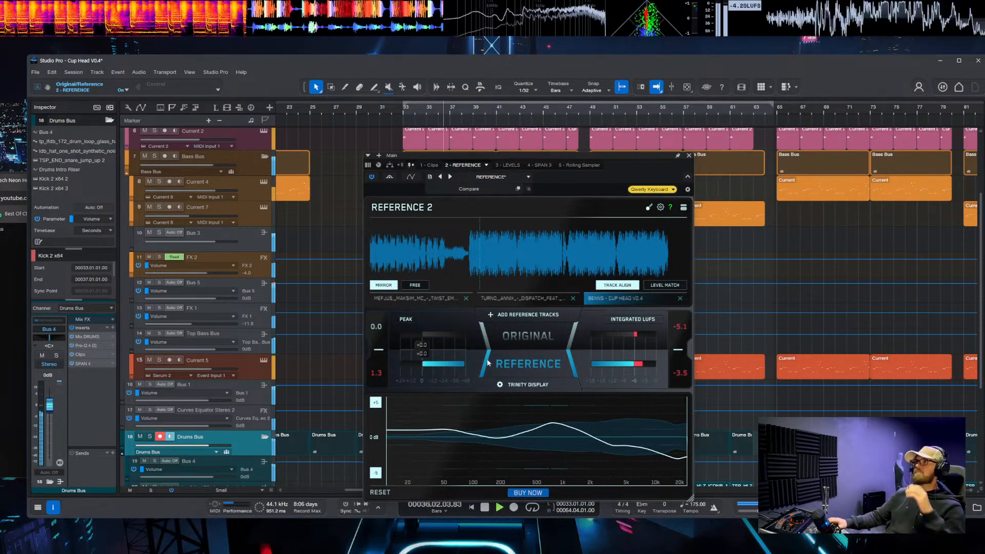
{"action": "left_click", "coordinate": [525, 340]}
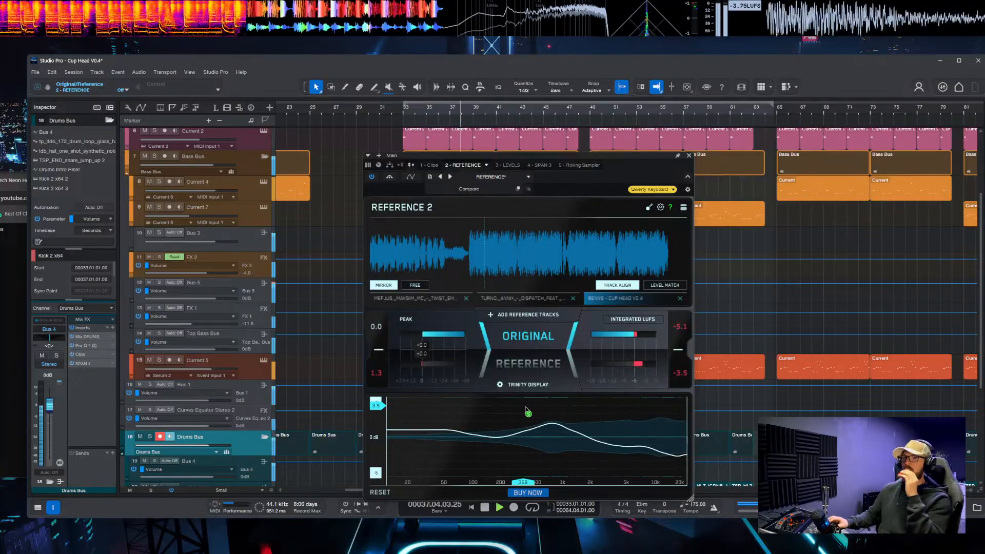
{"action": "mouse_move", "coordinate": [623, 285]}
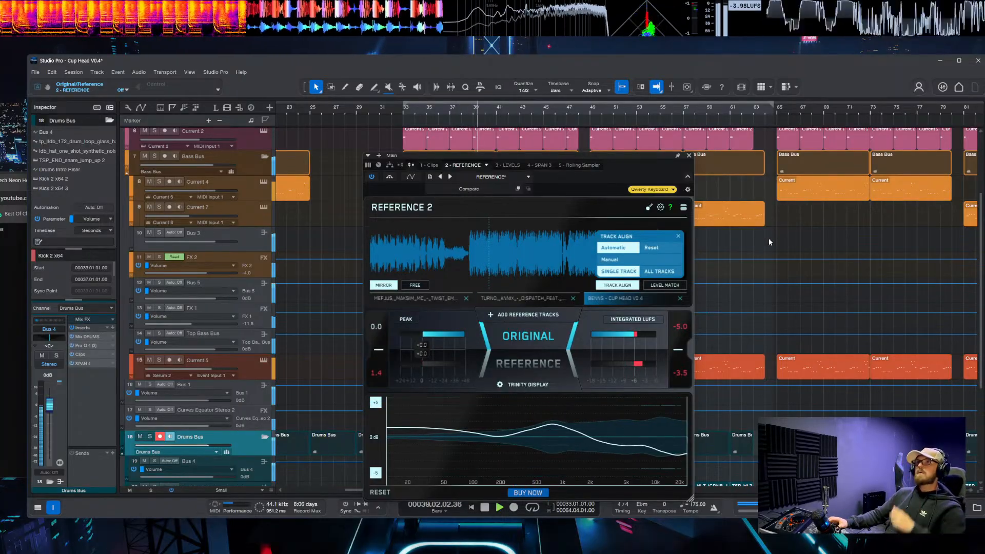
{"action": "left_click", "coordinate": [525, 337]}
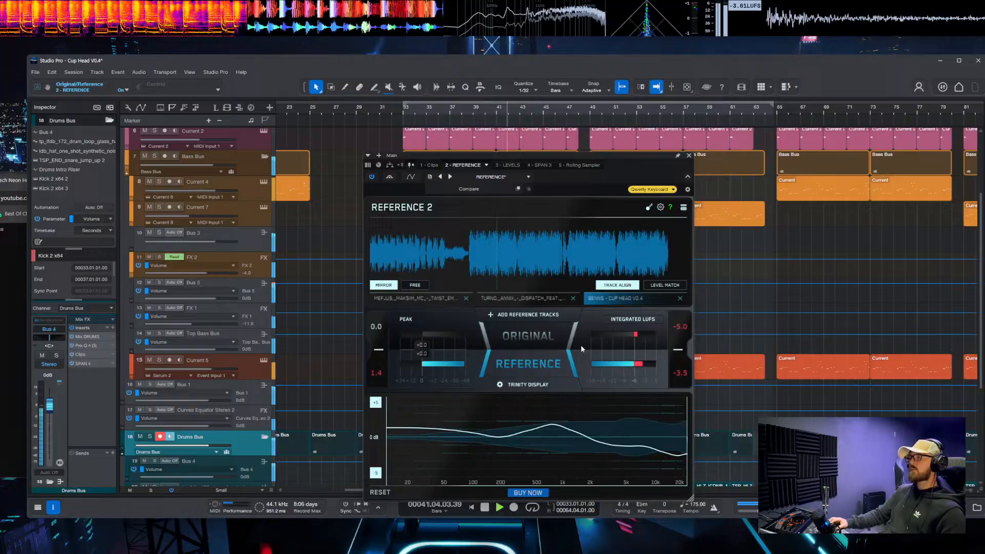
{"action": "left_click", "coordinate": [546, 339]}
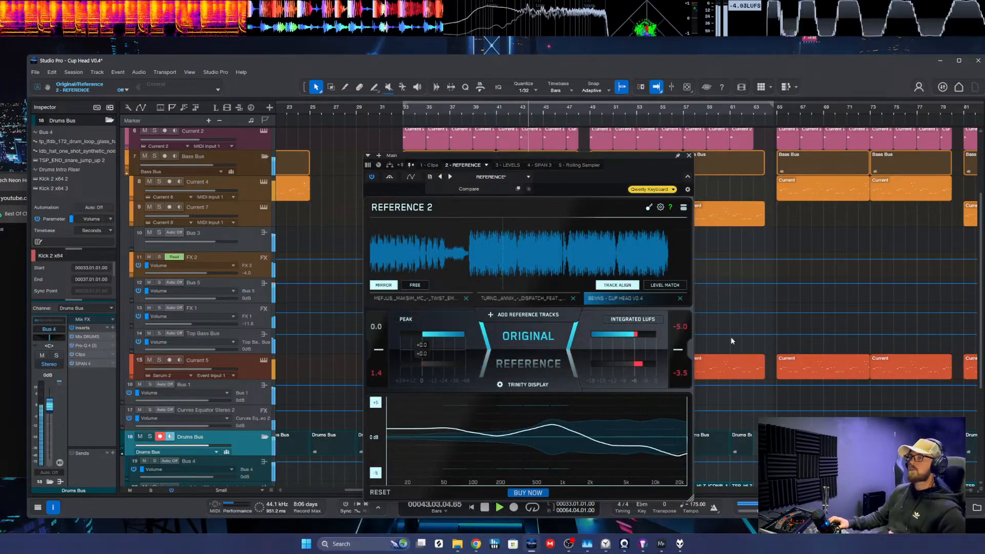
{"action": "left_click", "coordinate": [689, 155]}
{"action": "key", "text": "space"}
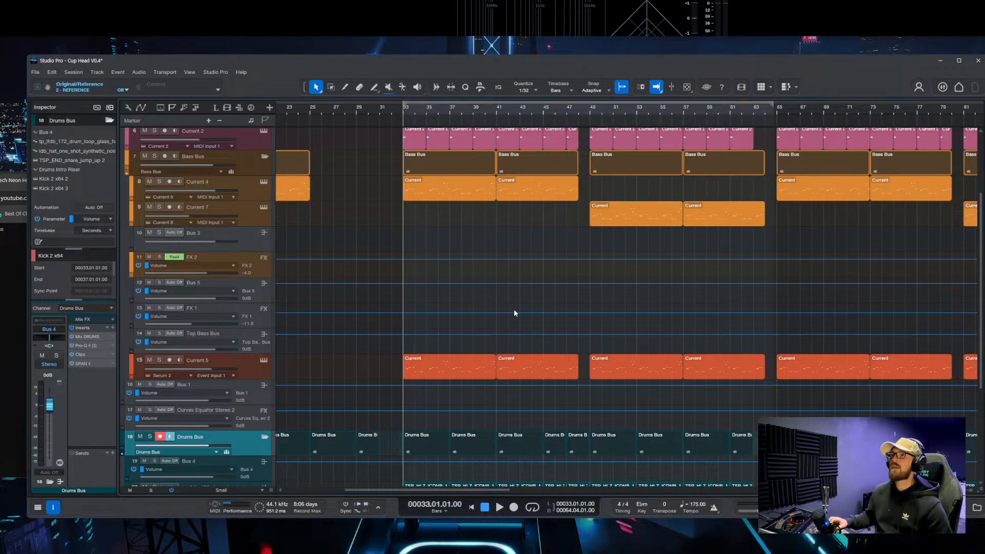
Step: Delete the two short kick events in the middle of bar 24 on the Kick 2 x64 3 track
{"action": "scroll", "coordinate": [513, 308], "scroll_direction": "up", "scroll_amount": 4}
{"action": "scroll", "coordinate": [513, 308], "scroll_direction": "left", "scroll_amount": 5}
{"action": "scroll", "coordinate": [484, 327], "scroll_direction": "down", "scroll_amount": 5}
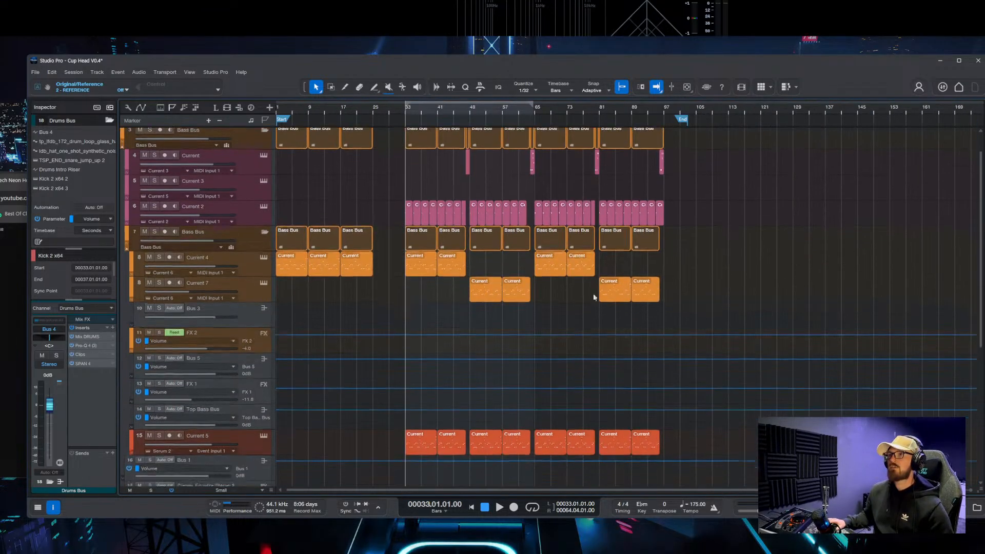
{"action": "scroll", "coordinate": [544, 301], "scroll_direction": "down", "scroll_amount": 3}
{"action": "scroll", "coordinate": [481, 336], "scroll_direction": "down", "scroll_amount": 2}
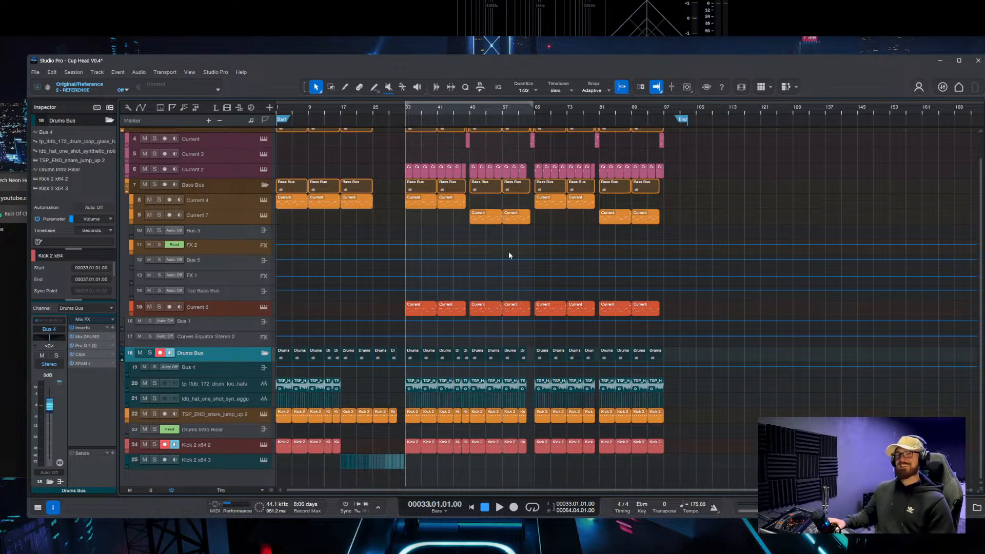
{"action": "scroll", "coordinate": [421, 466], "scroll_direction": "up", "scroll_amount": 3}
{"action": "left_click", "coordinate": [447, 466]}
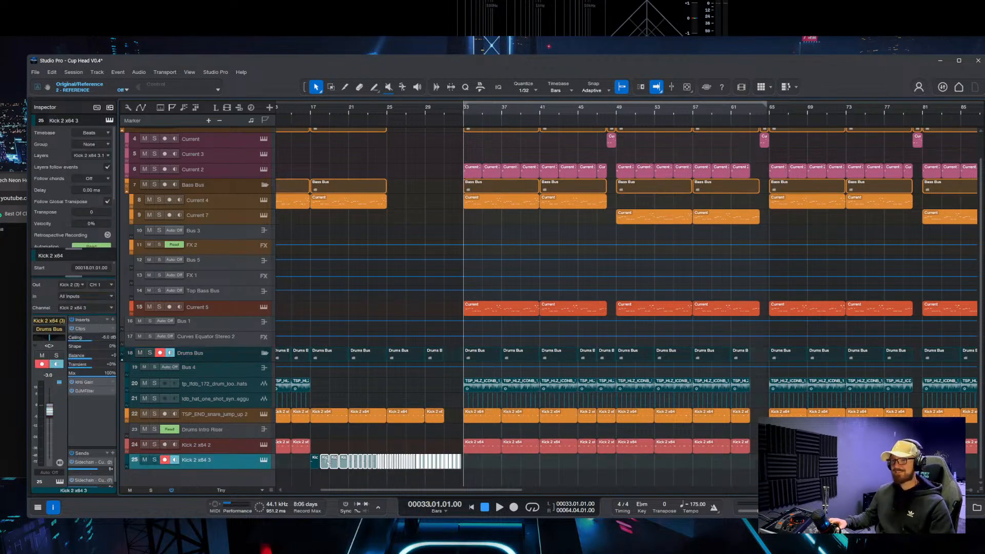
{"action": "scroll", "coordinate": [441, 465], "scroll_direction": "up", "scroll_amount": 6}
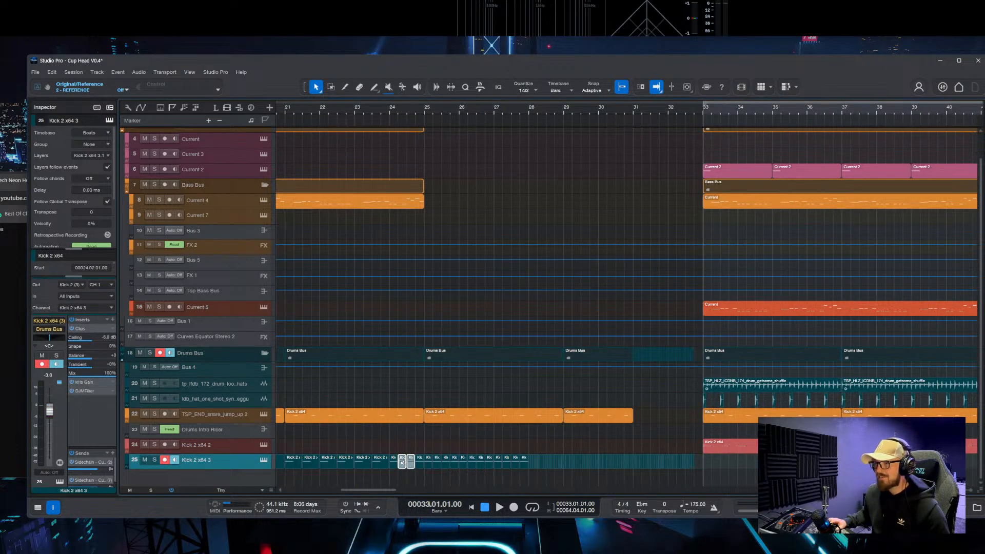
{"action": "key", "text": "Delete"}
{"action": "scroll", "coordinate": [398, 459], "scroll_direction": "down", "scroll_amount": 7}
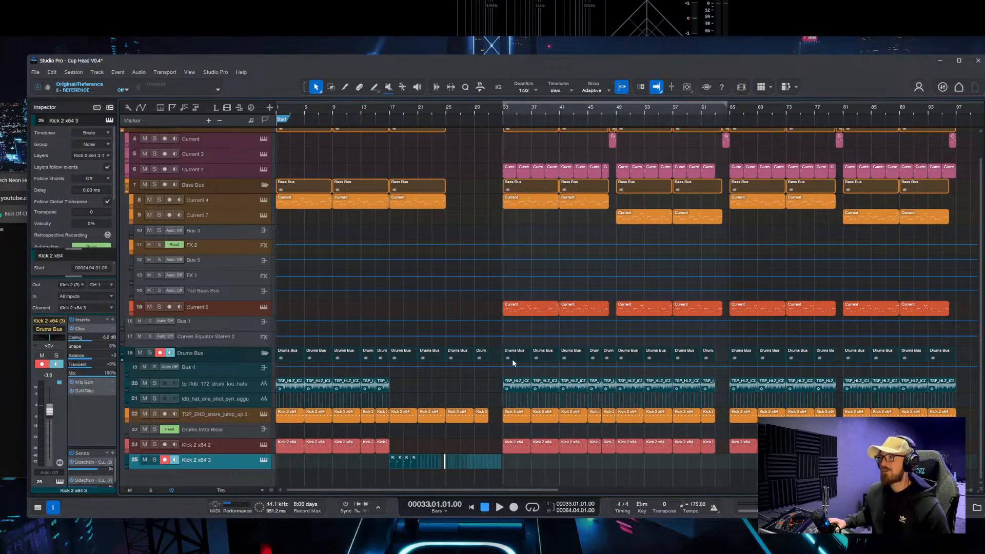
Step: Set the loop range to bars 17 to 33
{"action": "left_click_drag", "start_coordinate": [1, 210], "coordinate": [984, 80]}
{"action": "scroll", "coordinate": [452, 205], "scroll_direction": "up", "scroll_amount": 2}
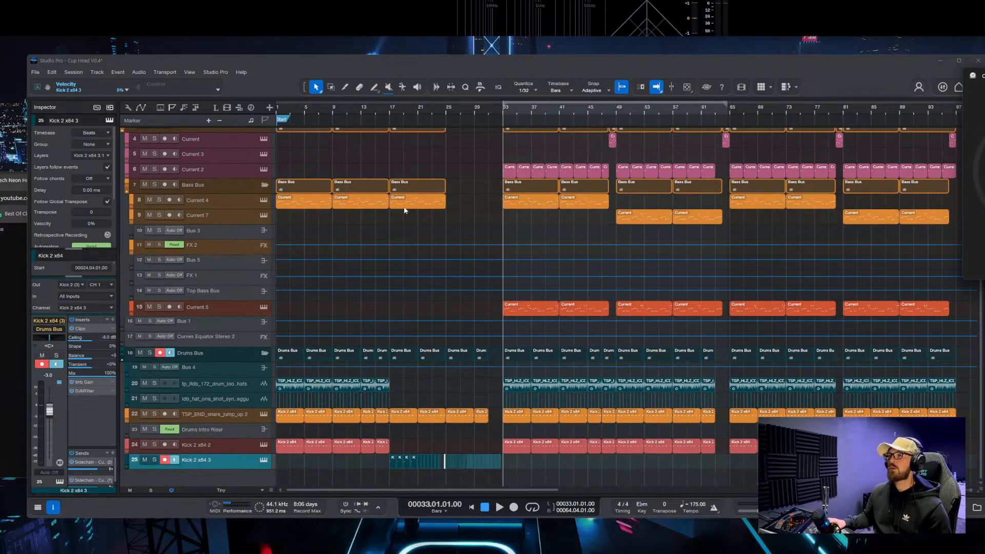
{"action": "left_click_drag", "start_coordinate": [391, 101], "coordinate": [505, 95]}
{"action": "scroll", "coordinate": [411, 178], "scroll_direction": "up", "scroll_amount": 1}
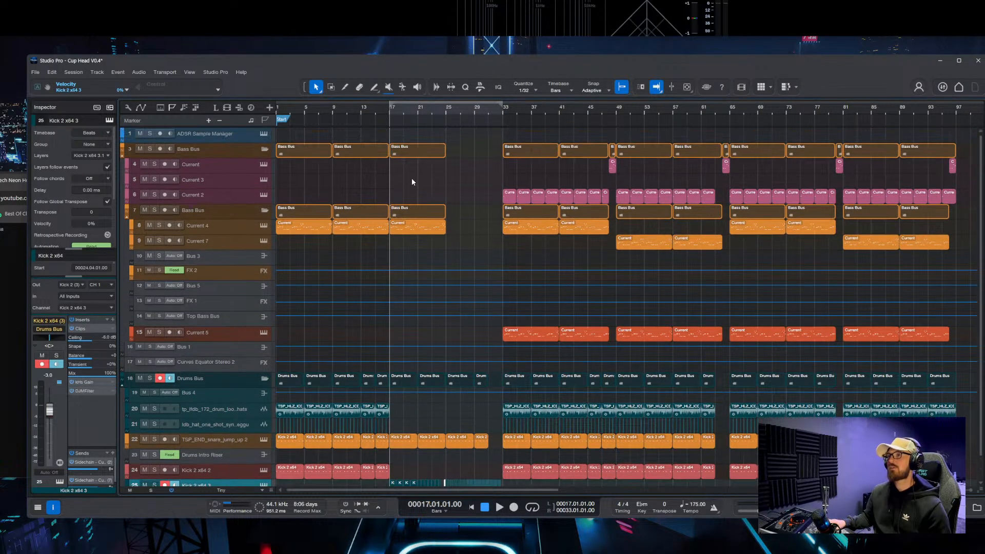
Step: Select the drum and bass events from bar 17 onward and set the loop range to bars 17 to 48
{"action": "scroll", "coordinate": [506, 354], "scroll_direction": "down", "scroll_amount": 2}
{"action": "left_click_drag", "start_coordinate": [579, 469], "coordinate": [390, 221]}
{"action": "key", "text": "z"}
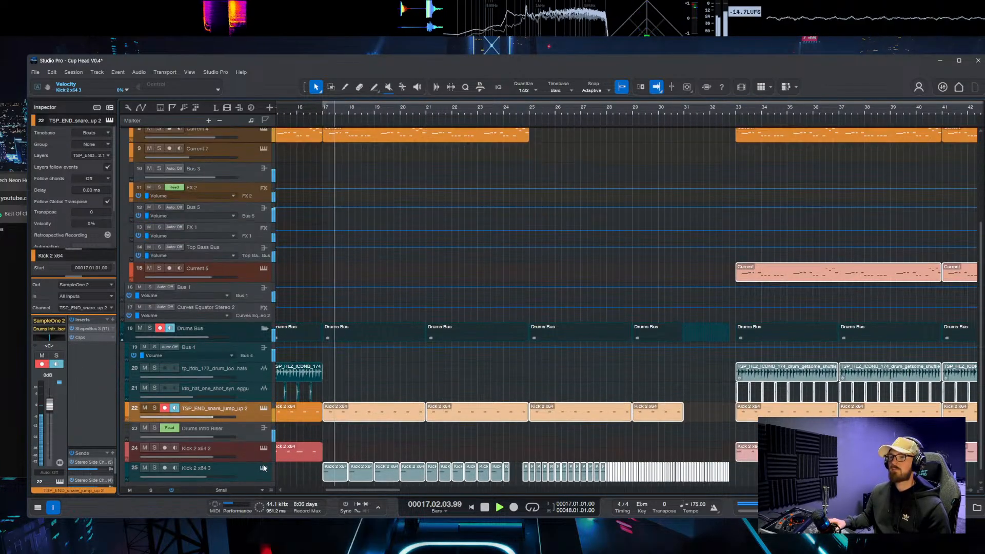
Step: Duplicate the Kick 2 x64 3 track without its events and select all events on the original track
{"action": "right_click", "coordinate": [238, 451]}
{"action": "left_click", "coordinate": [285, 247]}
{"action": "key", "text": "z"}
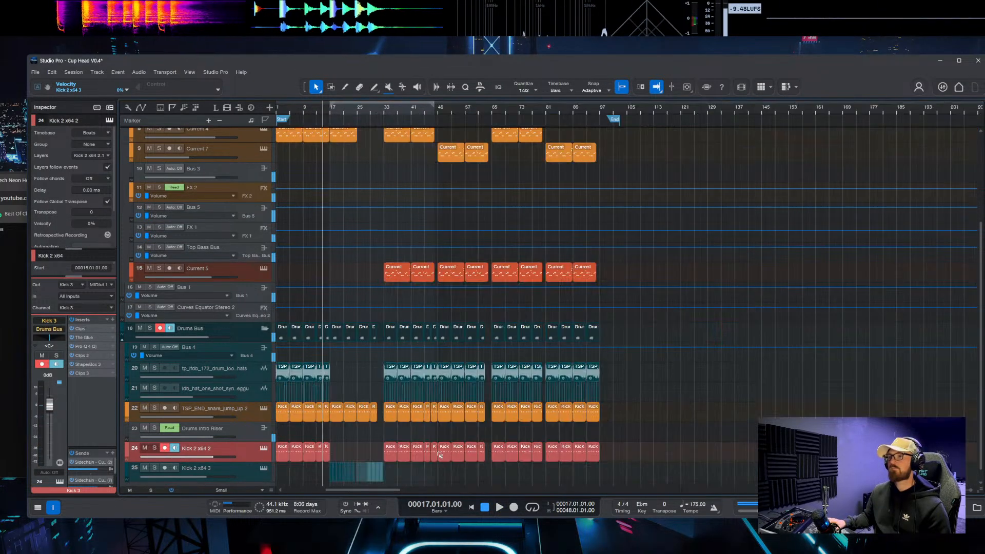
{"action": "left_click_drag", "start_coordinate": [261, 436], "coordinate": [259, 437]}
{"action": "key", "text": "Delete"}
{"action": "scroll", "coordinate": [354, 455], "scroll_direction": "up", "scroll_amount": 4}
{"action": "double_click", "coordinate": [223, 460]}
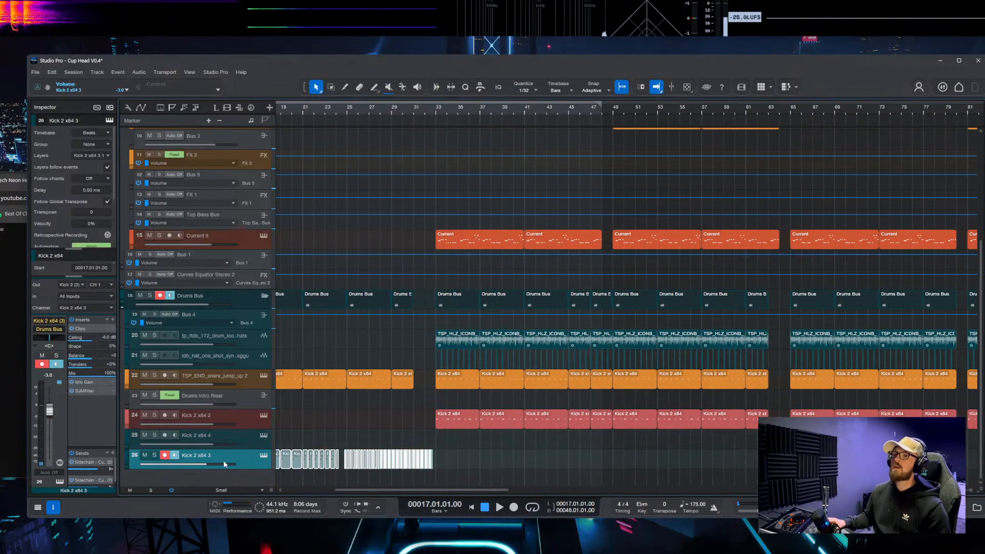
Step: Move all the kick events from the Kick 2 x64 3 track onto the duplicated Kick 2 x64 4 track
{"action": "scroll", "coordinate": [615, 446], "scroll_direction": "left", "scroll_amount": 4}
{"action": "left_click_drag", "start_coordinate": [681, 440], "coordinate": [435, 468]}
{"action": "scroll", "coordinate": [445, 466], "scroll_direction": "up", "scroll_amount": 4}
{"action": "left_click_drag", "start_coordinate": [620, 455], "coordinate": [620, 436]}
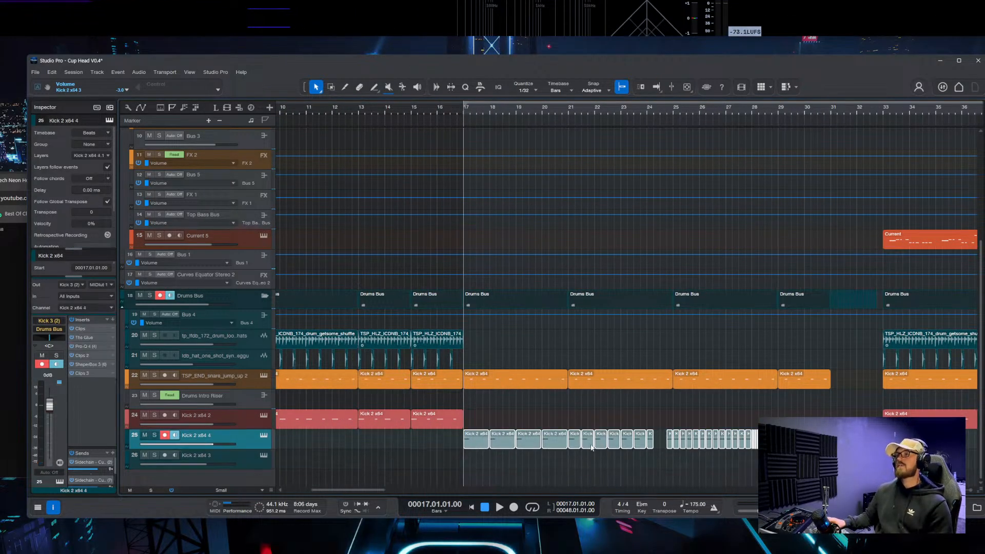
Step: Duplicate the short kick event just before the bar 24 gap twice to fill it on the Kick 2 x64 4 track
{"action": "scroll", "coordinate": [620, 435], "scroll_direction": "right", "scroll_amount": 1}
{"action": "scroll", "coordinate": [620, 436], "scroll_direction": "up", "scroll_amount": 1}
{"action": "left_click", "coordinate": [616, 457]}
{"action": "left_click", "coordinate": [608, 457]}
{"action": "key", "text": "d"}
{"action": "key", "text": "d"}
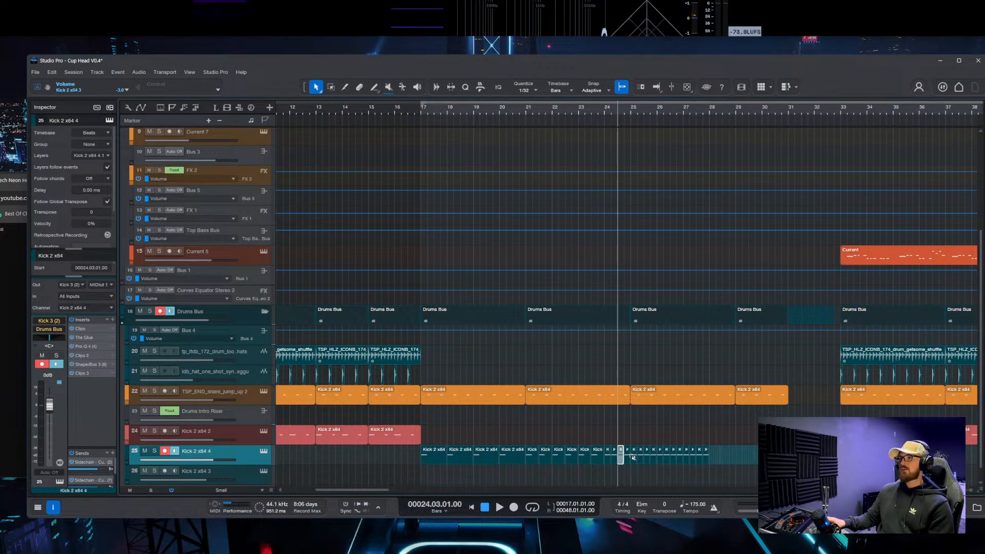
Step: Delete the short kick events in the last half bar before bar 33 on the Kick 2 x64 4 track
{"action": "scroll", "coordinate": [629, 458], "scroll_direction": "up", "scroll_amount": 5}
{"action": "scroll", "coordinate": [629, 460], "scroll_direction": "down", "scroll_amount": 3}
{"action": "scroll", "coordinate": [628, 460], "scroll_direction": "down", "scroll_amount": 3}
{"action": "scroll", "coordinate": [628, 460], "scroll_direction": "right", "scroll_amount": 2}
{"action": "scroll", "coordinate": [629, 460], "scroll_direction": "down", "scroll_amount": 1}
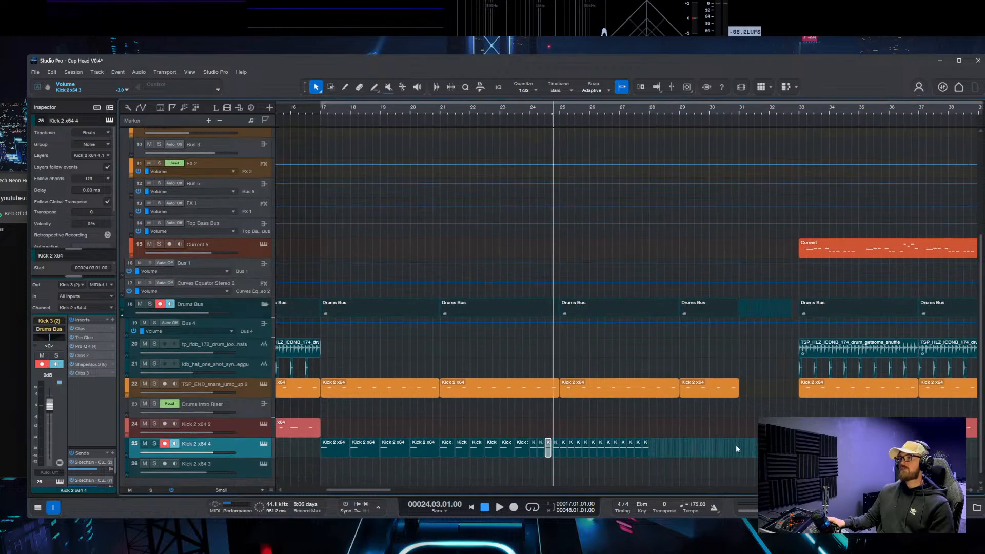
{"action": "scroll", "coordinate": [589, 441], "scroll_direction": "down", "scroll_amount": 5}
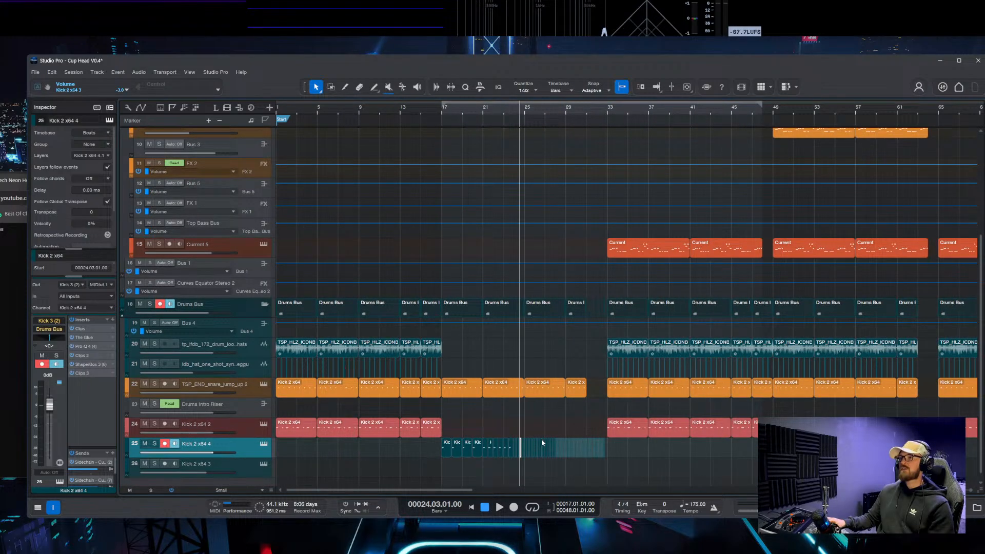
{"action": "scroll", "coordinate": [555, 448], "scroll_direction": "up", "scroll_amount": 6}
{"action": "key", "text": "2"}
{"action": "mouse_move", "coordinate": [553, 446]}
{"action": "left_mouse_down"}
{"action": "mouse_move", "coordinate": [589, 450]}
{"action": "mouse_move", "coordinate": [478, 444]}
{"action": "mouse_move", "coordinate": [541, 444]}
{"action": "left_mouse_up"}
{"action": "key", "text": "Delete"}
{"action": "key", "text": "1"}
{"action": "left_click_drag", "start_coordinate": [758, 443], "coordinate": [722, 451]}
{"action": "key", "text": "Delete"}
{"action": "scroll", "coordinate": [726, 450], "scroll_direction": "up", "scroll_amount": 6}
{"action": "scroll", "coordinate": [672, 444], "scroll_direction": "down", "scroll_amount": 10}
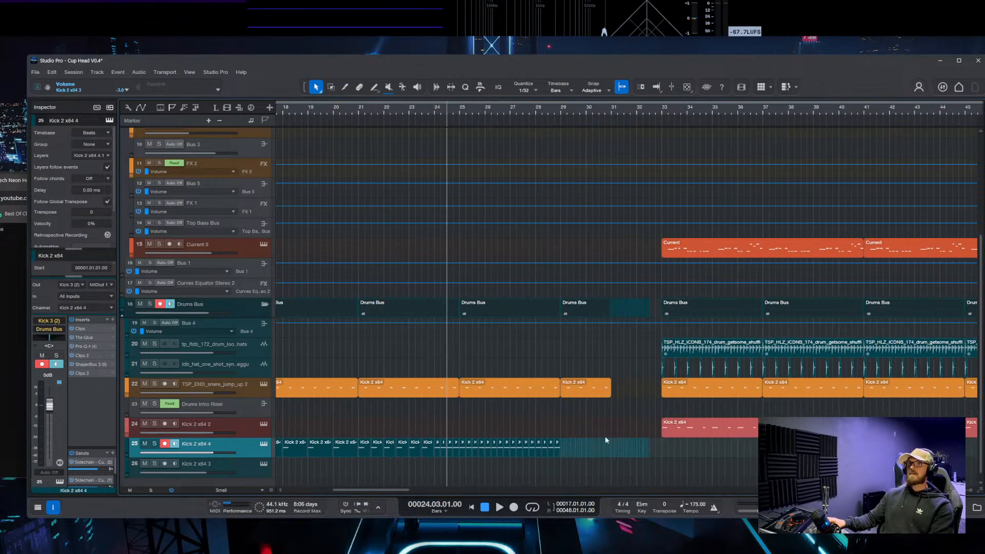
Step: Switch to Splice, bring its window over the arrangement and open the liked samples
{"action": "scroll", "coordinate": [479, 463], "scroll_direction": "up", "scroll_amount": 1}
{"action": "left_click_drag", "start_coordinate": [399, 436], "coordinate": [535, 380]}
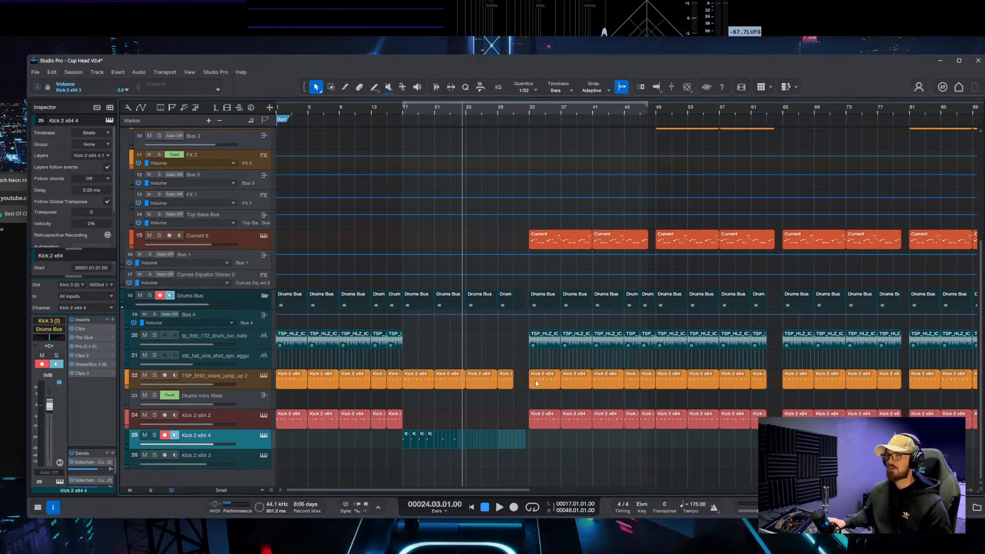
{"action": "scroll", "coordinate": [541, 388], "scroll_direction": "up", "scroll_amount": 3}
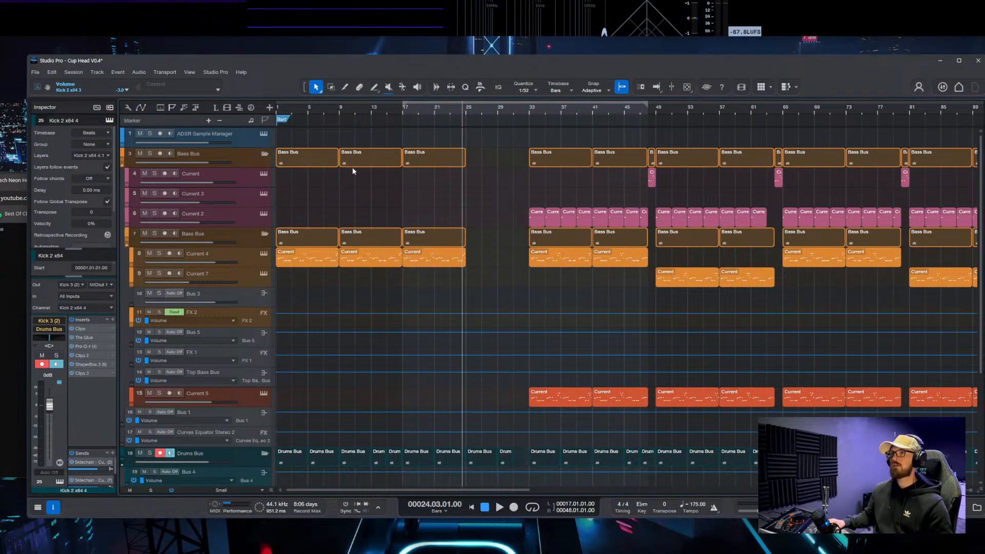
{"action": "left_click", "coordinate": [346, 544]}
{"action": "type", "text": "spotify"}
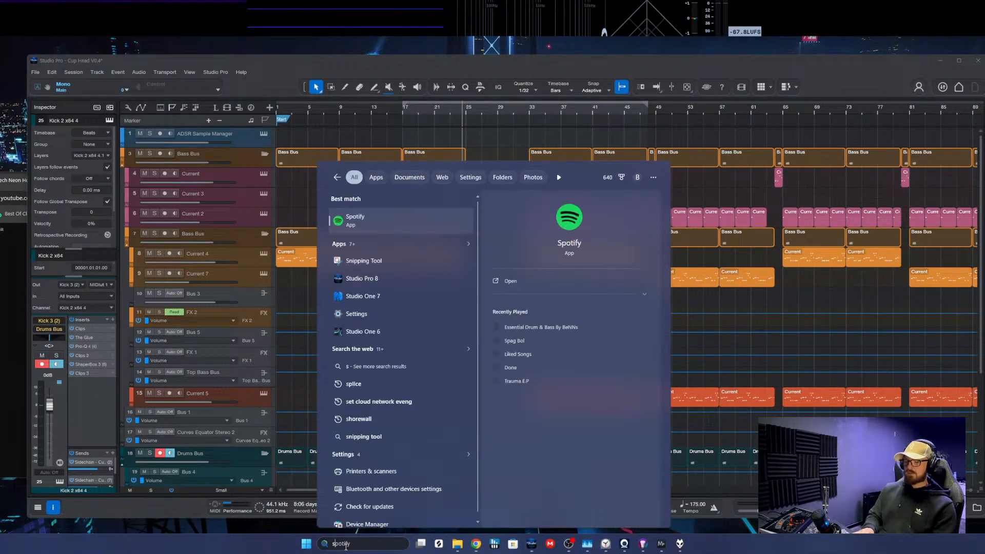
{"action": "type", "text": "plice"}
{"action": "key", "text": "Return"}
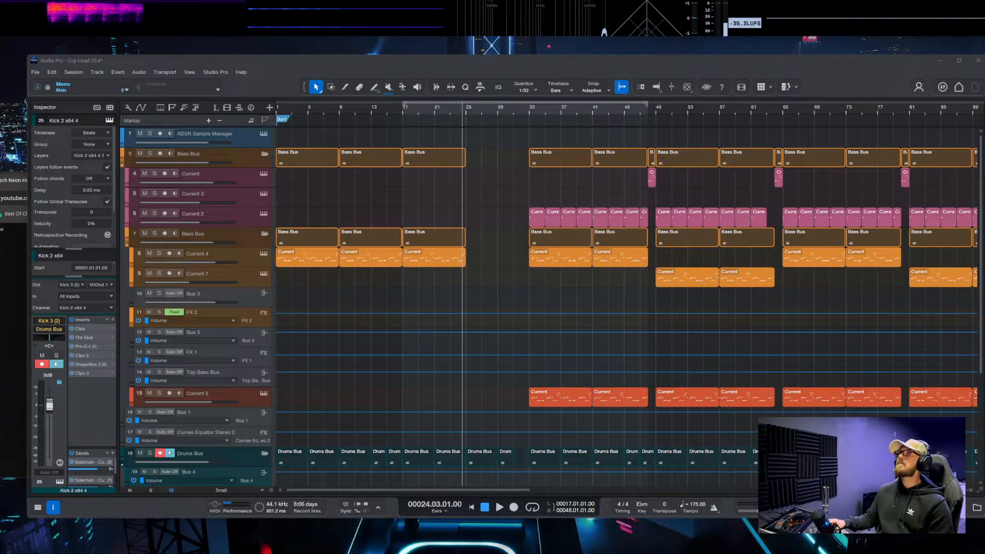
{"action": "left_click_drag", "start_coordinate": [667, 0], "coordinate": [468, 44]}
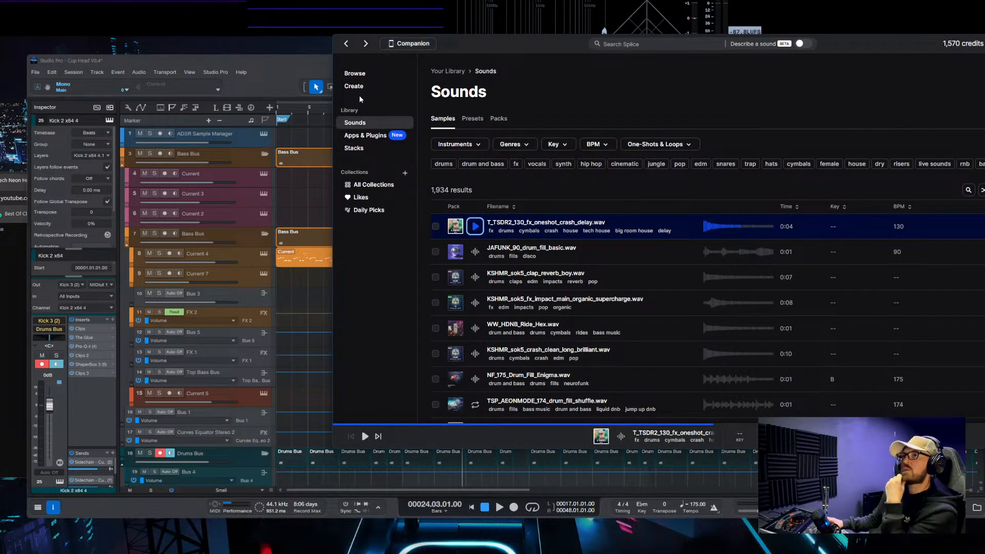
{"action": "left_click", "coordinate": [364, 196]}
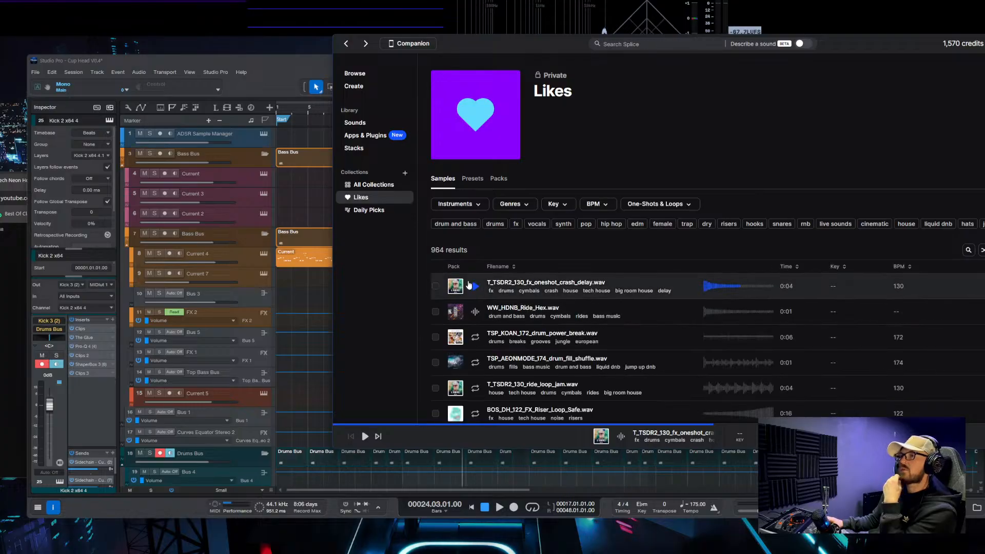
Step: Audition the liked samples from WW_HDNB_Ride_Hex.wav through BOS_DH_122_FX_Riser_Loop_Safe.wav
{"action": "left_click", "coordinate": [474, 311]}
{"action": "left_click", "coordinate": [475, 337]}
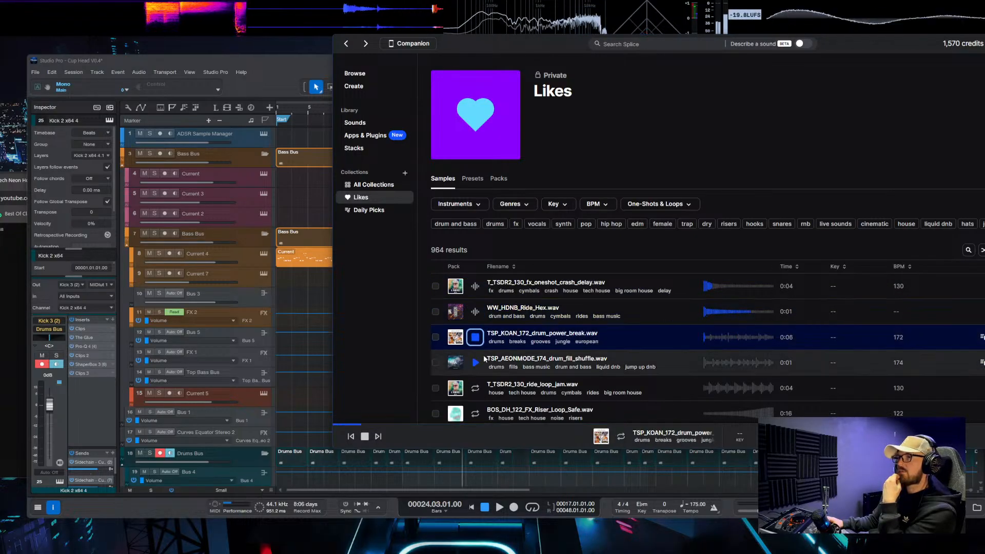
{"action": "left_click", "coordinate": [476, 361]}
{"action": "scroll", "coordinate": [484, 356], "scroll_direction": "down", "scroll_amount": 3}
{"action": "left_click", "coordinate": [476, 262]}
{"action": "left_click", "coordinate": [477, 287]}
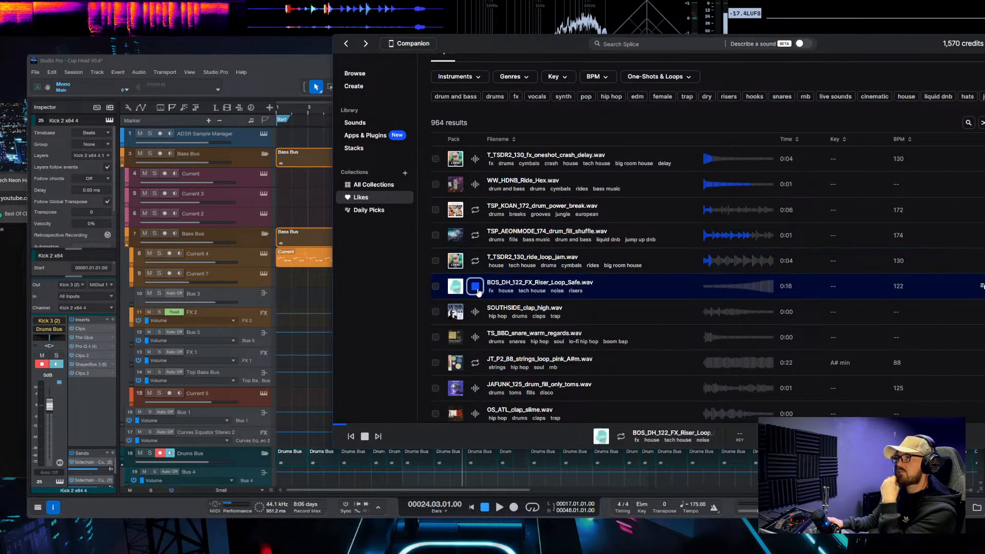
{"action": "left_click", "coordinate": [764, 296]}
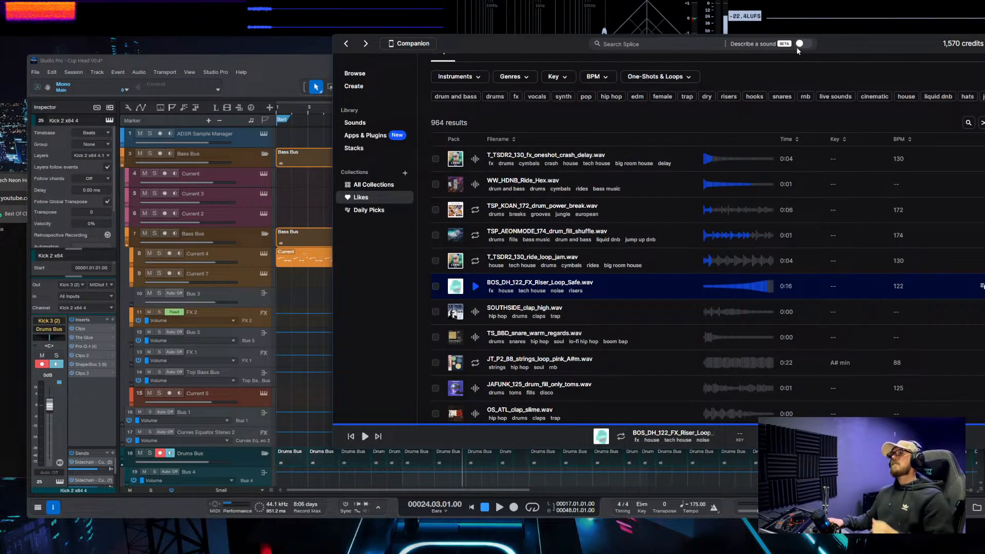
Step: Place BOS_DH_122_FX_Riser_Loop_Safe.wav from Splice on a new audio track starting at bar 25 in Studio Pro
{"action": "left_click_drag", "start_coordinate": [816, 42], "coordinate": [984, 101]}
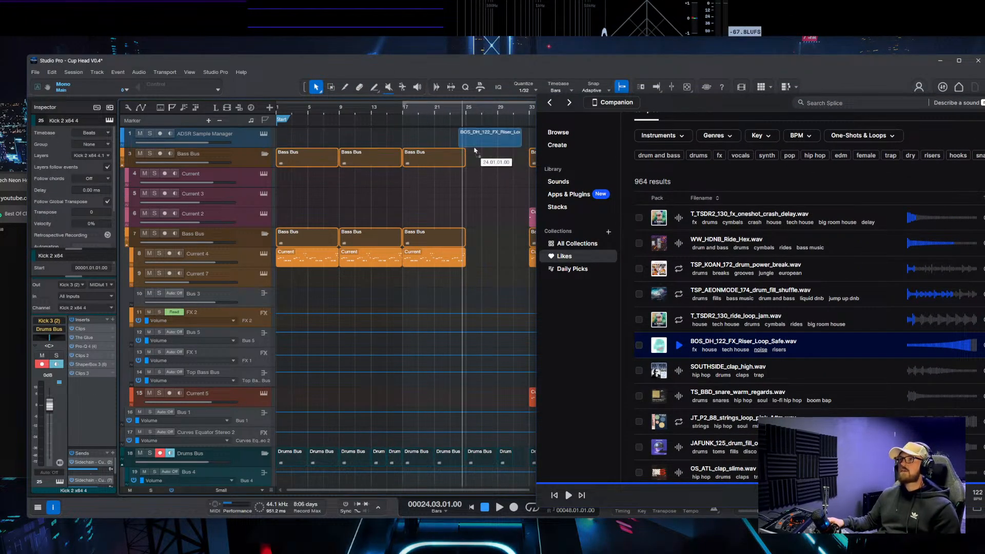
{"action": "left_click_drag", "start_coordinate": [945, 352], "coordinate": [519, 152]}
{"action": "scroll", "coordinate": [503, 153], "scroll_direction": "up", "scroll_amount": 3}
{"action": "scroll", "coordinate": [500, 151], "scroll_direction": "up", "scroll_amount": 3}
{"action": "scroll", "coordinate": [501, 151], "scroll_direction": "up", "scroll_amount": 3}
{"action": "scroll", "coordinate": [518, 152], "scroll_direction": "down", "scroll_amount": 6}
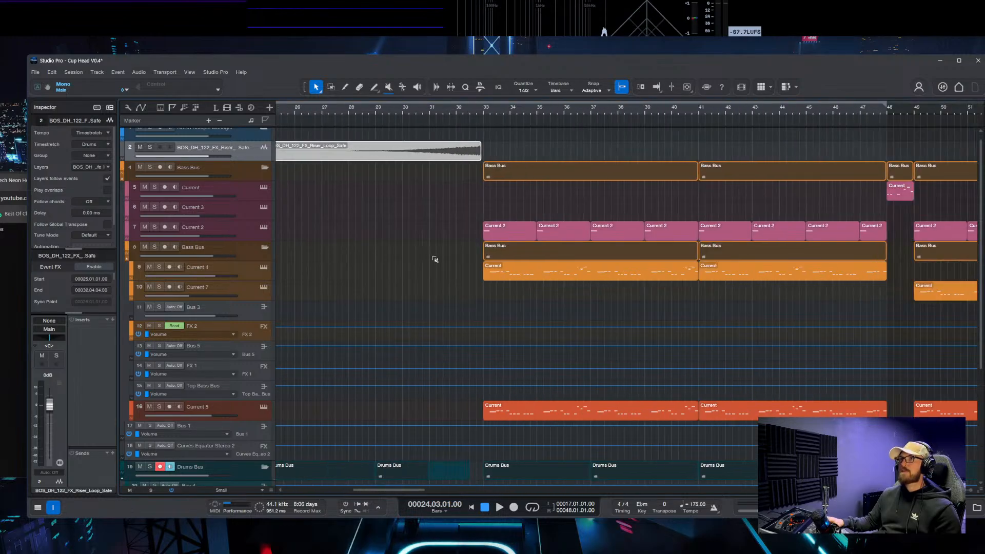
Step: Search the instruments for "serum" and add Serum on a new track between the riser and the Bass Bus
{"action": "left_click", "coordinate": [967, 511]}
{"action": "left_click", "coordinate": [976, 507]}
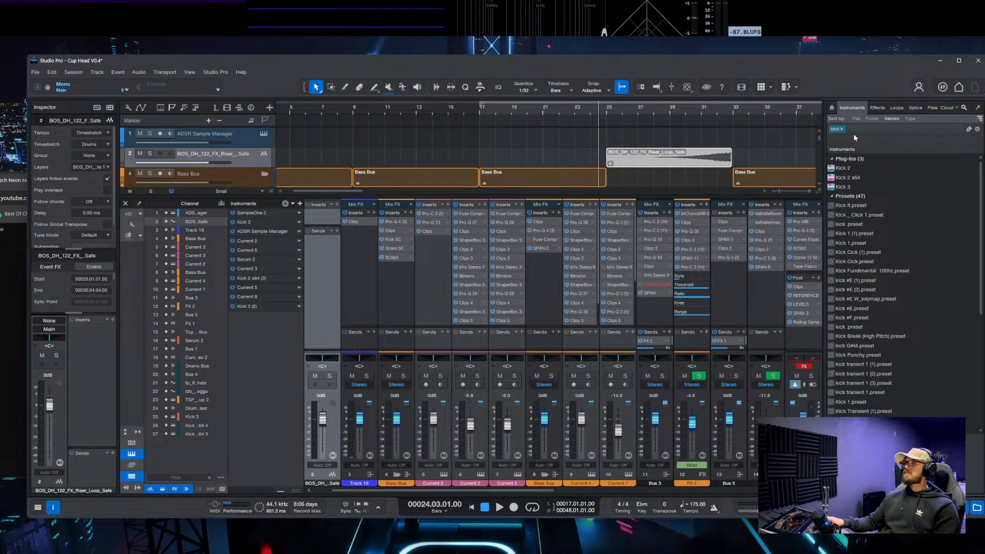
{"action": "double_click", "coordinate": [861, 128]}
{"action": "key", "text": "BackSpace"}
{"action": "type", "text": "serum"}
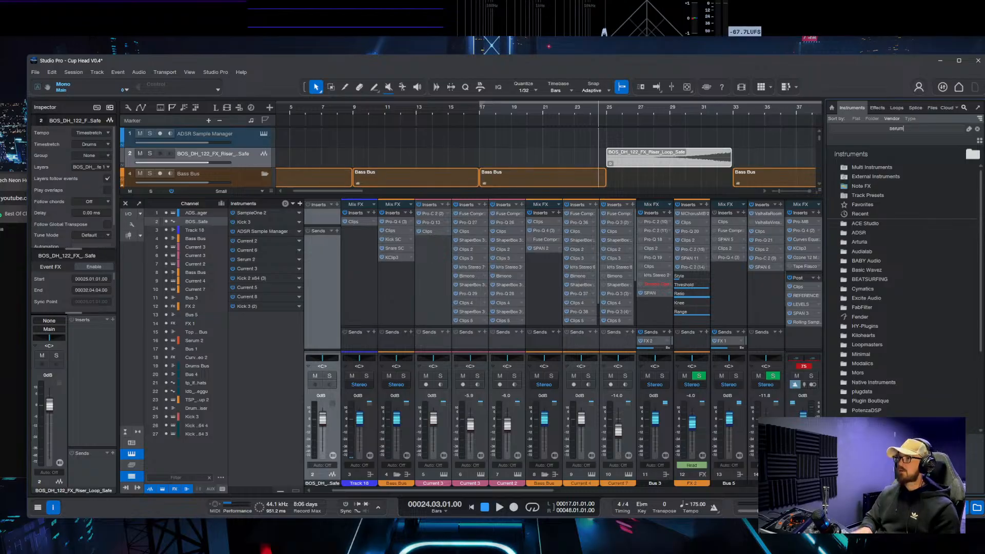
{"action": "key", "text": "F3"}
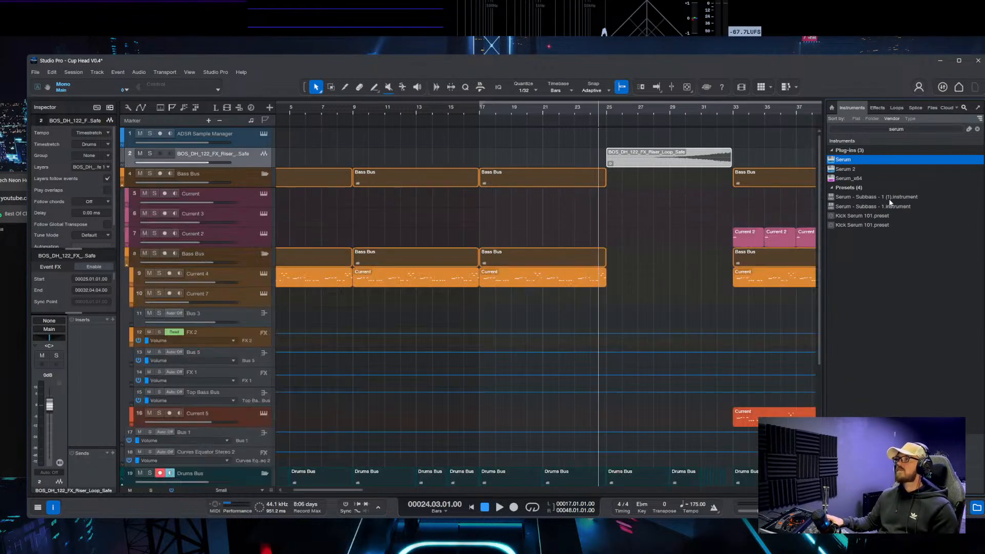
{"action": "left_click_drag", "start_coordinate": [836, 159], "coordinate": [640, 168]}
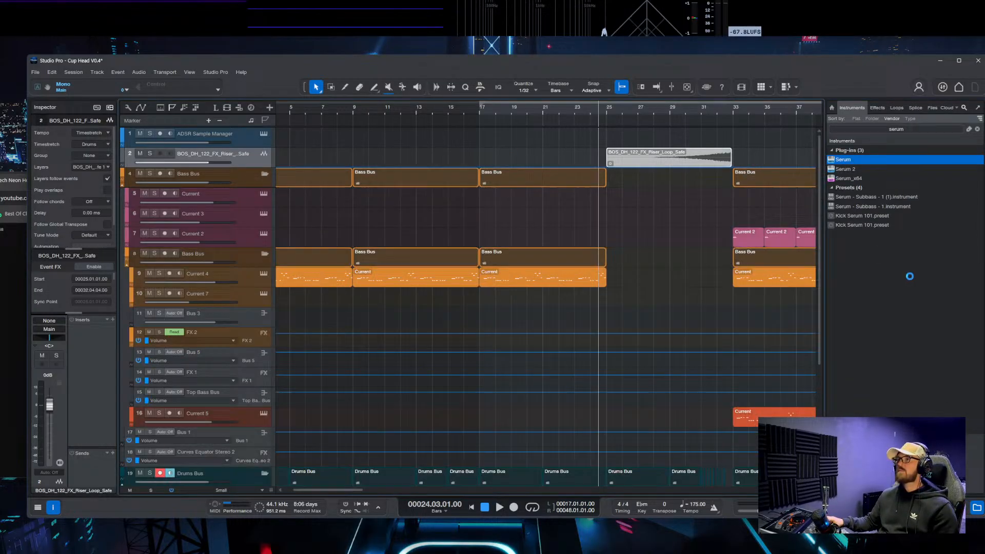
{"action": "left_click", "coordinate": [975, 512]}
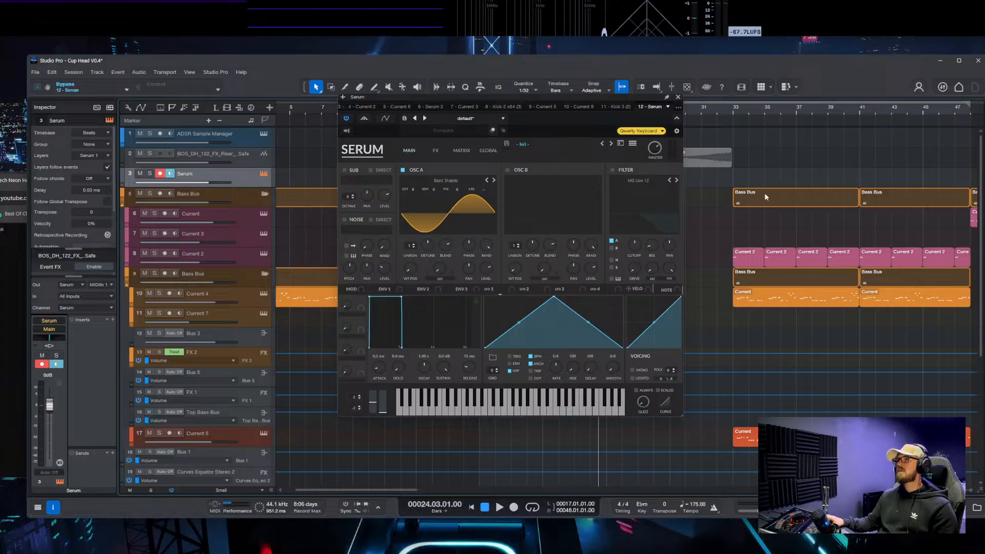
Step: Replace the Serum instrument on the new track with Serum 2
{"action": "key", "text": "F3"}
{"action": "left_click", "coordinate": [975, 510]}
{"action": "left_click", "coordinate": [678, 97]}
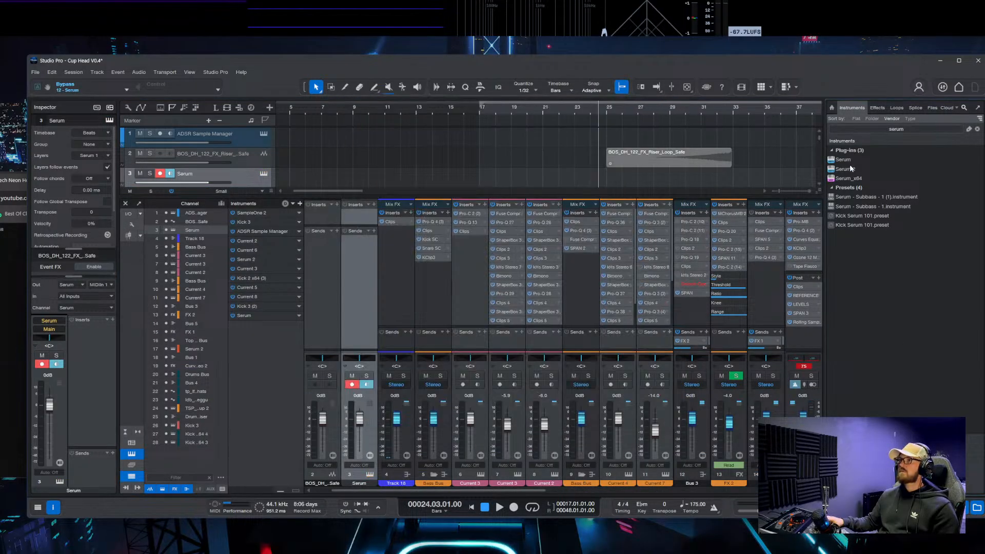
{"action": "left_click_drag", "start_coordinate": [845, 169], "coordinate": [555, 177]}
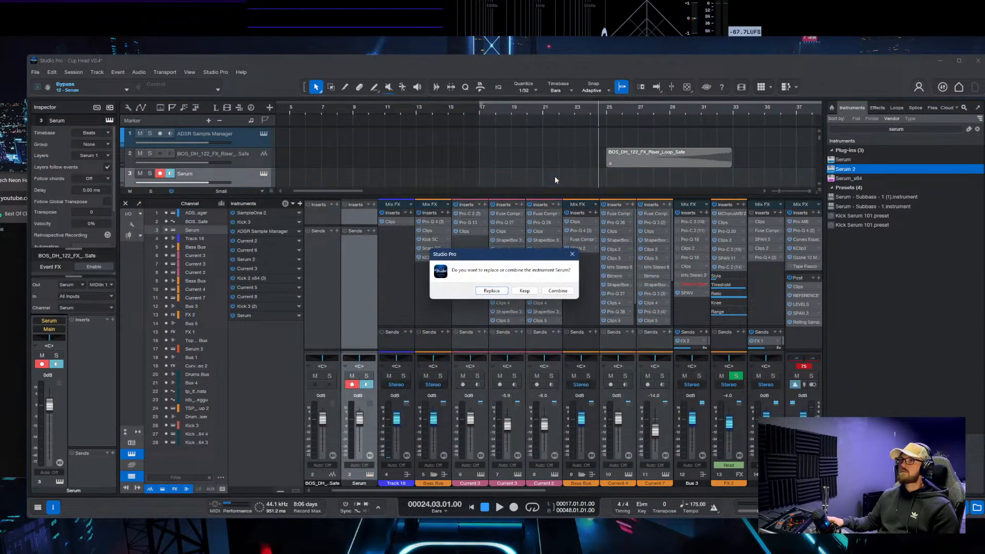
{"action": "left_click", "coordinate": [493, 292]}
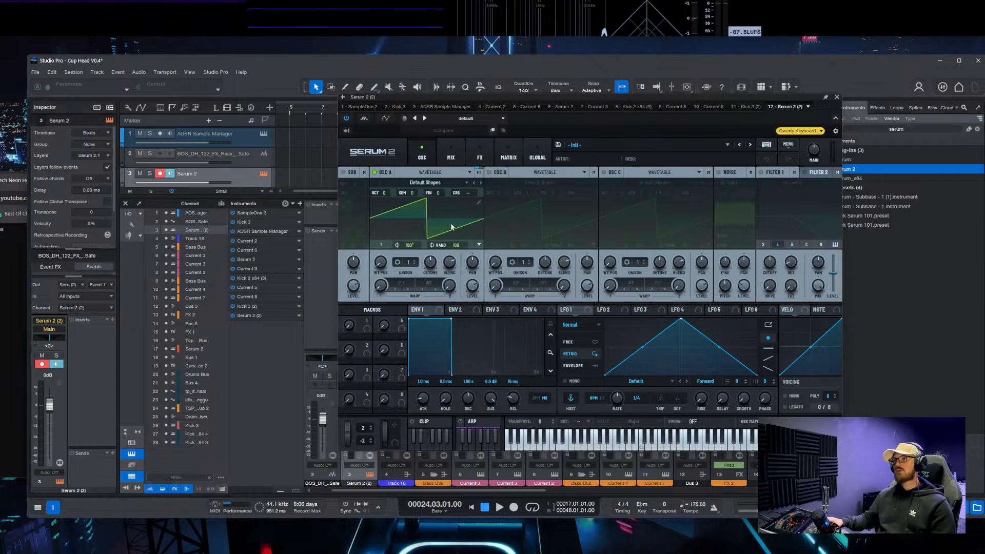
Step: Set oscillator A's random phase to 0, return its wavetable position to the saw shape and show the wavetable in 3D
{"action": "left_click_drag", "start_coordinate": [384, 260], "coordinate": [385, 251]}
{"action": "left_click_drag", "start_coordinate": [456, 246], "coordinate": [460, 395]}
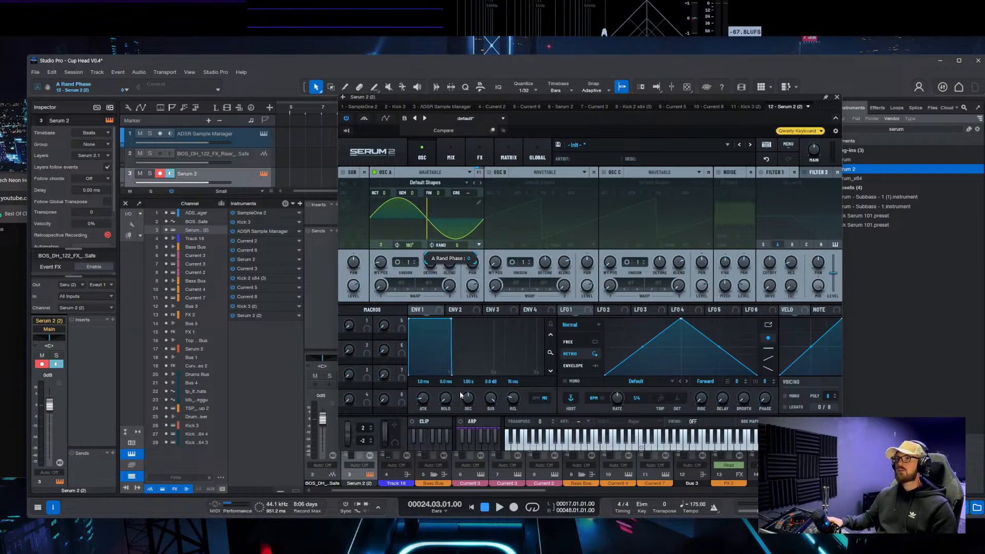
{"action": "left_click_drag", "start_coordinate": [381, 262], "coordinate": [381, 274]}
{"action": "left_click", "coordinate": [410, 210]}
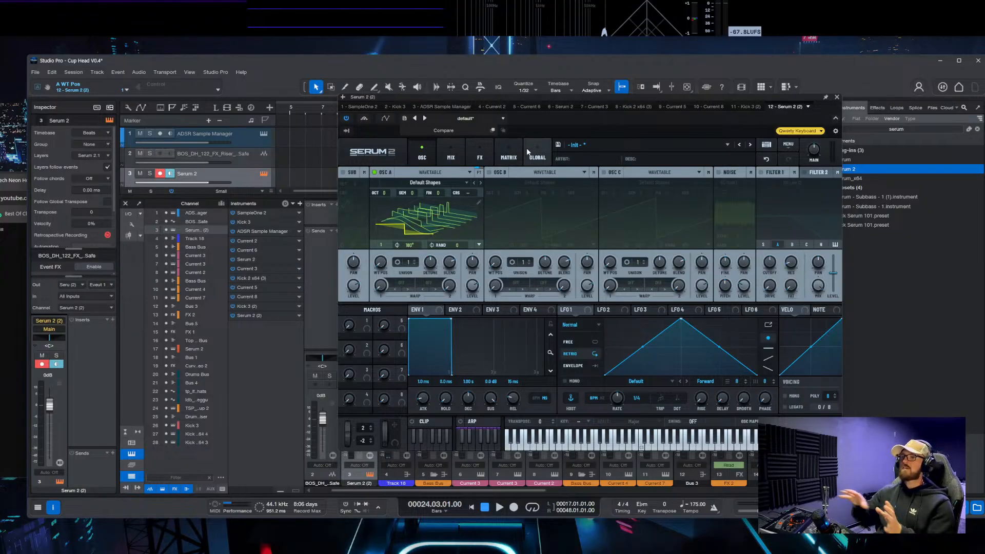
Step: Shape LFO 1 into a rising ramp with a rate of 8 bars and assign it to oscillator A's coarse pitch
{"action": "left_click_drag", "start_coordinate": [681, 318], "coordinate": [759, 317]}
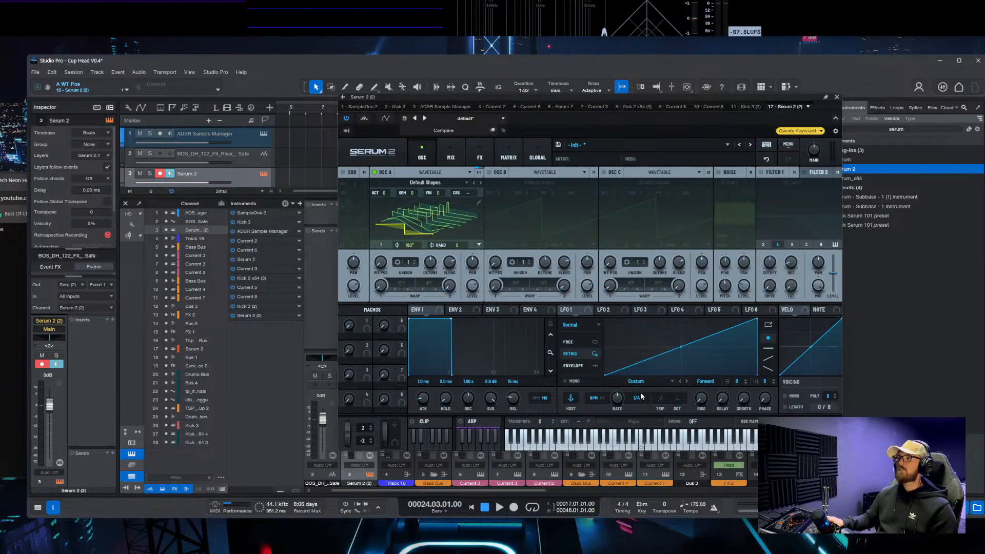
{"action": "scroll", "coordinate": [621, 402], "scroll_direction": "down", "scroll_amount": 8}
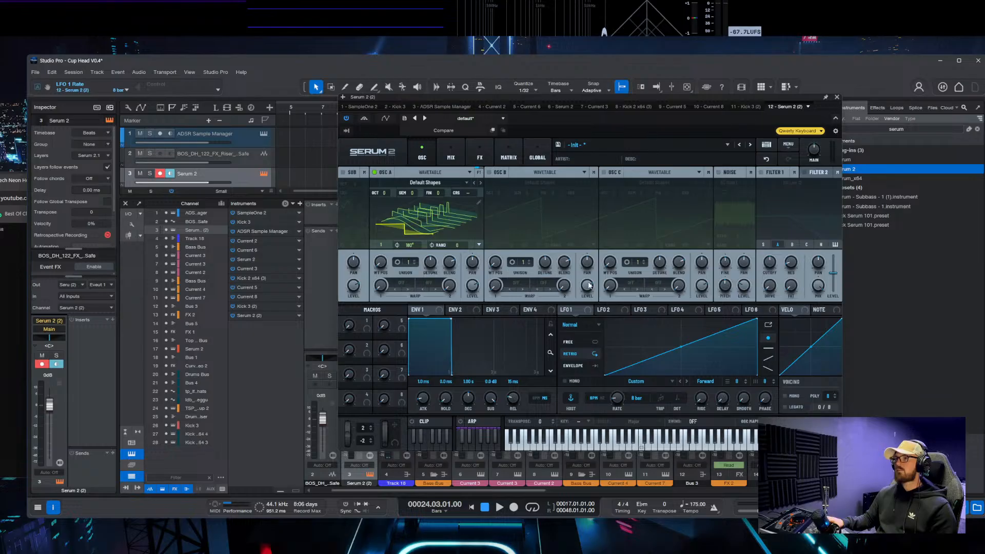
{"action": "left_click_drag", "start_coordinate": [569, 310], "coordinate": [480, 192]}
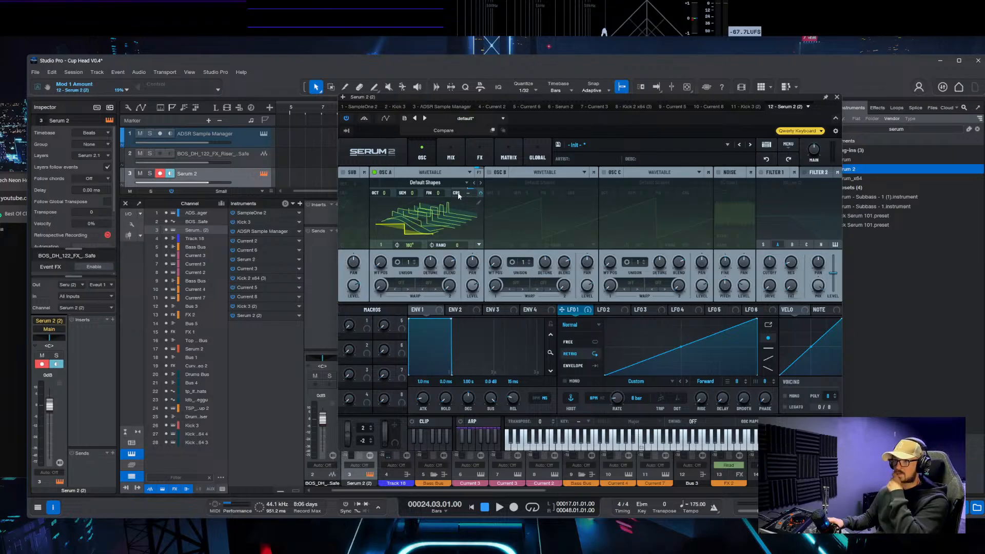
Step: Play a test note on Serum 2, set oscillator A's octave to -2 and return to the full arrangement
{"action": "key", "text": "Caps_Lock"}
{"action": "key", "text": "w"}
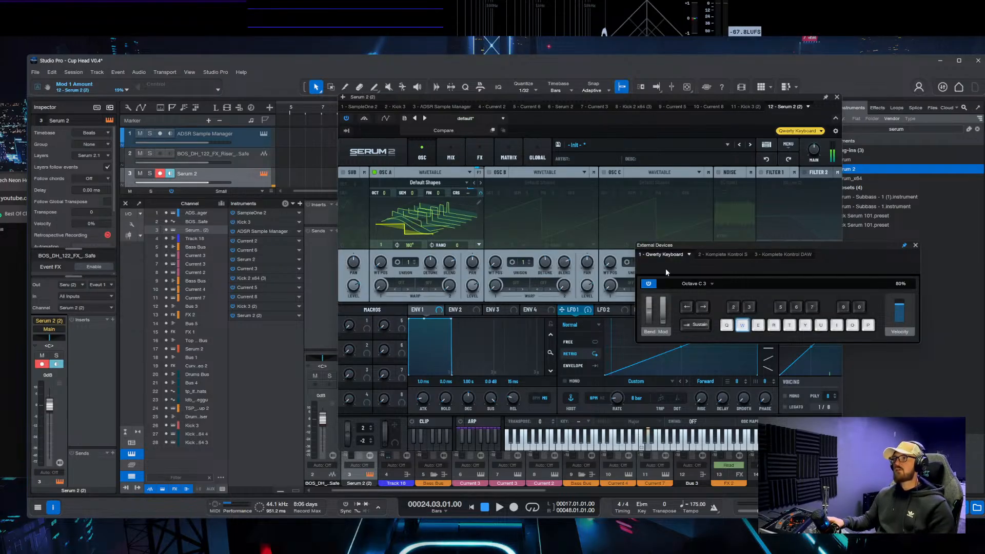
{"action": "left_click", "coordinate": [915, 245]}
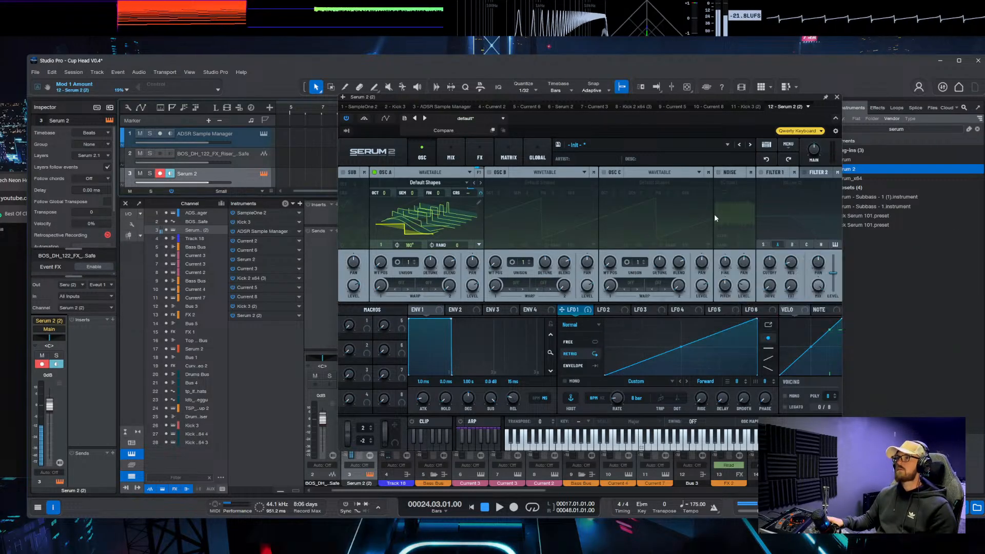
{"action": "scroll", "coordinate": [389, 193], "scroll_direction": "down", "scroll_amount": 2}
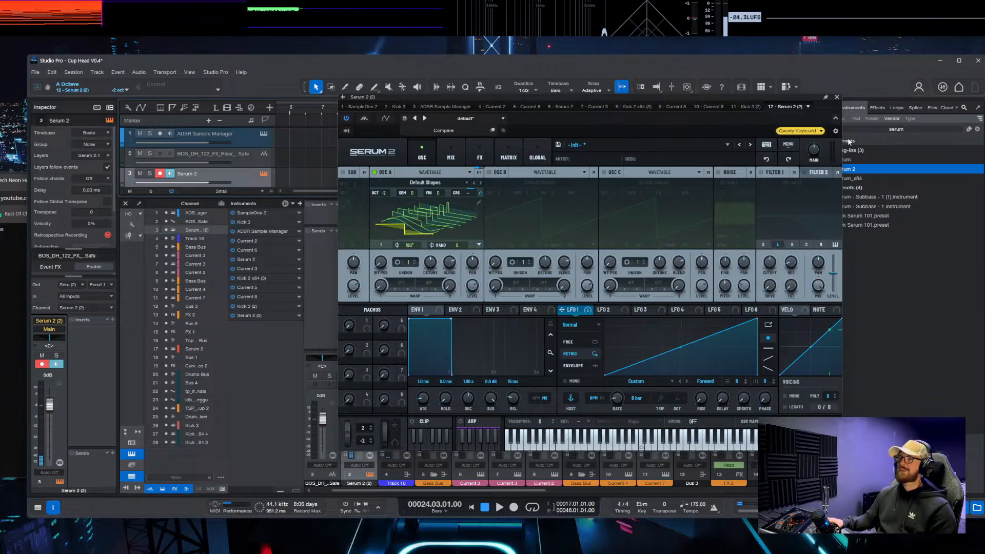
{"action": "left_click", "coordinate": [836, 96]}
{"action": "left_click", "coordinate": [977, 506]}
{"action": "left_click", "coordinate": [960, 507]}
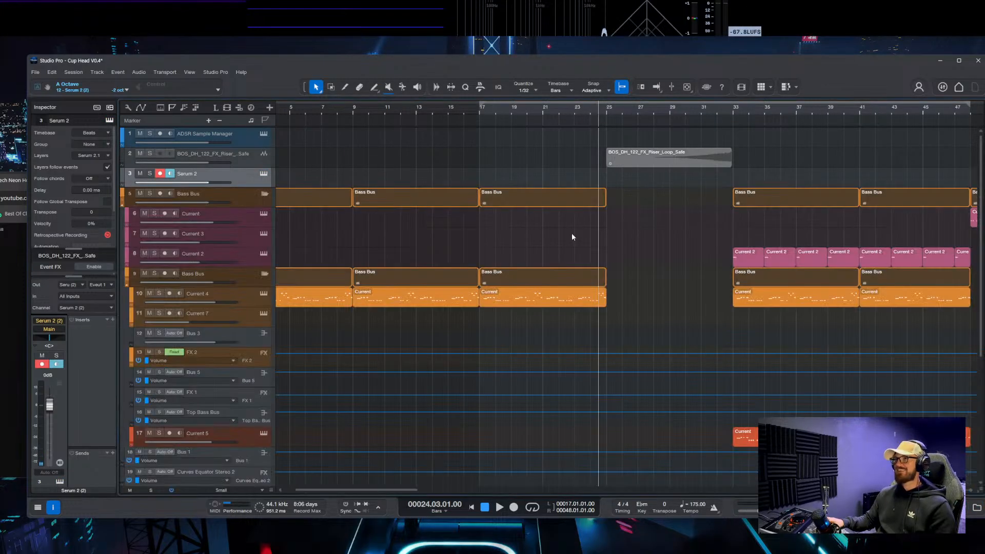
Step: Create an empty instrument event on the Serum 2 track spanning bars 17 to 48
{"action": "left_click", "coordinate": [572, 297]}
{"action": "left_click", "coordinate": [574, 185]}
{"action": "double_click", "coordinate": [575, 184]}
Step: Split the Serum 2 event at bar 33, delete the part after it and open the remaining event for note editing
{"action": "key", "text": "3"}
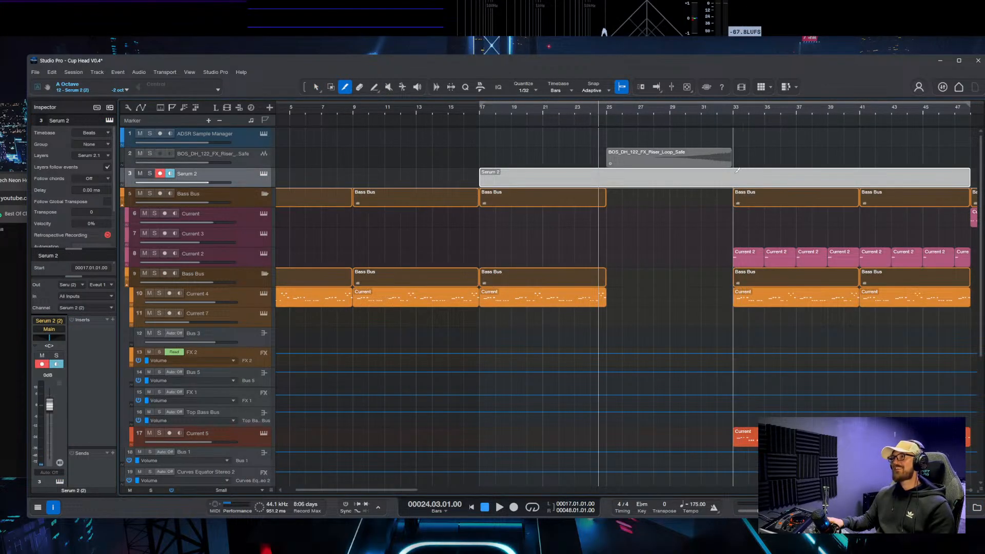
{"action": "left_click", "coordinate": [733, 178]}
{"action": "key", "text": "1"}
{"action": "key", "text": "Delete"}
{"action": "left_click", "coordinate": [725, 179]}
{"action": "double_click", "coordinate": [725, 180]}
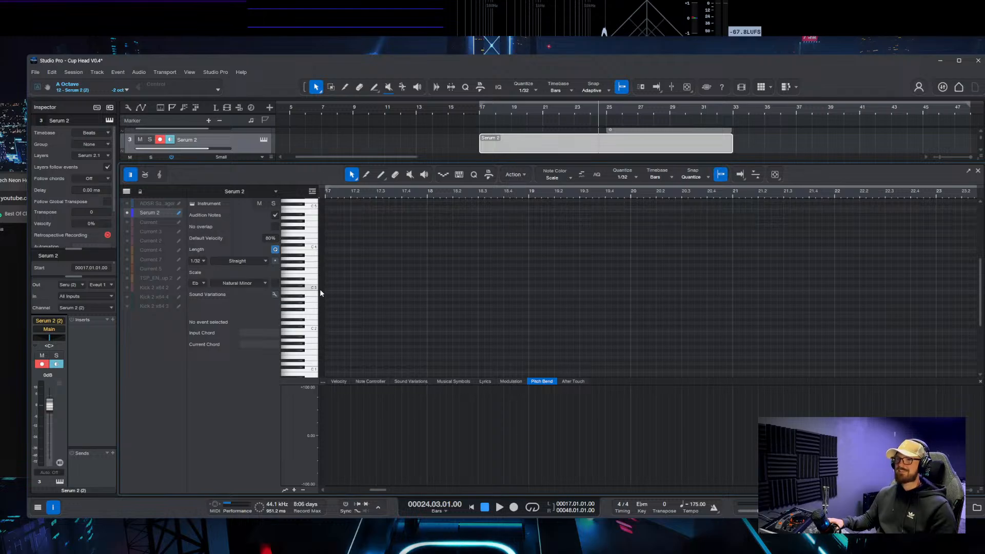
Step: Draw a note at the start of bar 17 in the Serum 2 event and raise its pitch to Eb 3
{"action": "double_click", "coordinate": [327, 290]}
{"action": "scroll", "coordinate": [451, 294], "scroll_direction": "up", "scroll_amount": 5}
{"action": "left_click_drag", "start_coordinate": [330, 290], "coordinate": [611, 371]}
{"action": "scroll", "coordinate": [414, 303], "scroll_direction": "up", "scroll_amount": 1}
{"action": "left_click", "coordinate": [441, 310]}
{"action": "scroll", "coordinate": [539, 320], "scroll_direction": "down", "scroll_amount": 5}
{"action": "key", "text": "Up"}
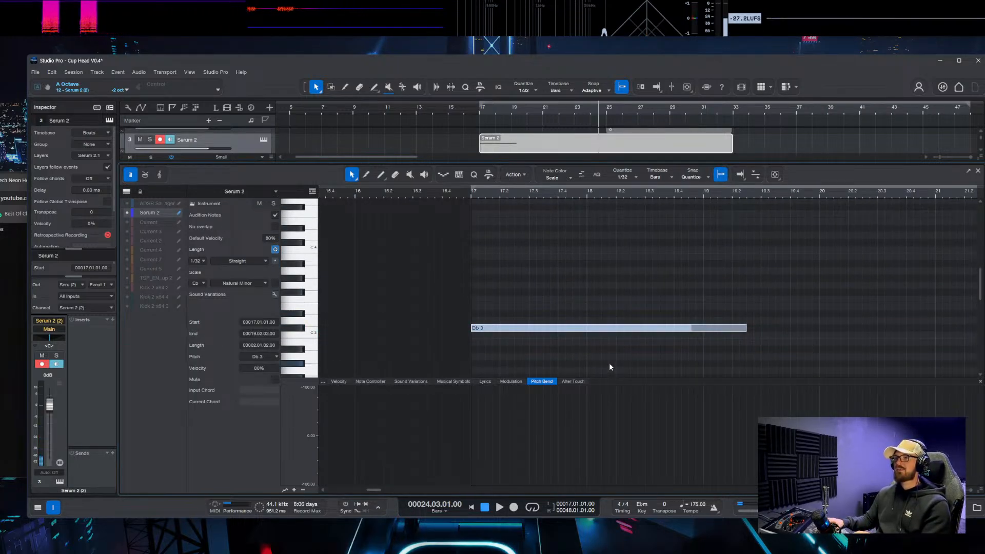
{"action": "key", "text": "Up"}
{"action": "key", "text": "Up"}
{"action": "scroll", "coordinate": [506, 346], "scroll_direction": "down", "scroll_amount": 4}
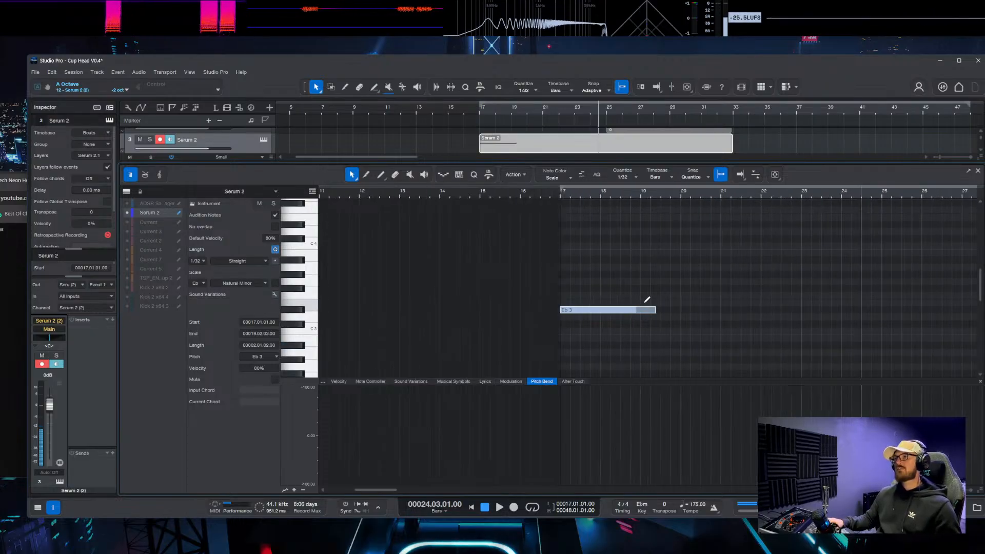
Step: Lengthen the Eb 3 note to about bar 32 beat 4, nearly filling the event, and close the note editor
{"action": "scroll", "coordinate": [457, 314], "scroll_direction": "down", "scroll_amount": 5}
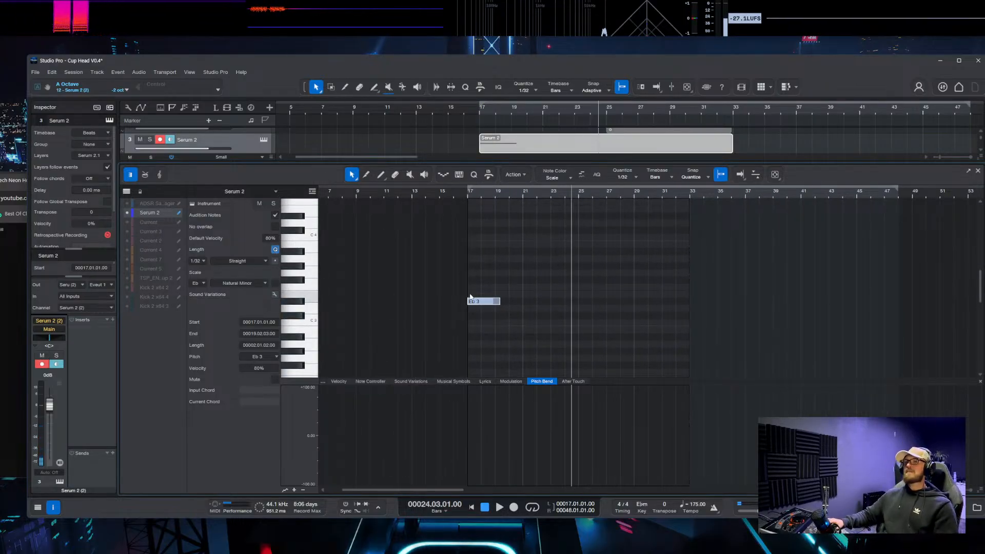
{"action": "left_click_drag", "start_coordinate": [498, 302], "coordinate": [617, 308]}
{"action": "scroll", "coordinate": [690, 303], "scroll_direction": "up", "scroll_amount": 10}
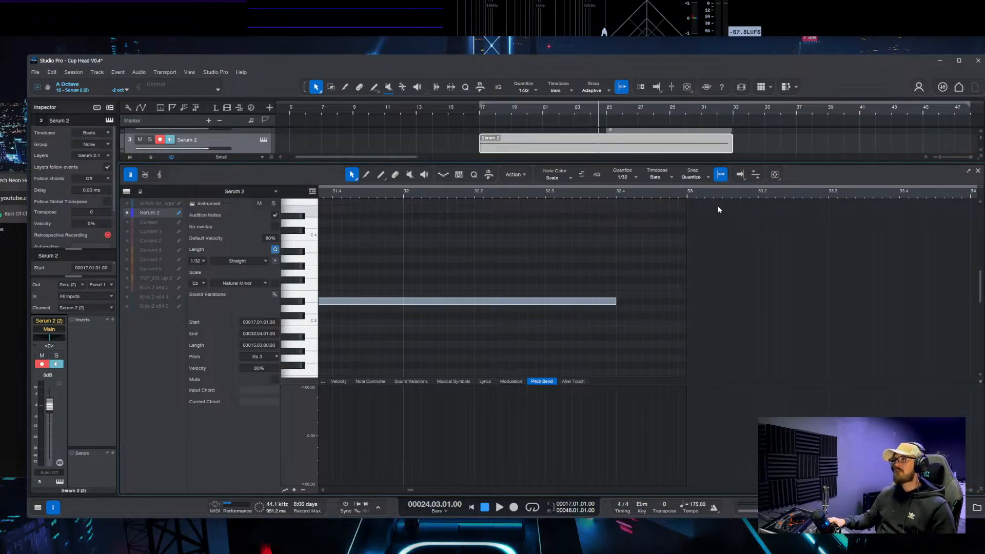
{"action": "left_click", "coordinate": [978, 171]}
Step: Set LFO 1's modulation amount on oscillator A's coarse pitch to about 10% and close the Serum 2 window
{"action": "left_click", "coordinate": [263, 140]}
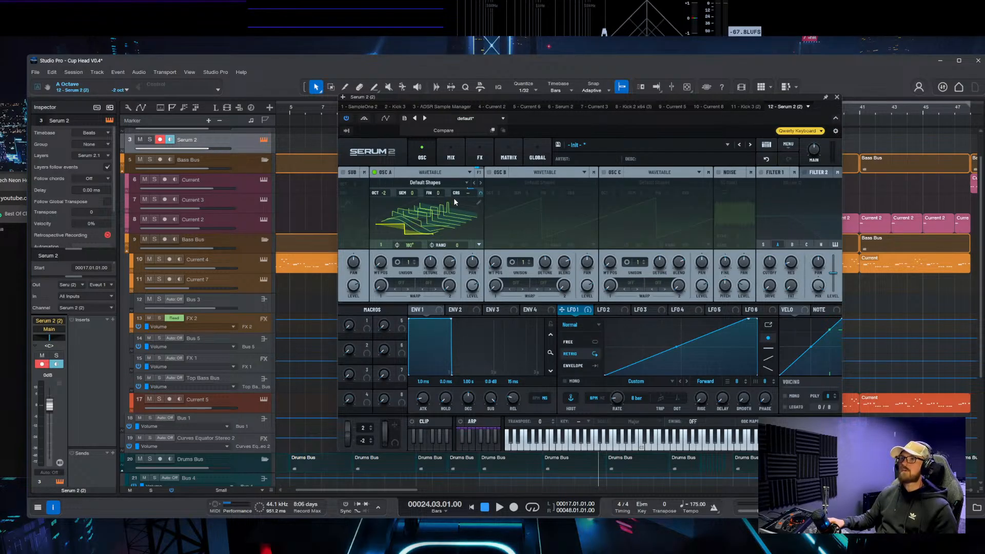
{"action": "left_click", "coordinate": [481, 194]}
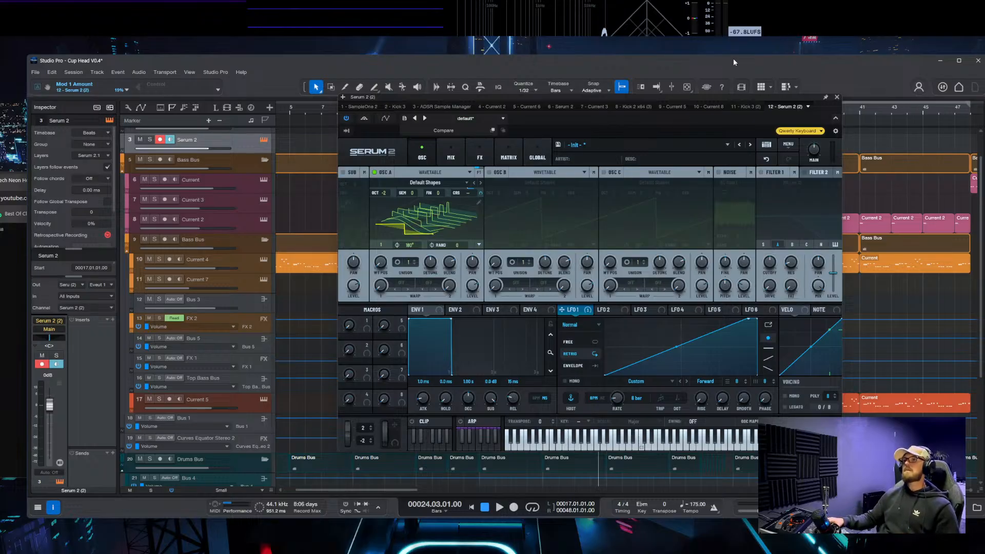
{"action": "left_click", "coordinate": [837, 98]}
{"action": "scroll", "coordinate": [552, 160], "scroll_direction": "up", "scroll_amount": 2}
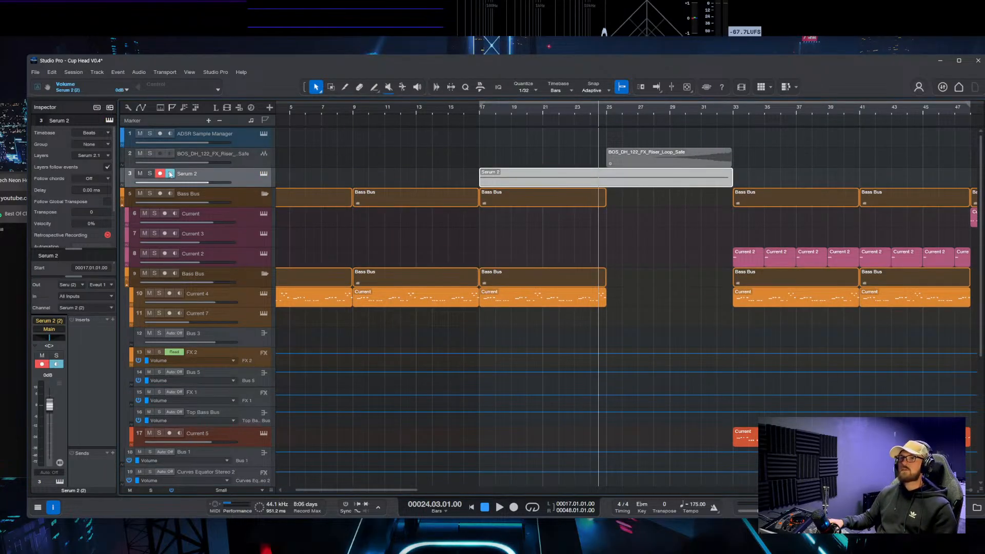
Step: Solo Serum 2, set the loop range to bars 17–33 and lower the track's volume to about -11.2 dB during playback
{"action": "key", "text": "s"}
{"action": "key", "text": "p"}
{"action": "key", "text": "space"}
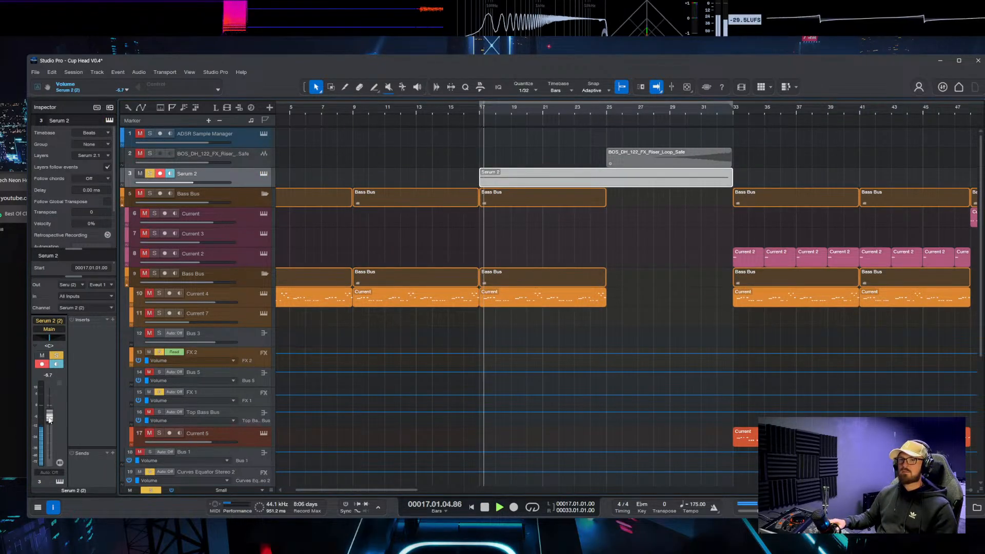
{"action": "left_click_drag", "start_coordinate": [50, 413], "coordinate": [49, 423]}
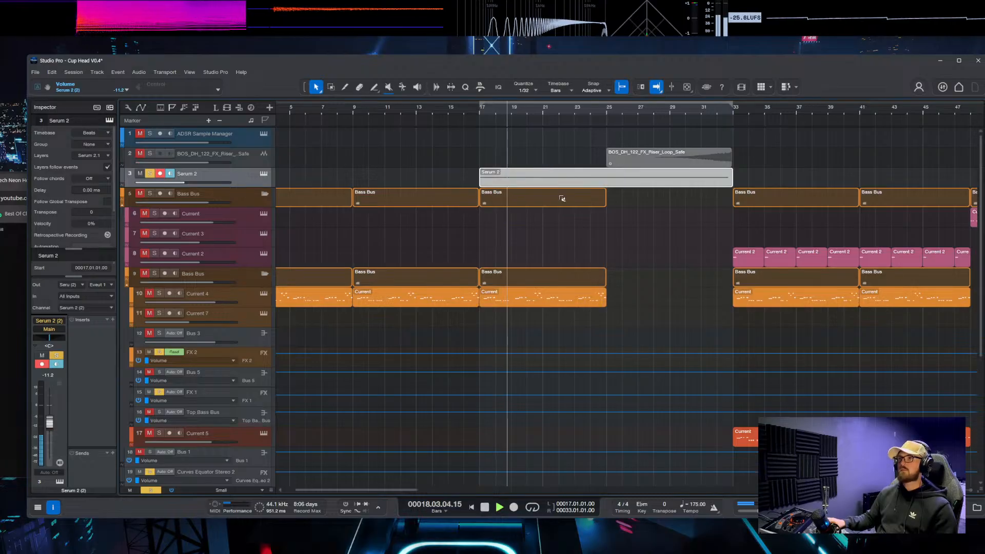
Step: Reopen Serum 2, set LFO 1's rate to 16 bars and stop playback
{"action": "scroll", "coordinate": [561, 198], "scroll_direction": "down", "scroll_amount": 3}
{"action": "scroll", "coordinate": [402, 186], "scroll_direction": "up", "scroll_amount": 2}
{"action": "left_click", "coordinate": [267, 174]}
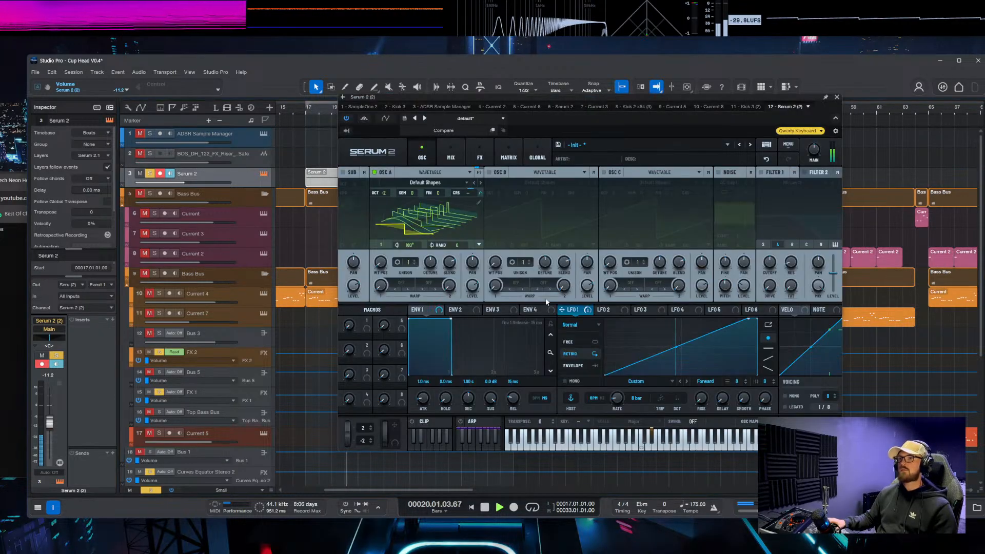
{"action": "key", "text": "space"}
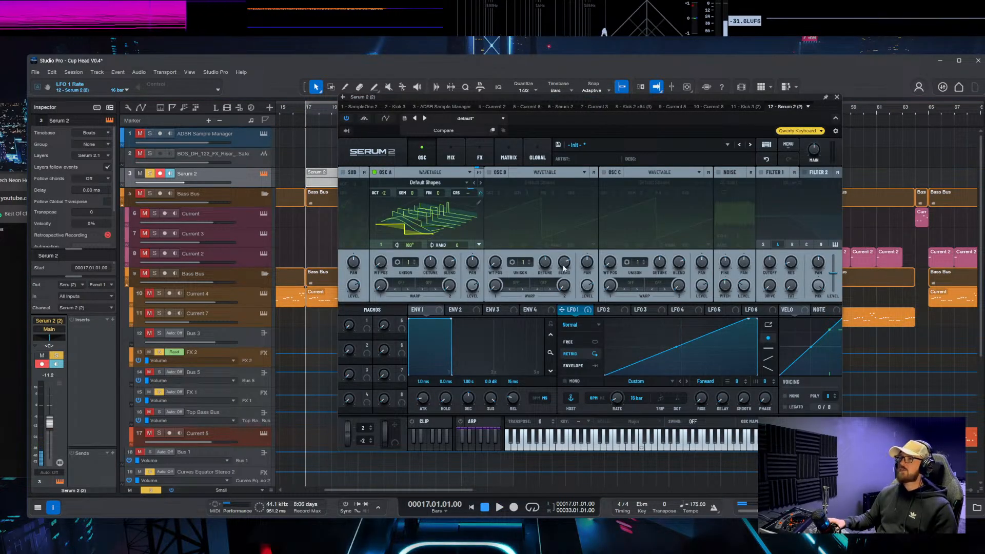
Step: Assign LFO 2 to oscillator A's level, set its rate to 8 bars and shape it into a rising ramp
{"action": "left_click_drag", "start_coordinate": [607, 310], "coordinate": [469, 295]}
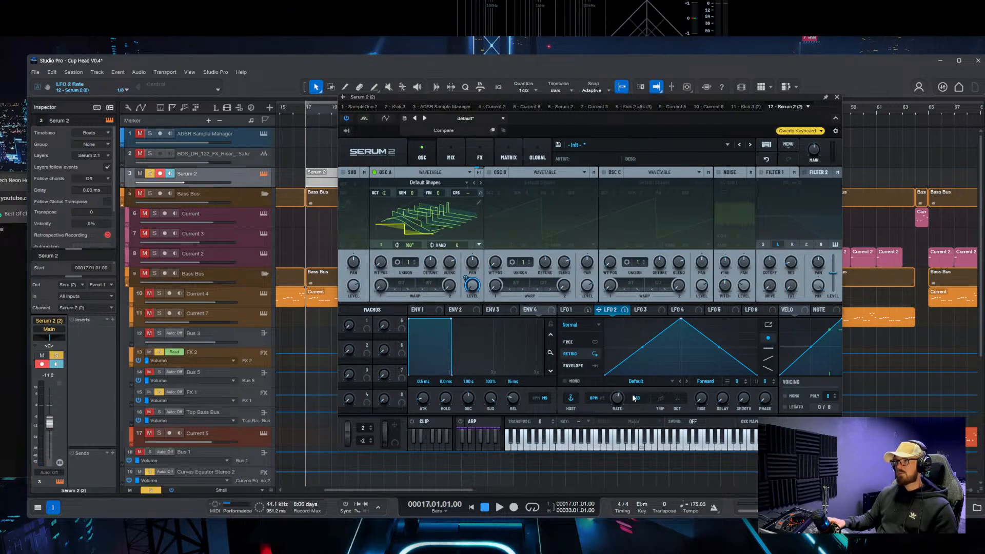
{"action": "left_click_drag", "start_coordinate": [614, 419], "coordinate": [612, 437]}
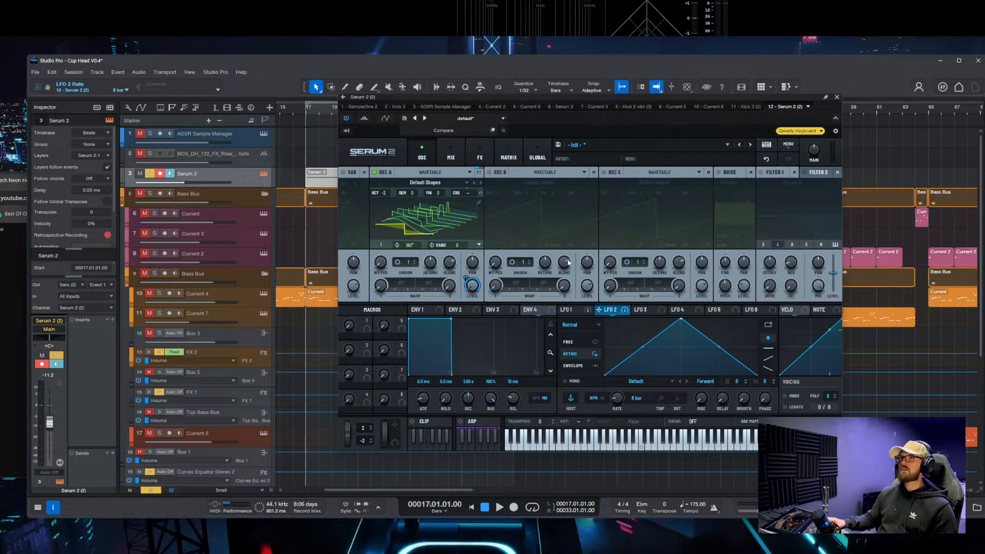
{"action": "left_click_drag", "start_coordinate": [680, 321], "coordinate": [729, 317]}
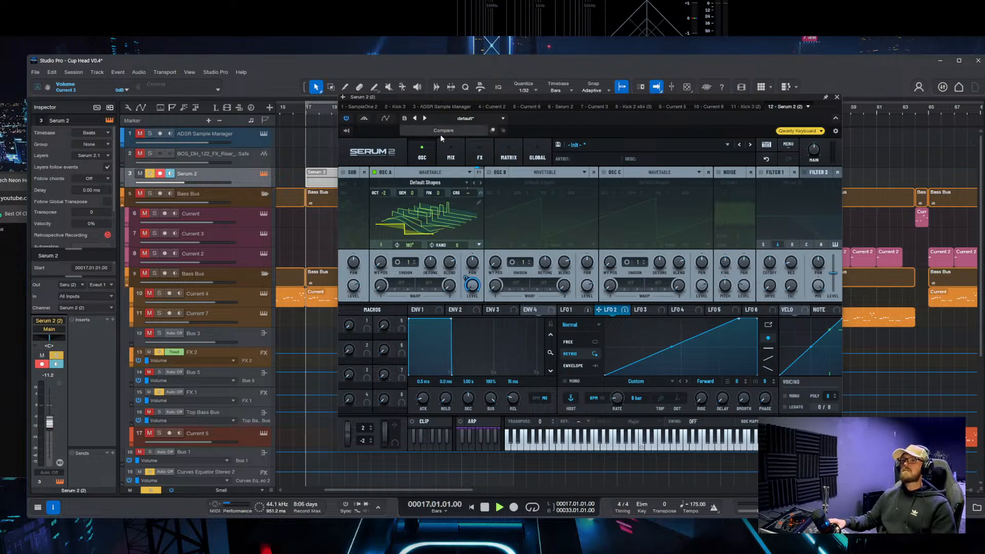
Step: Add a Reverb effect to Serum 2's main effects chain during playback and adjust its mix
{"action": "key", "text": "space"}
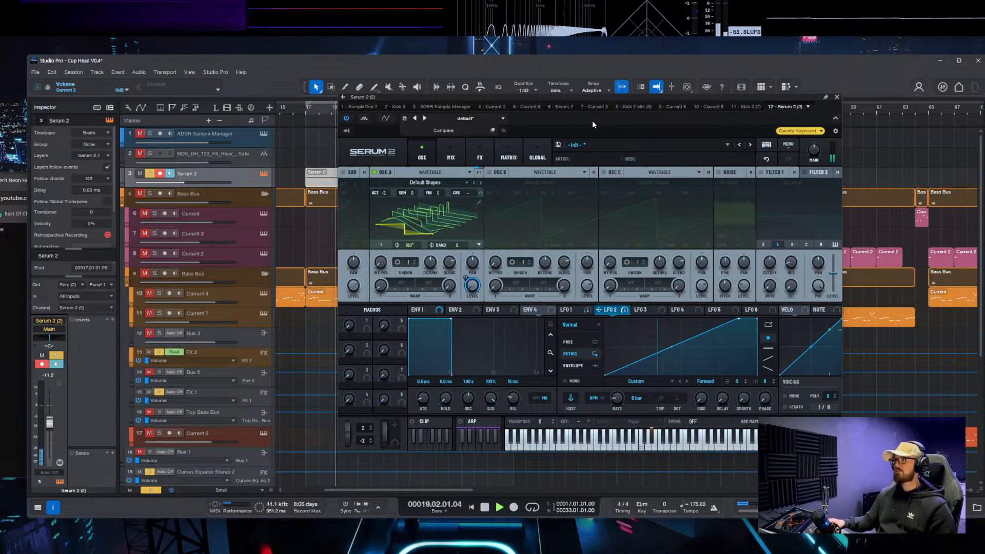
{"action": "left_click", "coordinate": [484, 160]}
{"action": "left_click", "coordinate": [430, 187]}
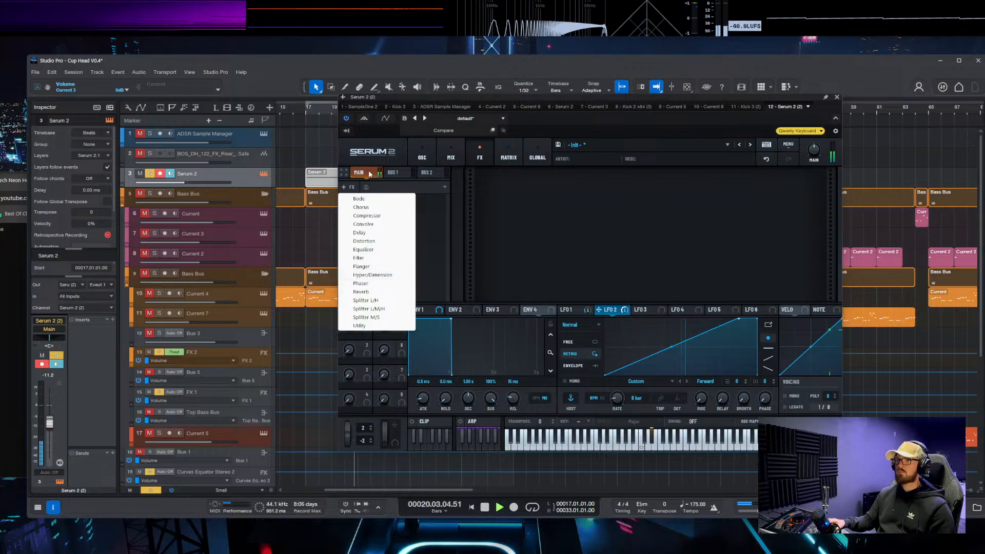
{"action": "left_click", "coordinate": [360, 291]}
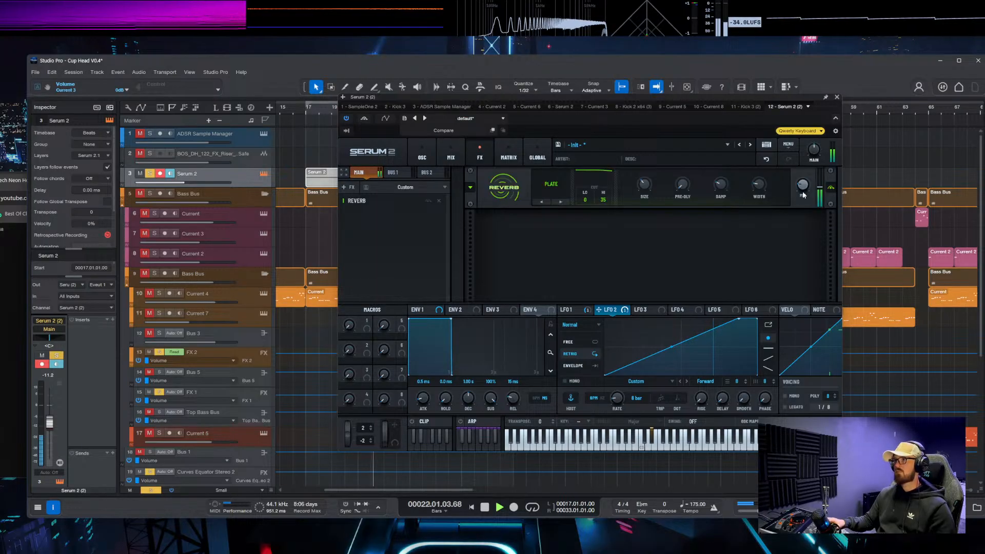
{"action": "left_click_drag", "start_coordinate": [806, 189], "coordinate": [811, 149]}
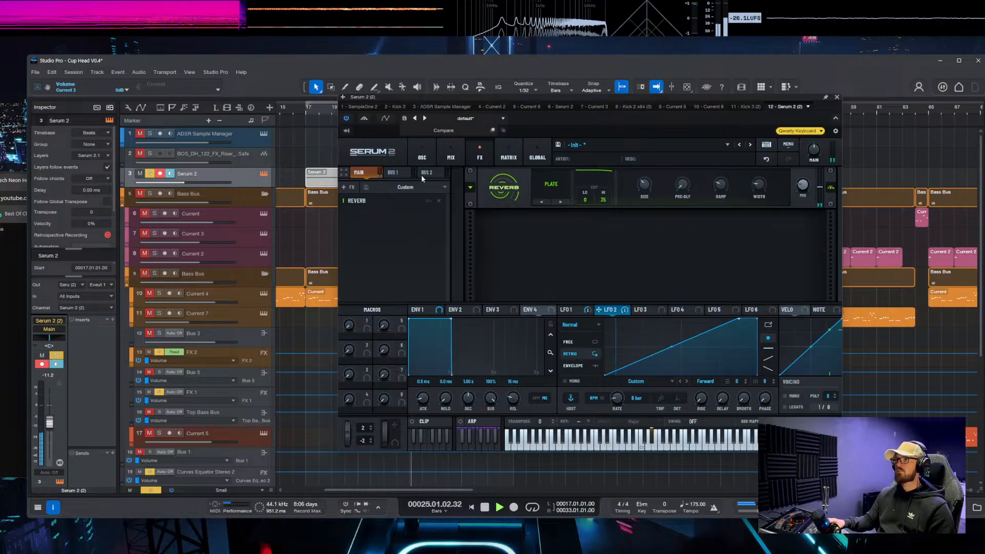
Step: Assign LFO 3 to oscillator A's level, reduce the modulation amount and set LFO 3's rate to about 1.0 Hz
{"action": "left_click", "coordinate": [422, 154]}
{"action": "key", "text": "space"}
{"action": "left_click_drag", "start_coordinate": [610, 98], "coordinate": [809, 140]}
{"action": "left_click", "coordinate": [774, 352]}
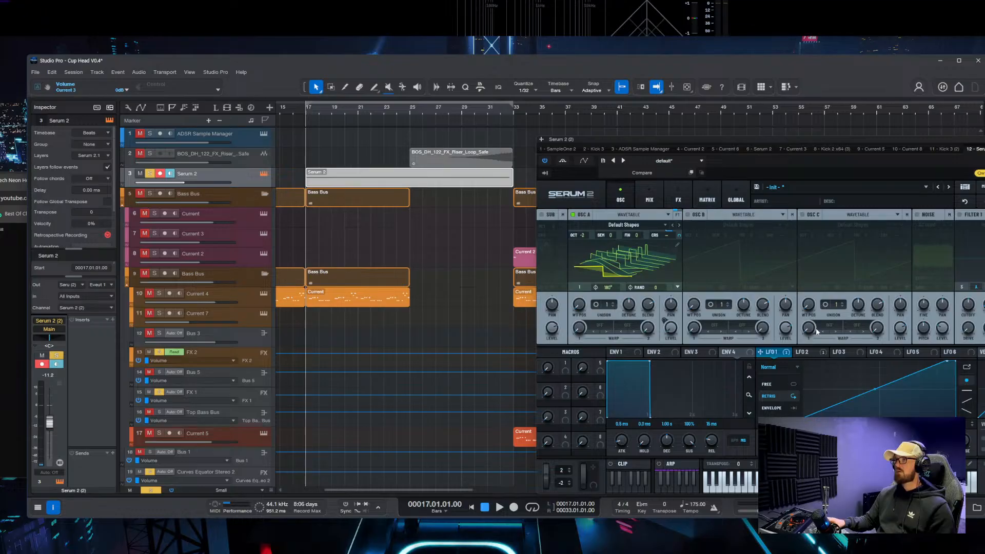
{"action": "left_click", "coordinate": [846, 353]}
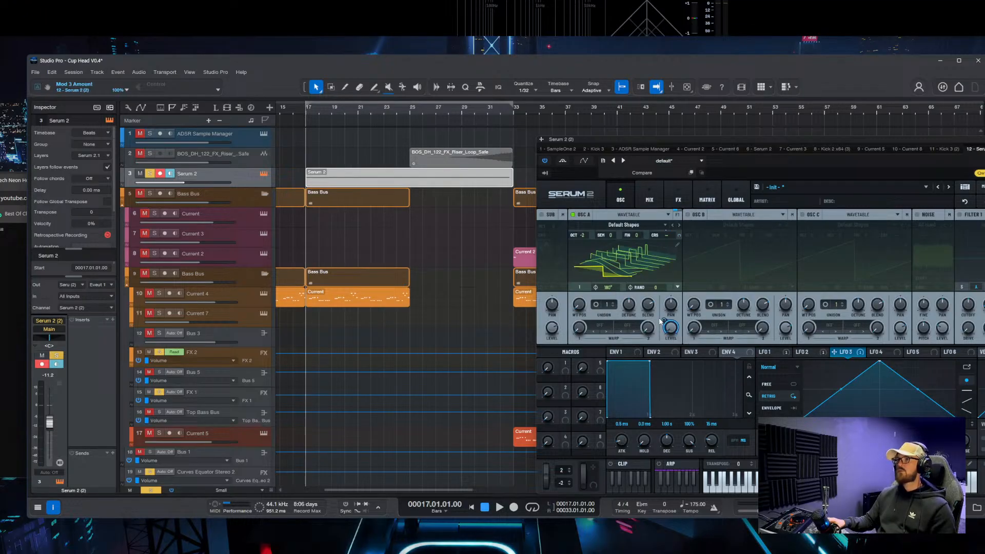
{"action": "left_click_drag", "start_coordinate": [665, 321], "coordinate": [669, 378]}
{"action": "left_click_drag", "start_coordinate": [681, 467], "coordinate": [682, 478]}
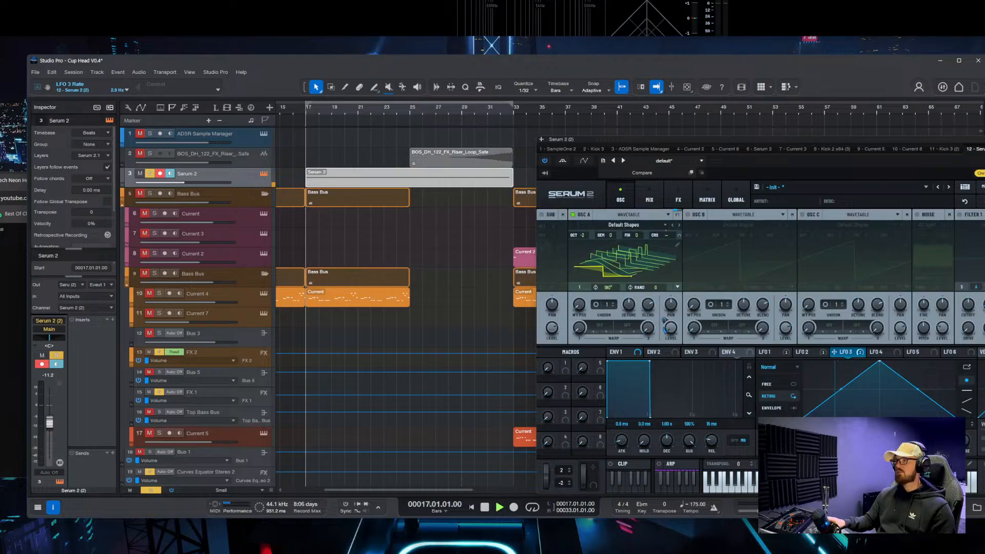
Step: Assign LFO 1 as a modulator of LFO 3's rate
{"action": "left_click", "coordinate": [787, 352]}
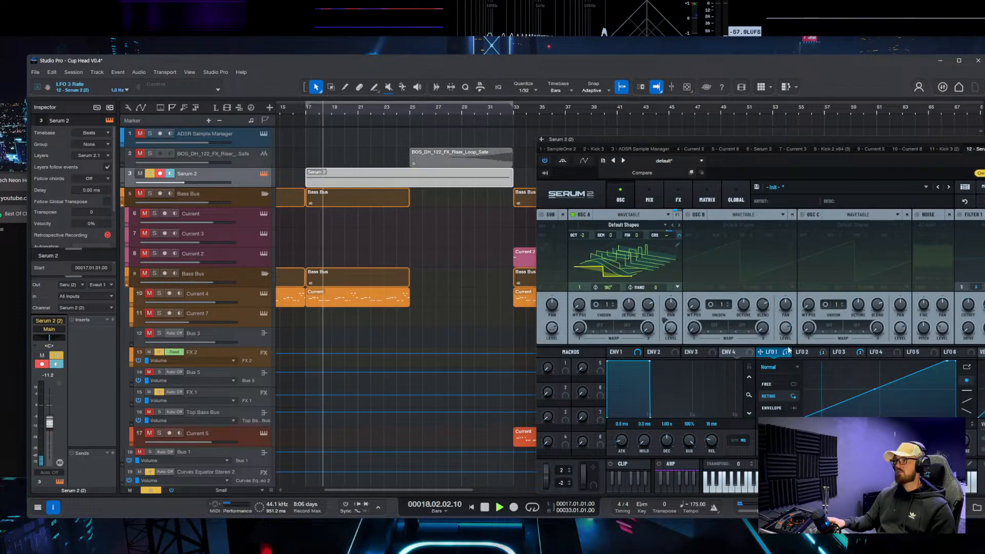
{"action": "left_click_drag", "start_coordinate": [788, 351], "coordinate": [862, 440]}
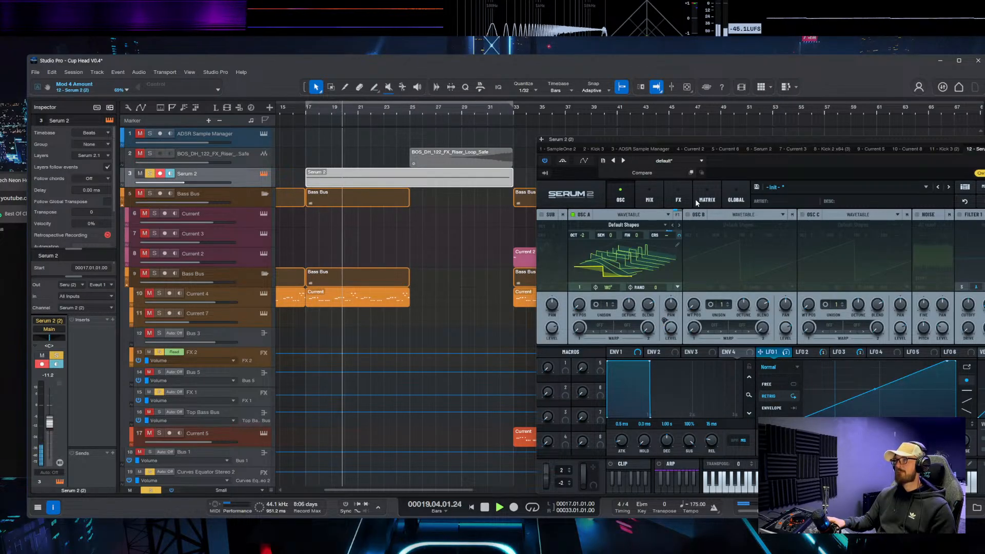
{"action": "left_click", "coordinate": [667, 161]}
{"action": "left_click", "coordinate": [670, 197]}
{"action": "left_click", "coordinate": [705, 198]}
{"action": "left_click", "coordinate": [672, 198]}
{"action": "key", "text": "space"}
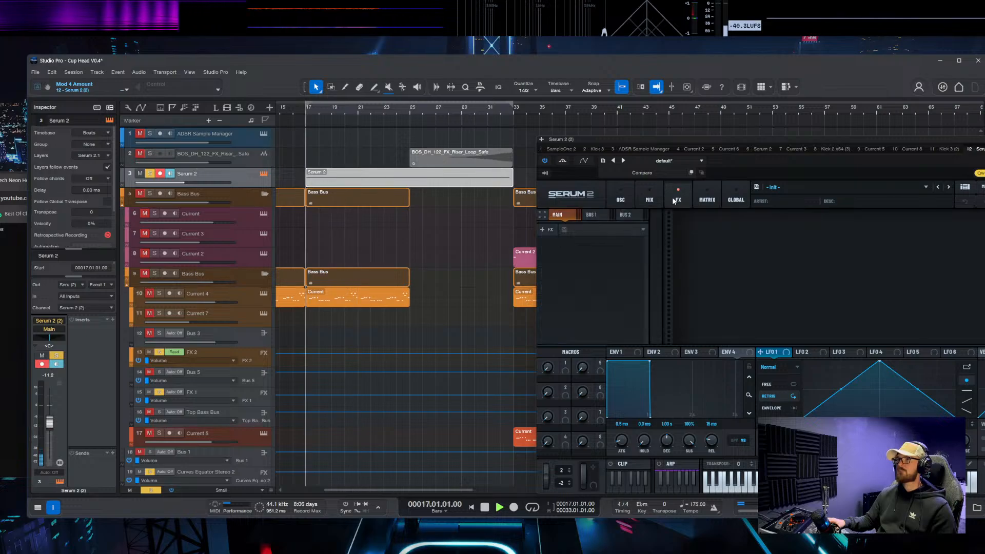
{"action": "left_click", "coordinate": [648, 193]}
{"action": "left_click", "coordinate": [674, 195]}
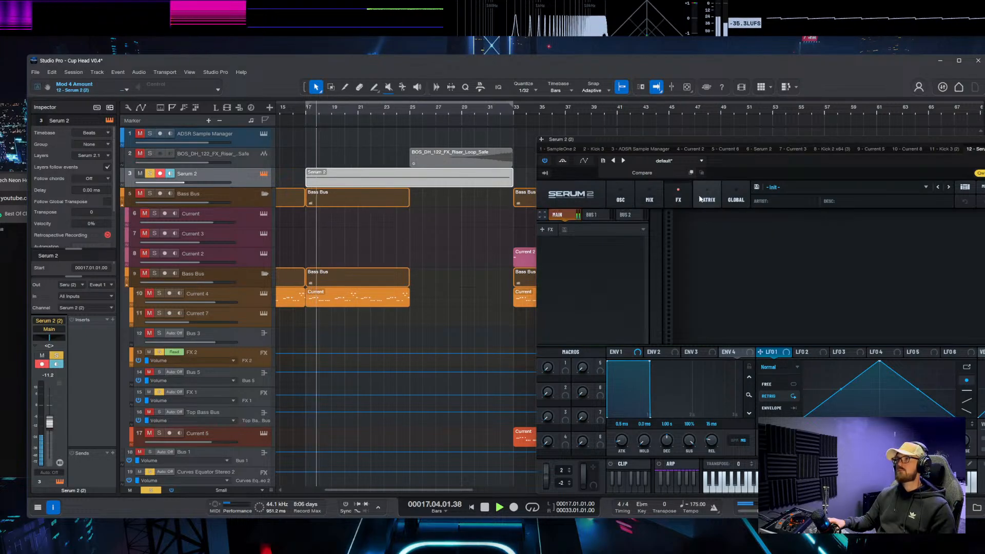
{"action": "left_click", "coordinate": [706, 199]}
{"action": "key", "text": "space"}
{"action": "left_click", "coordinate": [620, 200]}
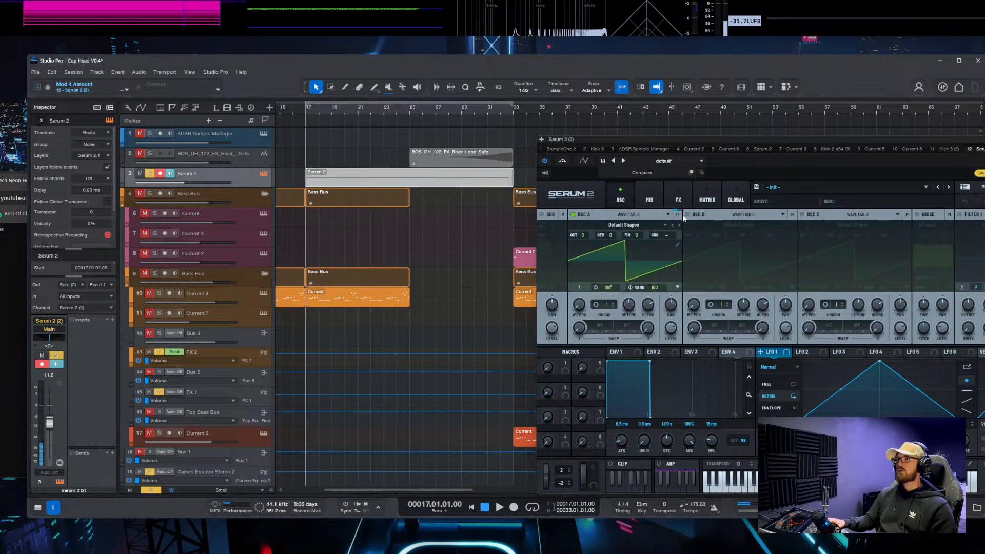
{"action": "left_click", "coordinate": [411, 236]}
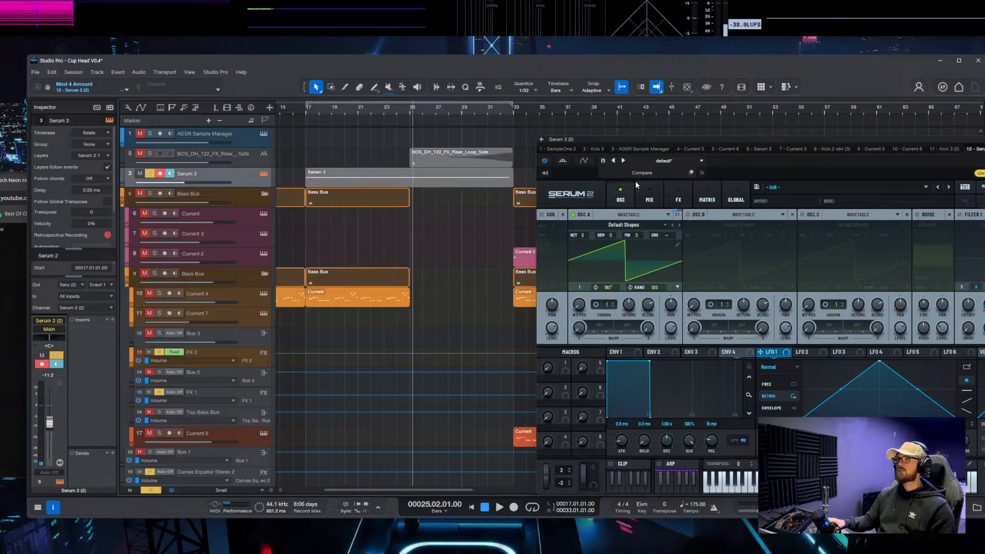
{"action": "left_click", "coordinate": [666, 170]}
{"action": "left_click", "coordinate": [452, 177]}
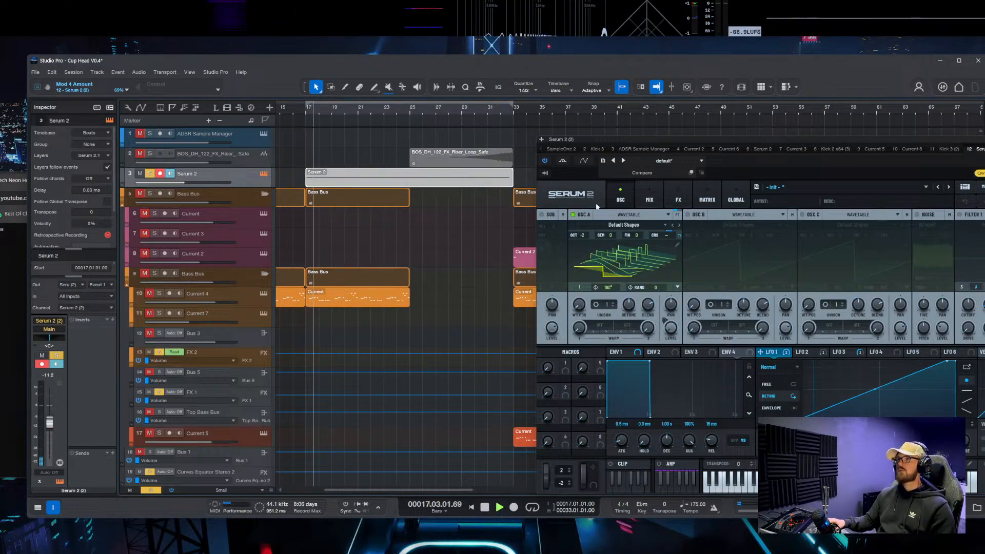
Step: Review the LFO routings in Serum 2's modulation matrix while the loop plays
{"action": "left_click", "coordinate": [678, 201]}
{"action": "left_click", "coordinate": [706, 199]}
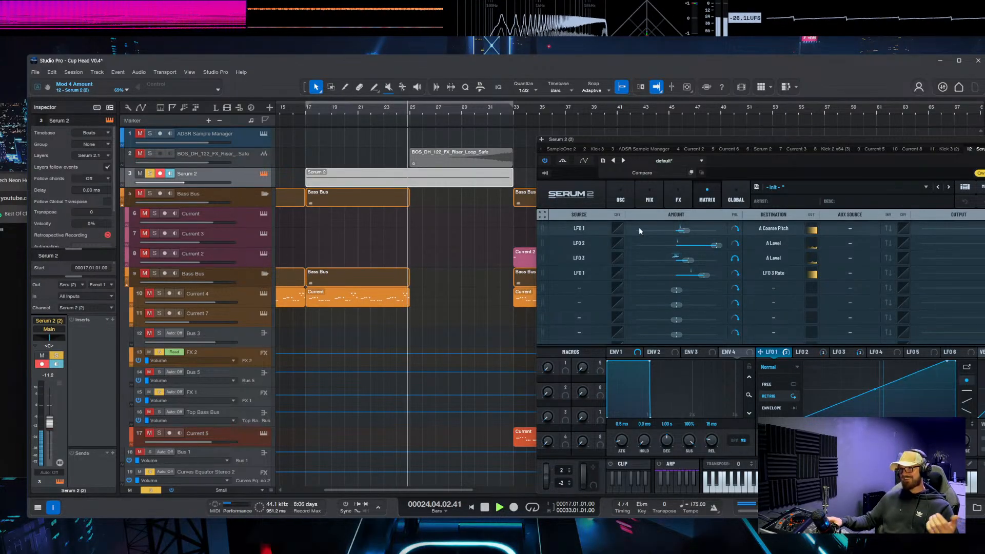
{"action": "key", "text": "space"}
Step: Raise the start point of LFO 2's ramp to full level, return it to zero and replay the loop
{"action": "left_click", "coordinate": [803, 352]}
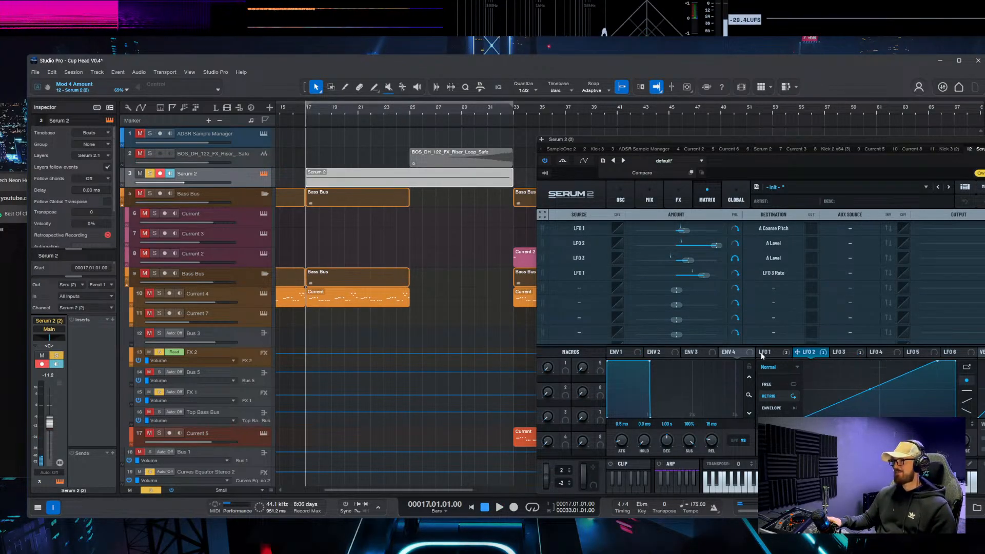
{"action": "left_click", "coordinate": [621, 198]}
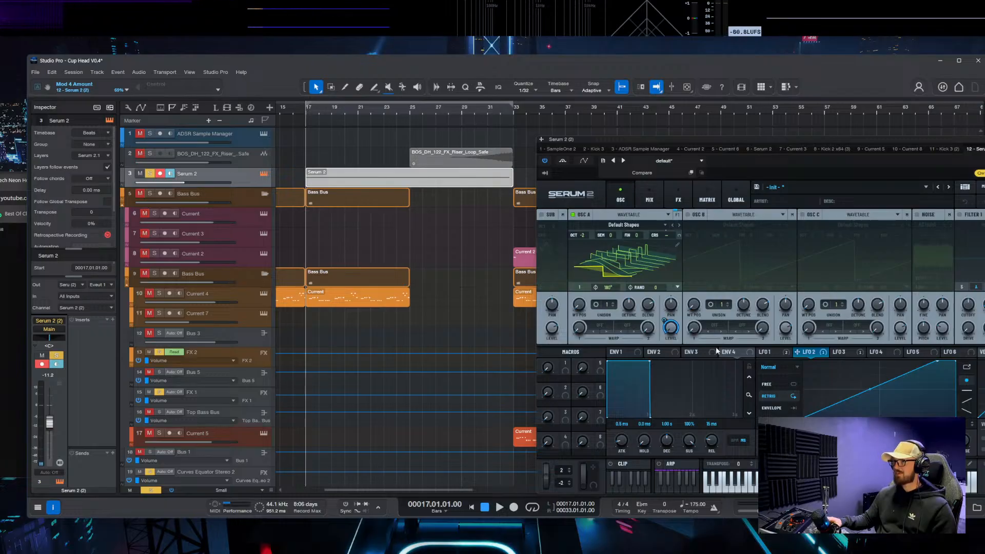
{"action": "left_click", "coordinate": [771, 352]}
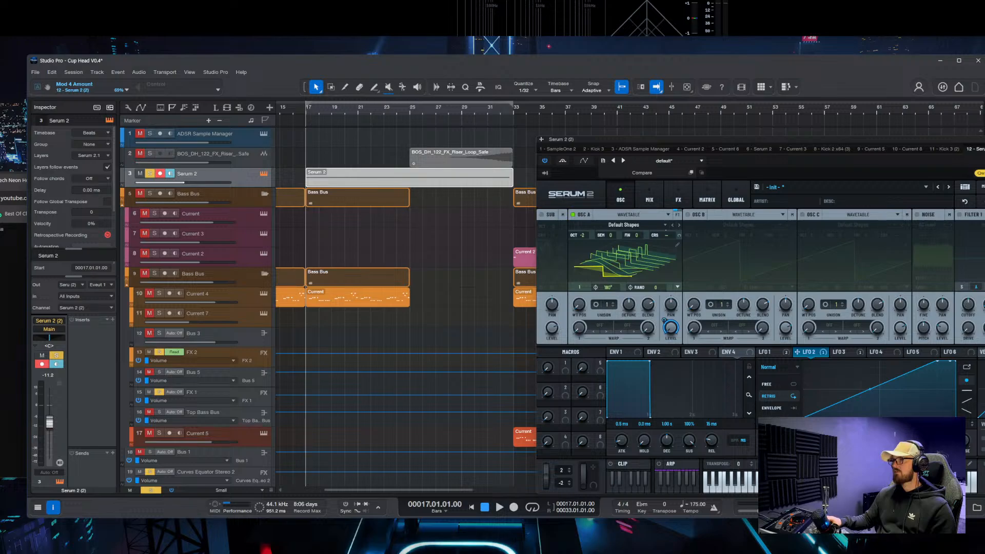
{"action": "left_click_drag", "start_coordinate": [802, 415], "coordinate": [796, 322]}
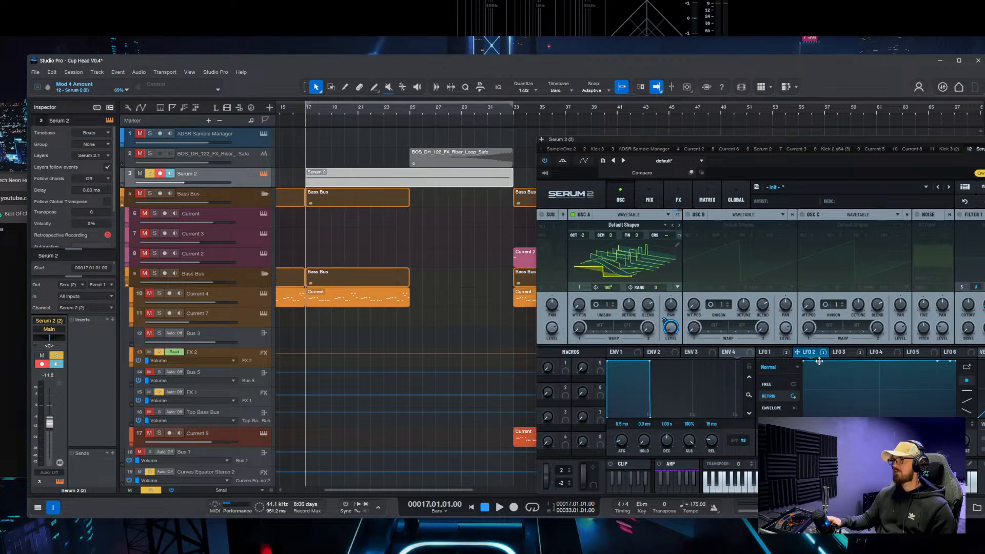
{"action": "left_click_drag", "start_coordinate": [819, 360], "coordinate": [807, 425]}
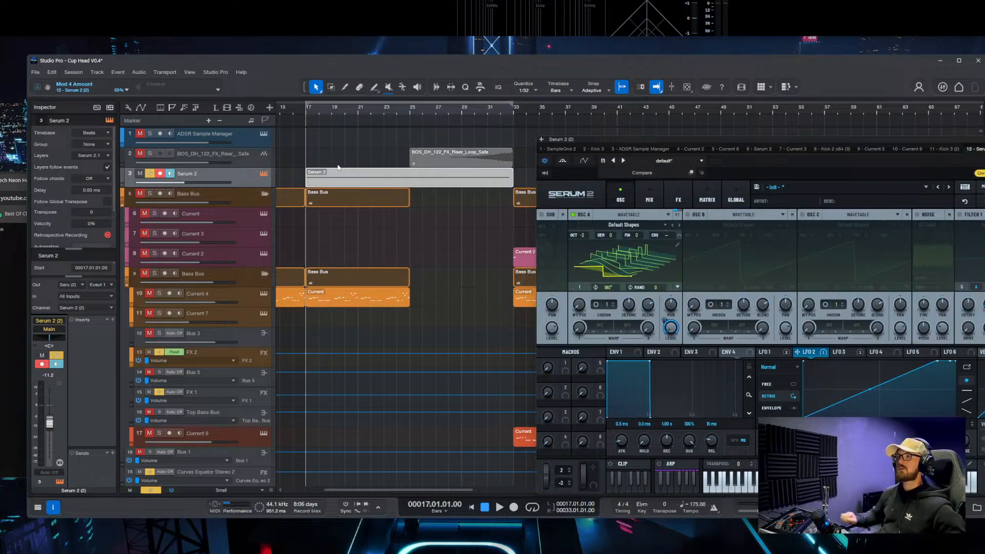
{"action": "key", "text": "space"}
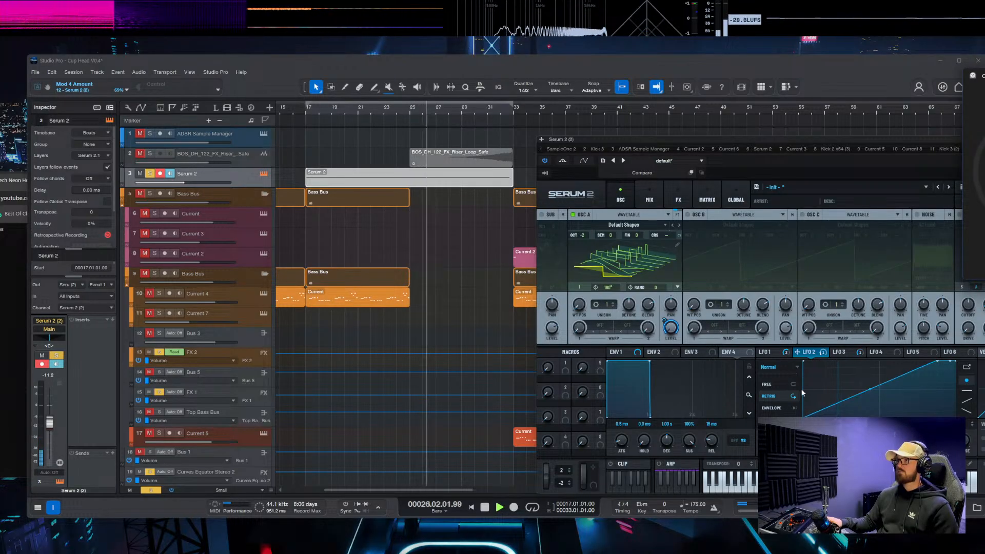
Step: Set LFO 2 to Envelope mode, close Serum 2 and check the end of its clip at bar 33 during playback
{"action": "left_click", "coordinate": [776, 408]}
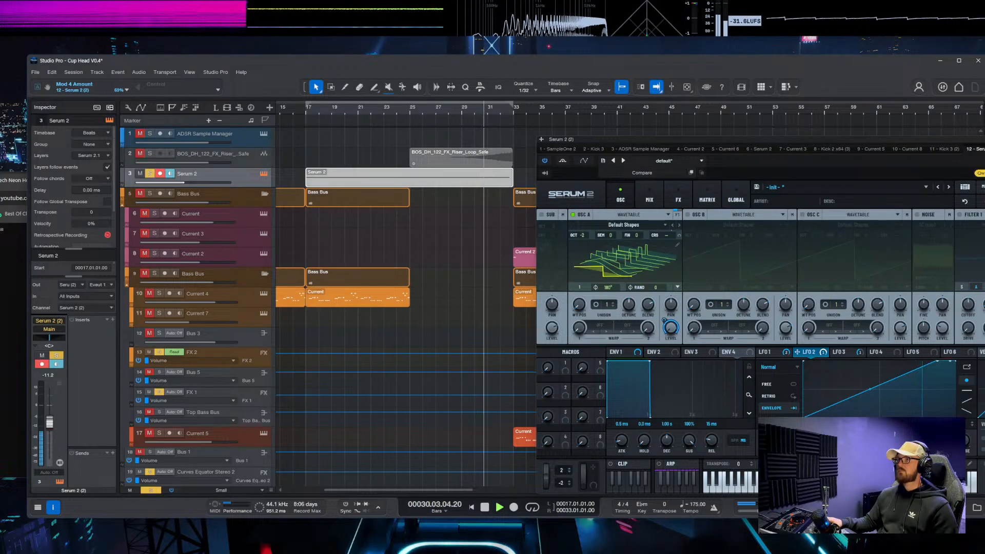
{"action": "left_click", "coordinate": [983, 139]}
{"action": "scroll", "coordinate": [692, 174], "scroll_direction": "up", "scroll_amount": 5}
{"action": "scroll", "coordinate": [548, 160], "scroll_direction": "left", "scroll_amount": 10}
{"action": "scroll", "coordinate": [549, 159], "scroll_direction": "down", "scroll_amount": 1}
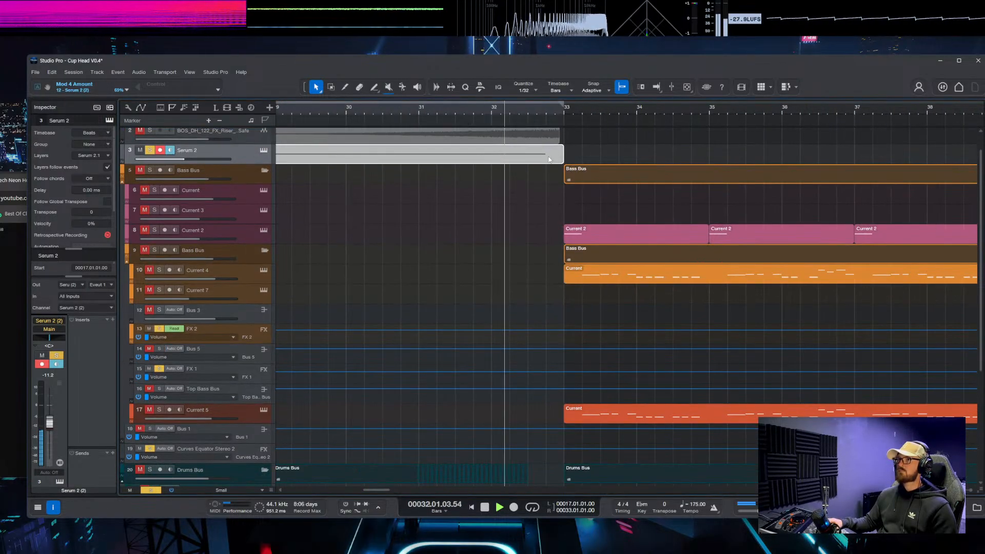
{"action": "scroll", "coordinate": [550, 154], "scroll_direction": "up", "scroll_amount": 1}
{"action": "scroll", "coordinate": [549, 154], "scroll_direction": "left", "scroll_amount": 1}
{"action": "key", "text": "space"}
{"action": "scroll", "coordinate": [408, 183], "scroll_direction": "down", "scroll_amount": 5}
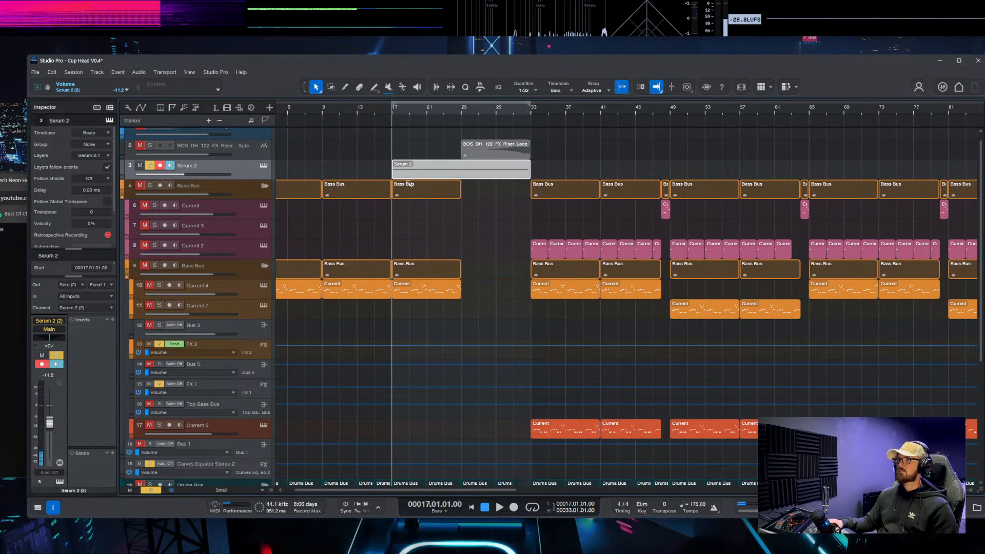
Step: Select the clips from bar 17 onward, loop bars 17–97, clear the solo and play the full arrangement
{"action": "key", "text": "shift+z"}
{"action": "left_click_drag", "start_coordinate": [810, 396], "coordinate": [362, 127]}
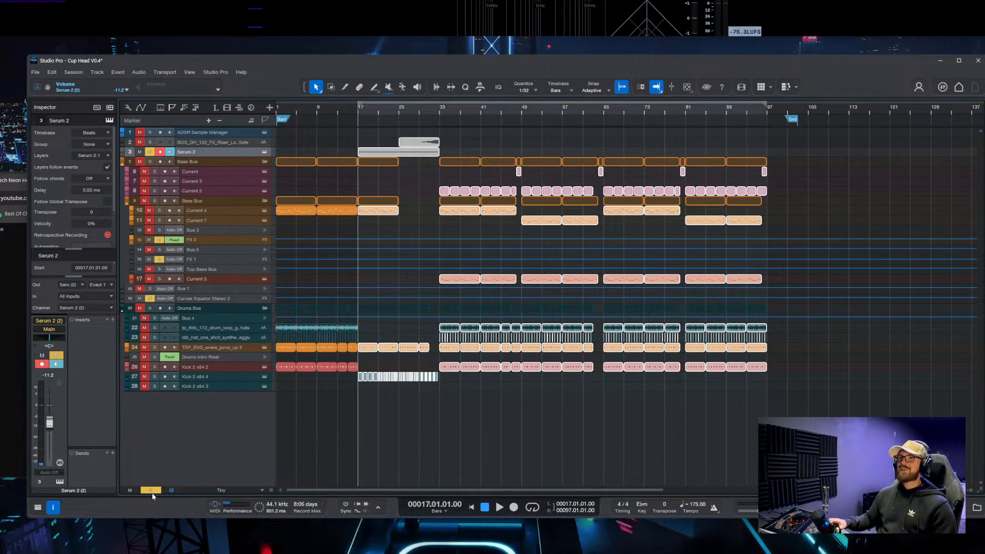
{"action": "key", "text": "space"}
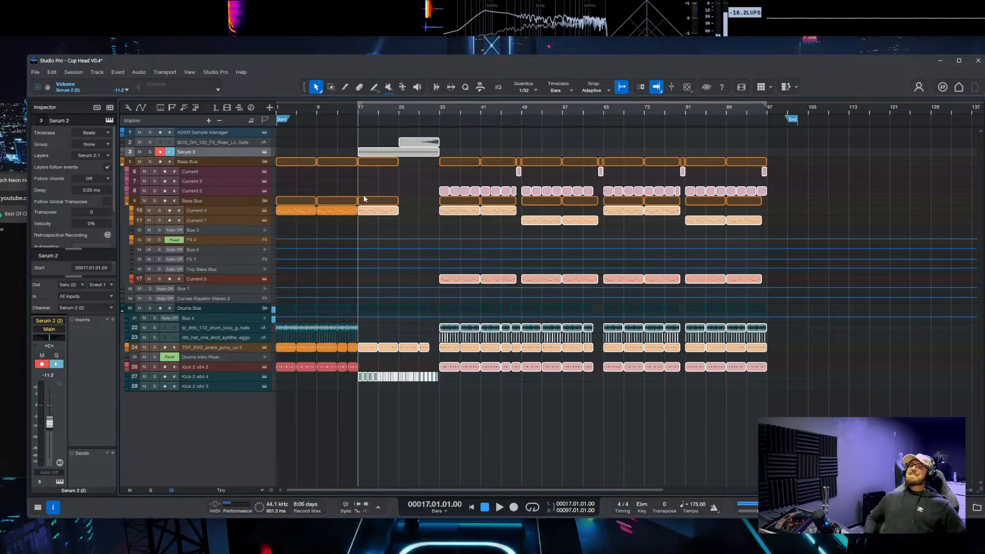
{"action": "key", "text": "space"}
{"action": "key", "text": "shift+z"}
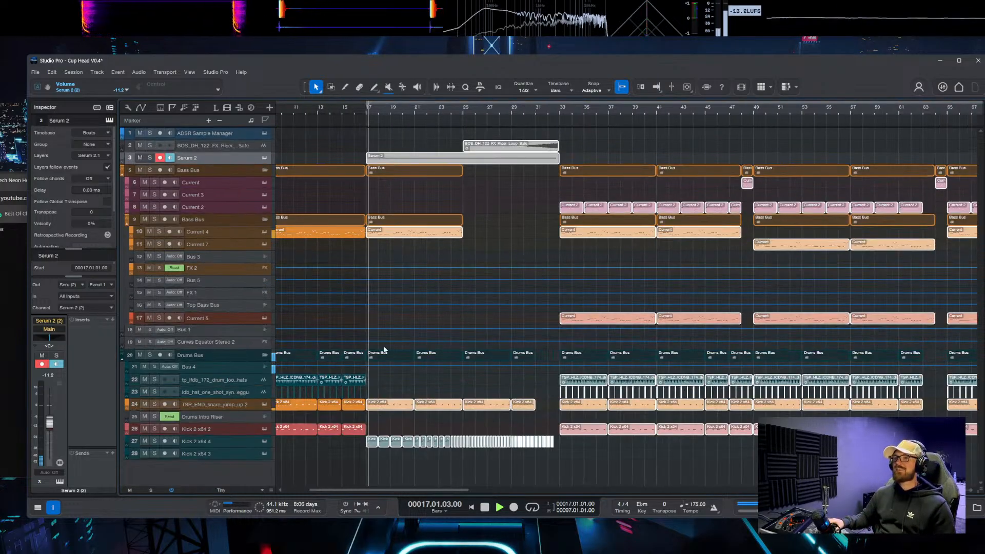
Step: Select the Kick 2 x64 4 track and look through its channel and track options while the loop plays
{"action": "left_click", "coordinate": [208, 439]}
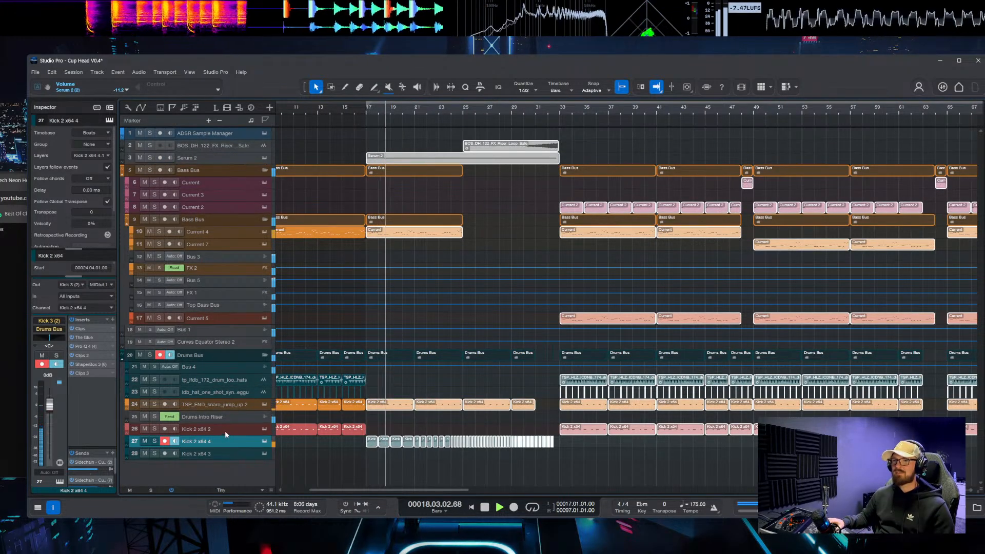
{"action": "right_click", "coordinate": [101, 402]}
{"action": "left_click", "coordinate": [125, 235]}
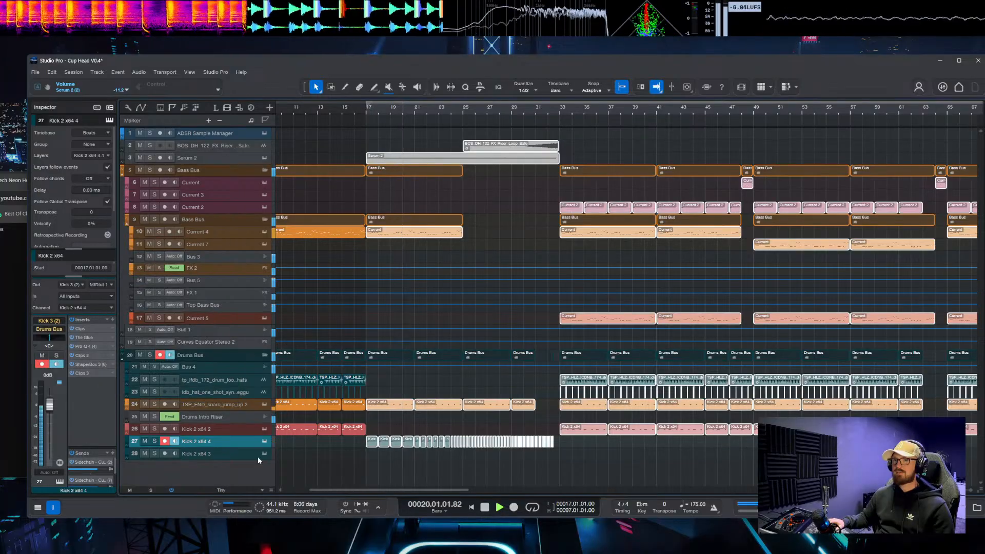
{"action": "right_click", "coordinate": [104, 406]}
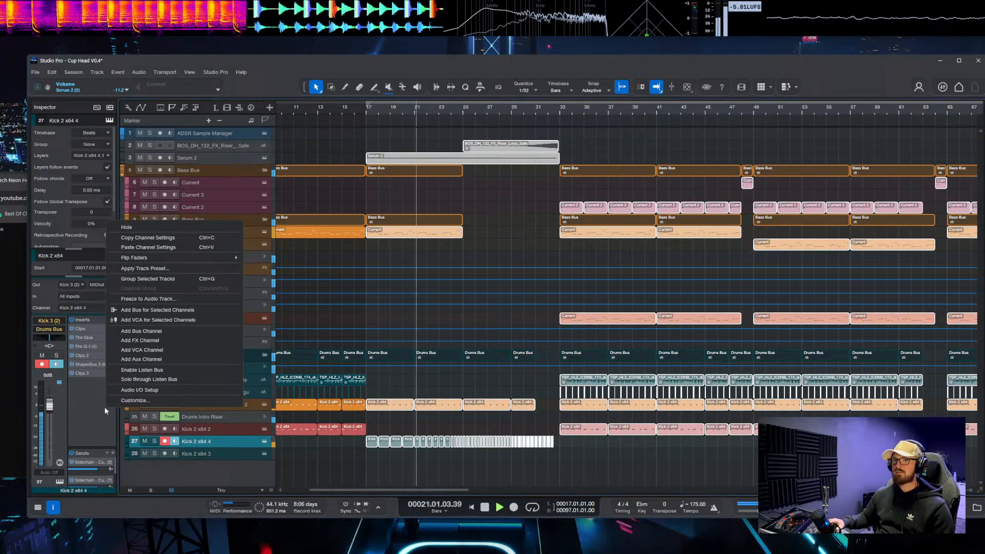
{"action": "left_click", "coordinate": [150, 248]}
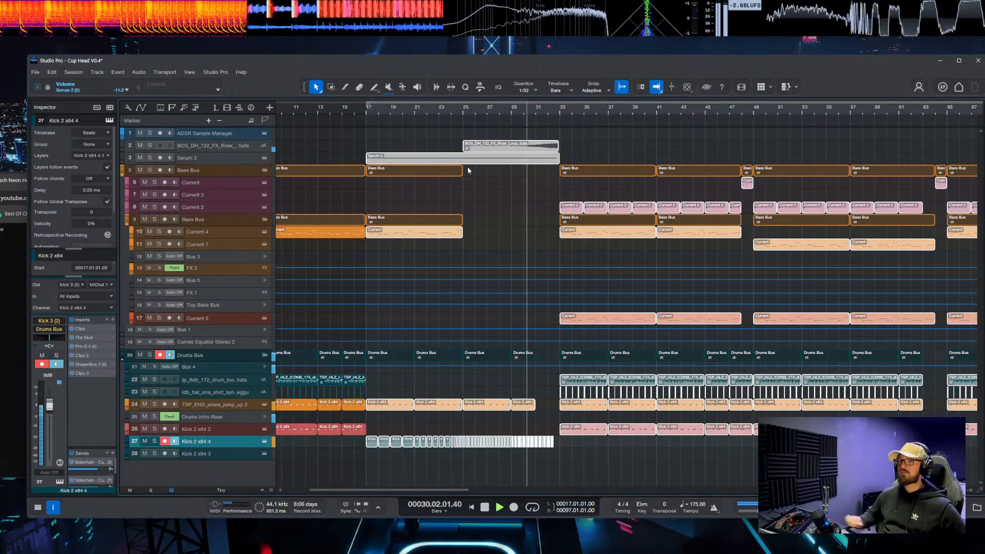
{"action": "right_click", "coordinate": [236, 445]}
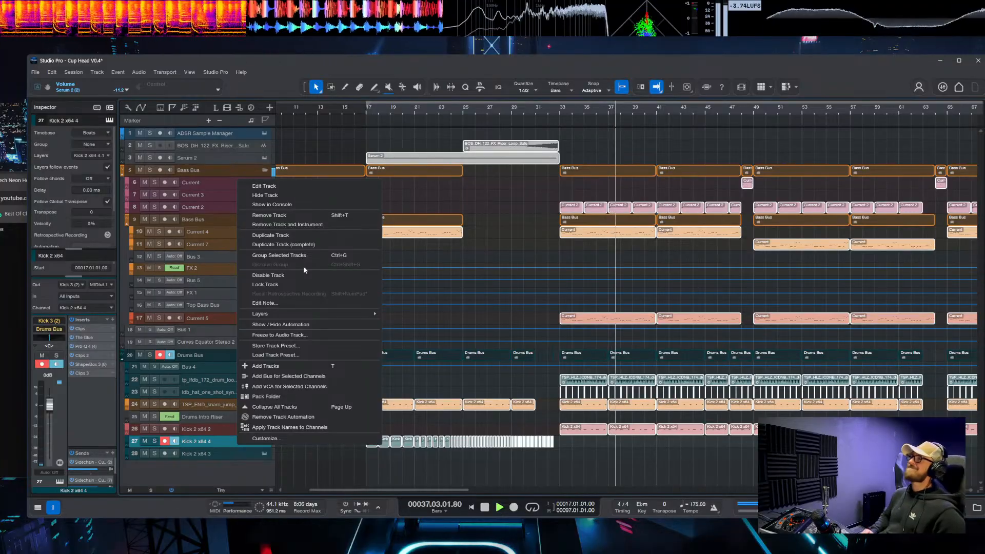
{"action": "left_click", "coordinate": [672, 144]}
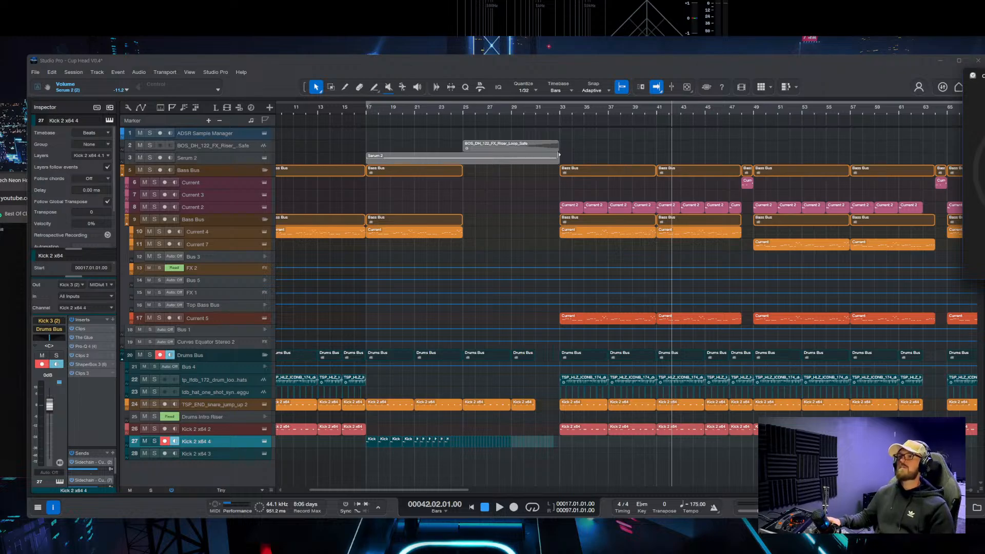
Step: Examine the kick build-up clips in bars 17–33, the track's options and its channel in the mixer
{"action": "scroll", "coordinate": [476, 163], "scroll_direction": "up", "scroll_amount": 1}
{"action": "scroll", "coordinate": [471, 226], "scroll_direction": "up", "scroll_amount": 1}
{"action": "scroll", "coordinate": [467, 272], "scroll_direction": "down", "scroll_amount": 4}
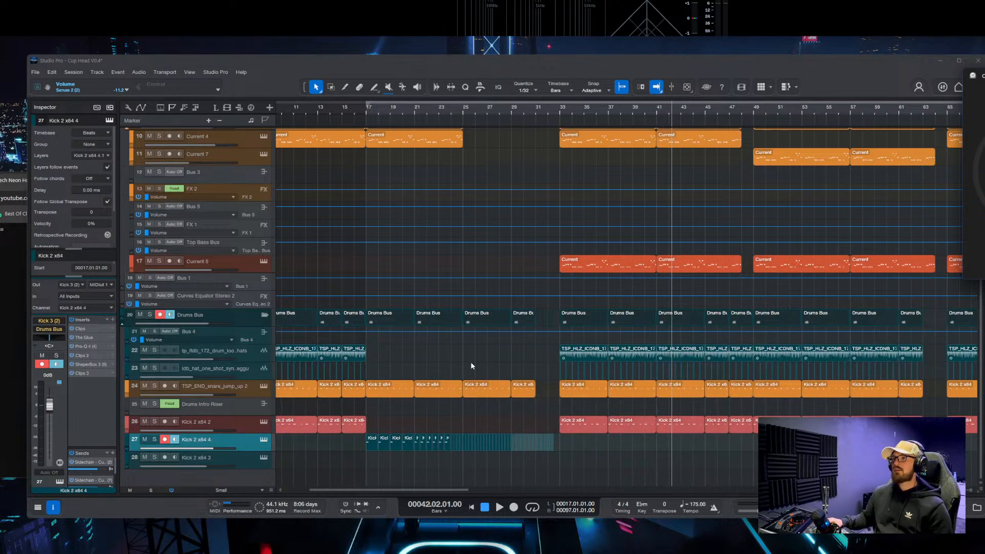
{"action": "scroll", "coordinate": [478, 431], "scroll_direction": "up", "scroll_amount": 2}
{"action": "right_click", "coordinate": [231, 439]}
{"action": "key", "text": "Escape"}
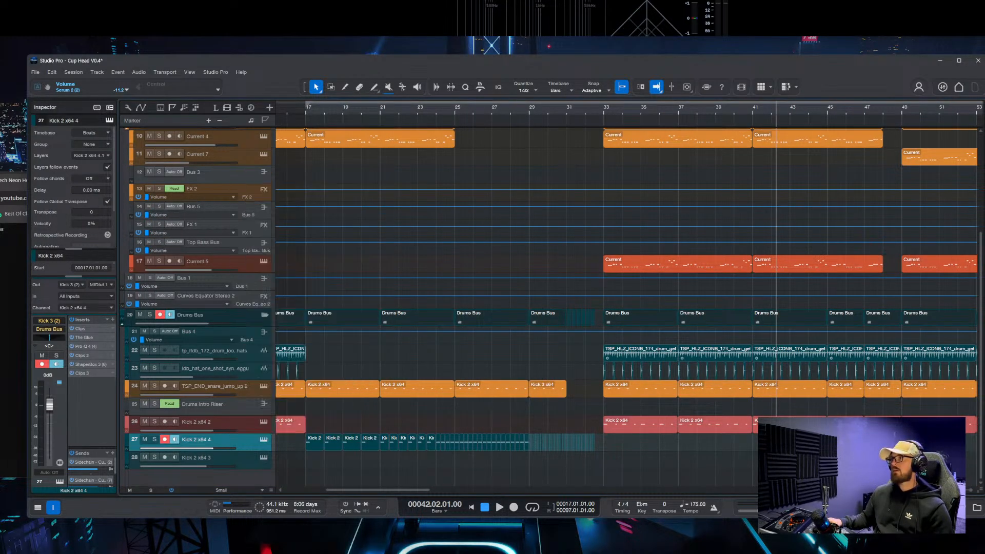
{"action": "left_click_drag", "start_coordinate": [460, 165], "coordinate": [795, 0]}
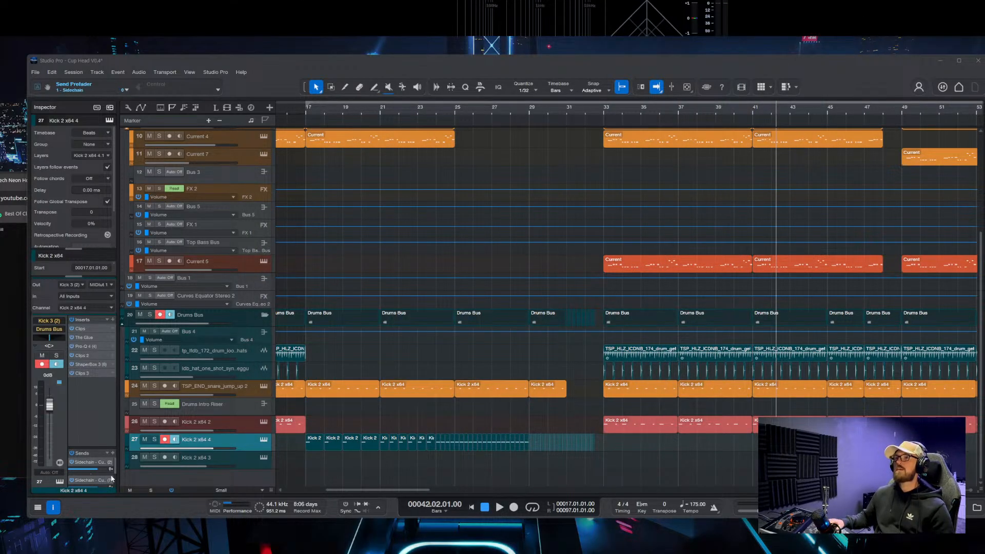
{"action": "right_click", "coordinate": [245, 440]}
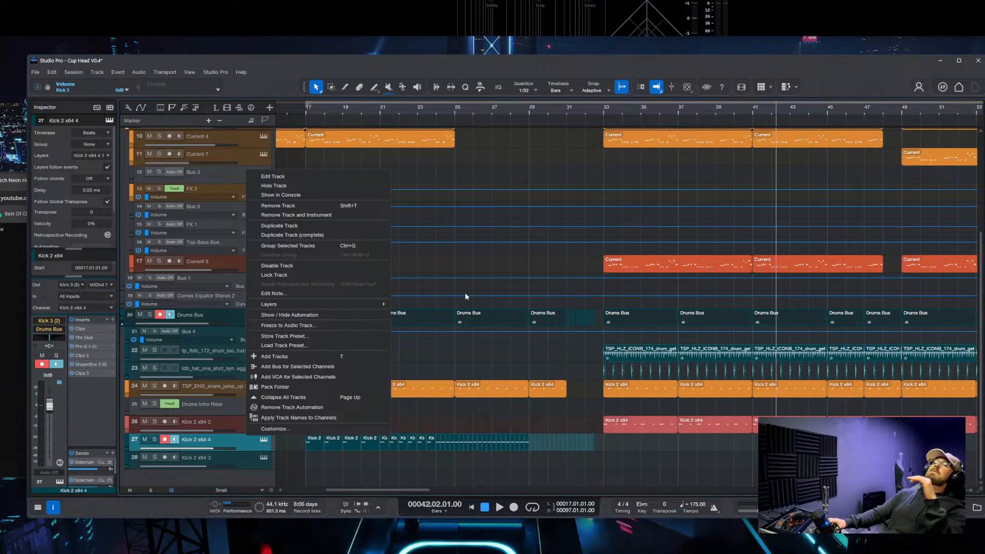
{"action": "left_click", "coordinate": [523, 195]}
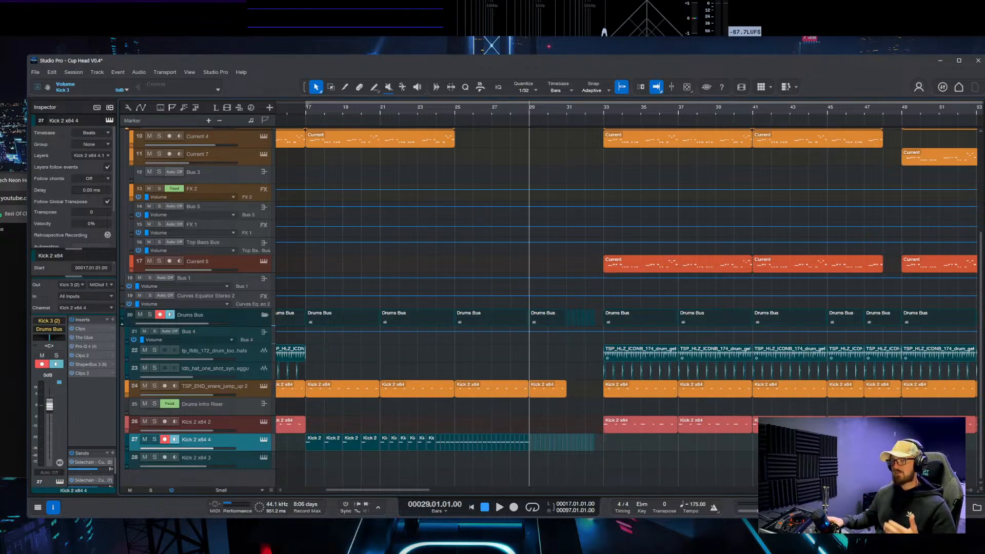
{"action": "left_click", "coordinate": [963, 508]}
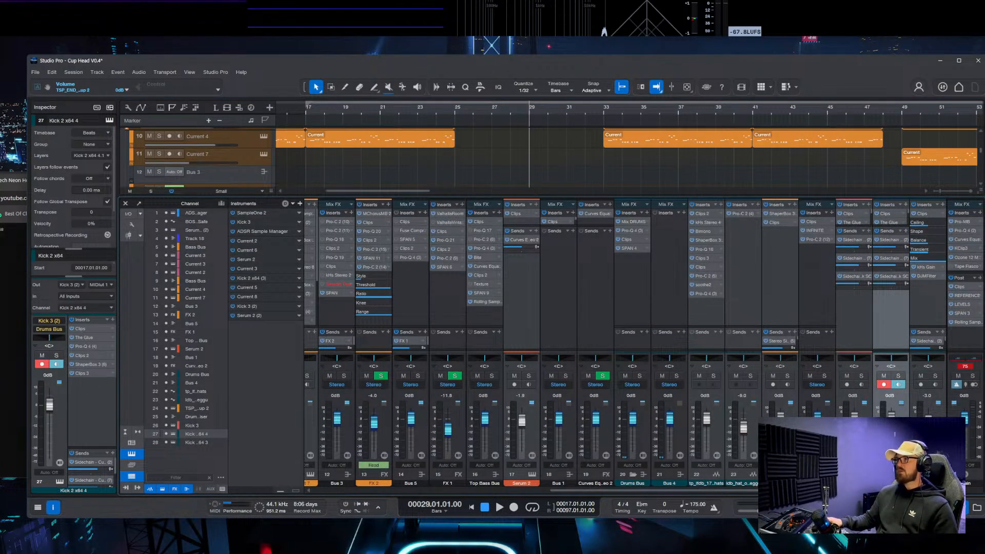
{"action": "left_click", "coordinate": [964, 510]}
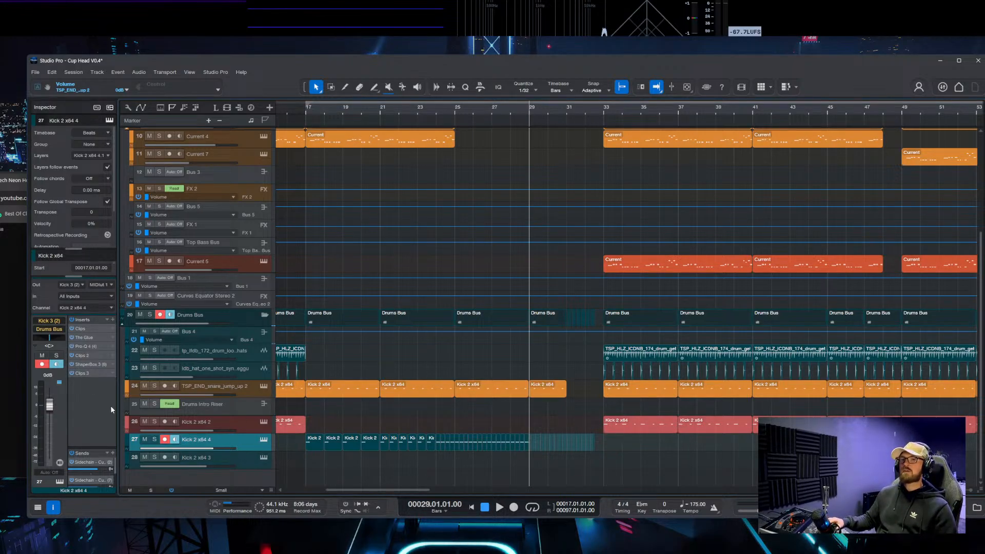
Step: Lower the Kick 2 x64 4 track's volume to about -6 dB and add a bus for its channel
{"action": "left_click_drag", "start_coordinate": [49, 405], "coordinate": [55, 435]}
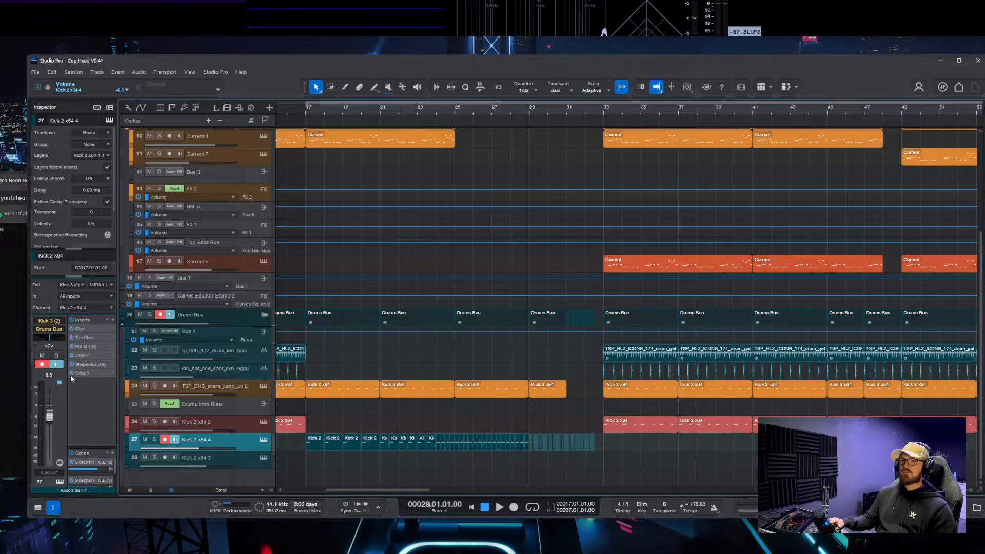
{"action": "right_click", "coordinate": [236, 447]}
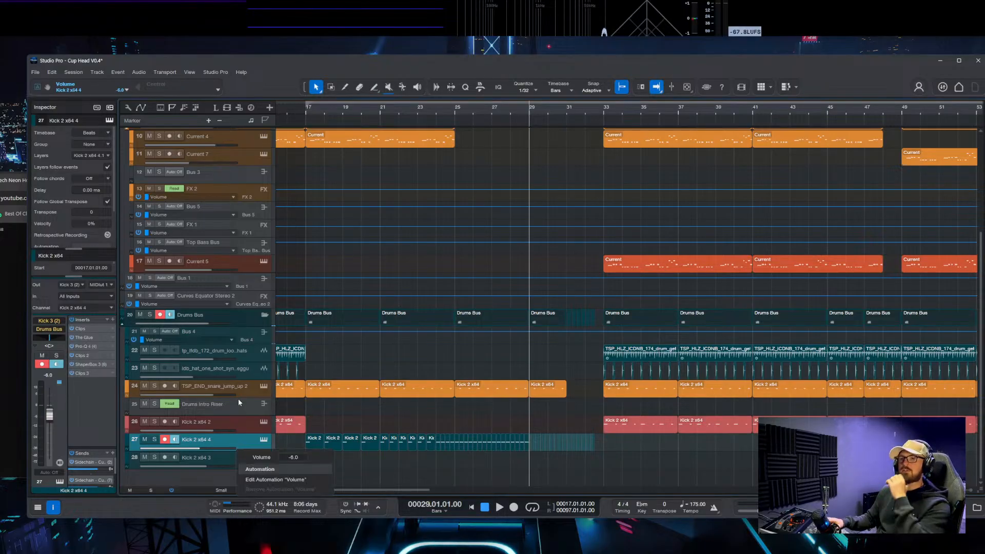
{"action": "left_click", "coordinate": [248, 439]}
{"action": "right_click", "coordinate": [247, 438]}
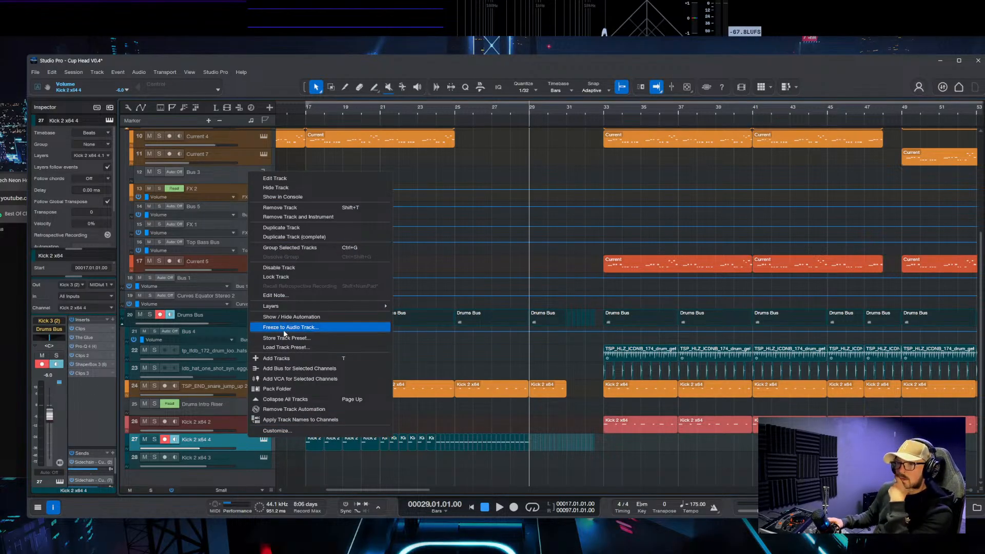
{"action": "left_click", "coordinate": [287, 369]}
{"action": "key", "text": "F3"}
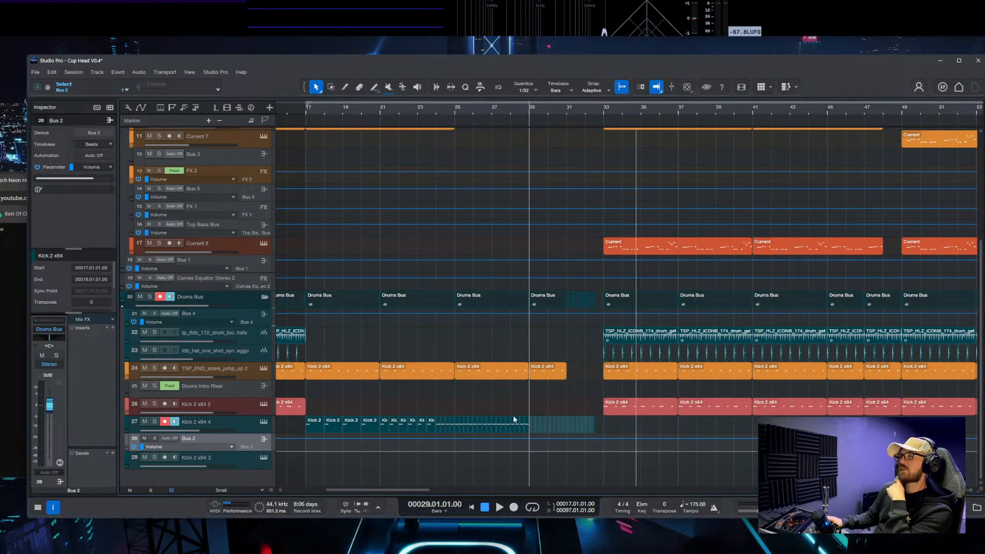
Step: Insert kHs Gain on Bus 2 and switch its gain unit to percent
{"action": "left_click", "coordinate": [113, 328]}
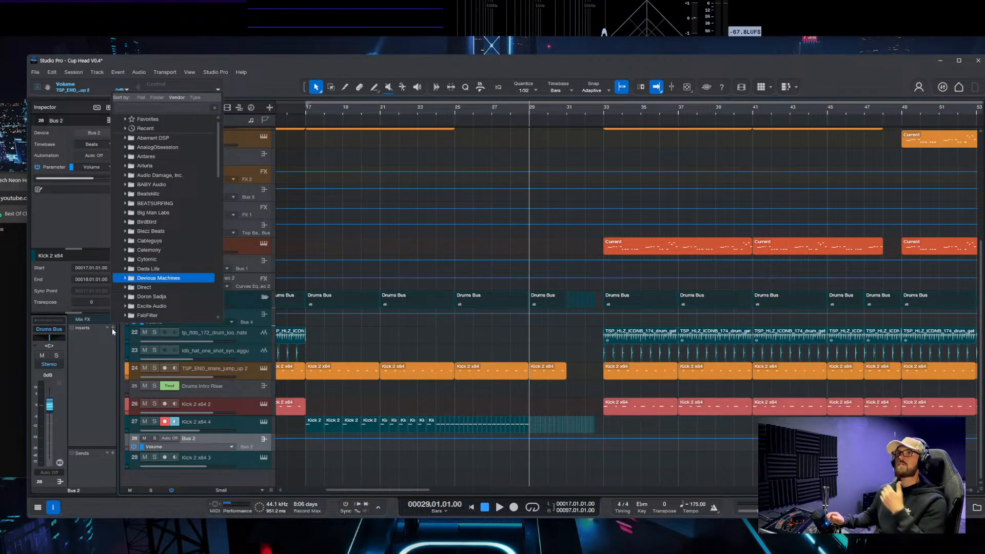
{"action": "type", "text": "gain"}
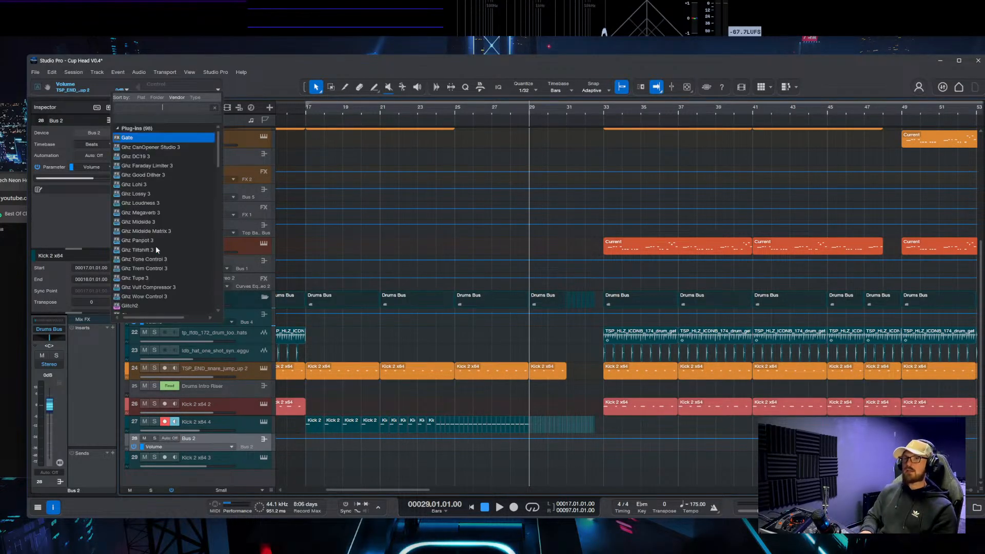
{"action": "key", "text": "Return"}
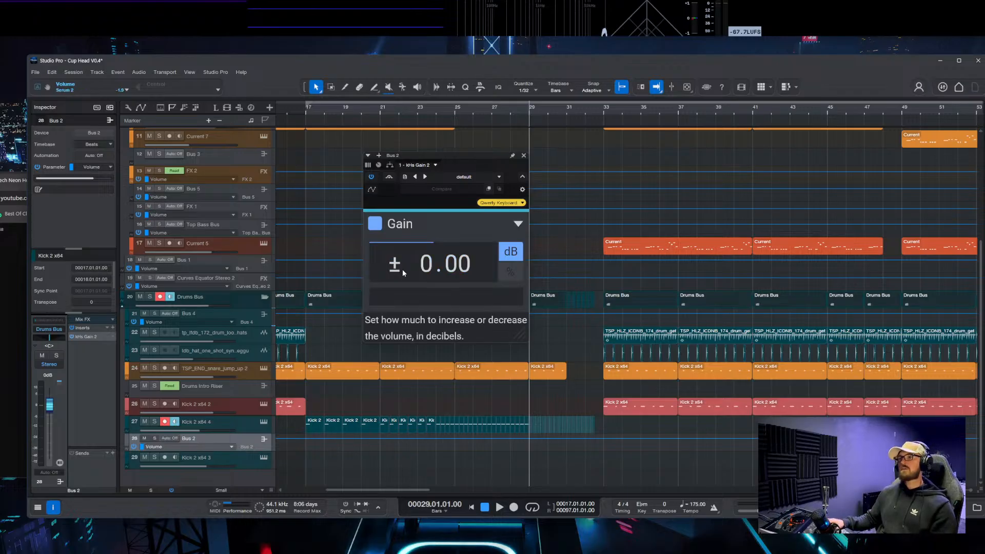
{"action": "left_click", "coordinate": [510, 271]}
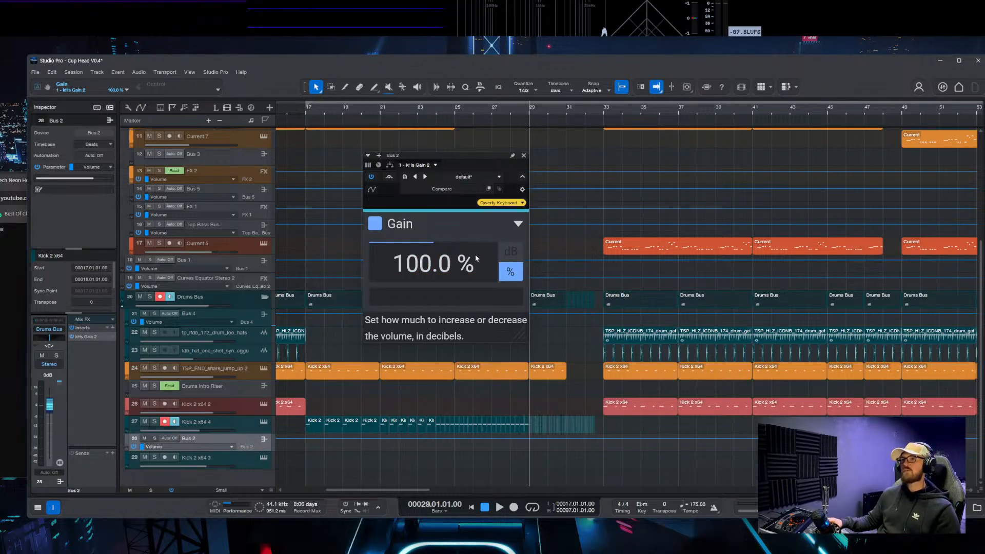
Step: Show Bus 2's Gain automation and draw a rise from bar 17 to 200% at bar 29, held to a drop at bar 33
{"action": "left_click", "coordinate": [434, 267]}
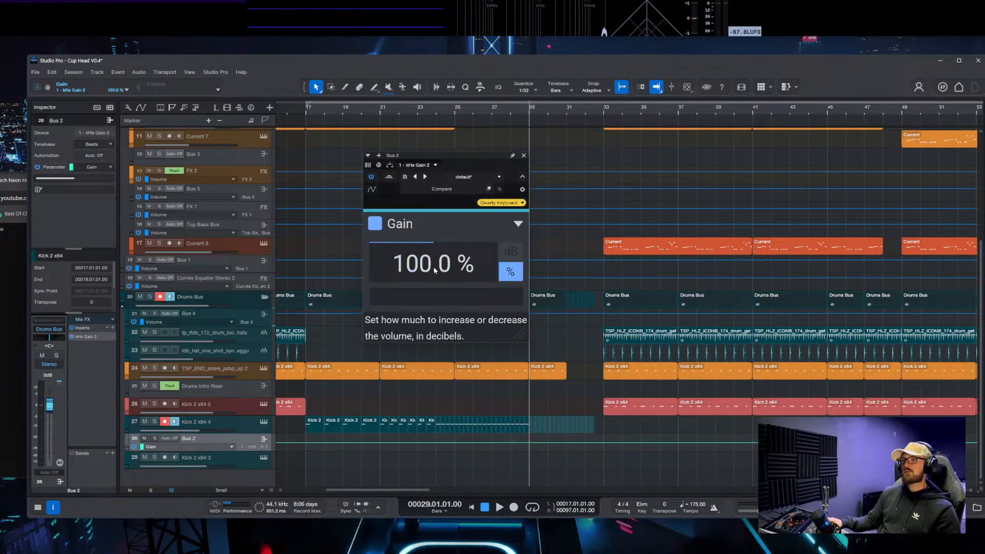
{"action": "left_click", "coordinate": [127, 449]}
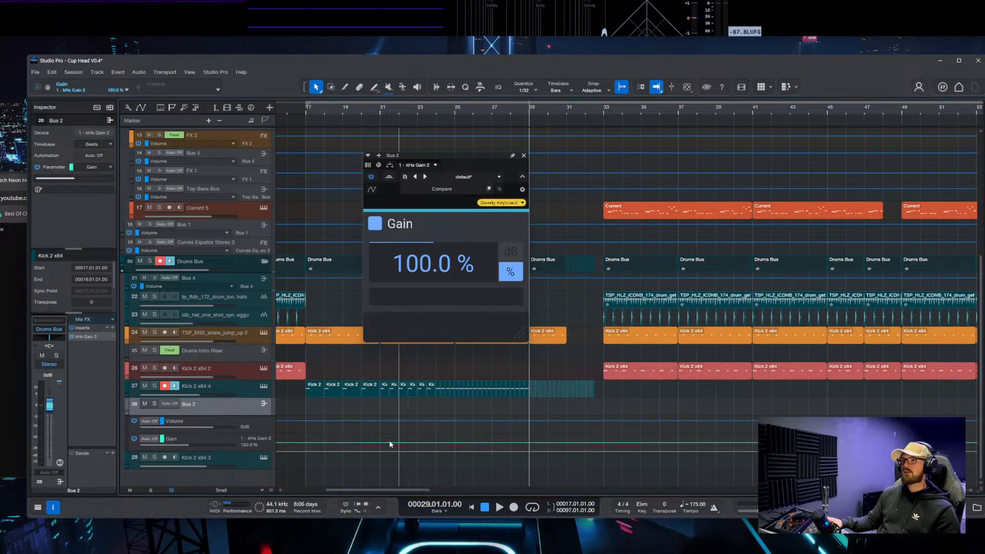
{"action": "left_click", "coordinate": [306, 442]}
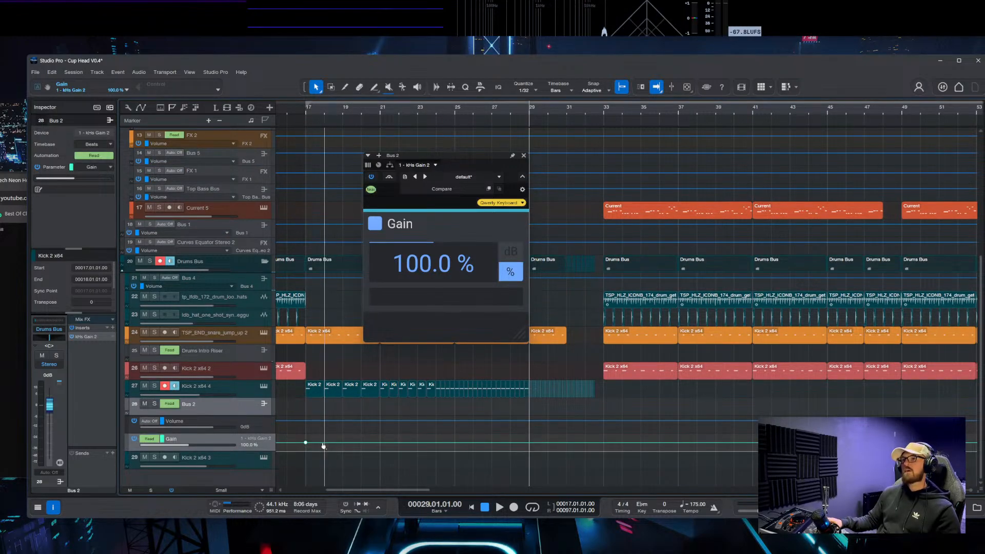
{"action": "left_click", "coordinate": [315, 451]}
{"action": "left_click_drag", "start_coordinate": [315, 451], "coordinate": [541, 439]}
{"action": "scroll", "coordinate": [541, 440], "scroll_direction": "up", "scroll_amount": 1}
{"action": "left_click", "coordinate": [603, 432]}
{"action": "left_click_drag", "start_coordinate": [607, 435], "coordinate": [602, 464]}
Step: Lower Bus 2's Gain automation points at bars 29 and 33 to 100% and close the Gain plug-in
{"action": "left_click", "coordinate": [250, 364]}
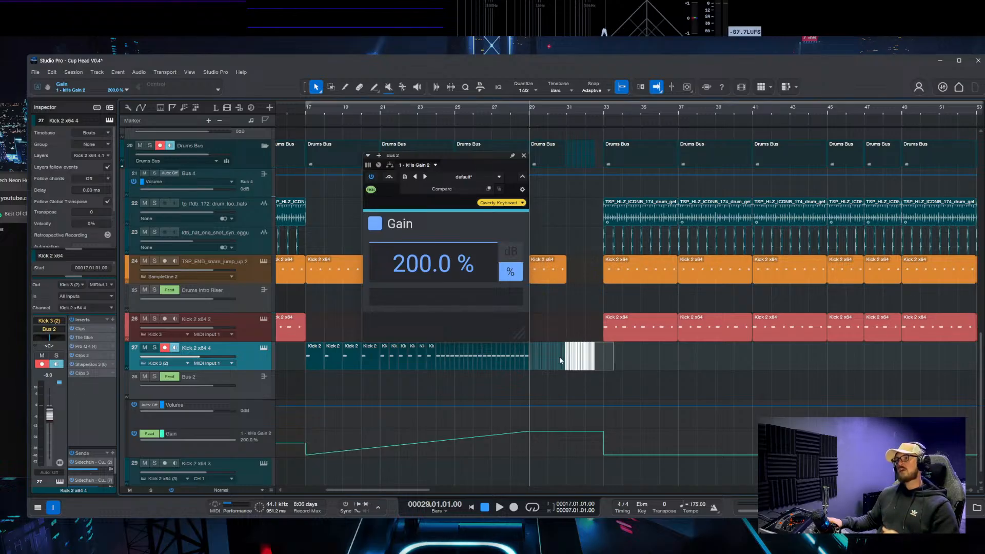
{"action": "left_click_drag", "start_coordinate": [559, 356], "coordinate": [523, 364]}
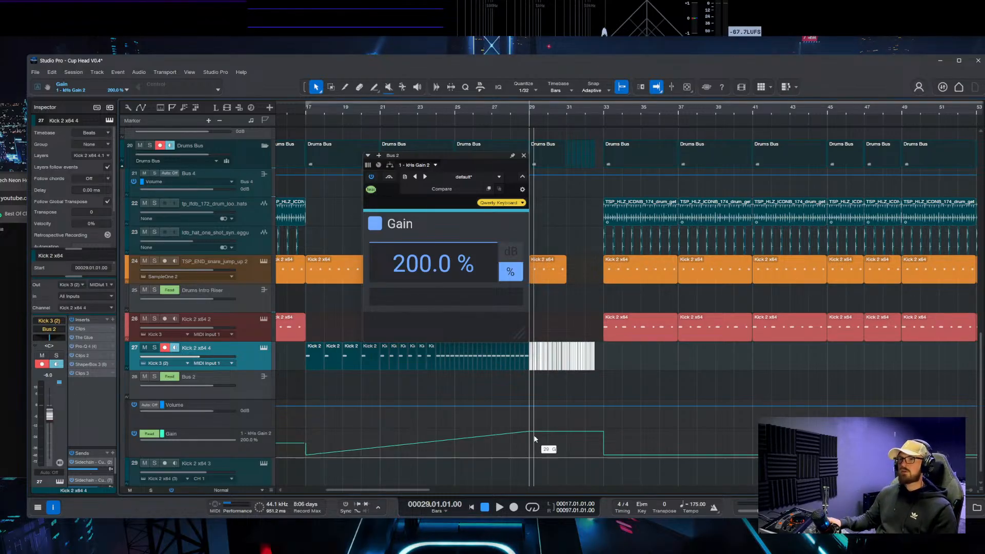
{"action": "scroll", "coordinate": [534, 439], "scroll_direction": "up", "scroll_amount": 1}
{"action": "scroll", "coordinate": [564, 426], "scroll_direction": "down", "scroll_amount": 2}
{"action": "left_click_drag", "start_coordinate": [565, 382], "coordinate": [529, 401]}
{"action": "key", "text": "ctrl+z"}
{"action": "left_click", "coordinate": [542, 409]}
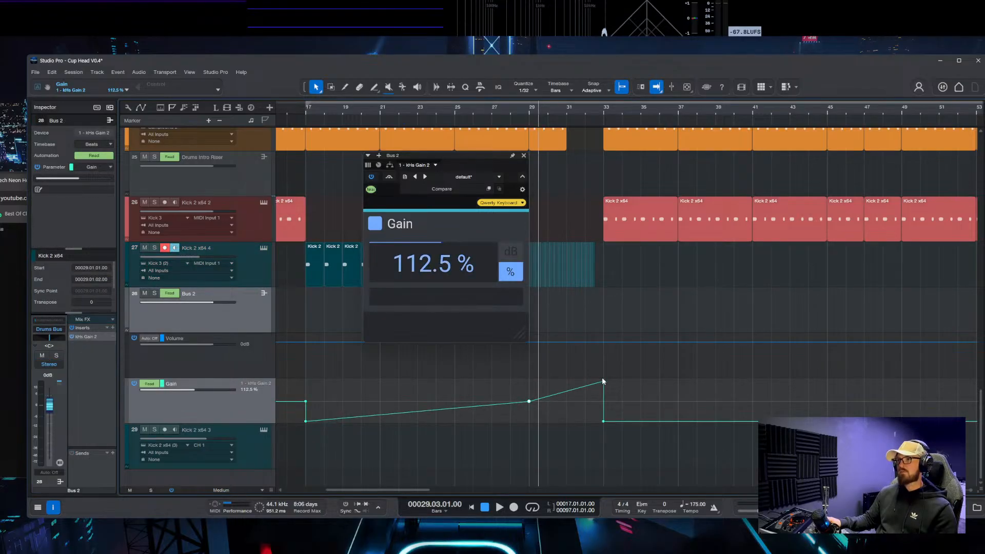
{"action": "left_click_drag", "start_coordinate": [603, 382], "coordinate": [604, 401]}
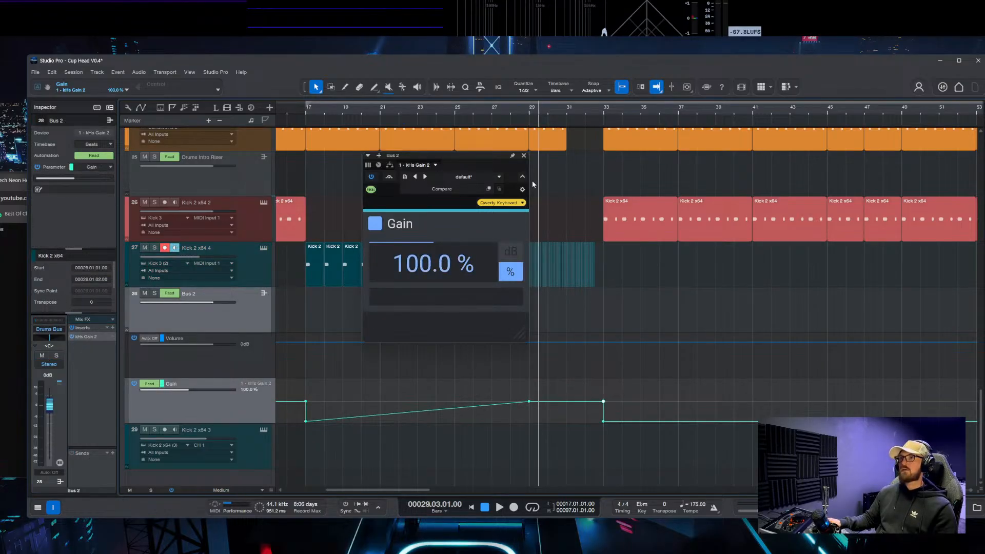
{"action": "left_click", "coordinate": [523, 156]}
{"action": "scroll", "coordinate": [538, 278], "scroll_direction": "down", "scroll_amount": 6}
{"action": "scroll", "coordinate": [425, 318], "scroll_direction": "down", "scroll_amount": 2}
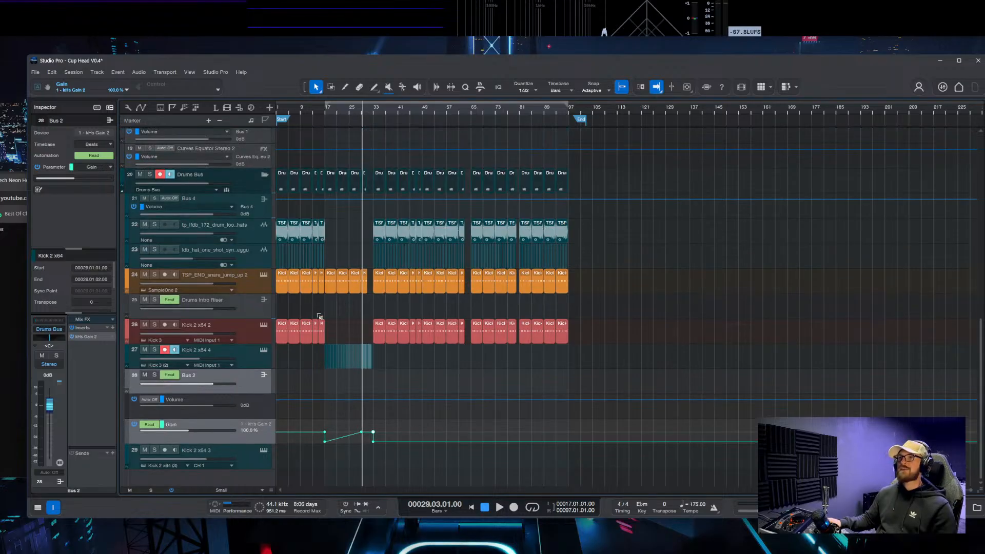
Step: Play the section from bar 17 past the bar 33 drop to check the kick build-up and Bus 2's Gain automation
{"action": "scroll", "coordinate": [319, 316], "scroll_direction": "down", "scroll_amount": 2}
{"action": "scroll", "coordinate": [319, 316], "scroll_direction": "up", "scroll_amount": 1}
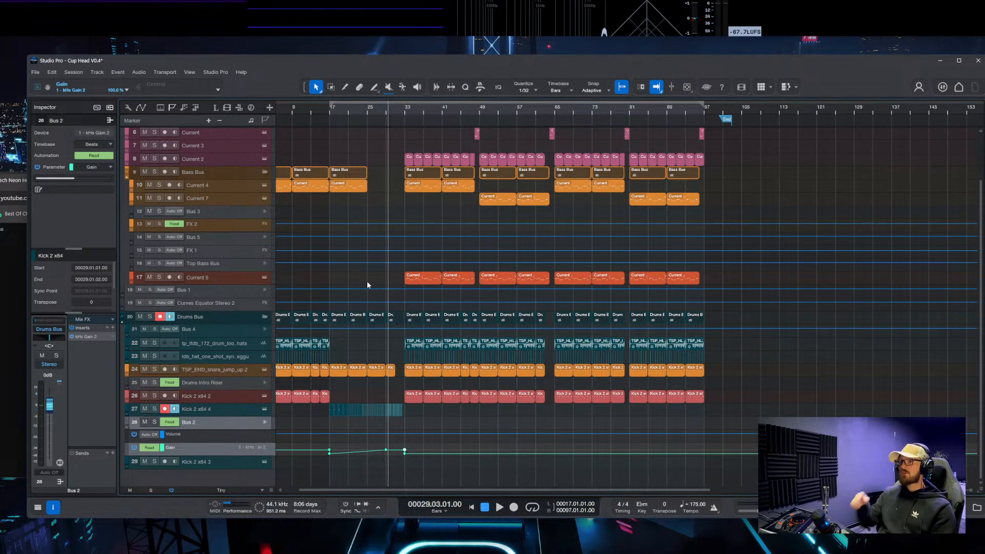
{"action": "key", "text": "space"}
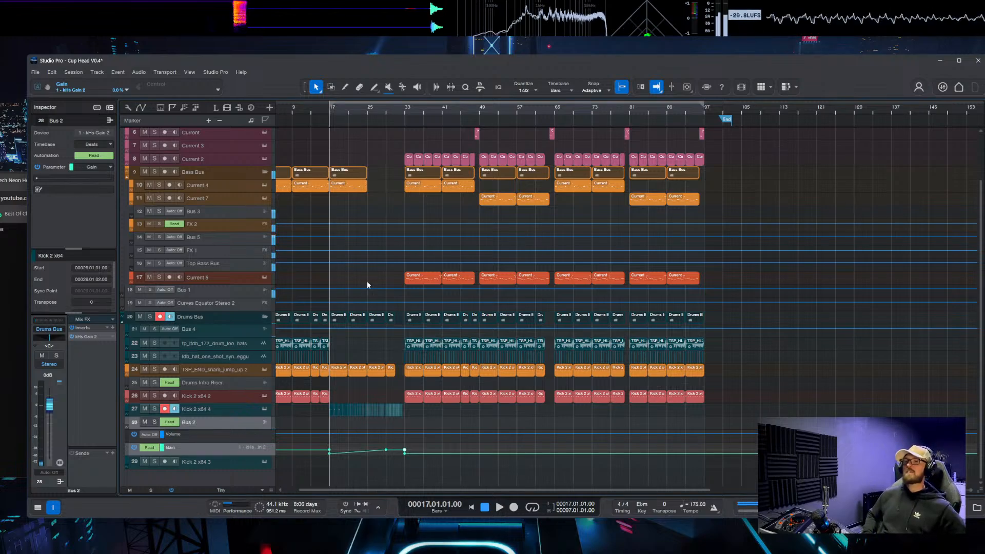
{"action": "key", "text": "space"}
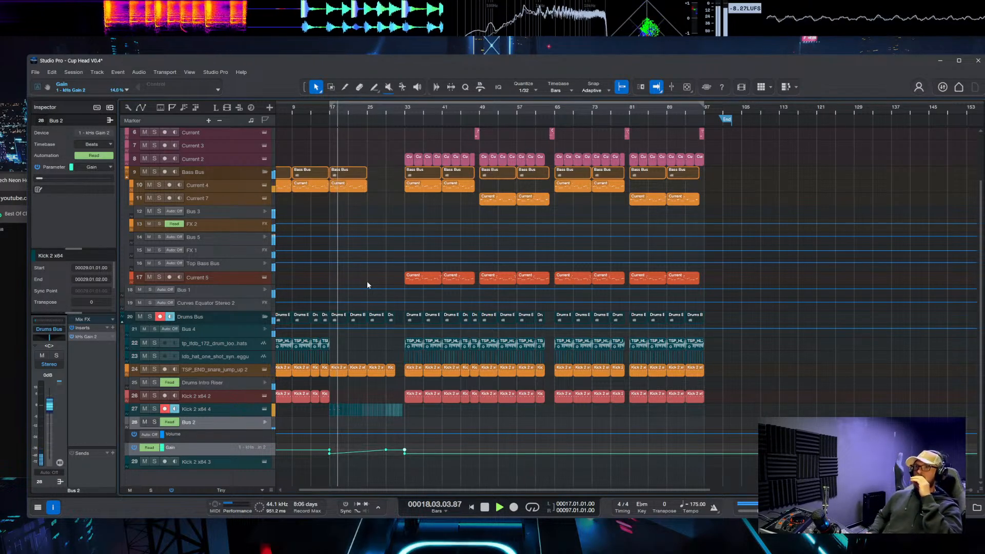
{"action": "scroll", "coordinate": [371, 272], "scroll_direction": "up", "scroll_amount": 4}
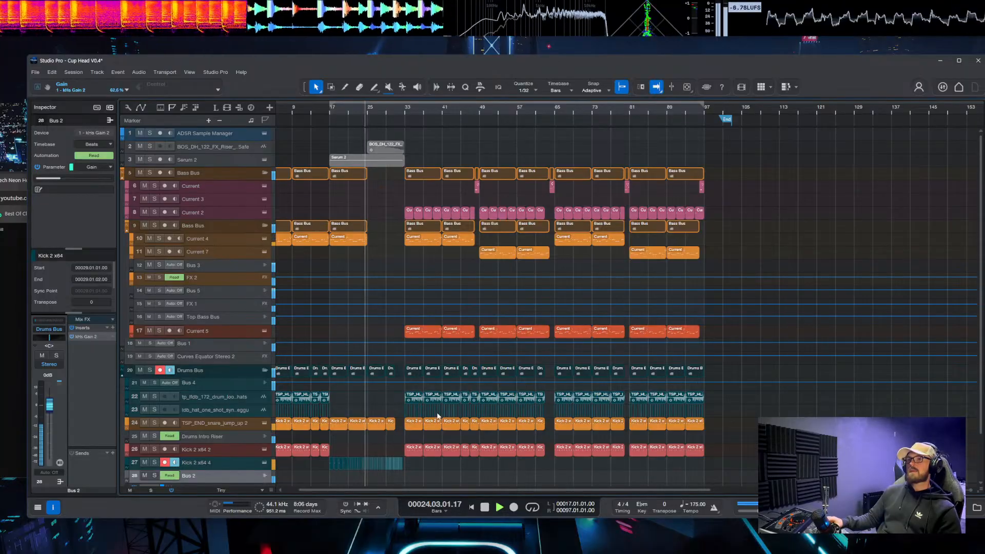
{"action": "scroll", "coordinate": [369, 440], "scroll_direction": "down", "scroll_amount": 3}
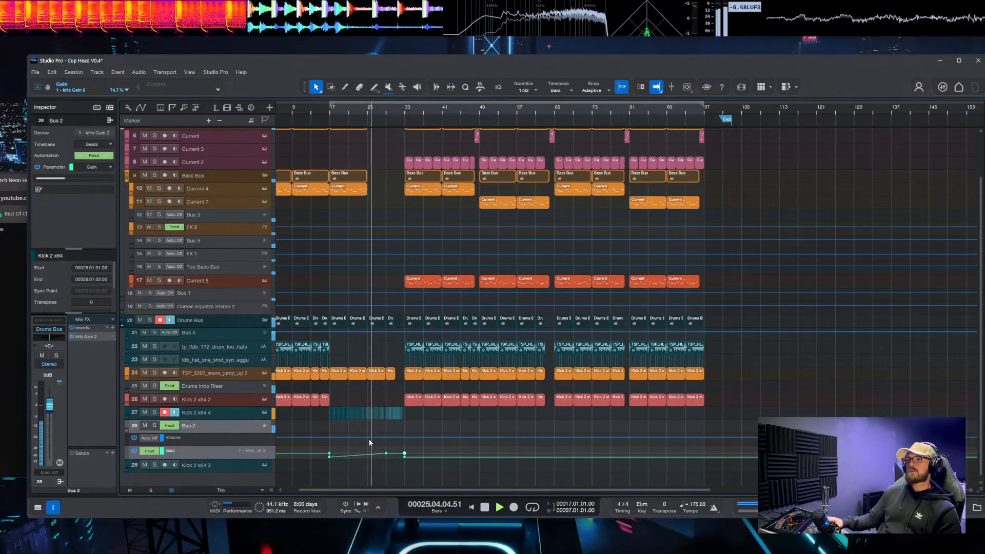
{"action": "scroll", "coordinate": [390, 477], "scroll_direction": "up", "scroll_amount": 3}
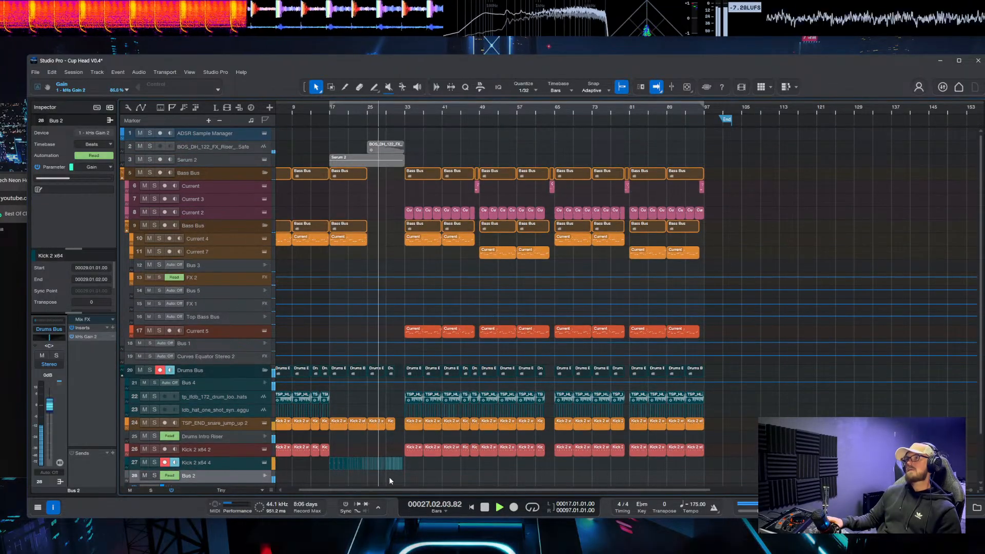
{"action": "scroll", "coordinate": [390, 475], "scroll_direction": "down", "scroll_amount": 3}
{"action": "scroll", "coordinate": [395, 474], "scroll_direction": "up", "scroll_amount": 5}
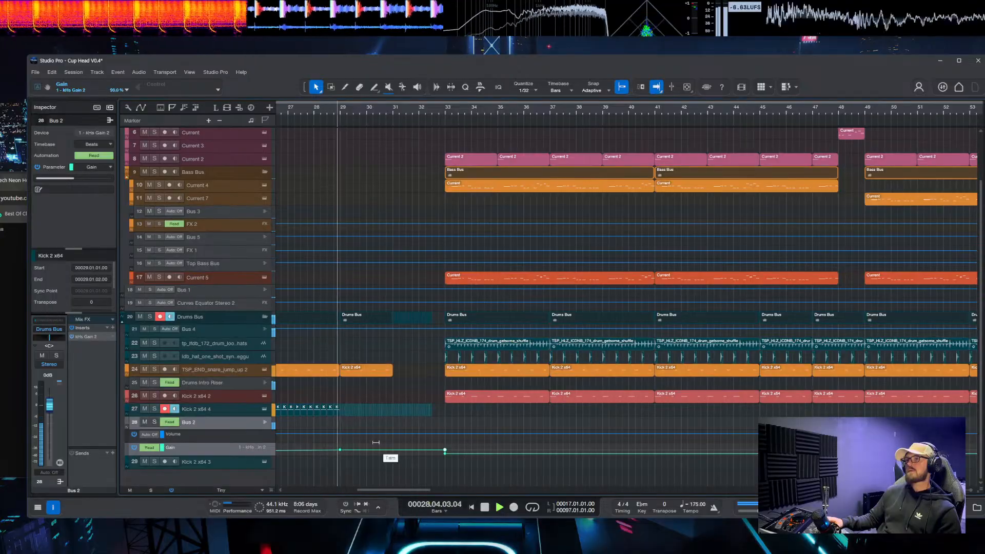
{"action": "scroll", "coordinate": [377, 440], "scroll_direction": "up", "scroll_amount": 5}
{"action": "scroll", "coordinate": [379, 410], "scroll_direction": "up", "scroll_amount": 2}
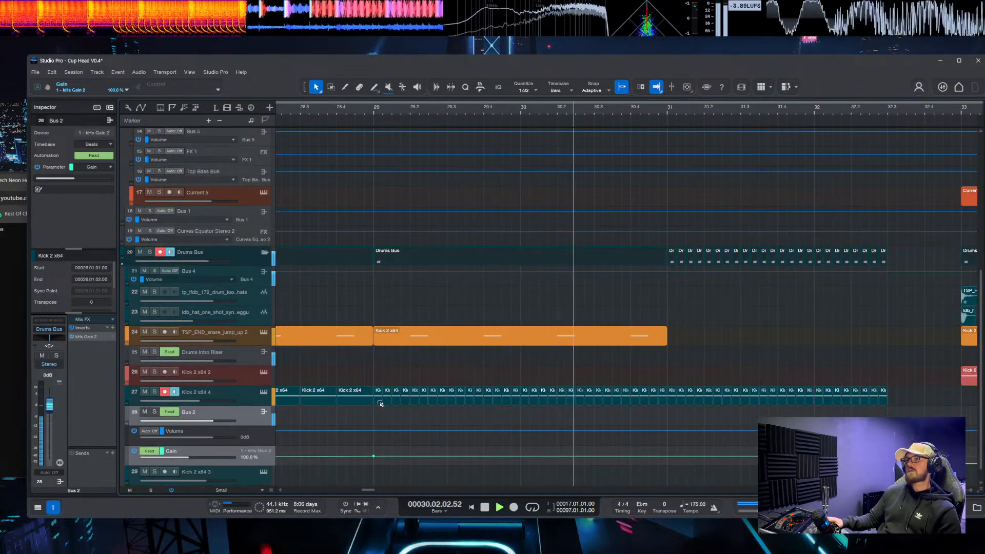
{"action": "scroll", "coordinate": [380, 403], "scroll_direction": "down", "scroll_amount": 7}
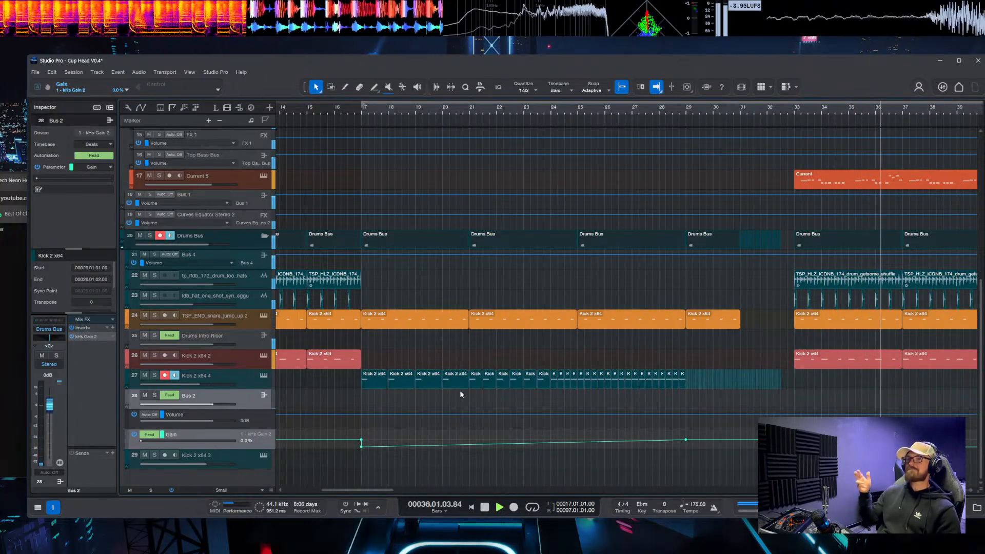
{"action": "scroll", "coordinate": [667, 412], "scroll_direction": "down", "scroll_amount": 2, "text": "ctrl"}
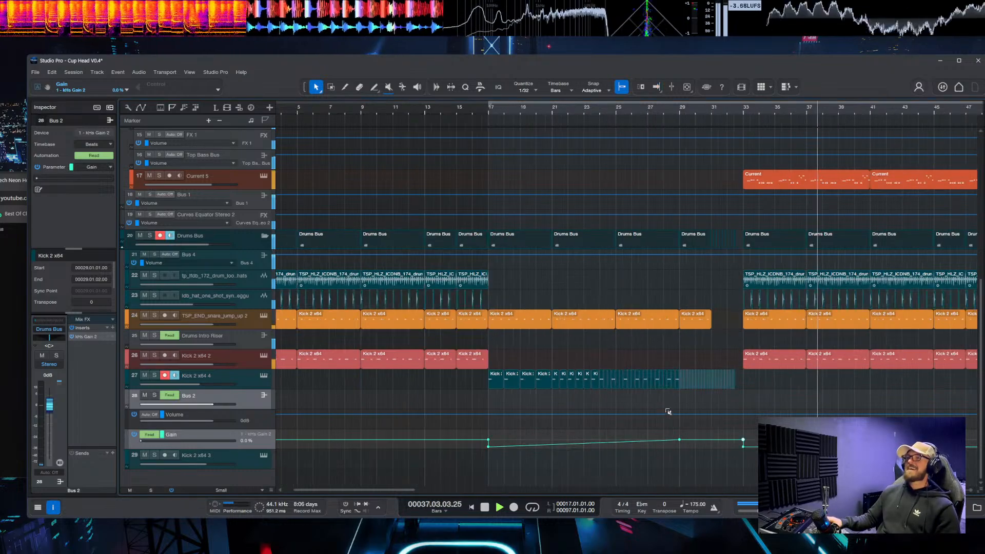
{"action": "scroll", "coordinate": [668, 411], "scroll_direction": "right", "scroll_amount": 3}
{"action": "key", "text": "space"}
{"action": "left_click", "coordinate": [618, 388]}
Step: Save the session and copy the external sample file to the Media Folder
{"action": "scroll", "coordinate": [615, 385], "scroll_direction": "down", "scroll_amount": 5}
{"action": "scroll", "coordinate": [346, 360], "scroll_direction": "up", "scroll_amount": 1}
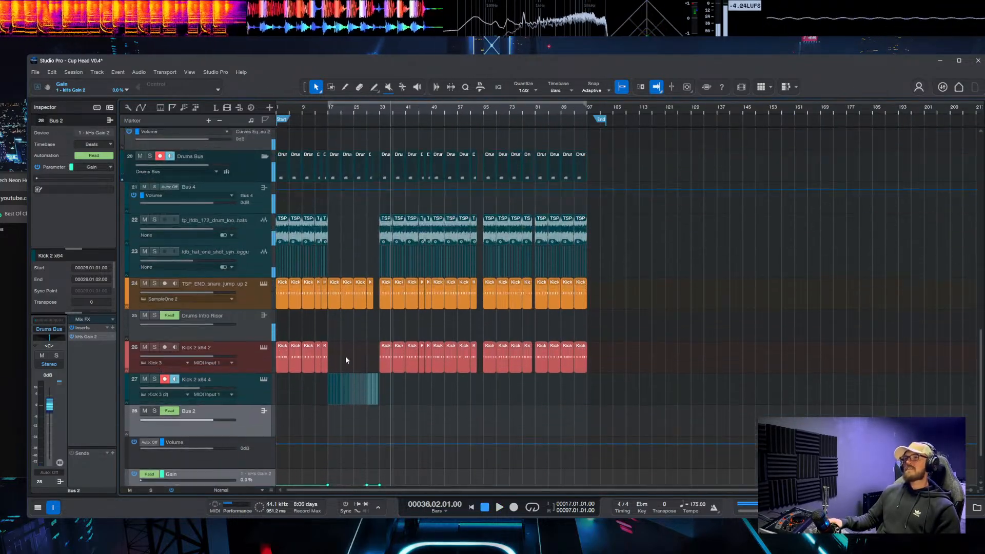
{"action": "scroll", "coordinate": [349, 359], "scroll_direction": "down", "scroll_amount": 3}
{"action": "scroll", "coordinate": [355, 357], "scroll_direction": "up", "scroll_amount": 2}
{"action": "key", "text": "ctrl+s"}
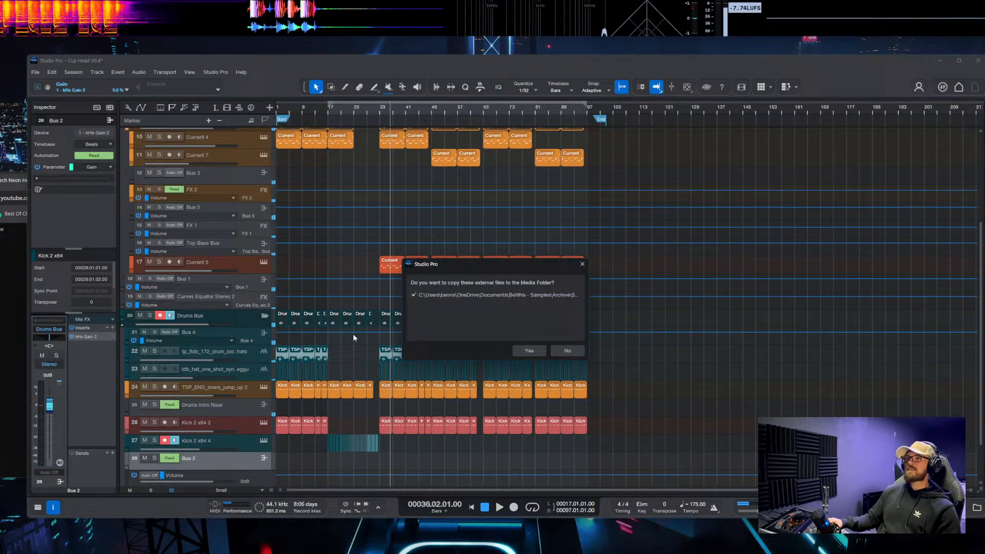
{"action": "left_click", "coordinate": [524, 353]}
{"action": "scroll", "coordinate": [413, 348], "scroll_direction": "down", "scroll_amount": 1}
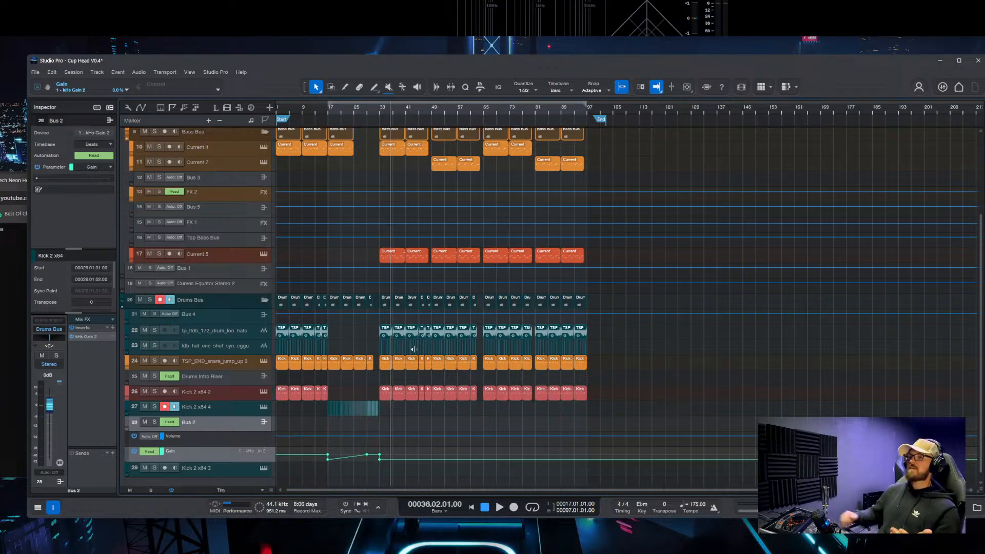
Step: Show the mixer and open the main output's REFERENCE plug-in, placing its window clear of the master channel
{"action": "key", "text": "F5"}
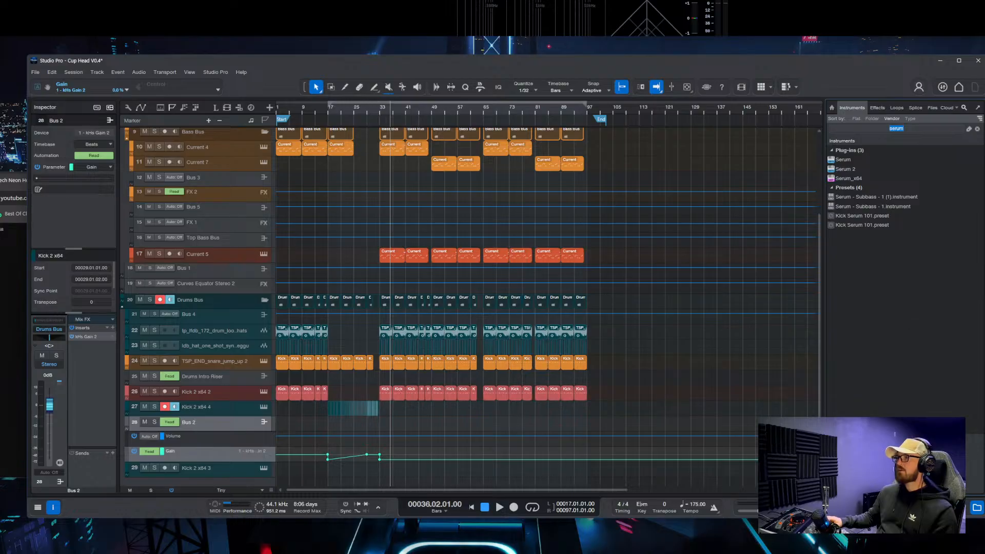
{"action": "key", "text": "F3"}
{"action": "left_click", "coordinate": [808, 297]}
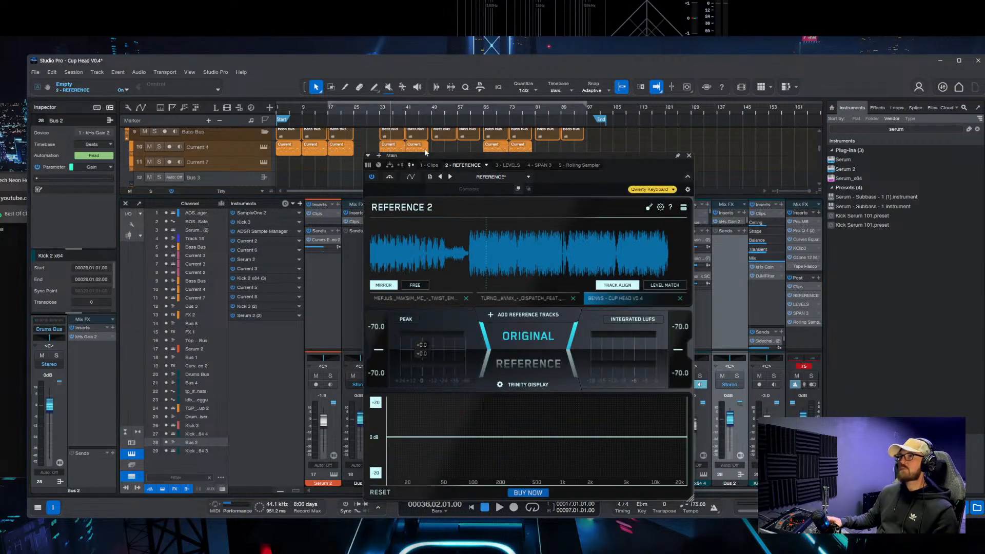
{"action": "left_click_drag", "start_coordinate": [473, 160], "coordinate": [287, 190]}
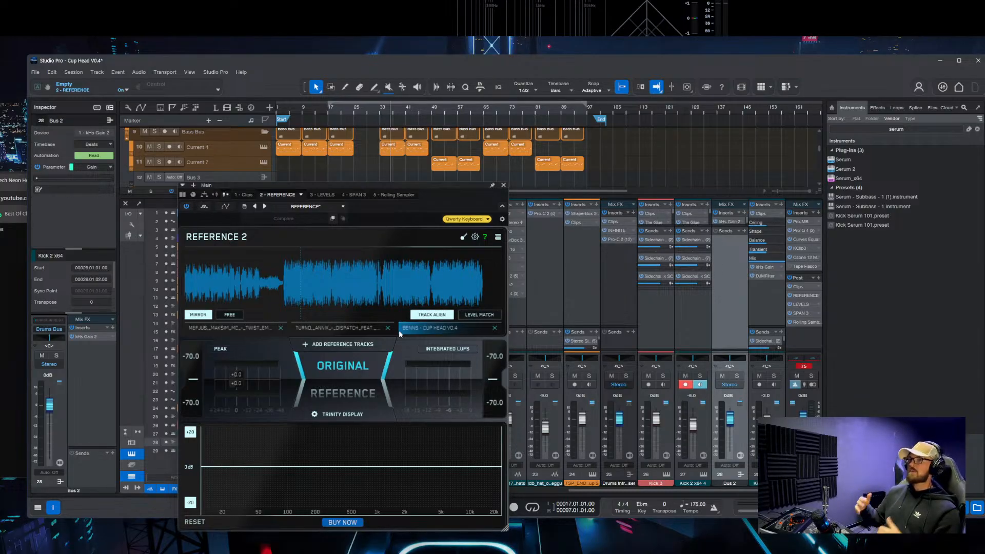
Step: Play from bar 33 while switching REFERENCE between the original mix and the Cup Head V0.4 reference, and show its track alignment options
{"action": "left_click", "coordinate": [347, 366]}
{"action": "left_click_drag", "start_coordinate": [382, 112], "coordinate": [352, 220]}
{"action": "key", "text": "space"}
{"action": "key", "text": "space"}
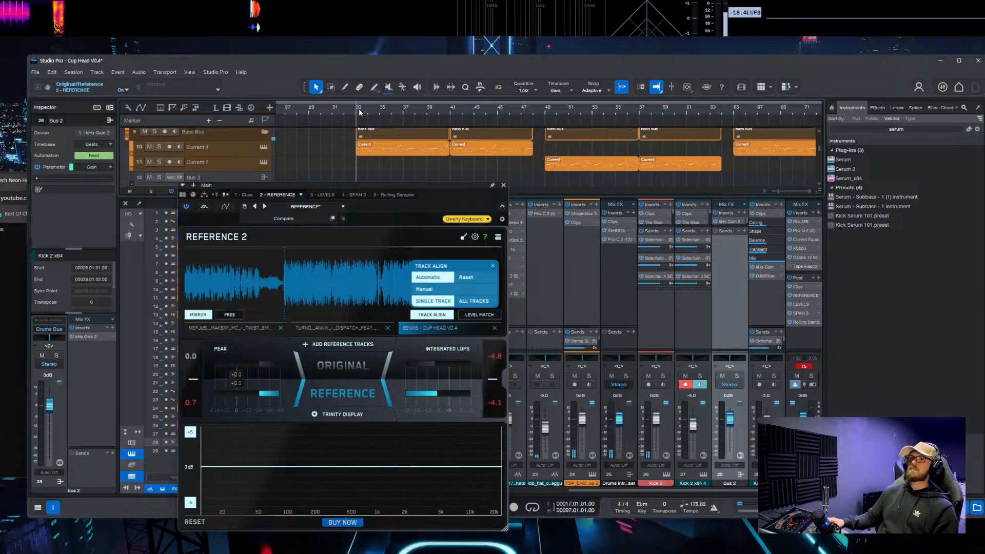
{"action": "key", "text": "space"}
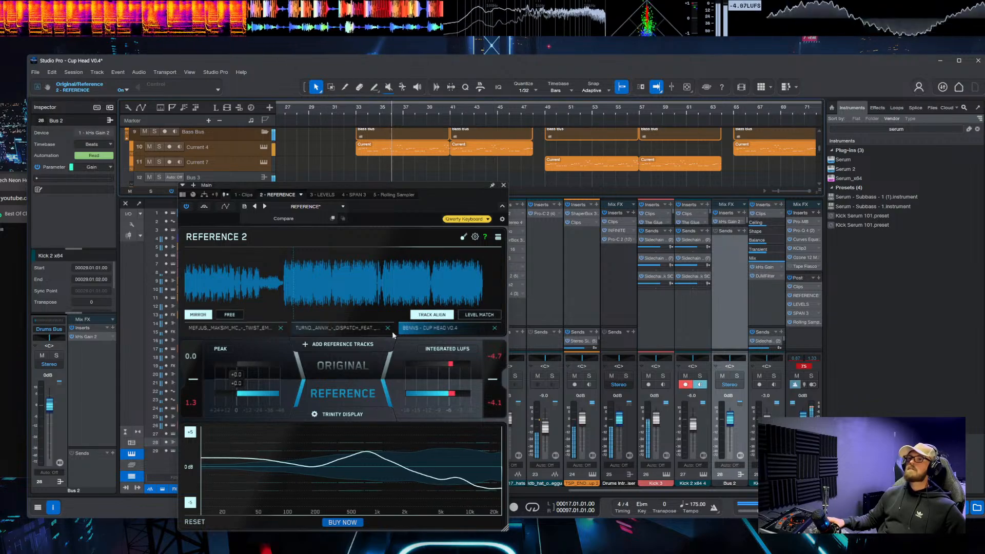
{"action": "left_click", "coordinate": [335, 365]}
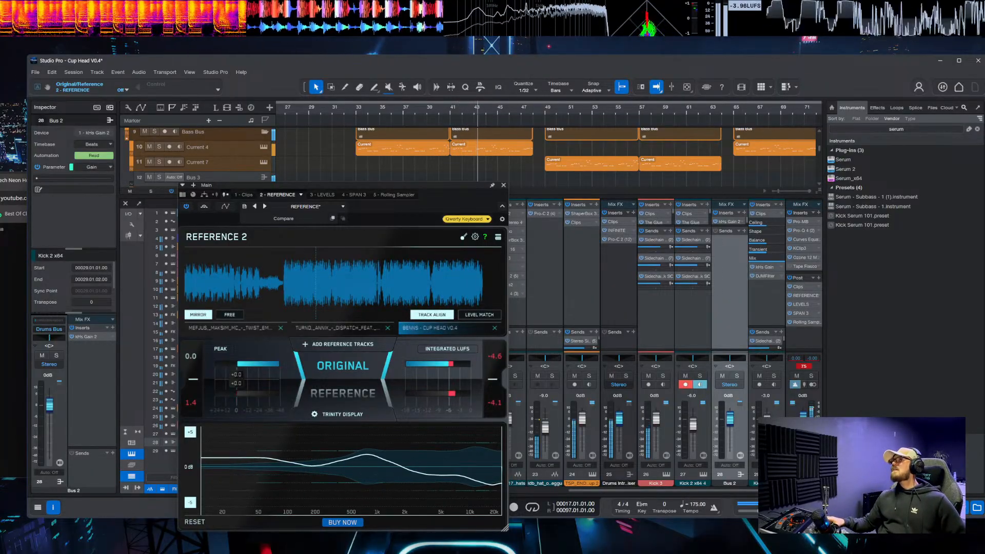
{"action": "left_click", "coordinate": [357, 359]}
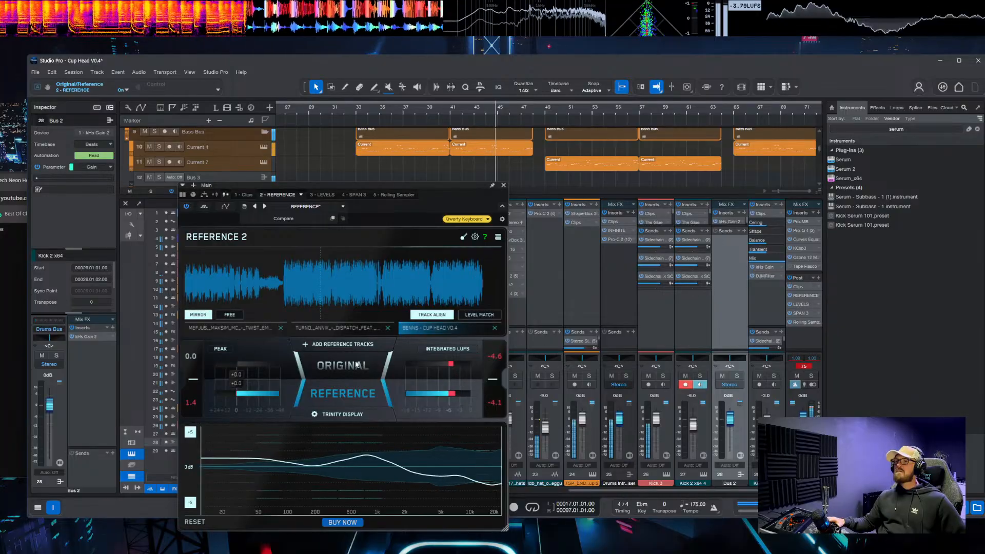
{"action": "left_click", "coordinate": [357, 362]}
{"action": "left_click", "coordinate": [432, 314]}
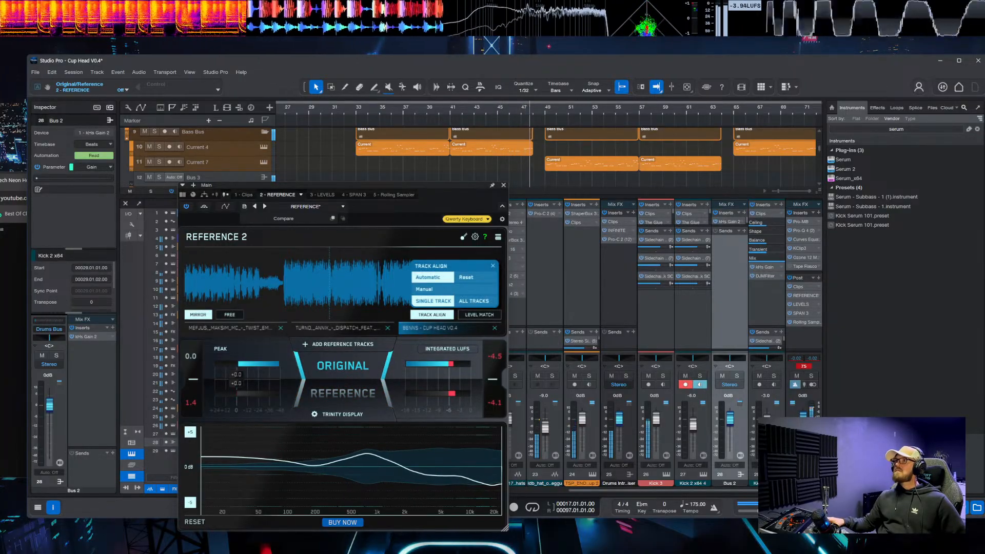
Step: Place SPAN beside REFERENCE and compare the spectrum of the original mix with the Cup Head V0.4 reference during playback
{"action": "left_click_drag", "start_coordinate": [597, 1], "coordinate": [574, 106]}
{"action": "left_click", "coordinate": [327, 371]}
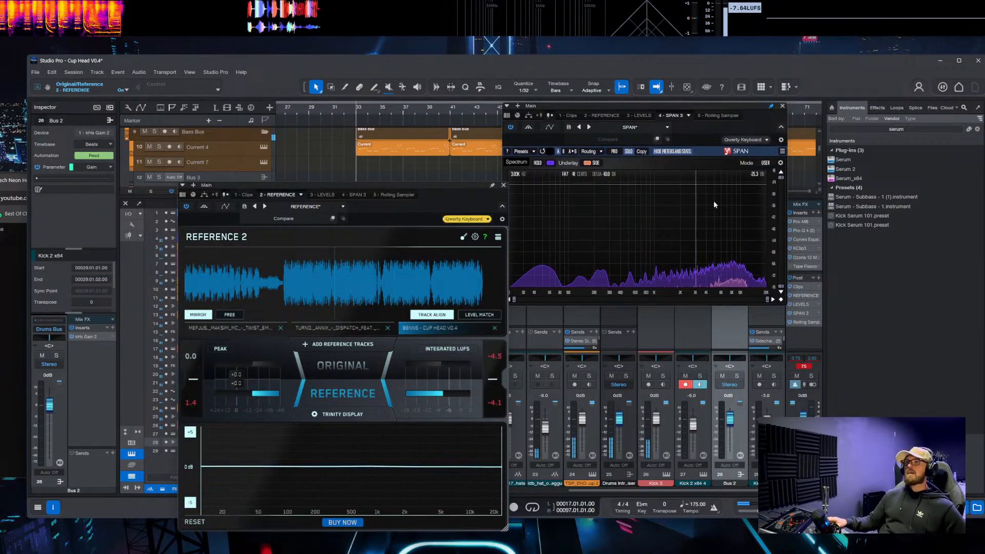
{"action": "left_click_drag", "start_coordinate": [662, 115], "coordinate": [687, 200]}
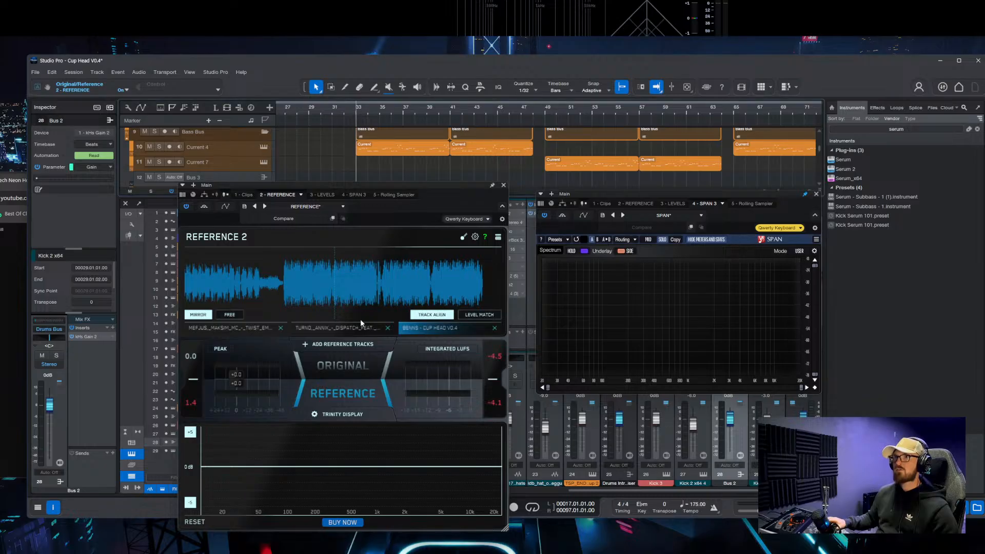
{"action": "left_click", "coordinate": [338, 366]}
{"action": "key", "text": "space"}
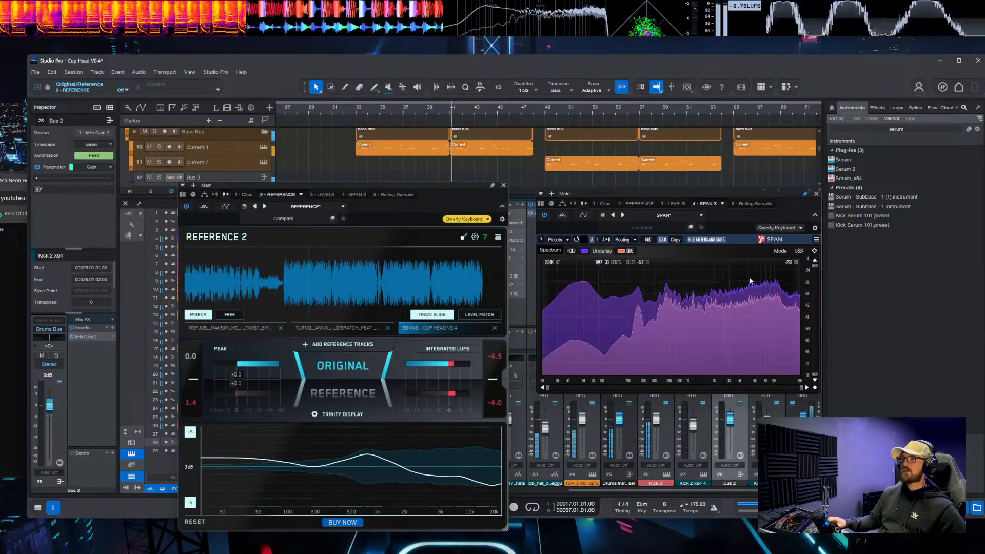
{"action": "left_click", "coordinate": [452, 351]}
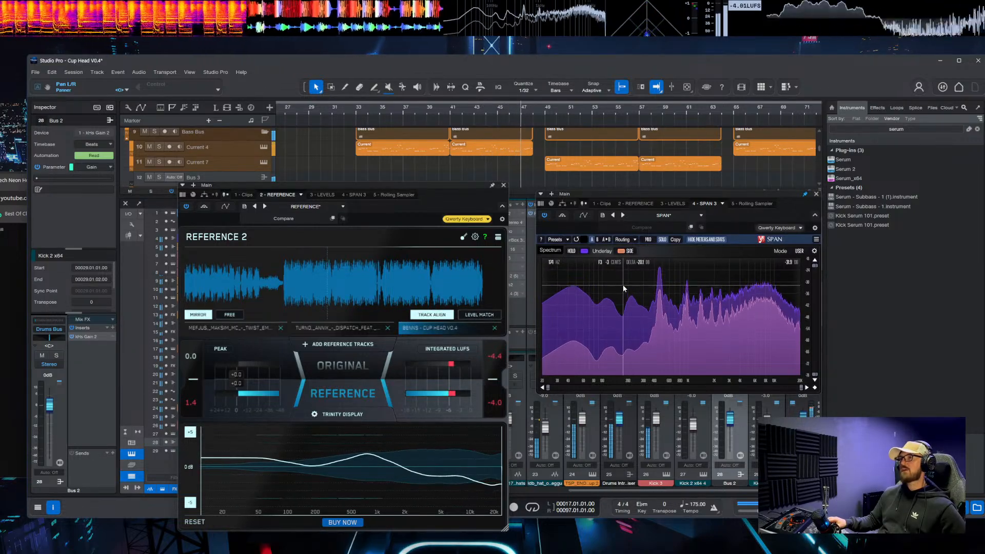
{"action": "left_click", "coordinate": [356, 370]}
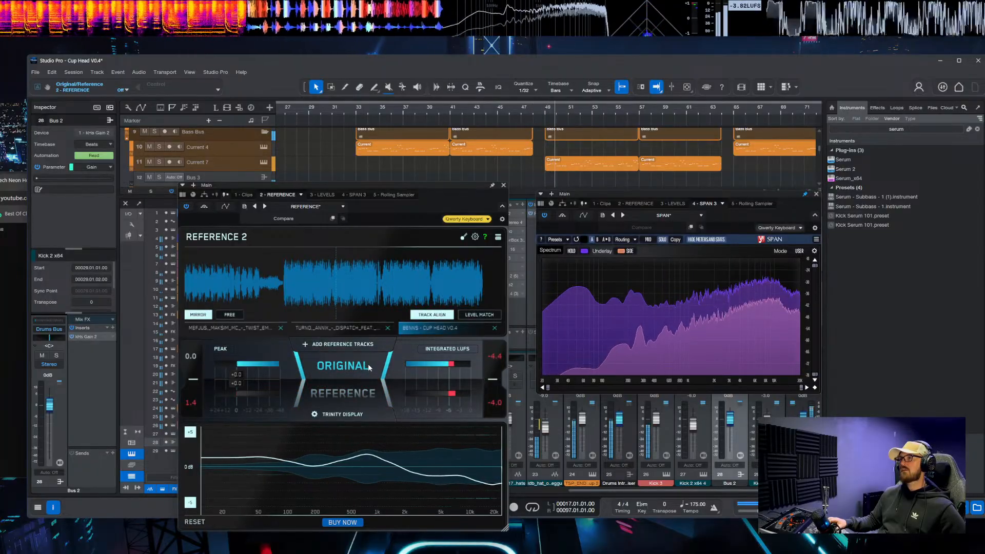
Step: Close the REFERENCE, SPAN and Xrack Pro windows and hide the browser
{"action": "left_click", "coordinate": [412, 165]}
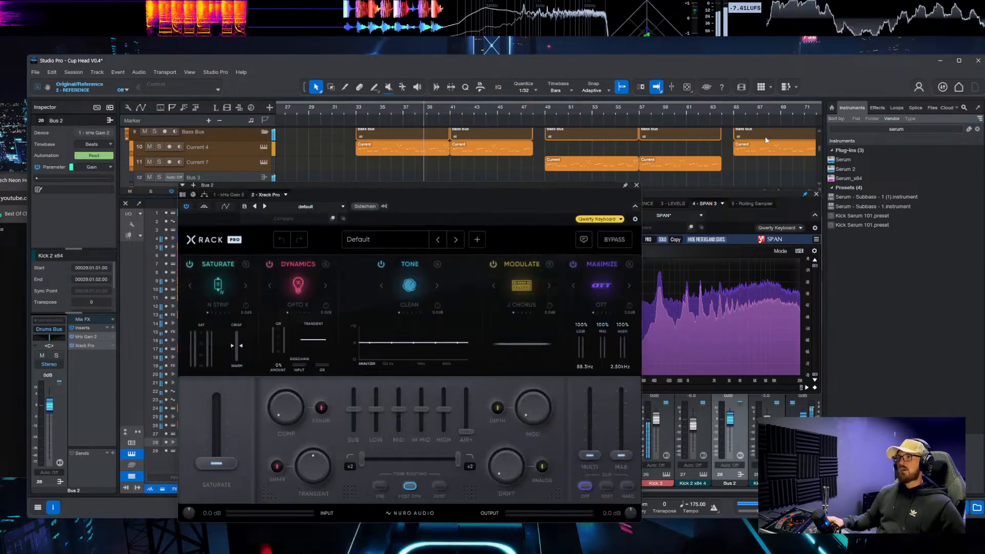
{"action": "left_click", "coordinate": [815, 194]}
{"action": "left_click", "coordinate": [633, 186]}
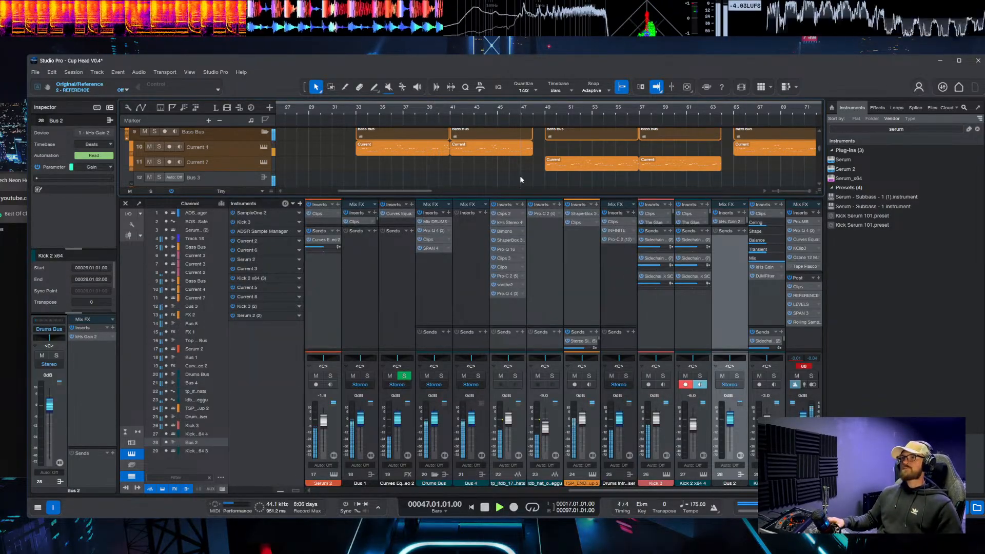
{"action": "left_click", "coordinate": [975, 508]}
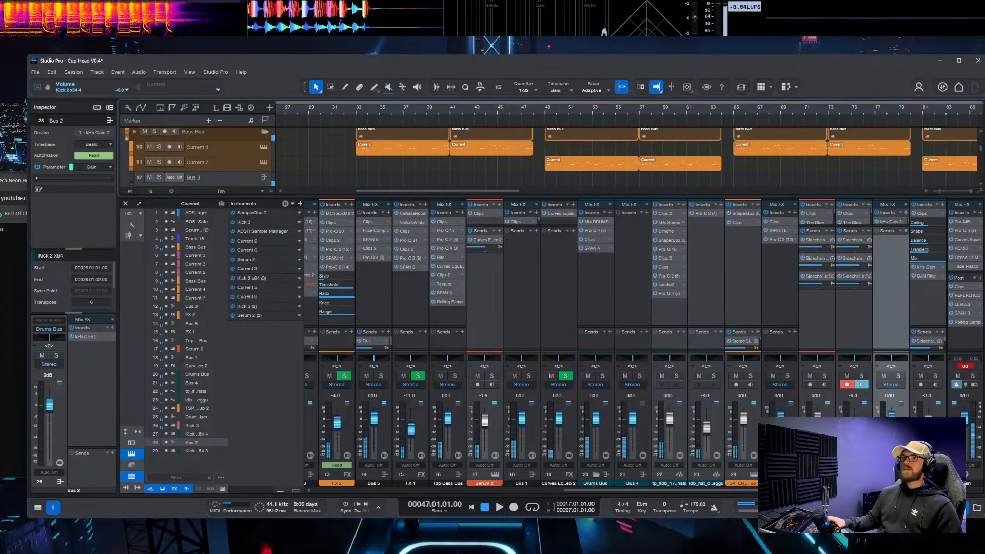
Step: Save the session as a new file named Cup Head V0.5 in the Cuphead folder
{"action": "left_click", "coordinate": [36, 73]}
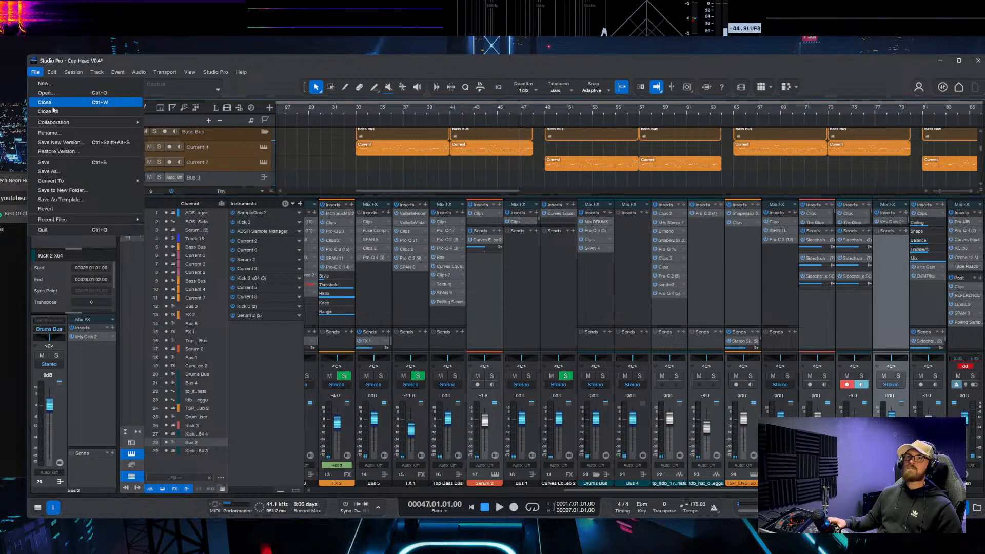
{"action": "left_click", "coordinate": [68, 173]}
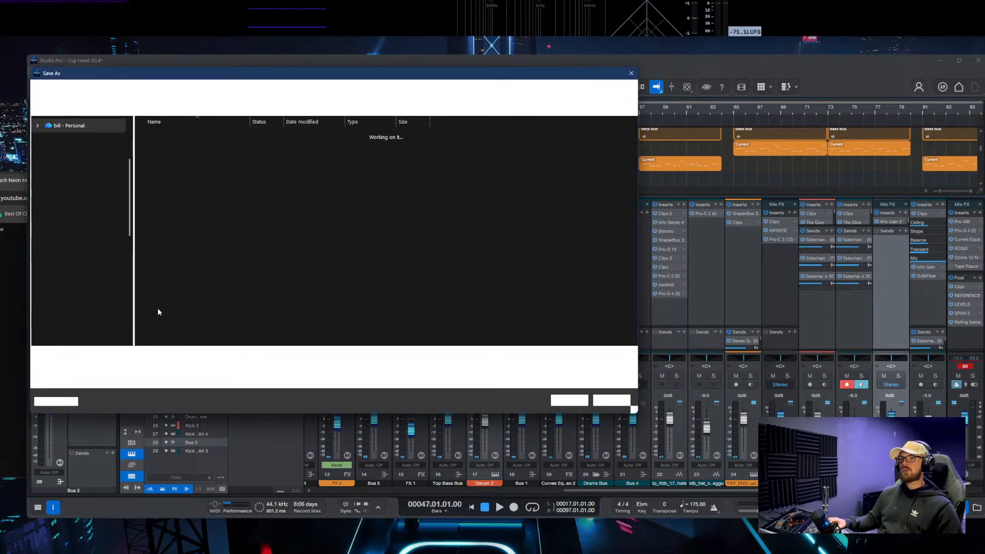
{"action": "left_click", "coordinate": [116, 355]}
{"action": "key", "text": "BackSpace"}
{"action": "type", "text": "5"}
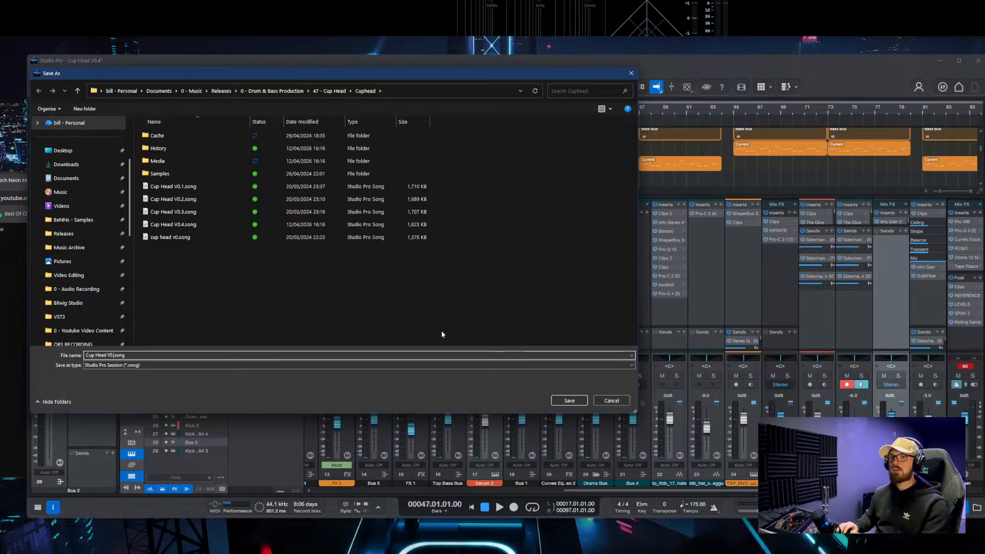
{"action": "key", "text": "Return"}
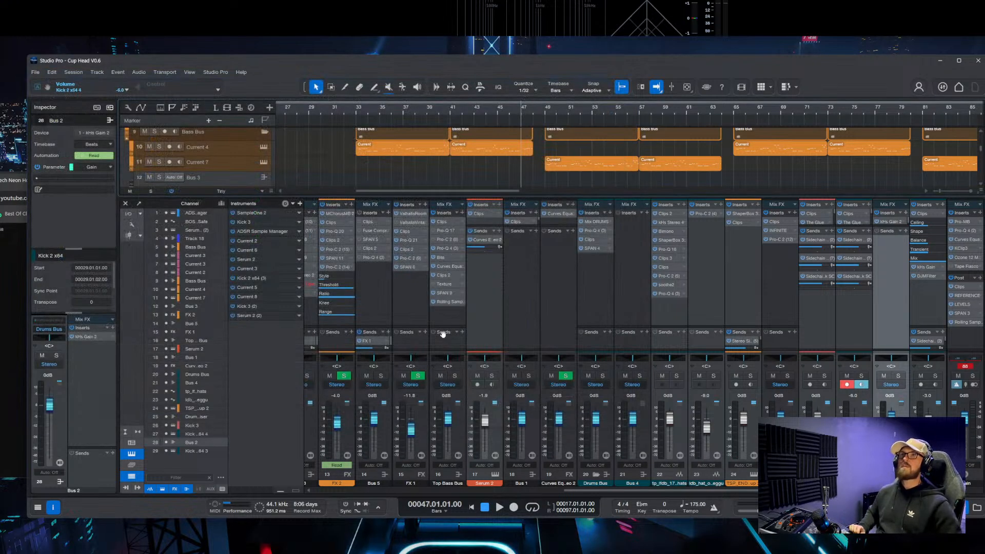